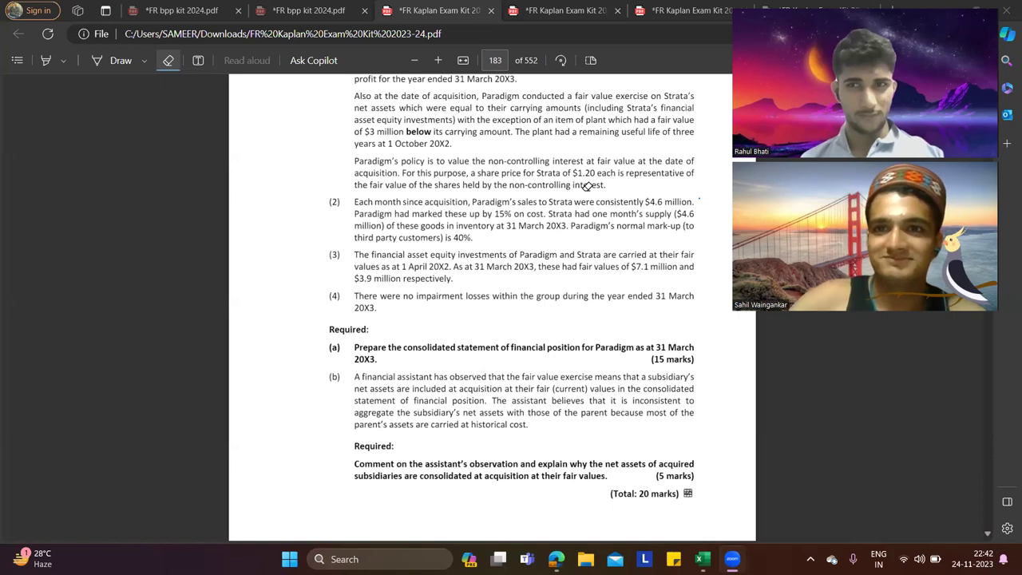
Step: Review question 425 Paradigm, its notes and its requirements in the Kaplan exam kit PDF
{"action": "scroll", "coordinate": [577, 366], "scroll_direction": "up", "scroll_amount": 5}
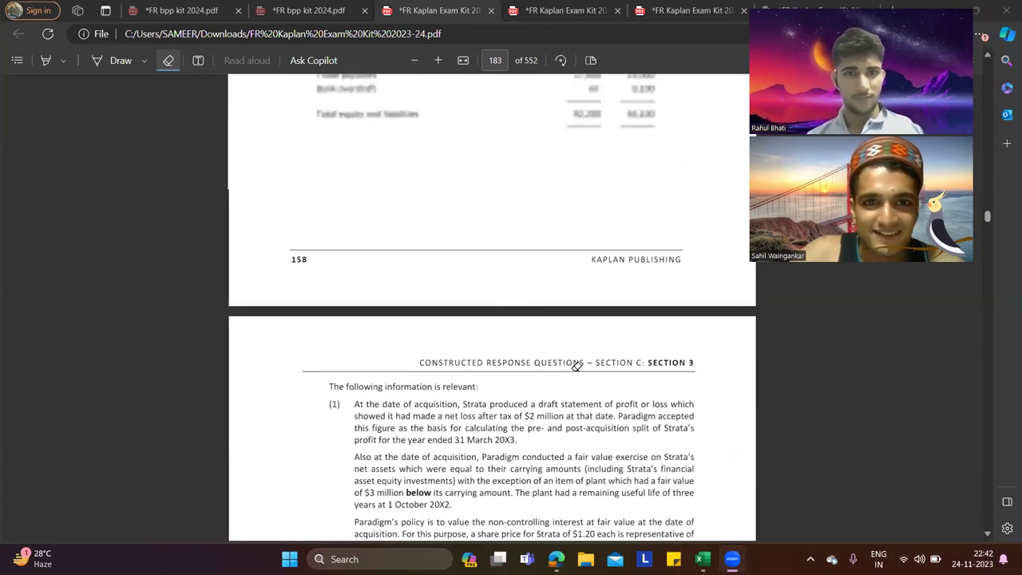
{"action": "scroll", "coordinate": [576, 366], "scroll_direction": "up", "scroll_amount": 6}
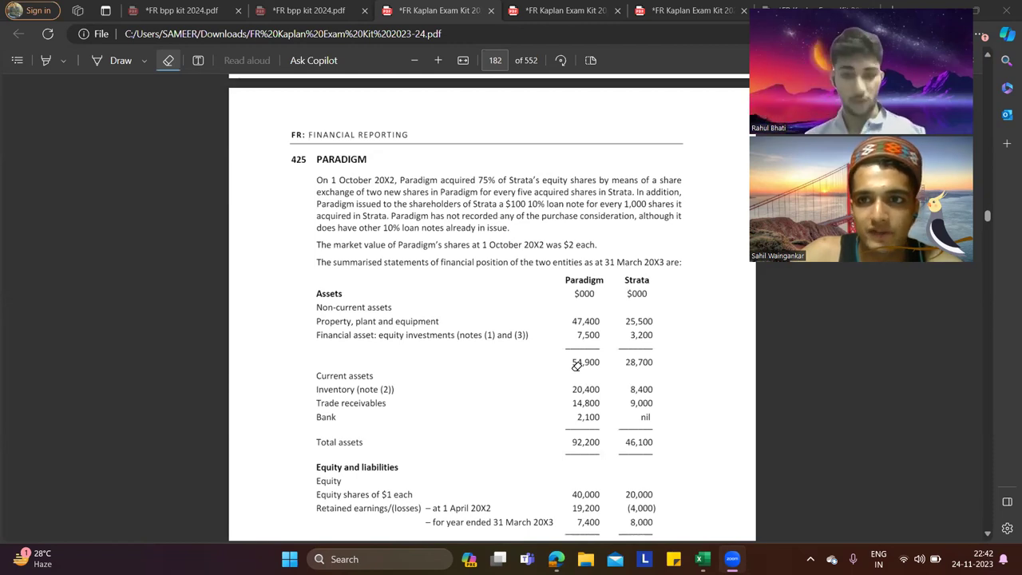
{"action": "key", "text": "alt+Tab"}
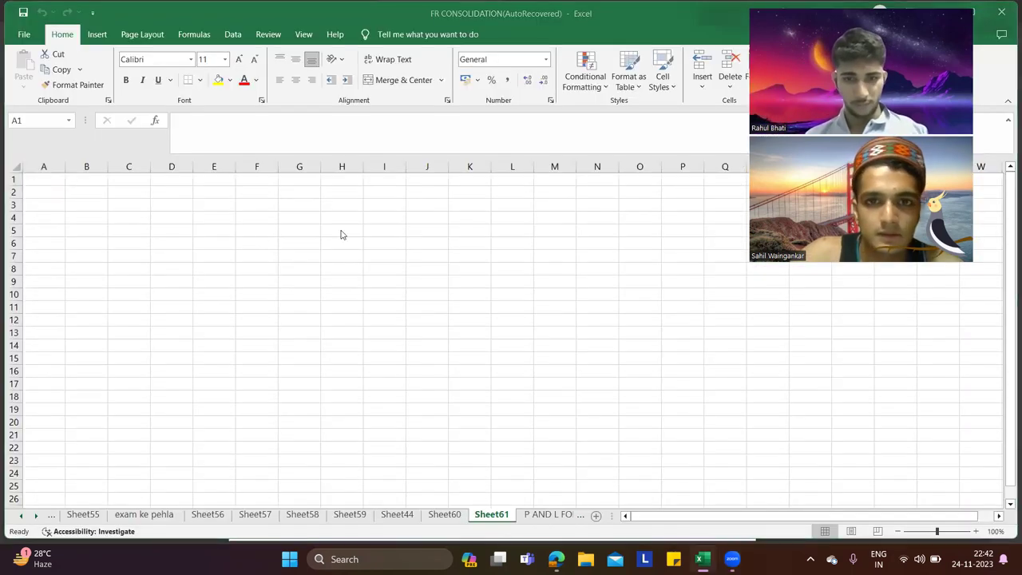
{"action": "key", "text": "alt+Tab"}
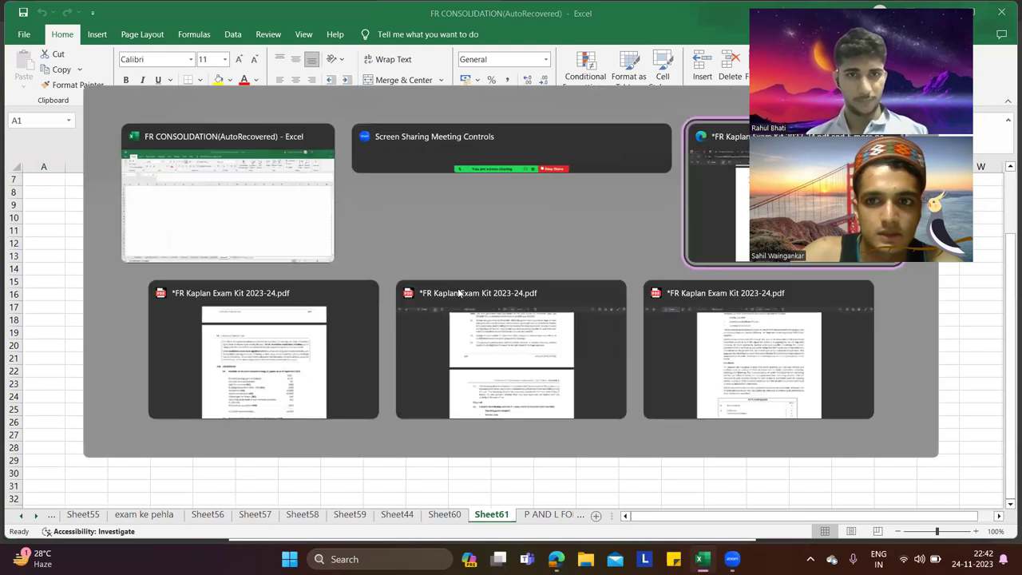
{"action": "scroll", "coordinate": [461, 284], "scroll_direction": "down", "scroll_amount": 10}
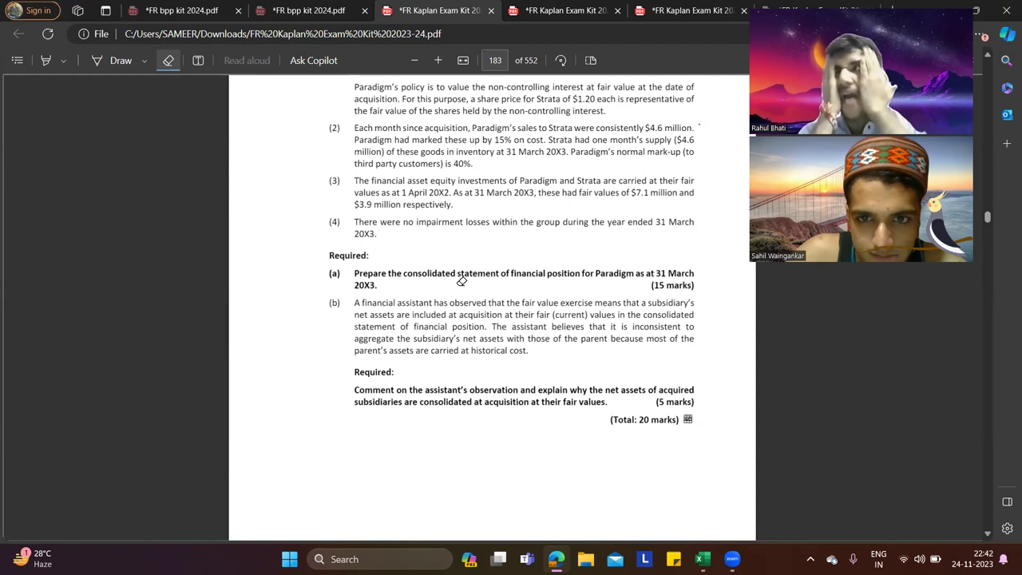
Step: Switch to the FR CONSOLIDATION workbook in Excel and copy the entire Format sheet with the Statement of Financial Position template
{"action": "key", "text": "alt+Tab"}
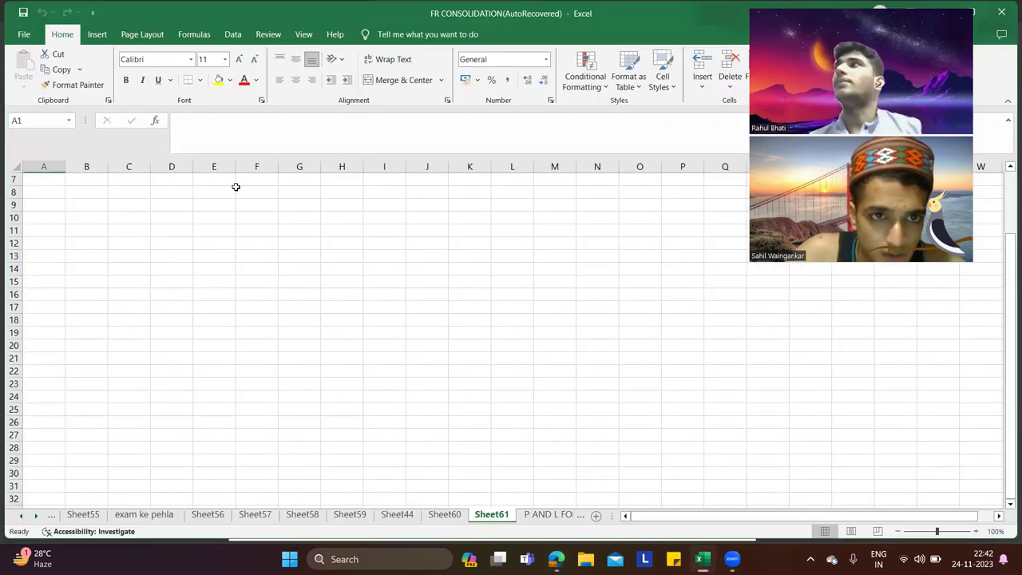
{"action": "key", "text": "ctrl+Page_Down"}
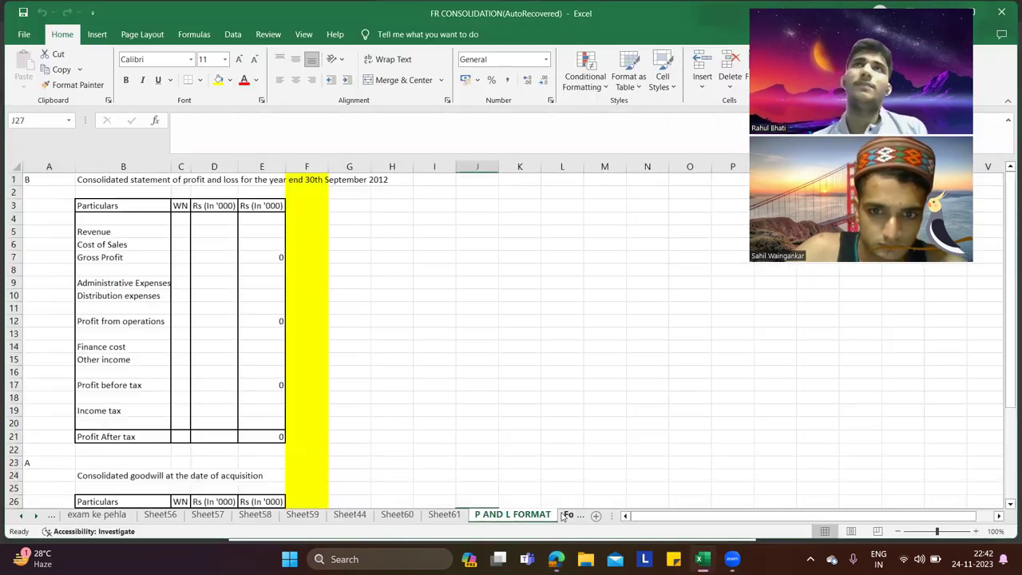
{"action": "key", "text": "ctrl+Page_Down"}
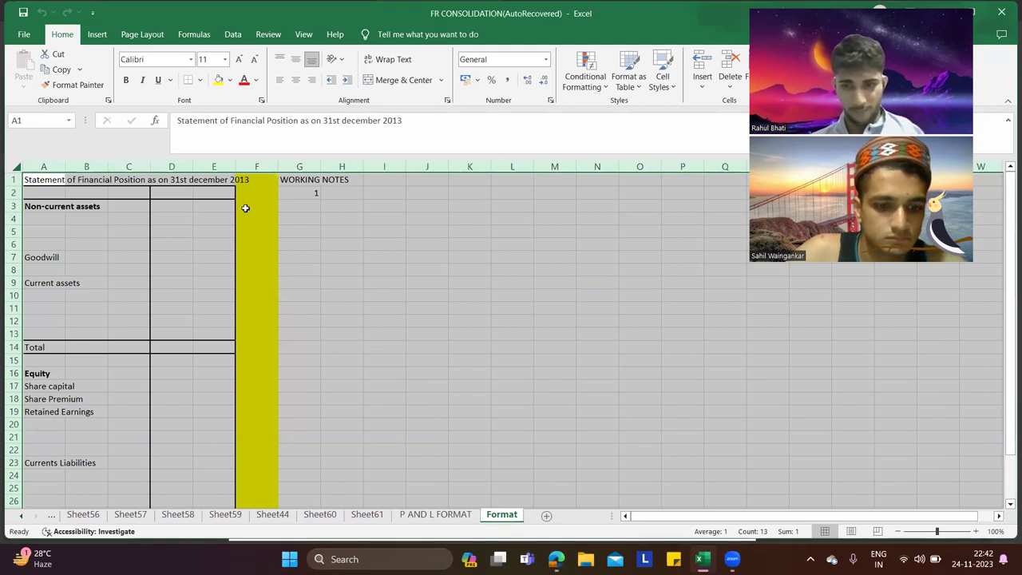
{"action": "key", "text": "ctrl+c"}
Step: Try to paste the copied Format sheet into Sheet61 at cell A7
{"action": "left_click", "coordinate": [367, 514]}
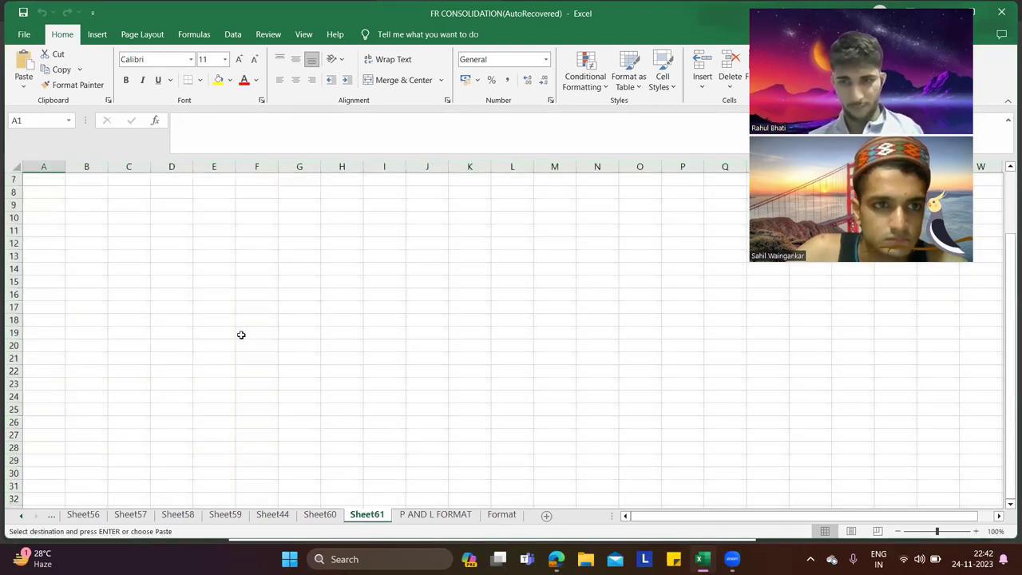
{"action": "left_click", "coordinate": [39, 177]}
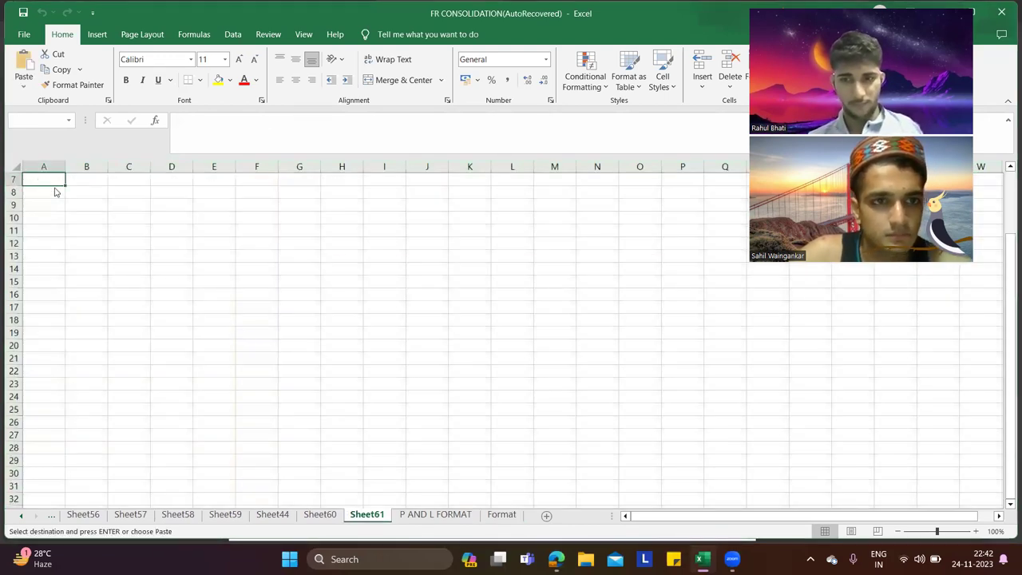
{"action": "key", "text": "ctrl+v"}
{"action": "left_click", "coordinate": [520, 320]}
{"action": "left_click", "coordinate": [502, 514]}
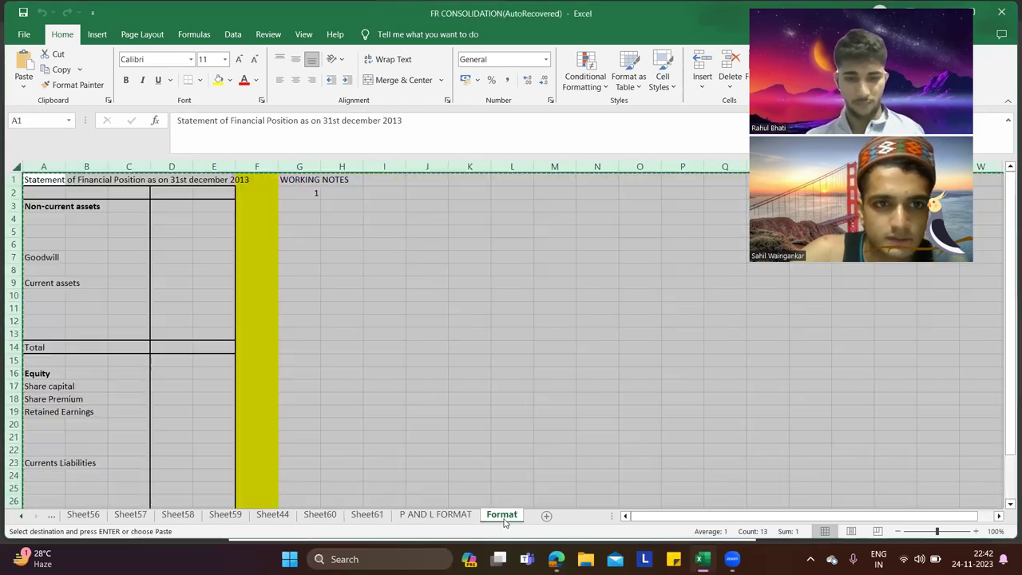
{"action": "left_click", "coordinate": [384, 515]}
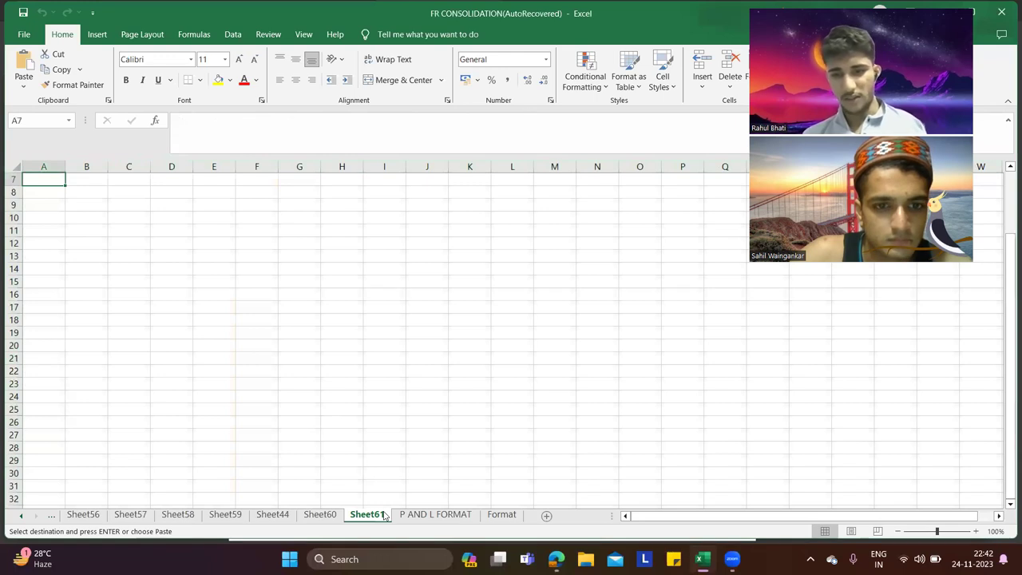
{"action": "key", "text": "ctrl+v"}
{"action": "left_click", "coordinate": [517, 316]}
{"action": "left_click", "coordinate": [384, 370]}
Step: Reselect the whole Format sheet and paste its Statement of Financial Position template over all of Sheet44
{"action": "left_click", "coordinate": [273, 515]}
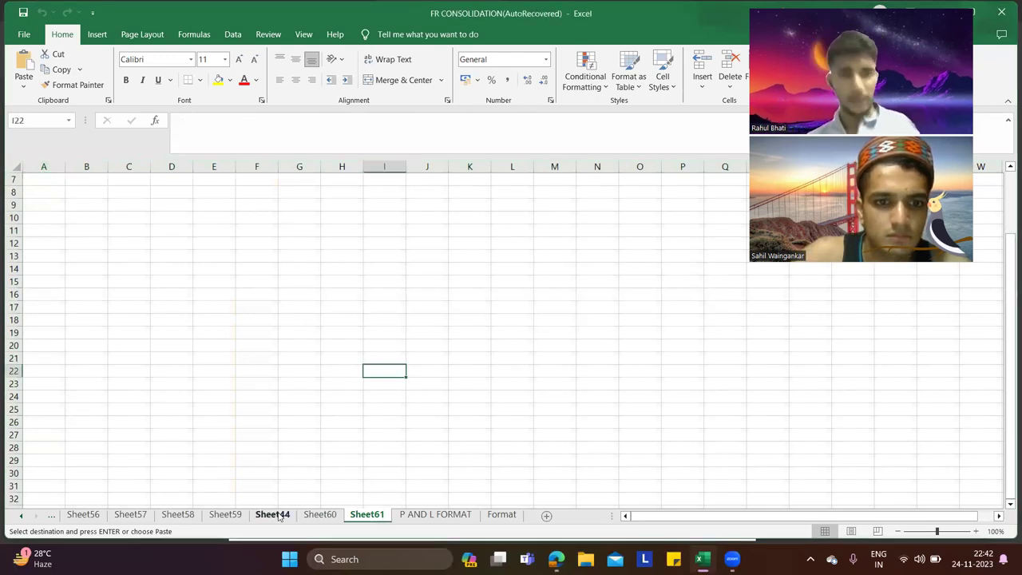
{"action": "left_click", "coordinate": [501, 516]}
{"action": "left_click", "coordinate": [382, 385]}
{"action": "left_click", "coordinate": [60, 179]}
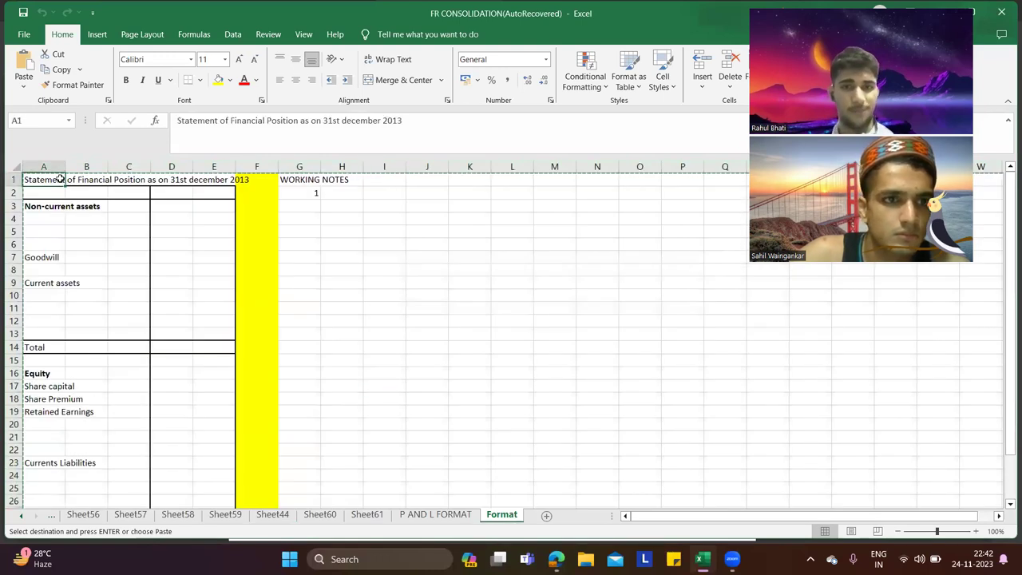
{"action": "left_click", "coordinate": [13, 166]}
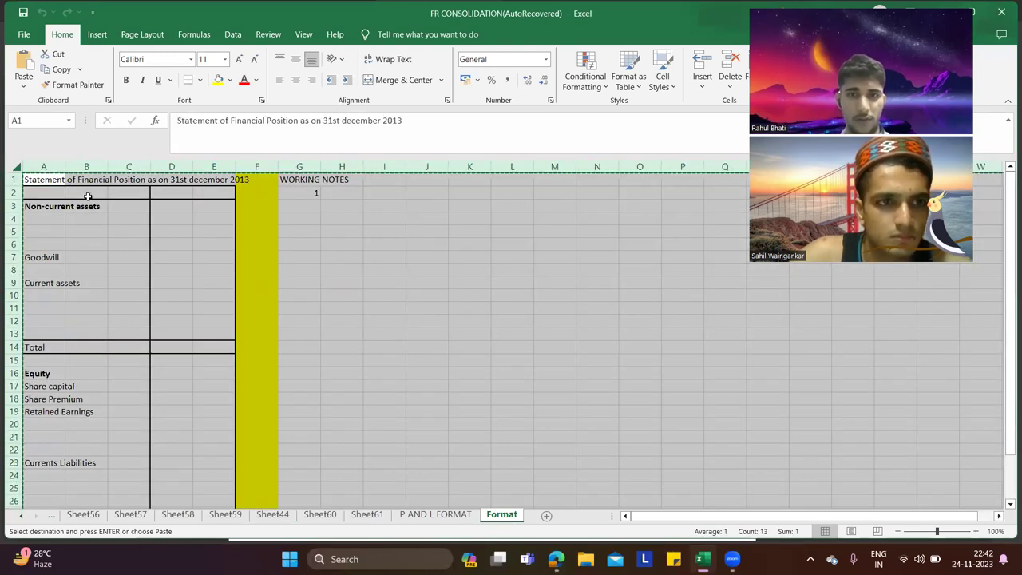
{"action": "left_click", "coordinate": [272, 515]}
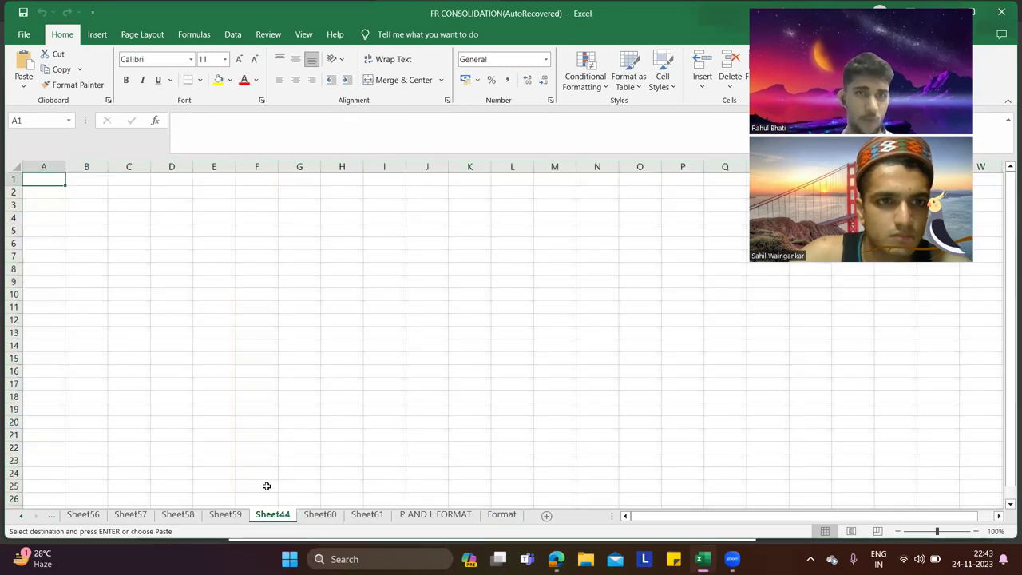
{"action": "key", "text": "ctrl+a"}
{"action": "key", "text": "ctrl+v"}
{"action": "left_click", "coordinate": [282, 381]}
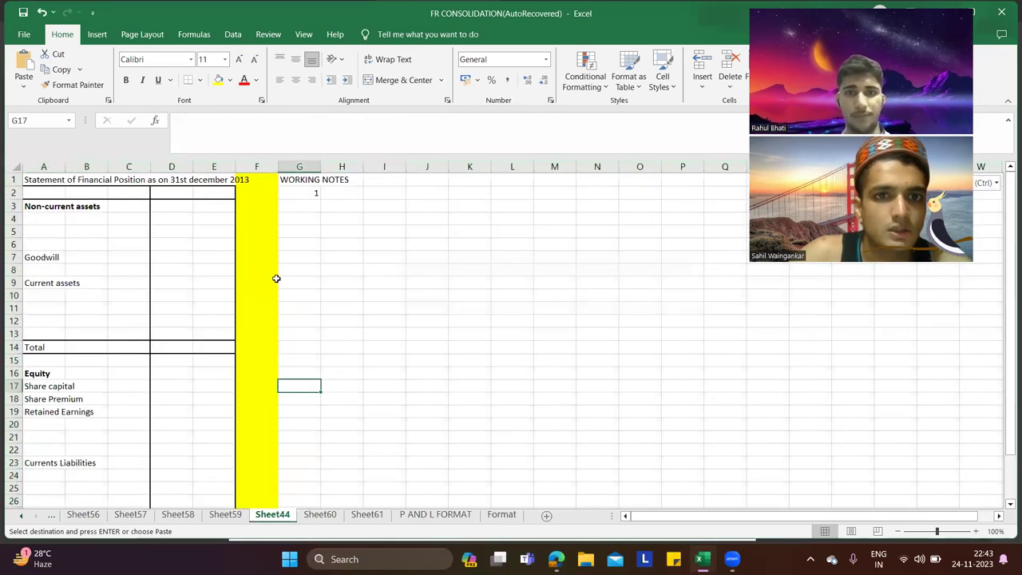
Step: Enter a SUM formula over E3:E13 in cell E14 for the assets total
{"action": "left_click", "coordinate": [224, 348]}
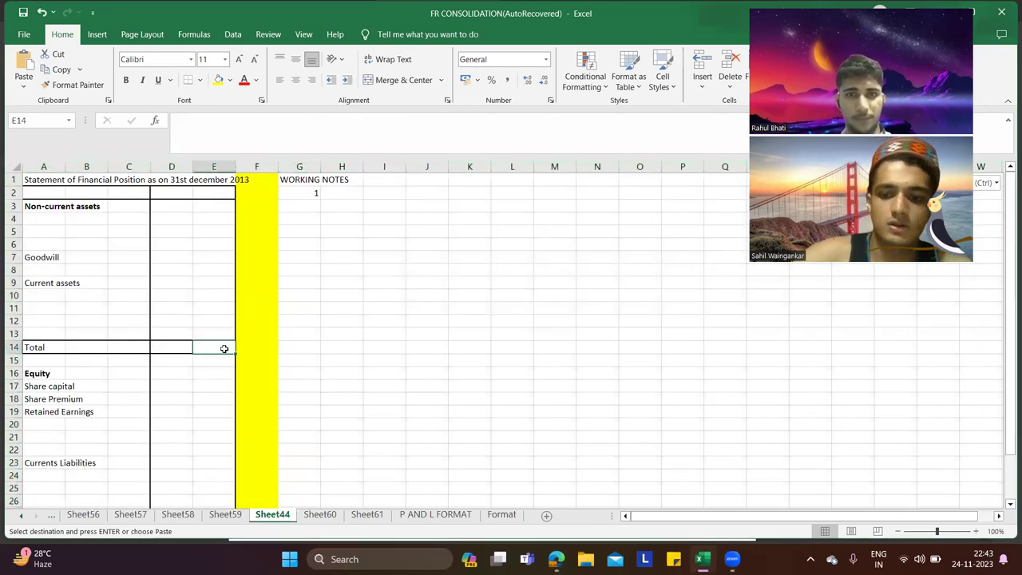
{"action": "type", "text": "=SUM("}
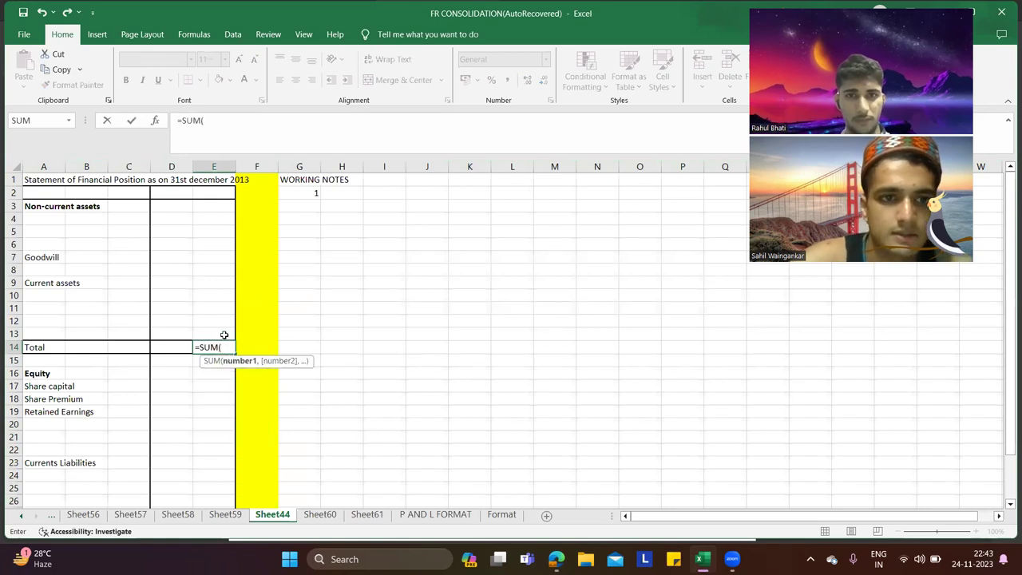
{"action": "key", "text": "Up"}
{"action": "key", "text": "Up"}
{"action": "key", "text": "Up"}
{"action": "key", "text": "Up"}
{"action": "key", "text": "Up"}
{"action": "key", "text": "Up"}
{"action": "key", "text": "Up"}
{"action": "key", "text": "Up"}
{"action": "key", "text": "Up"}
{"action": "key", "text": "Up"}
{"action": "key", "text": "Up"}
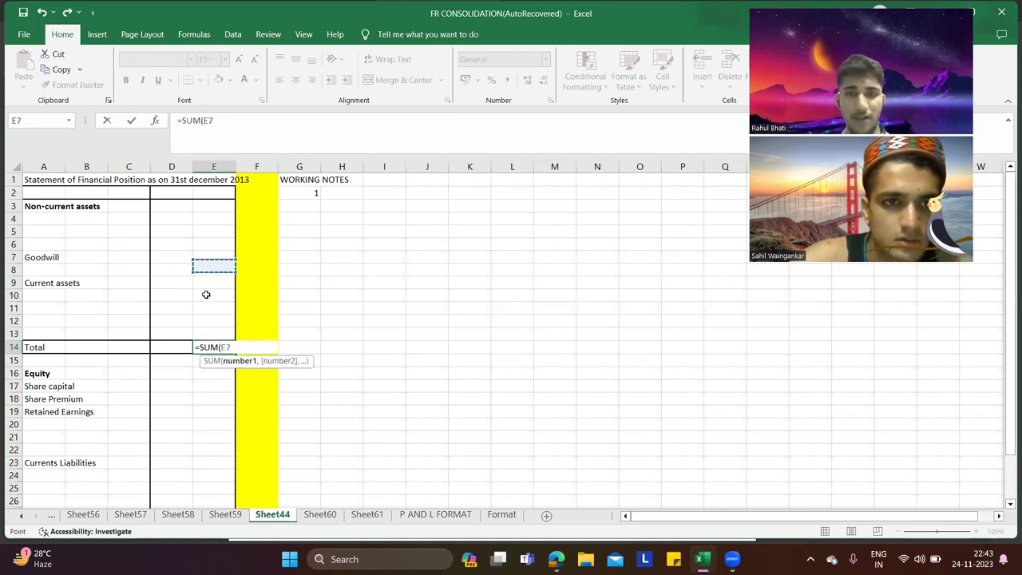
{"action": "key", "text": "shift+Down"}
{"action": "key", "text": "shift+Down"}
{"action": "key", "text": "shift+Down"}
{"action": "key", "text": "shift+Down"}
{"action": "key", "text": "shift+Down"}
{"action": "key", "text": "shift+Down"}
{"action": "key", "text": "shift+Down"}
{"action": "key", "text": "shift+Down"}
{"action": "key", "text": "shift+Down"}
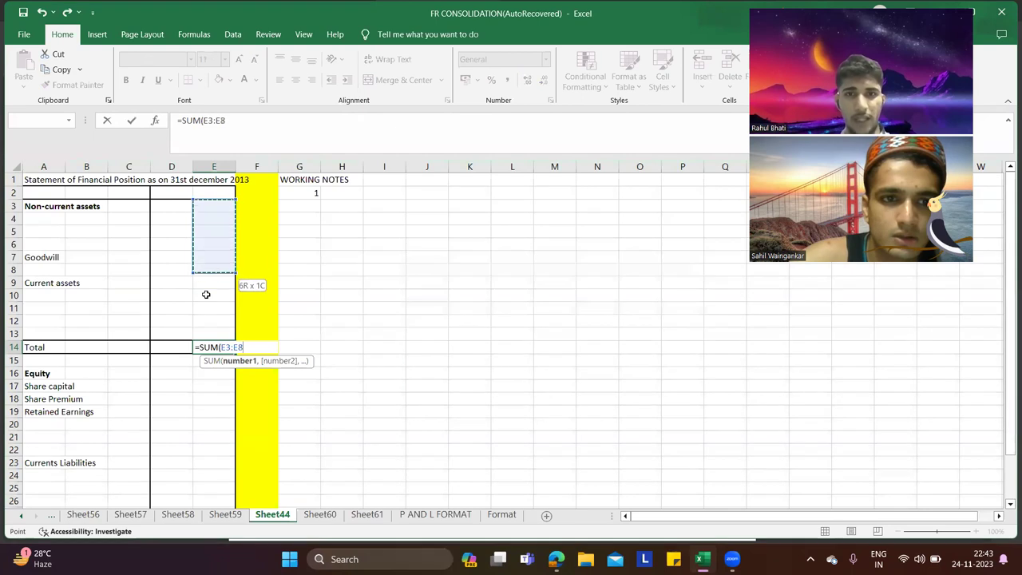
{"action": "key", "text": "shift+Down"}
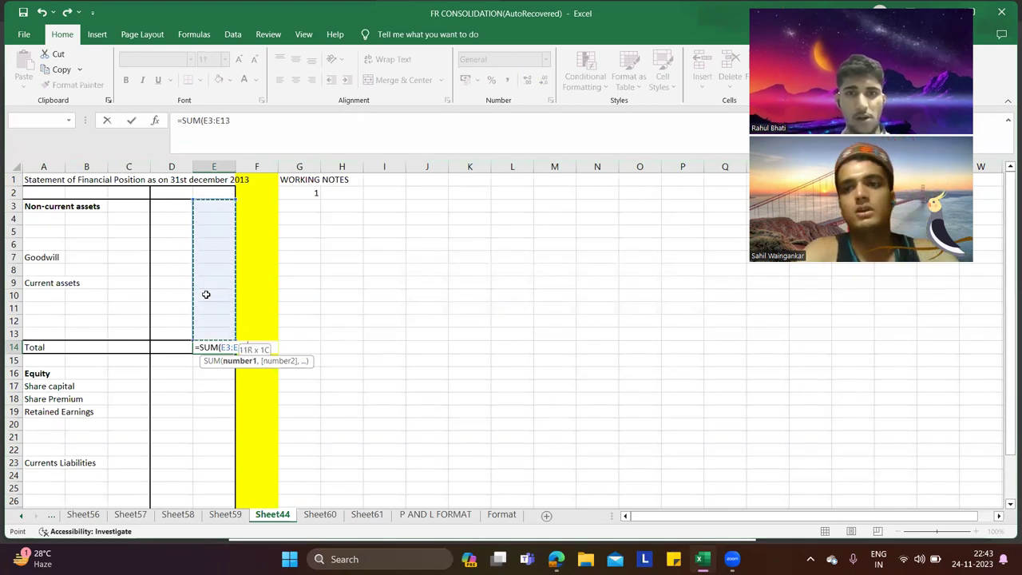
{"action": "key", "text": "Return"}
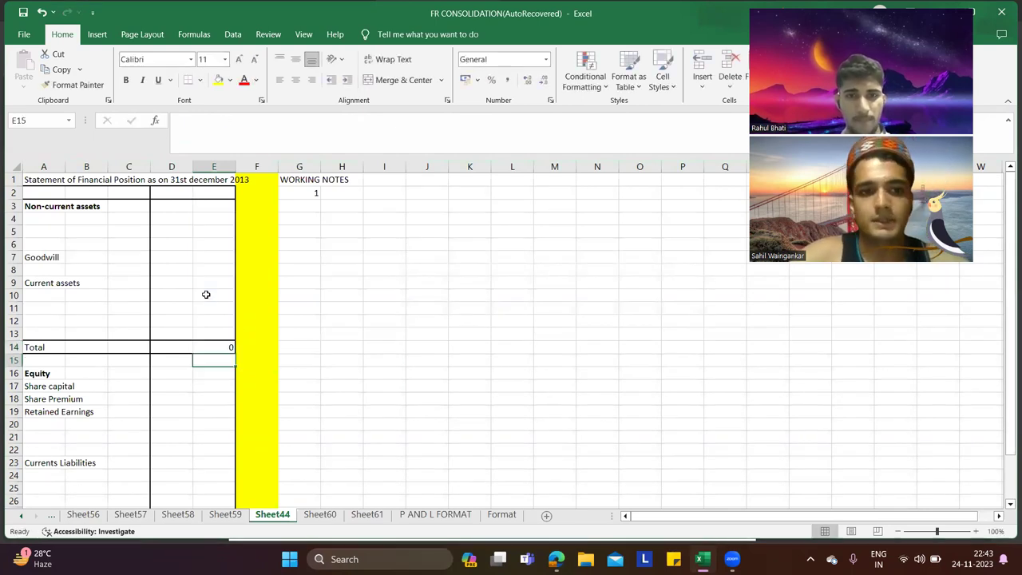
Step: Enter a SUM formula over E17:E28 in cell E30 for the equity and liabilities total
{"action": "scroll", "coordinate": [190, 299], "scroll_direction": "down", "scroll_amount": 2}
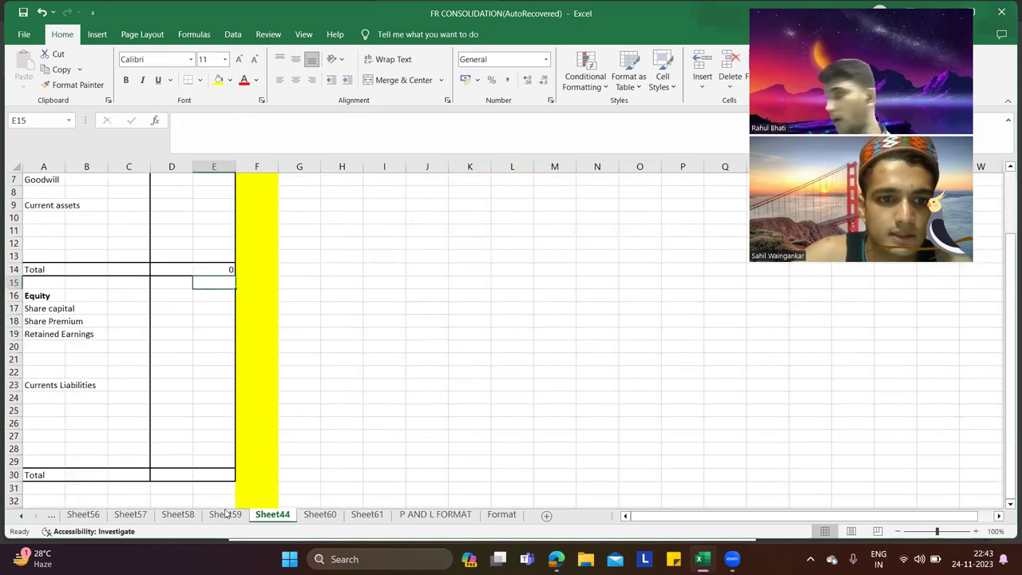
{"action": "left_click", "coordinate": [220, 477]}
{"action": "type", "text": "=SUM("}
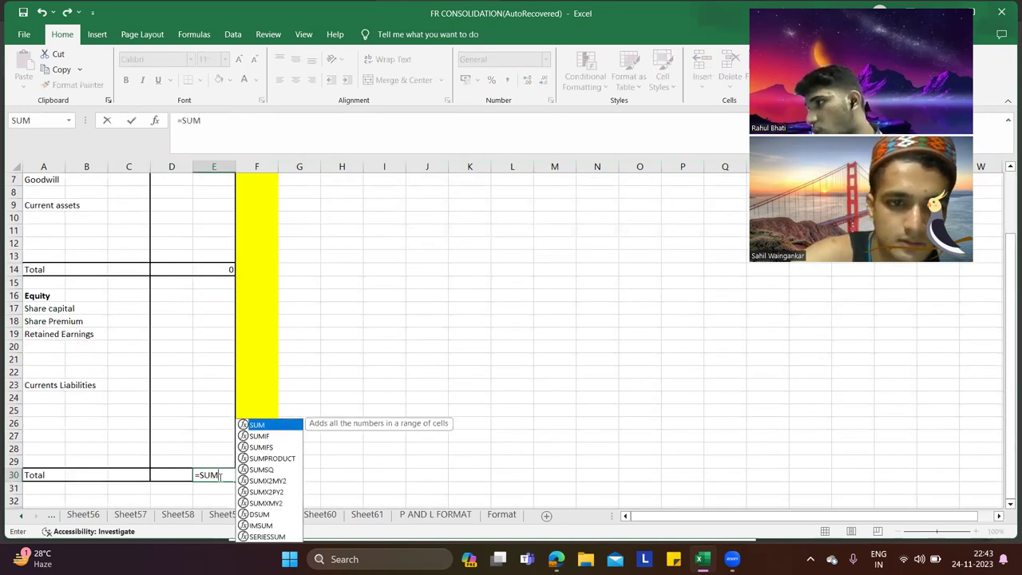
{"action": "key", "text": "Up"}
{"action": "key", "text": "Up"}
{"action": "key", "text": "Up"}
{"action": "key", "text": "Up"}
{"action": "key", "text": "Up"}
{"action": "key", "text": "Up"}
{"action": "key", "text": "Up"}
{"action": "key", "text": "Up"}
{"action": "key", "text": "Up"}
{"action": "key", "text": "Up"}
{"action": "key", "text": "Up"}
{"action": "key", "text": "Up"}
{"action": "key", "text": "Up"}
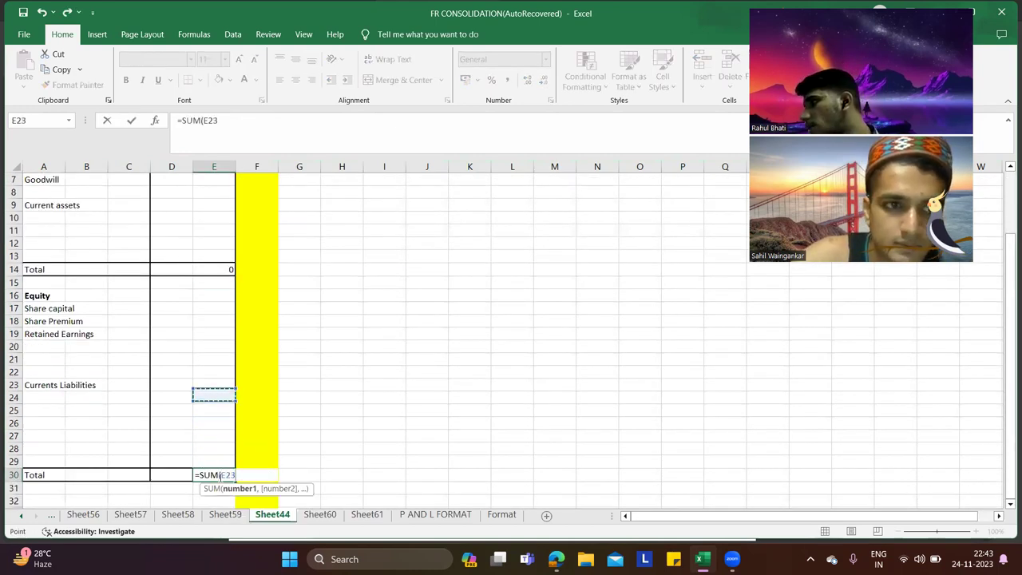
{"action": "key", "text": "shift+Down"}
{"action": "key", "text": "shift+Down"}
{"action": "key", "text": "shift+Down"}
{"action": "key", "text": "shift+Down"}
{"action": "key", "text": "shift+Down"}
{"action": "key", "text": "shift+Down"}
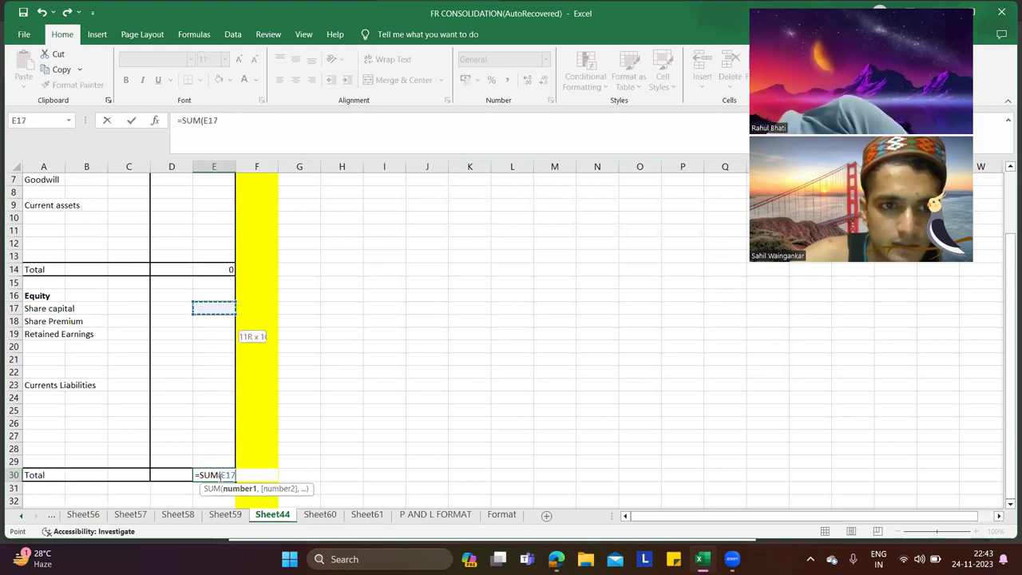
{"action": "key", "text": "shift+Down"}
{"action": "key", "text": "shift+Down"}
{"action": "key", "text": "shift+Down"}
{"action": "key", "text": "shift+Down"}
{"action": "key", "text": "shift+Down"}
{"action": "key", "text": "shift+Down"}
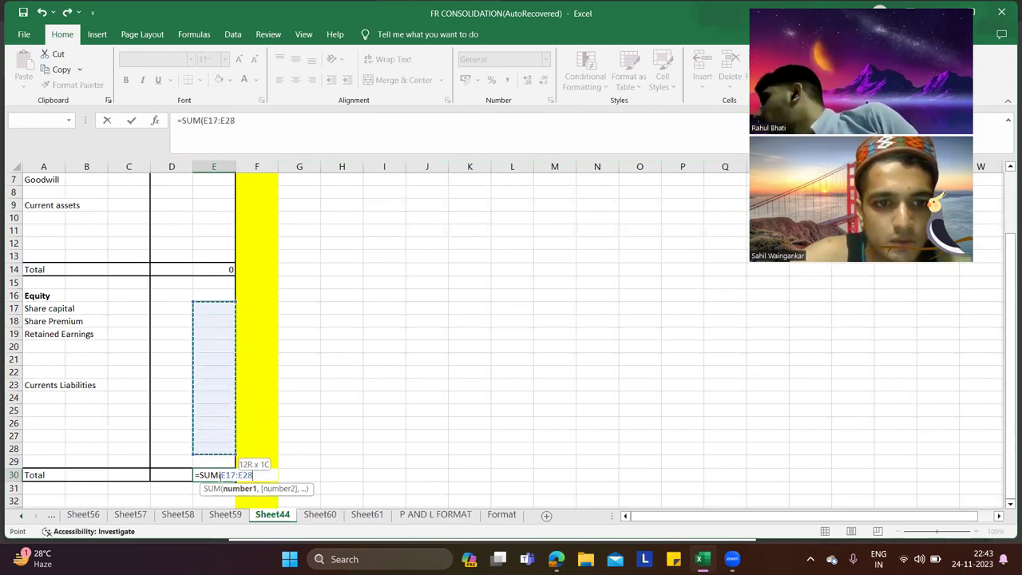
{"action": "key", "text": "Return"}
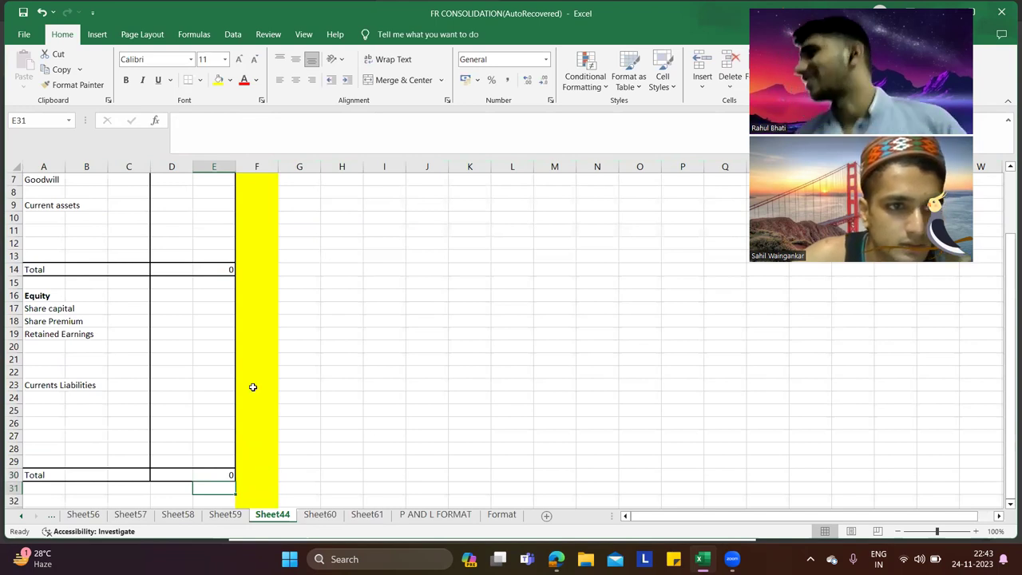
Step: Add the label NON-CONTROLLING INTEREST in cell A21 of the equity section
{"action": "left_click", "coordinate": [51, 358]}
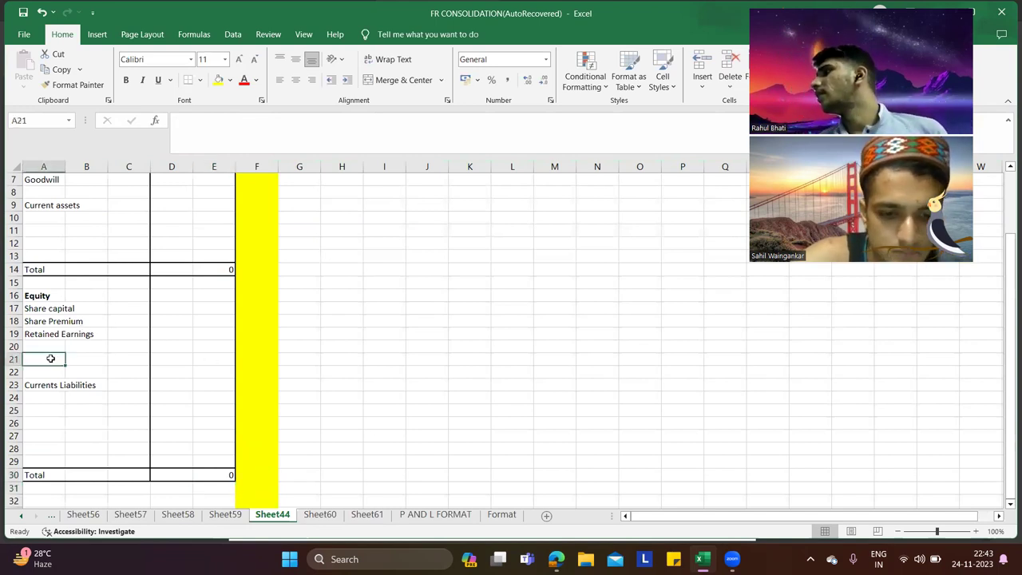
{"action": "type", "text": "NON-CON"}
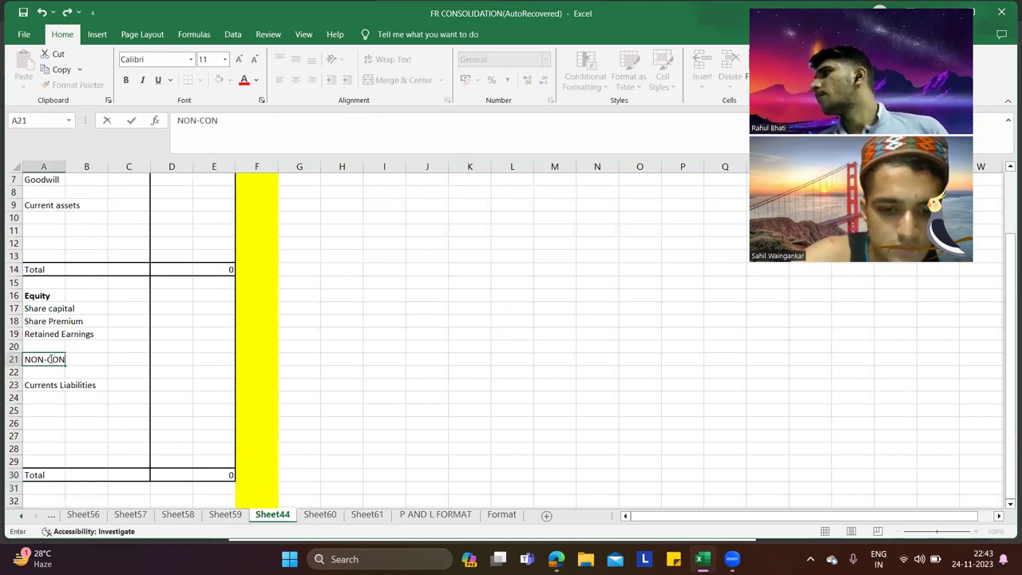
{"action": "type", "text": "TROLLING INTEREST"}
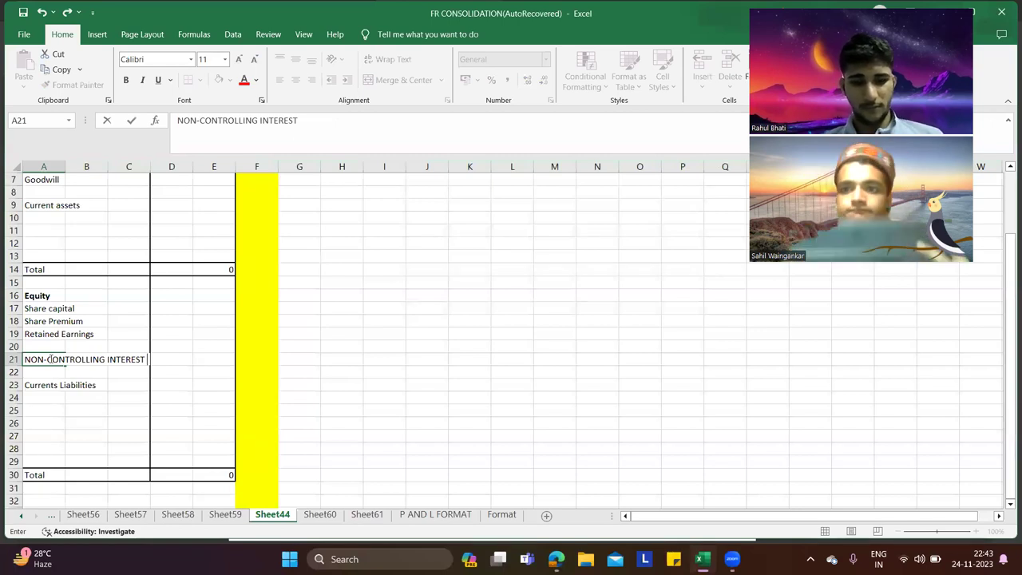
{"action": "key", "text": "Return"}
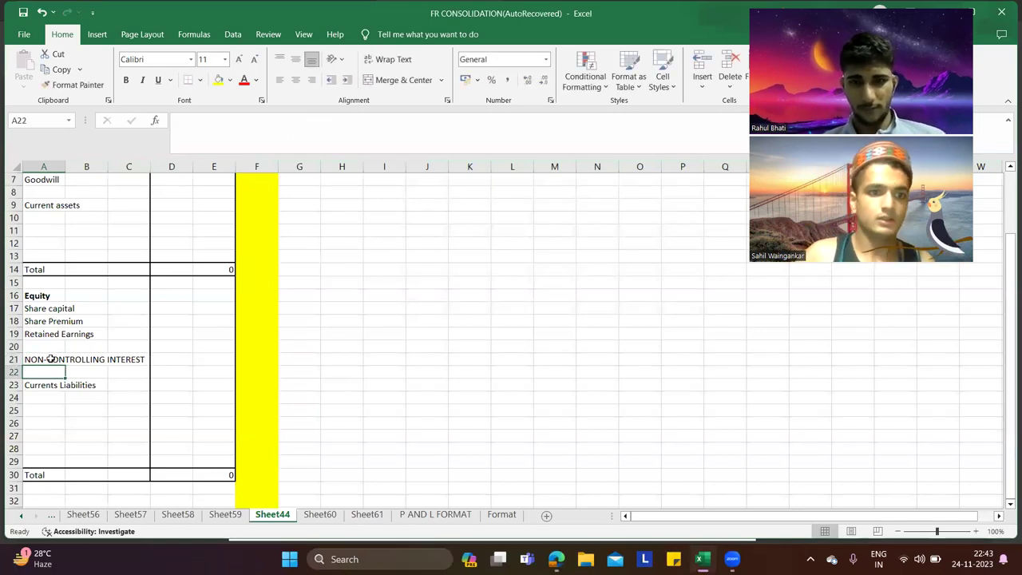
Step: Replace the Currents Liabilities label in cell A23 with NON-CURRENT LIABILITIES
{"action": "key", "text": "Down"}
{"action": "key", "text": "BackSpace"}
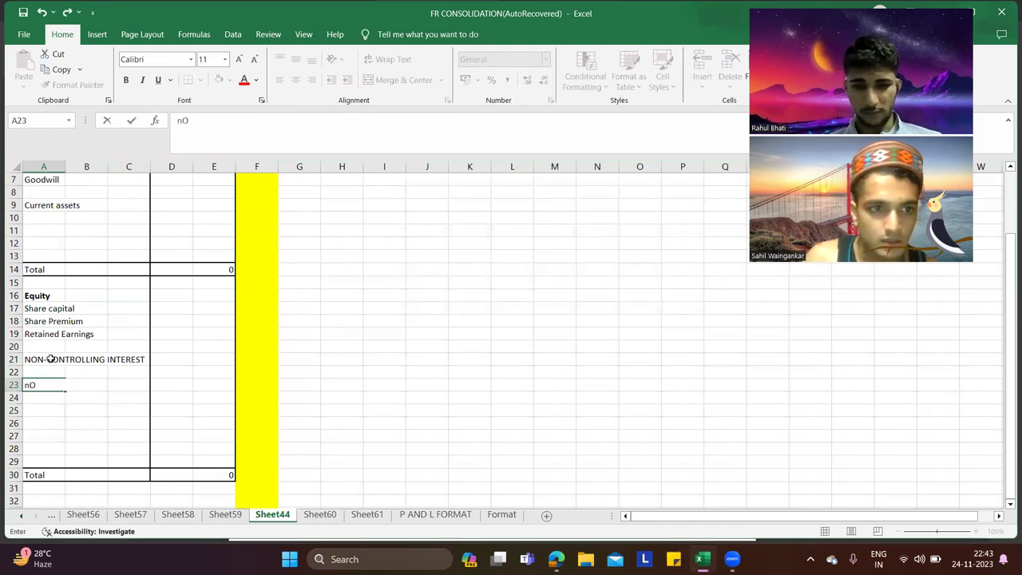
{"action": "type", "text": "NON-CURRENT LIABILIY"}
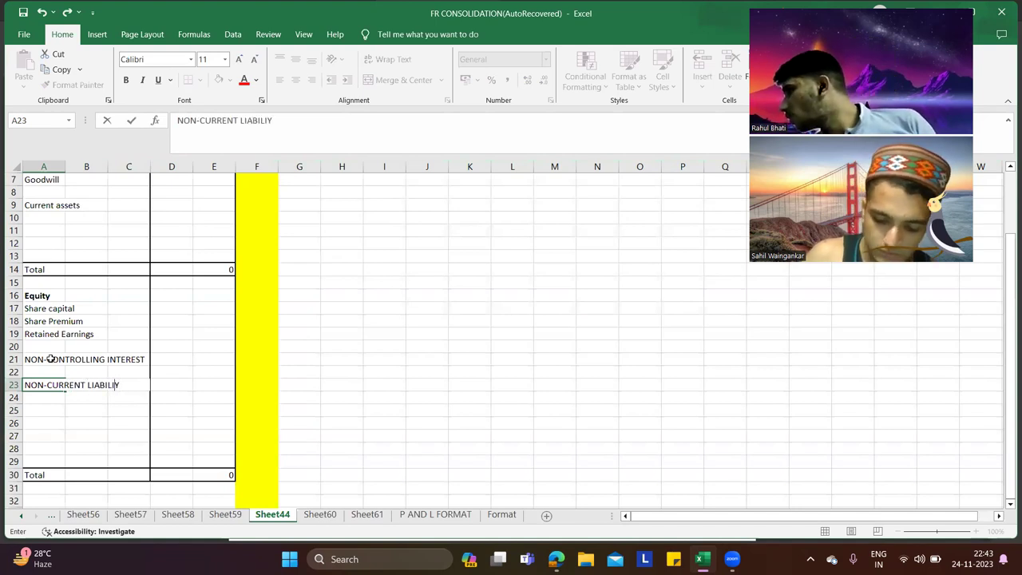
{"action": "key", "text": "BackSpace"}
{"action": "type", "text": "TIE"}
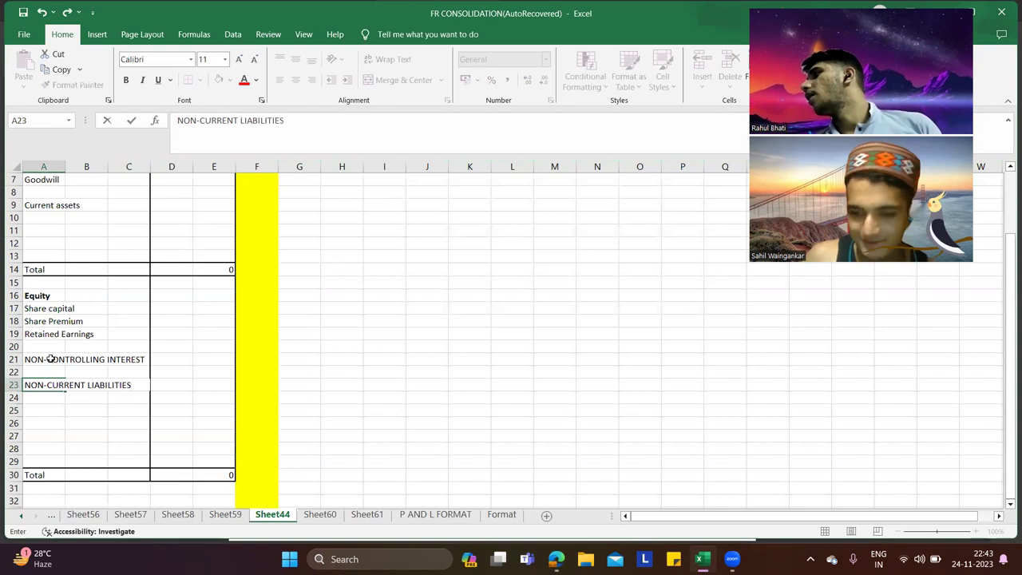
{"action": "type", "text": "S"}
{"action": "key", "text": "ctrl+Return"}
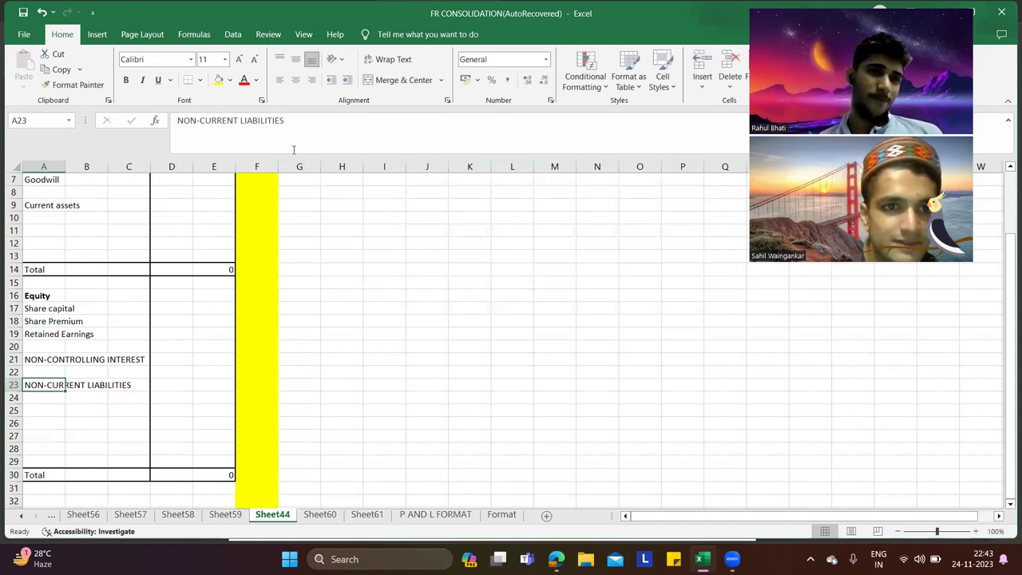
Step: Copy the words CURRENT LIABILITIES out of the A23 label and paste them into cell A26
{"action": "left_click", "coordinate": [305, 126]}
{"action": "key", "text": "ctrl+shift+Left"}
{"action": "key", "text": "ctrl+shift+Left"}
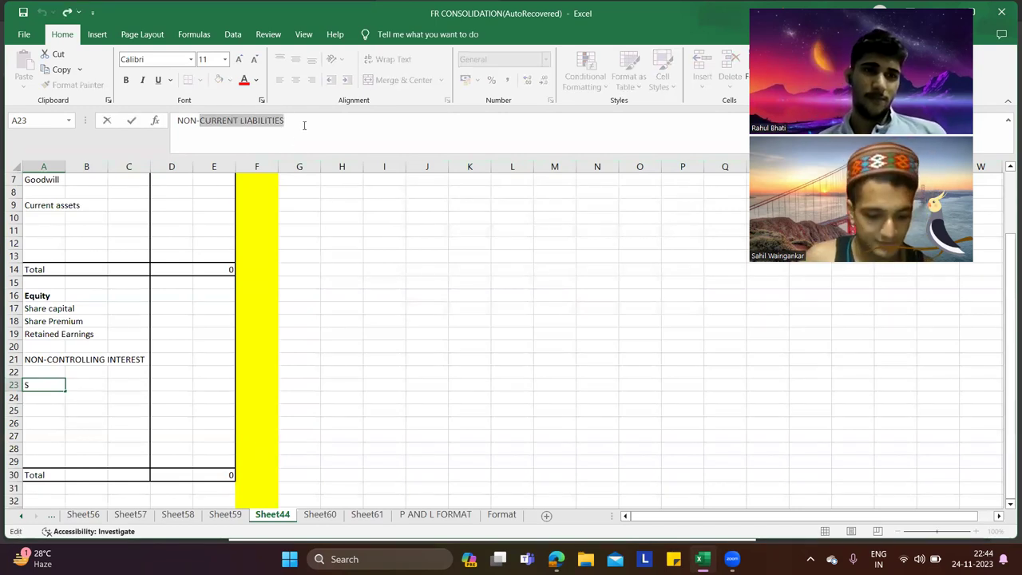
{"action": "key", "text": "ctrl+c"}
{"action": "key", "text": "Return"}
{"action": "key", "text": "Down"}
{"action": "key", "text": "Down"}
{"action": "key", "text": "ctrl+v"}
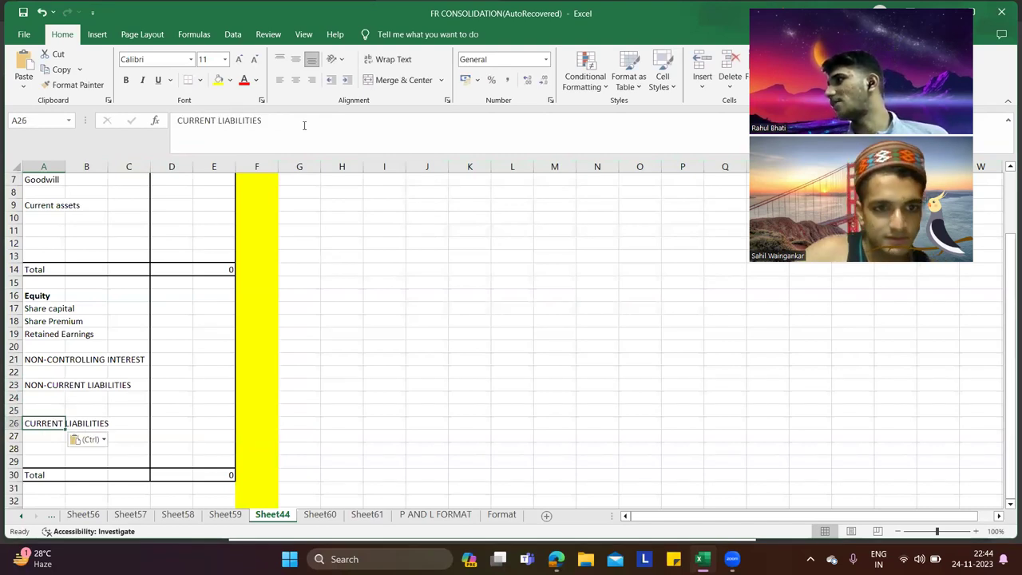
Step: Enter the heading GROUP STRUCTURE for working note 1 in cell H2
{"action": "left_click", "coordinate": [367, 382]}
{"action": "scroll", "coordinate": [320, 372], "scroll_direction": "up", "scroll_amount": 2}
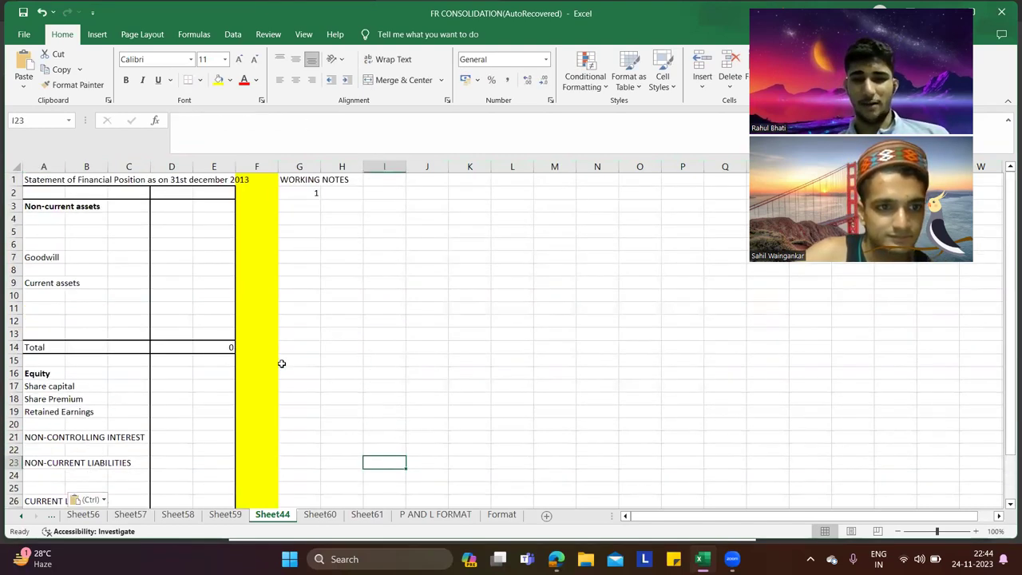
{"action": "left_click", "coordinate": [347, 193]}
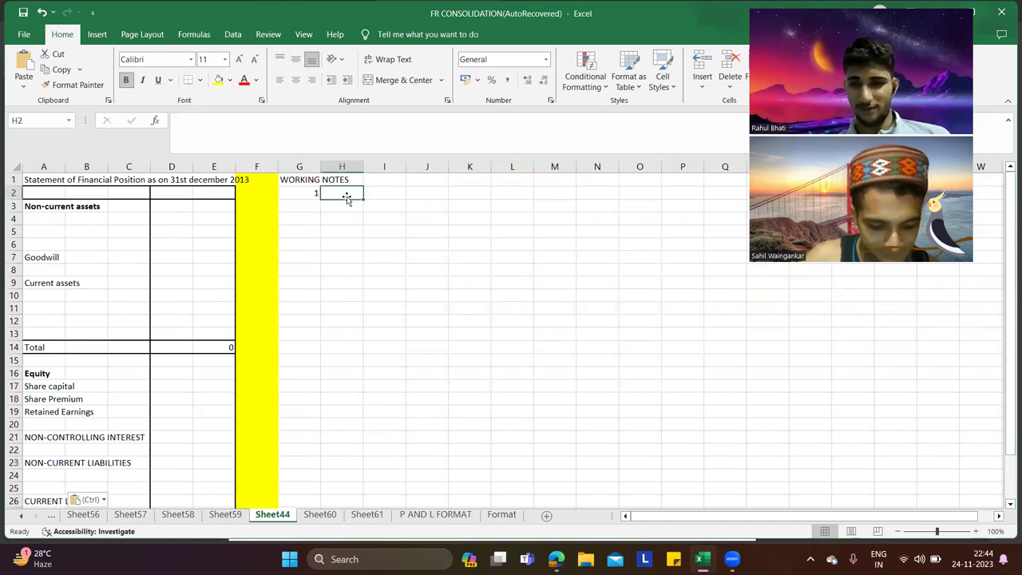
{"action": "type", "text": "GROUP S"}
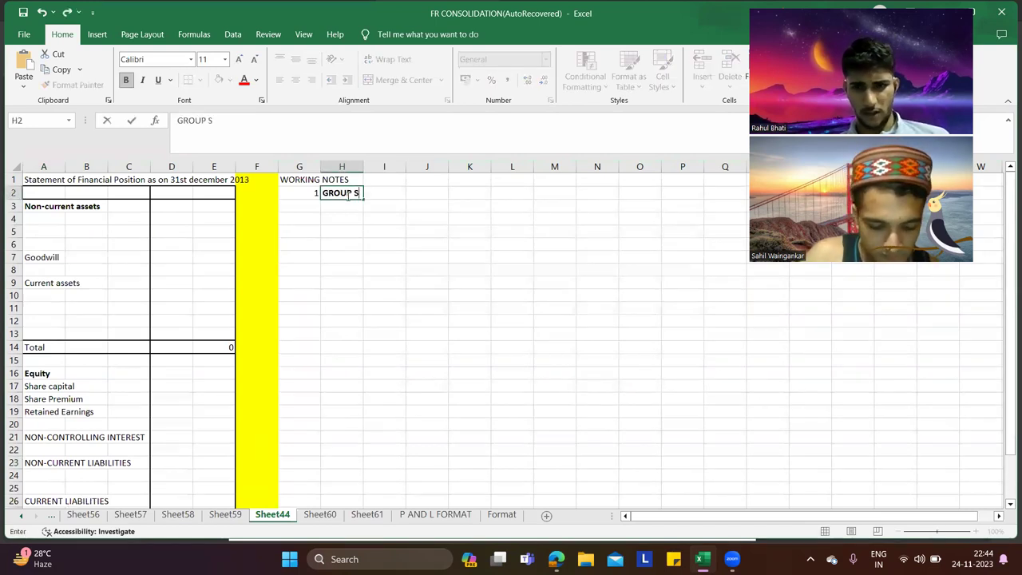
{"action": "type", "text": "TRUCTURE"}
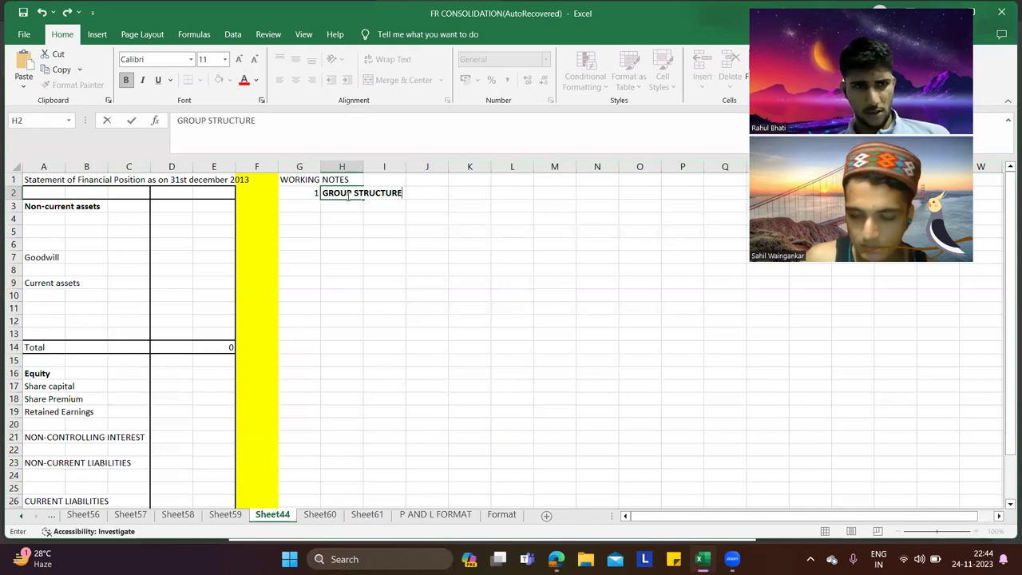
{"action": "key", "text": "Return"}
{"action": "key", "text": "Down"}
{"action": "key", "text": "Right"}
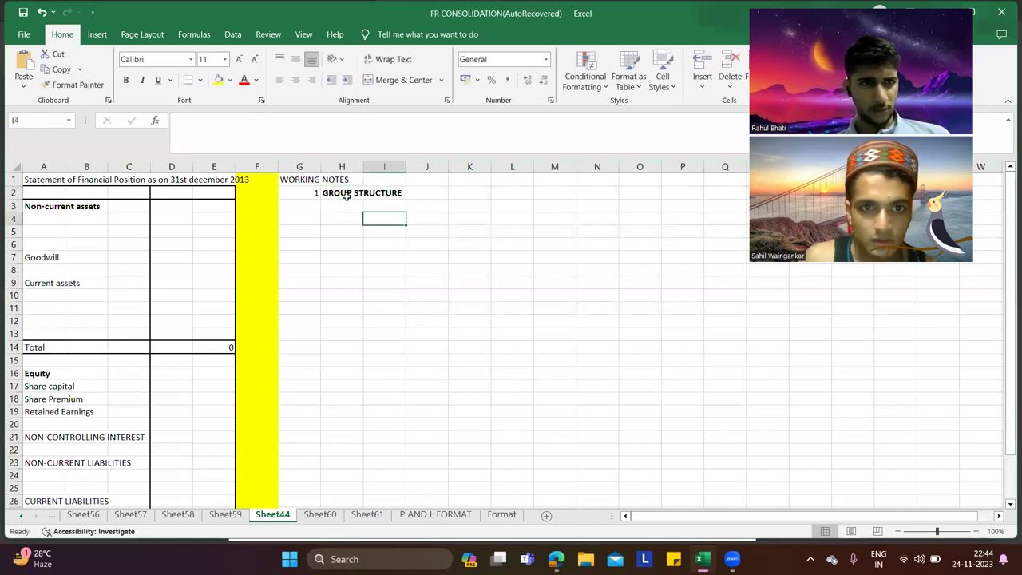
Step: Enter a SUM formula over D10:D12 in cell E9 for the current assets subtotal
{"action": "left_click", "coordinate": [224, 283]}
{"action": "type", "text": "=SUM("}
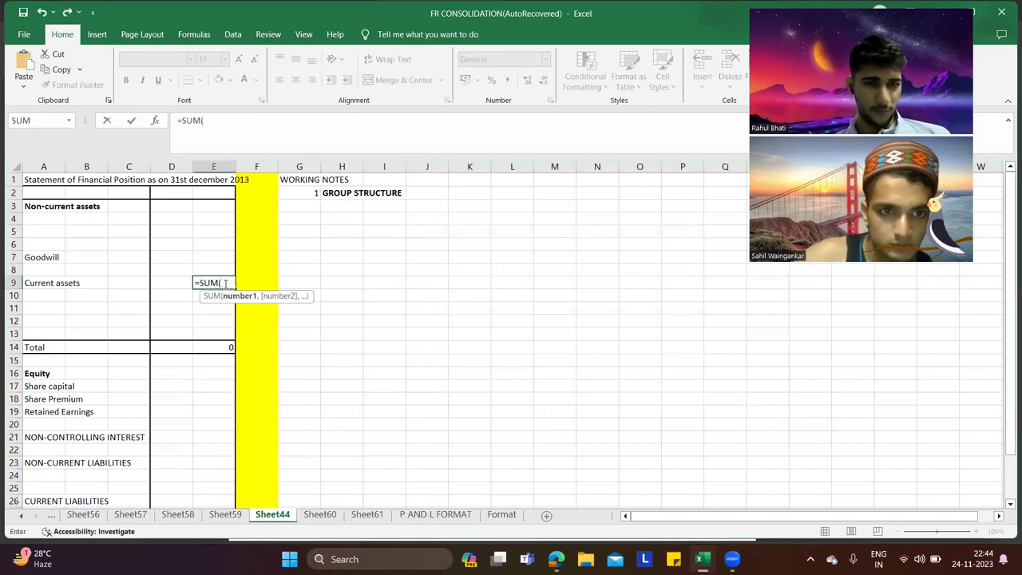
{"action": "left_click", "coordinate": [180, 296]}
{"action": "key", "text": "shift+Down"}
{"action": "key", "text": "shift+Down"}
{"action": "key", "text": "shift+Down"}
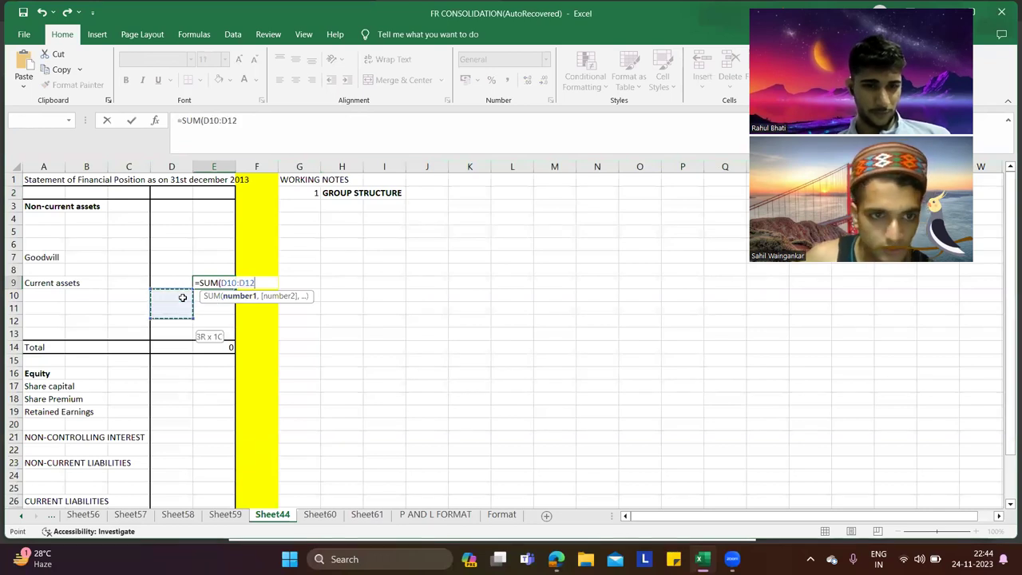
{"action": "key", "text": "Return"}
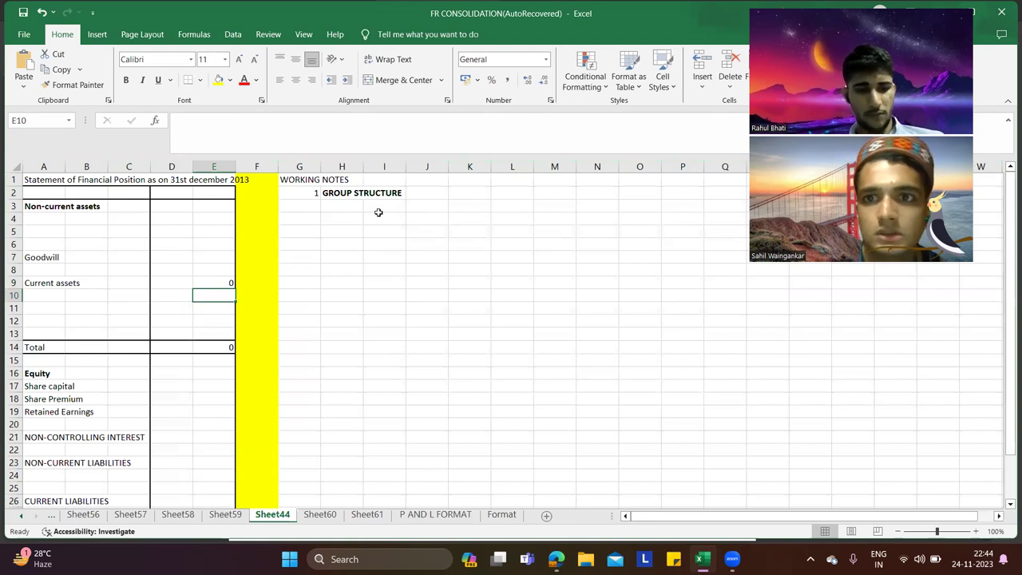
Step: Switch to the Kaplan exam kit PDF in Edge and review question 425 from its notes back to its opening paragraph
{"action": "key", "text": "alt+Tab"}
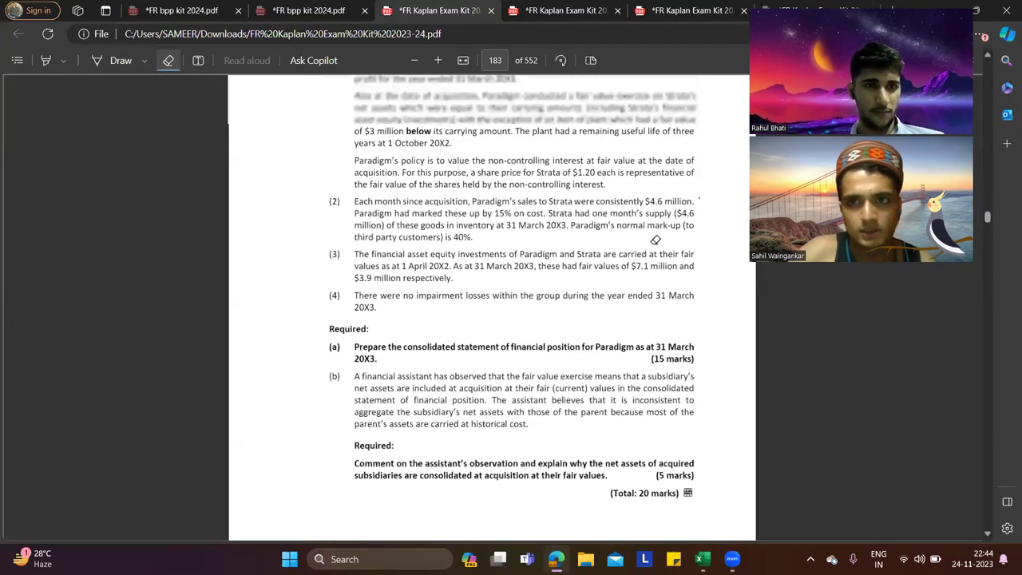
{"action": "scroll", "coordinate": [655, 239], "scroll_direction": "up", "scroll_amount": 2}
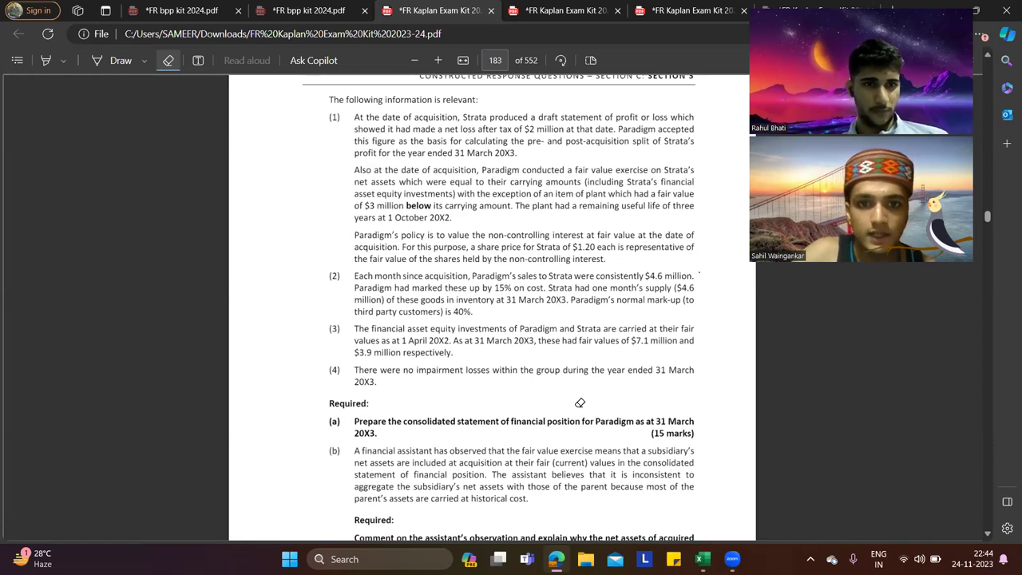
{"action": "scroll", "coordinate": [580, 404], "scroll_direction": "up", "scroll_amount": 10}
{"action": "scroll", "coordinate": [576, 354], "scroll_direction": "up", "scroll_amount": 2}
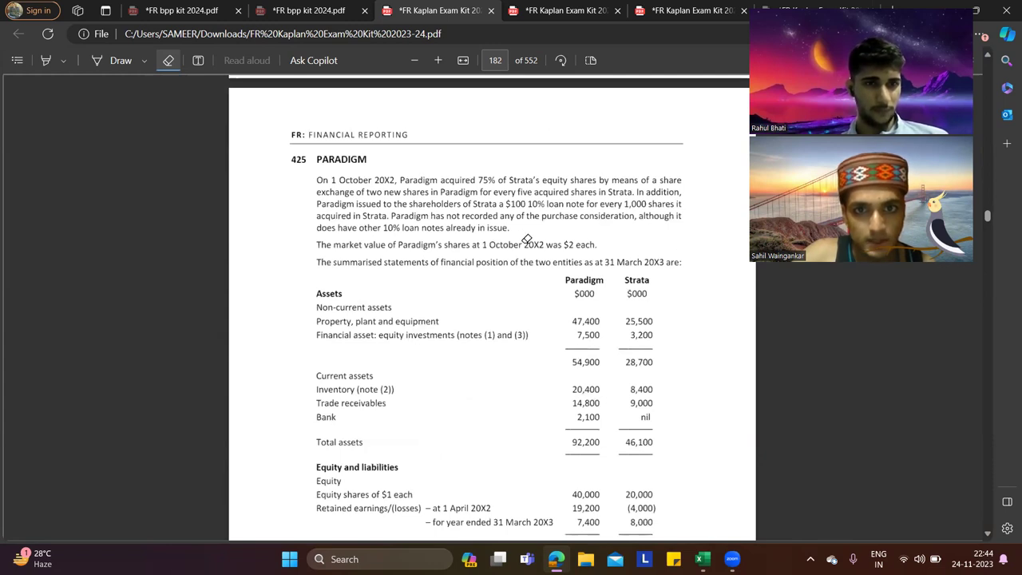
Step: Switch back to Excel and enter PARADIGM as the parent company in cell I4, checking its spelling against the exam kit
{"action": "key", "text": "alt+Tab"}
{"action": "left_click", "coordinate": [394, 217]}
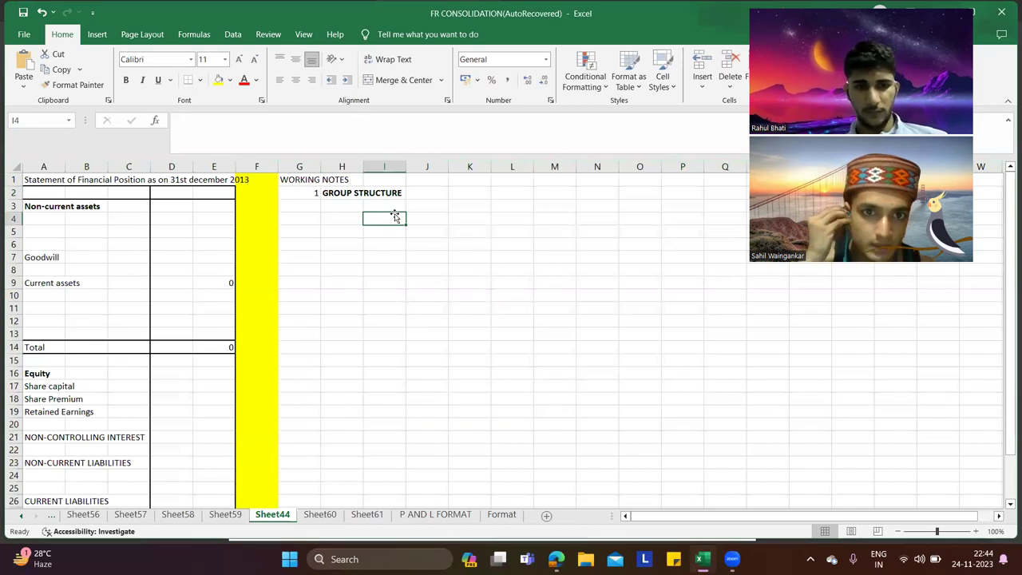
{"action": "type", "text": "PARADINGM"}
{"action": "key", "text": "alt+Tab"}
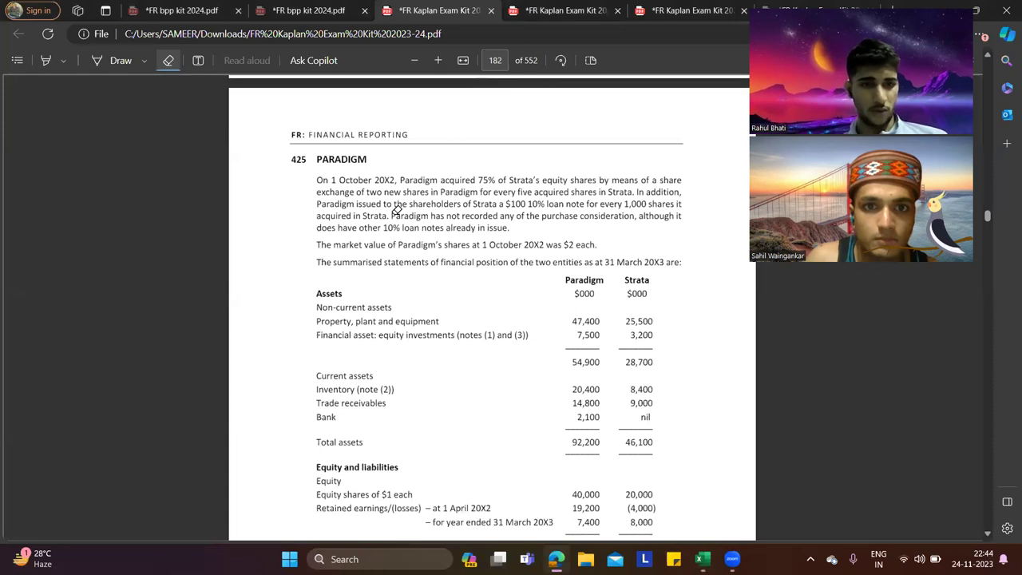
{"action": "key", "text": "alt+Tab"}
{"action": "key", "text": "BackSpace"}
{"action": "key", "text": "BackSpace"}
{"action": "key", "text": "BackSpace"}
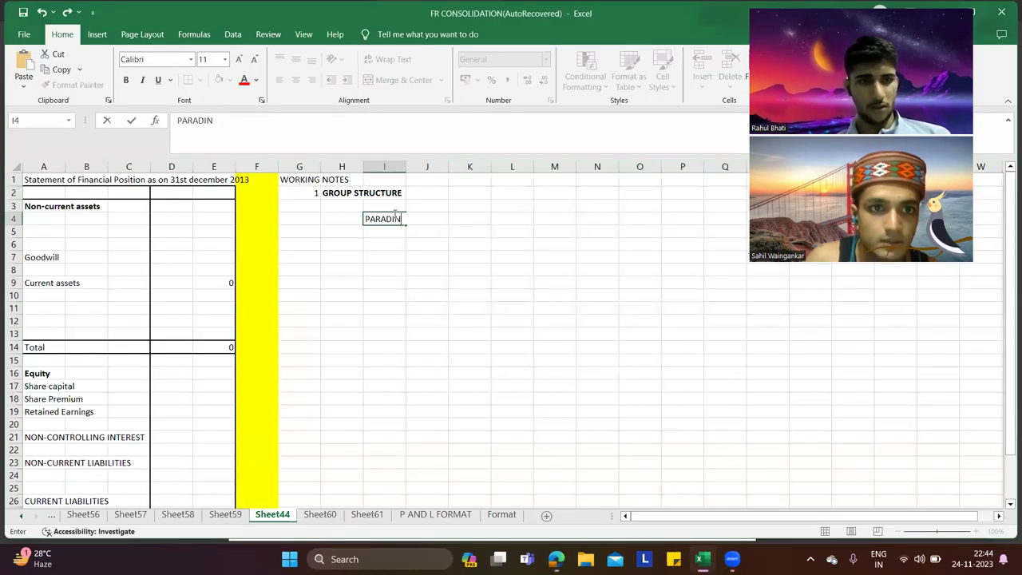
{"action": "key", "text": "alt+Tab"}
{"action": "key", "text": "alt+Tab"}
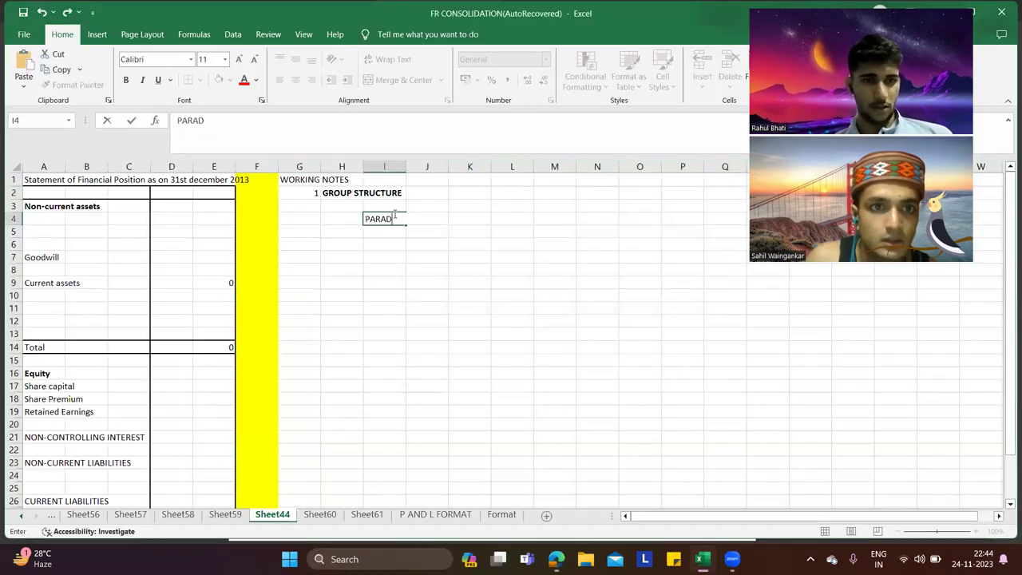
{"action": "type", "text": "IG"}
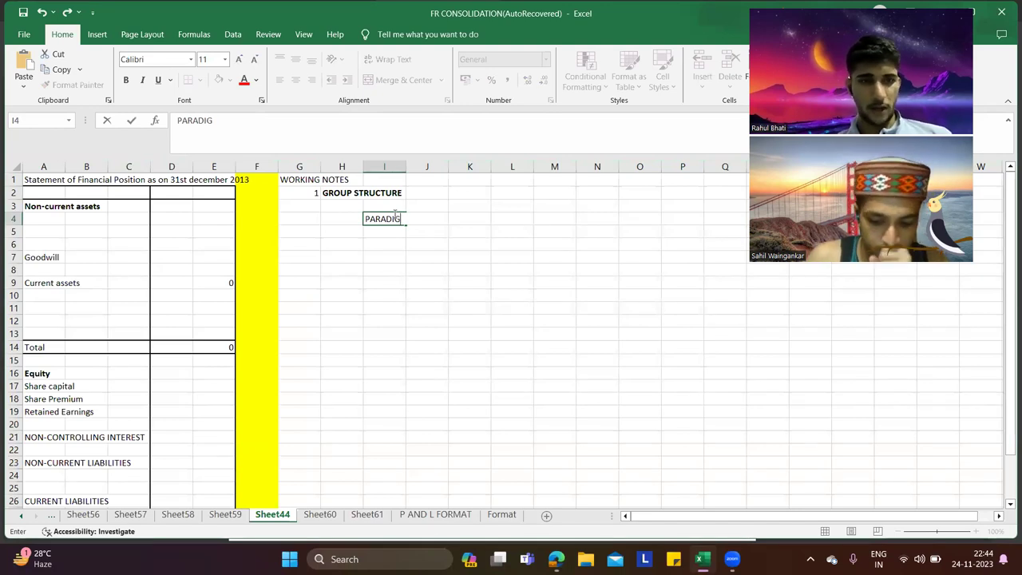
{"action": "key", "text": "Return"}
{"action": "key", "text": "Return"}
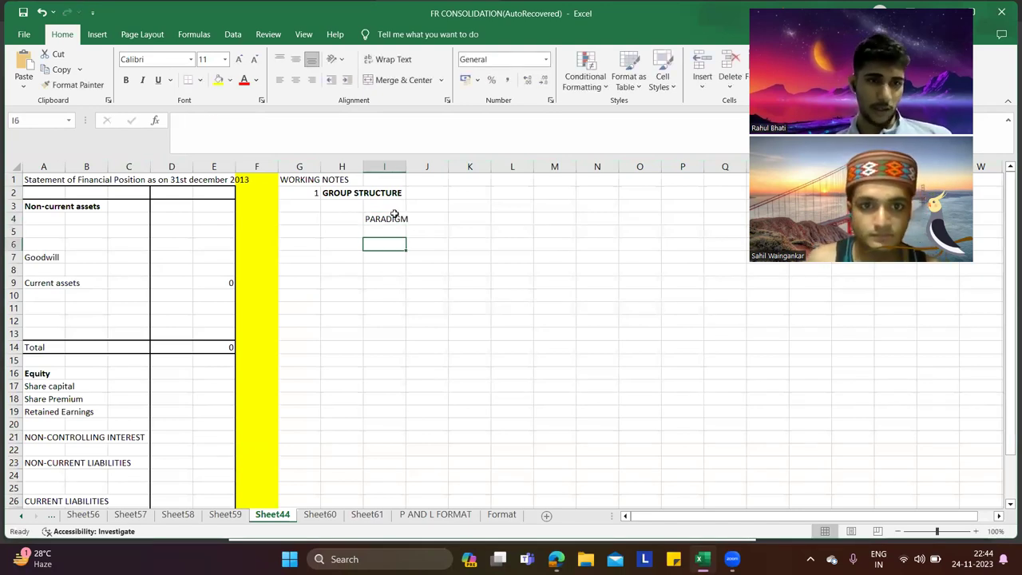
Step: Check the acquired holding in the exam kit, then enter 75% in I6 and the subsidiary label STARTA in I7
{"action": "key", "text": "alt+Tab"}
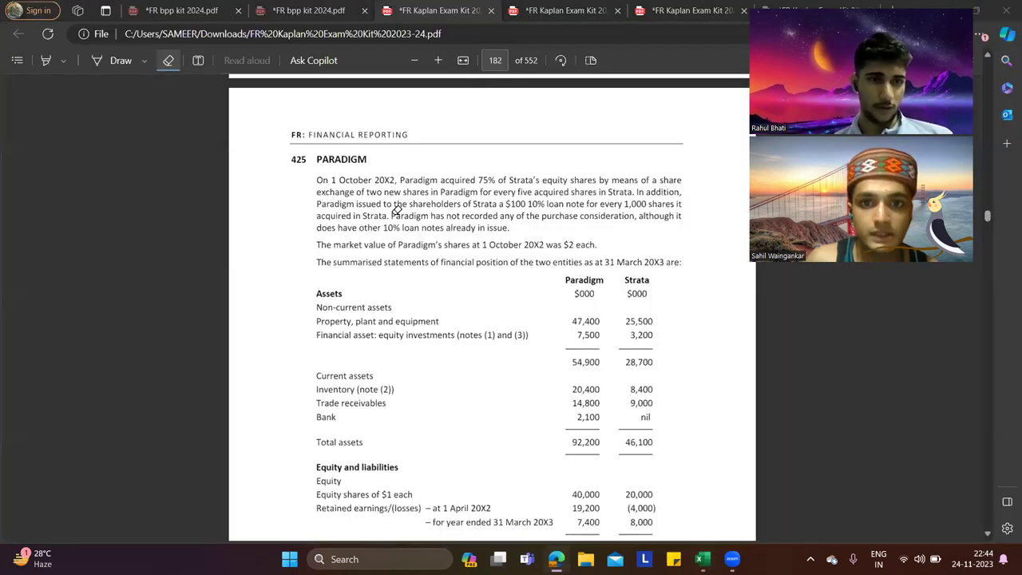
{"action": "key", "text": "alt+Tab"}
{"action": "key", "text": "Up"}
{"action": "type", "text": "75%"}
{"action": "key", "text": "Return"}
{"action": "type", "text": "STARTA"}
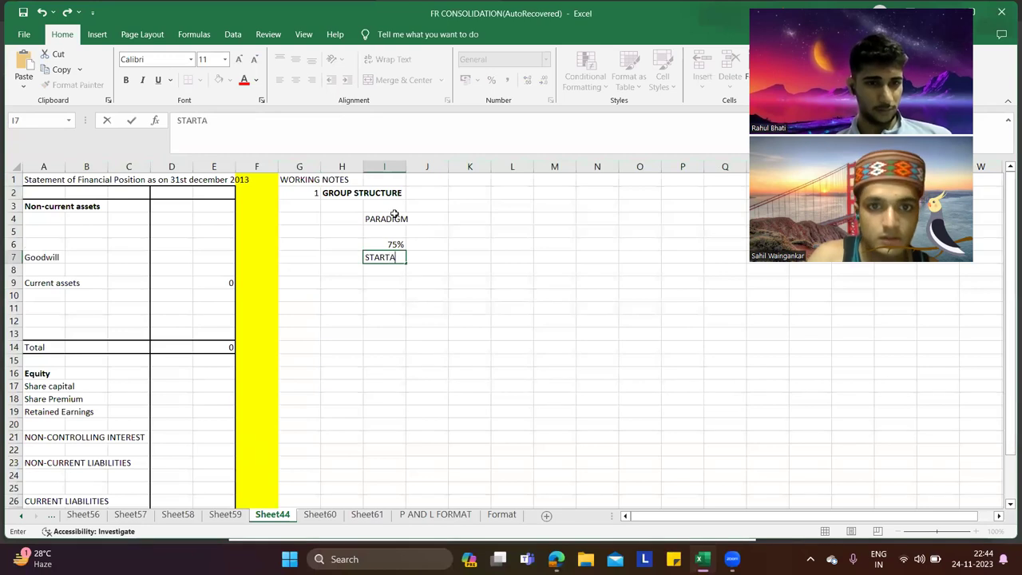
{"action": "key", "text": "Return"}
Step: Add working note number 2 in G9 with the heading NET ASSETS in H9
{"action": "key", "text": "Down"}
{"action": "key", "text": "Down"}
{"action": "key", "text": "Left"}
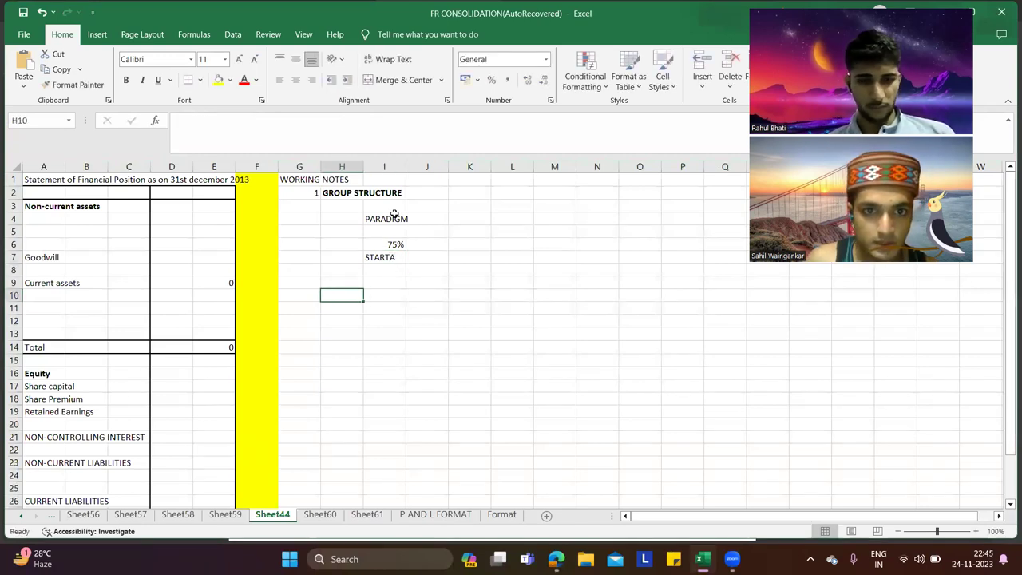
{"action": "key", "text": "Left"}
{"action": "key", "text": "Up"}
{"action": "type", "text": "2"}
{"action": "key", "text": "Tab"}
{"action": "type", "text": "NET ASSETS"}
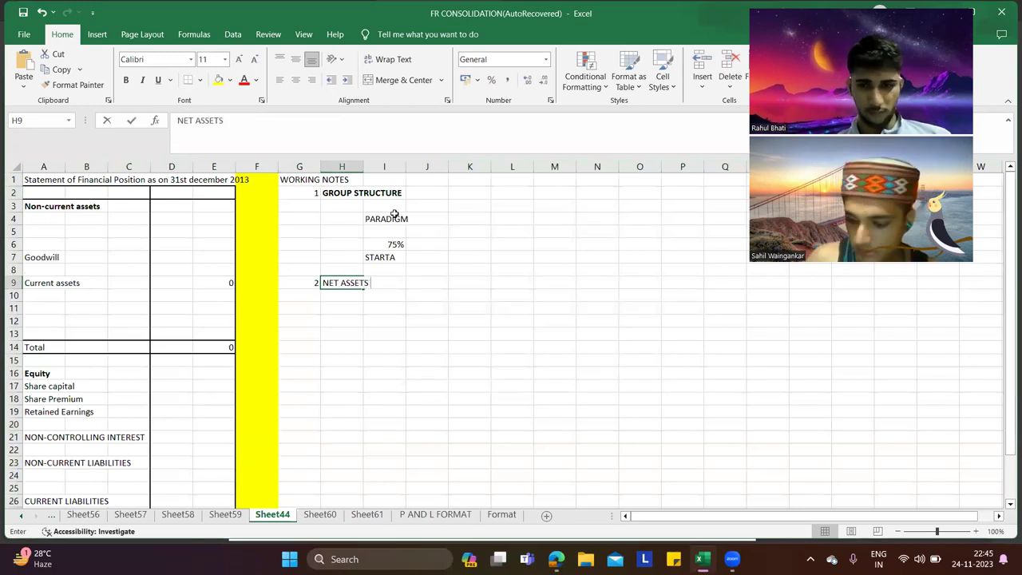
Step: Enter the net assets column headings PARTICULARS in J10 and AT ACQUISITION in K10
{"action": "key", "text": "Down"}
{"action": "key", "text": "Down"}
{"action": "key", "text": "Right"}
{"action": "key", "text": "Right"}
{"action": "key", "text": "Up"}
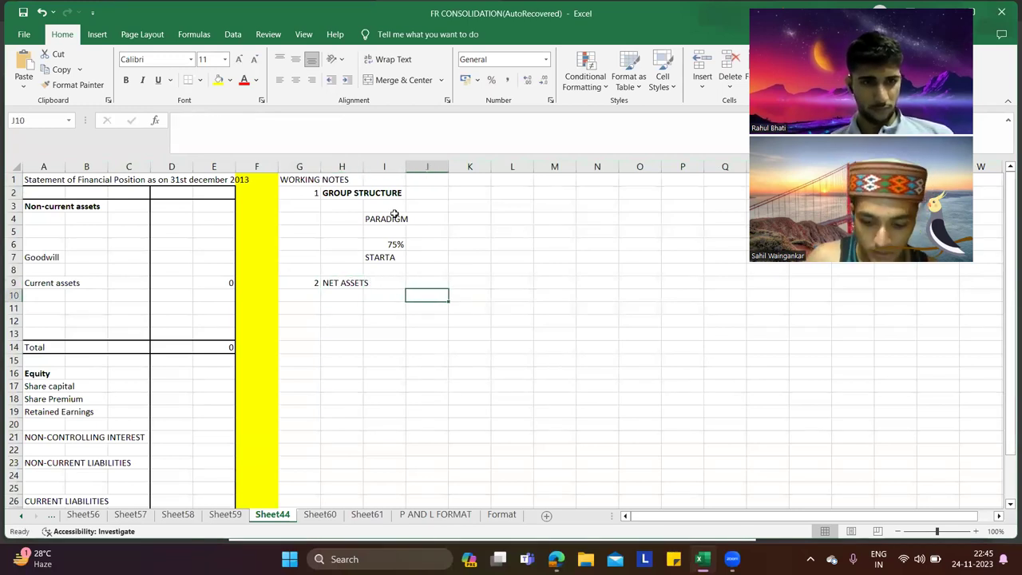
{"action": "type", "text": "PARTICULARS"}
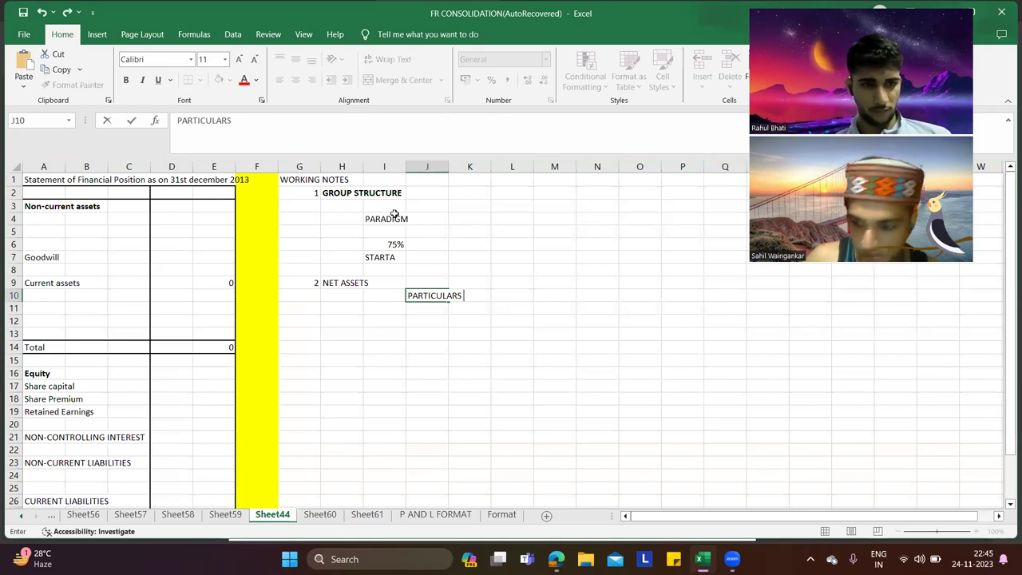
{"action": "key", "text": "Tab"}
{"action": "type", "text": "AT ACQU"}
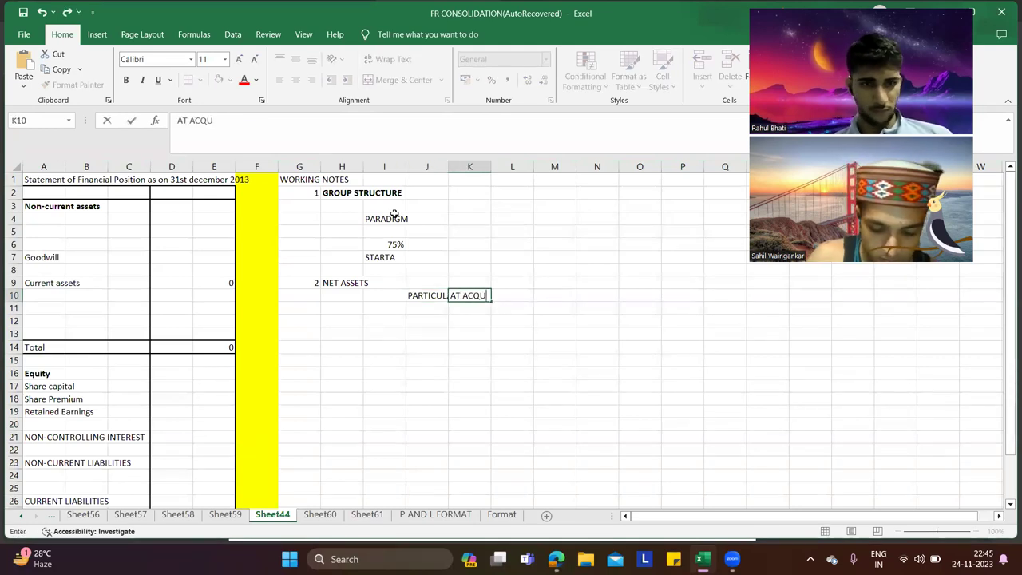
{"action": "type", "text": "ISITION"}
{"action": "key", "text": "Tab"}
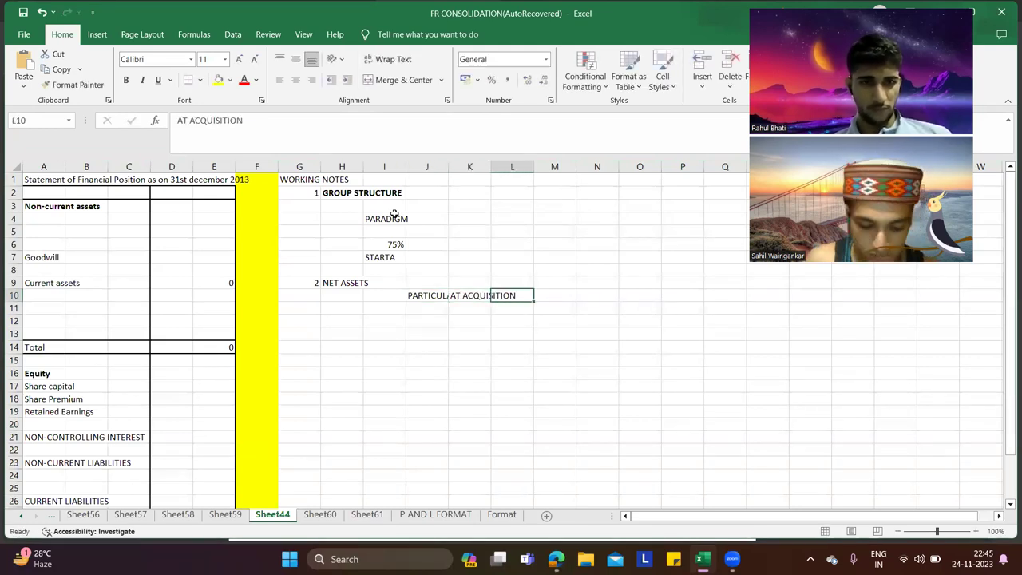
Step: Enter the column heading AT REPORTING POST ACQUISITION in cell L10
{"action": "type", "text": "AT REP"}
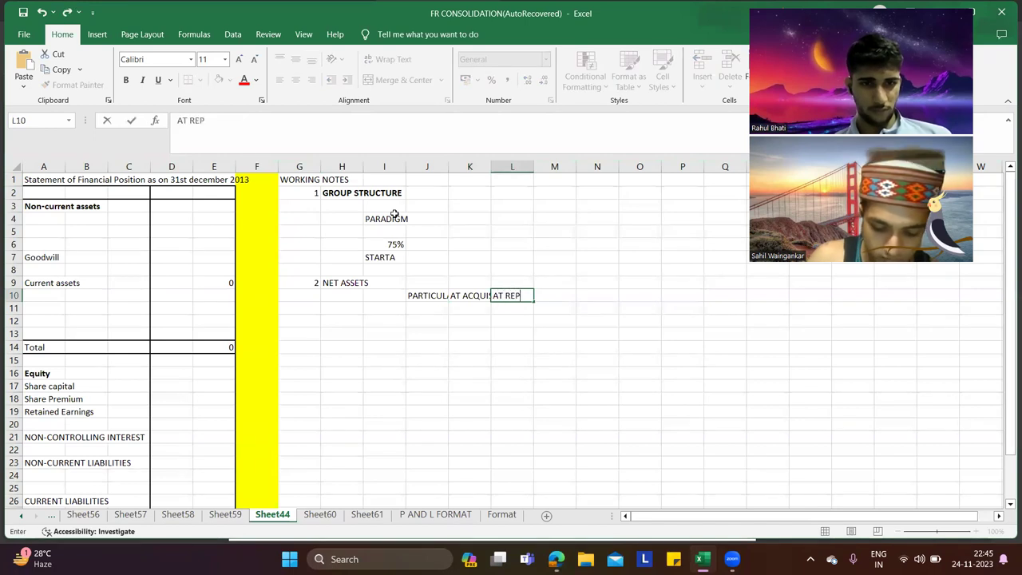
{"action": "type", "text": "ORTING POST"}
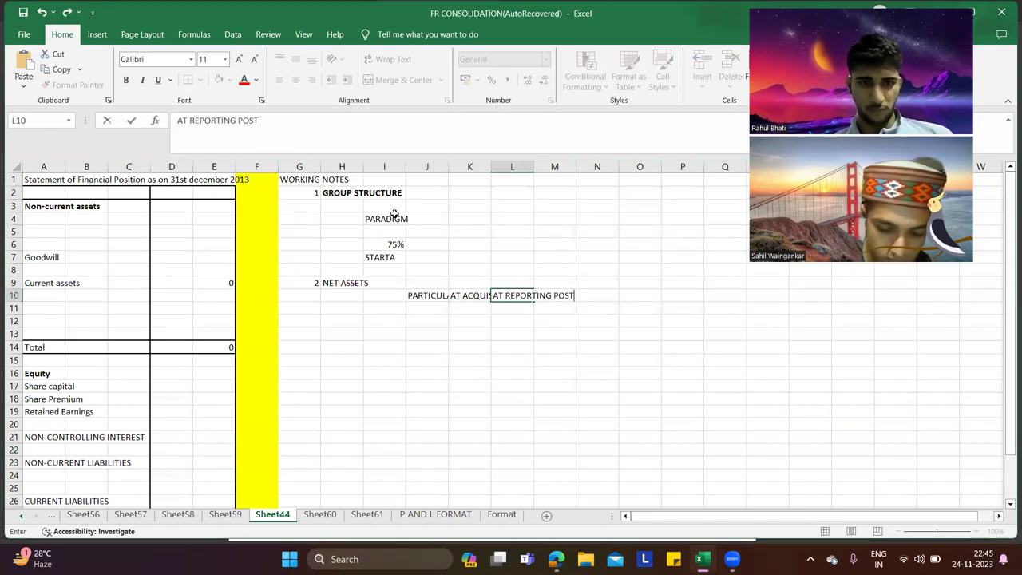
{"action": "type", "text": " ACQUISITION"}
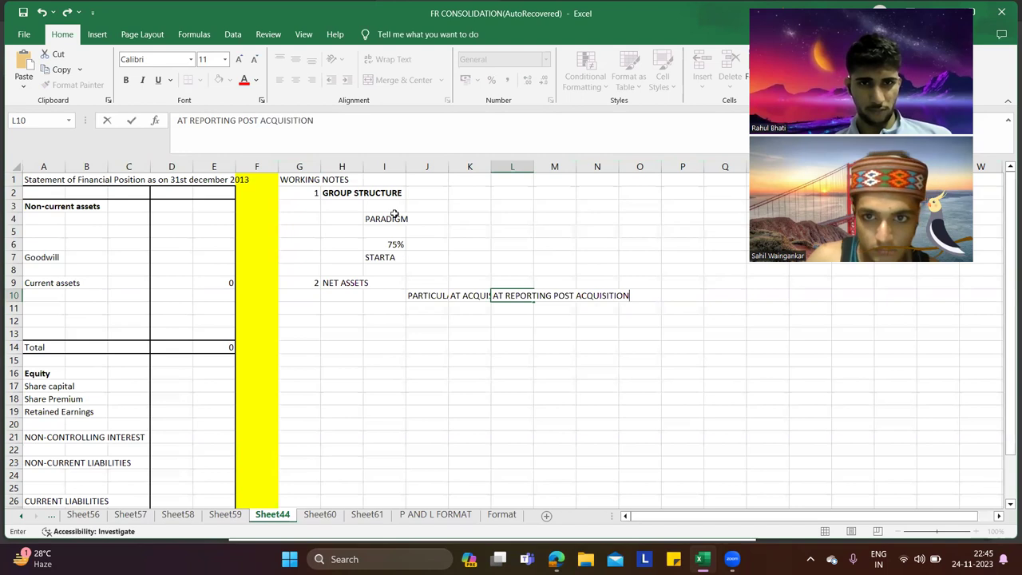
{"action": "key", "text": "Return"}
{"action": "key", "text": "Return"}
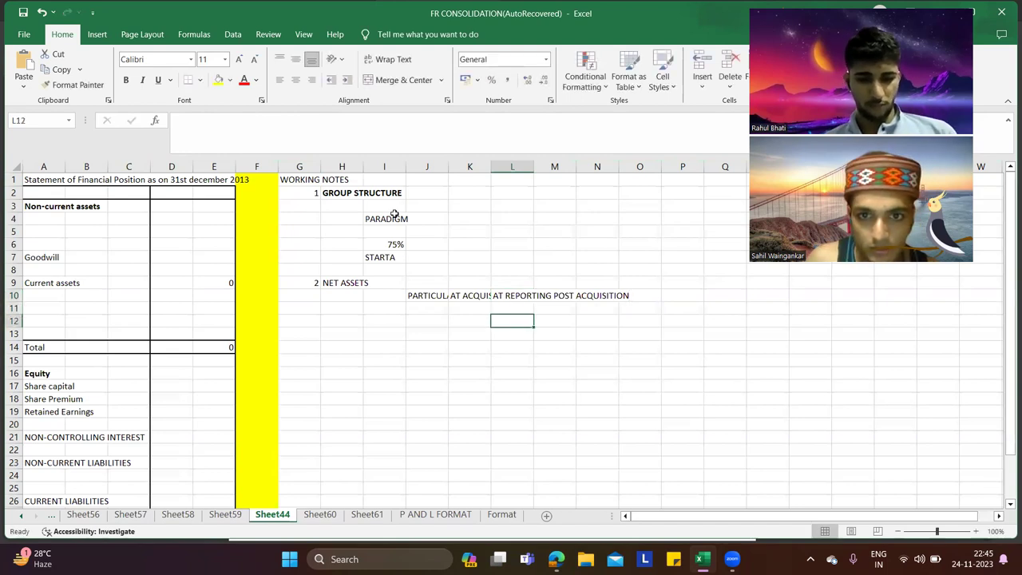
Step: Enter the post acquisition difference formula =K11-L11 in M11 and copy it down through M17
{"action": "key", "text": "Right"}
{"action": "key", "text": "Up"}
{"action": "type", "text": "="}
{"action": "key", "text": "Left"}
{"action": "key", "text": "Left"}
{"action": "type", "text": "-"}
{"action": "key", "text": "Left"}
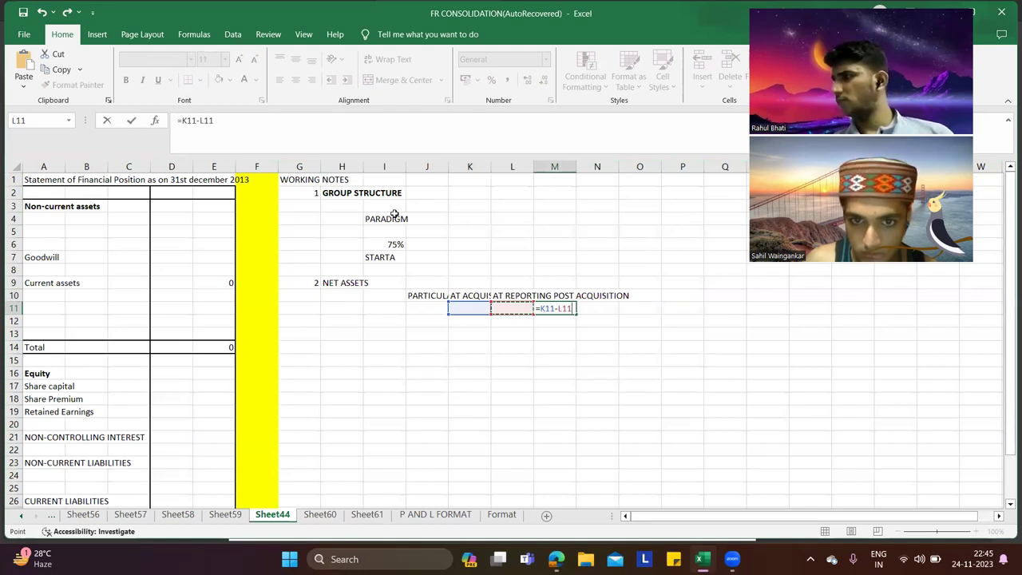
{"action": "key", "text": "Return"}
{"action": "left_click", "coordinate": [557, 304]}
{"action": "left_click_drag", "start_coordinate": [578, 314], "coordinate": [569, 392]}
Step: Total K11:K17 with a SUM formula in K18 and copy it across to L18 and M18
{"action": "left_click", "coordinate": [510, 397]}
{"action": "left_click", "coordinate": [454, 398]}
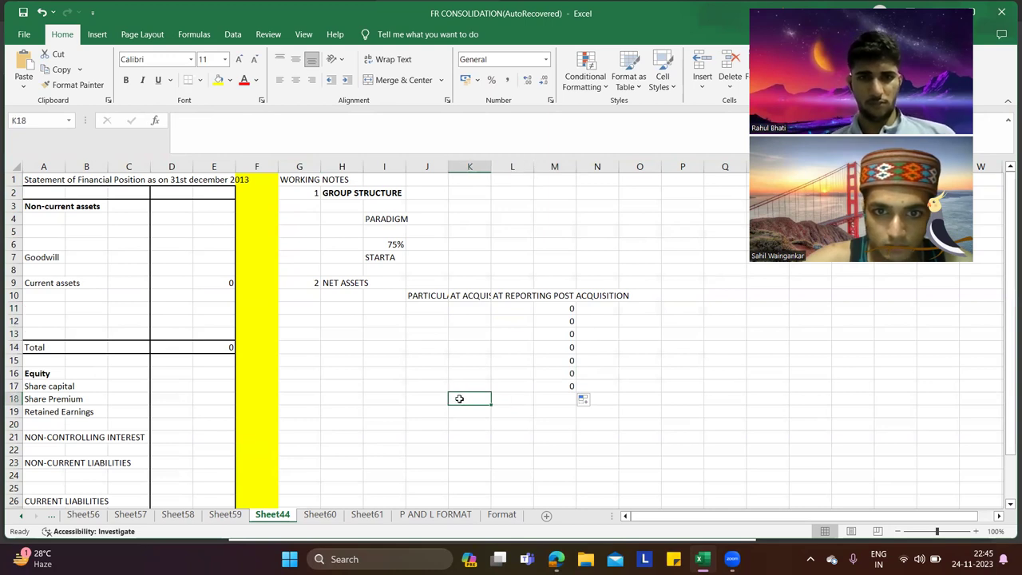
{"action": "type", "text": "=SUM("}
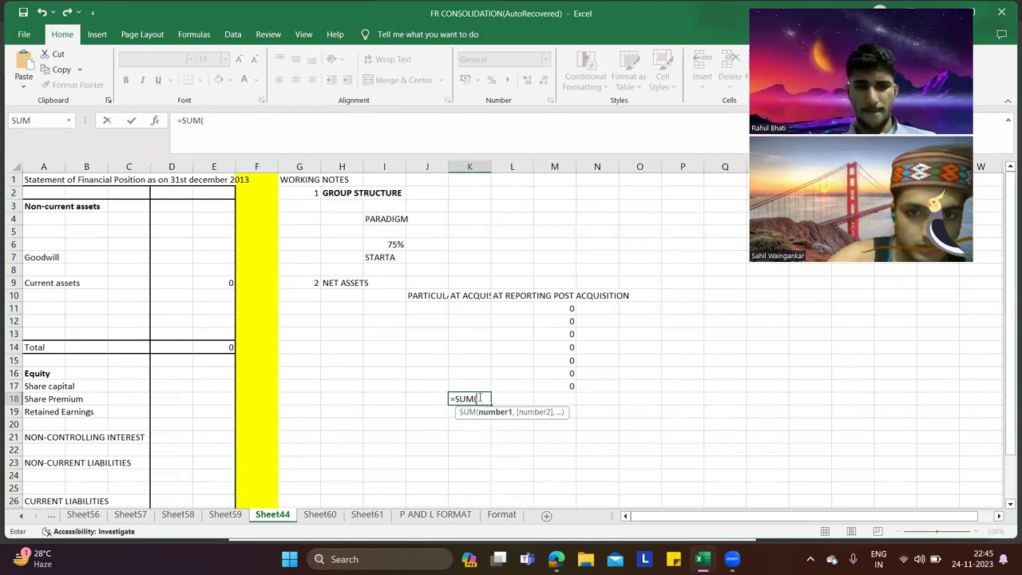
{"action": "left_click_drag", "start_coordinate": [474, 308], "coordinate": [468, 381]}
{"action": "key", "text": "Return"}
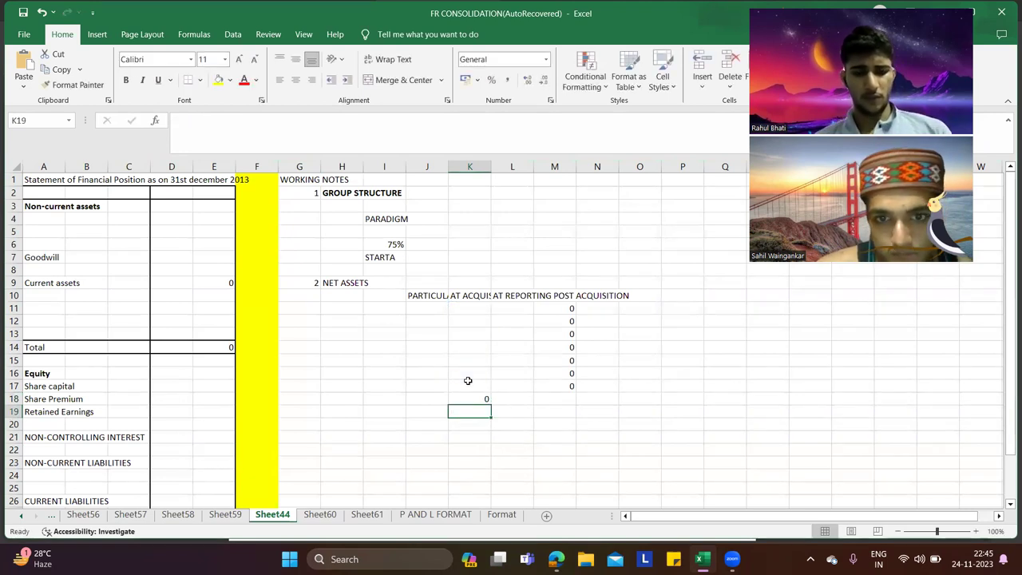
{"action": "left_click", "coordinate": [472, 396]}
{"action": "left_click_drag", "start_coordinate": [490, 404], "coordinate": [575, 405]}
{"action": "left_click", "coordinate": [629, 369]}
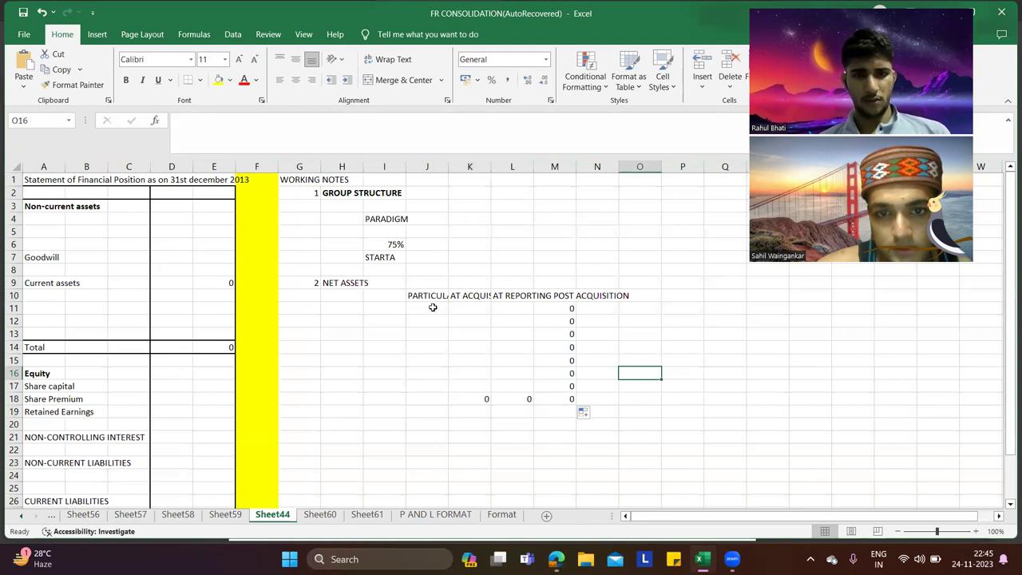
Step: Link P18 to the group holding percentage in I6 and enter 25% in P19
{"action": "left_click", "coordinate": [677, 398]}
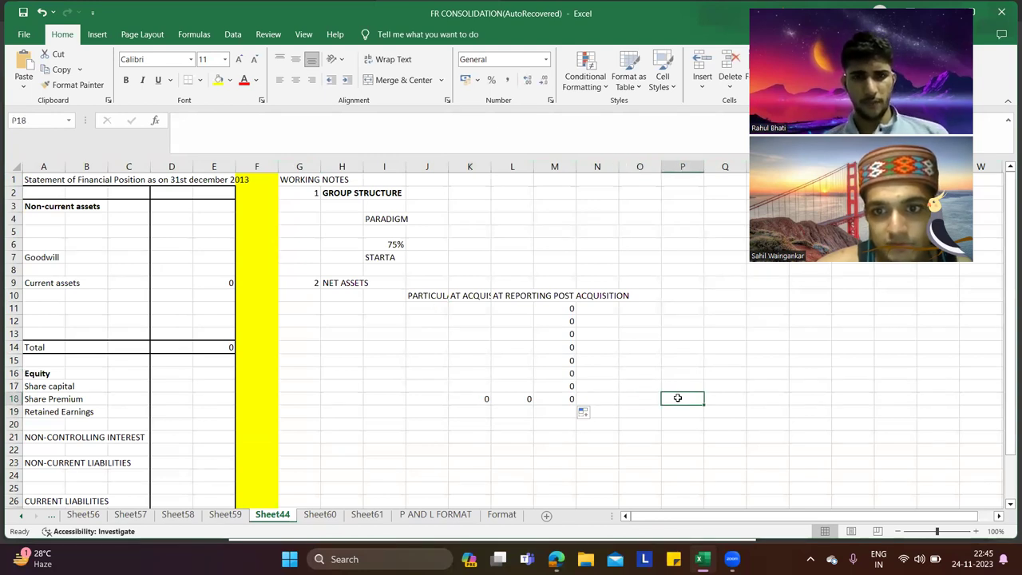
{"action": "type", "text": "="}
{"action": "key", "text": "Up"}
{"action": "key", "text": "Up"}
{"action": "key", "text": "Up"}
{"action": "key", "text": "Up"}
{"action": "key", "text": "Up"}
{"action": "key", "text": "Up"}
{"action": "key", "text": "Up"}
{"action": "key", "text": "Up"}
{"action": "key", "text": "Up"}
{"action": "key", "text": "Up"}
{"action": "key", "text": "Up"}
{"action": "key", "text": "Left"}
{"action": "key", "text": "Left"}
{"action": "key", "text": "Left"}
{"action": "key", "text": "Left"}
{"action": "key", "text": "Up"}
{"action": "key", "text": "Left"}
{"action": "key", "text": "Left"}
{"action": "key", "text": "Left"}
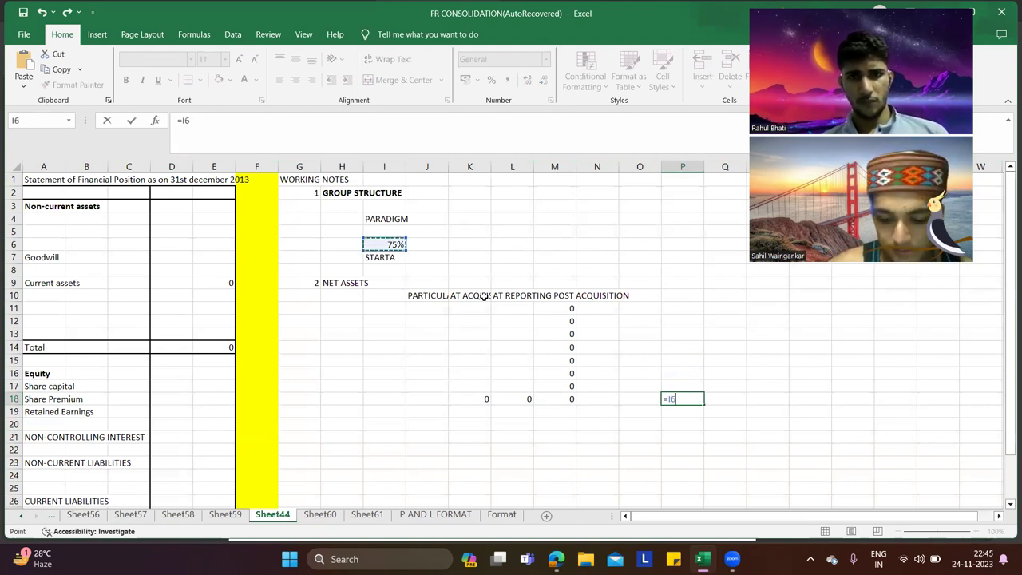
{"action": "key", "text": "Return"}
{"action": "type", "text": "25%"}
Step: Enter the label GROUP RETAINED EARNINGS in Q18 beside the 75% share
{"action": "left_click", "coordinate": [737, 400]}
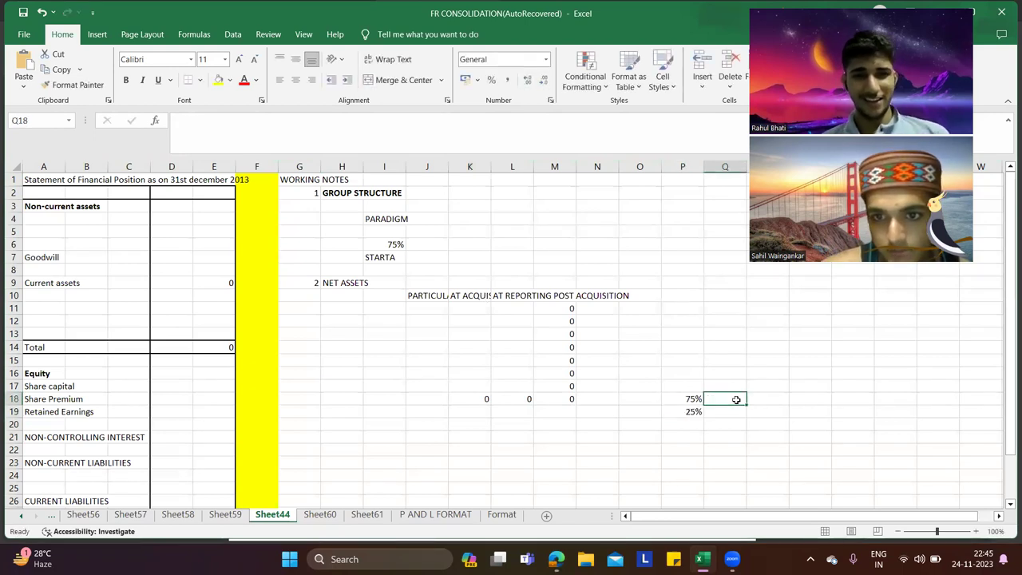
{"action": "scroll", "coordinate": [736, 399], "scroll_direction": "down", "scroll_amount": 2}
{"action": "type", "text": "GROUP RETAINED EARNINGS"}
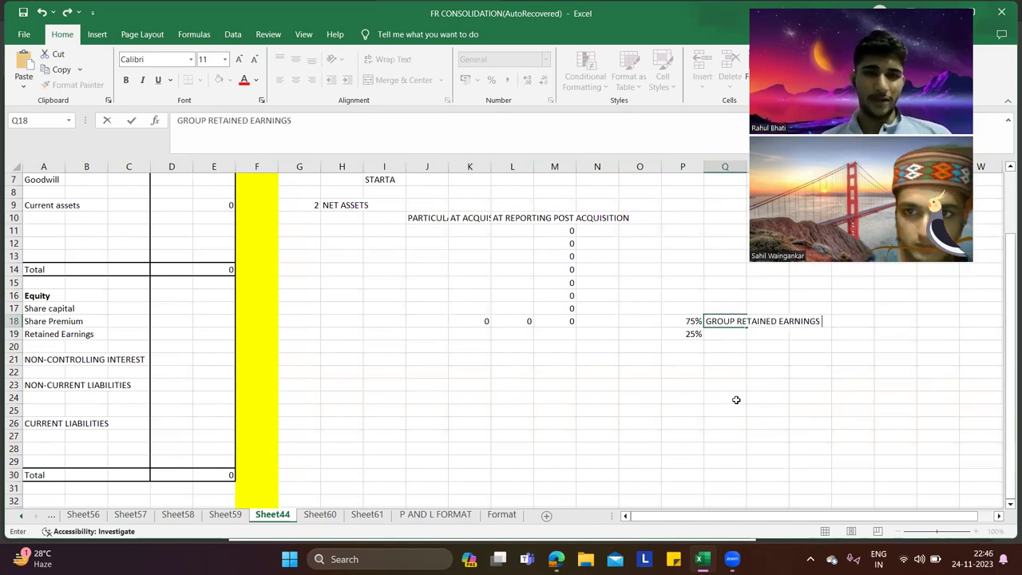
{"action": "key", "text": "Return"}
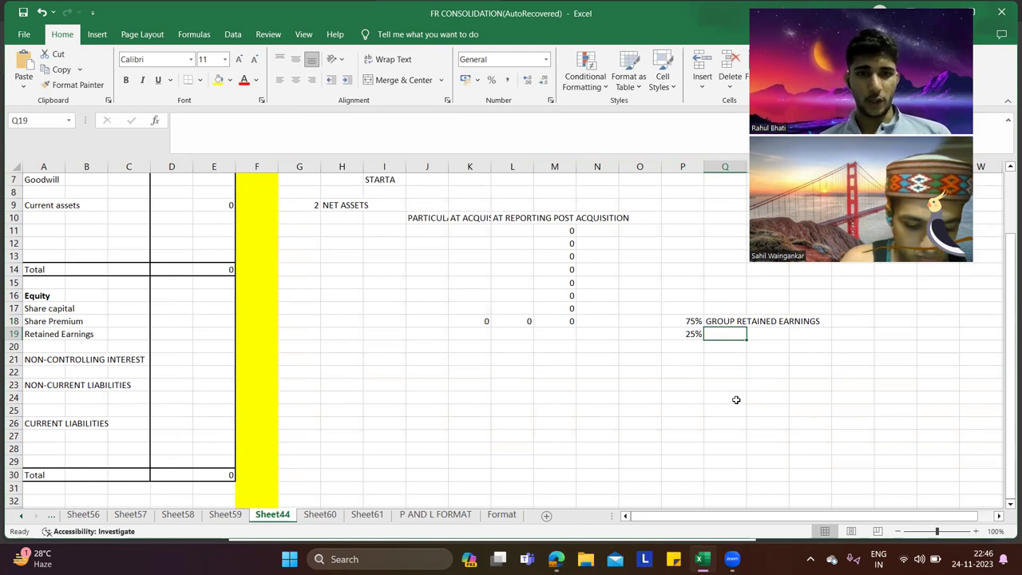
Step: Link Q19, beside the 25% share, to the NON-CONTROLLING INTEREST label in A21
{"action": "type", "text": "="}
{"action": "key", "text": "Left"}
{"action": "key", "text": "Left"}
{"action": "key", "text": "Left"}
{"action": "key", "text": "Left"}
{"action": "key", "text": "Left"}
{"action": "key", "text": "Left"}
{"action": "key", "text": "Left"}
{"action": "key", "text": "Left"}
{"action": "key", "text": "Left"}
{"action": "key", "text": "Left"}
{"action": "key", "text": "Left"}
{"action": "key", "text": "Left"}
{"action": "key", "text": "Left"}
{"action": "key", "text": "Left"}
{"action": "key", "text": "Left"}
{"action": "key", "text": "Left"}
{"action": "key", "text": "Down"}
{"action": "key", "text": "Down"}
{"action": "key", "text": "Return"}
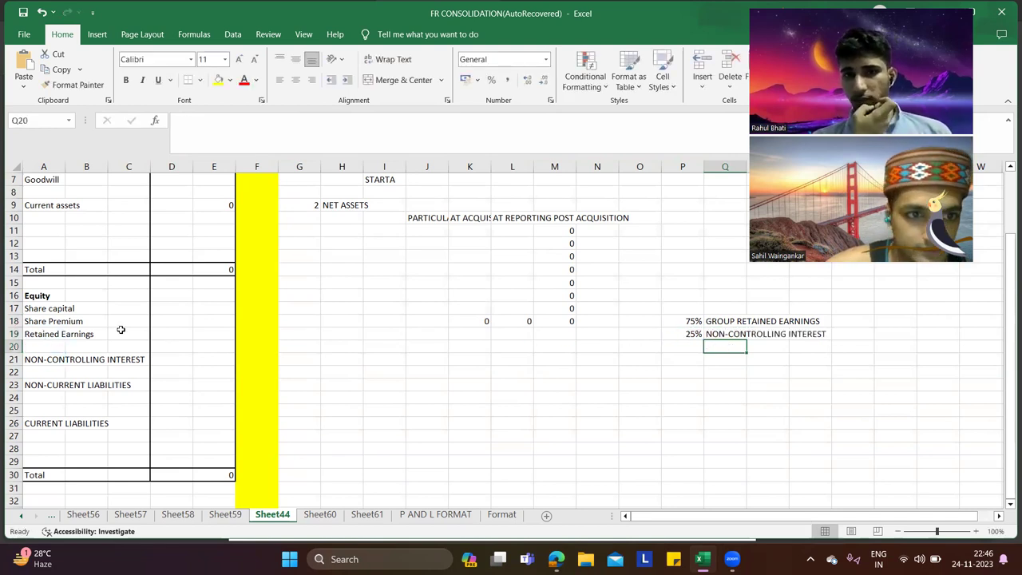
Step: Replace the Retained Earnings label in A19 with a link to the GROUP RETAINED EARNINGS label in Q18
{"action": "left_click", "coordinate": [57, 334]}
{"action": "type", "text": "="}
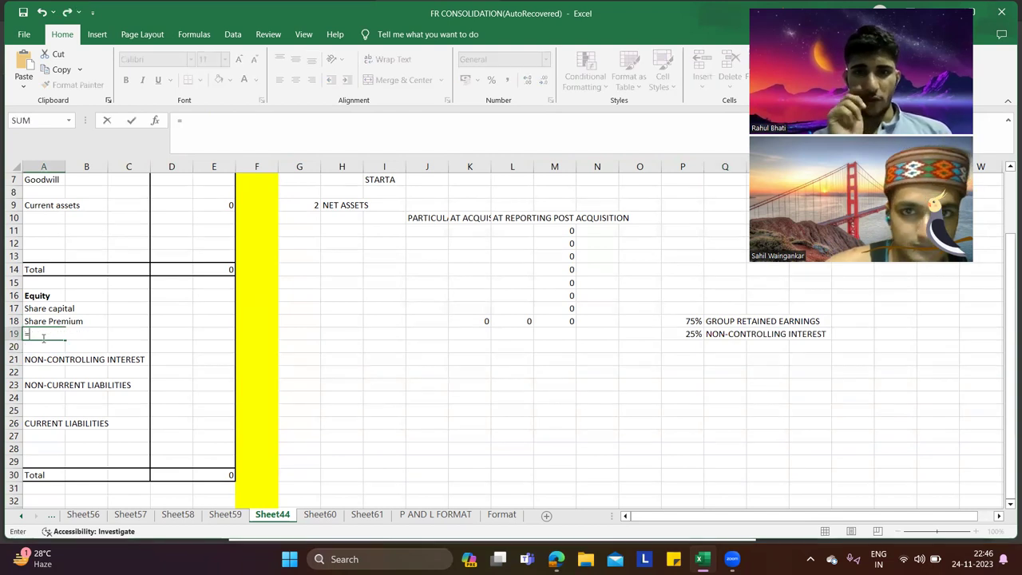
{"action": "left_click", "coordinate": [730, 319]}
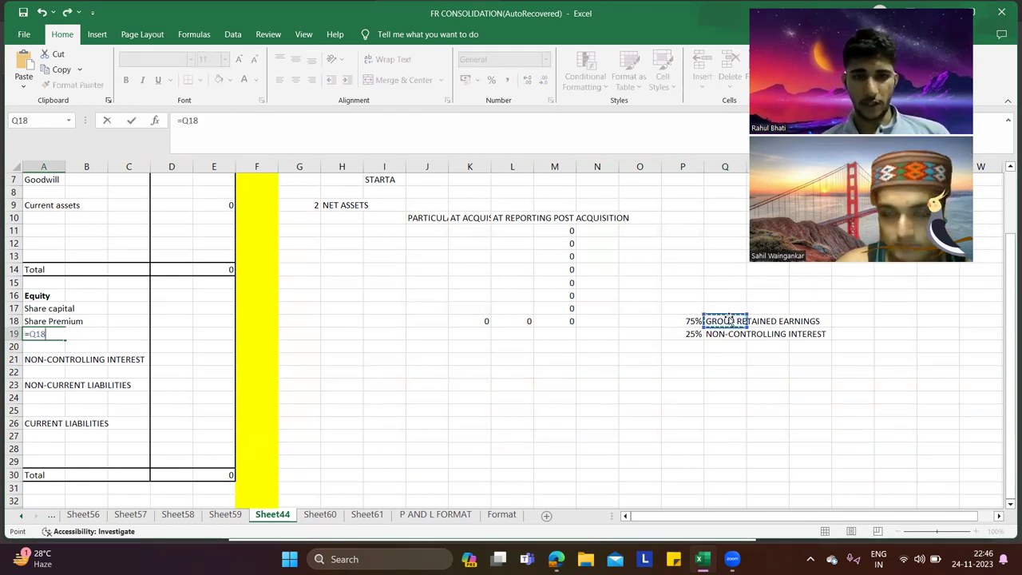
{"action": "key", "text": "Return"}
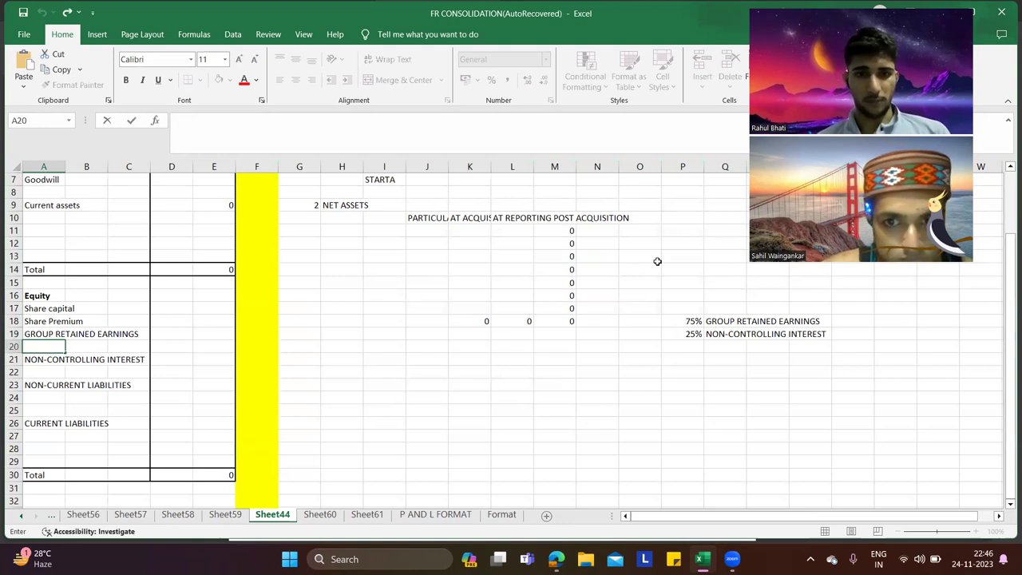
Step: Split the post acquisition total in M18 by the P18 and P19 percentages, using multiplication formulas in O18 and O19
{"action": "left_click", "coordinate": [646, 324]}
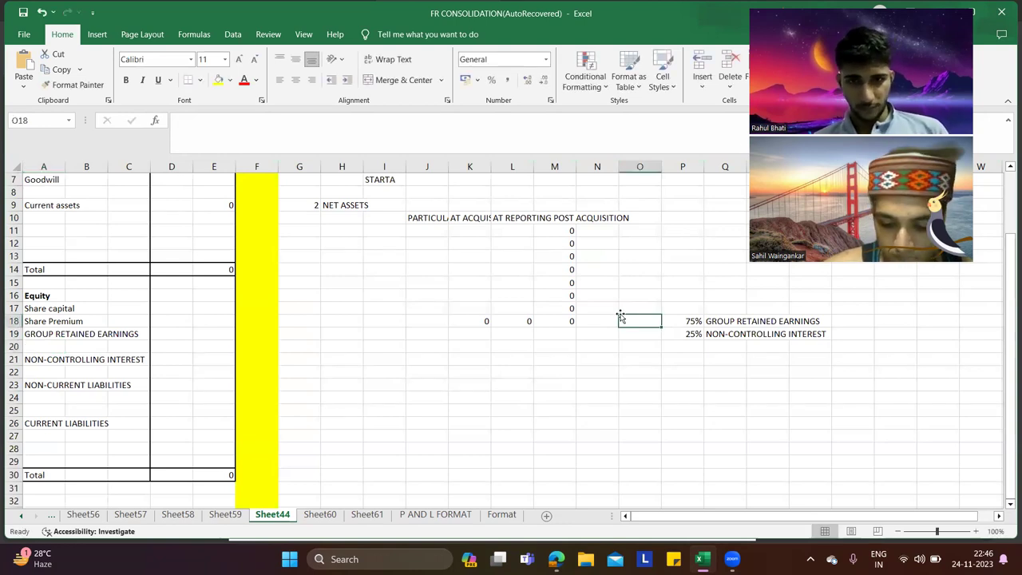
{"action": "type", "text": "="}
{"action": "key", "text": "Left"}
{"action": "key", "text": "Left"}
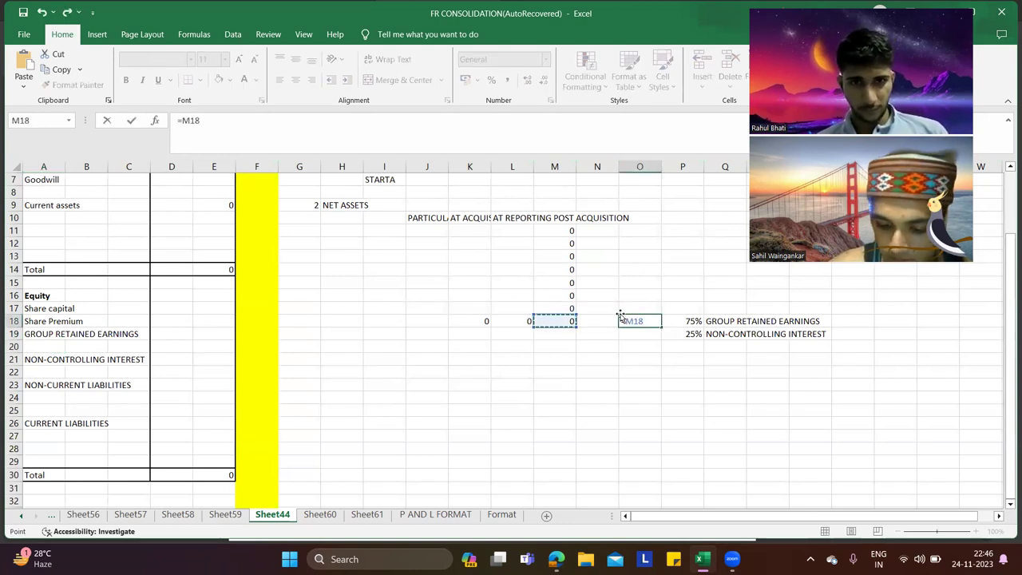
{"action": "type", "text": "*"}
{"action": "key", "text": "Right"}
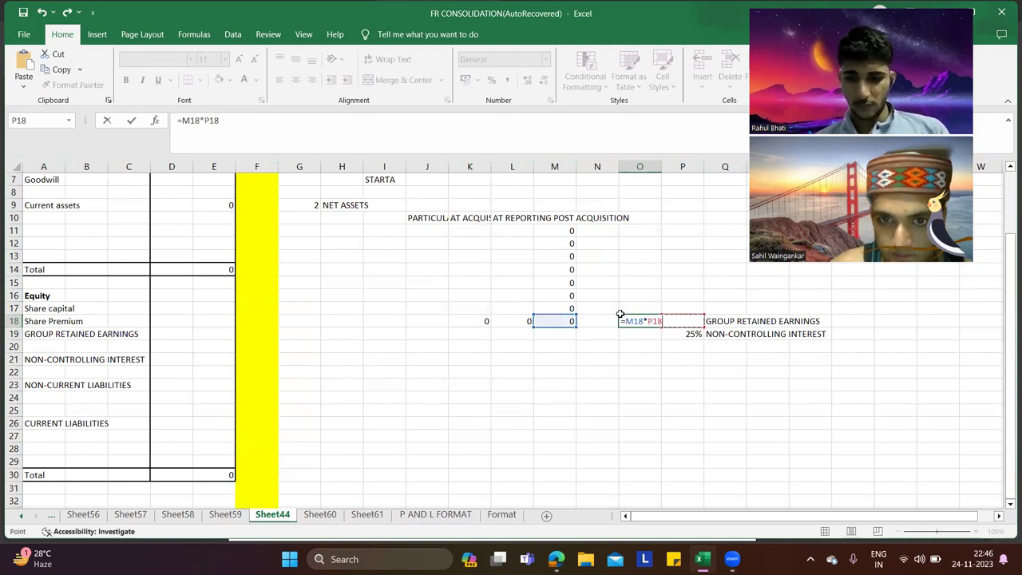
{"action": "key", "text": "Return"}
{"action": "type", "text": "="}
{"action": "left_click", "coordinate": [616, 317]}
{"action": "key", "text": "Left"}
{"action": "type", "text": "*"}
{"action": "key", "text": "Right"}
{"action": "key", "text": "Return"}
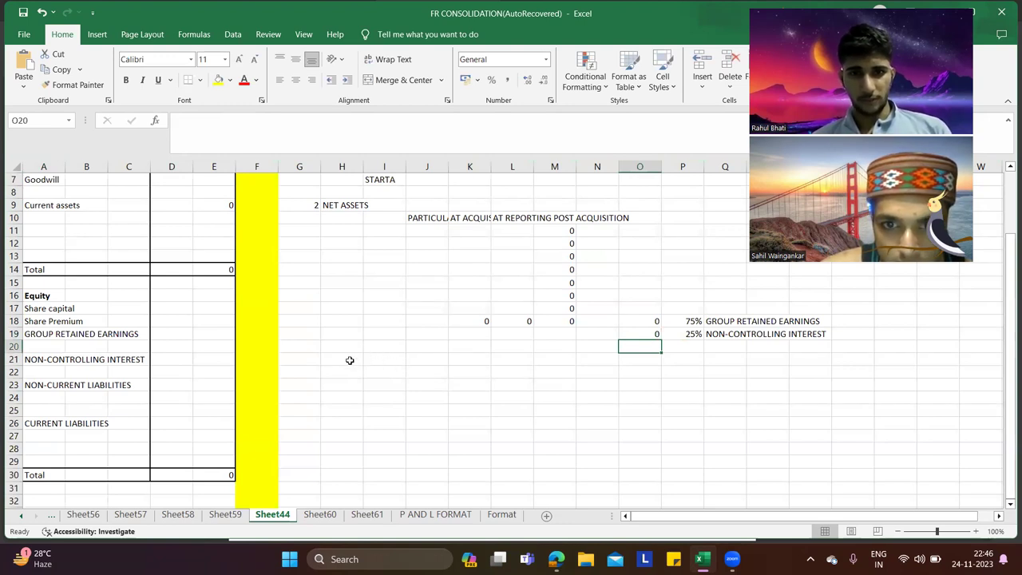
Step: Add working note number 3 in cell G21
{"action": "left_click", "coordinate": [714, 334]}
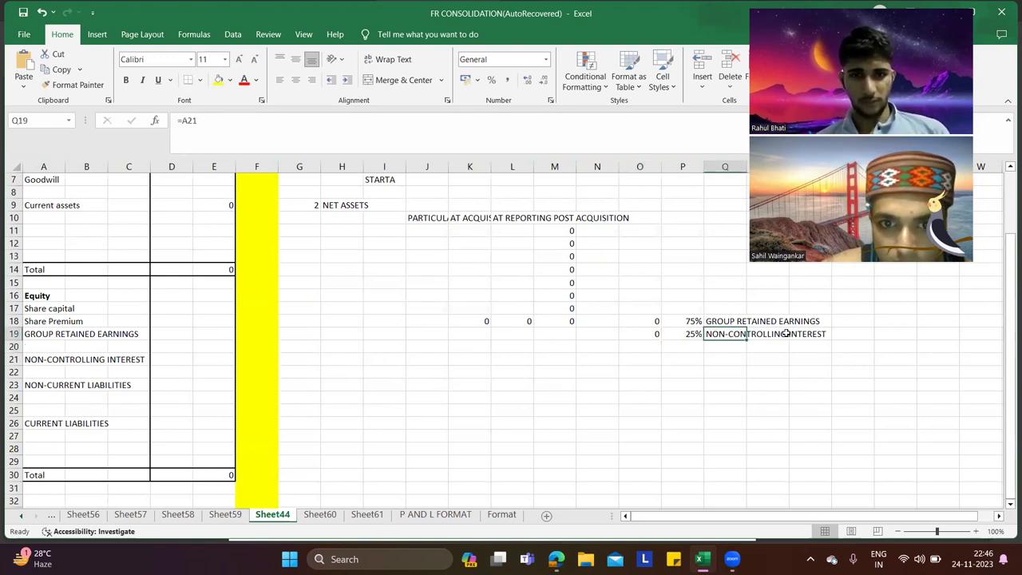
{"action": "left_click", "coordinate": [386, 362]}
{"action": "left_click", "coordinate": [344, 361]}
{"action": "left_click", "coordinate": [304, 360]}
{"action": "type", "text": "3"}
{"action": "key", "text": "Tab"}
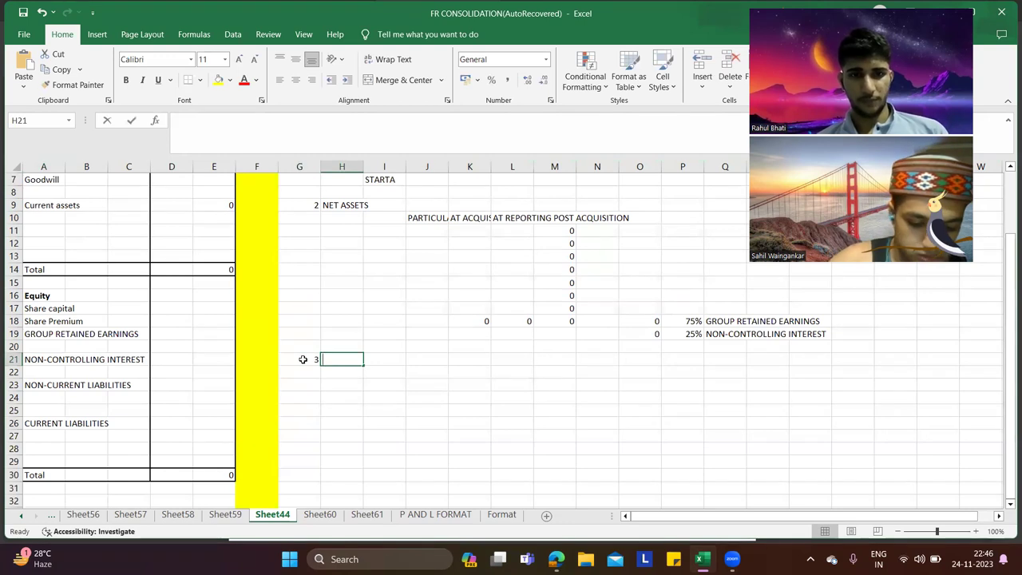
Step: Link the note 3 heading in H21 to the NON-CONTROLLING INTEREST label with =Q19
{"action": "type", "text": "=Q19"}
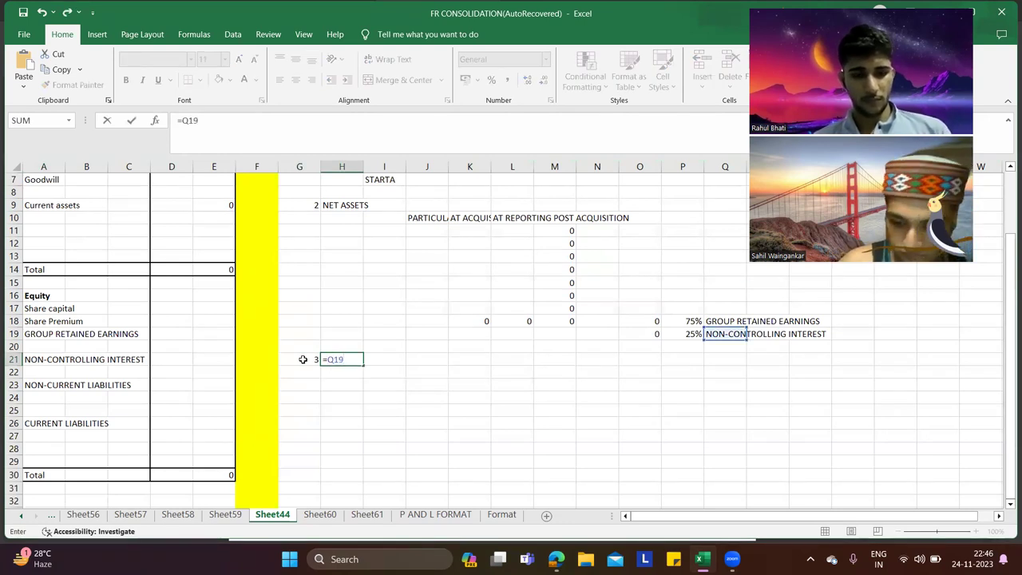
{"action": "key", "text": "Return"}
{"action": "key", "text": "Down"}
{"action": "key", "text": "Right"}
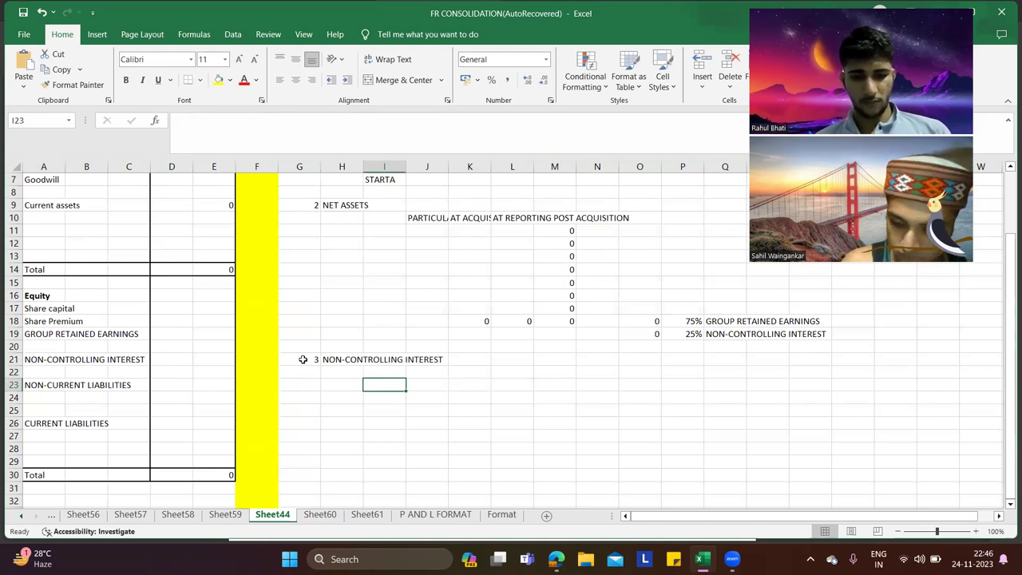
Step: Replace the note 3 heading in H21 with GOODWILL
{"action": "key", "text": "Up"}
{"action": "key", "text": "Left"}
{"action": "key", "text": "Up"}
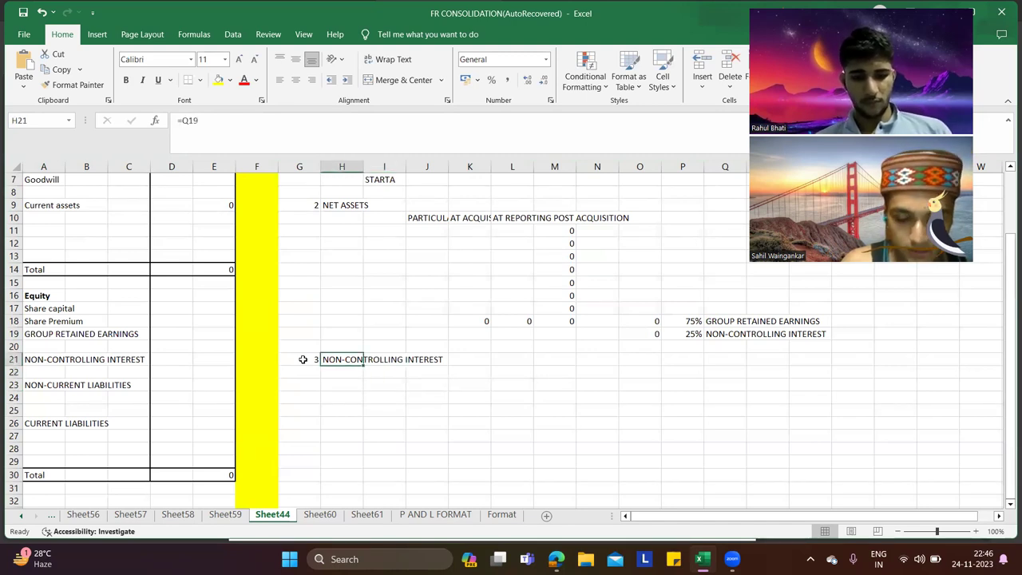
{"action": "key", "text": "BackSpace"}
{"action": "type", "text": "G"}
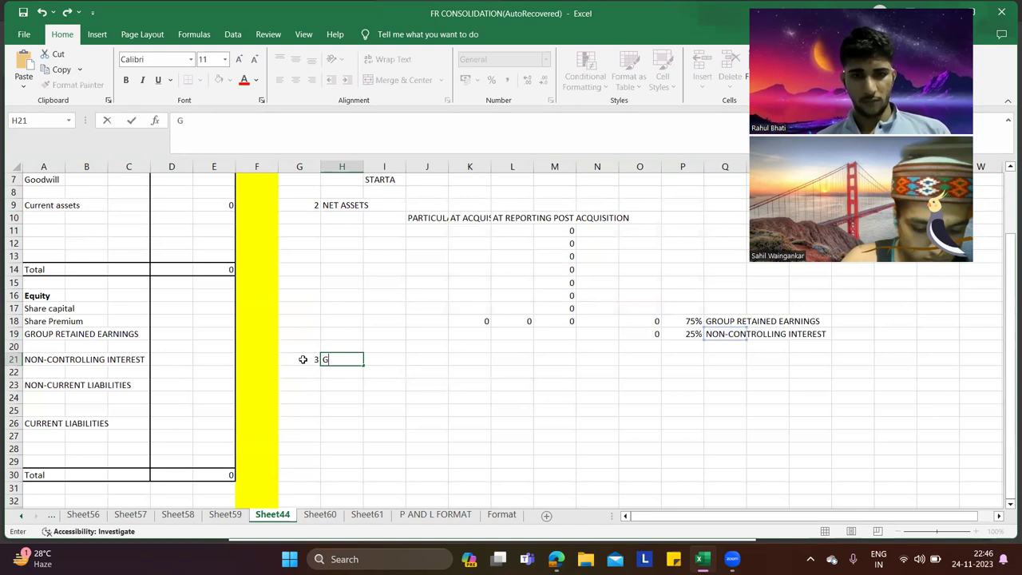
{"action": "type", "text": "OODWILL"}
{"action": "key", "text": "Return"}
Step: Enter the goodwill working line NCI AT THE DATE OF ACQUISITION in cell I26
{"action": "key", "text": "Right"}
{"action": "key", "text": "Down"}
{"action": "key", "text": "Right"}
{"action": "key", "text": "Left"}
{"action": "key", "text": "Down"}
{"action": "key", "text": "Down"}
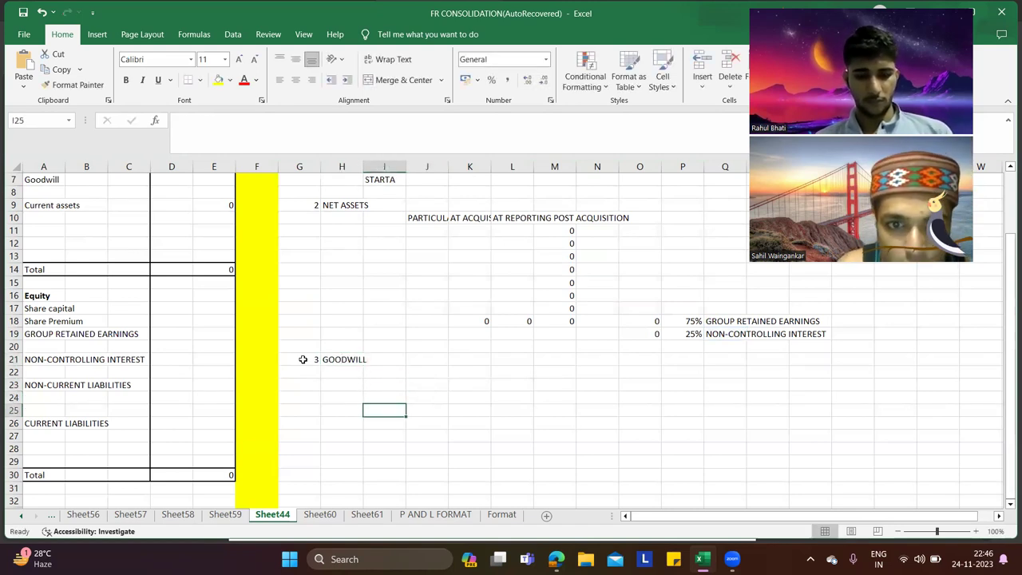
{"action": "key", "text": "Down"}
{"action": "type", "text": "N"}
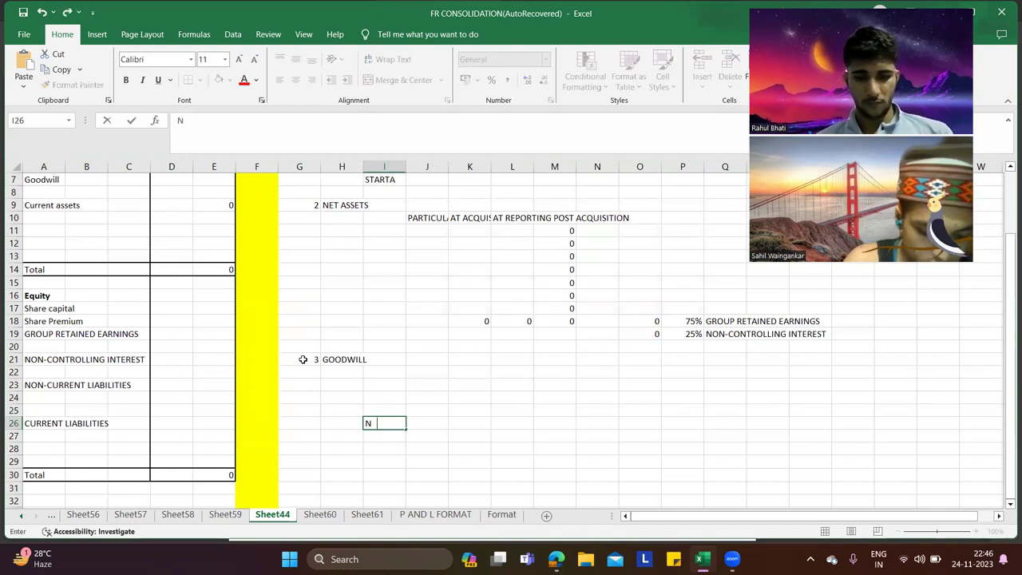
{"action": "type", "text": "CI AT THE DATE OF ACQUISITIONM"}
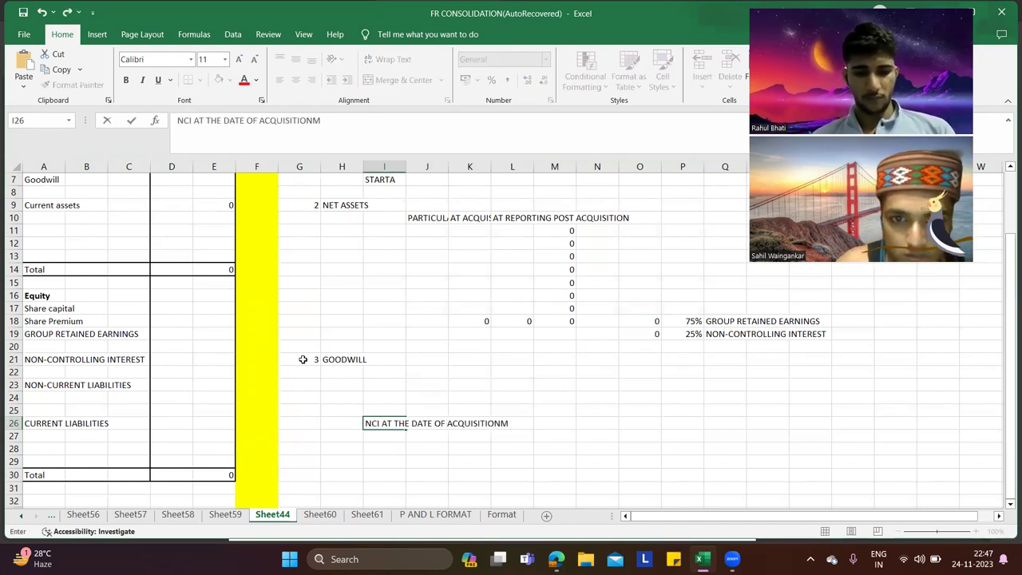
{"action": "key", "text": "Return"}
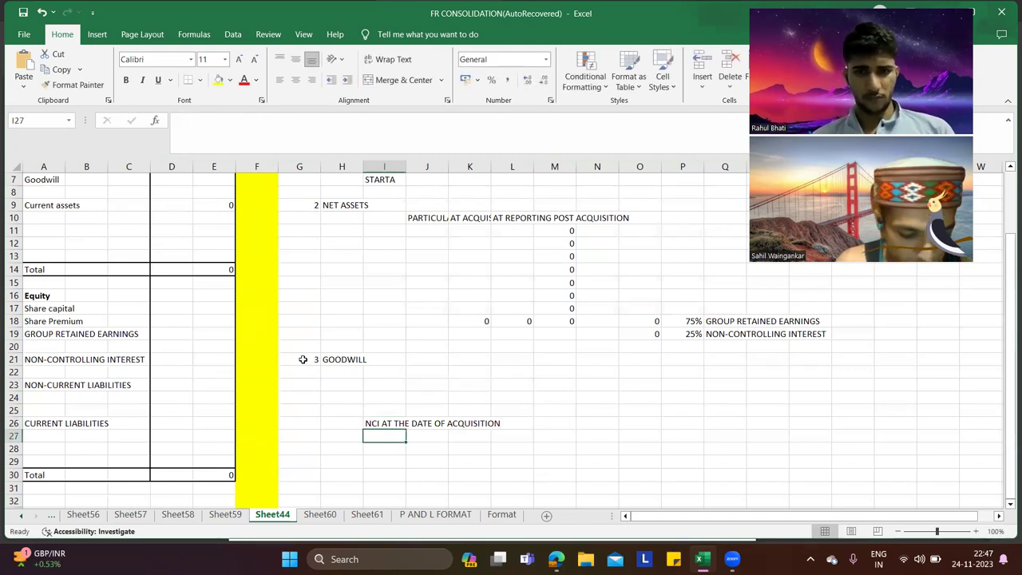
Step: Enter the goodwill working line LESS: NET ASSETS AT THE ATE OF ACQUISITION in cell I27
{"action": "type", "text": ";"}
{"action": "type", "text": "ESS: NET ASSETS"}
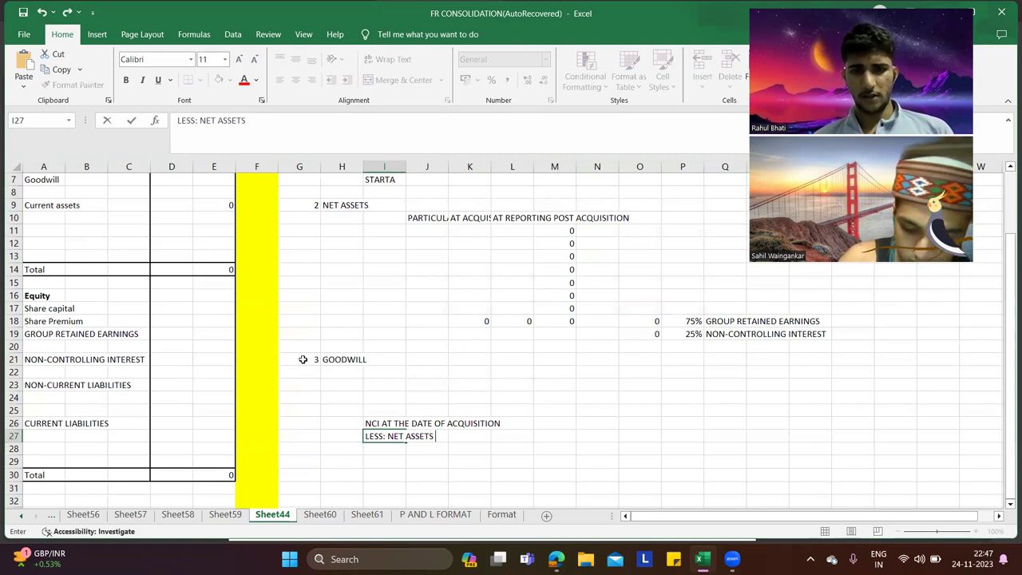
{"action": "type", "text": " AT THE ATE OF AC"}
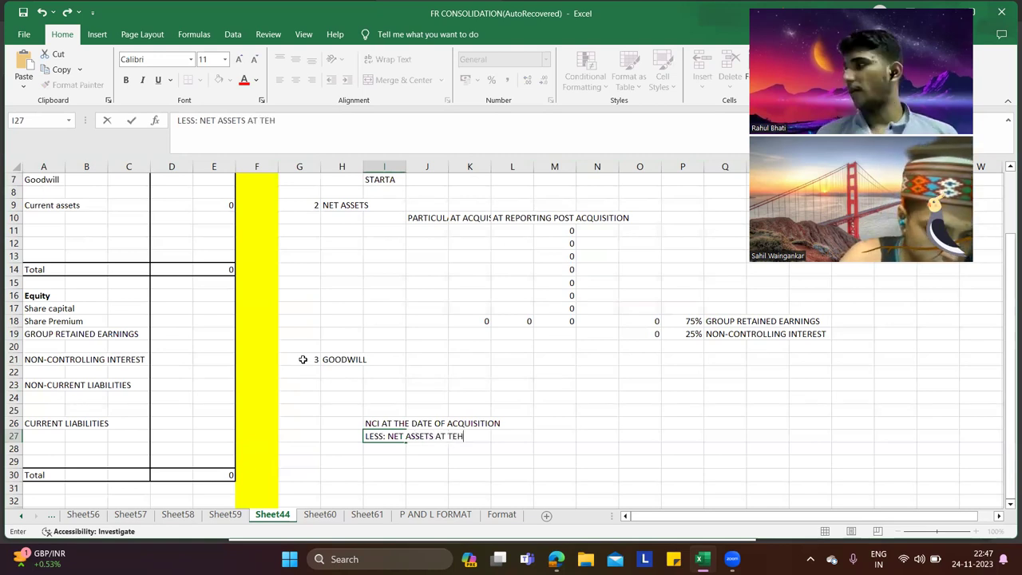
{"action": "type", "text": "QUSIITION"}
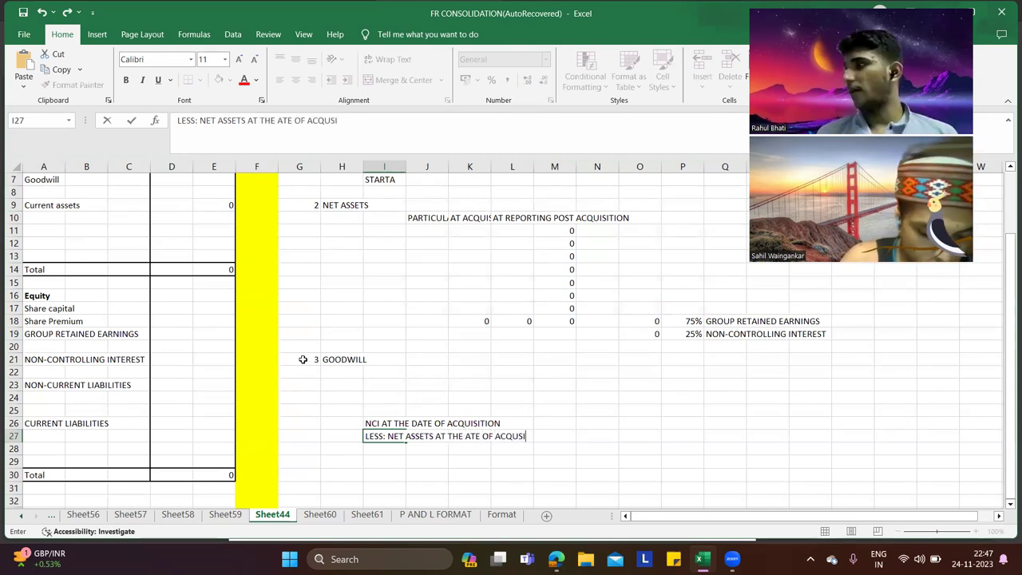
{"action": "key", "text": "BackSpace"}
{"action": "key", "text": "BackSpace"}
{"action": "key", "text": "BackSpace"}
{"action": "key", "text": "BackSpace"}
{"action": "key", "text": "BackSpace"}
{"action": "key", "text": "BackSpace"}
{"action": "key", "text": "BackSpace"}
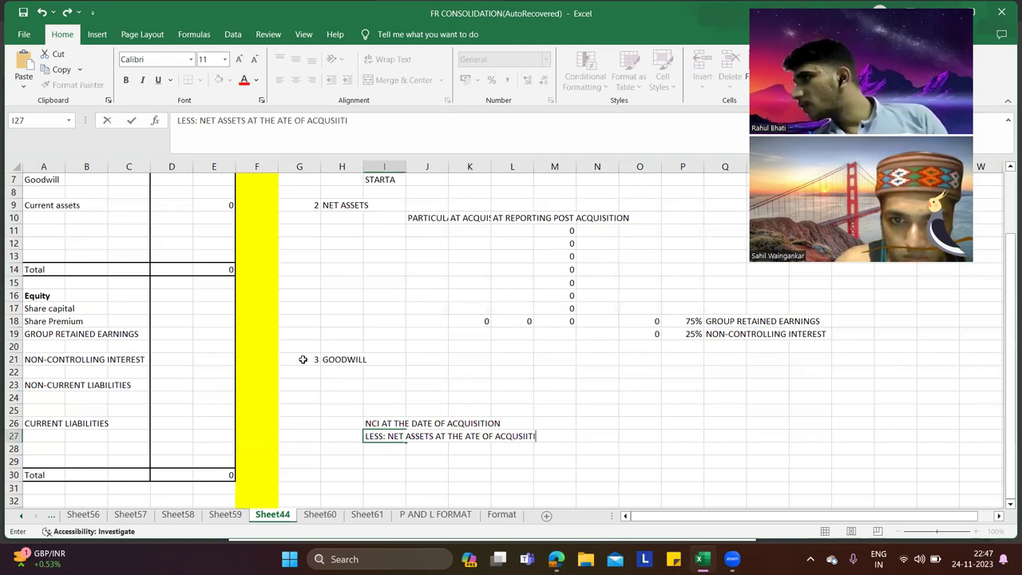
{"action": "type", "text": "ISITION"}
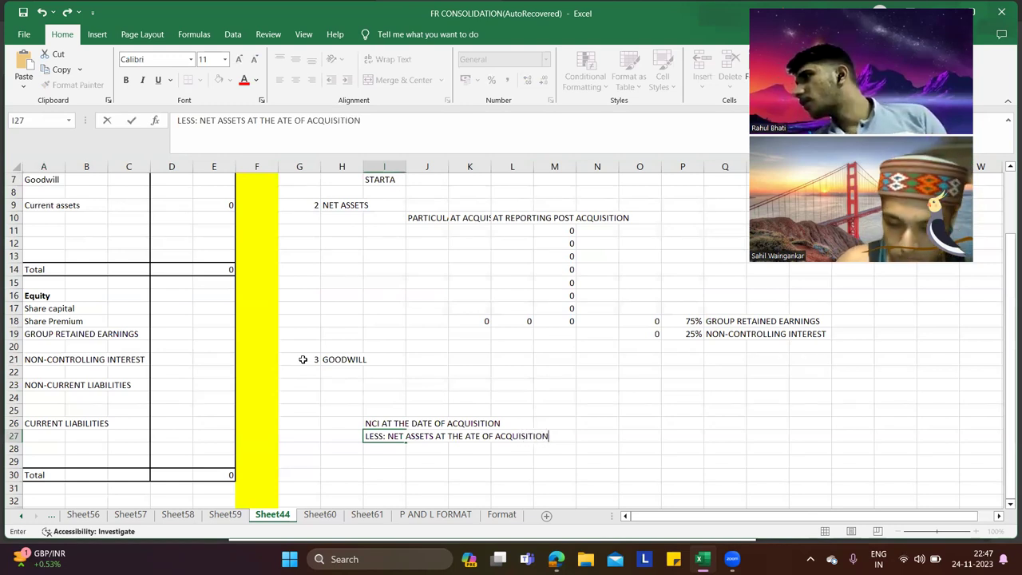
{"action": "key", "text": "Return"}
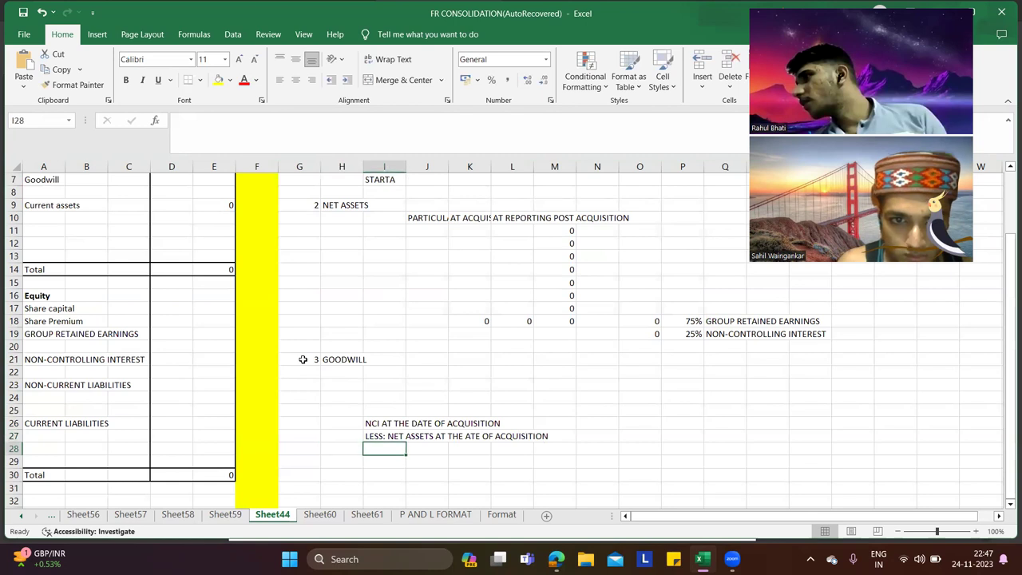
Step: Enter the goodwill working line LESS: IMPAIRMENT in cell I28
{"action": "type", "text": "LESS: MN"}
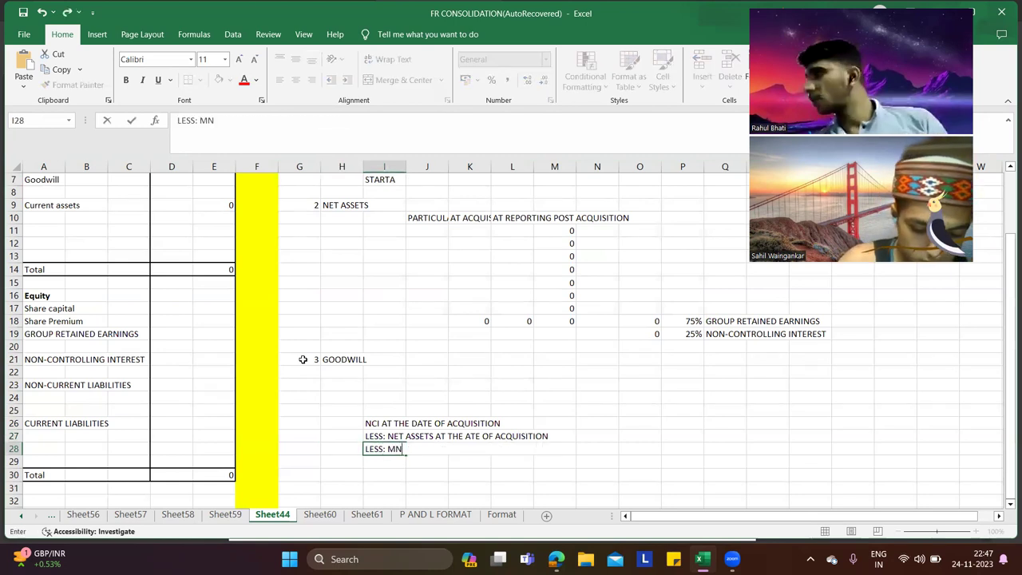
{"action": "key", "text": "BackSpace"}
{"action": "type", "text": "IMAPIREMN"}
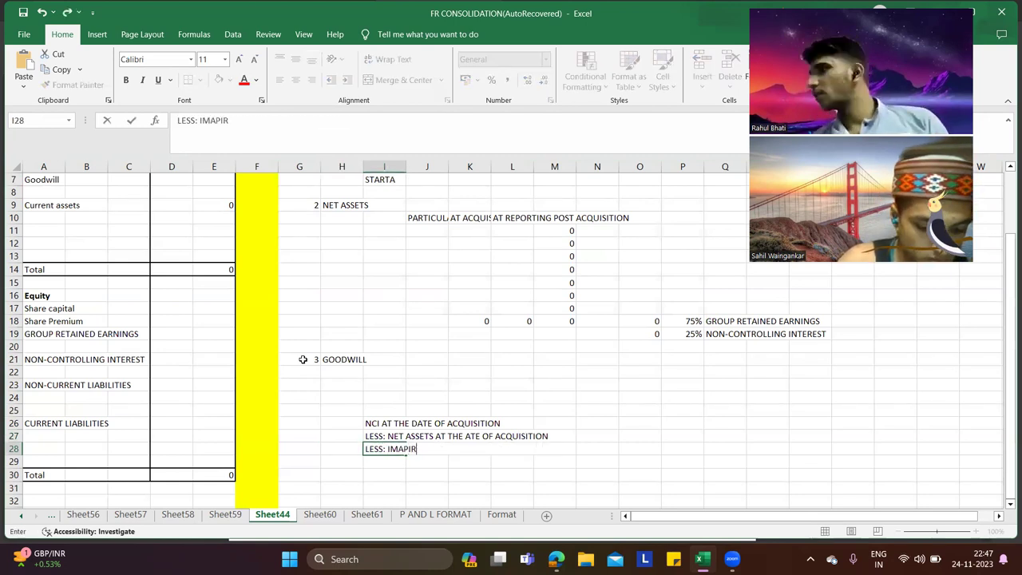
{"action": "key", "text": "BackSpace"}
{"action": "key", "text": "BackSpace"}
{"action": "key", "text": "BackSpace"}
{"action": "key", "text": "BackSpace"}
{"action": "key", "text": "BackSpace"}
{"action": "key", "text": "BackSpace"}
{"action": "key", "text": "BackSpace"}
{"action": "key", "text": "BackSpace"}
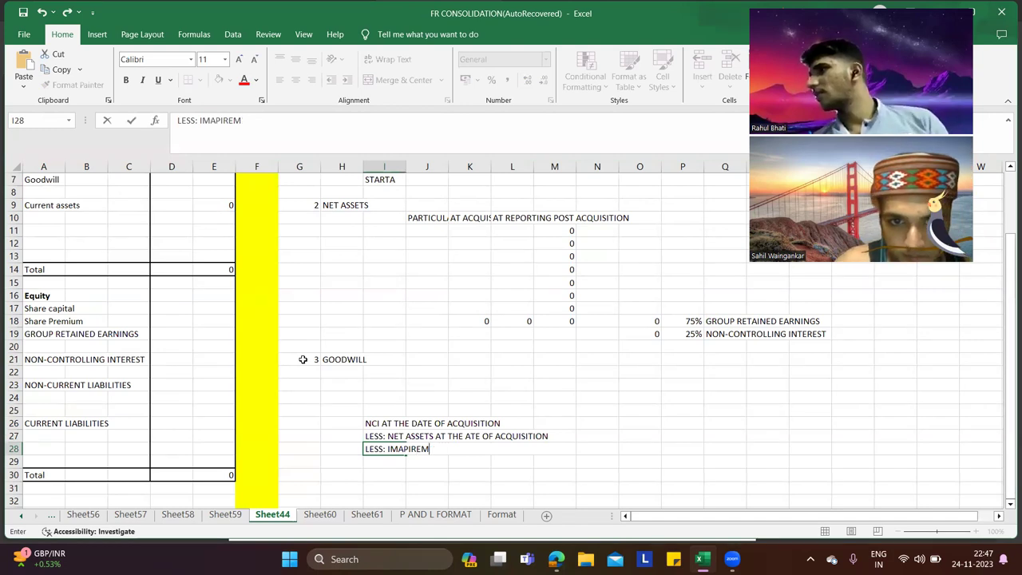
{"action": "type", "text": "PAIRMENT"}
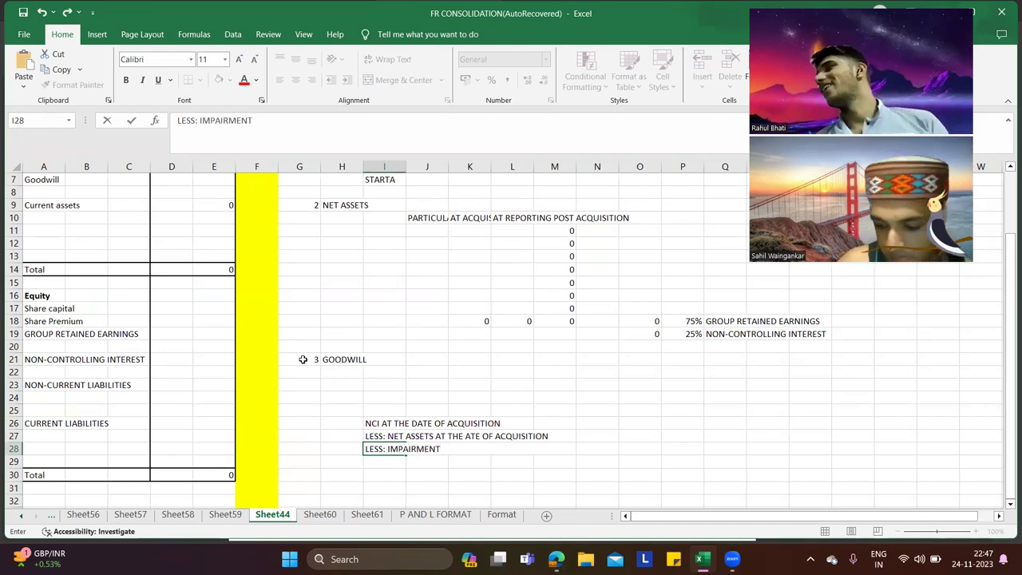
{"action": "key", "text": "Return"}
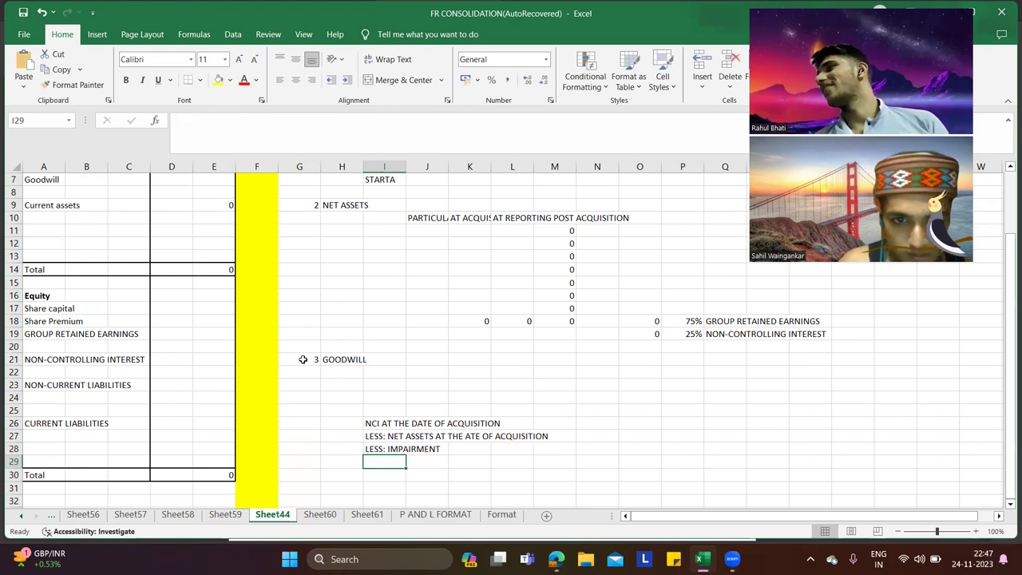
Step: Label I29 TOTAL and sum the goodwill working amounts above it in J29
{"action": "type", "text": "TOTAL"}
{"action": "key", "text": "Tab"}
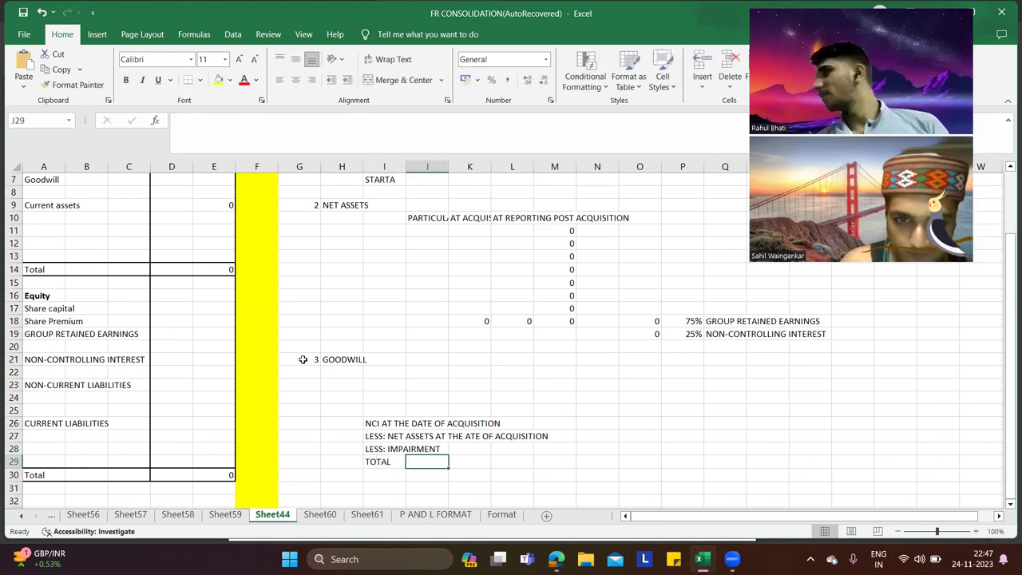
{"action": "type", "text": "=su"}
{"action": "key", "text": "Tab"}
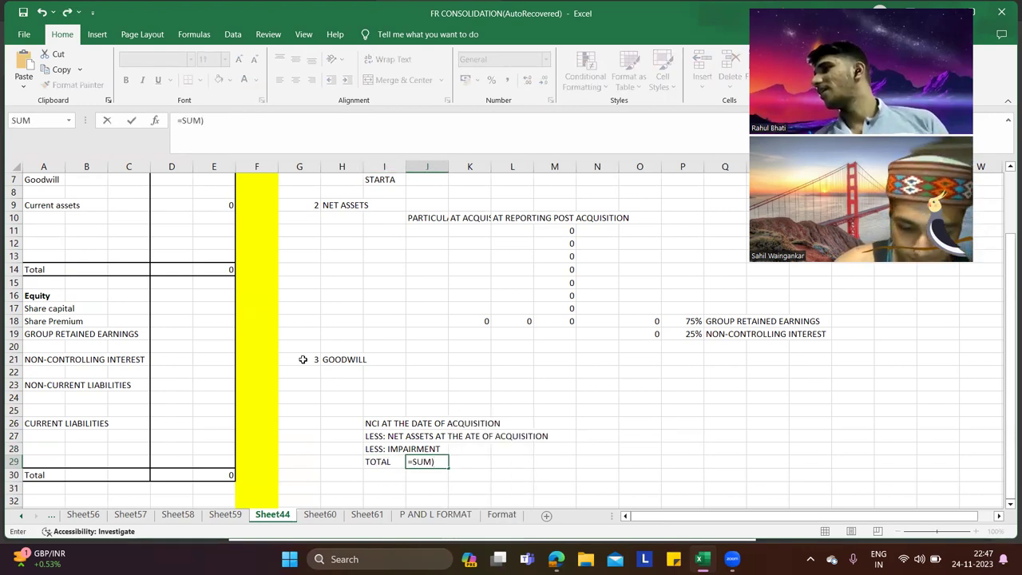
{"action": "key", "text": "BackSpace"}
{"action": "type", "text": "("}
{"action": "left_click_drag", "start_coordinate": [419, 383], "coordinate": [424, 444]}
{"action": "key", "text": "Return"}
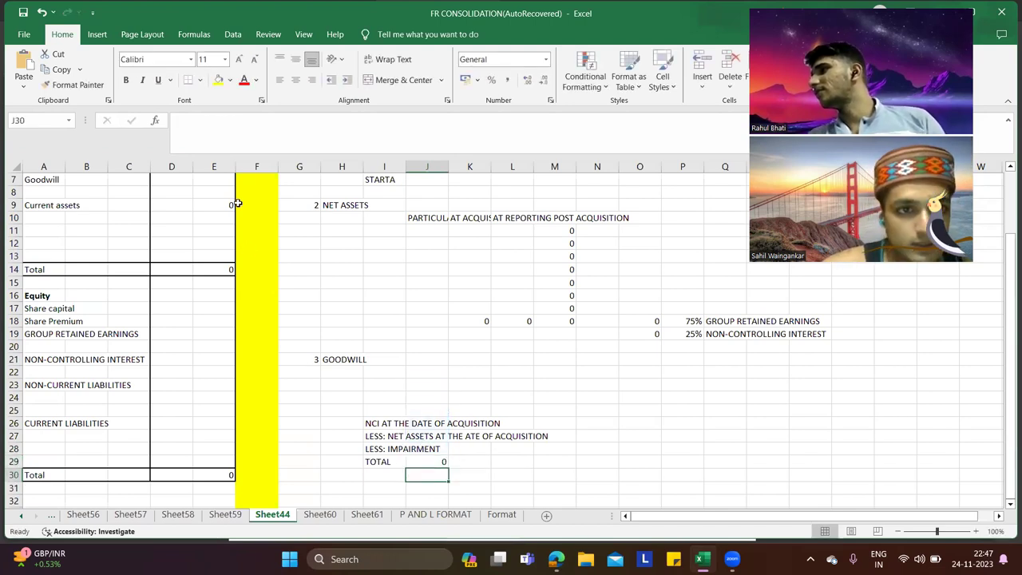
Step: Link the Goodwill amount in E7 of the statement of financial position to the goodwill total in J29
{"action": "left_click", "coordinate": [201, 177]}
{"action": "type", "text": "="}
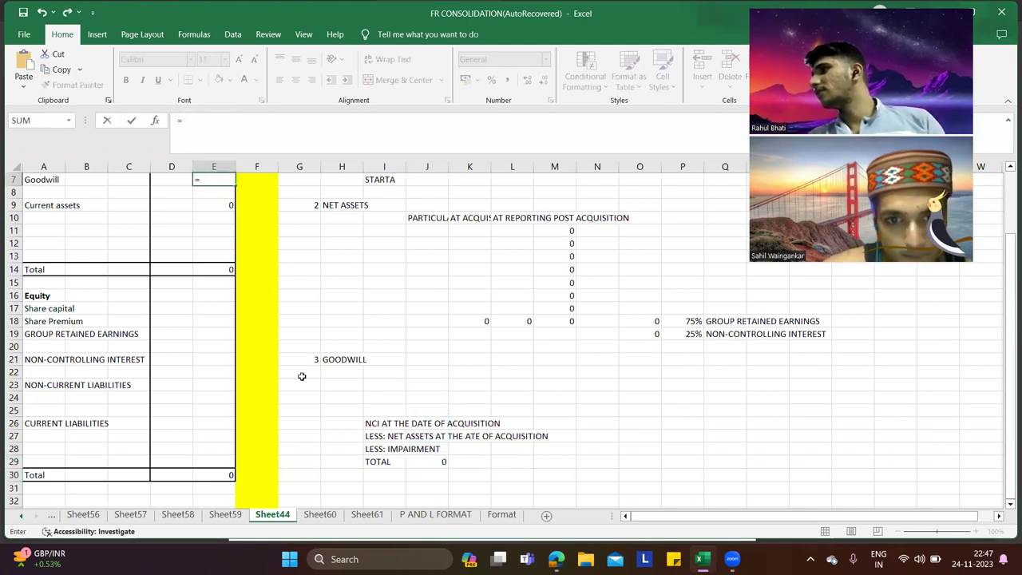
{"action": "left_click", "coordinate": [424, 457]}
{"action": "key", "text": "Return"}
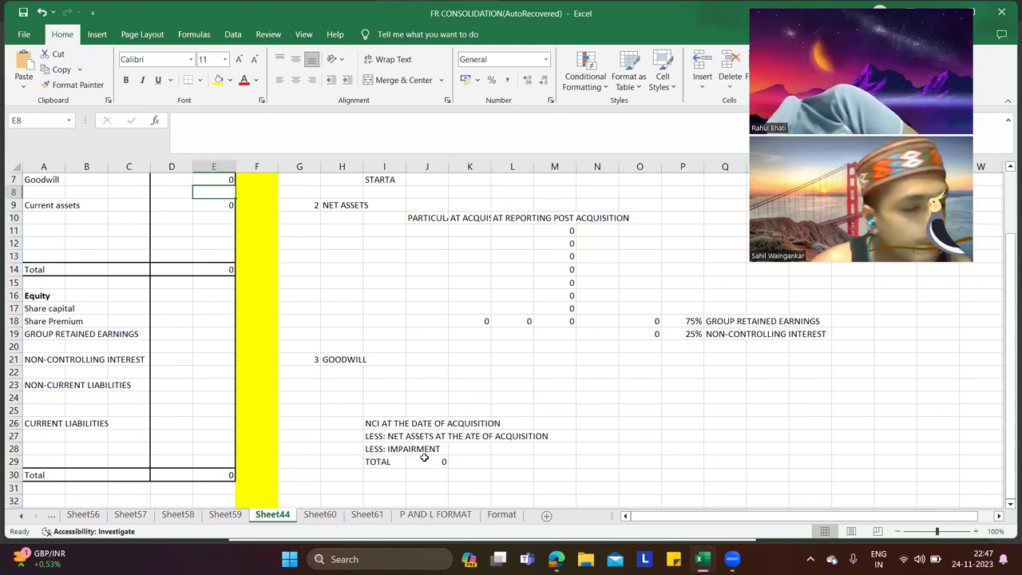
Step: Start note 4 in G31 and link its heading in H31 to the NON-CONTROLLING INTEREST label in Q19
{"action": "scroll", "coordinate": [520, 432], "scroll_direction": "down", "scroll_amount": 2}
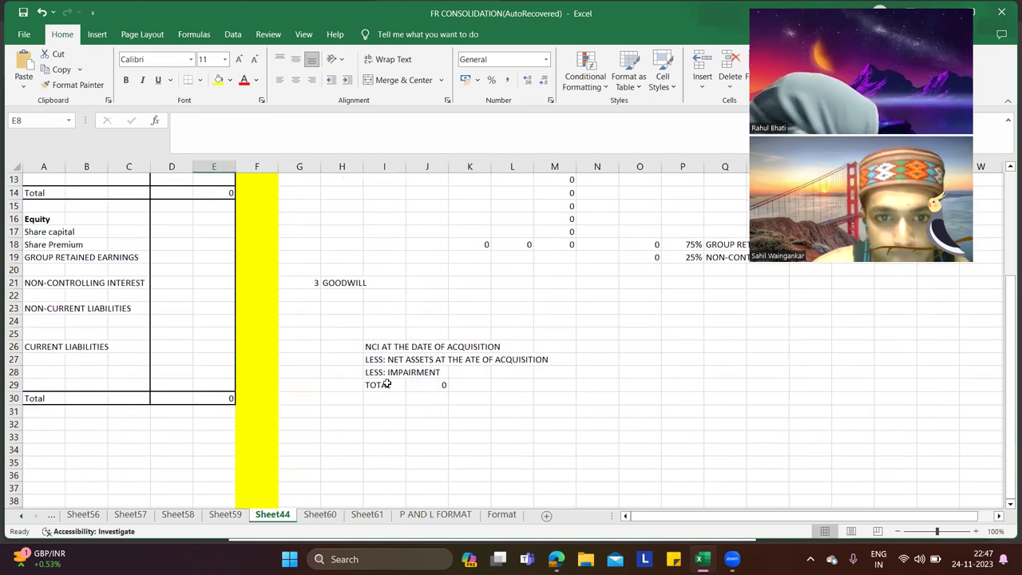
{"action": "left_click", "coordinate": [319, 412]}
{"action": "type", "text": "4"}
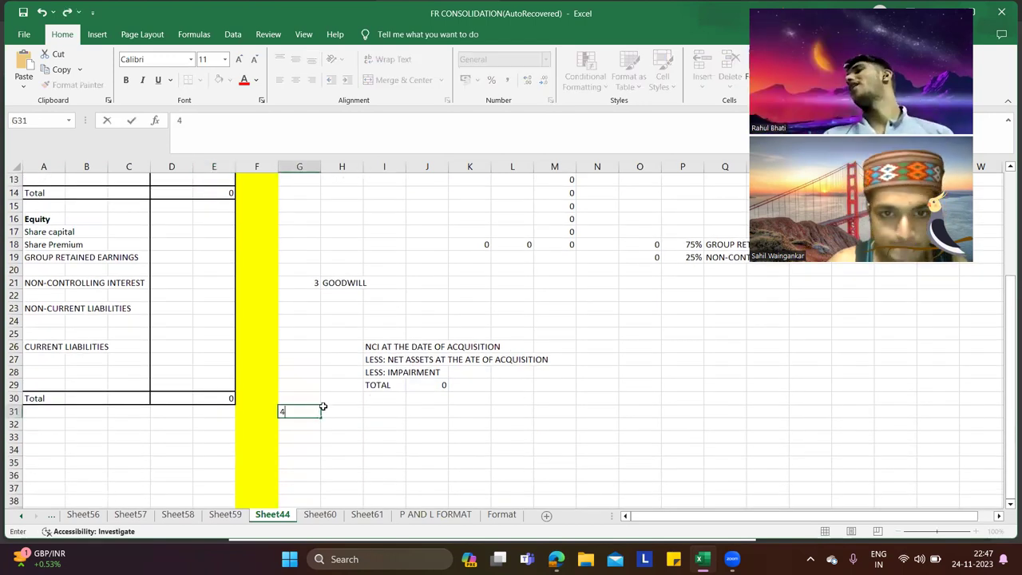
{"action": "key", "text": "Tab"}
{"action": "type", "text": "="}
{"action": "key", "text": "Right"}
{"action": "key", "text": "Right"}
{"action": "key", "text": "Right"}
{"action": "key", "text": "Right"}
{"action": "key", "text": "Right"}
{"action": "key", "text": "Right"}
{"action": "key", "text": "Right"}
{"action": "key", "text": "Right"}
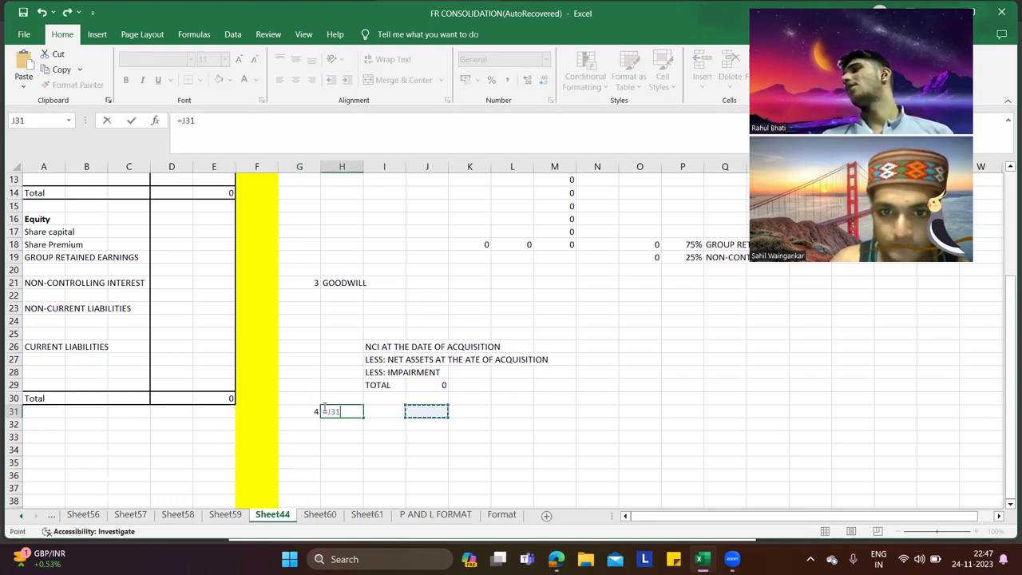
{"action": "key", "text": "Right"}
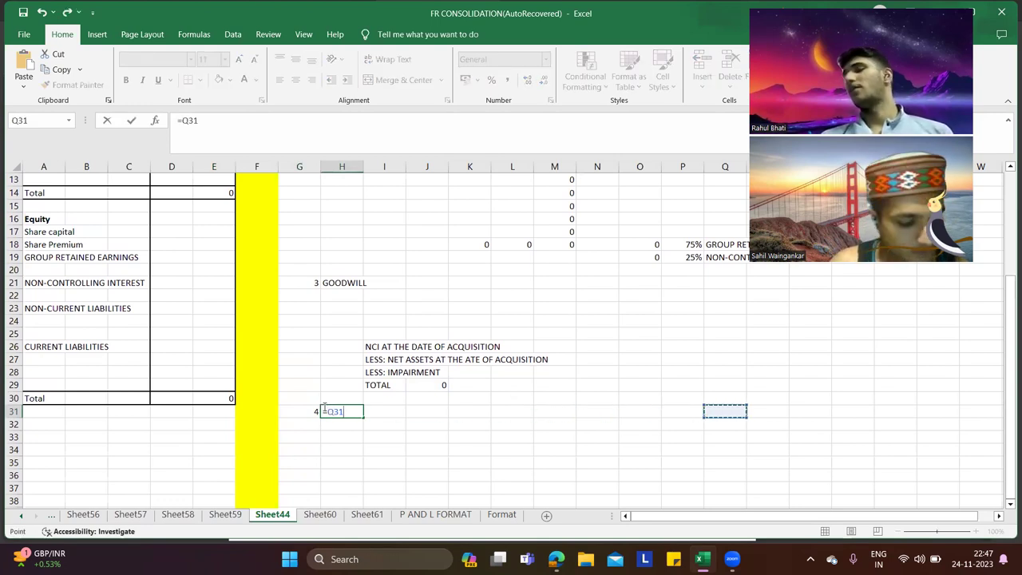
{"action": "key", "text": "shift+Up"}
{"action": "key", "text": "shift+Up"}
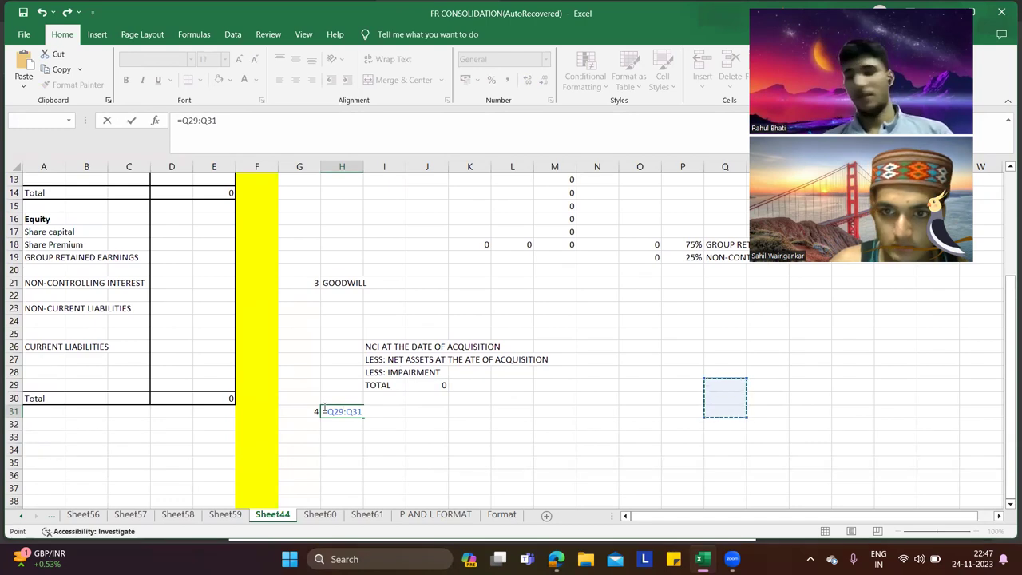
{"action": "key", "text": "Down"}
{"action": "key", "text": "Down"}
{"action": "key", "text": "Up"}
{"action": "key", "text": "Up"}
{"action": "key", "text": "Up"}
{"action": "key", "text": "Up"}
{"action": "key", "text": "Up"}
{"action": "key", "text": "Up"}
{"action": "key", "text": "Up"}
{"action": "key", "text": "Up"}
{"action": "key", "text": "Up"}
{"action": "key", "text": "Up"}
{"action": "key", "text": "Up"}
{"action": "key", "text": "Up"}
{"action": "key", "text": "Up"}
{"action": "key", "text": "Up"}
{"action": "key", "text": "Up"}
{"action": "key", "text": "Down"}
{"action": "key", "text": "Return"}
Step: Link the first note 4 line label in I33 to NCI AT THE DATE OF ACQUISITION in I26
{"action": "key", "text": "Right"}
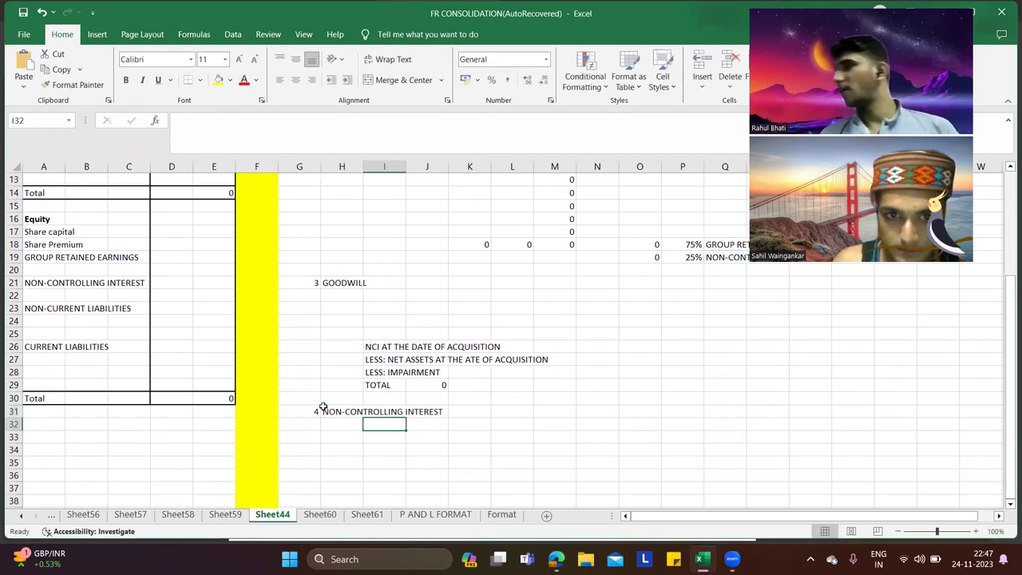
{"action": "key", "text": "Down"}
{"action": "left_click", "coordinate": [375, 351]}
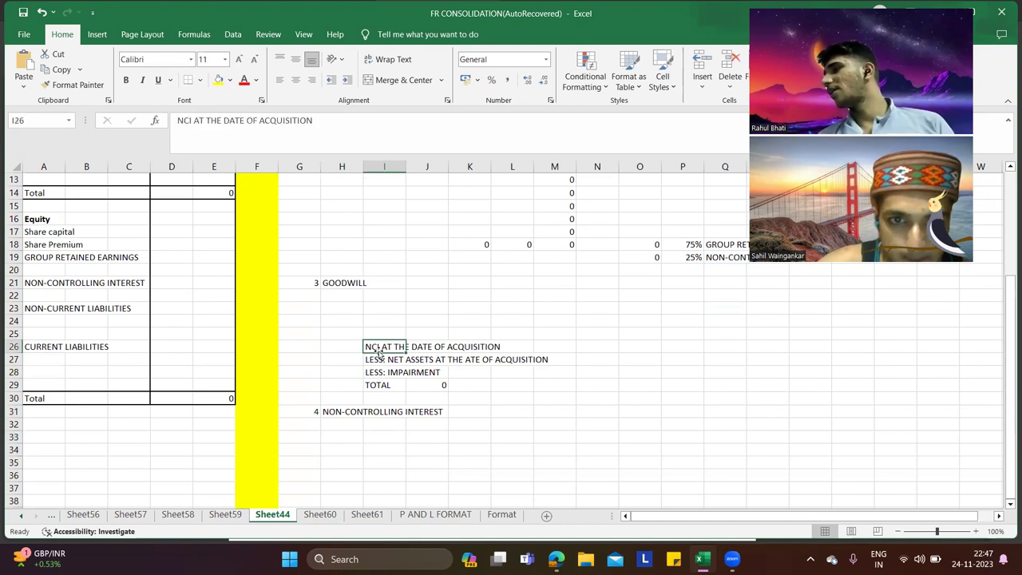
{"action": "left_click", "coordinate": [388, 437]}
{"action": "type", "text": "="}
{"action": "key", "text": "Up"}
{"action": "key", "text": "Up"}
{"action": "key", "text": "Up"}
{"action": "key", "text": "Up"}
{"action": "key", "text": "Up"}
{"action": "key", "text": "Up"}
{"action": "key", "text": "Up"}
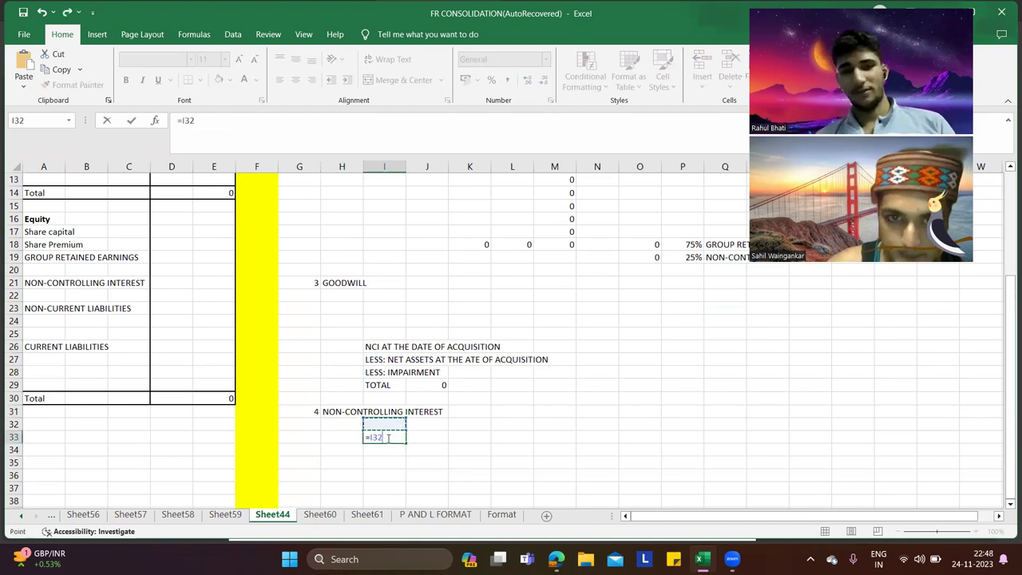
{"action": "key", "text": "Return"}
Step: Link the NCI at acquisition amount in J33 to the goodwill working with =J26
{"action": "key", "text": "Up"}
{"action": "key", "text": "Right"}
{"action": "type", "text": "="}
{"action": "key", "text": "Up"}
{"action": "key", "text": "Up"}
{"action": "key", "text": "Up"}
{"action": "key", "text": "Up"}
{"action": "key", "text": "Up"}
{"action": "key", "text": "Up"}
{"action": "key", "text": "Up"}
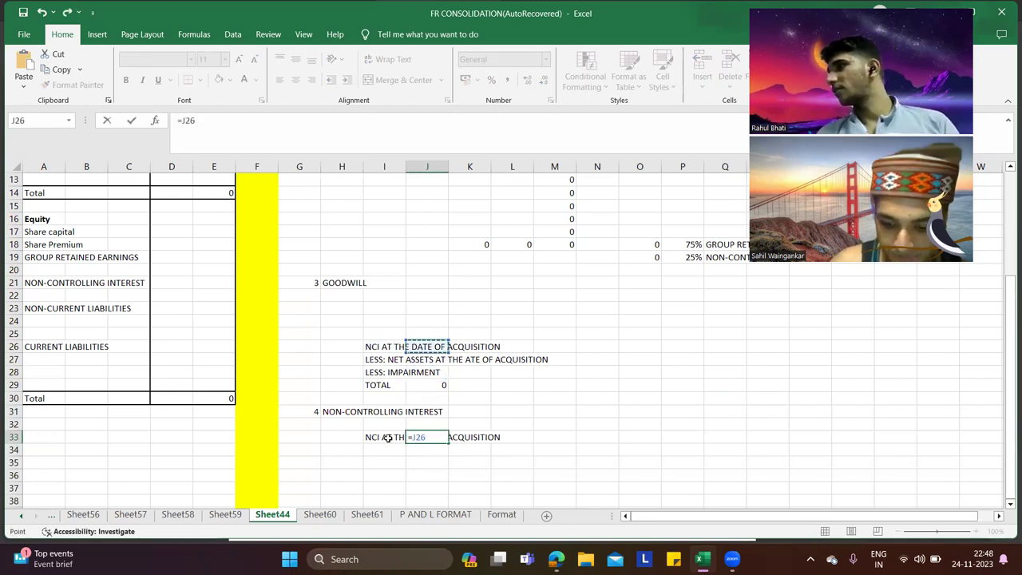
{"action": "key", "text": "Return"}
Step: Enter the note 4 line SHARE IN POST ACQUISITION PROFIT in cell I34
{"action": "key", "text": "Left"}
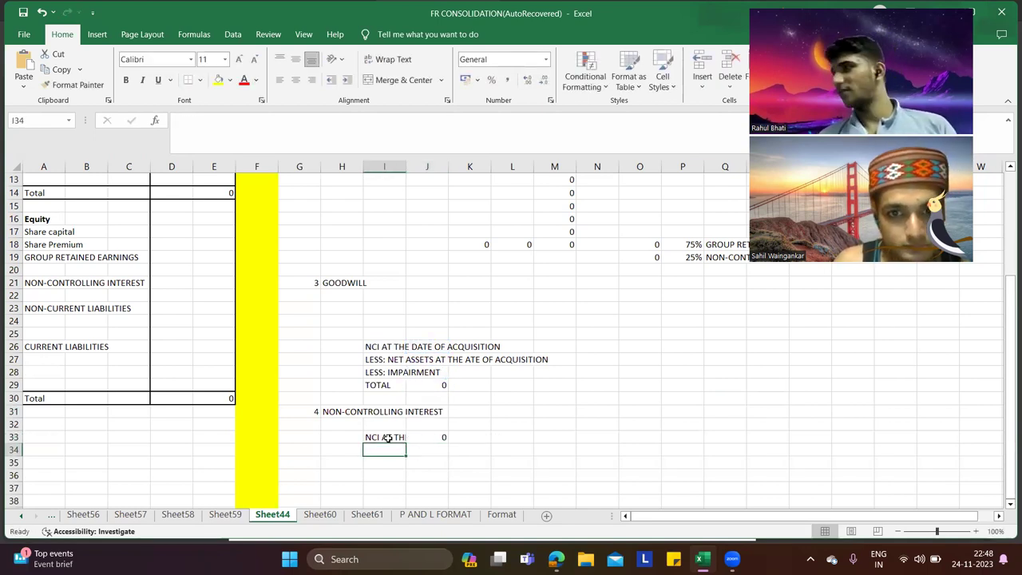
{"action": "type", "text": "SHARE "}
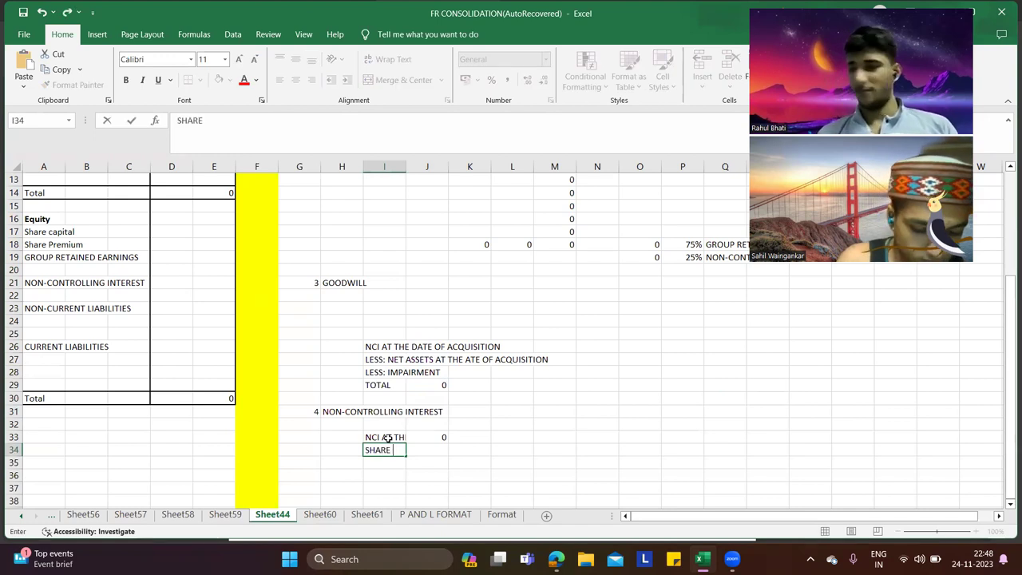
{"action": "type", "text": "IN POST ACQ"}
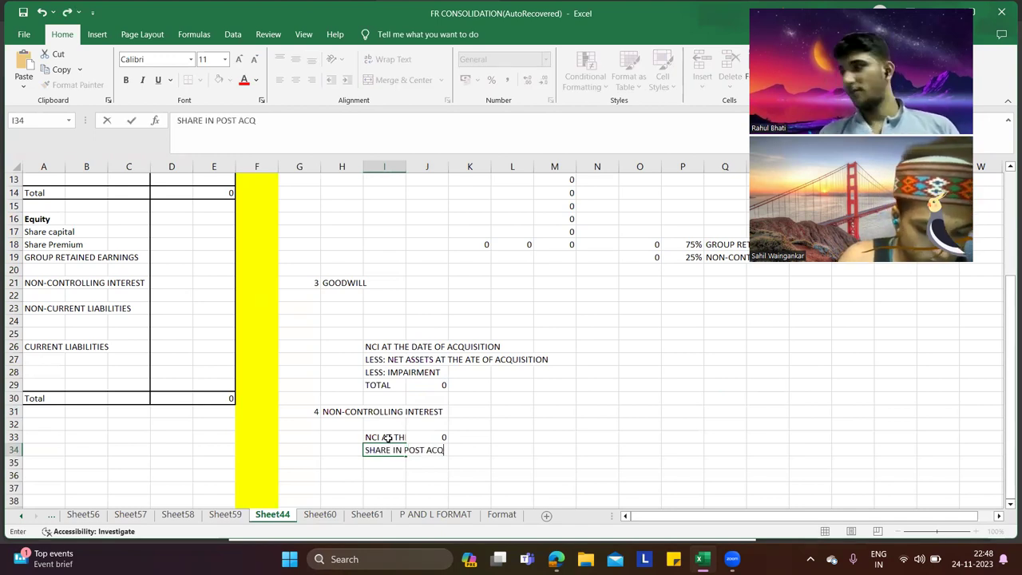
{"action": "type", "text": "UISITION PROFIT"}
{"action": "key", "text": "Return"}
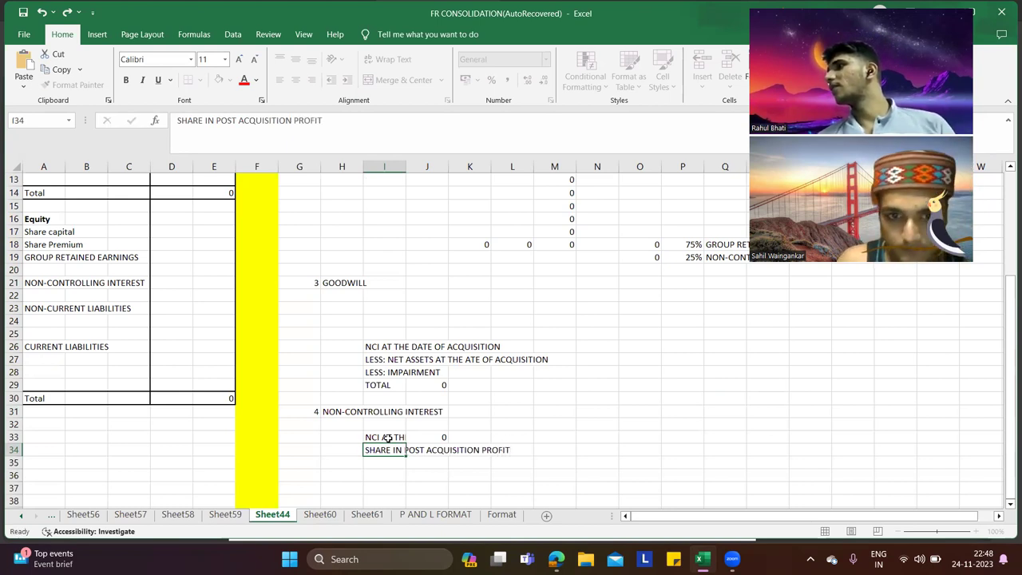
Step: Enter the note 4 labels LESS: IMPAIRMENT in I35 and TOTAL in I36
{"action": "type", "text": "LESS"}
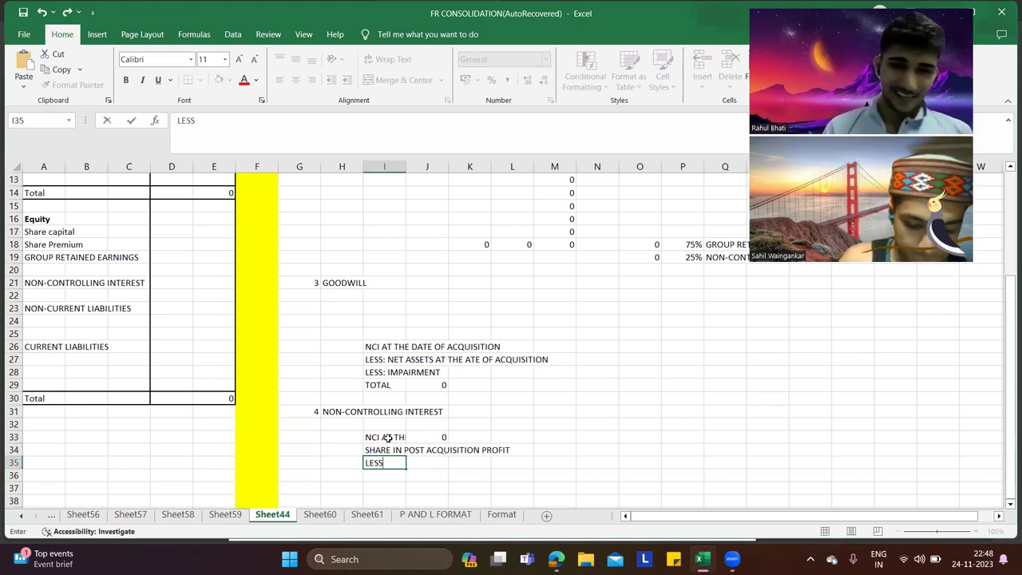
{"action": "type", "text": ": IMAPIRE"}
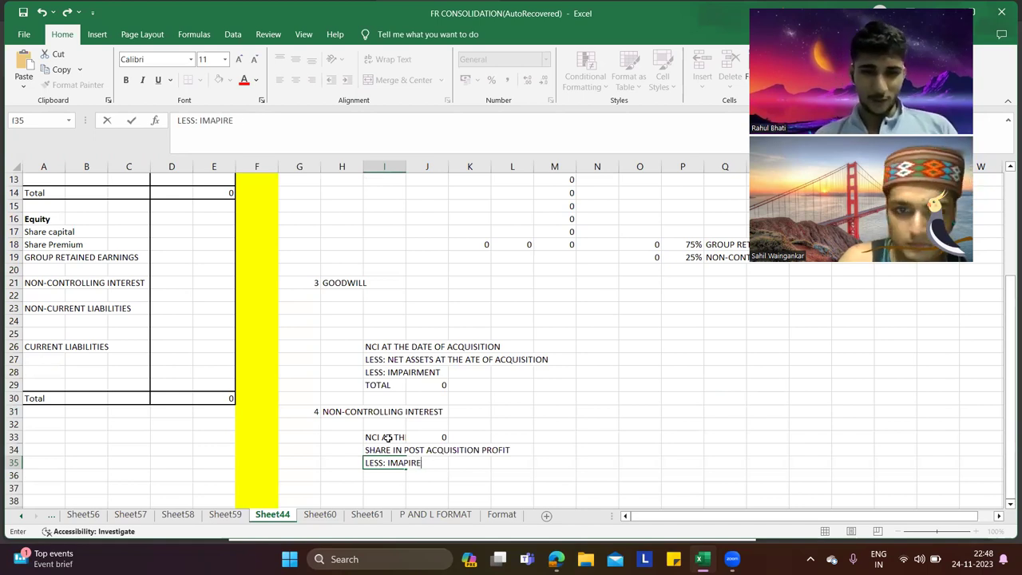
{"action": "key", "text": "BackSpace"}
{"action": "key", "text": "BackSpace"}
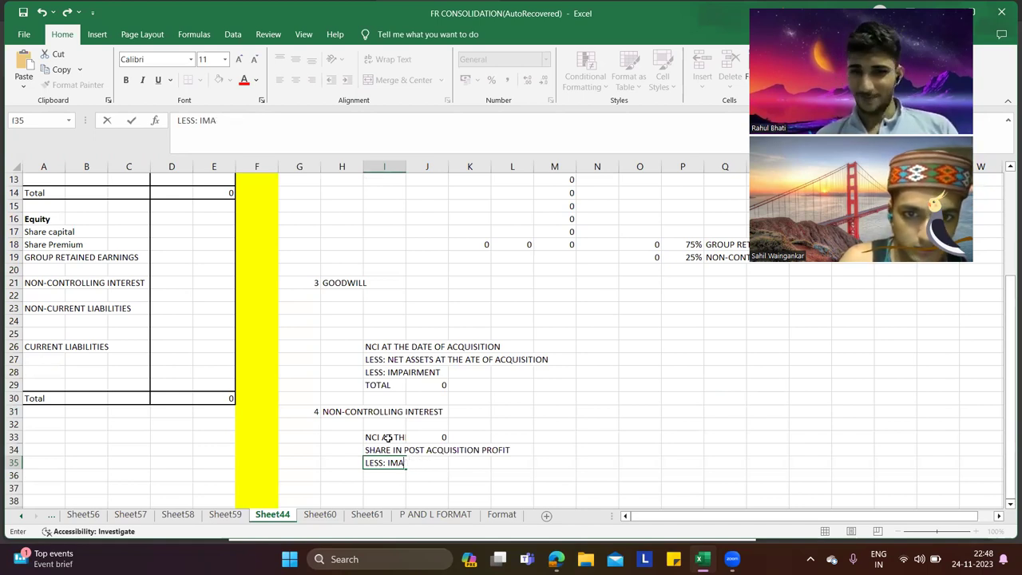
{"action": "type", "text": "PAIRMENT"}
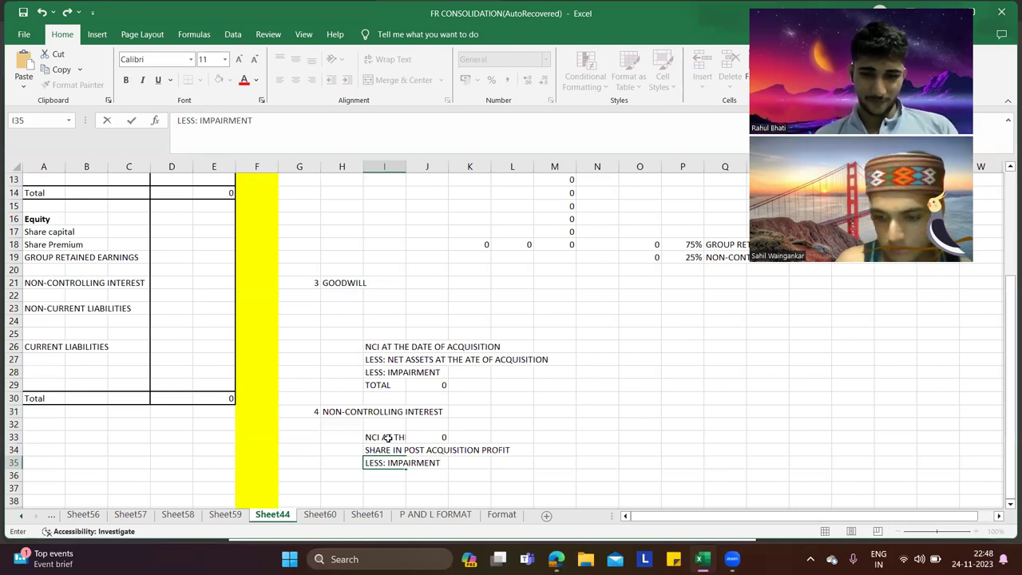
{"action": "key", "text": "Return"}
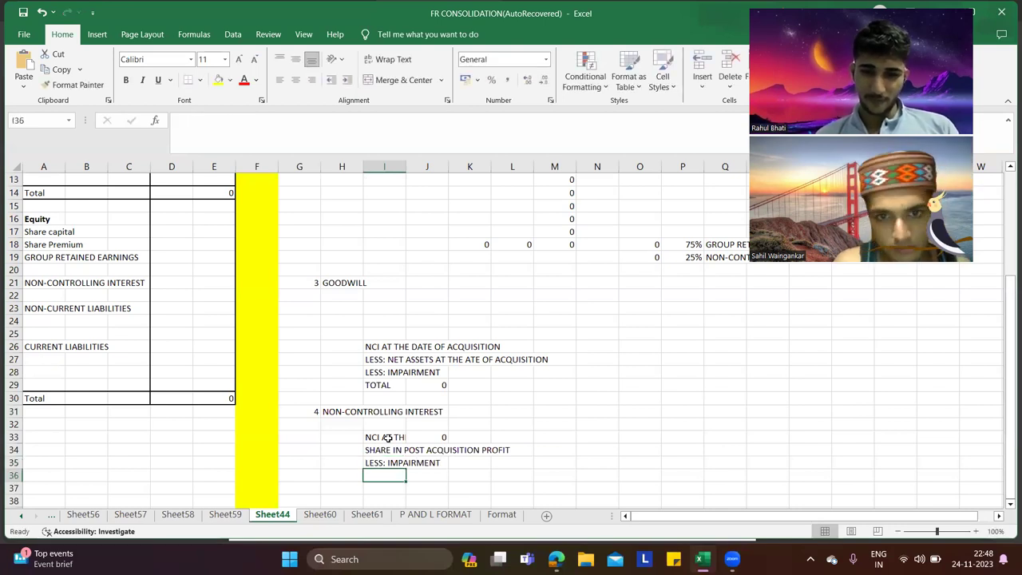
{"action": "type", "text": "TOTAL"}
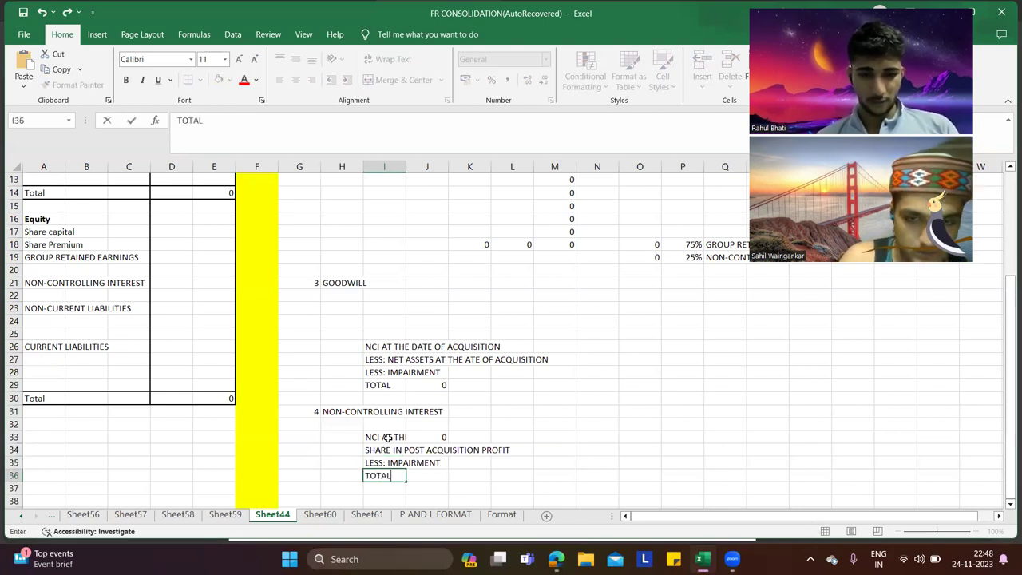
{"action": "key", "text": "Tab"}
Step: Calculate the non-controlling interest's share of impairment in J35 with =J28*.25
{"action": "key", "text": "Up"}
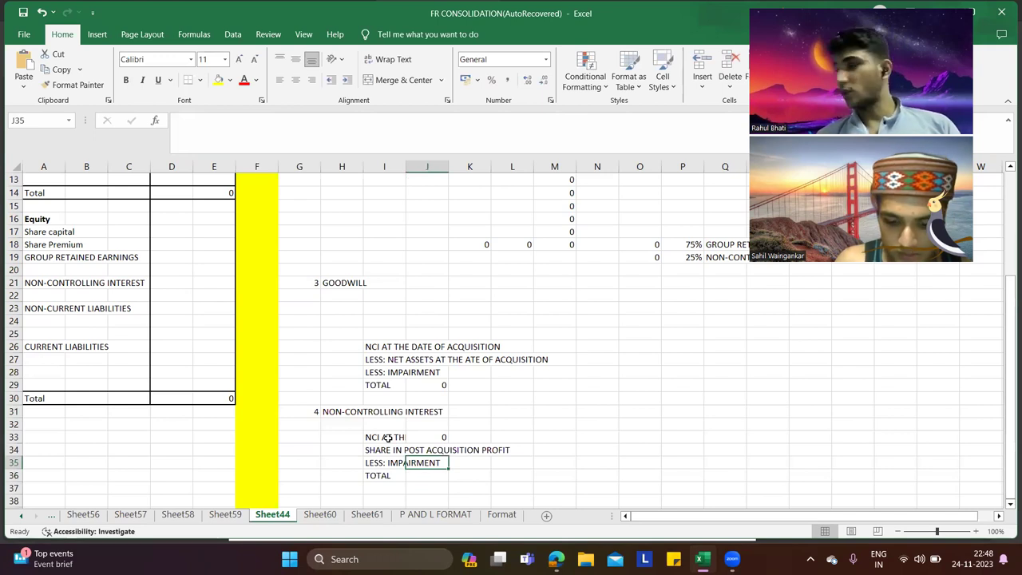
{"action": "type", "text": "="}
{"action": "key", "text": "Up"}
{"action": "key", "text": "Up"}
{"action": "key", "text": "Up"}
{"action": "key", "text": "Up"}
{"action": "key", "text": "Up"}
{"action": "key", "text": "Up"}
{"action": "key", "text": "Up"}
{"action": "type", "text": "*.2"}
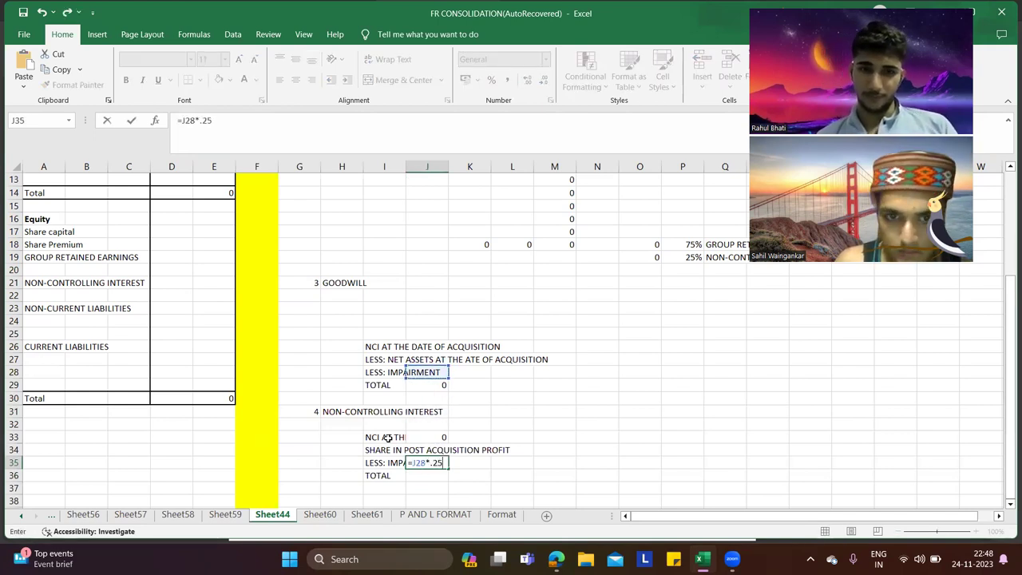
{"action": "key", "text": "Return"}
Step: Link the share in post acquisition profit in J34 to the 25% non-controlling interest amount in O19
{"action": "key", "text": "Up"}
{"action": "key", "text": "Up"}
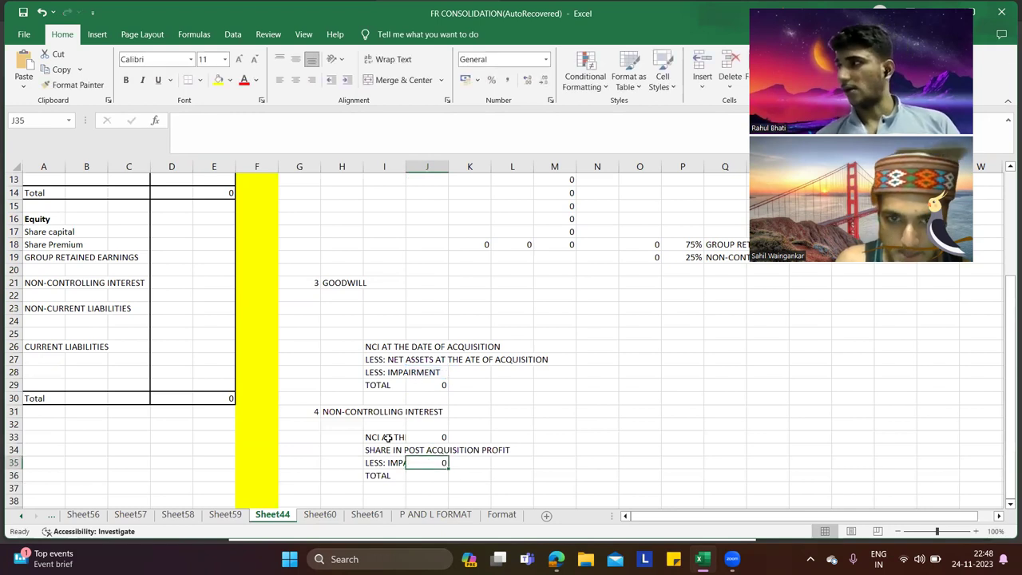
{"action": "type", "text": "="}
{"action": "key", "text": "Right"}
{"action": "key", "text": "Right"}
{"action": "key", "text": "Right"}
{"action": "key", "text": "Right"}
{"action": "key", "text": "Right"}
{"action": "key", "text": "Up"}
{"action": "key", "text": "Up"}
{"action": "key", "text": "Up"}
{"action": "key", "text": "Up"}
{"action": "key", "text": "Up"}
{"action": "key", "text": "Up"}
{"action": "key", "text": "Up"}
{"action": "key", "text": "Up"}
{"action": "key", "text": "Up"}
{"action": "key", "text": "Up"}
{"action": "key", "text": "Up"}
{"action": "key", "text": "Up"}
{"action": "key", "text": "Up"}
{"action": "key", "text": "Up"}
{"action": "key", "text": "Up"}
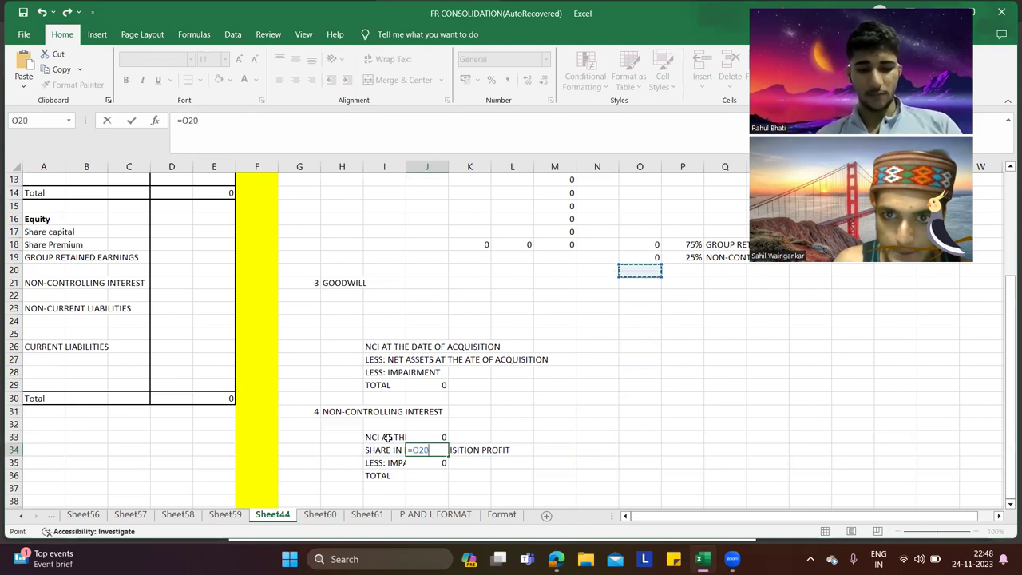
{"action": "key", "text": "Return"}
Step: Total note 4 in J36 by summing the non-controlling interest lines J33:J35
{"action": "key", "text": "Down"}
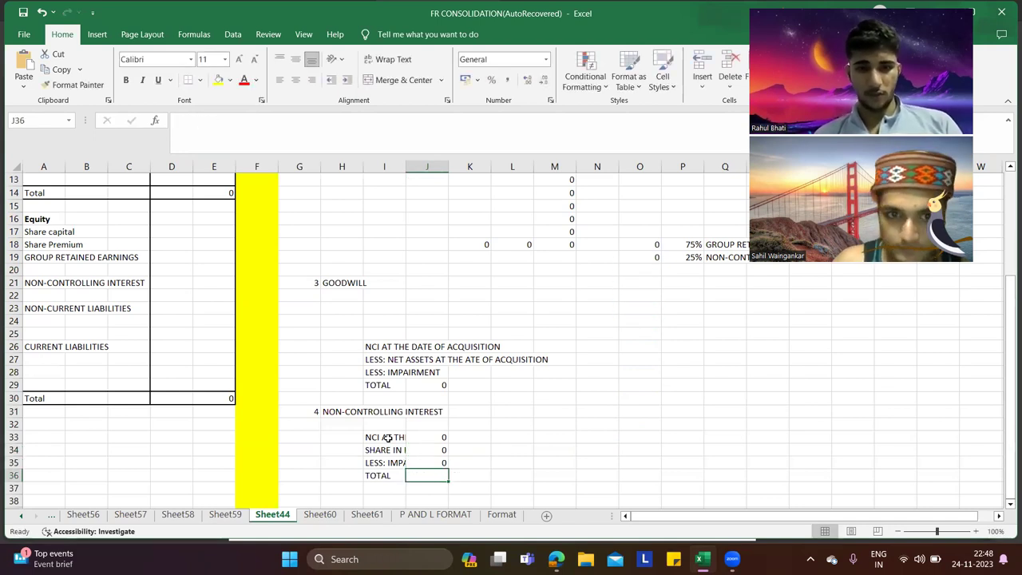
{"action": "type", "text": "=sum"}
{"action": "key", "text": "Tab"}
{"action": "key", "text": "Up"}
{"action": "key", "text": "Up"}
{"action": "key", "text": "Up"}
{"action": "key", "text": "shift+Down"}
{"action": "key", "text": "shift+Down"}
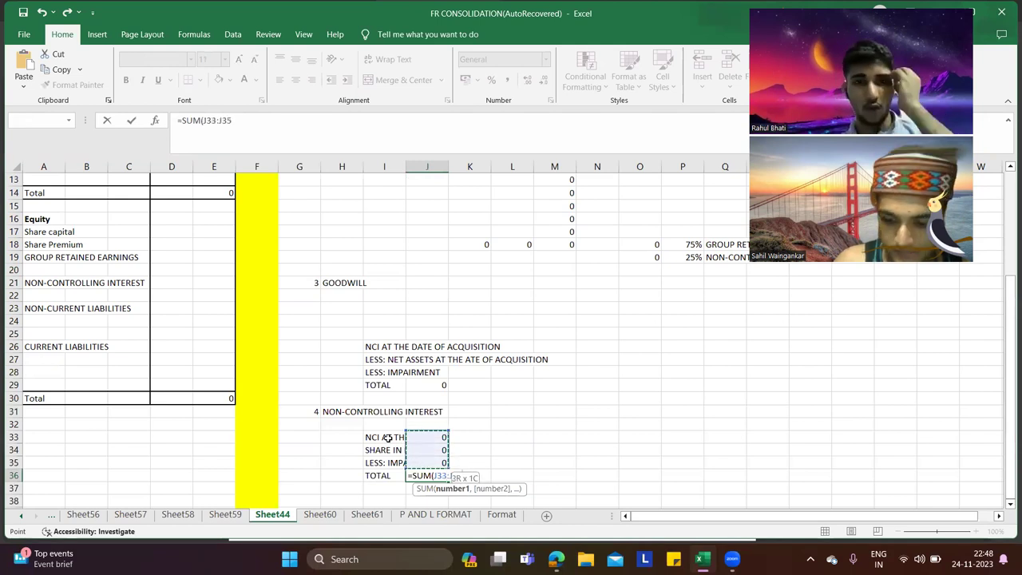
{"action": "key", "text": "Return"}
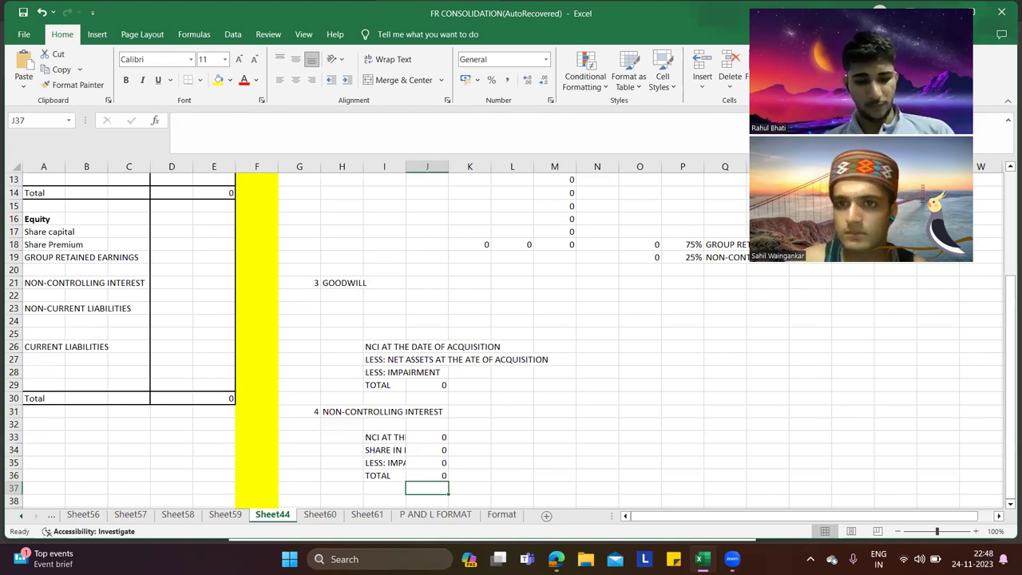
Step: Link the NON-CONTROLLING INTEREST amount in E21 of the statement to the note 4 total in J36
{"action": "scroll", "coordinate": [770, 380], "scroll_direction": "up", "scroll_amount": 3}
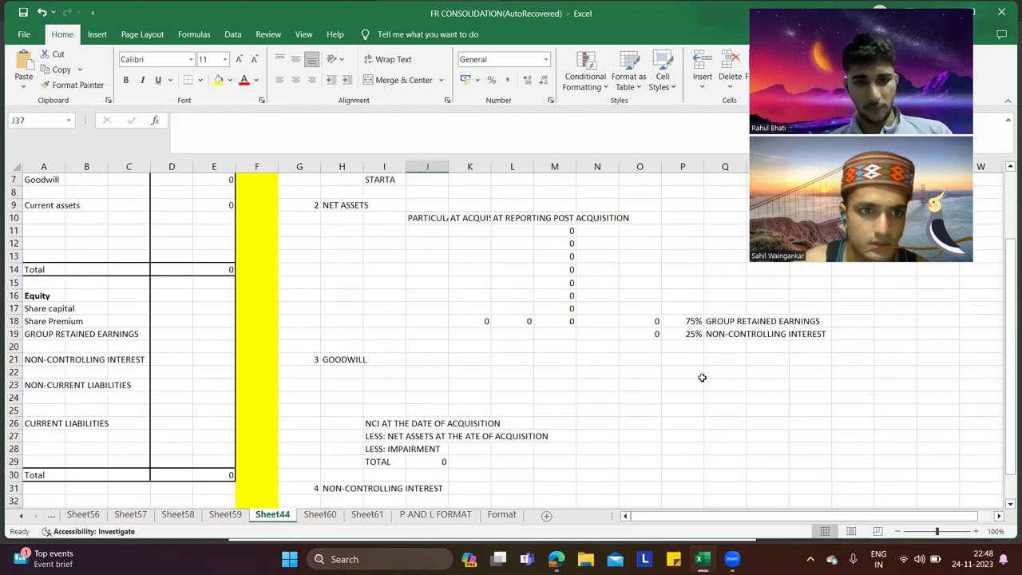
{"action": "scroll", "coordinate": [719, 360], "scroll_direction": "up", "scroll_amount": 2}
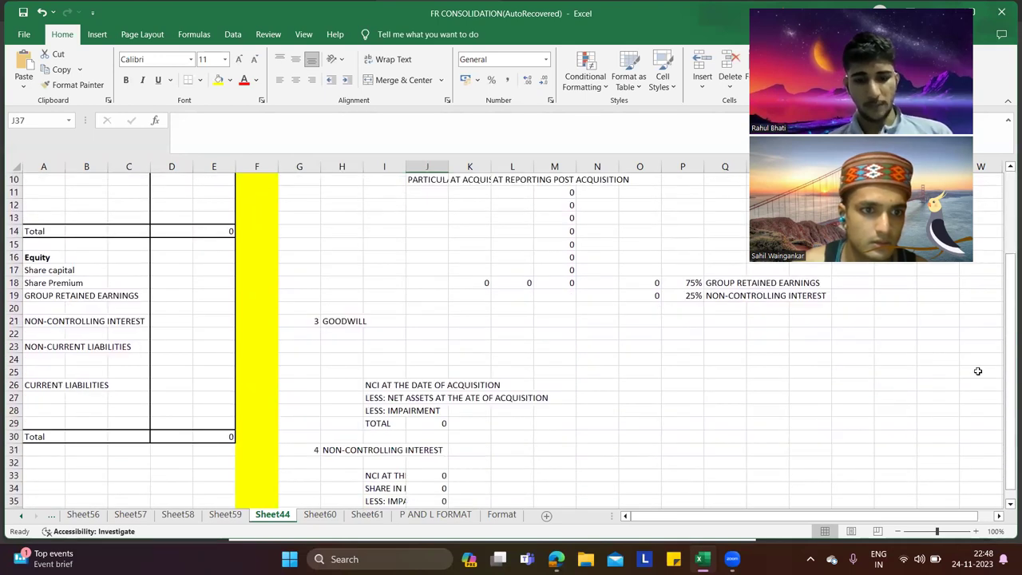
{"action": "left_click", "coordinate": [227, 314]}
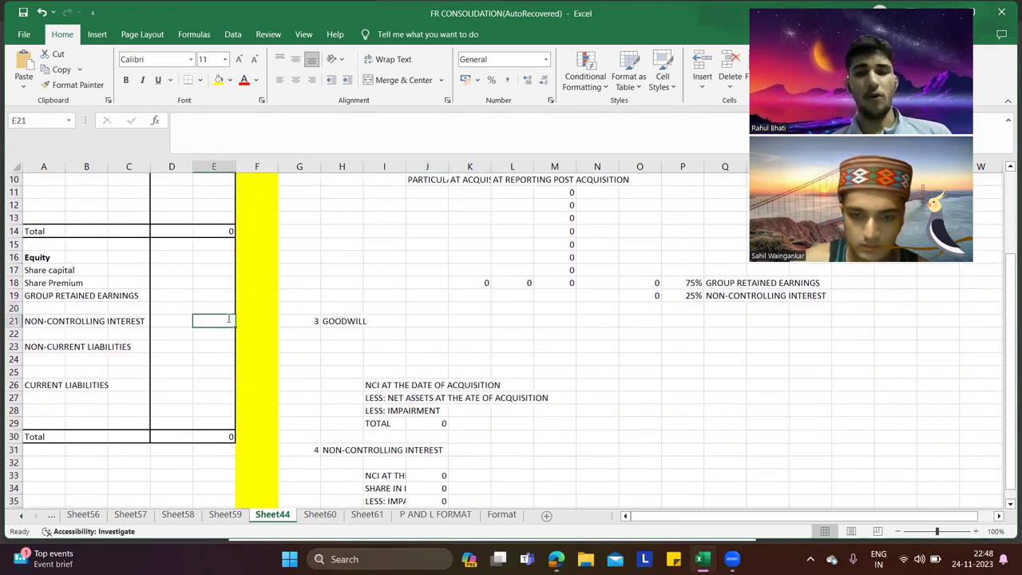
{"action": "type", "text": "="}
{"action": "scroll", "coordinate": [527, 411], "scroll_direction": "down", "scroll_amount": 2}
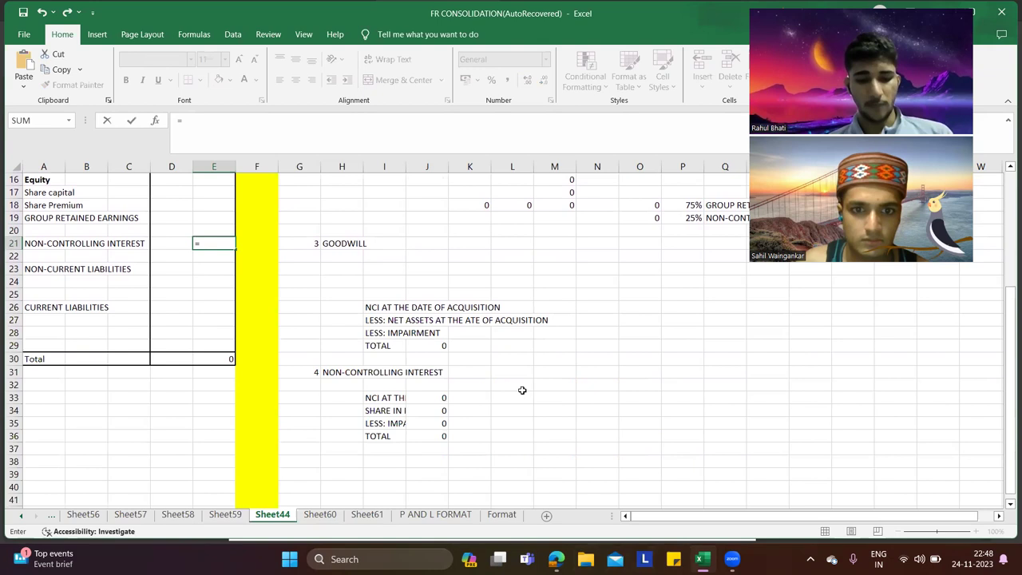
{"action": "left_click", "coordinate": [441, 434]}
{"action": "key", "text": "Return"}
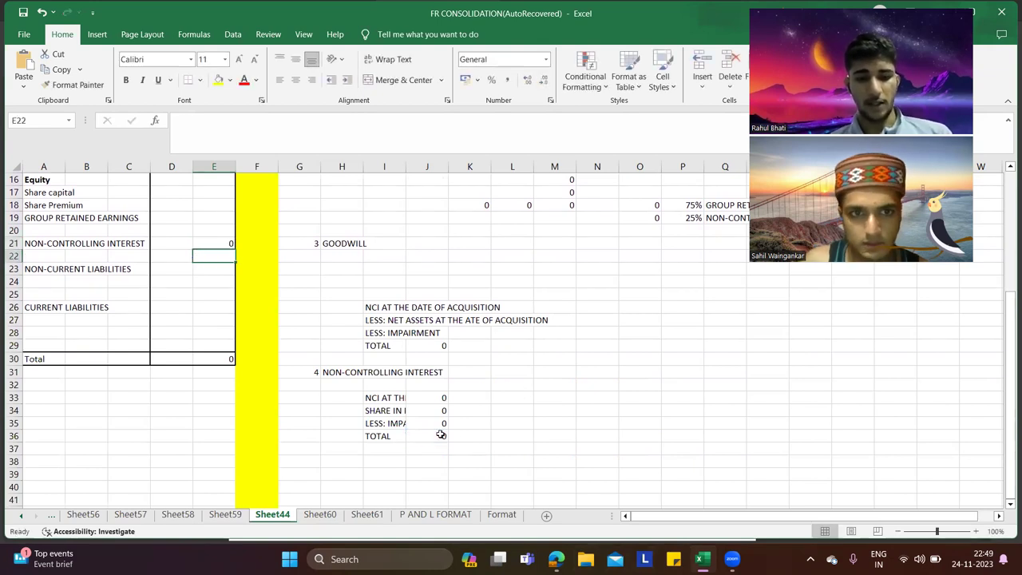
Step: Start note 5 in row 38, numbering it in G38 and linking H38 to the GROUP RETAINED EARNINGS label in Q18
{"action": "left_click", "coordinate": [333, 459]}
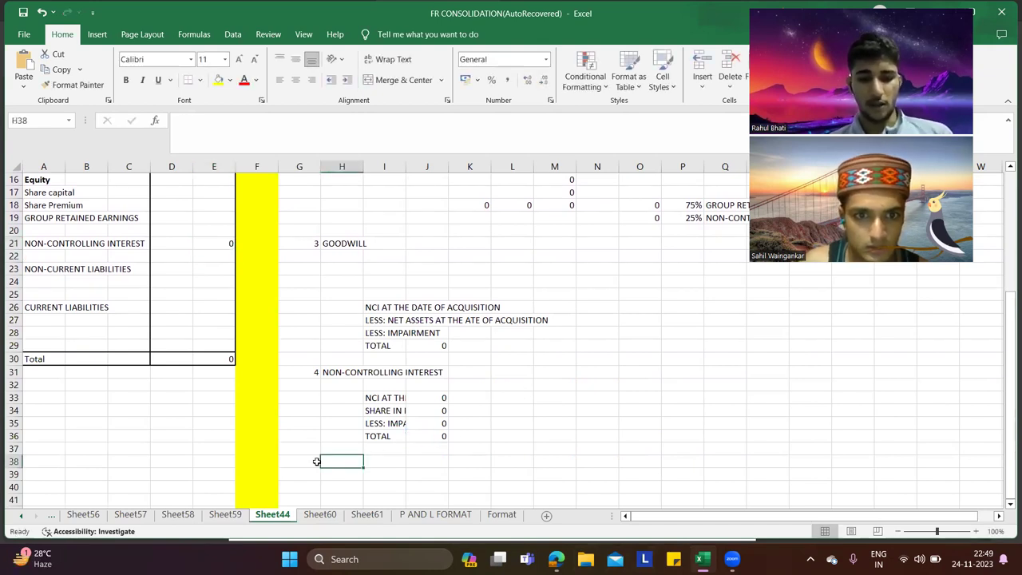
{"action": "left_click", "coordinate": [313, 461]}
{"action": "type", "text": "5"}
{"action": "key", "text": "Right"}
{"action": "type", "text": "="}
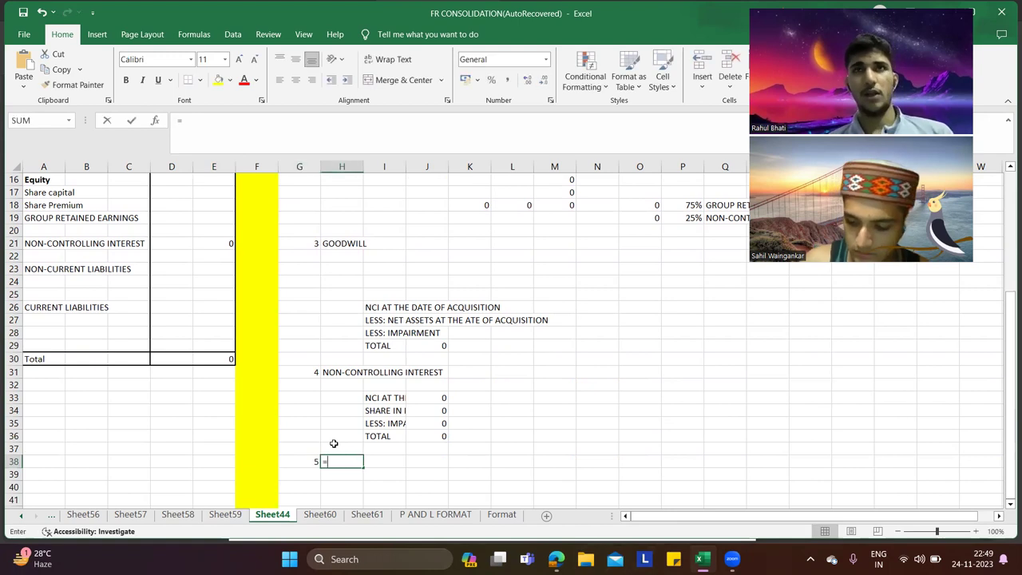
{"action": "key", "text": "Right"}
{"action": "key", "text": "Right"}
{"action": "key", "text": "Right"}
{"action": "key", "text": "Right"}
{"action": "key", "text": "Right"}
{"action": "key", "text": "Right"}
{"action": "key", "text": "Right"}
{"action": "key", "text": "Right"}
{"action": "key", "text": "Right"}
{"action": "key", "text": "Up"}
{"action": "key", "text": "Up"}
{"action": "key", "text": "Up"}
{"action": "key", "text": "Up"}
{"action": "key", "text": "Up"}
{"action": "key", "text": "Up"}
{"action": "key", "text": "Up"}
{"action": "key", "text": "Up"}
{"action": "key", "text": "Up"}
{"action": "key", "text": "Up"}
{"action": "key", "text": "Up"}
{"action": "key", "text": "Up"}
{"action": "key", "text": "Up"}
{"action": "key", "text": "Up"}
{"action": "key", "text": "Up"}
{"action": "key", "text": "Up"}
{"action": "key", "text": "Up"}
{"action": "key", "text": "Up"}
{"action": "key", "text": "Up"}
{"action": "key", "text": "Up"}
{"action": "key", "text": "Return"}
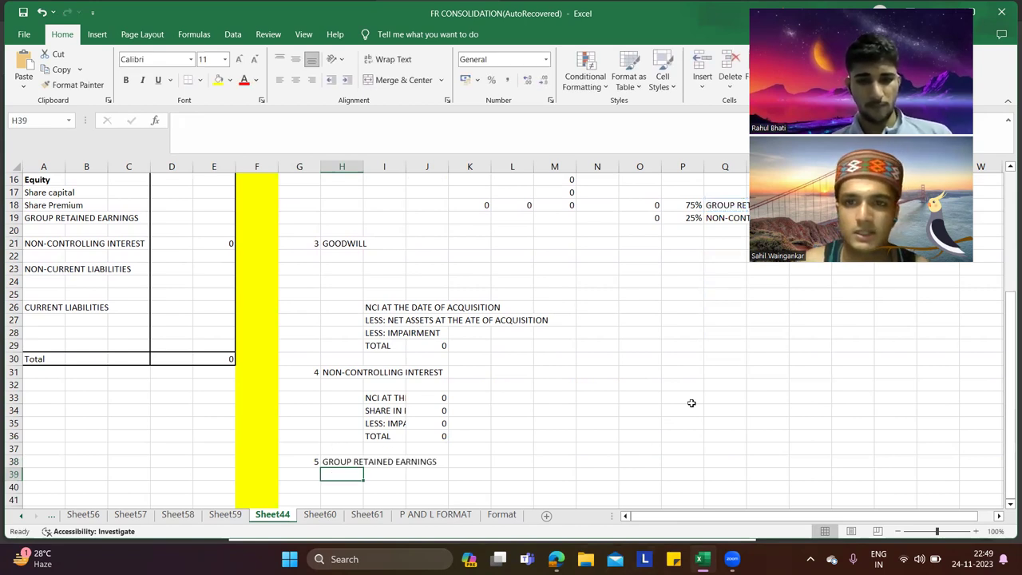
Step: Copy the post-acquisition profit and impairment labels from I34:I35 to I41:I42, and enter OPENING in I40
{"action": "scroll", "coordinate": [479, 376], "scroll_direction": "down", "scroll_amount": 3}
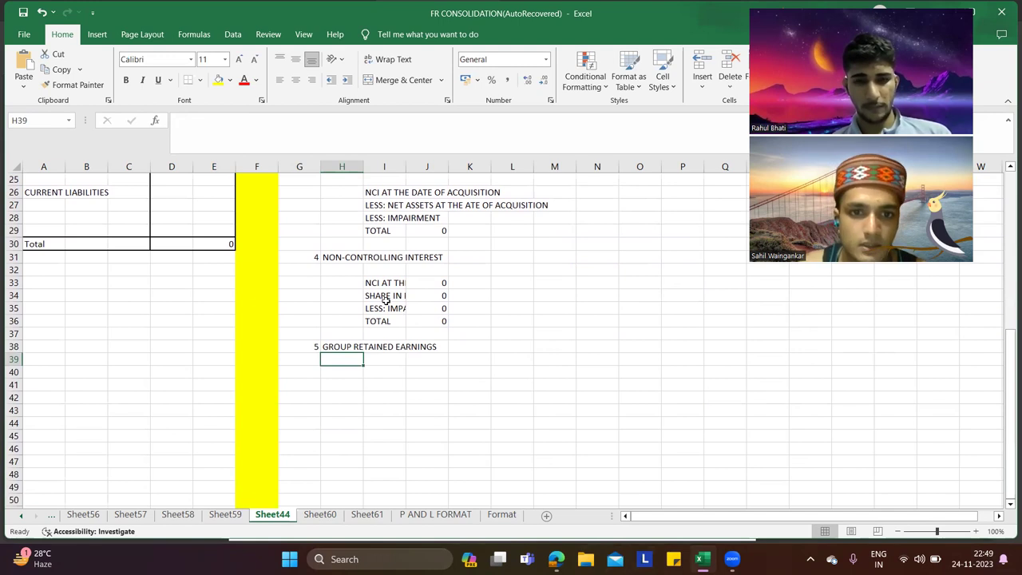
{"action": "left_click_drag", "start_coordinate": [385, 294], "coordinate": [389, 307]}
{"action": "key", "text": "ctrl+c"}
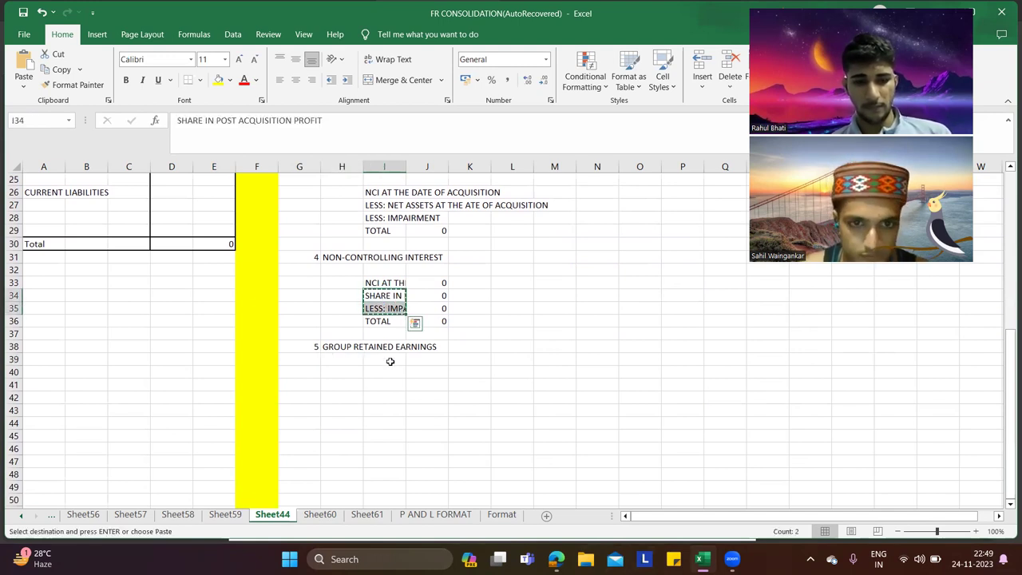
{"action": "left_click", "coordinate": [385, 389]}
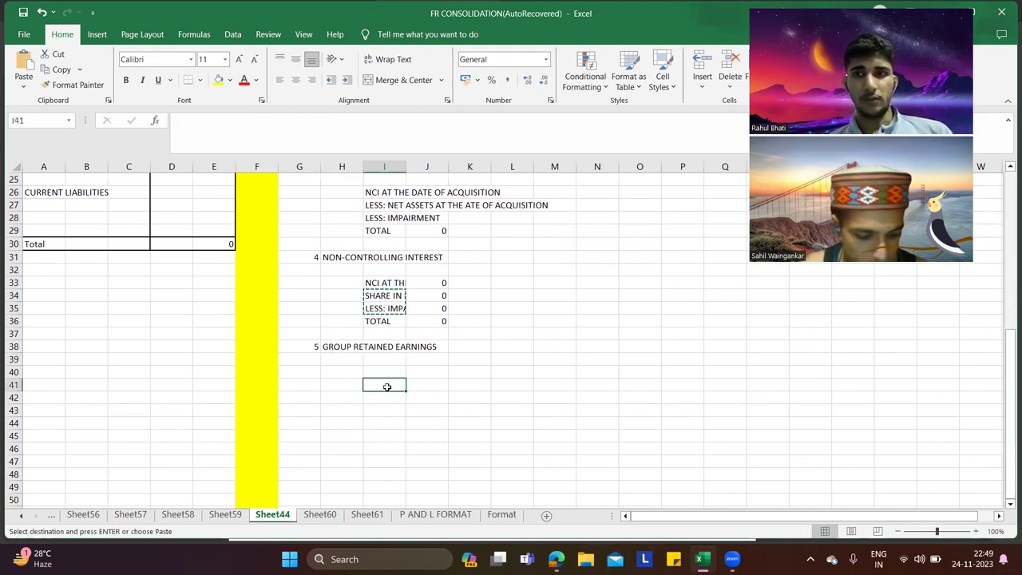
{"action": "key", "text": "ctrl+v"}
{"action": "left_click", "coordinate": [389, 373]}
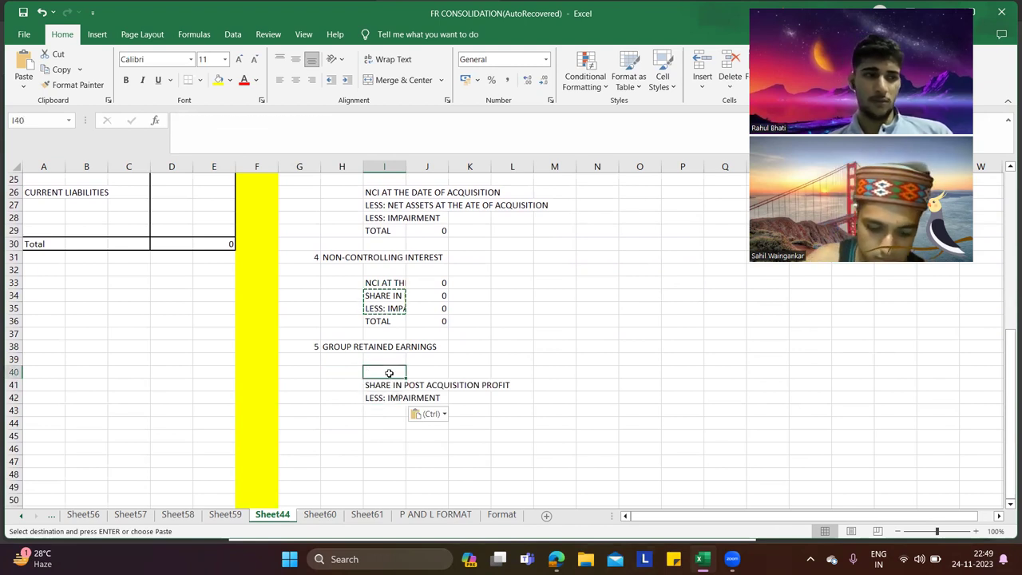
{"action": "type", "text": "OPENING"}
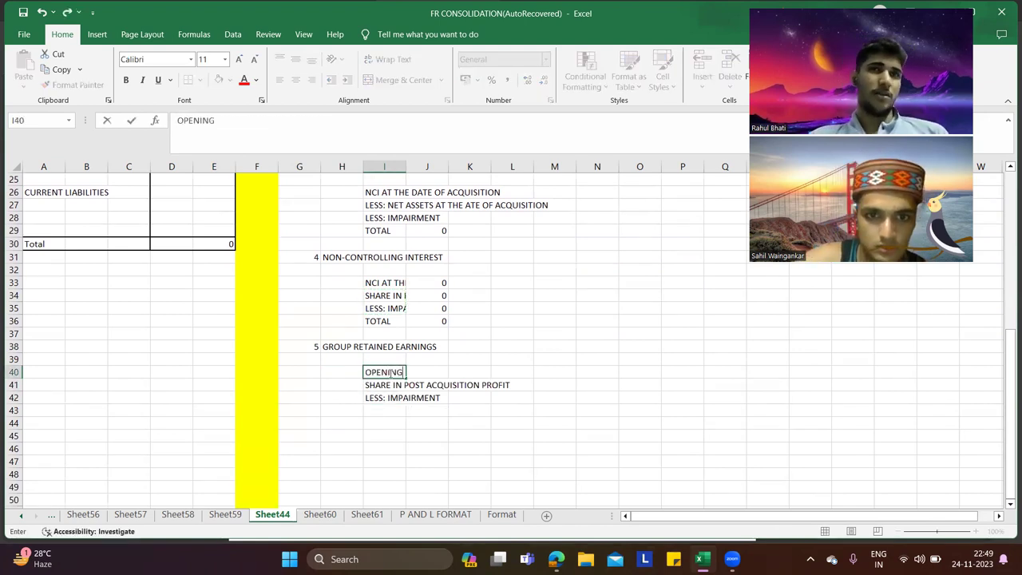
{"action": "key", "text": "Tab"}
{"action": "type", "text": "="}
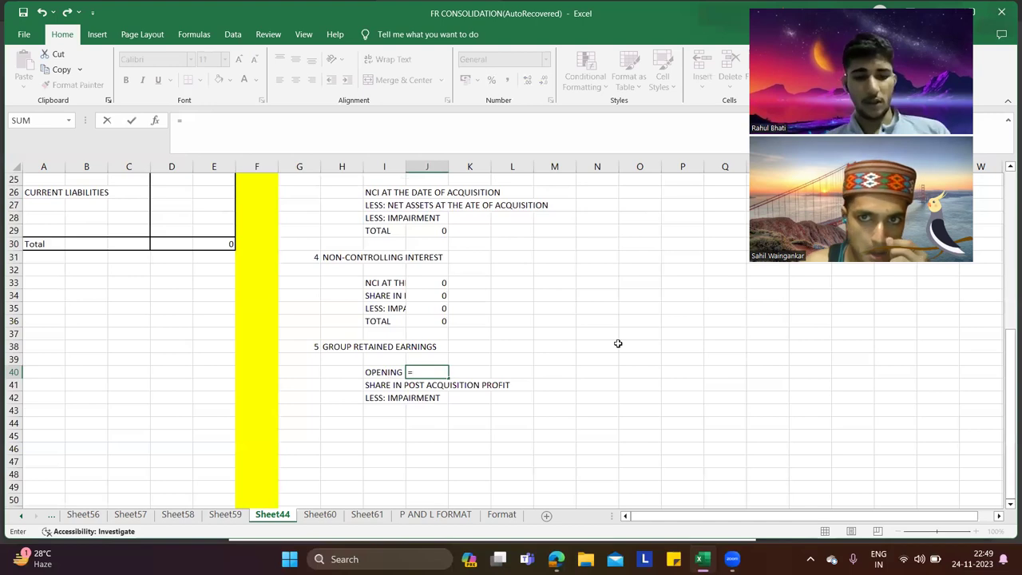
{"action": "scroll", "coordinate": [600, 356], "scroll_direction": "up", "scroll_amount": 3}
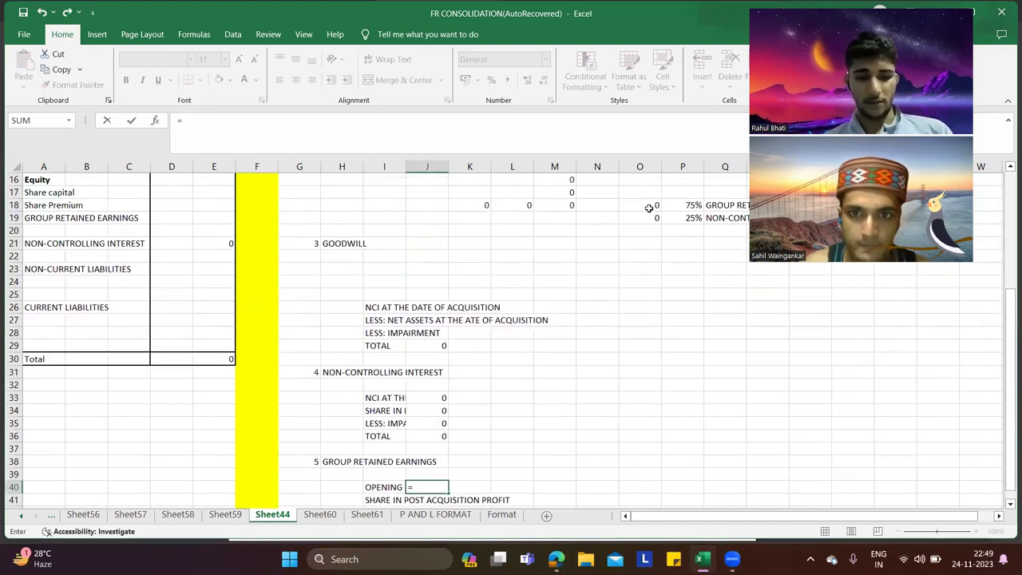
{"action": "key", "text": "Escape"}
Step: Link note 5's share in post acquisition profit in J41 to the 75% group retained earnings amount in O18
{"action": "key", "text": "Down"}
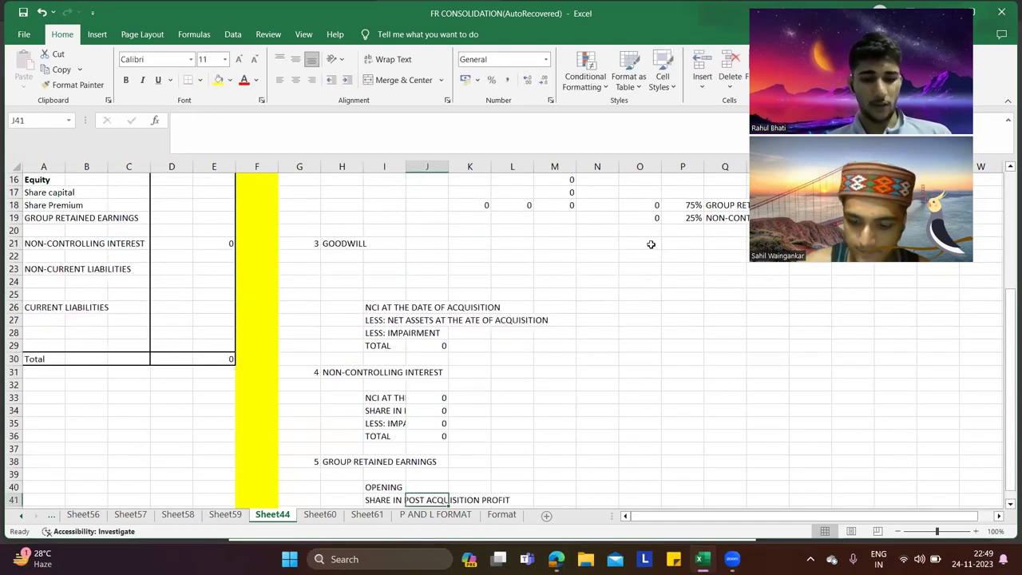
{"action": "type", "text": "="}
{"action": "left_click", "coordinate": [651, 202]}
{"action": "key", "text": "Return"}
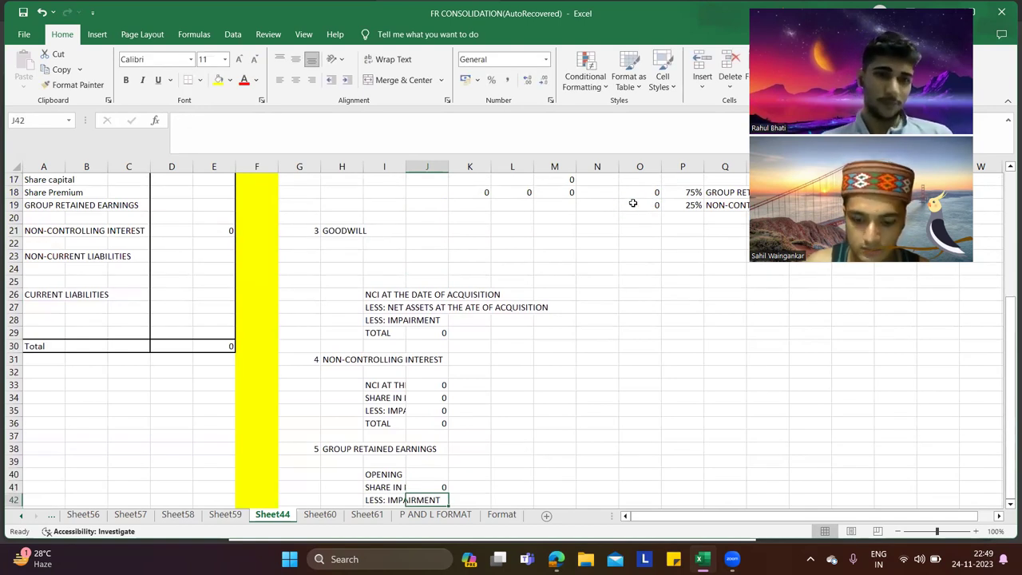
Step: Calculate the group's share of impairment in J42 with =J28*.8
{"action": "type", "text": "="}
{"action": "key", "text": "Up"}
{"action": "key", "text": "Up"}
{"action": "key", "text": "Up"}
{"action": "key", "text": "Up"}
{"action": "key", "text": "Up"}
{"action": "key", "text": "Up"}
{"action": "key", "text": "Up"}
{"action": "key", "text": "Up"}
{"action": "key", "text": "Up"}
{"action": "key", "text": "Up"}
{"action": "key", "text": "Up"}
{"action": "key", "text": "Up"}
{"action": "key", "text": "Up"}
{"action": "key", "text": "Up"}
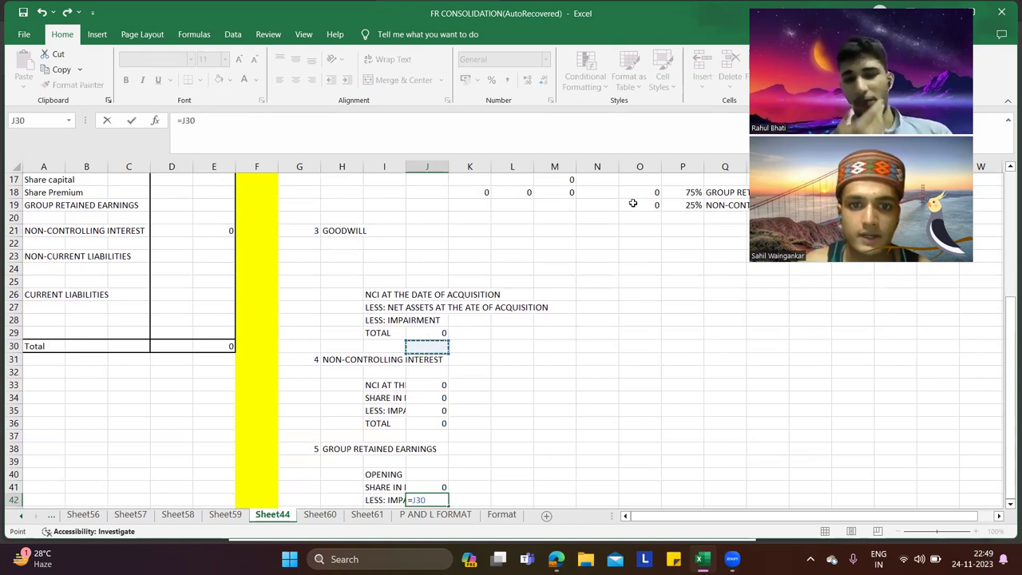
{"action": "type", "text": "*"}
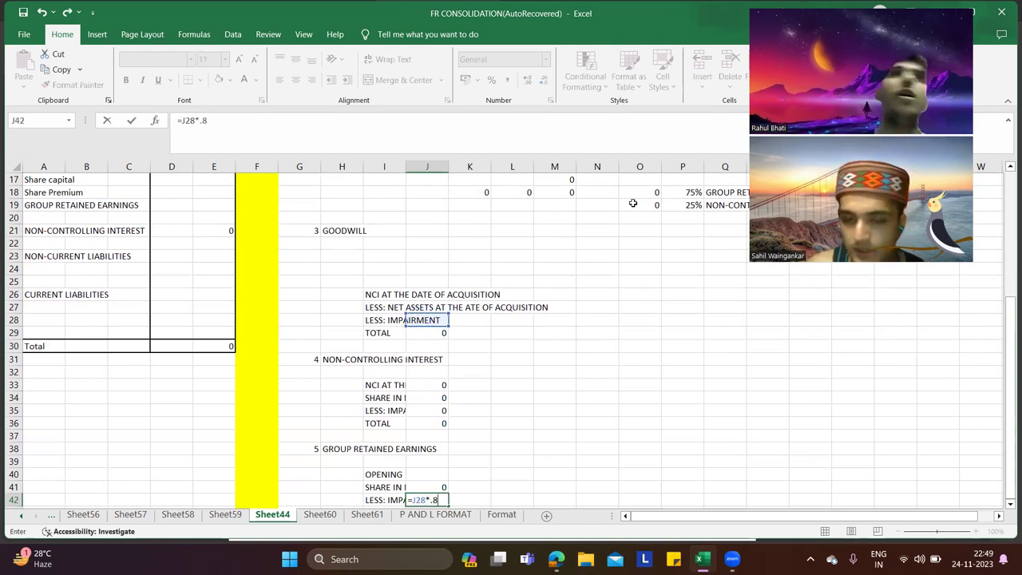
{"action": "key", "text": "Return"}
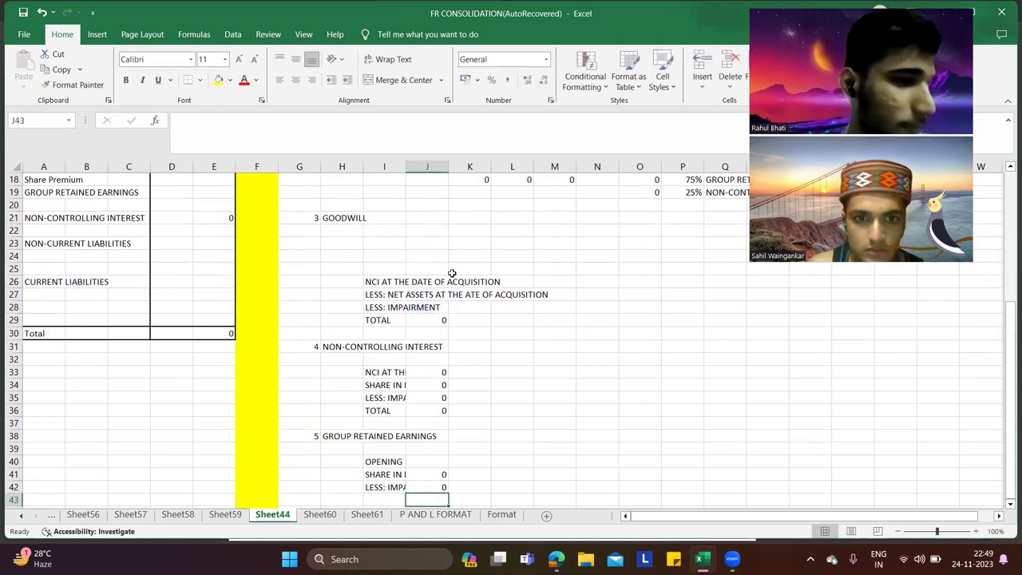
Step: Add a TOTAL line for note 5 in I48 and sum J40:J47 in J48
{"action": "scroll", "coordinate": [420, 336], "scroll_direction": "down", "scroll_amount": 4}
{"action": "left_click", "coordinate": [393, 411]}
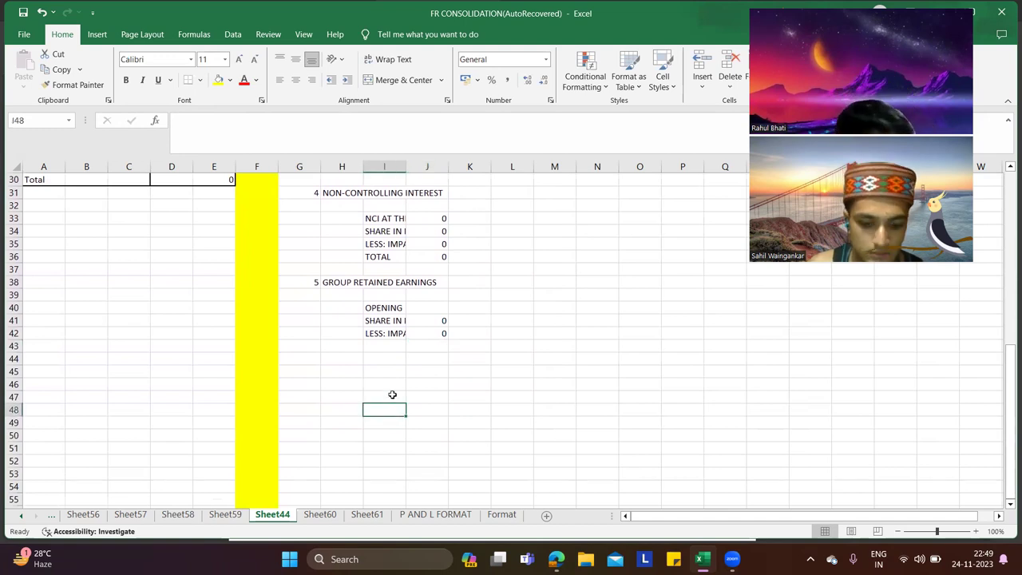
{"action": "type", "text": "TOTAL"}
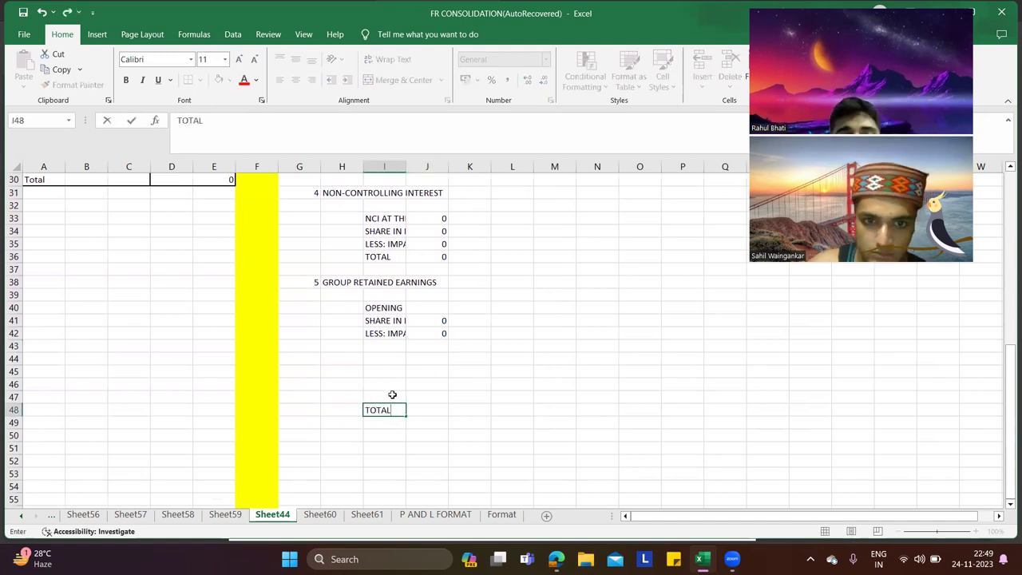
{"action": "key", "text": "Tab"}
{"action": "type", "text": "=SUM("}
{"action": "left_click_drag", "start_coordinate": [433, 310], "coordinate": [426, 392]}
{"action": "key", "text": "Return"}
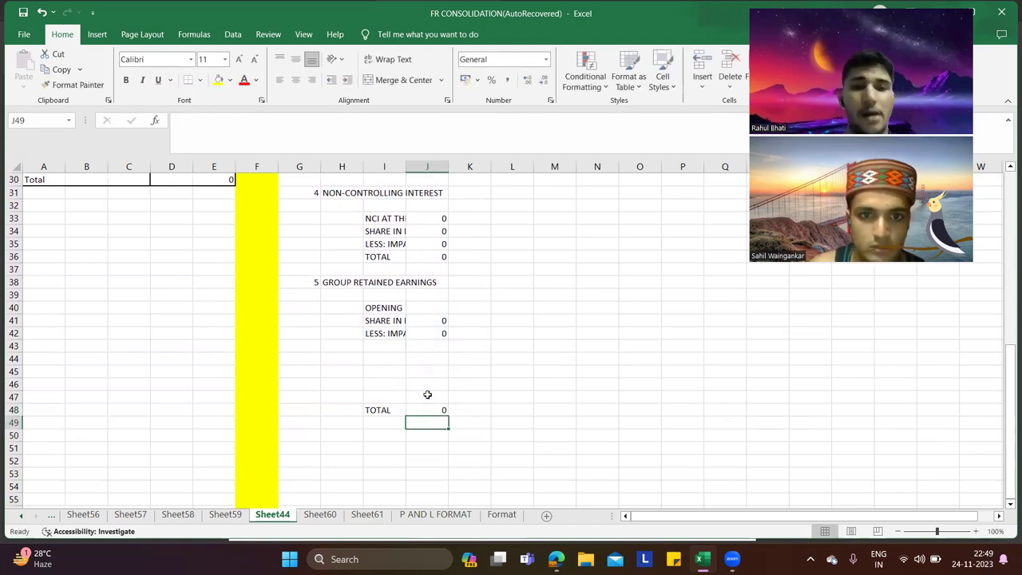
Step: Link the GROUP RETAINED EARNINGS amount in E19 of the statement to the note 5 total in J48
{"action": "scroll", "coordinate": [427, 395], "scroll_direction": "up", "scroll_amount": 5}
{"action": "left_click", "coordinate": [223, 229]}
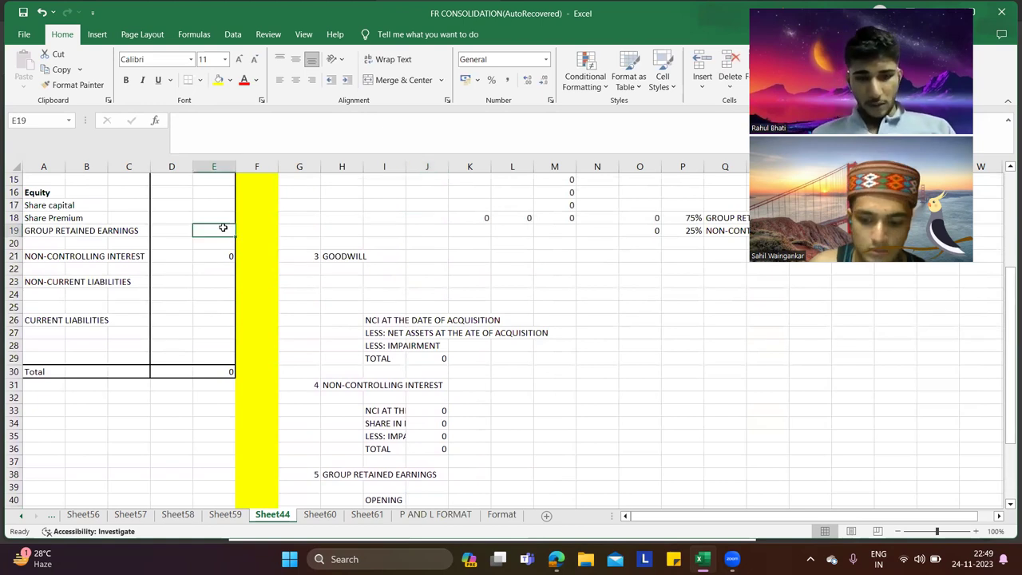
{"action": "type", "text": "="}
{"action": "scroll", "coordinate": [368, 269], "scroll_direction": "down", "scroll_amount": 6}
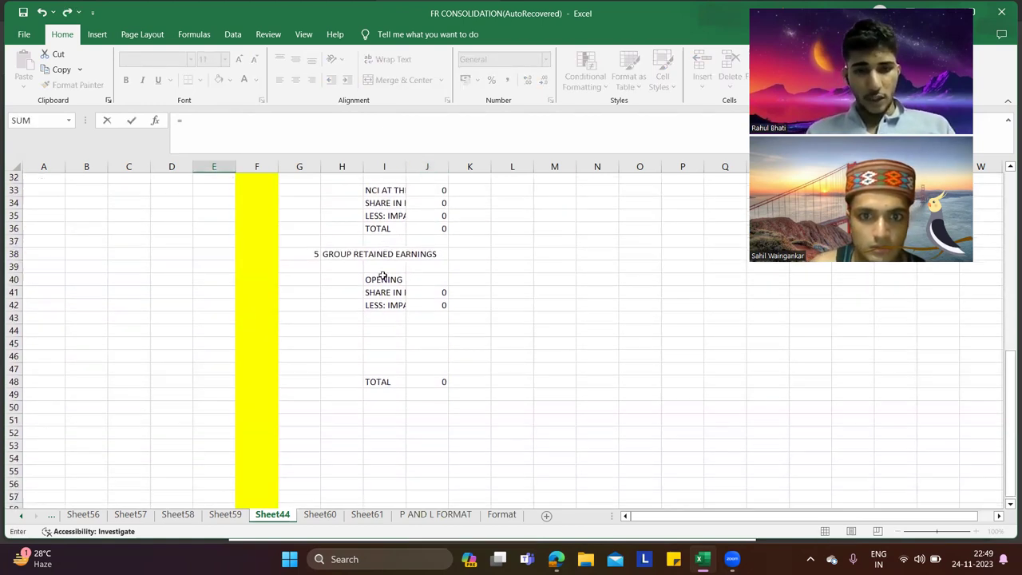
{"action": "left_click", "coordinate": [425, 371]}
{"action": "key", "text": "Return"}
Step: Enter the note number 6 in G50, below the group retained earnings note
{"action": "scroll", "coordinate": [424, 365], "scroll_direction": "up", "scroll_amount": 6}
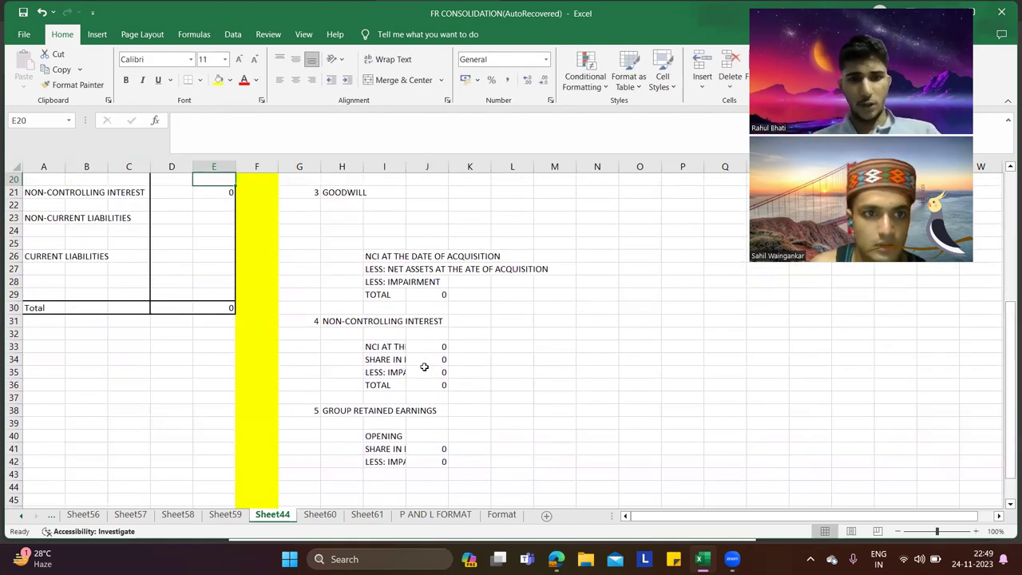
{"action": "scroll", "coordinate": [384, 313], "scroll_direction": "down", "scroll_amount": 1}
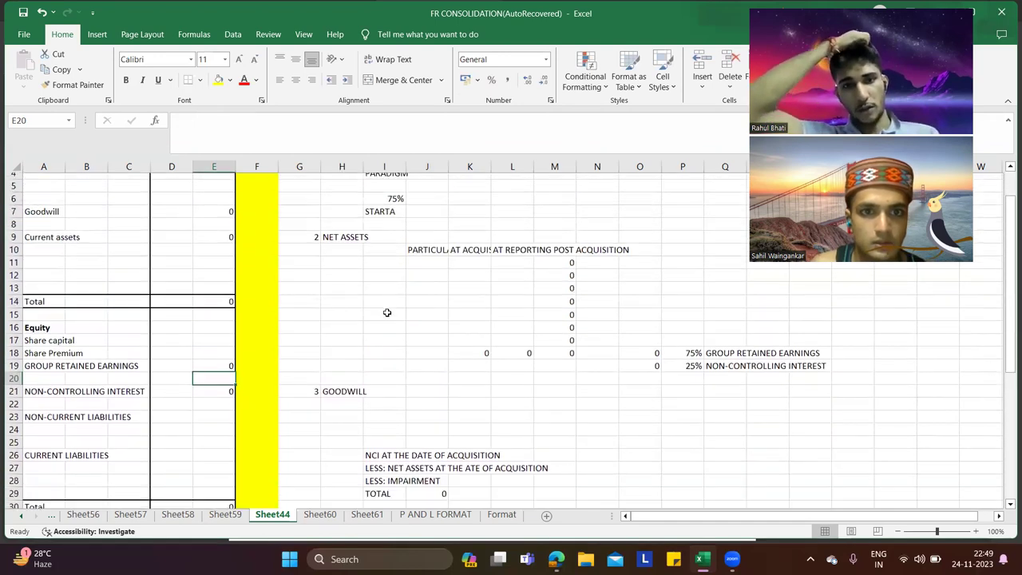
{"action": "scroll", "coordinate": [443, 309], "scroll_direction": "down", "scroll_amount": 8}
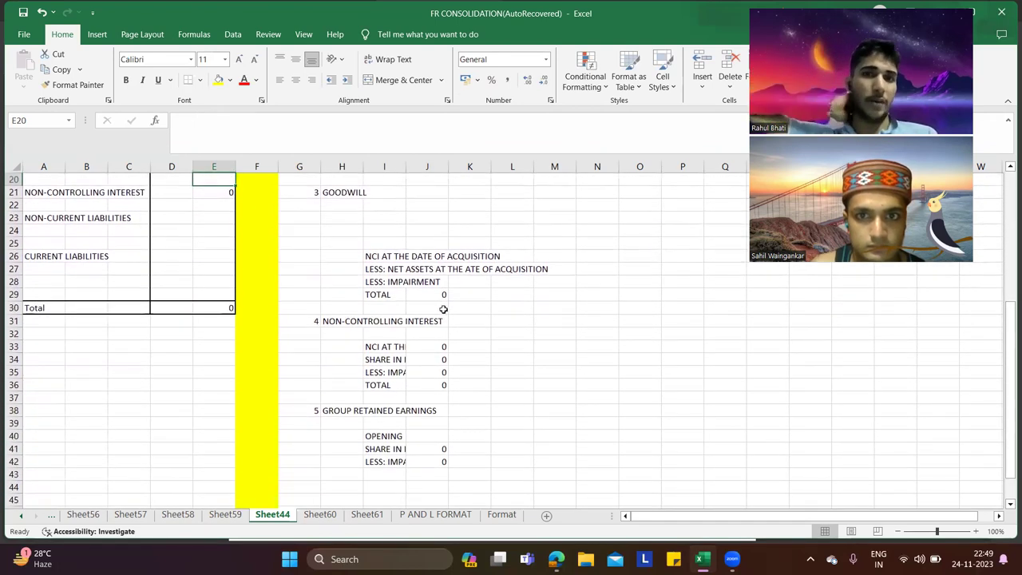
{"action": "left_click", "coordinate": [318, 448]}
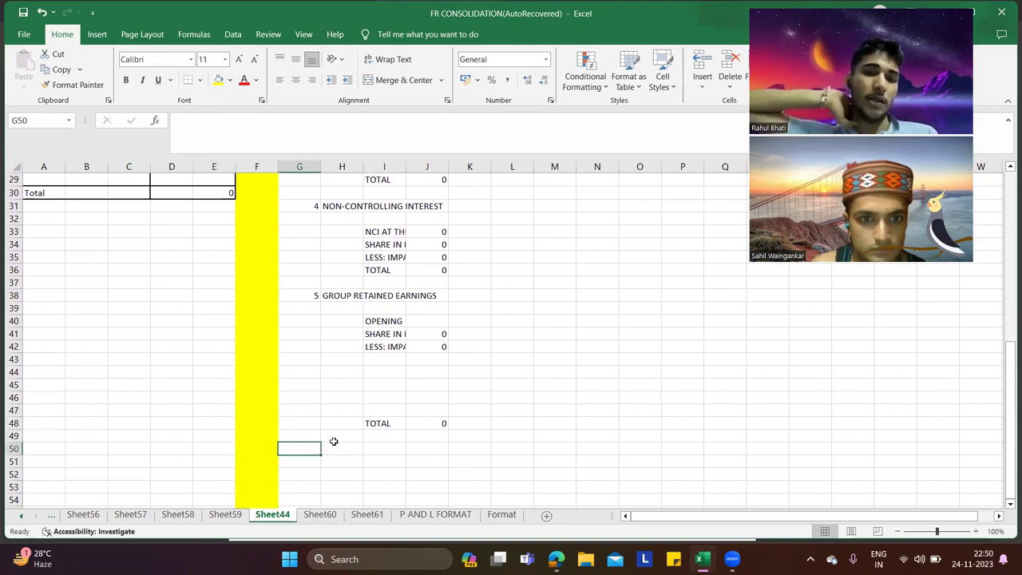
{"action": "type", "text": "6"}
{"action": "key", "text": "Tab"}
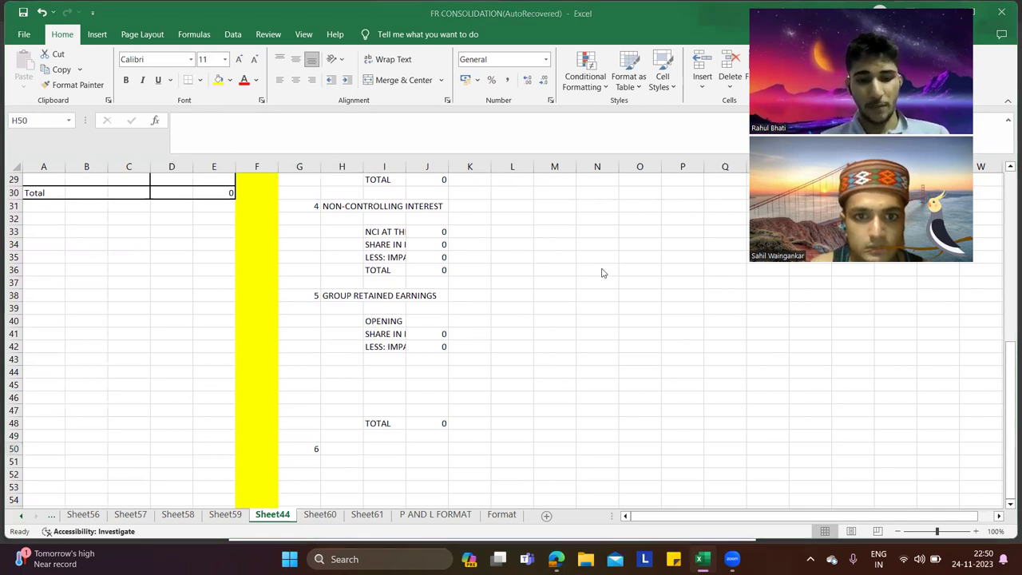
Step: Switch to the Kaplan exam kit PDF and highlight the reporting date, 31 March 20X3, in requirement (a) of question 425
{"action": "key", "text": "alt+Tab"}
{"action": "key", "text": "alt+Tab"}
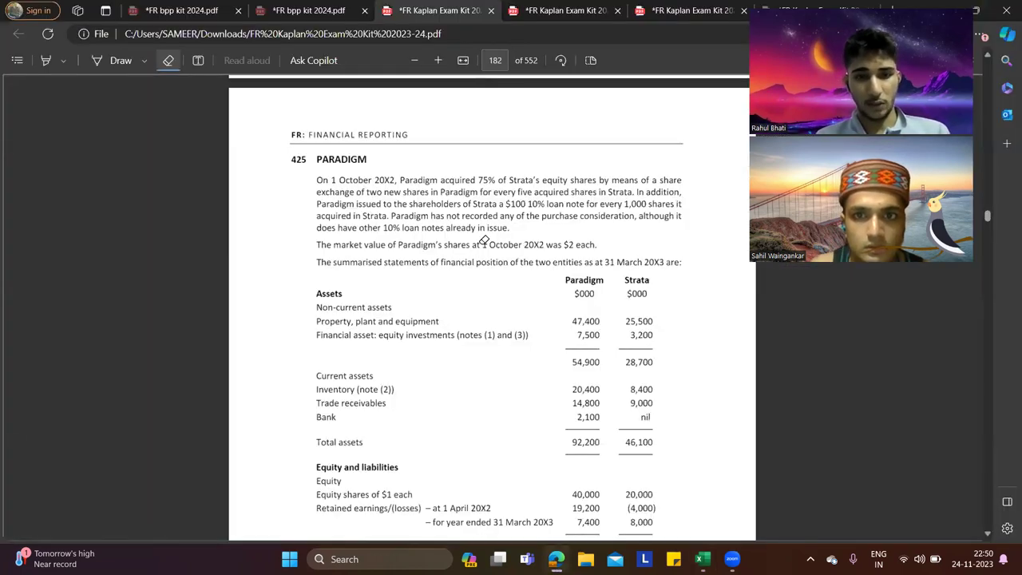
{"action": "scroll", "coordinate": [483, 239], "scroll_direction": "down", "scroll_amount": 1}
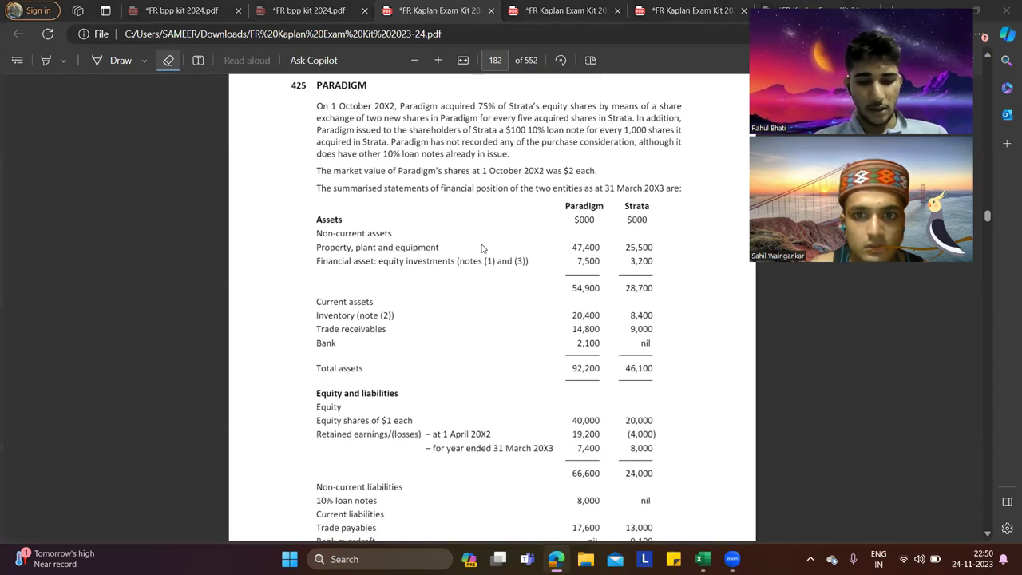
{"action": "key", "text": "alt+Tab"}
{"action": "key", "text": "alt+Tab"}
{"action": "scroll", "coordinate": [466, 259], "scroll_direction": "up", "scroll_amount": 2}
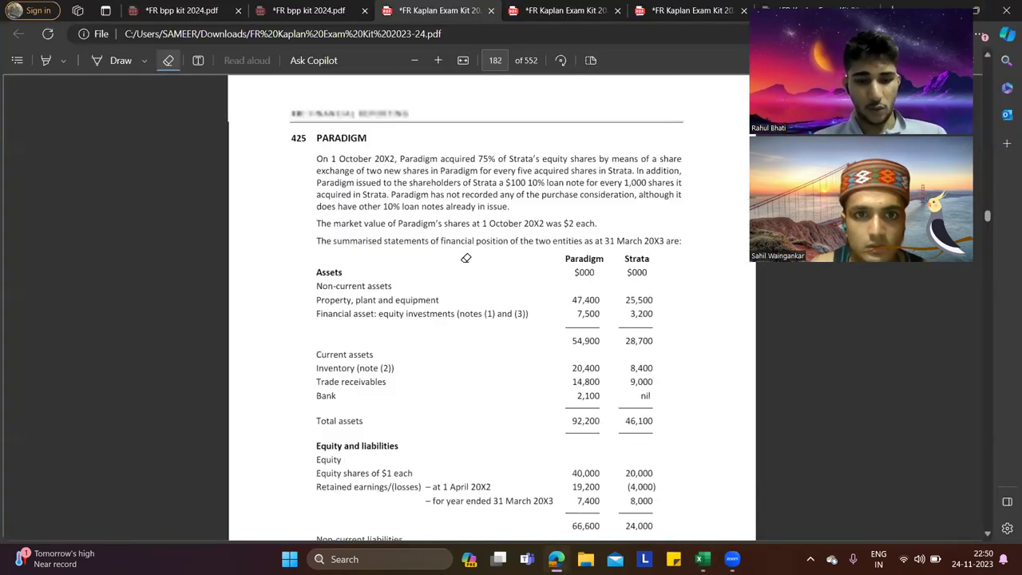
{"action": "scroll", "coordinate": [465, 259], "scroll_direction": "down", "scroll_amount": 8}
{"action": "scroll", "coordinate": [466, 259], "scroll_direction": "down", "scroll_amount": 3}
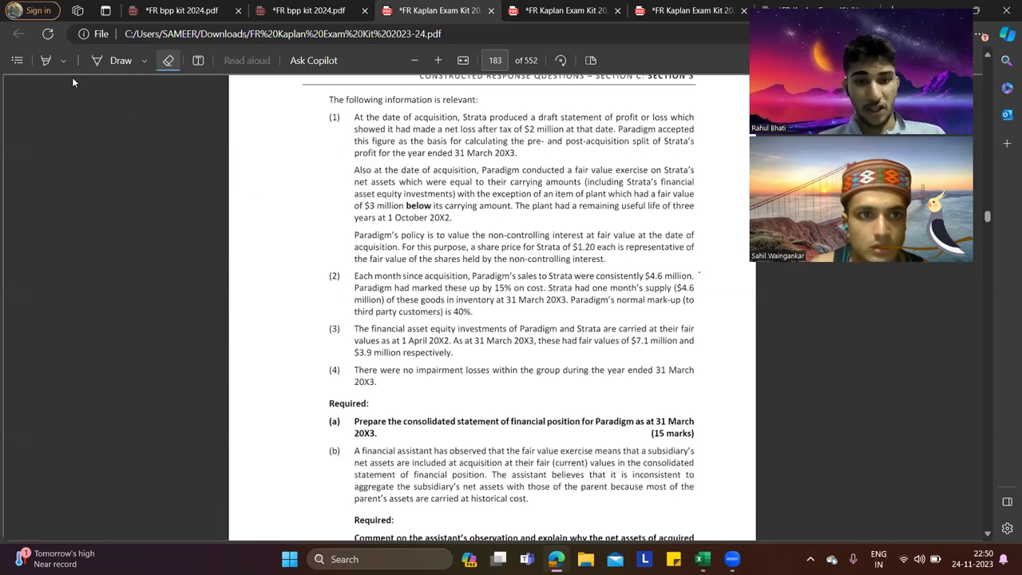
{"action": "left_click", "coordinate": [48, 62]}
{"action": "scroll", "coordinate": [491, 199], "scroll_direction": "down", "scroll_amount": 2}
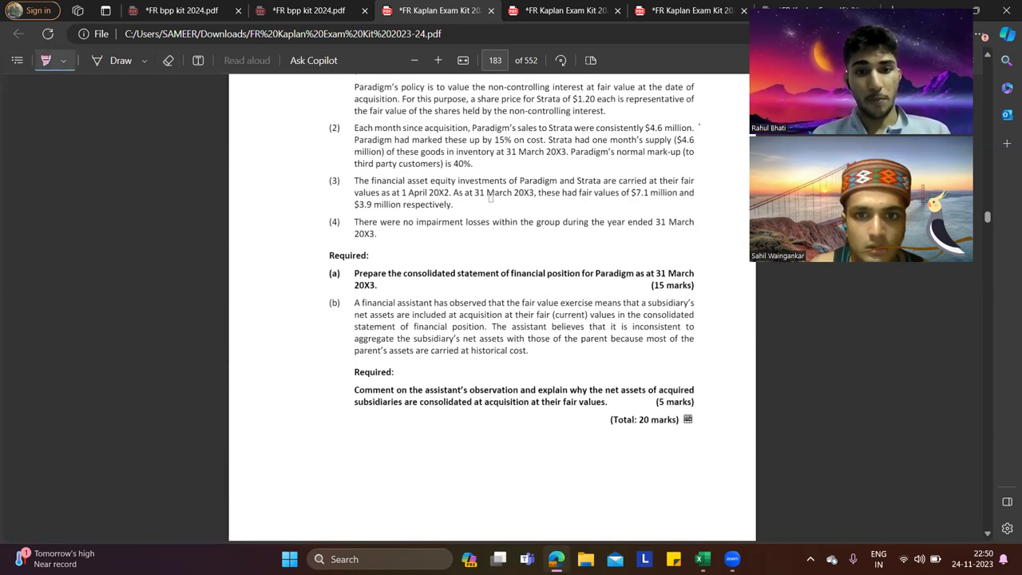
{"action": "left_click_drag", "start_coordinate": [356, 285], "coordinate": [375, 285]}
{"action": "left_click_drag", "start_coordinate": [721, 273], "coordinate": [647, 274]}
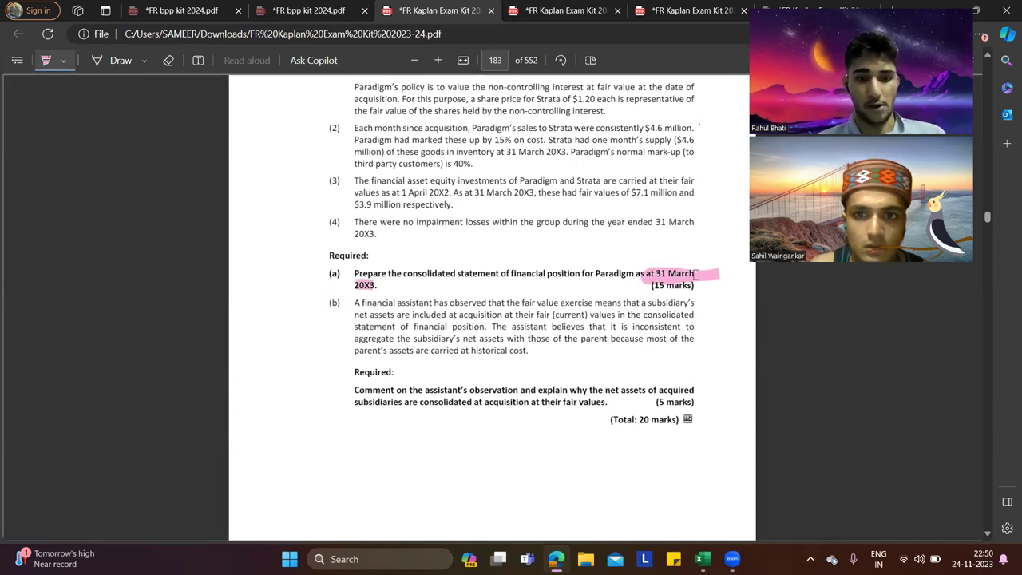
Step: Back in Excel, enter the acquisition date 01-10-2012 in J6, beside the 75% holding in the group structure note
{"action": "scroll", "coordinate": [583, 260], "scroll_direction": "up", "scroll_amount": 10}
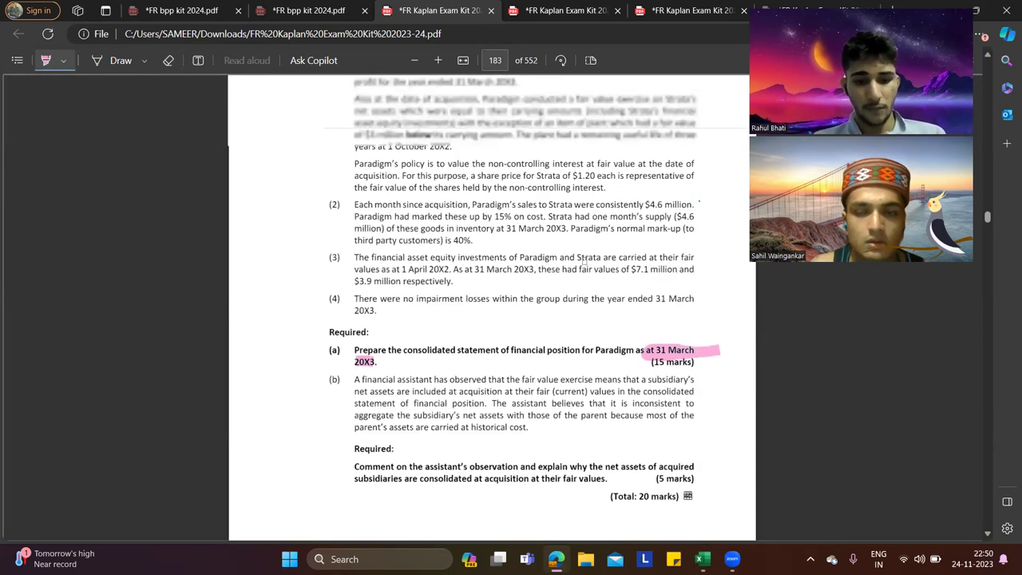
{"action": "key", "text": "alt+Tab"}
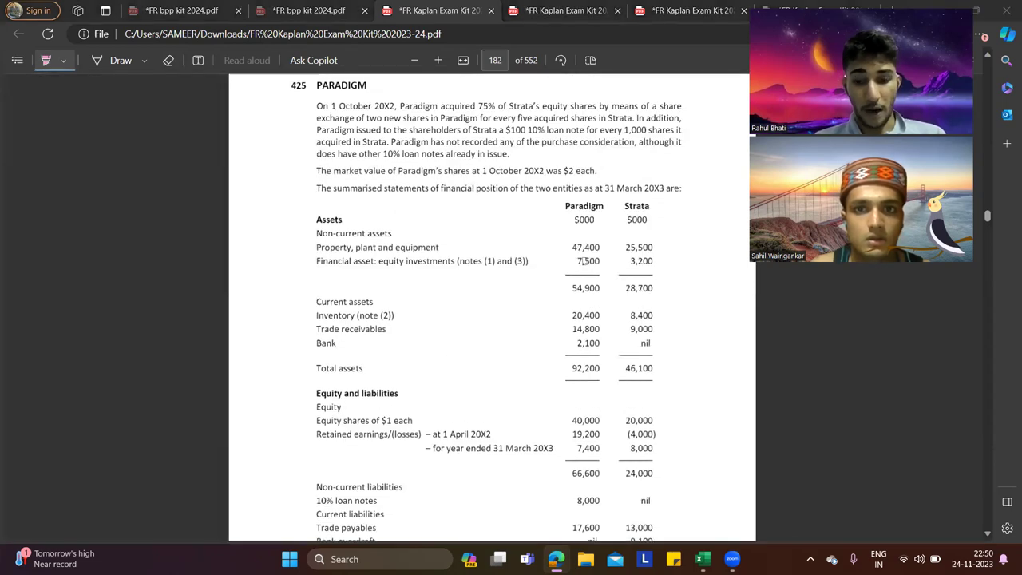
{"action": "scroll", "coordinate": [490, 264], "scroll_direction": "up", "scroll_amount": 9}
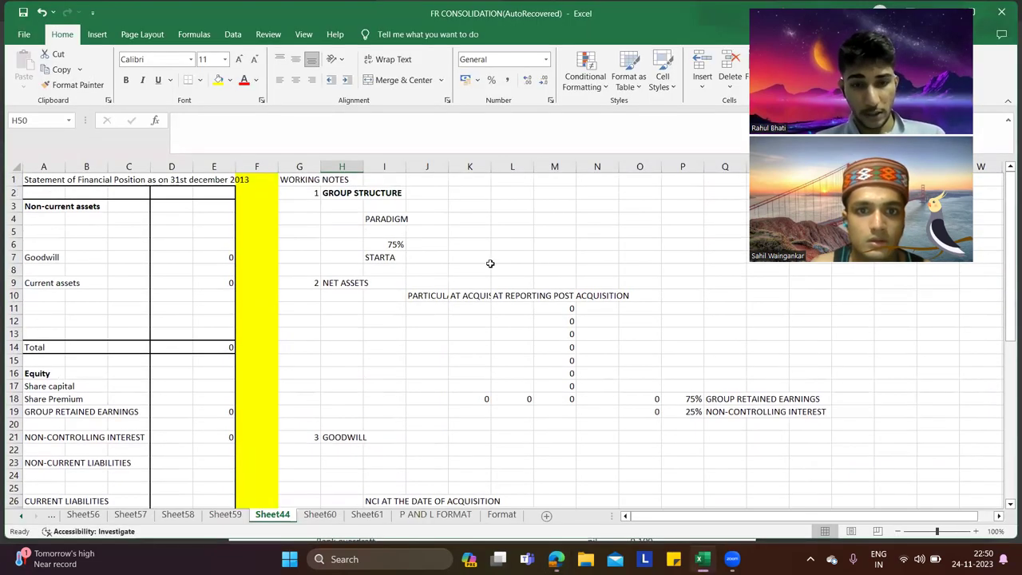
{"action": "left_click", "coordinate": [422, 245]}
{"action": "key", "text": "BackSpace"}
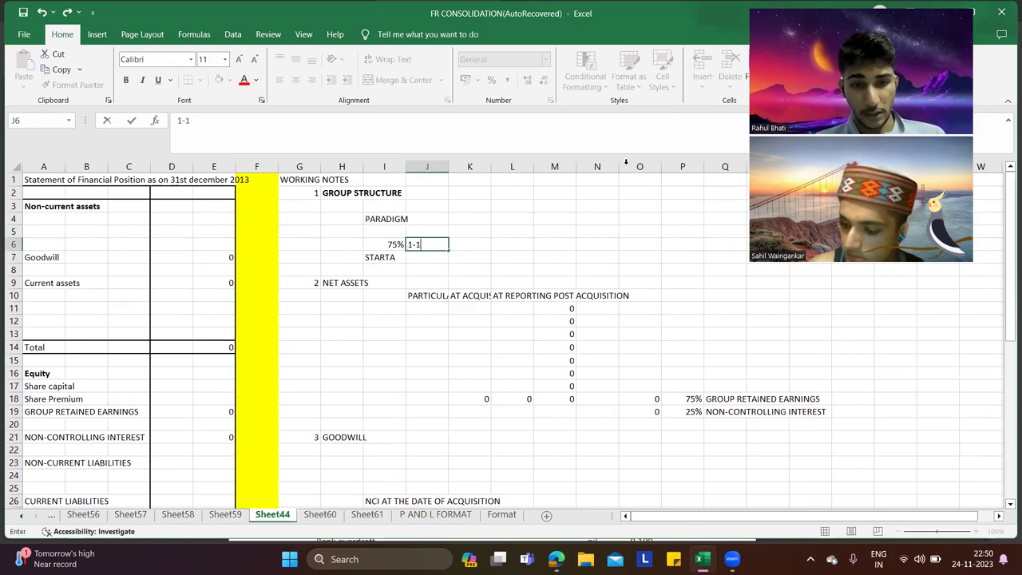
{"action": "key", "text": "alt+Tab"}
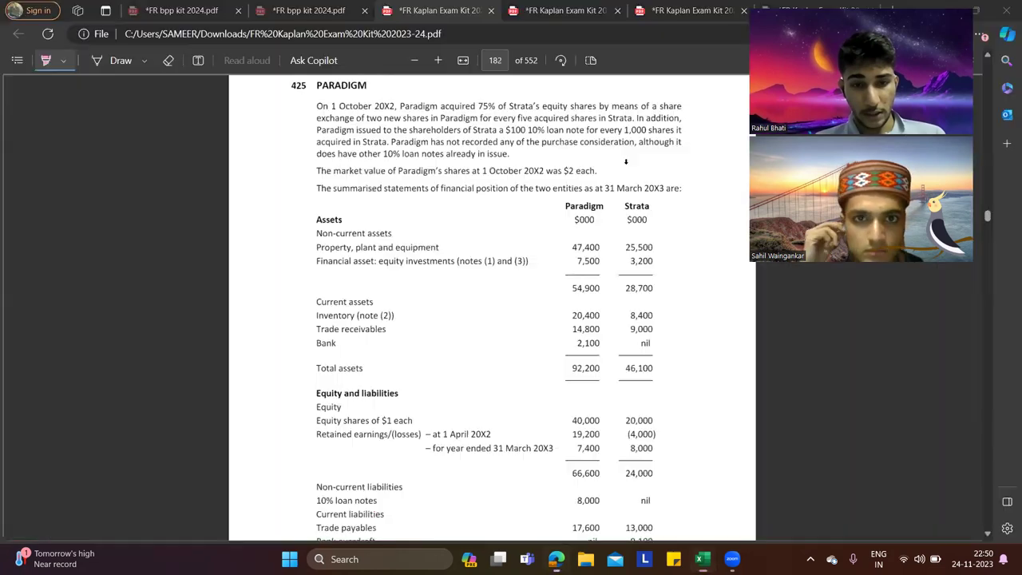
{"action": "key", "text": "alt+Tab"}
{"action": "key", "text": "Return"}
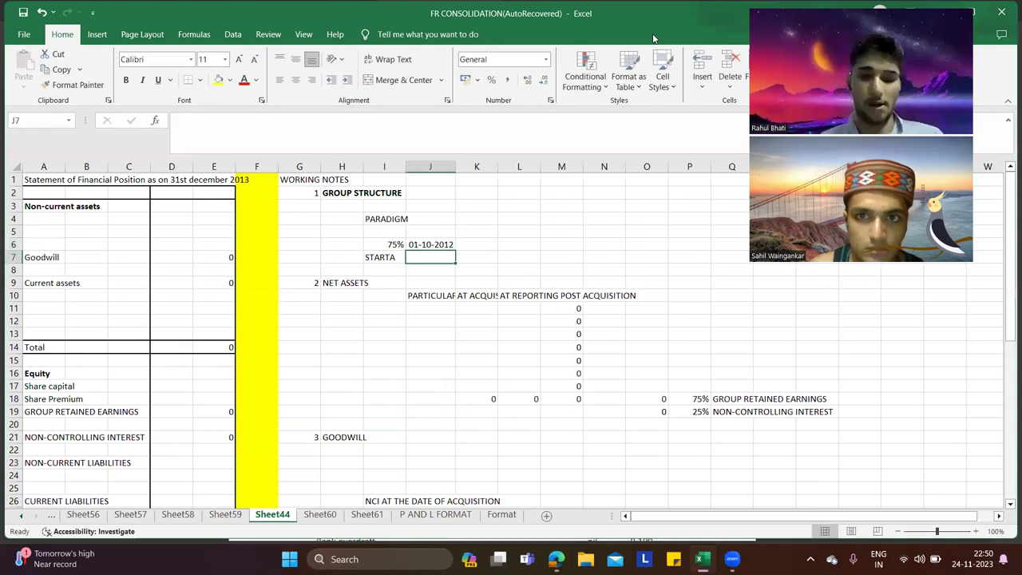
Step: Title note 6 SHARE EXCHANGE in H50, after rereading the purchase consideration terms in the question PDF
{"action": "scroll", "coordinate": [559, 282], "scroll_direction": "down", "scroll_amount": 10}
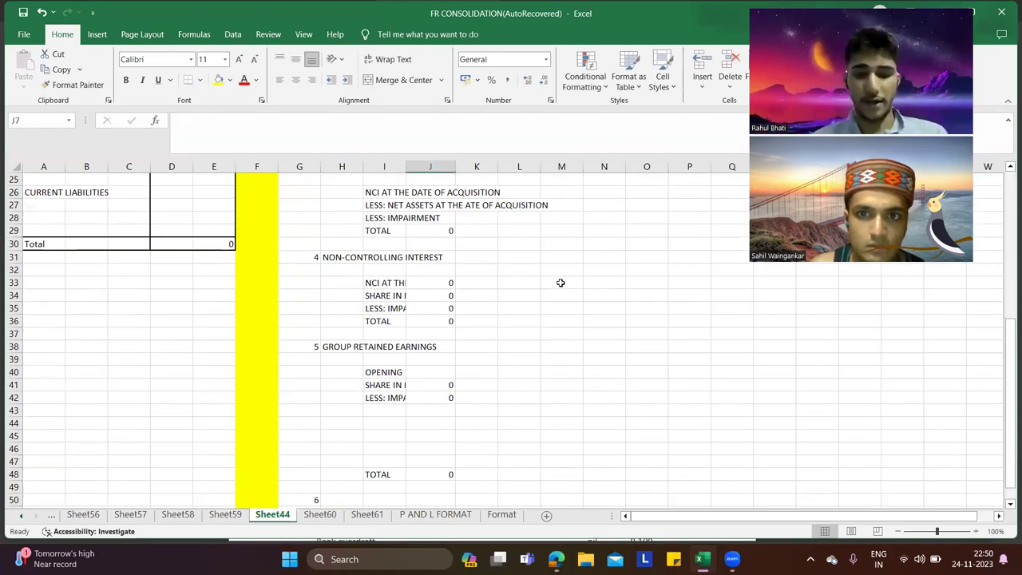
{"action": "left_click", "coordinate": [350, 420]}
{"action": "key", "text": "alt+Tab"}
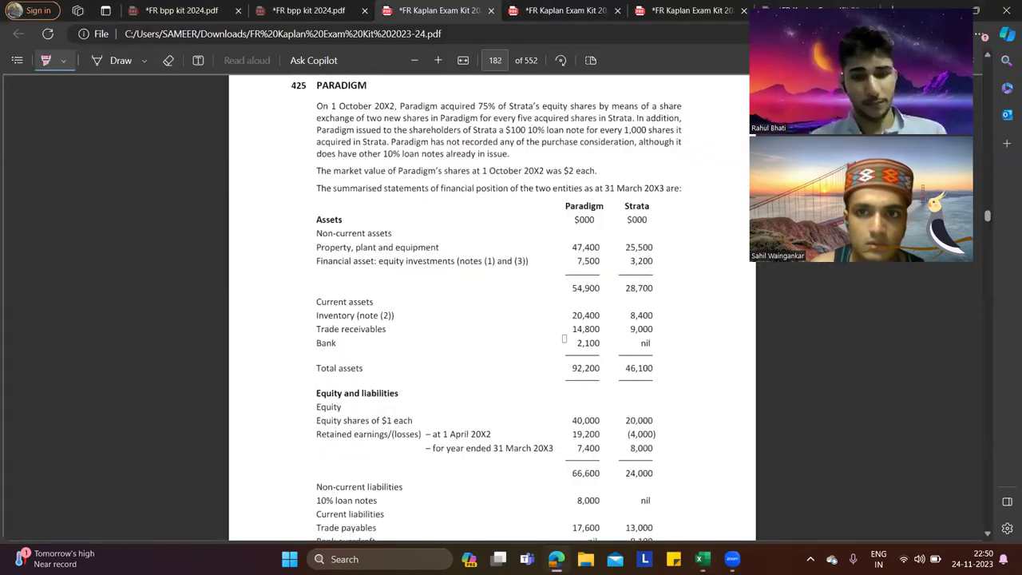
{"action": "scroll", "coordinate": [556, 301], "scroll_direction": "up", "scroll_amount": 1}
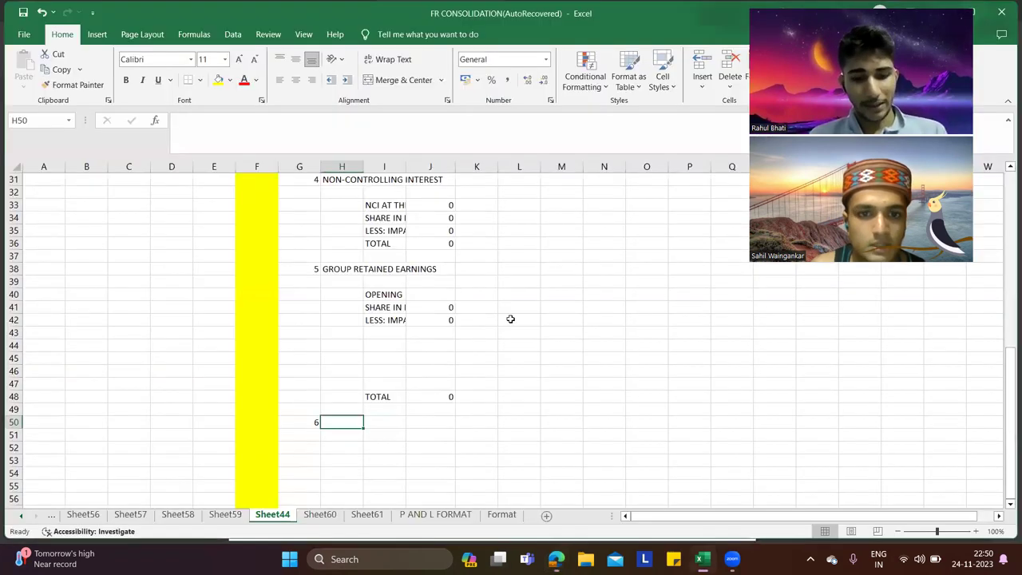
{"action": "scroll", "coordinate": [509, 317], "scroll_direction": "down", "scroll_amount": 2}
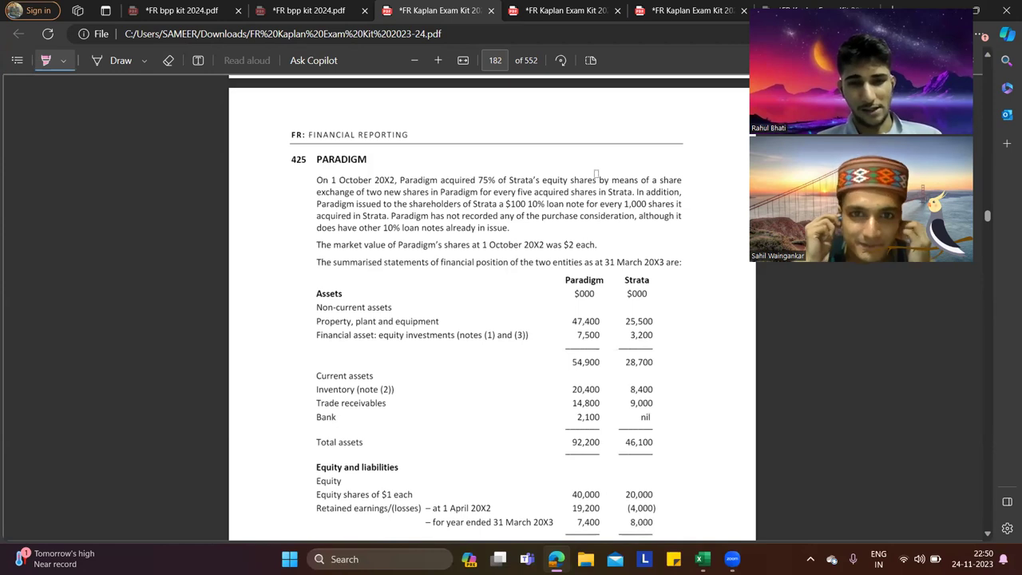
{"action": "key", "text": "alt+Tab"}
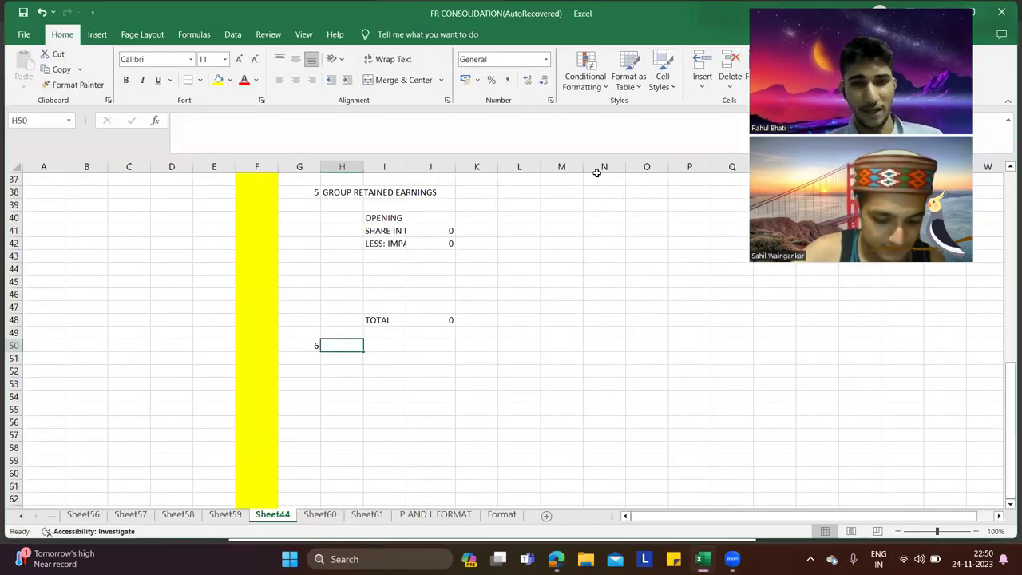
{"action": "type", "text": "SHARE EXCHANGE"}
{"action": "key", "text": "Return"}
{"action": "key", "text": "Return"}
Step: Add the column headings P in I52 and S in J52 for the share exchange working
{"action": "key", "text": "alt+Tab"}
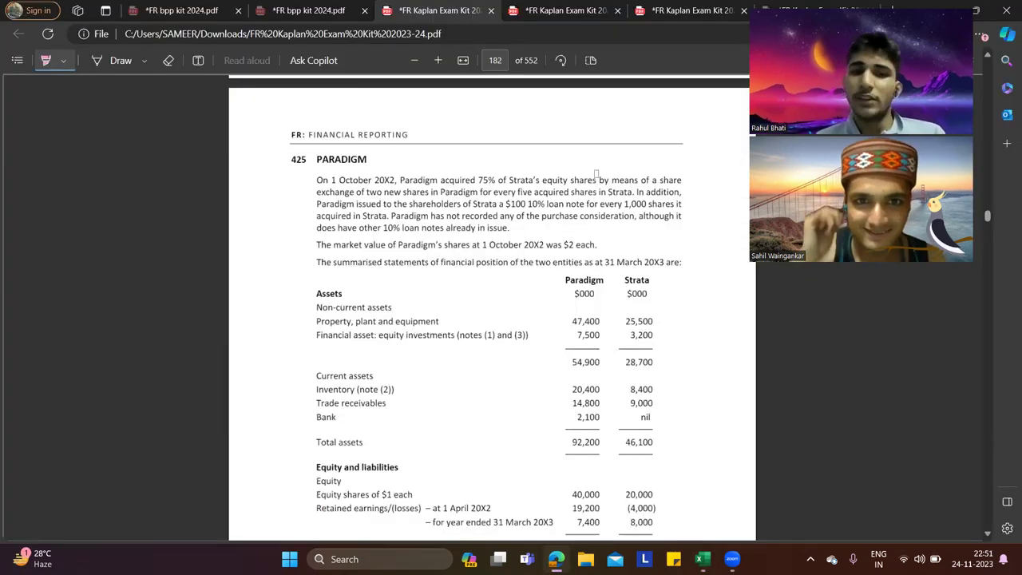
{"action": "key", "text": "alt+Tab"}
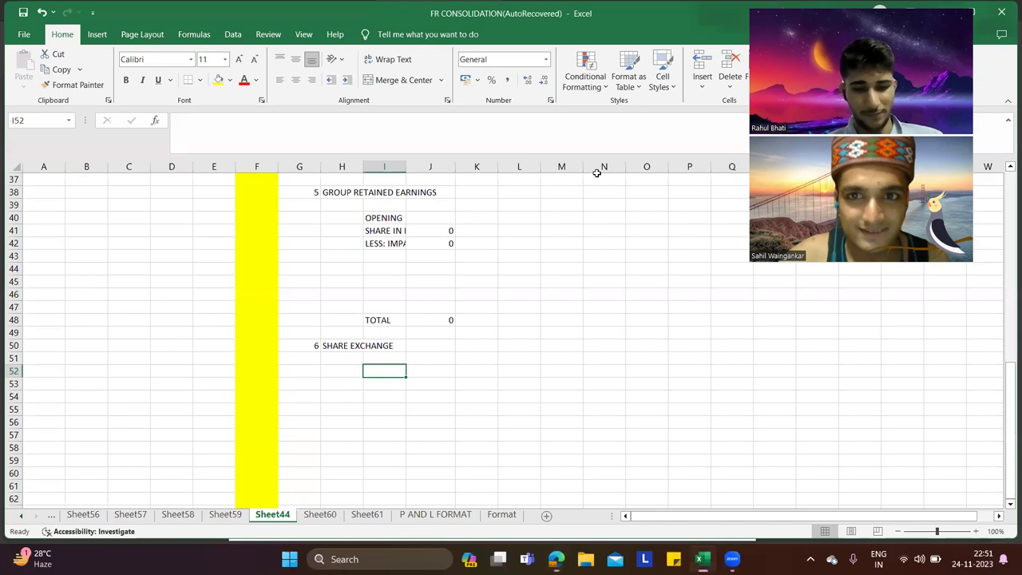
{"action": "type", "text": "P"}
{"action": "key", "text": "Tab"}
{"action": "type", "text": "S"}
{"action": "key", "text": "Return"}
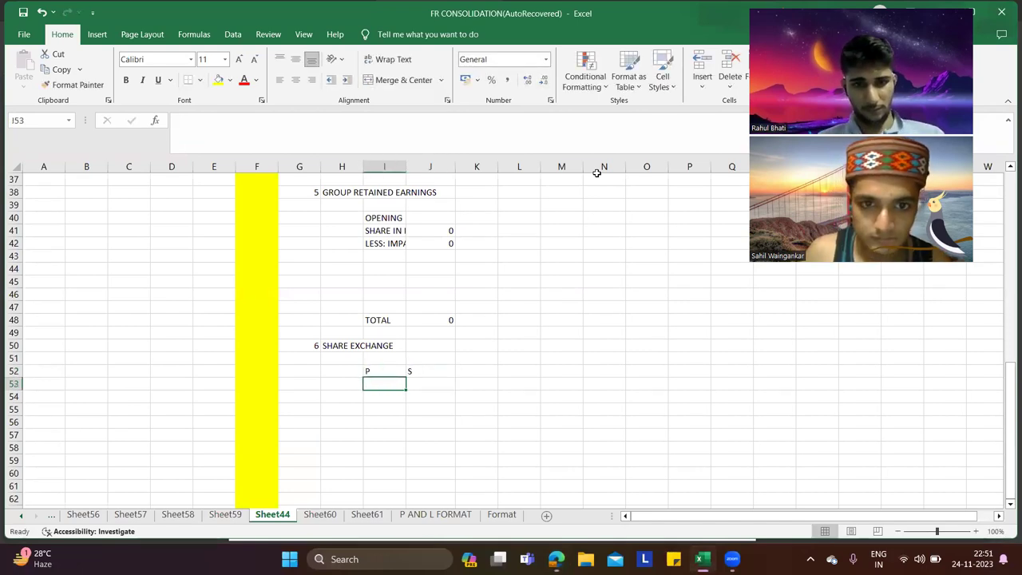
Step: Check the exchange terms in the PDF and enter the ratio as 2 under P in I53 and 5 under S in J53
{"action": "key", "text": "alt+Tab"}
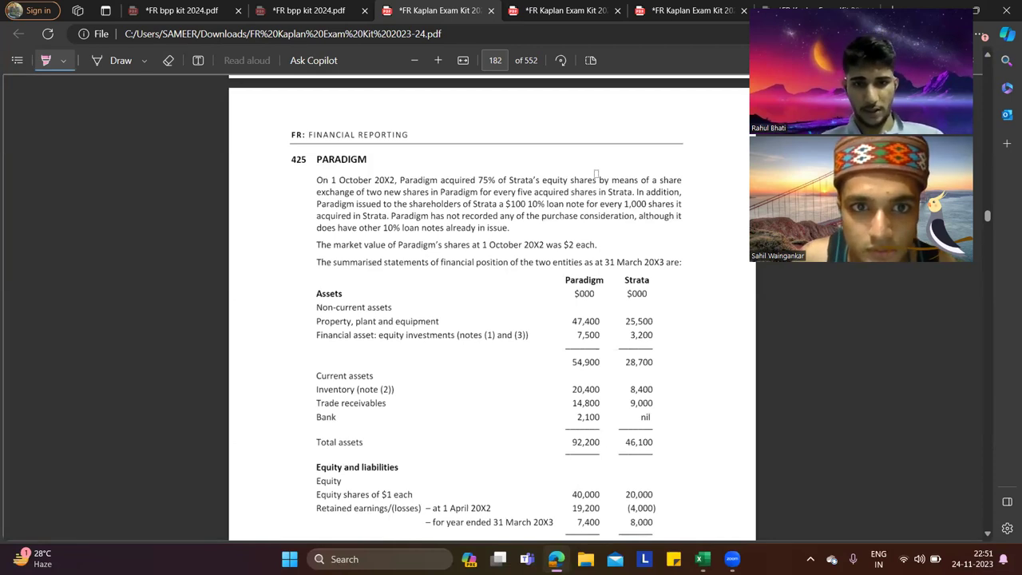
{"action": "key", "text": "alt+Tab"}
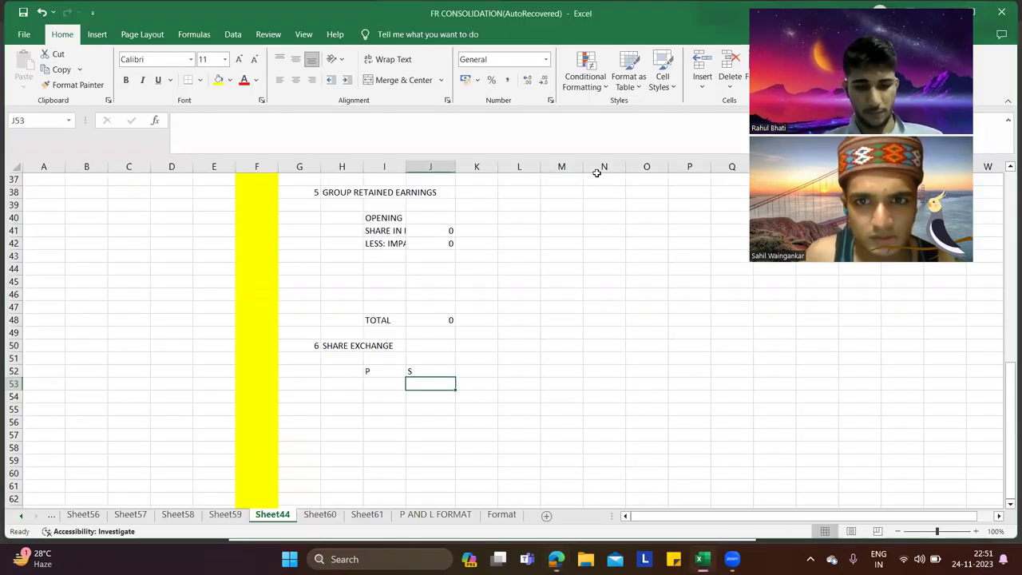
{"action": "type", "text": "5"}
{"action": "key", "text": "Left"}
{"action": "type", "text": "2"}
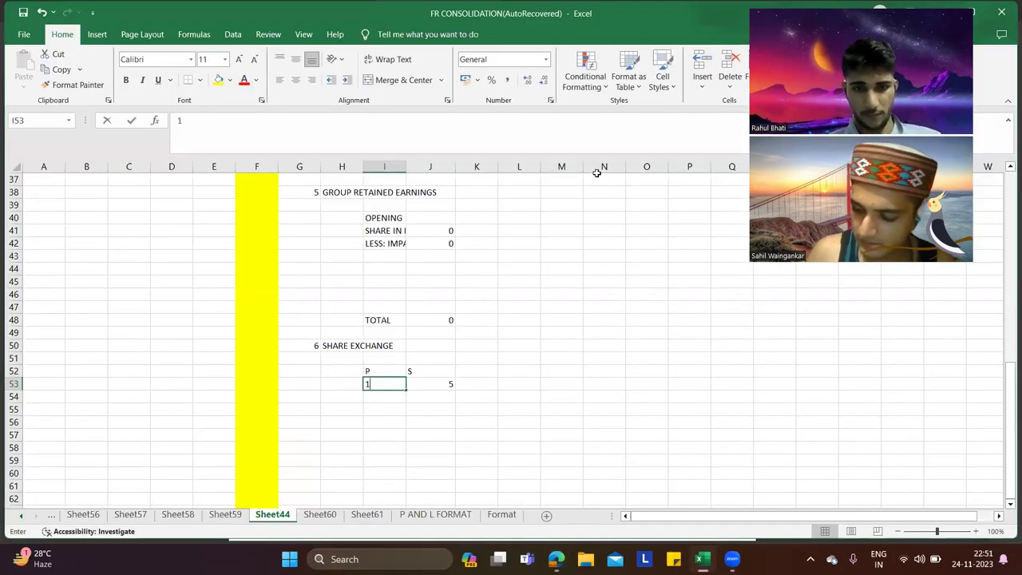
{"action": "key", "text": "Return"}
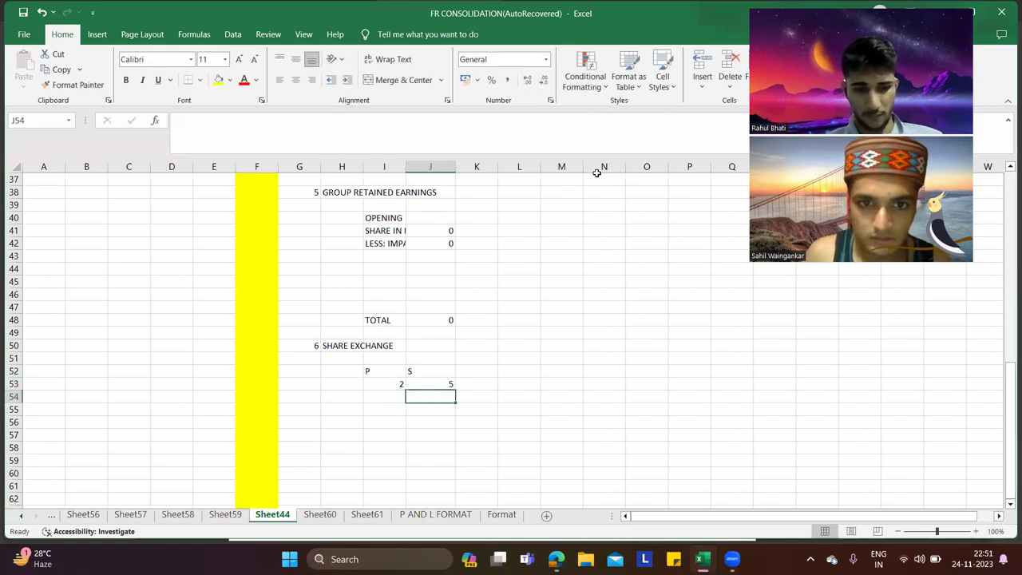
Step: Calculate the number of Strata shares acquired in J54 with =20000*.75, using the share capital from the question PDF
{"action": "key", "text": "alt+Tab"}
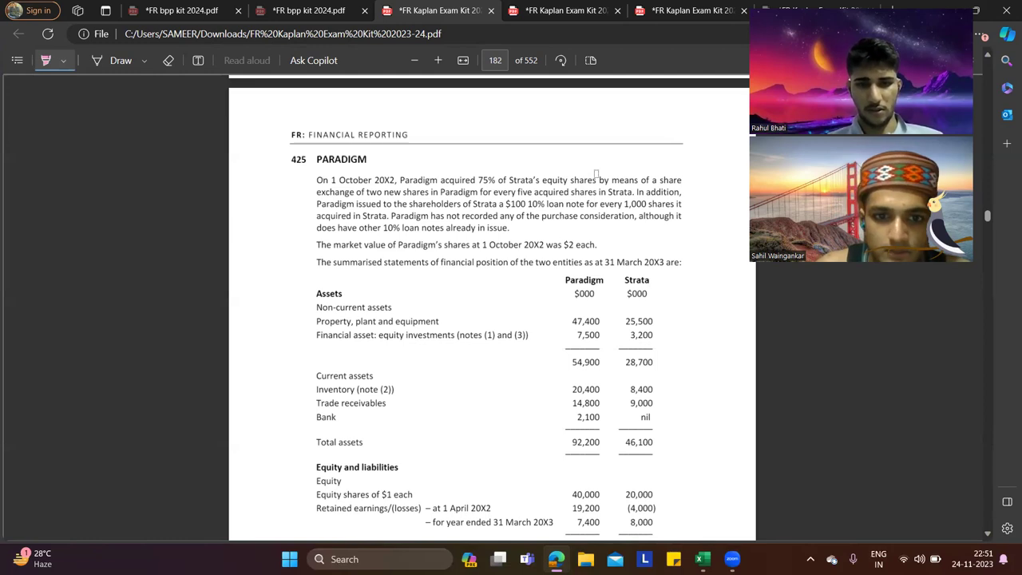
{"action": "key", "text": "alt+Tab"}
{"action": "type", "text": "="}
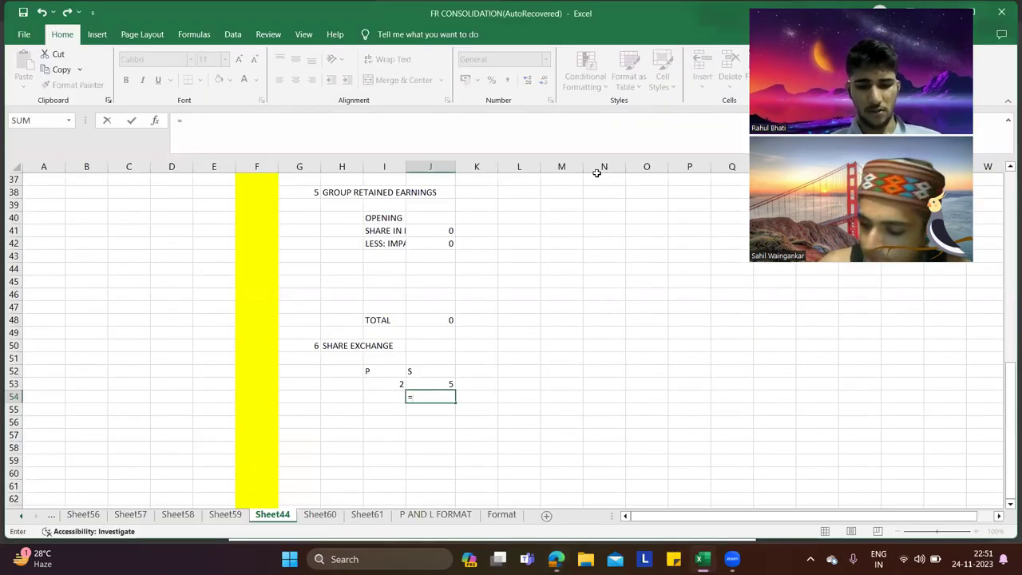
{"action": "type", "text": "20000*.75"}
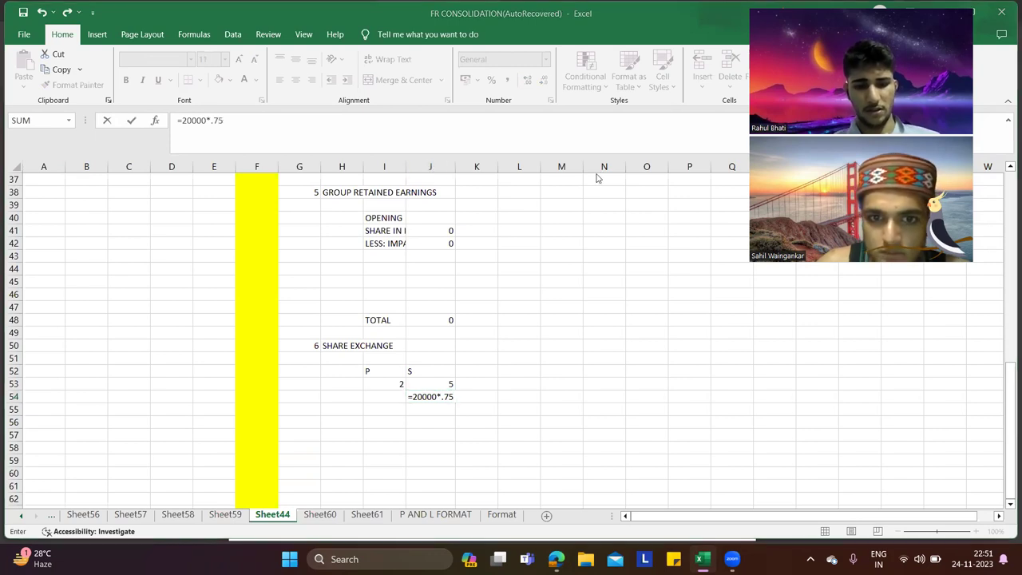
{"action": "key", "text": "alt+Tab"}
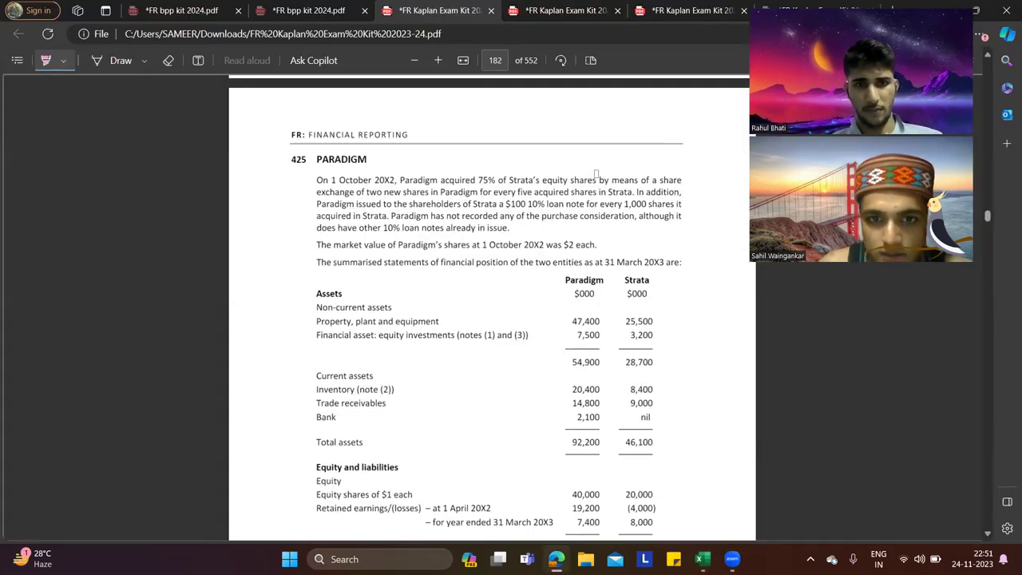
{"action": "key", "text": "alt+Tab"}
{"action": "key", "text": "alt+Tab"}
{"action": "key", "text": "alt+Tab"}
{"action": "key", "text": "Return"}
Step: Calculate the new Paradigm shares issued in I54 with =J54*I53/J53
{"action": "key", "text": "Up"}
{"action": "key", "text": "Left"}
{"action": "type", "text": "="}
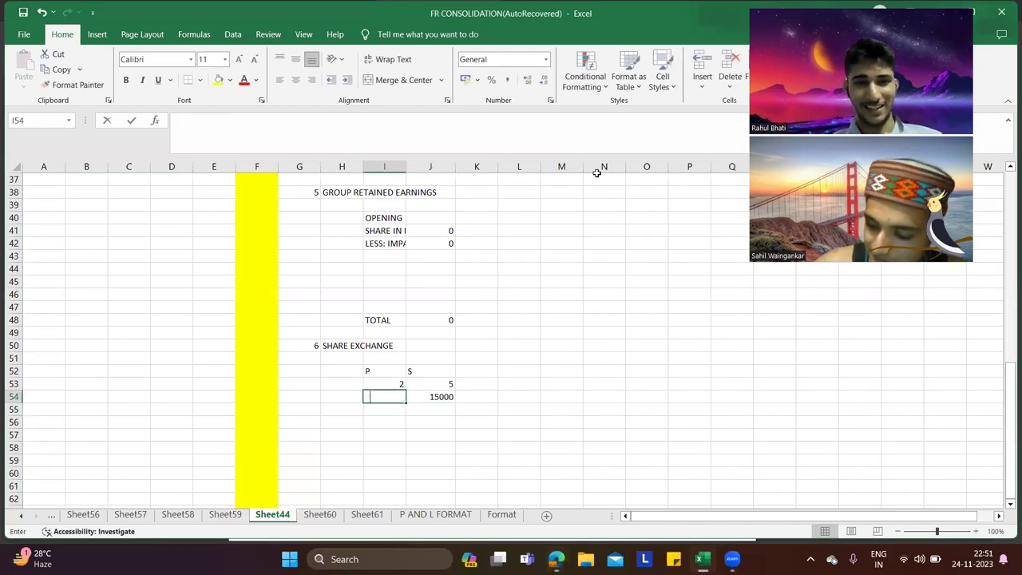
{"action": "key", "text": "Right"}
{"action": "type", "text": "*"}
{"action": "key", "text": "Up"}
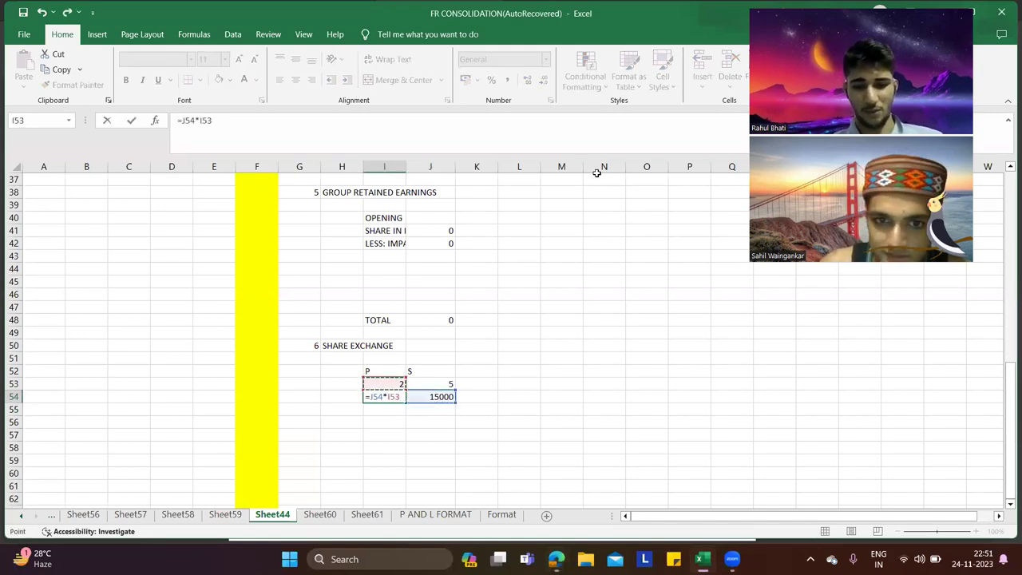
{"action": "type", "text": "/"}
{"action": "key", "text": "Up"}
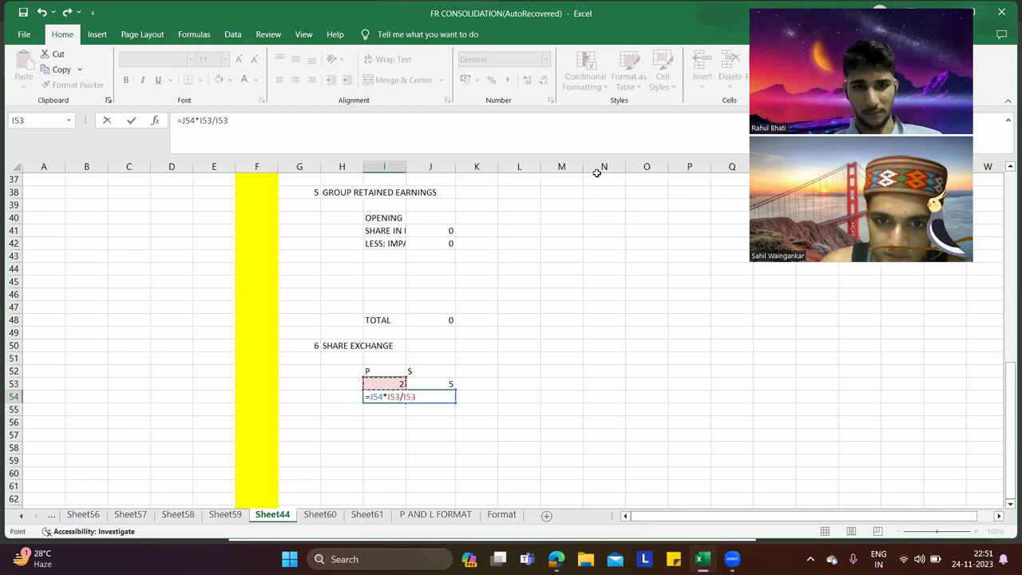
{"action": "key", "text": "Right"}
{"action": "key", "text": "Return"}
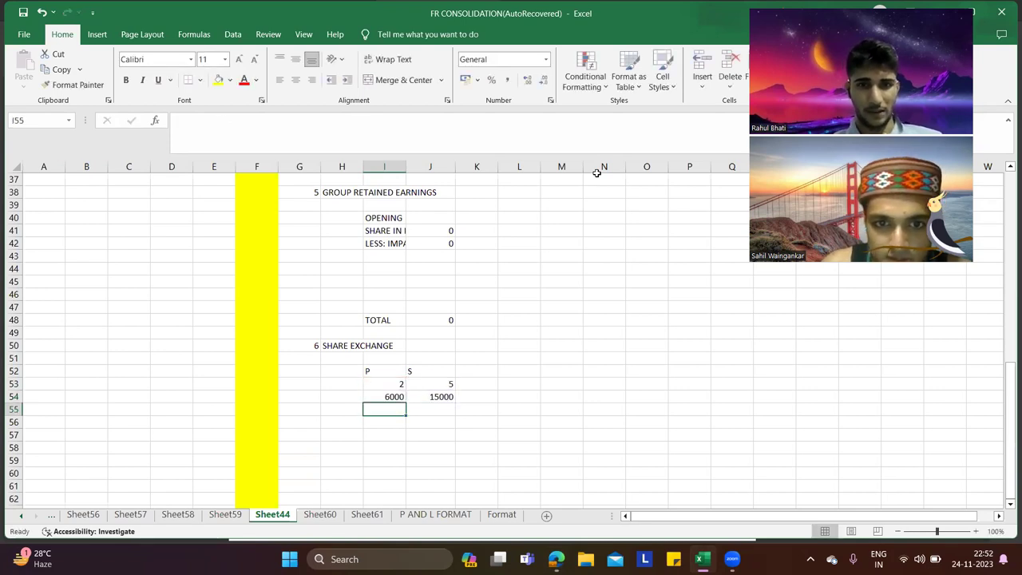
Step: Link I56 to the number of Paradigm shares issued with =I54
{"action": "left_click", "coordinate": [384, 421]}
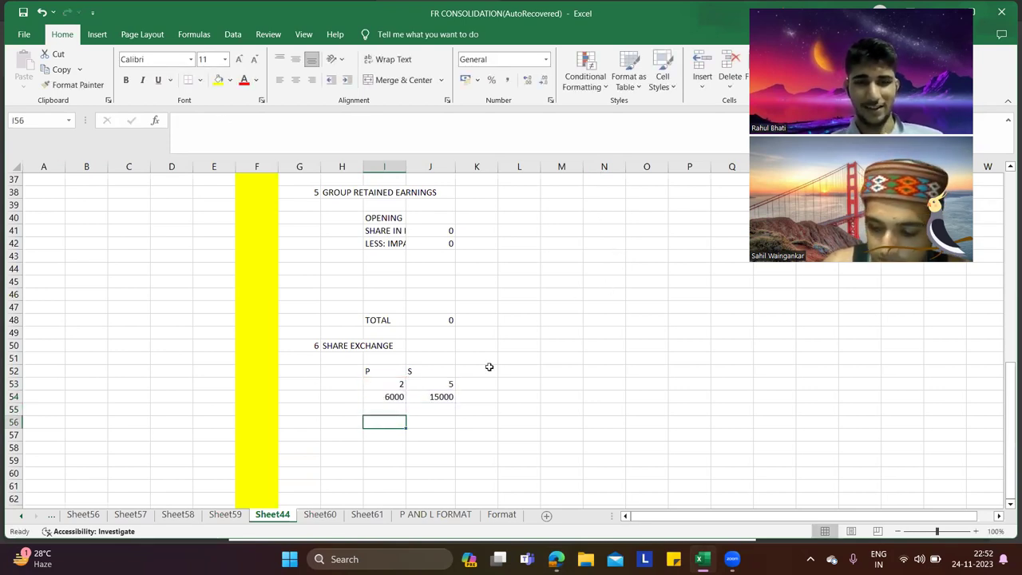
{"action": "type", "text": "="}
{"action": "key", "text": "Up"}
{"action": "key", "text": "Up"}
{"action": "key", "text": "Return"}
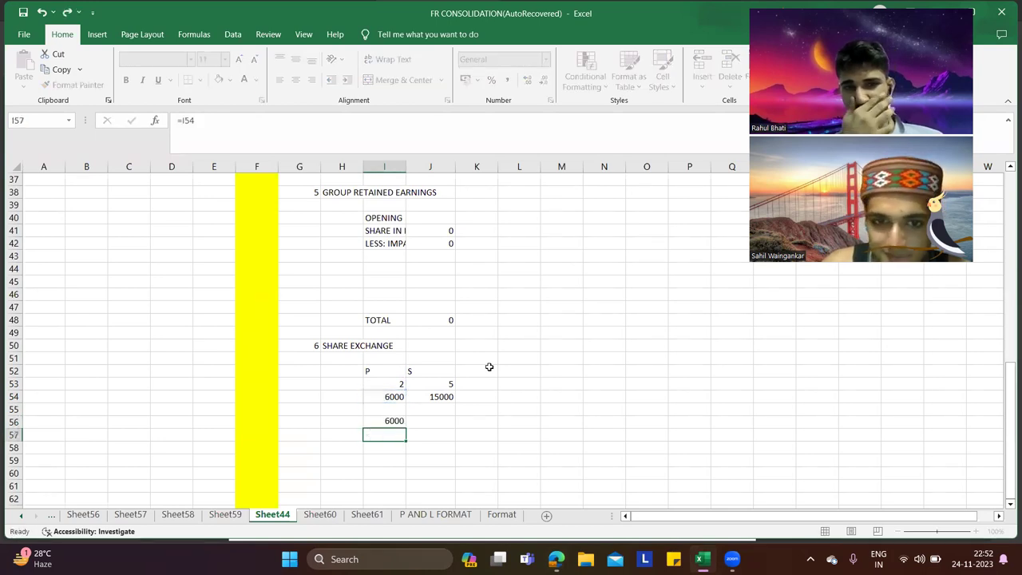
{"action": "key", "text": "Right"}
{"action": "key", "text": "Down"}
{"action": "key", "text": "Left"}
{"action": "key", "text": "Left"}
{"action": "key", "text": "Left"}
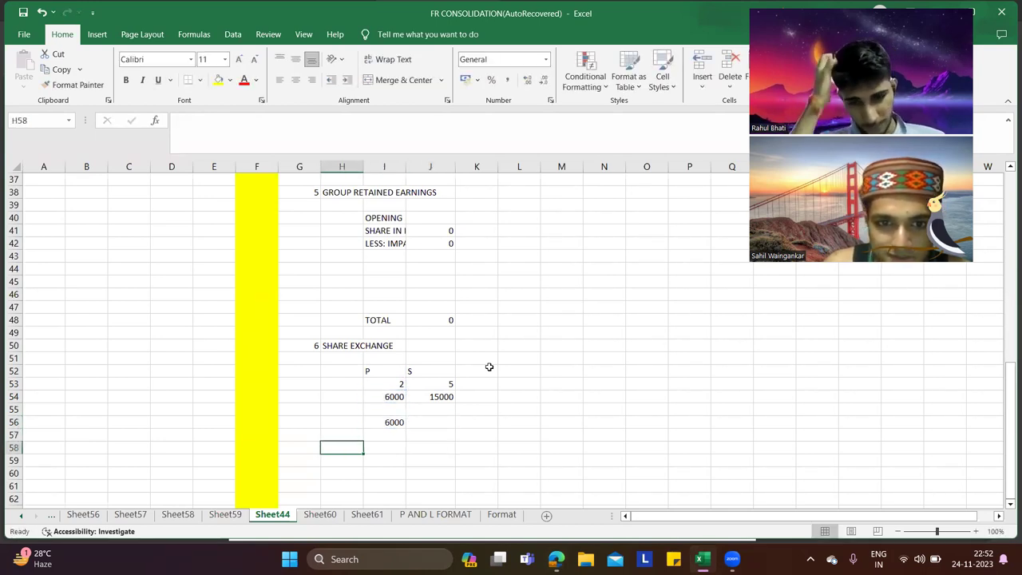
Step: Add note number 7 in G58 with the heading LOAN NOTES in H58
{"action": "type", "text": "7"}
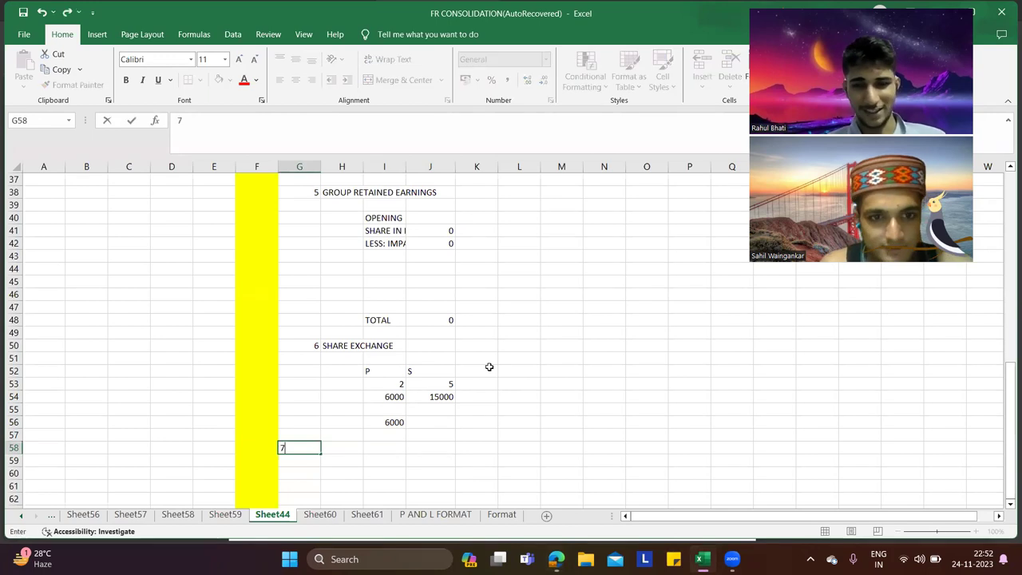
{"action": "key", "text": "Right"}
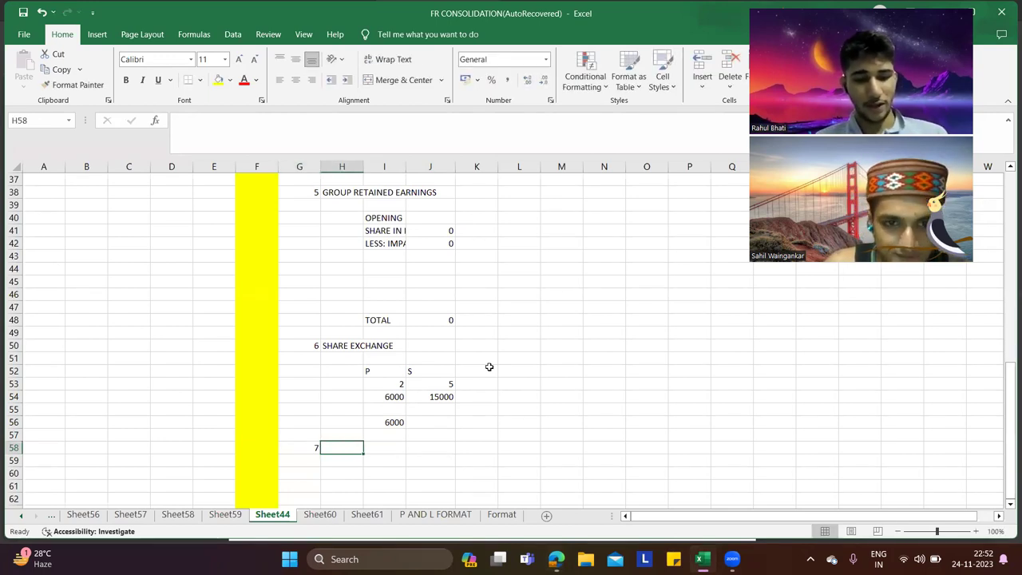
{"action": "type", "text": "LOAN NOTES"}
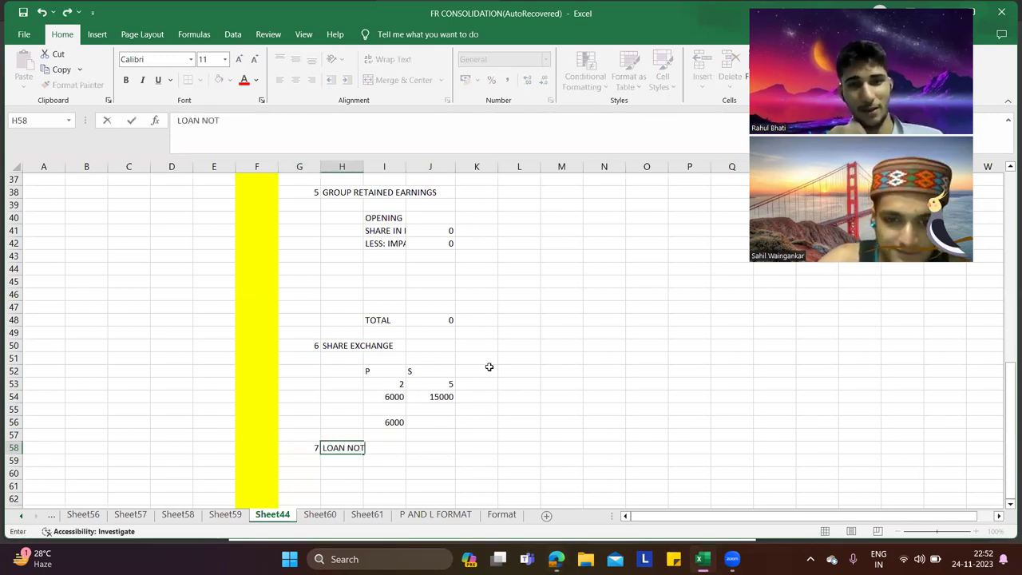
{"action": "key", "text": "ctrl+Return"}
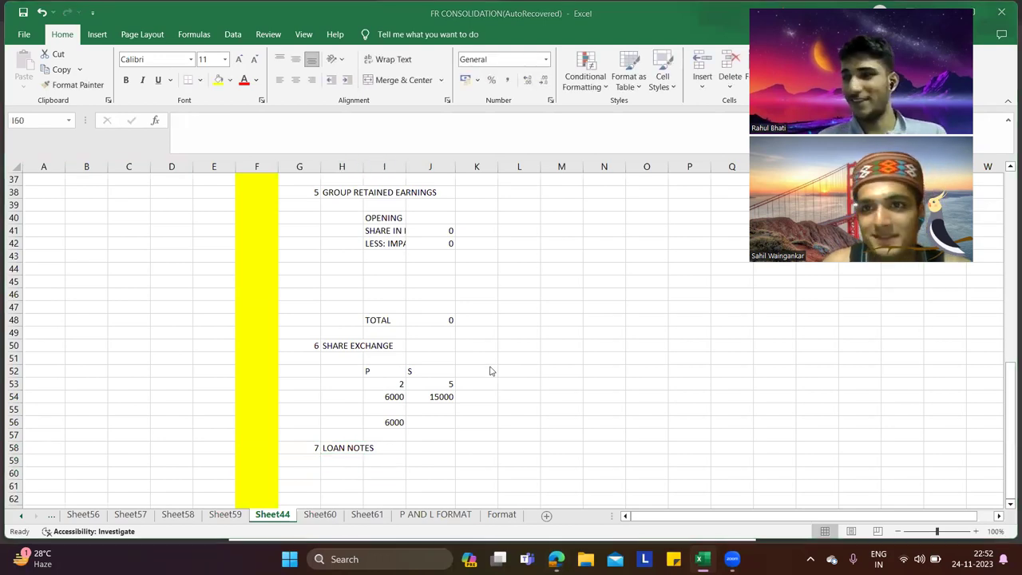
Step: Check the loan note terms in the question PDF and enter 100 in I60 and 1000 in J60
{"action": "key", "text": "alt+Tab"}
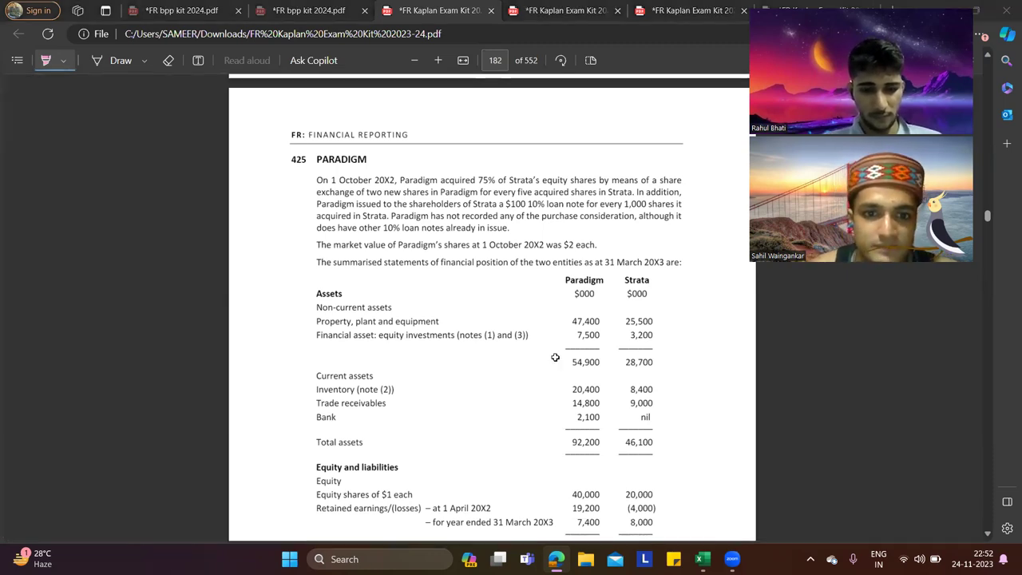
{"action": "key", "text": "alt+Tab"}
{"action": "type", "text": "100"}
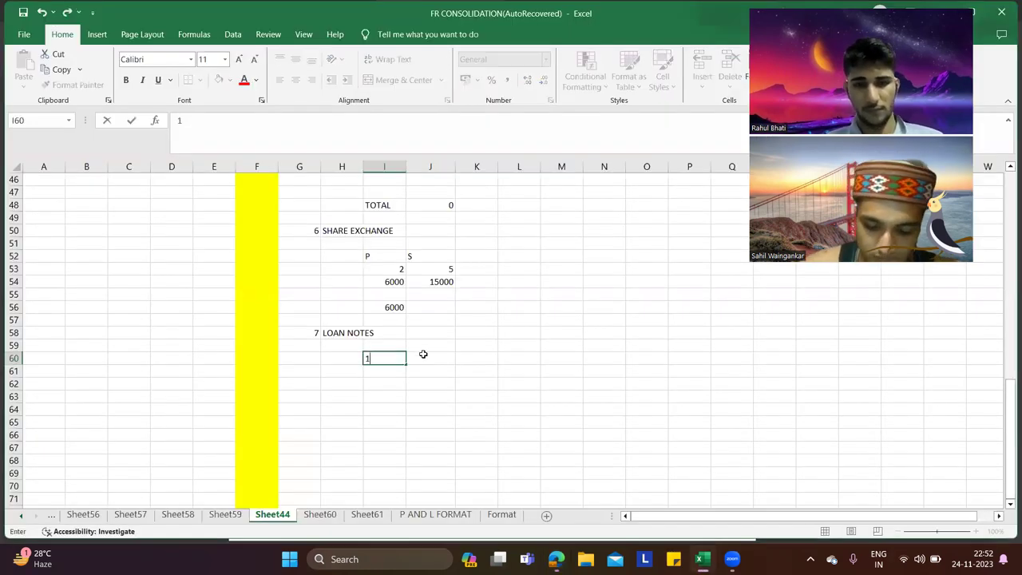
{"action": "left_click", "coordinate": [423, 354]}
{"action": "type", "text": "1000"}
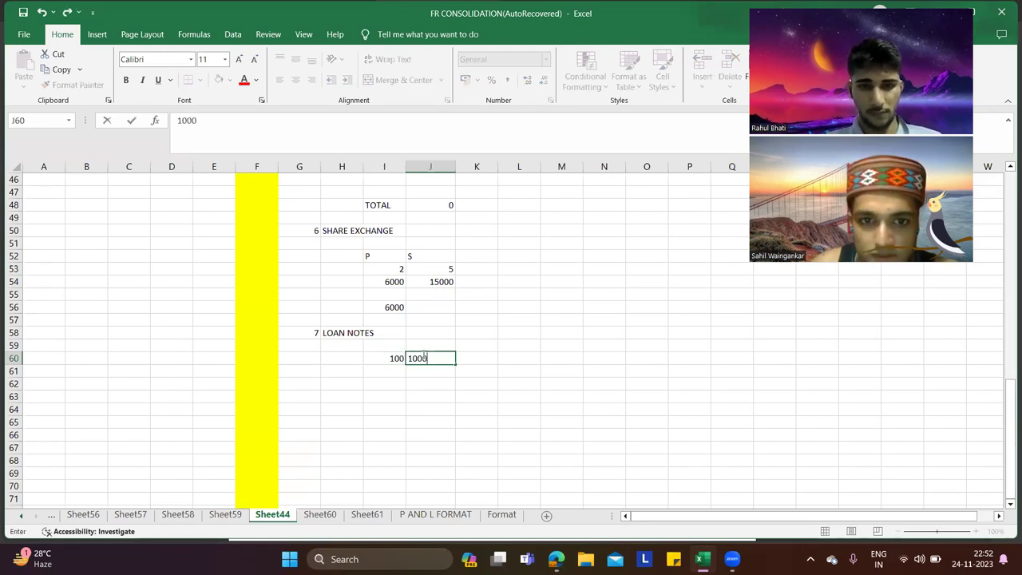
{"action": "key", "text": "Return"}
Step: Convert the Strata shares acquired from thousands to full units in J61 with =J54*1000
{"action": "key", "text": "alt+Tab"}
{"action": "key", "text": "alt+Tab"}
{"action": "type", "text": "="}
{"action": "key", "text": "Up"}
{"action": "key", "text": "Up"}
{"action": "key", "text": "Up"}
{"action": "key", "text": "Up"}
{"action": "key", "text": "Up"}
{"action": "key", "text": "Up"}
{"action": "key", "text": "Up"}
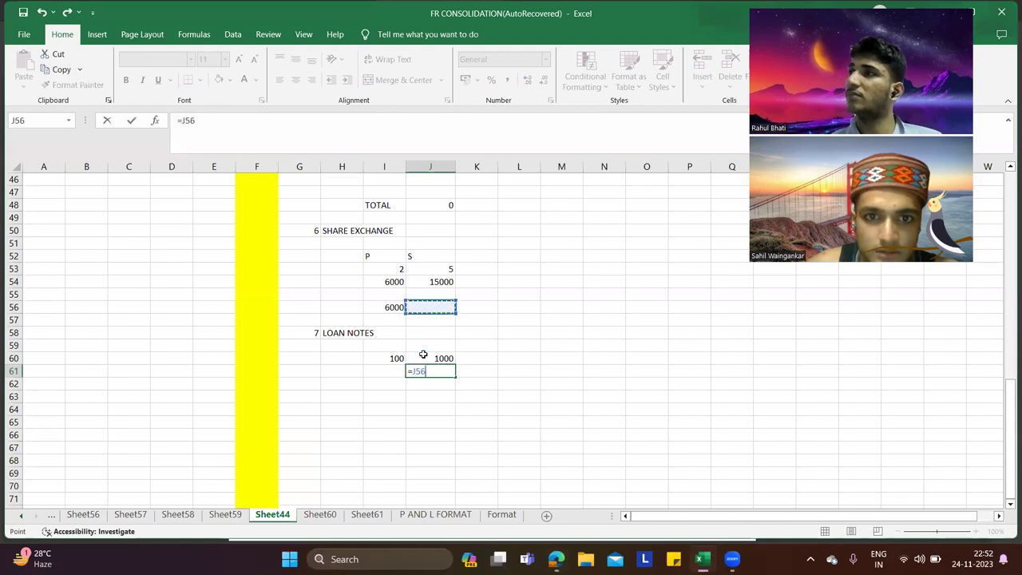
{"action": "type", "text": "*1000"}
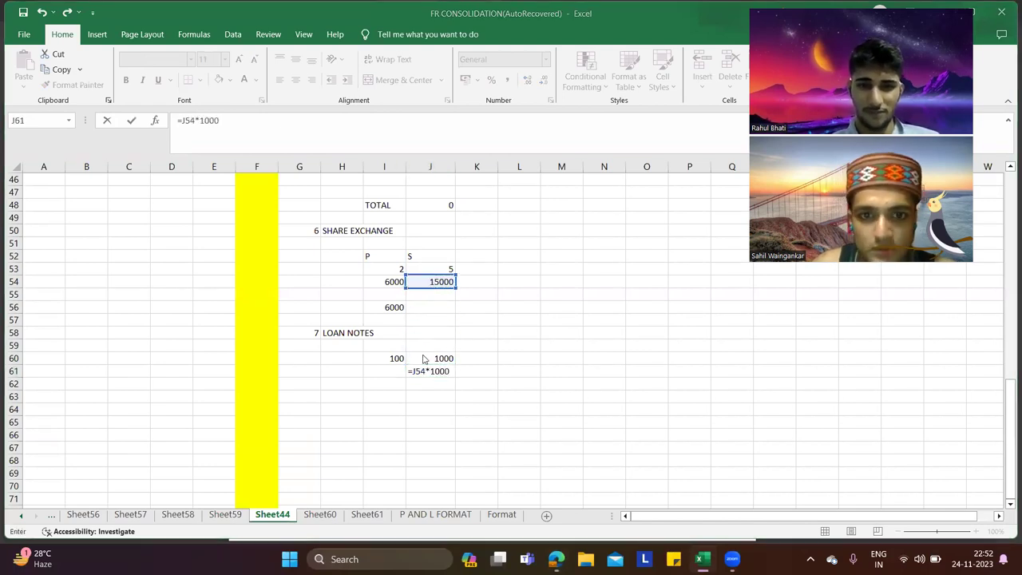
Step: Highlight Strata's $000 heading, its 20,000 equity shares and the "$1 each" wording in the question PDF
{"action": "key", "text": "alt+Tab"}
{"action": "scroll", "coordinate": [685, 367], "scroll_direction": "down", "scroll_amount": 3}
{"action": "scroll", "coordinate": [685, 367], "scroll_direction": "up", "scroll_amount": 2}
{"action": "left_click_drag", "start_coordinate": [620, 221], "coordinate": [651, 220]}
{"action": "left_click_drag", "start_coordinate": [618, 424], "coordinate": [654, 421]}
{"action": "left_click_drag", "start_coordinate": [412, 421], "coordinate": [388, 421]}
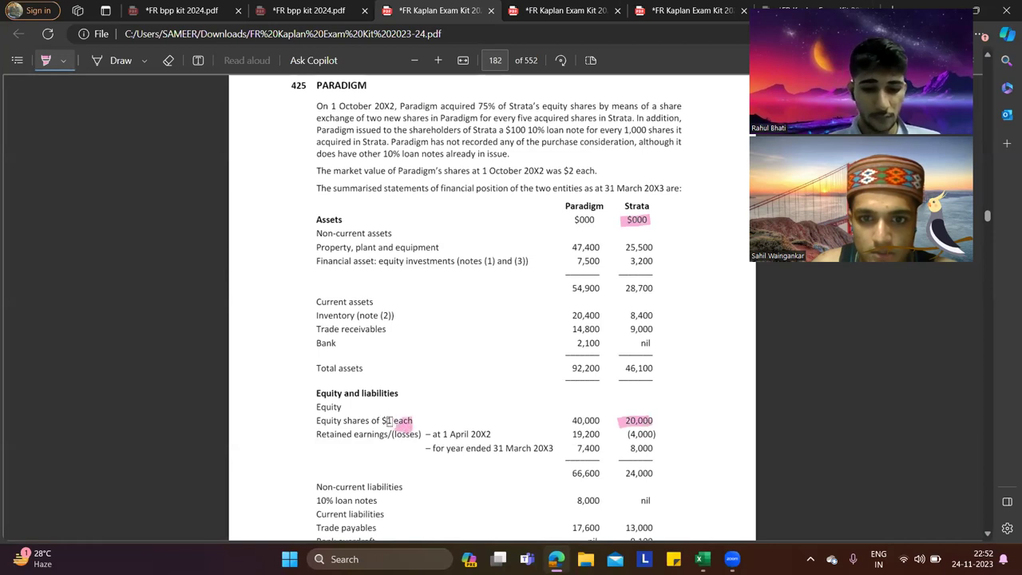
{"action": "key", "text": "alt+Tab"}
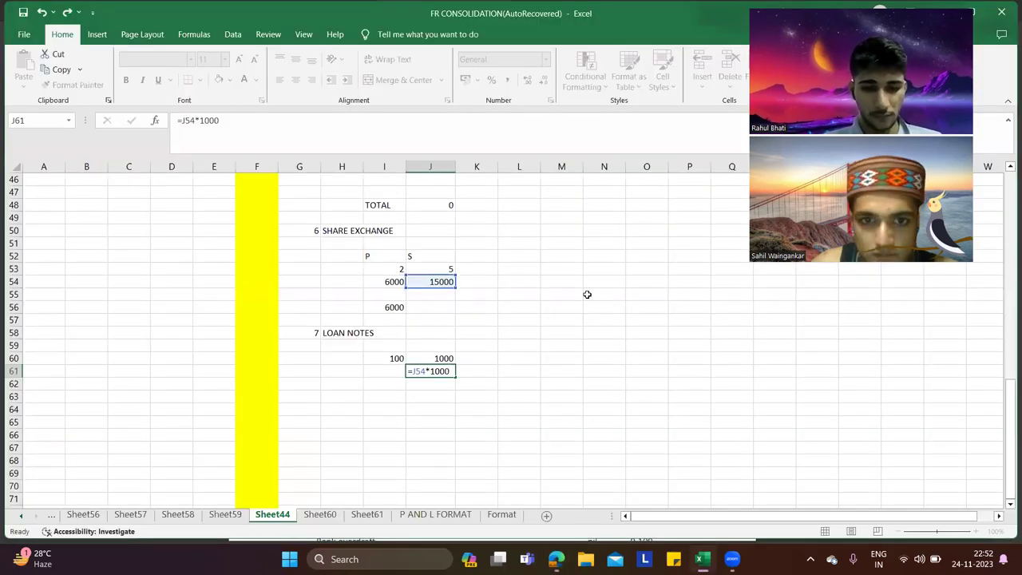
Step: Calculate the loan notes issued in I61 with =I60*J61/J60 and review the formulas in I61 and J61
{"action": "key", "text": "Return"}
{"action": "left_click", "coordinate": [399, 371]}
{"action": "double_click", "coordinate": [400, 371]}
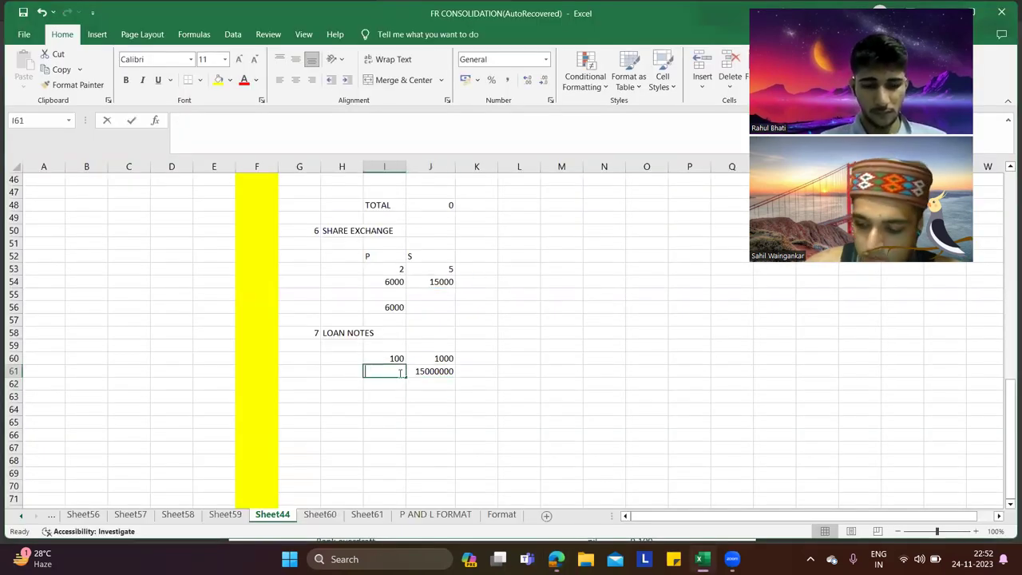
{"action": "type", "text": "="}
{"action": "key", "text": "Up"}
{"action": "type", "text": "*"}
{"action": "key", "text": "Right"}
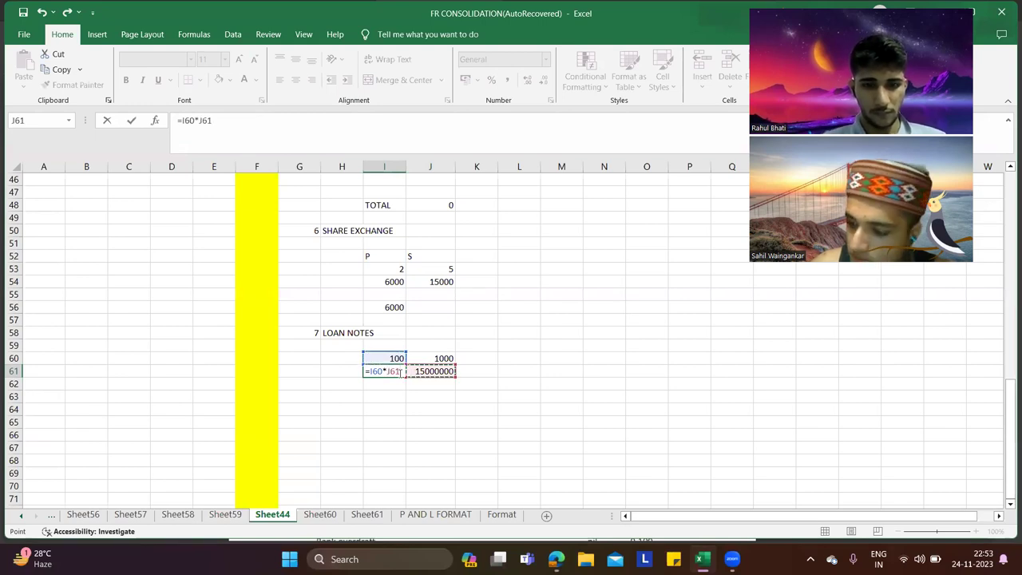
{"action": "type", "text": "/100"}
{"action": "key", "text": "Return"}
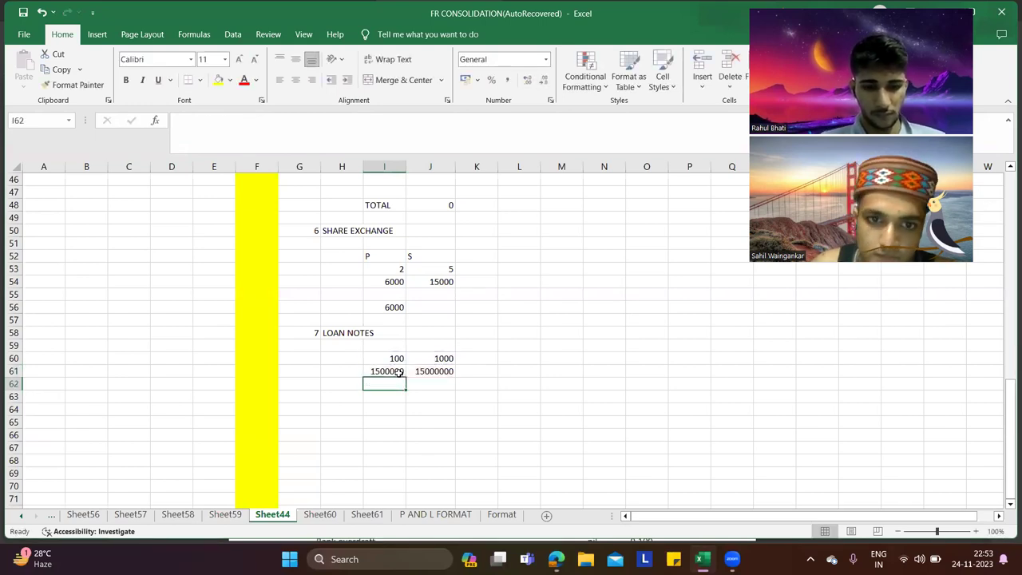
{"action": "left_click", "coordinate": [401, 372]}
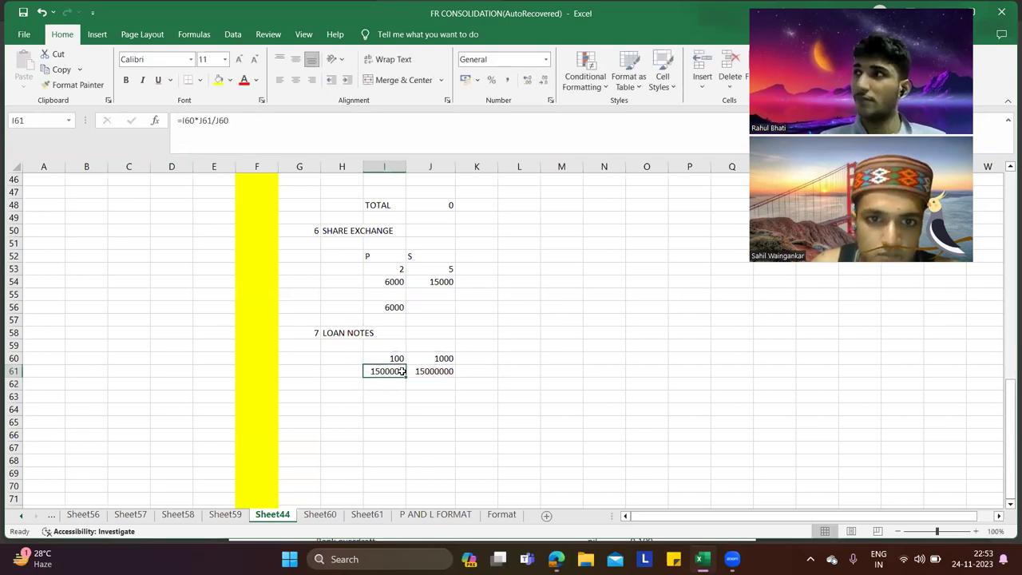
{"action": "left_click", "coordinate": [257, 121]}
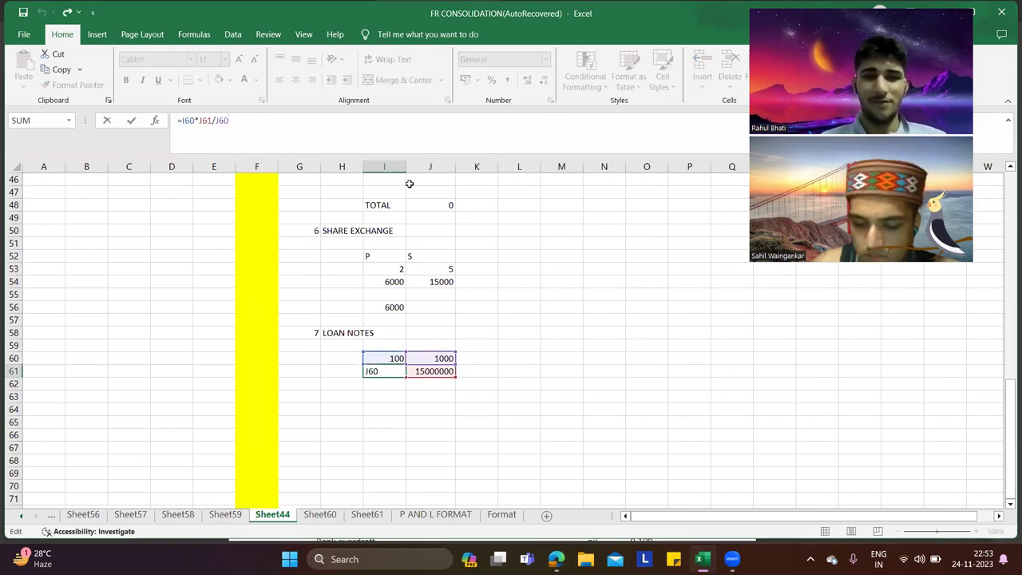
{"action": "key", "text": "Return"}
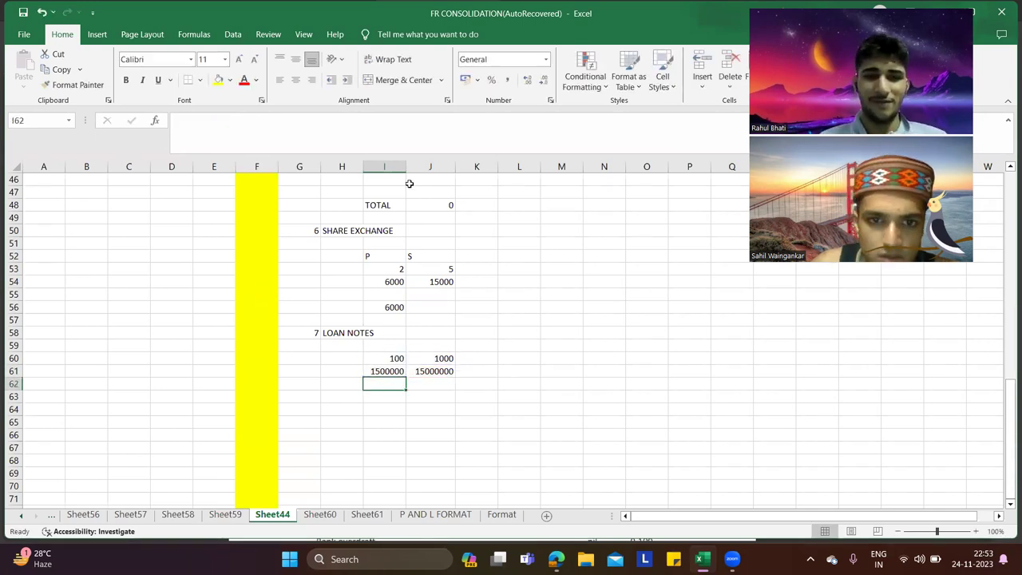
{"action": "left_click", "coordinate": [448, 371]}
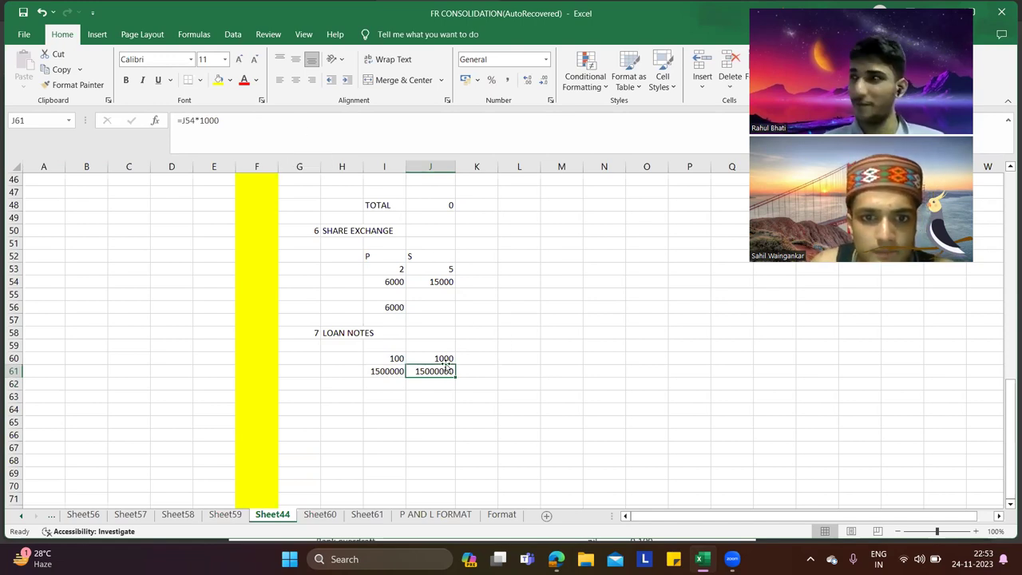
{"action": "left_click", "coordinate": [393, 369]}
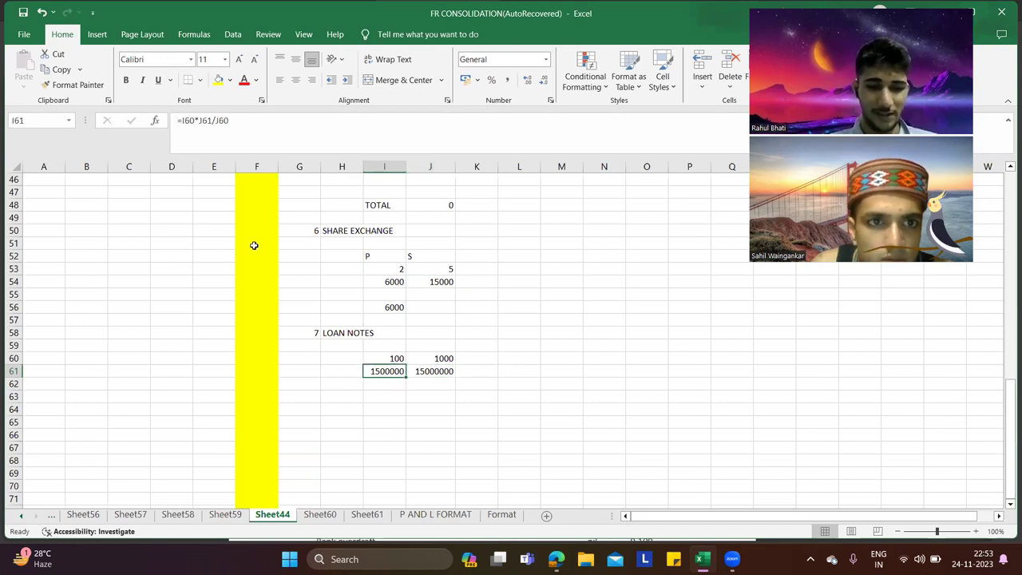
Step: Convert the loan note value to thousands in J63 with =I61/1000
{"action": "left_click", "coordinate": [424, 396]}
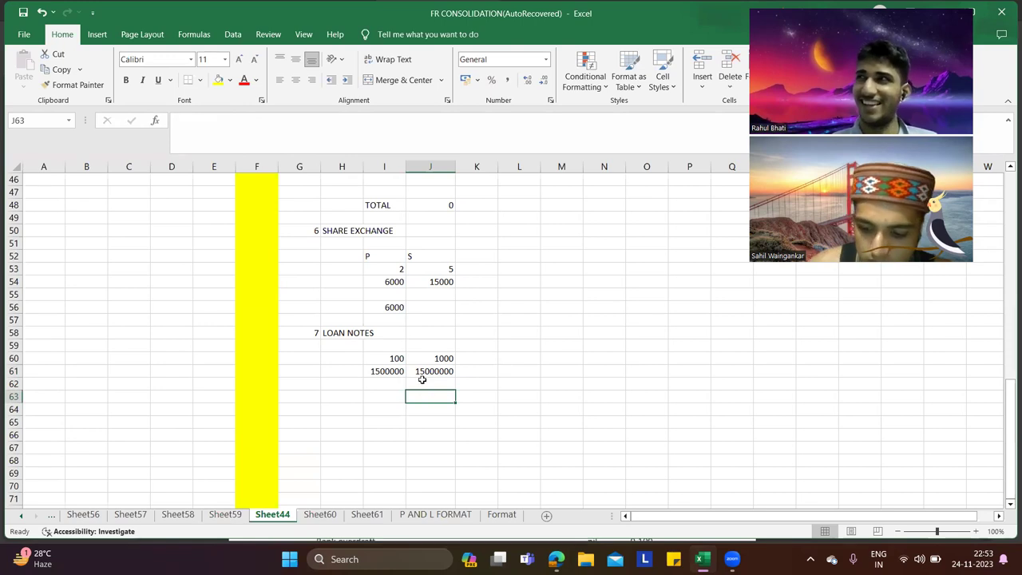
{"action": "type", "text": "="}
{"action": "left_click", "coordinate": [424, 384]}
{"action": "key", "text": "Left"}
{"action": "key", "text": "Up"}
{"action": "type", "text": "/1000"}
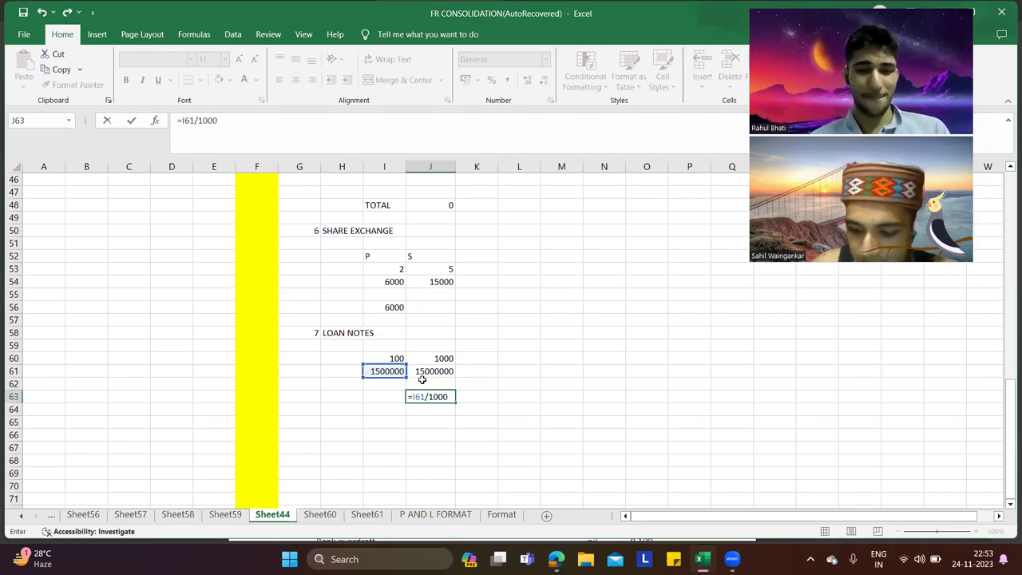
{"action": "key", "text": "Return"}
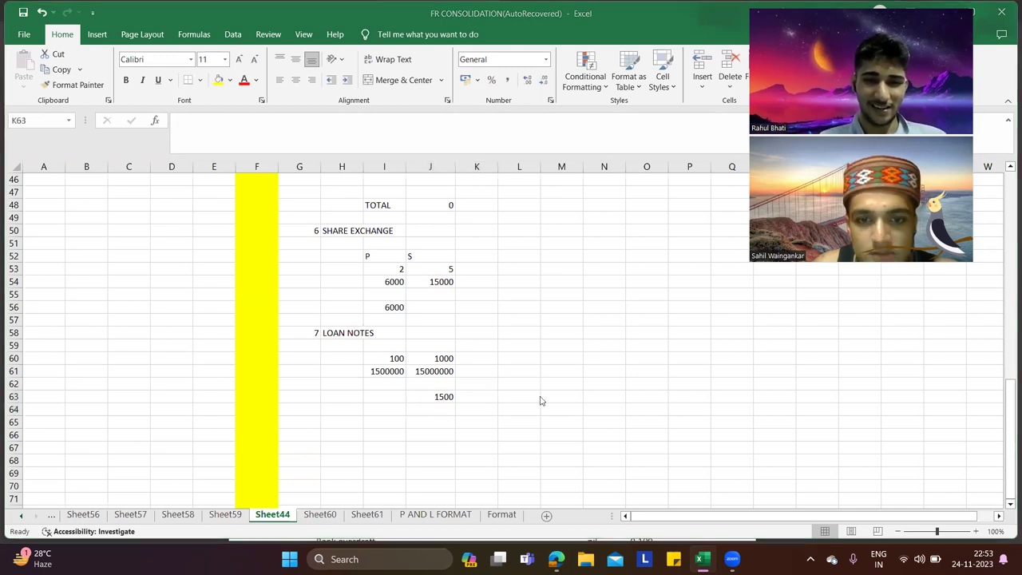
Step: Recheck the loan note terms in the question PDF and replace the J61 formula with 15000
{"action": "key", "text": "alt+Tab"}
{"action": "scroll", "coordinate": [596, 250], "scroll_direction": "up", "scroll_amount": 1}
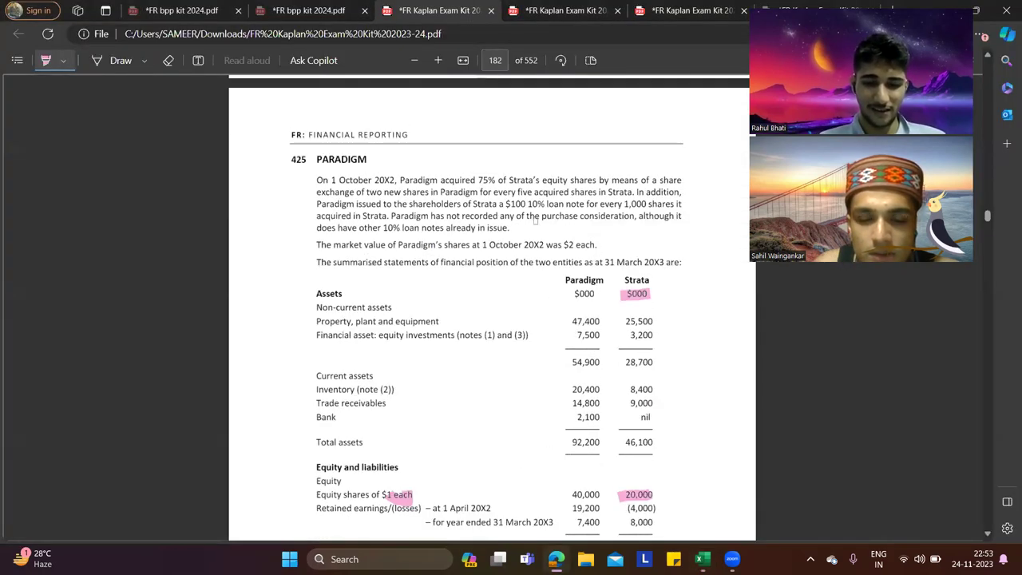
{"action": "key", "text": "alt+Tab"}
{"action": "key", "text": "alt+Tab"}
{"action": "key", "text": "alt+Tab"}
{"action": "key", "text": "alt+Tab"}
{"action": "key", "text": "alt+Tab"}
{"action": "left_click", "coordinate": [452, 371]}
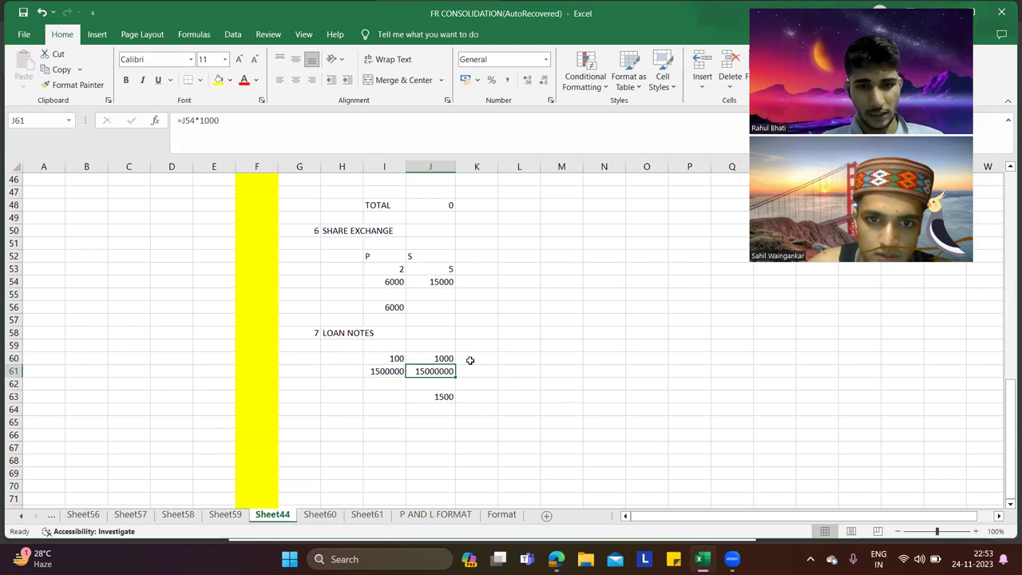
{"action": "key", "text": "Delete"}
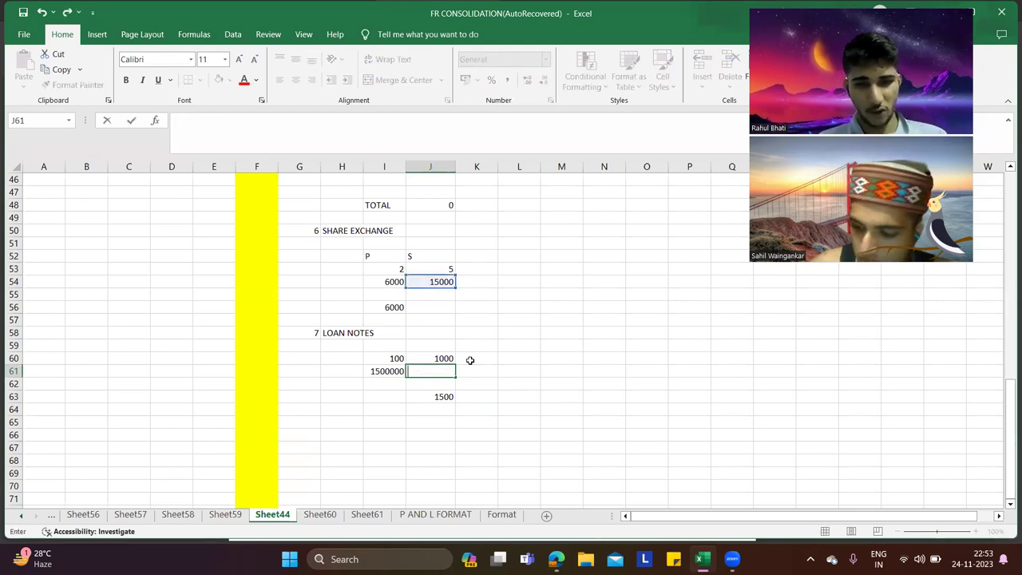
{"action": "key", "text": "Left"}
{"action": "key", "text": "Right"}
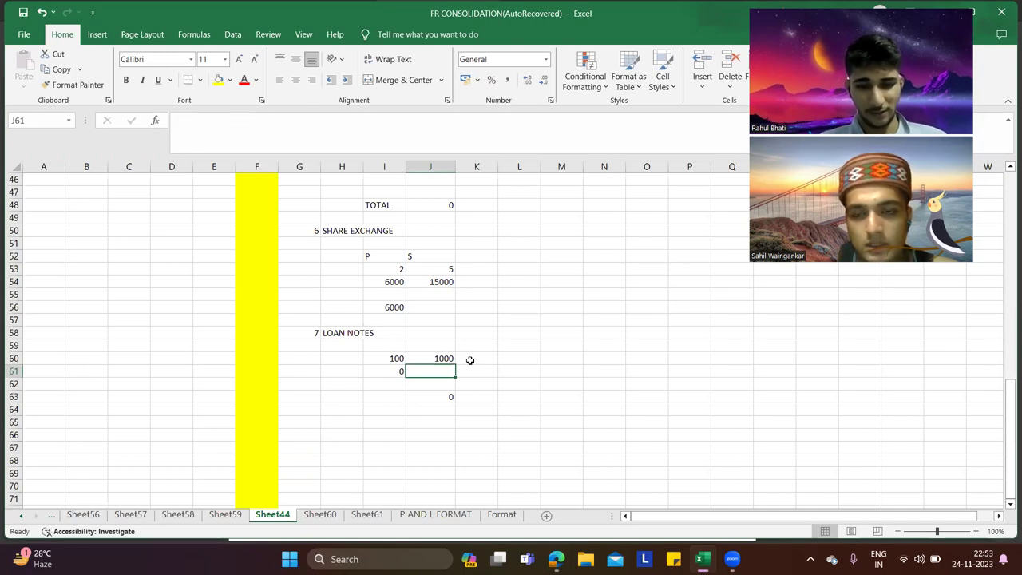
{"action": "type", "text": "15000"}
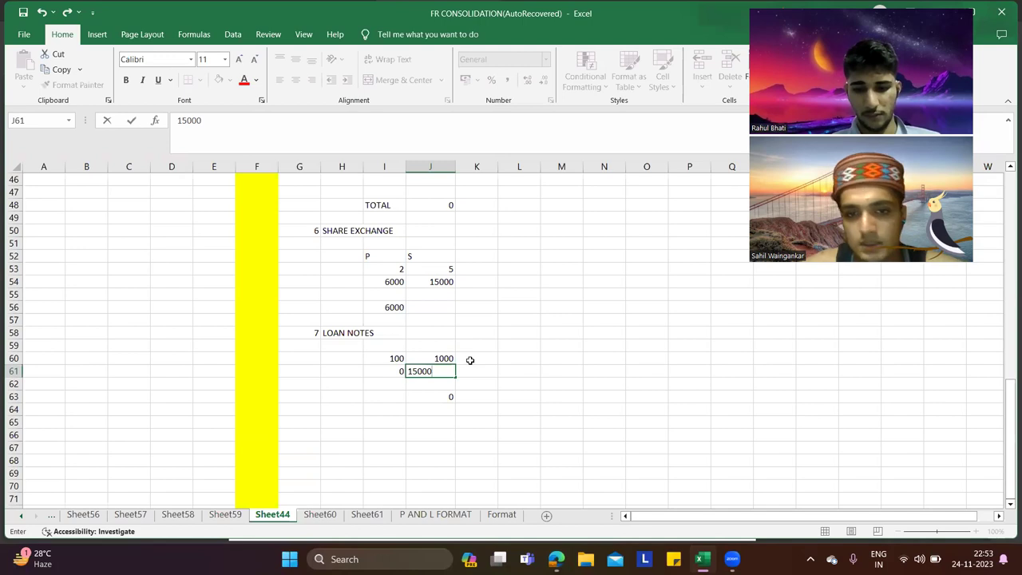
{"action": "key", "text": "Return"}
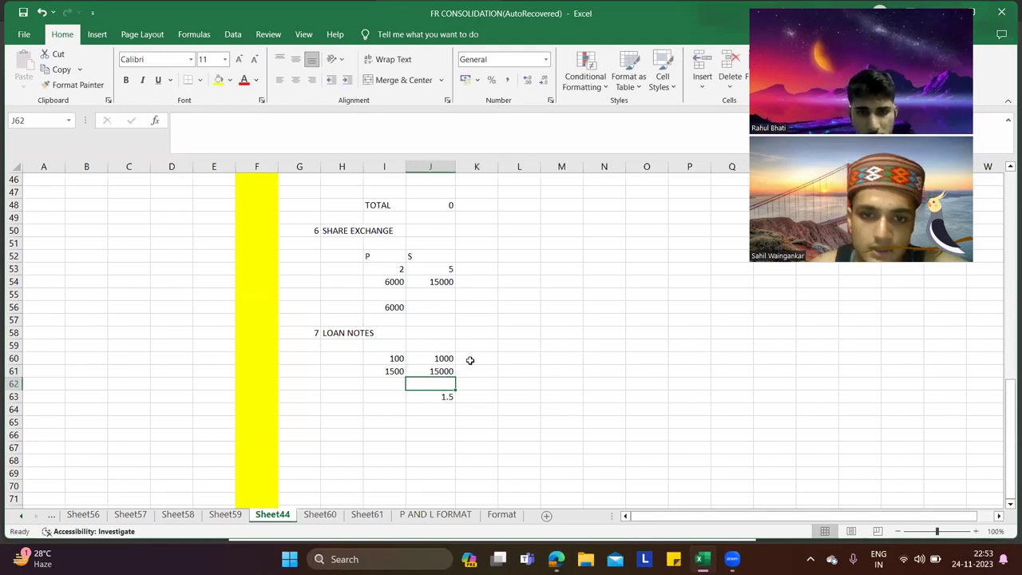
Step: Replace the J63 formula with =I61 to link it directly to the loan notes issued
{"action": "left_click", "coordinate": [440, 408]}
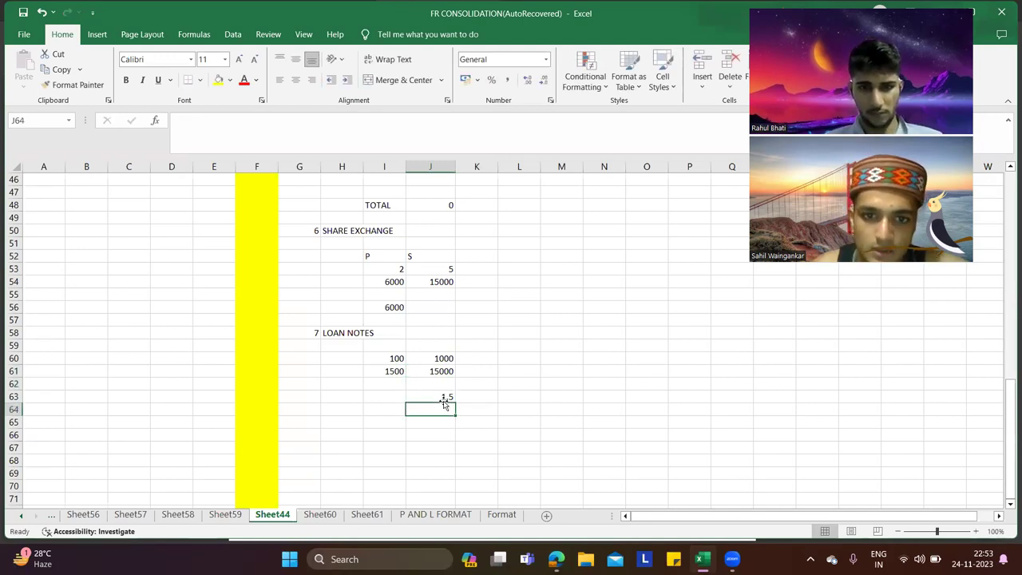
{"action": "left_click", "coordinate": [450, 396]}
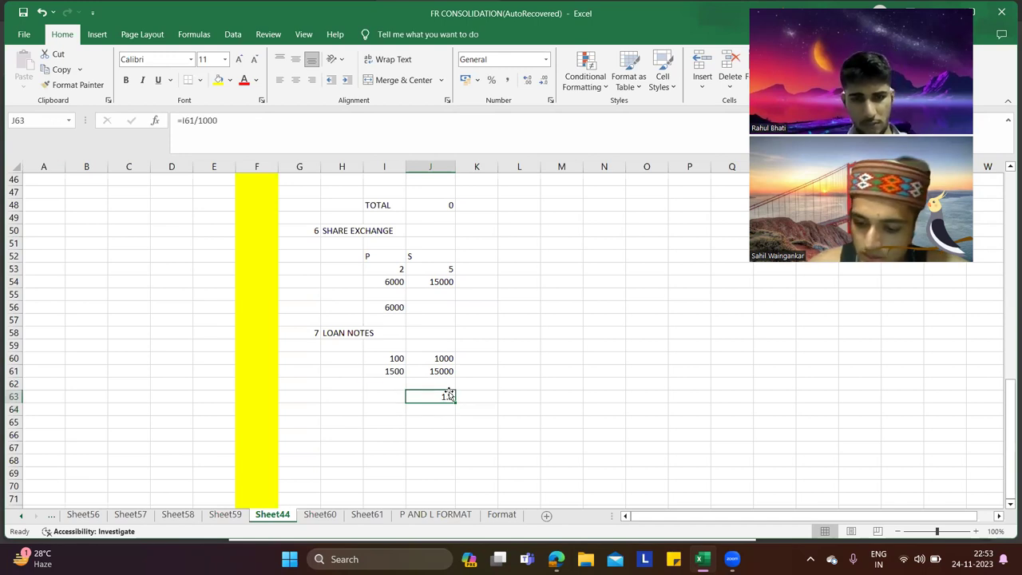
{"action": "type", "text": "="}
{"action": "left_click", "coordinate": [387, 369]}
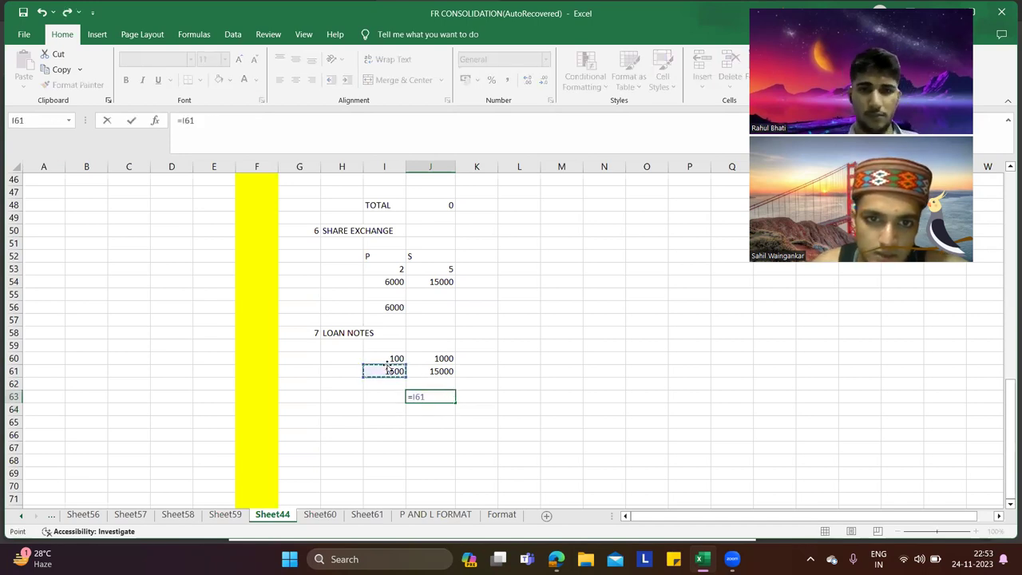
{"action": "key", "text": "Tab"}
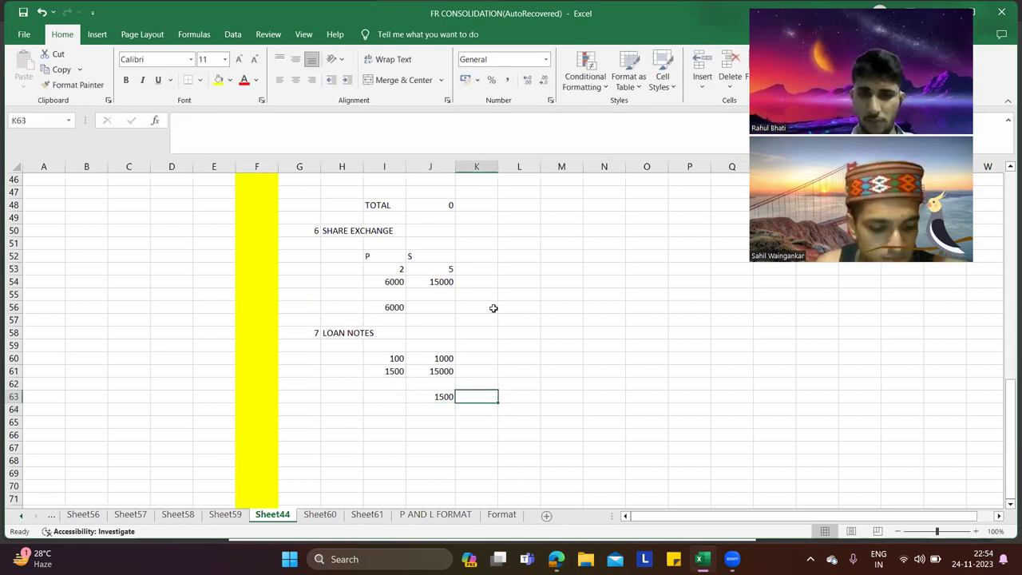
Step: Examine question 425 in the exam kit PDF for Paradigm's share market value and the two entities' financial positions
{"action": "key", "text": "alt+Tab"}
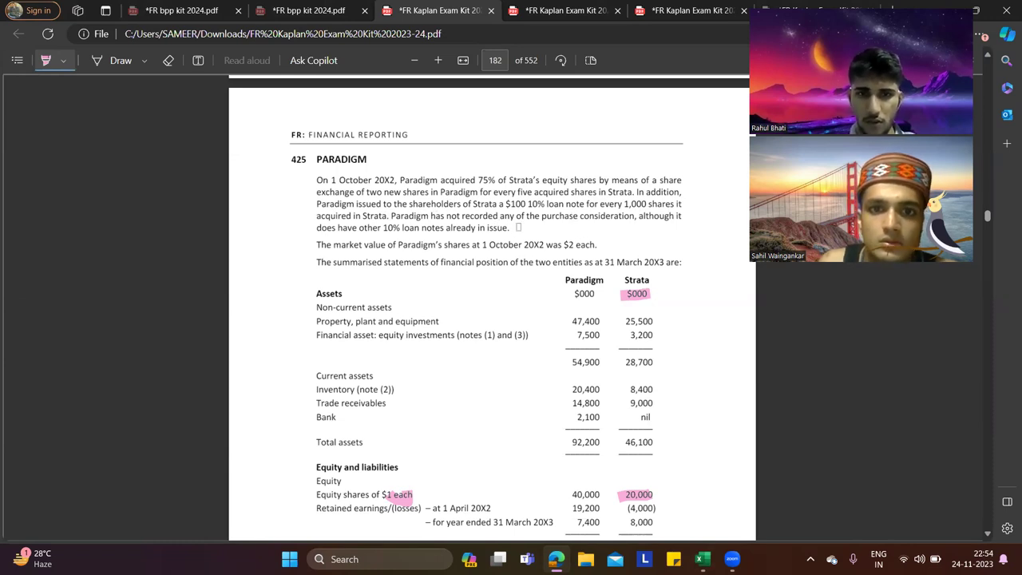
{"action": "scroll", "coordinate": [571, 297], "scroll_direction": "down", "scroll_amount": 3}
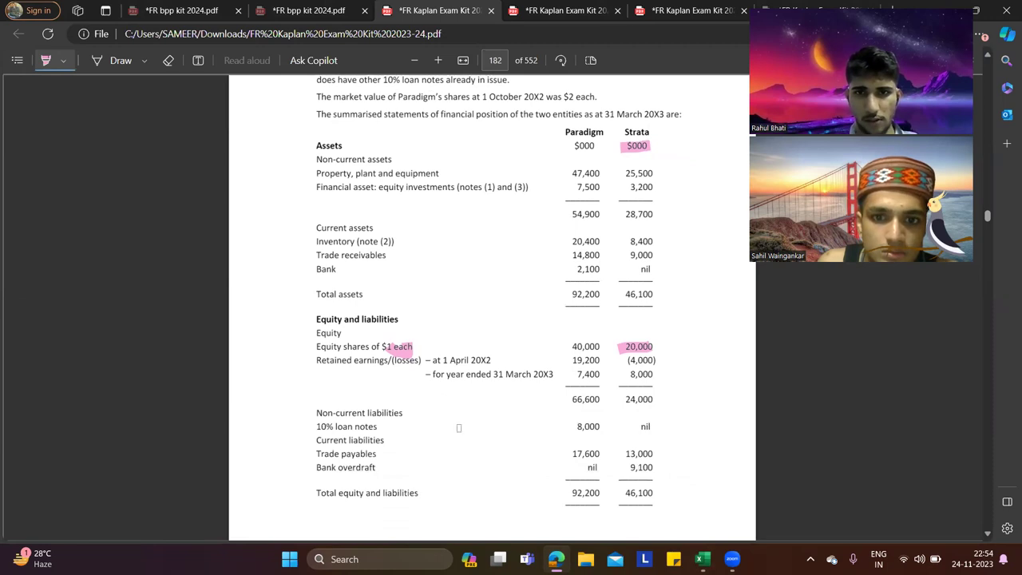
{"action": "key", "text": "alt+Tab"}
{"action": "key", "text": "alt+Tab"}
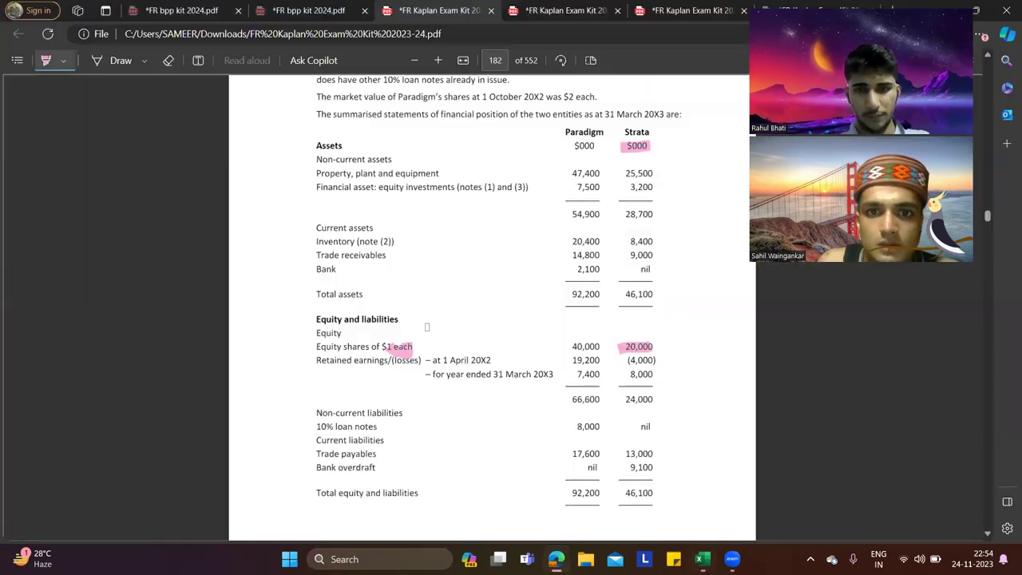
{"action": "scroll", "coordinate": [518, 323], "scroll_direction": "up", "scroll_amount": 2}
{"action": "scroll", "coordinate": [519, 320], "scroll_direction": "down", "scroll_amount": 7}
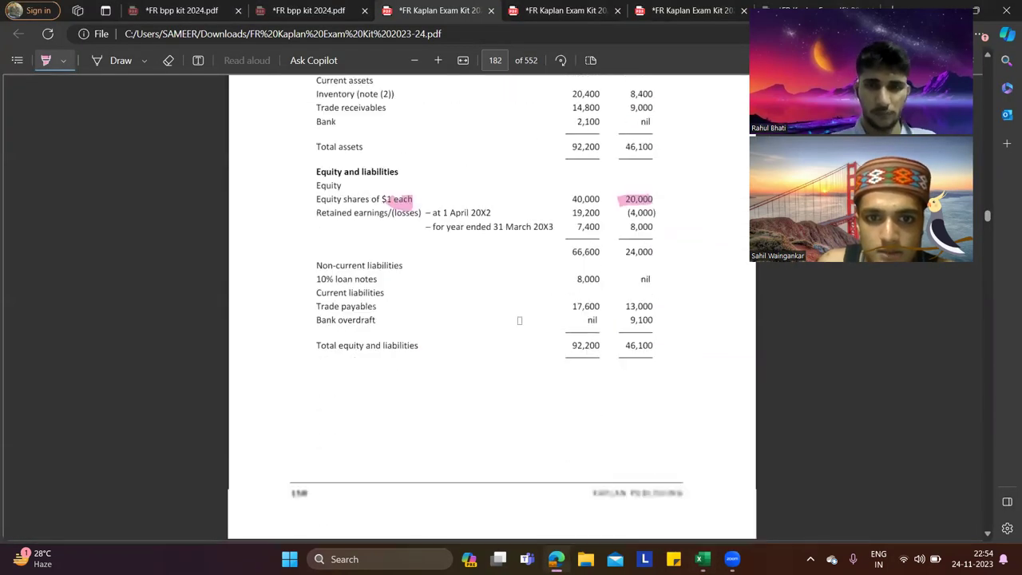
{"action": "key", "text": "alt+Tab"}
{"action": "left_click", "coordinate": [560, 384]}
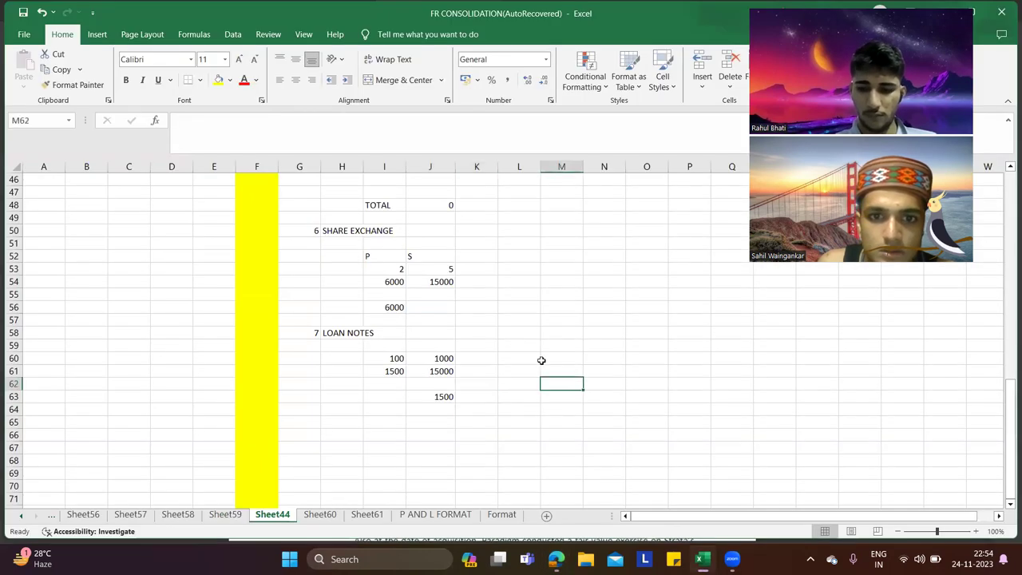
{"action": "key", "text": "alt+Tab"}
{"action": "scroll", "coordinate": [537, 298], "scroll_direction": "up", "scroll_amount": 6}
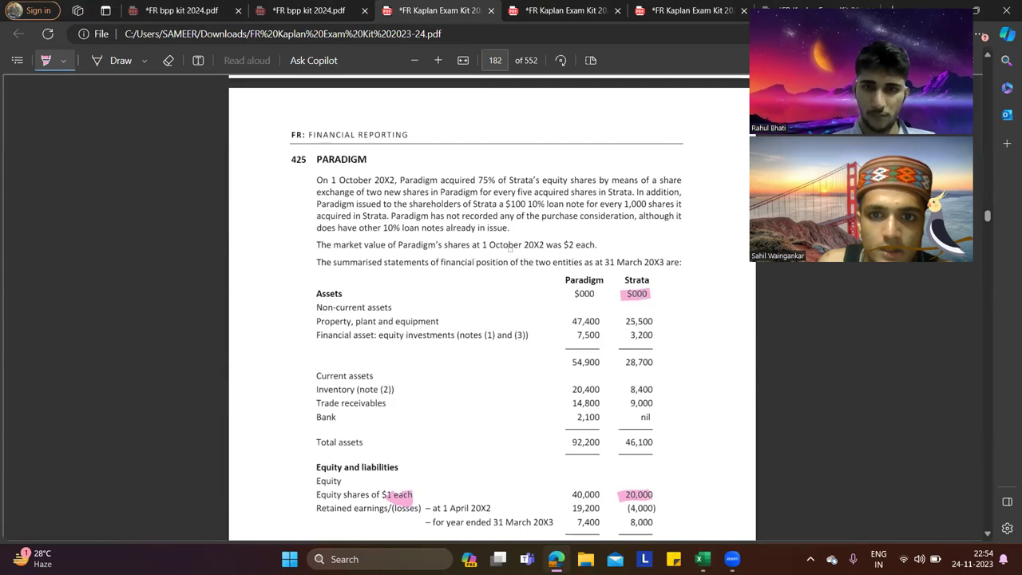
Step: Enter the share price of 2 in J56 and calculate the share consideration in K56 with =I56*J56
{"action": "key", "text": "alt+Tab"}
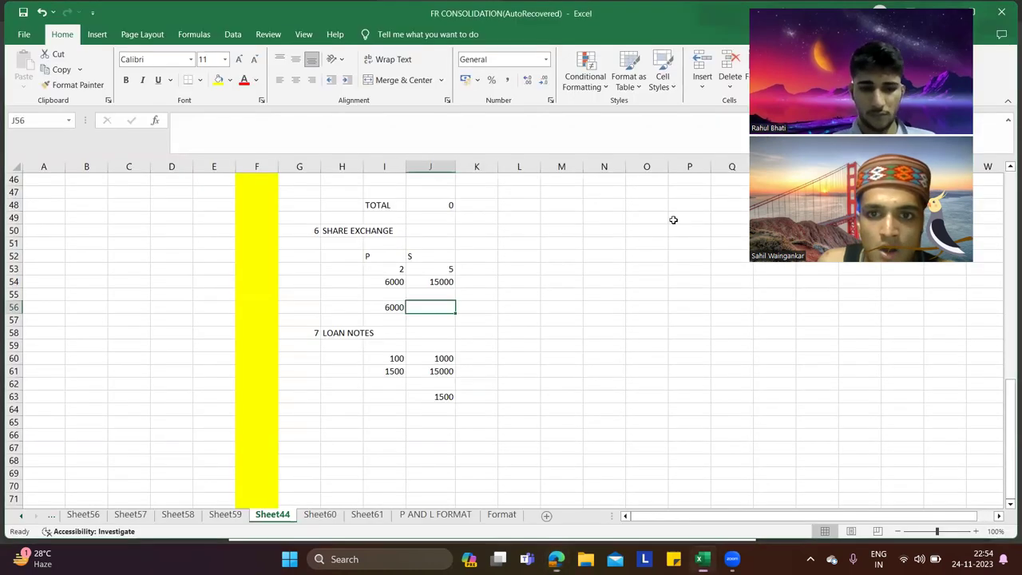
{"action": "type", "text": "2"}
{"action": "key", "text": "Tab"}
{"action": "type", "text": "="}
{"action": "key", "text": "Left"}
{"action": "key", "text": "Left"}
{"action": "type", "text": "*"}
{"action": "key", "text": "Left"}
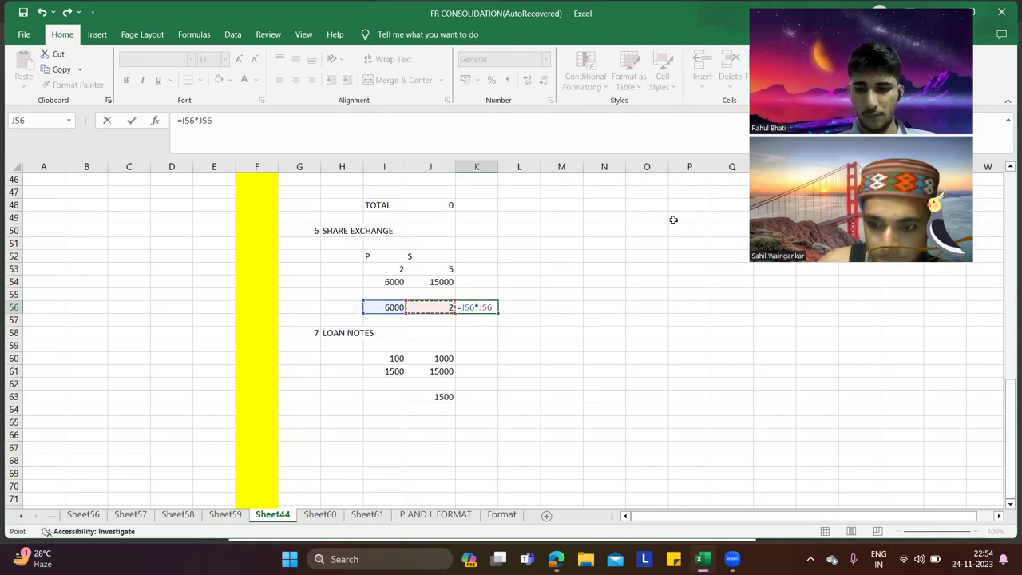
{"action": "key", "text": "Return"}
Step: Add two split lines beside the share exchange working: 1 SHARE CAPITAL in M55:N55 and 1 SHARE PREMIUM in M56:N56
{"action": "left_click", "coordinate": [567, 300]}
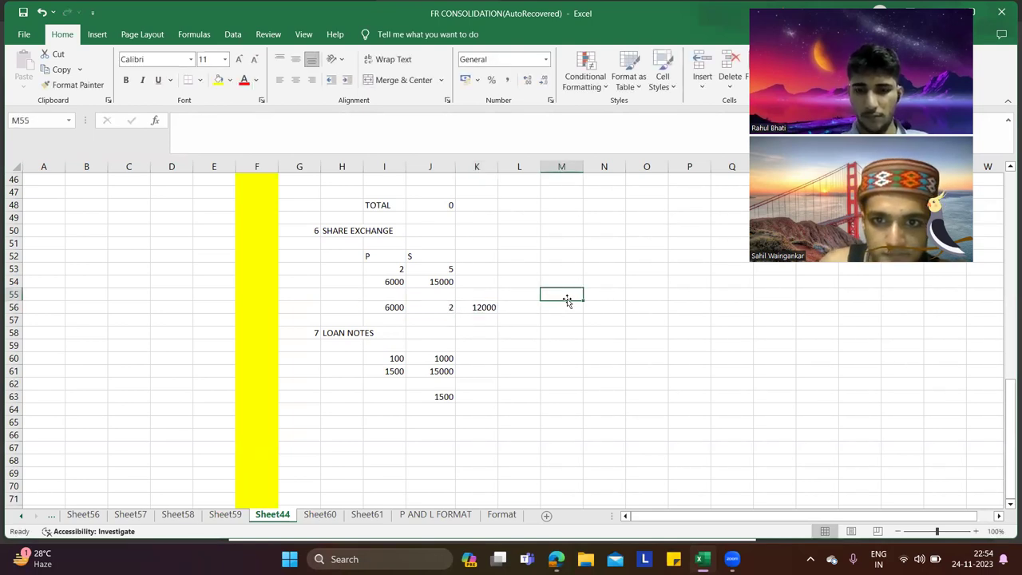
{"action": "type", "text": "1"}
{"action": "key", "text": "Return"}
{"action": "type", "text": "1"}
{"action": "key", "text": "Return"}
{"action": "key", "text": "Right"}
{"action": "key", "text": "Up"}
{"action": "key", "text": "Up"}
{"action": "type", "text": "SHARE CA"}
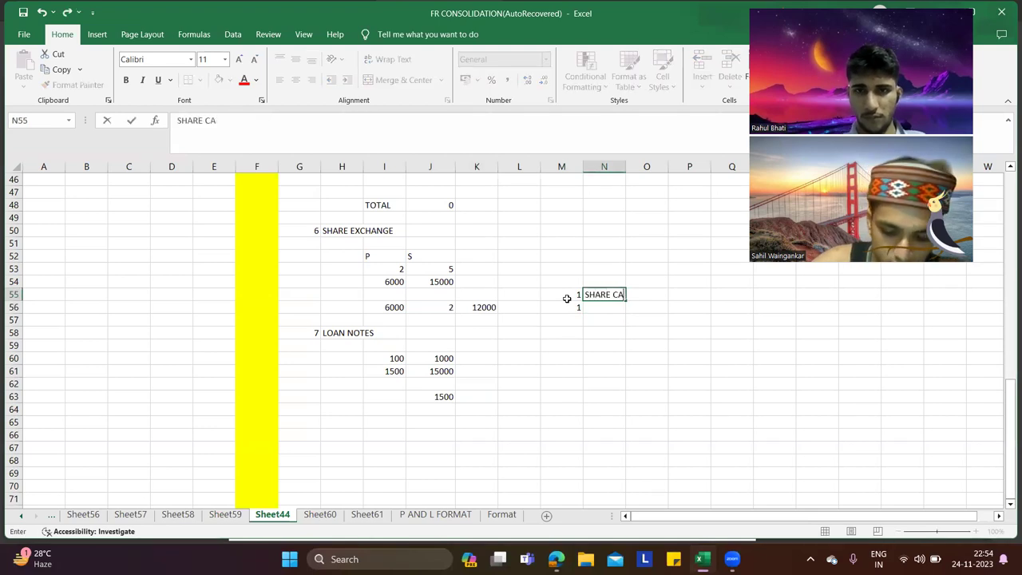
{"action": "type", "text": "PITAL"}
{"action": "key", "text": "Return"}
{"action": "type", "text": "SHARE "}
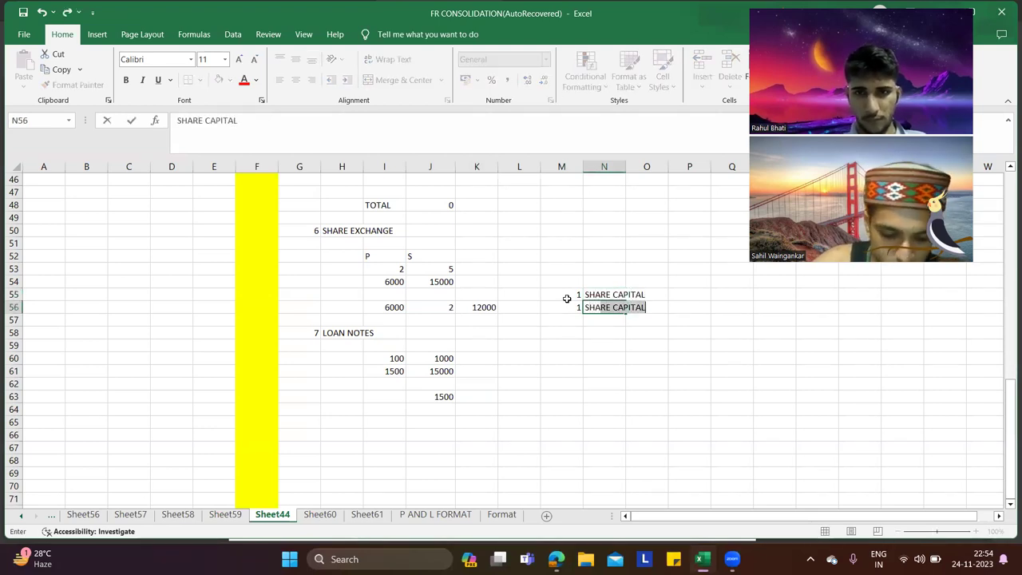
{"action": "type", "text": "PREMIUM"}
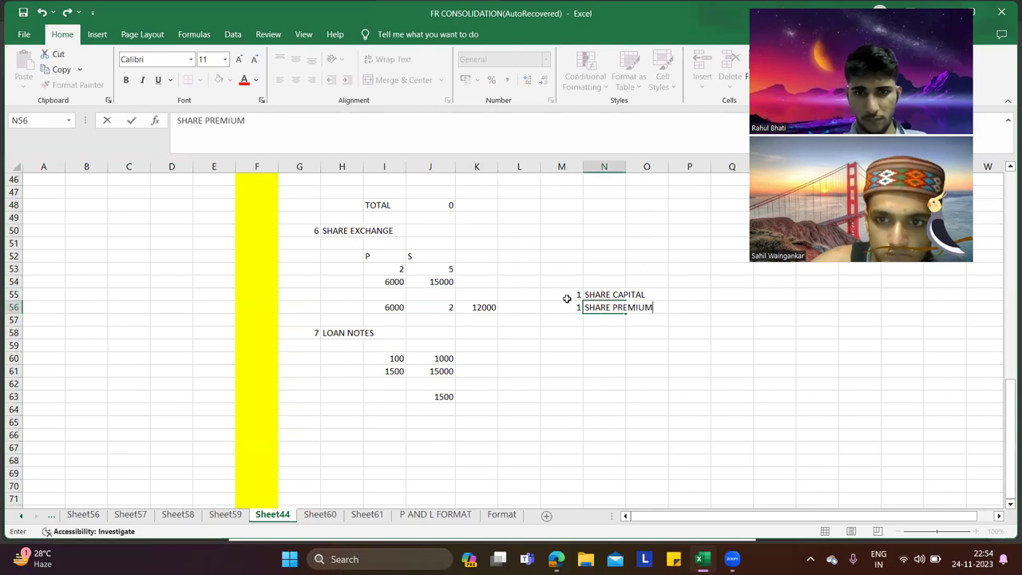
Step: Calculate the share capital in O55 from the shares issued in I56 and the per-share amount in M55
{"action": "key", "text": "Up"}
{"action": "key", "text": "Right"}
{"action": "type", "text": "="}
{"action": "key", "text": "Left"}
{"action": "key", "text": "Left"}
{"action": "key", "text": "Left"}
{"action": "key", "text": "Left"}
{"action": "key", "text": "Left"}
{"action": "key", "text": "Left"}
{"action": "key", "text": "Down"}
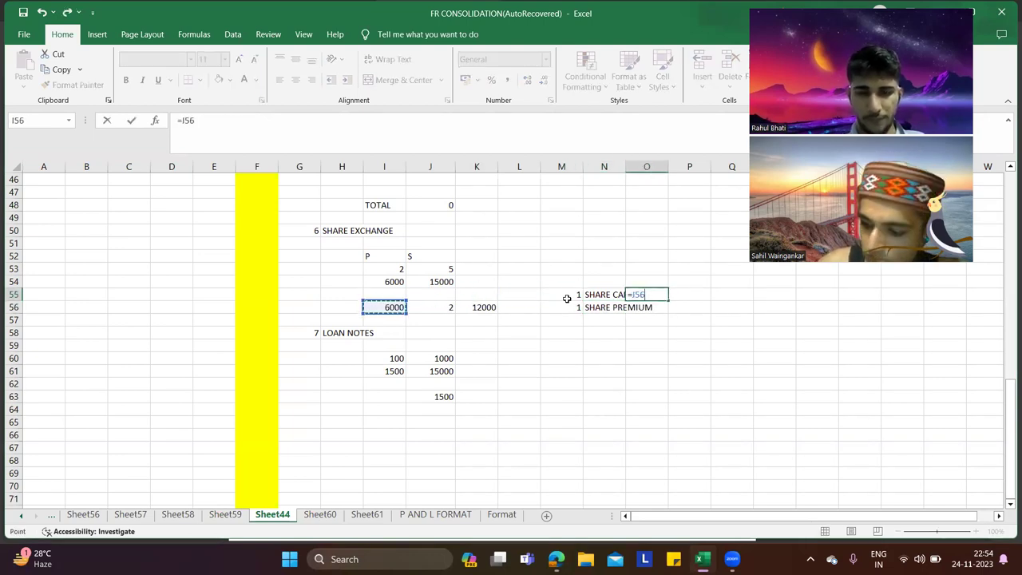
{"action": "type", "text": "/"}
{"action": "left_click", "coordinate": [566, 298]}
{"action": "key", "text": "Return"}
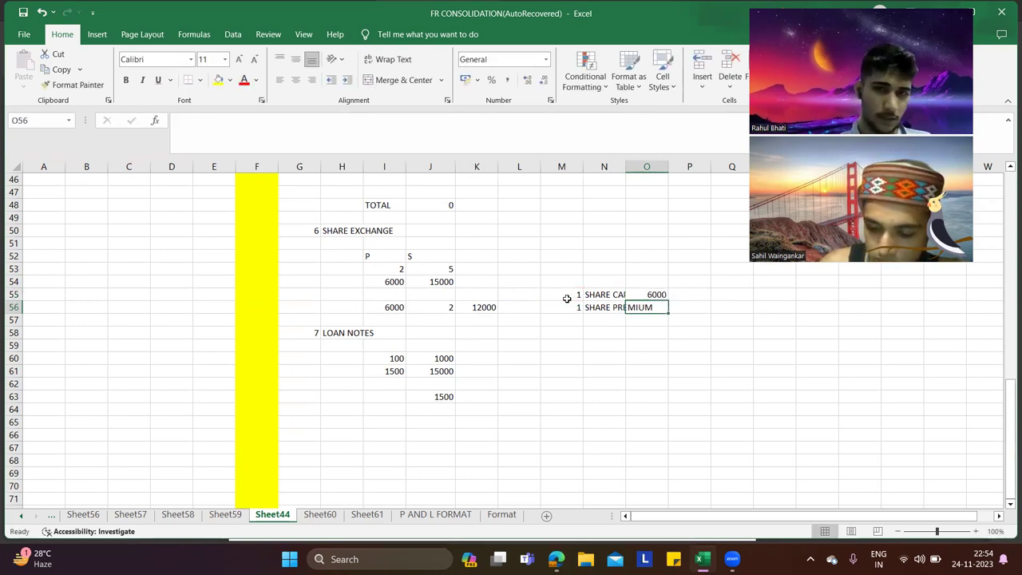
Step: Calculate the share premium in O56 by multiplying the shares issued in I56 by the per-share amount of 1
{"action": "type", "text": "="}
{"action": "left_click", "coordinate": [381, 309]}
{"action": "type", "text": "*"}
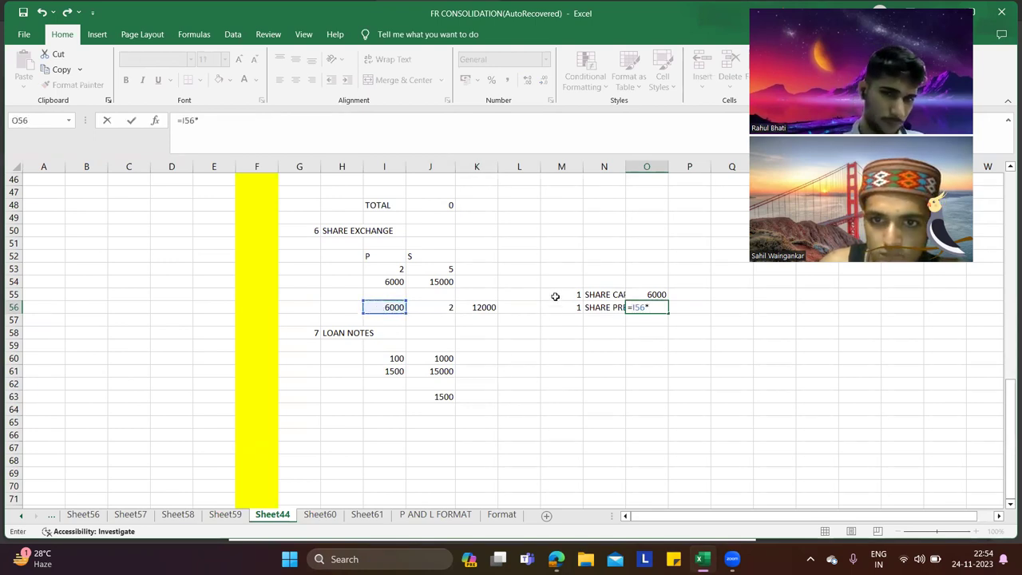
{"action": "left_click", "coordinate": [557, 295]}
{"action": "key", "text": "Return"}
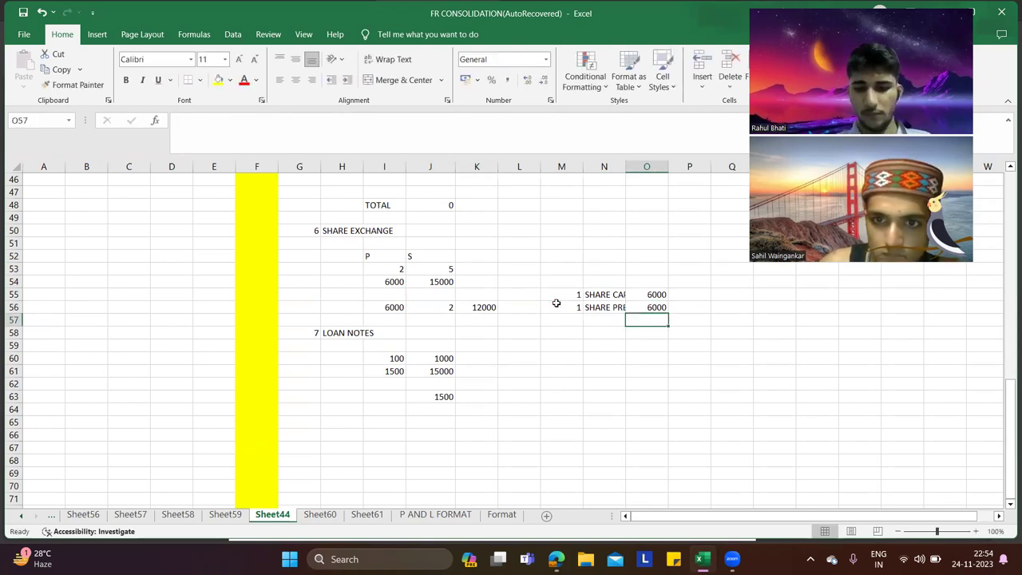
Step: Link Share capital in E17 to O55 and Share Premium in E18 to O56 in the statement of financial position
{"action": "scroll", "coordinate": [512, 326], "scroll_direction": "up", "scroll_amount": 14}
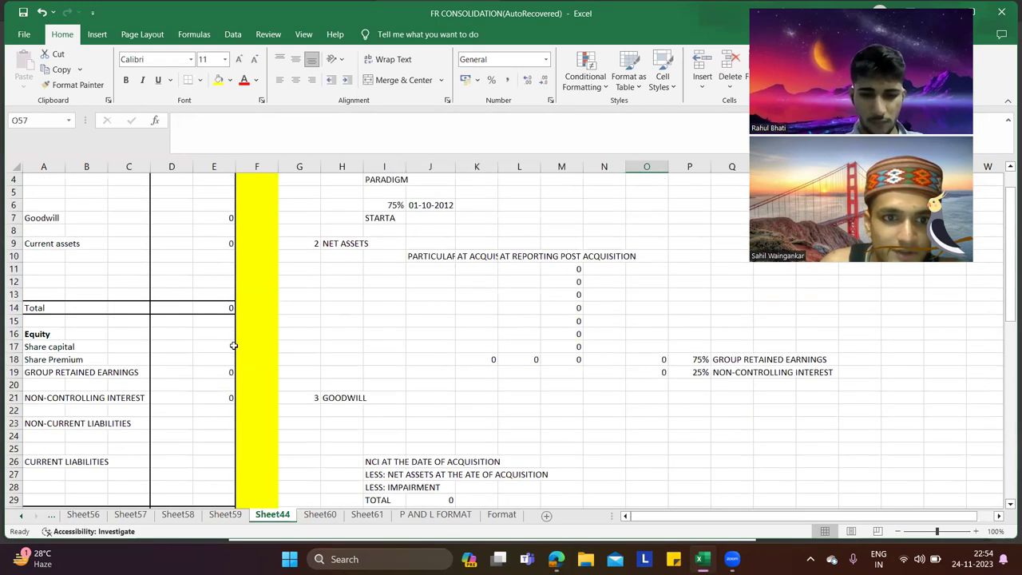
{"action": "left_click", "coordinate": [231, 346]}
{"action": "type", "text": "="}
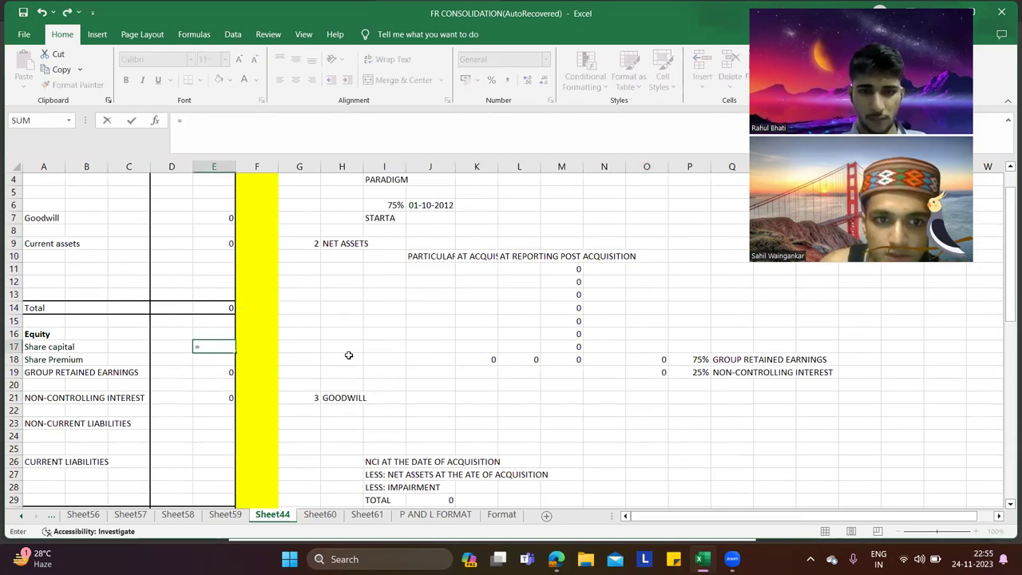
{"action": "scroll", "coordinate": [349, 354], "scroll_direction": "down", "scroll_amount": 11}
{"action": "left_click", "coordinate": [657, 409]}
{"action": "key", "text": "BackSpace"}
{"action": "scroll", "coordinate": [651, 403], "scroll_direction": "up", "scroll_amount": 6}
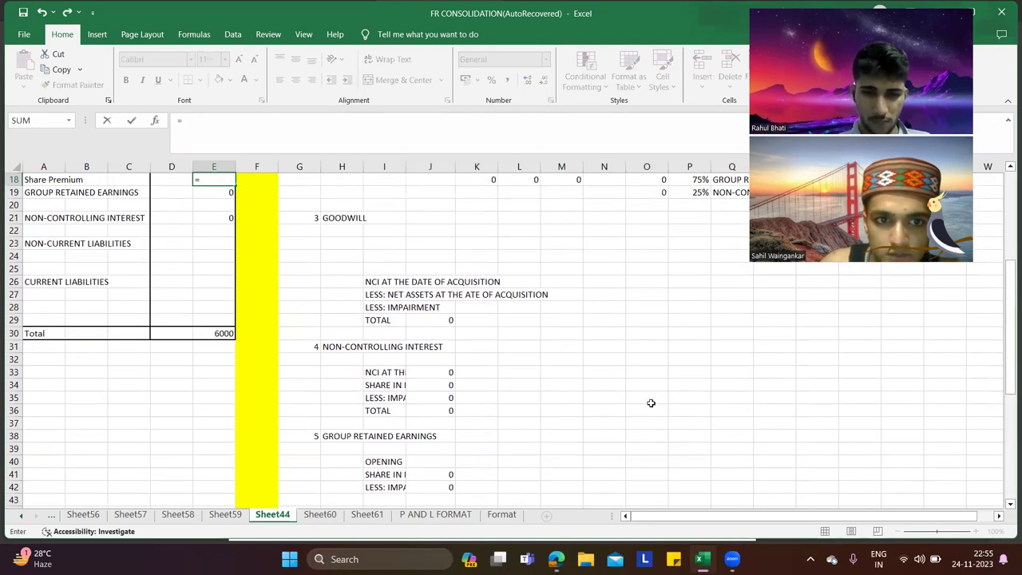
{"action": "scroll", "coordinate": [651, 416], "scroll_direction": "down", "scroll_amount": 7}
{"action": "left_click", "coordinate": [656, 397]}
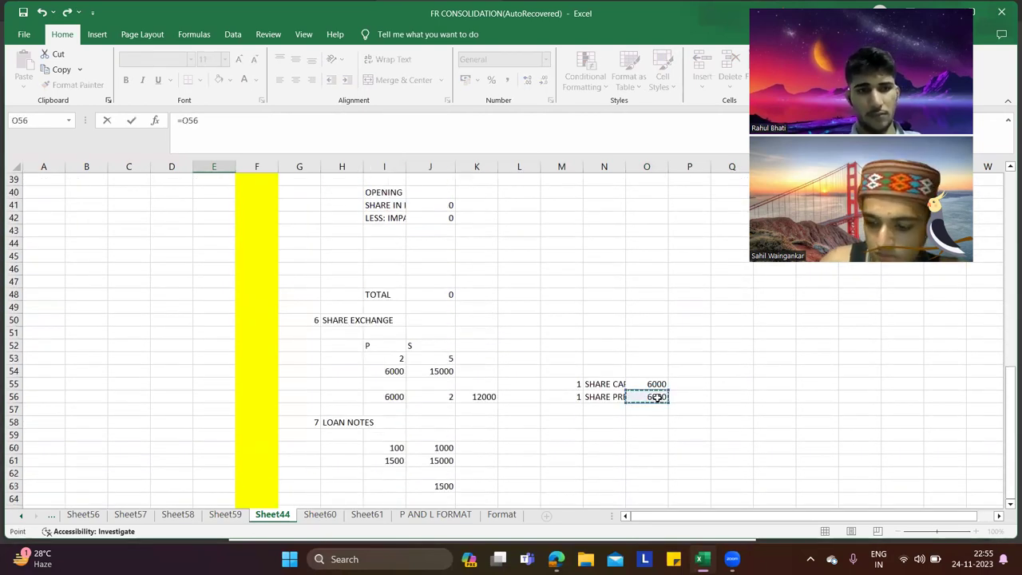
{"action": "key", "text": "Return"}
{"action": "scroll", "coordinate": [514, 399], "scroll_direction": "up", "scroll_amount": 5}
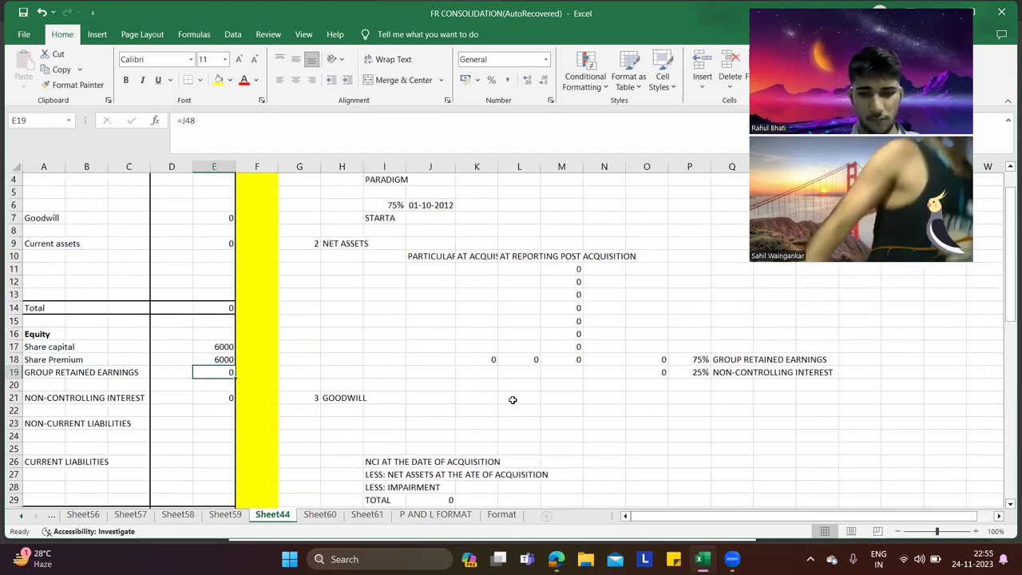
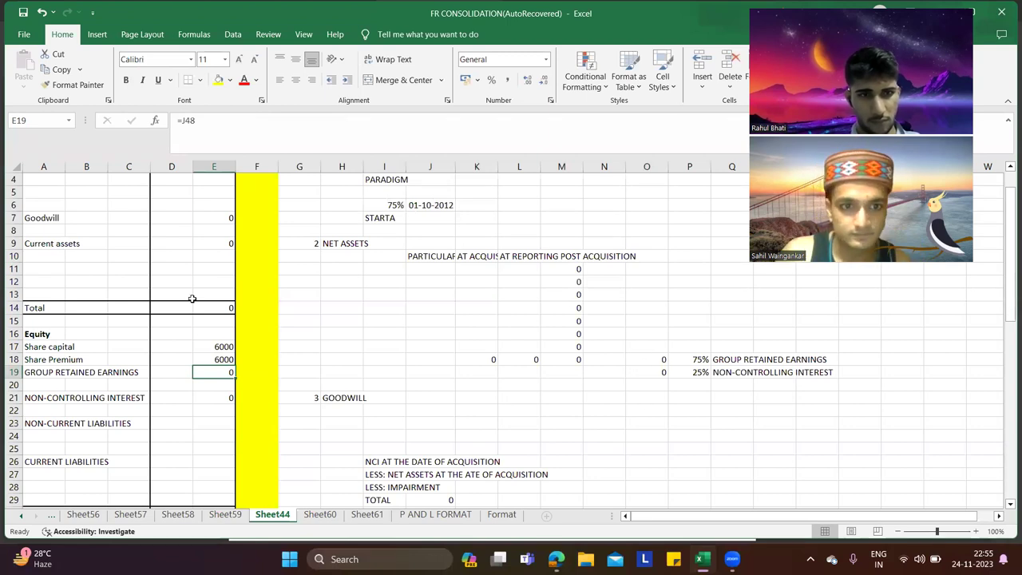
Step: Add a balance check in F18 that subtracts the equity and liabilities total from total assets with =E14-E30
{"action": "left_click", "coordinate": [261, 359]}
{"action": "type", "text": "="}
{"action": "left_click", "coordinate": [261, 349]}
{"action": "key", "text": "Up"}
{"action": "key", "text": "Up"}
{"action": "key", "text": "Up"}
{"action": "key", "text": "Left"}
{"action": "type", "text": "-"}
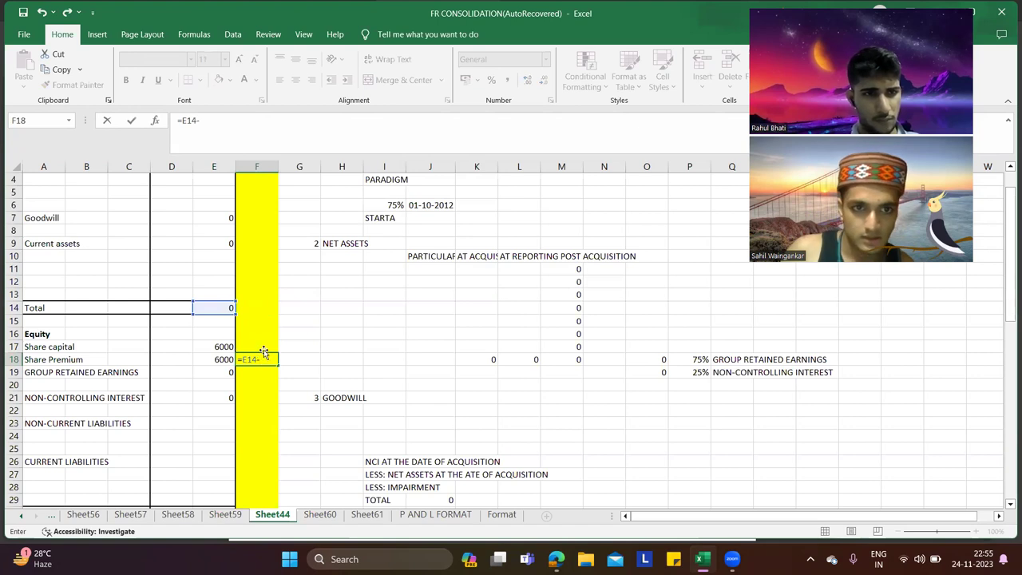
{"action": "scroll", "coordinate": [264, 352], "scroll_direction": "down", "scroll_amount": 4}
{"action": "left_click", "coordinate": [226, 358]}
{"action": "key", "text": "Return"}
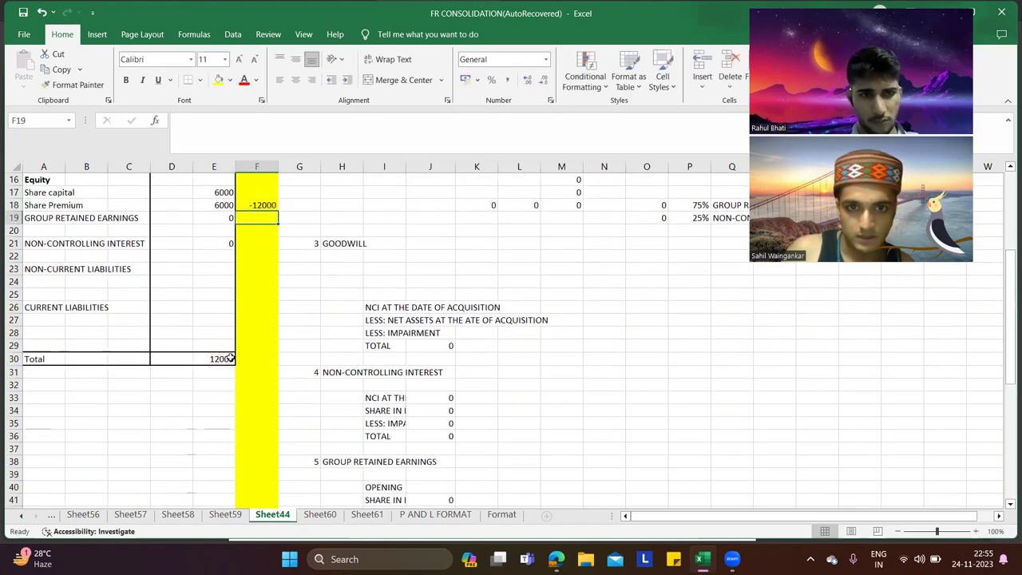
Step: Add a SHARE EXCHANGE line to the goodwill working in I23 and link J23 to the share consideration in K56
{"action": "left_click", "coordinate": [383, 268]}
{"action": "type", "text": "SHARE EX"}
{"action": "type", "text": "CHA"}
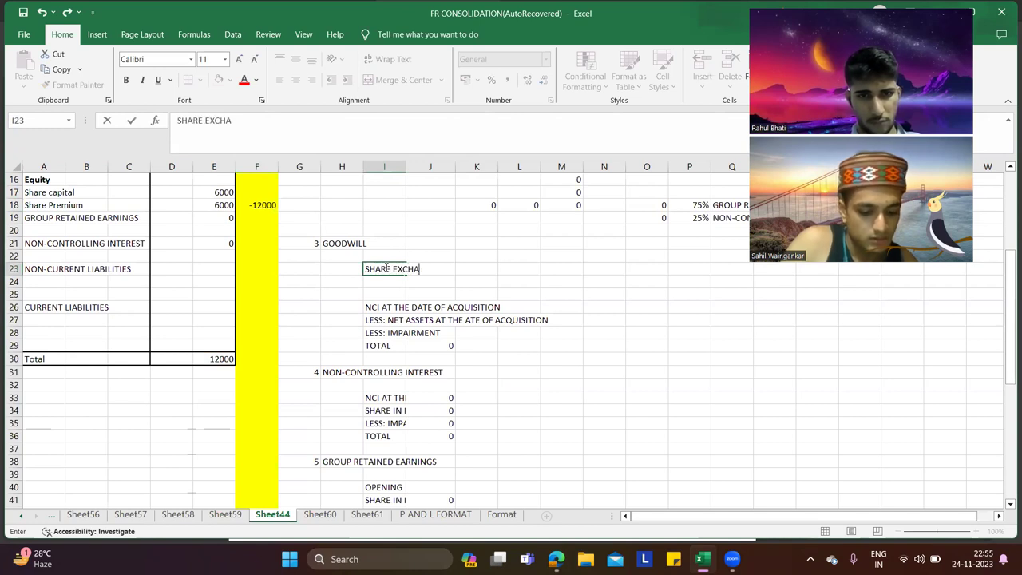
{"action": "type", "text": "NGE"}
{"action": "key", "text": "Tab"}
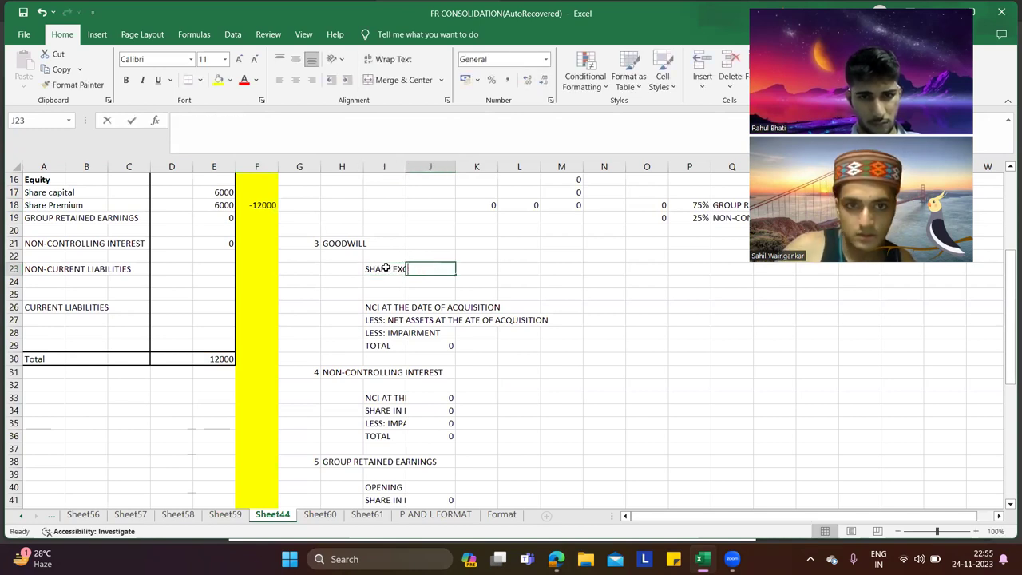
{"action": "type", "text": "="}
{"action": "scroll", "coordinate": [505, 322], "scroll_direction": "down", "scroll_amount": 10}
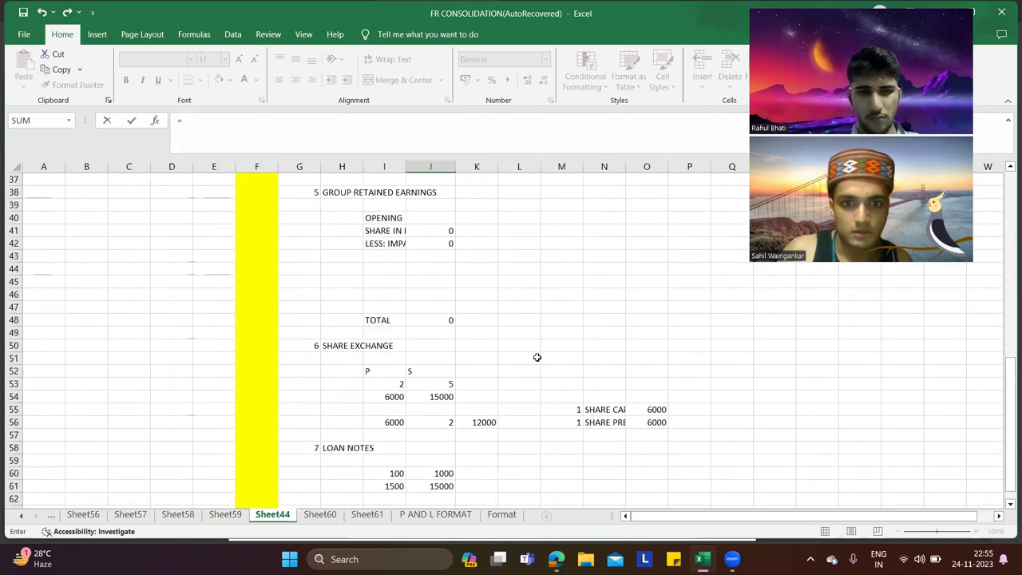
{"action": "left_click", "coordinate": [477, 308]}
{"action": "key", "text": "Return"}
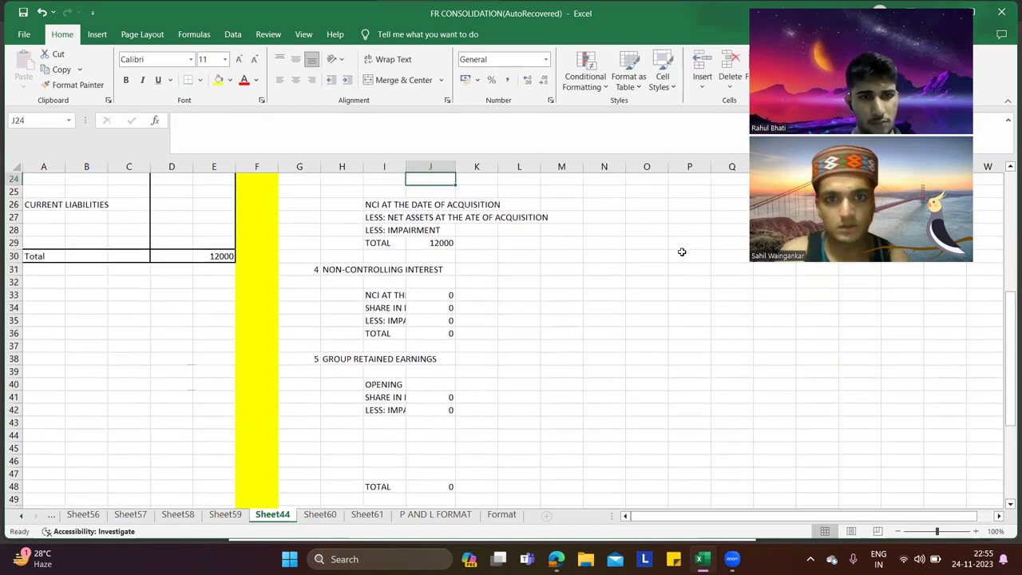
Step: Enter working note reference 6 beside Share capital in C17 and Share Premium in C18
{"action": "scroll", "coordinate": [663, 251], "scroll_direction": "up", "scroll_amount": 1}
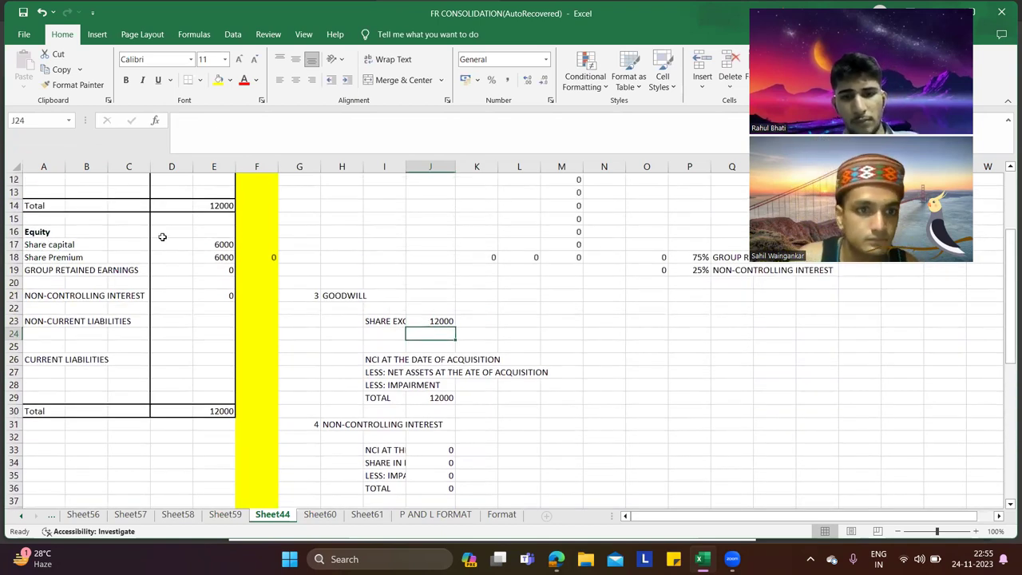
{"action": "left_click", "coordinate": [129, 244]}
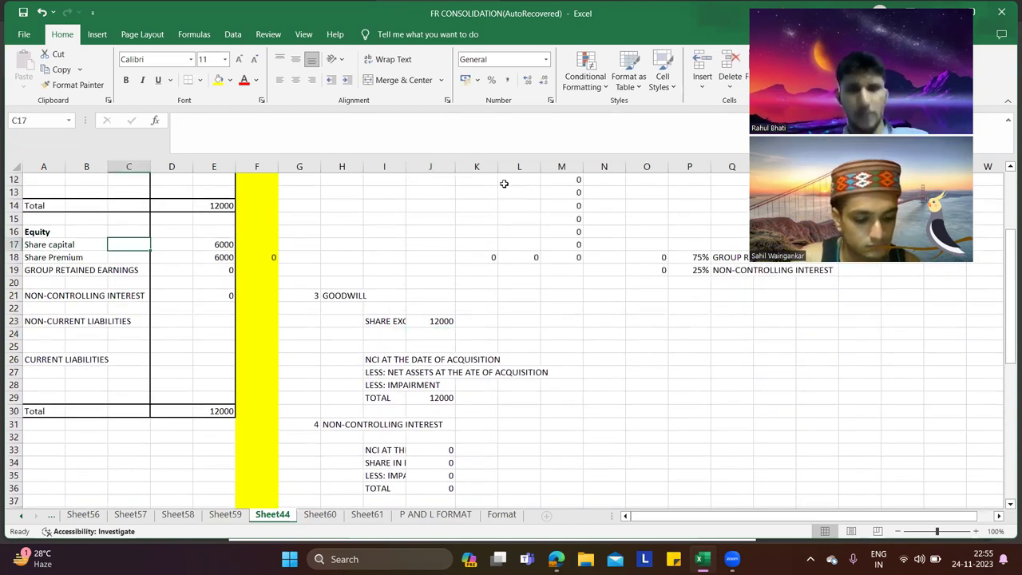
{"action": "type", "text": "6"}
{"action": "key", "text": "Return"}
{"action": "type", "text": "6"}
{"action": "key", "text": "Return"}
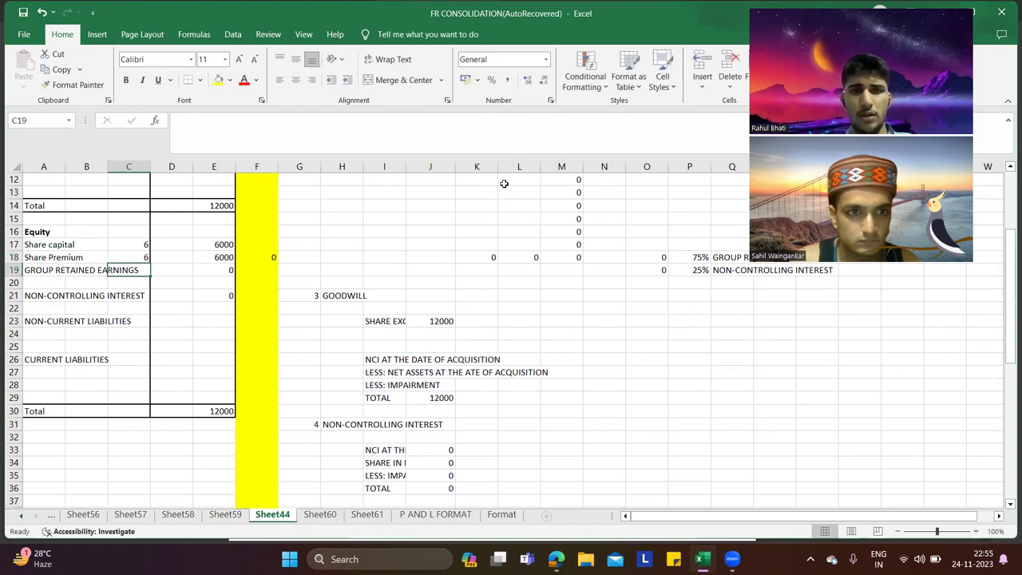
Step: Number a new working note 8 in G65 below the loan notes working
{"action": "scroll", "coordinate": [535, 193], "scroll_direction": "down", "scroll_amount": 12}
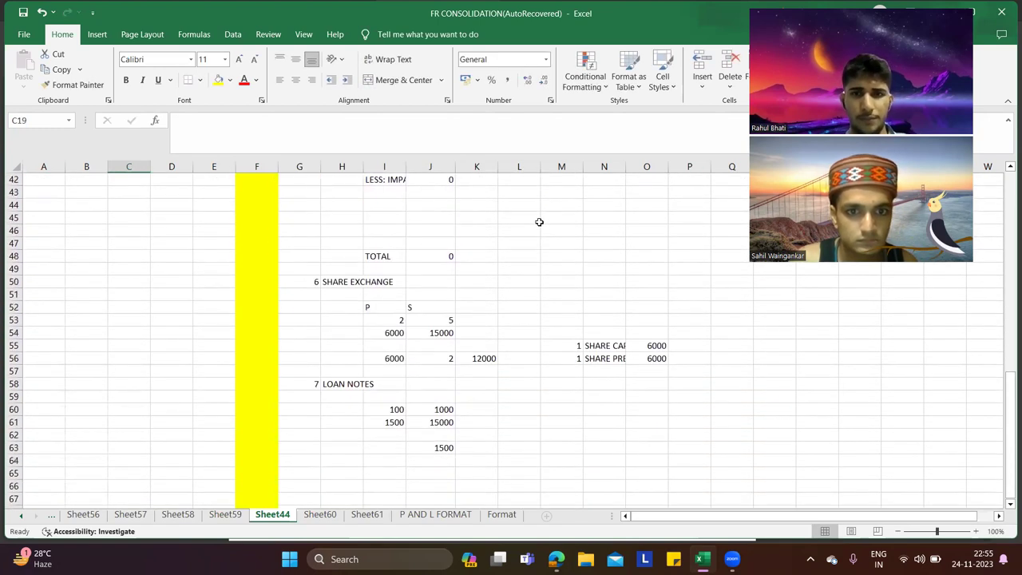
{"action": "left_click", "coordinate": [317, 395]}
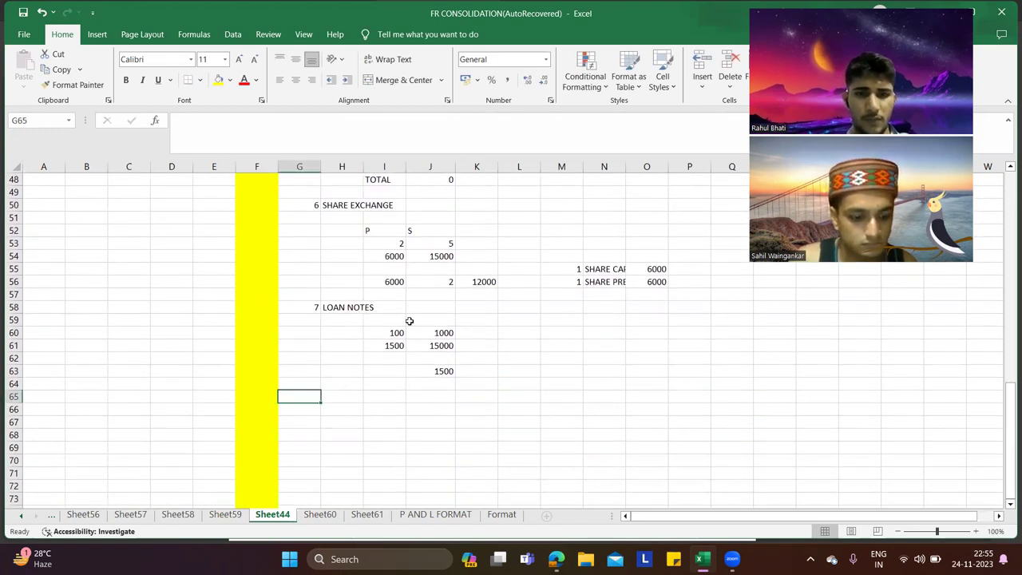
{"action": "type", "text": "8"}
Step: Examine notes (1) to (4) and the requirements of question 425 on the next page of the exam kit PDF
{"action": "key", "text": "alt+Tab"}
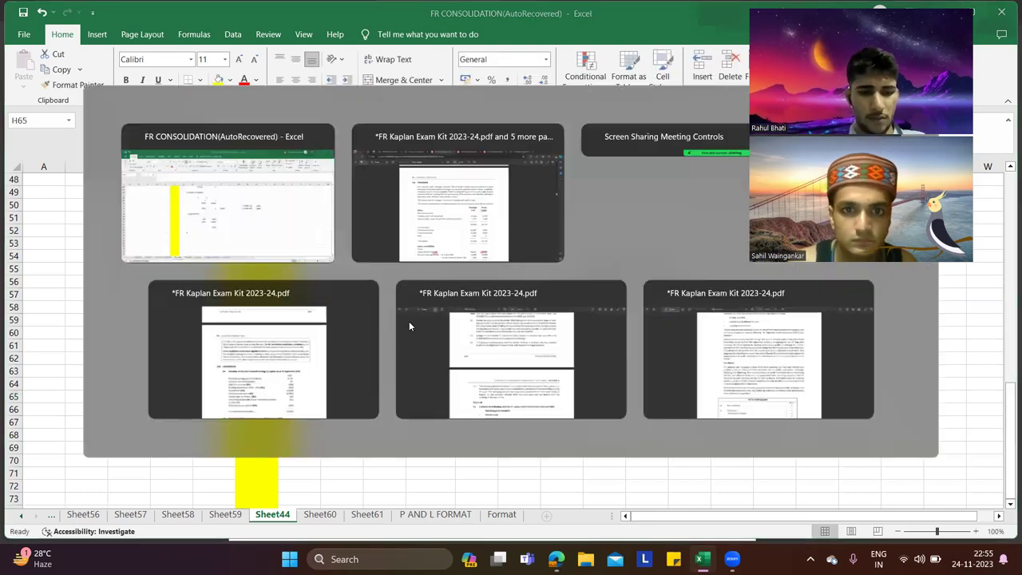
{"action": "scroll", "coordinate": [464, 263], "scroll_direction": "down", "scroll_amount": 1}
{"action": "scroll", "coordinate": [464, 263], "scroll_direction": "up", "scroll_amount": 2}
{"action": "scroll", "coordinate": [464, 259], "scroll_direction": "down", "scroll_amount": 3}
{"action": "scroll", "coordinate": [464, 256], "scroll_direction": "down", "scroll_amount": 5}
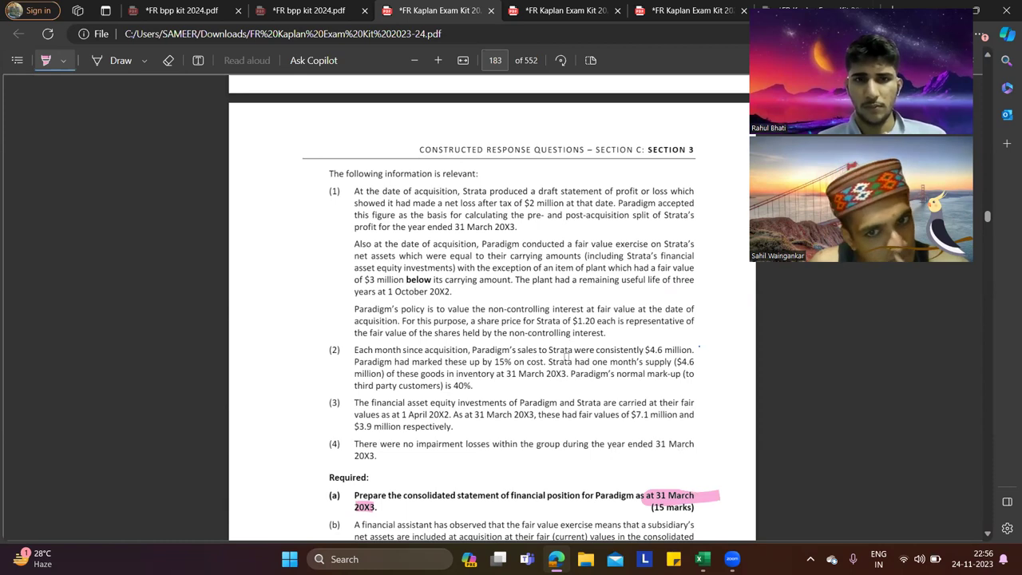
Step: Highlight the first paragraph of note (1), covering Strata's draft net loss and the pre- and post-acquisition profit split
{"action": "scroll", "coordinate": [557, 420], "scroll_direction": "up", "scroll_amount": 3}
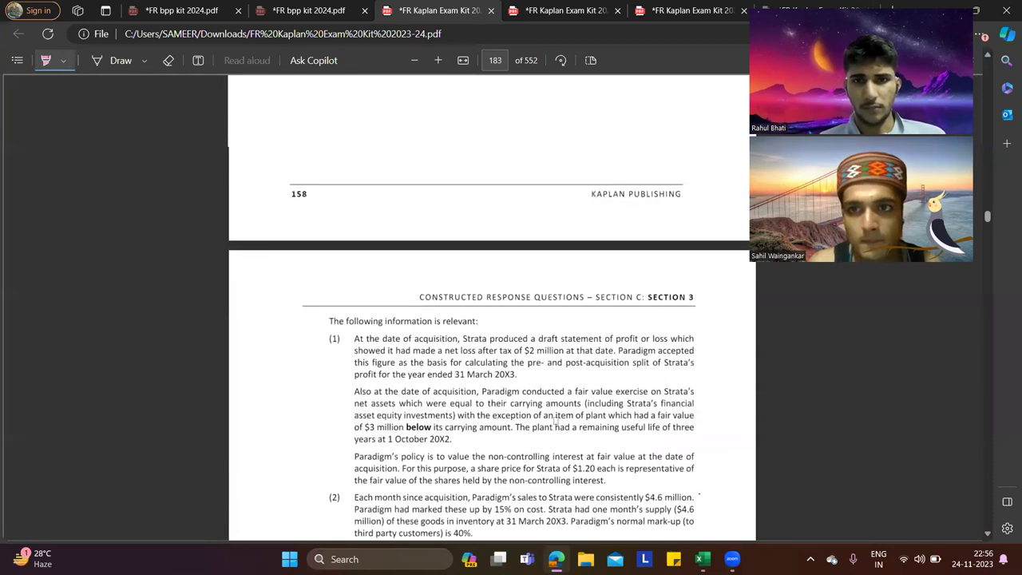
{"action": "scroll", "coordinate": [562, 421], "scroll_direction": "down", "scroll_amount": 5}
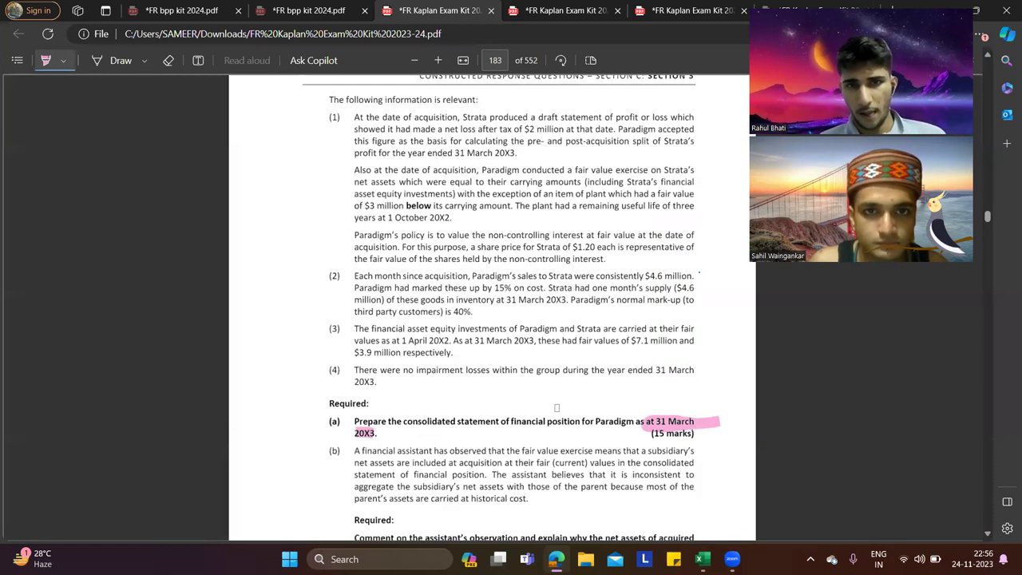
{"action": "scroll", "coordinate": [450, 376], "scroll_direction": "up", "scroll_amount": 3}
{"action": "left_click_drag", "start_coordinate": [357, 264], "coordinate": [694, 263]}
{"action": "left_click_drag", "start_coordinate": [353, 276], "coordinate": [616, 277]}
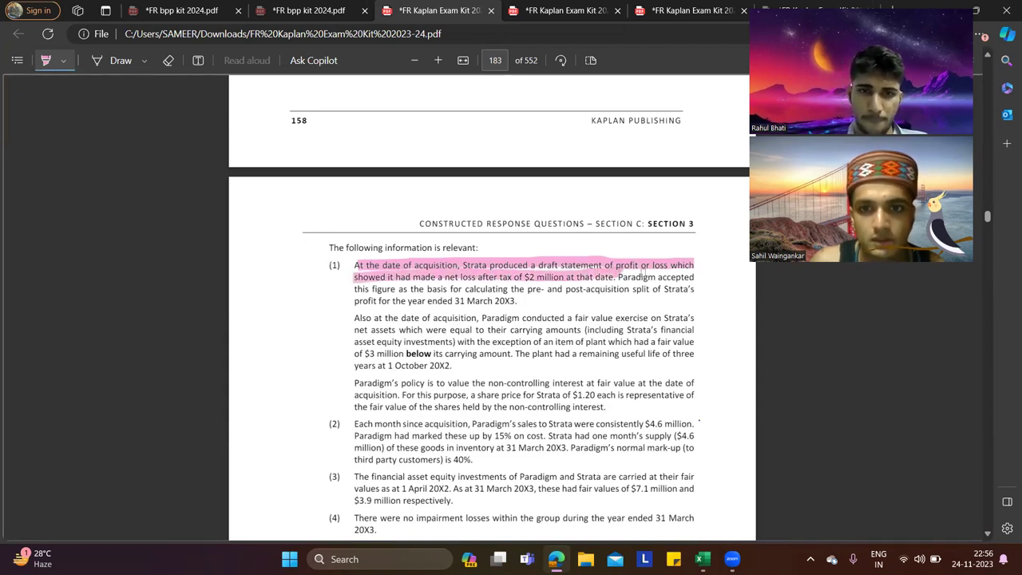
{"action": "left_click_drag", "start_coordinate": [683, 276], "coordinate": [694, 277]}
{"action": "left_click_drag", "start_coordinate": [353, 290], "coordinate": [681, 290]}
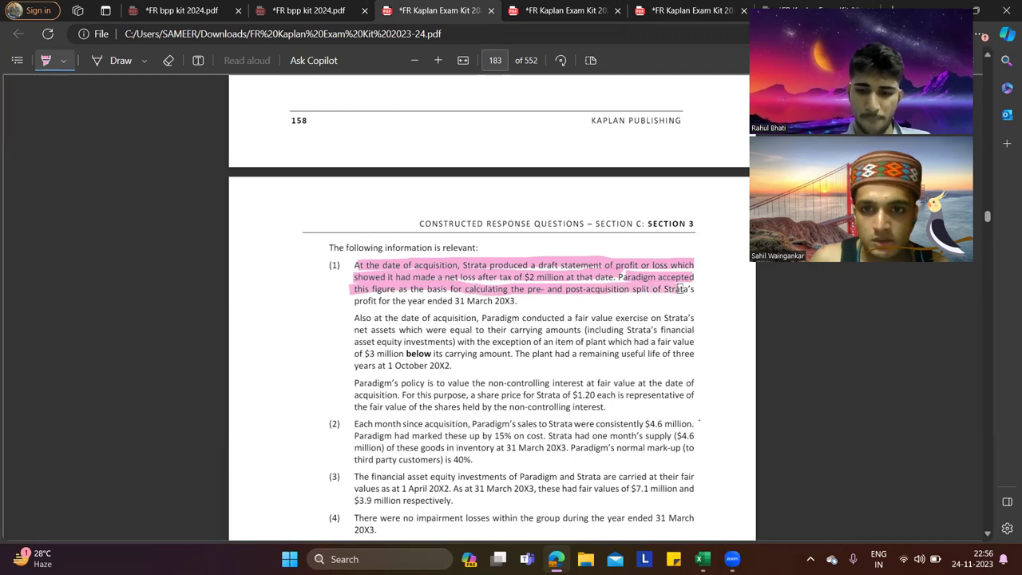
{"action": "left_click_drag", "start_coordinate": [365, 301], "coordinate": [514, 300]}
Step: Erase the highlighting from the first paragraph of note (1) and activate the Draw tool
{"action": "left_click", "coordinate": [168, 59]}
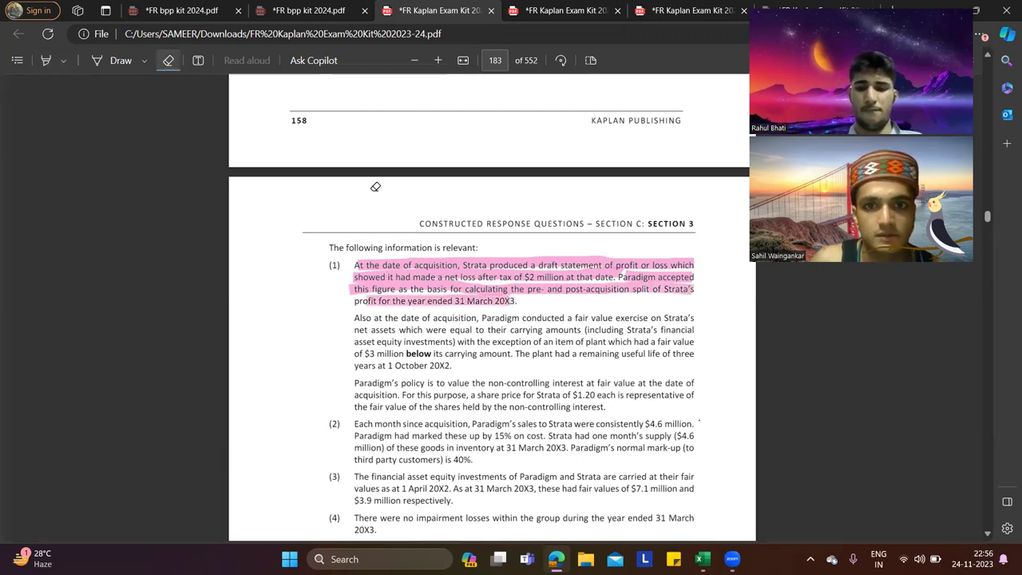
{"action": "mouse_move", "coordinate": [438, 266]}
{"action": "left_mouse_down"}
{"action": "mouse_move", "coordinate": [441, 291]}
{"action": "mouse_move", "coordinate": [662, 284]}
{"action": "left_mouse_up"}
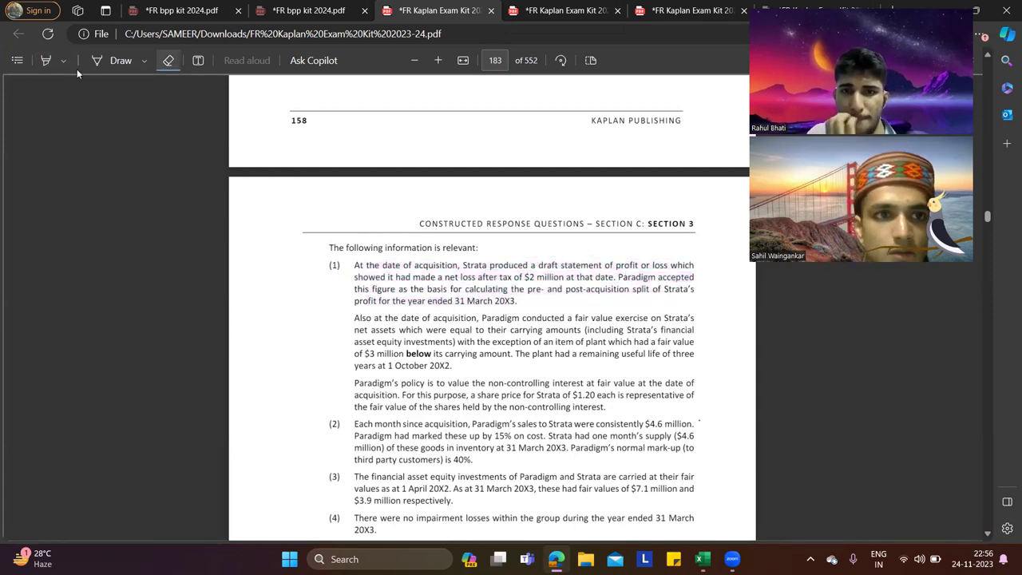
{"action": "left_click", "coordinate": [119, 60]}
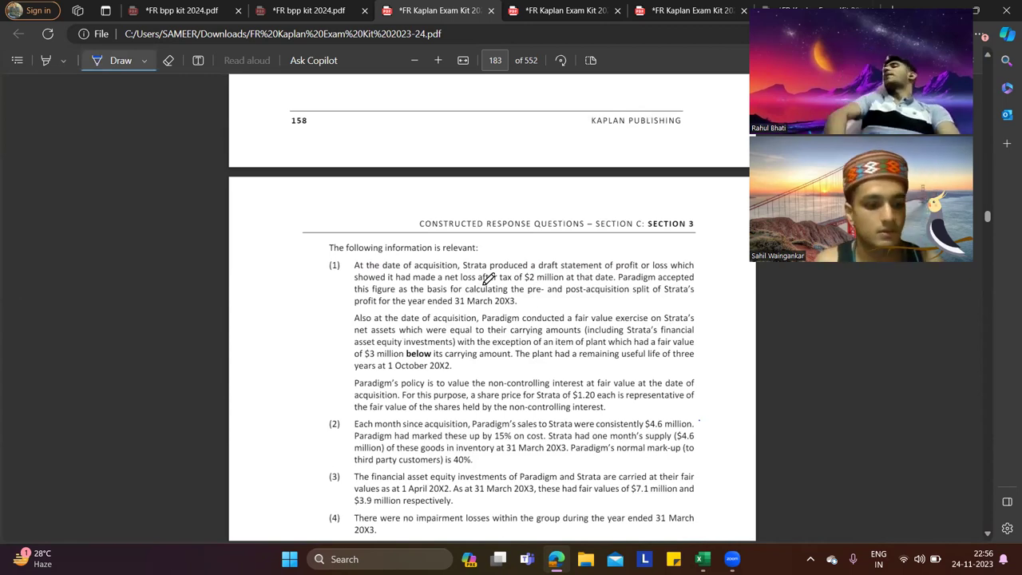
Step: Switch to Excel and add a PLANT line in J14 of the net assets working, with -3000 in both K14 and L14
{"action": "key", "text": "alt+Tab"}
{"action": "scroll", "coordinate": [438, 282], "scroll_direction": "up", "scroll_amount": 10}
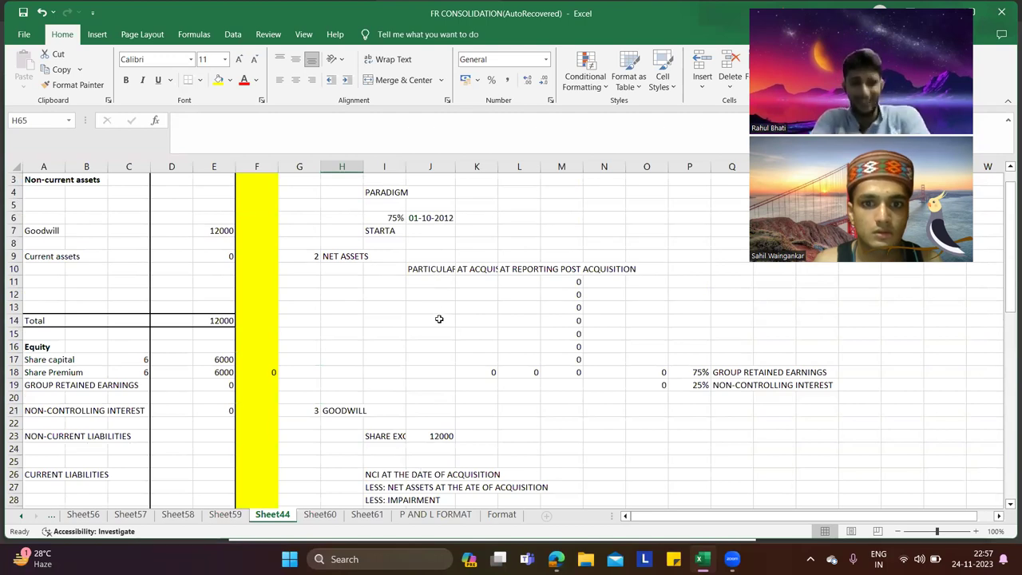
{"action": "left_click", "coordinate": [439, 310]}
{"action": "left_click", "coordinate": [442, 319]}
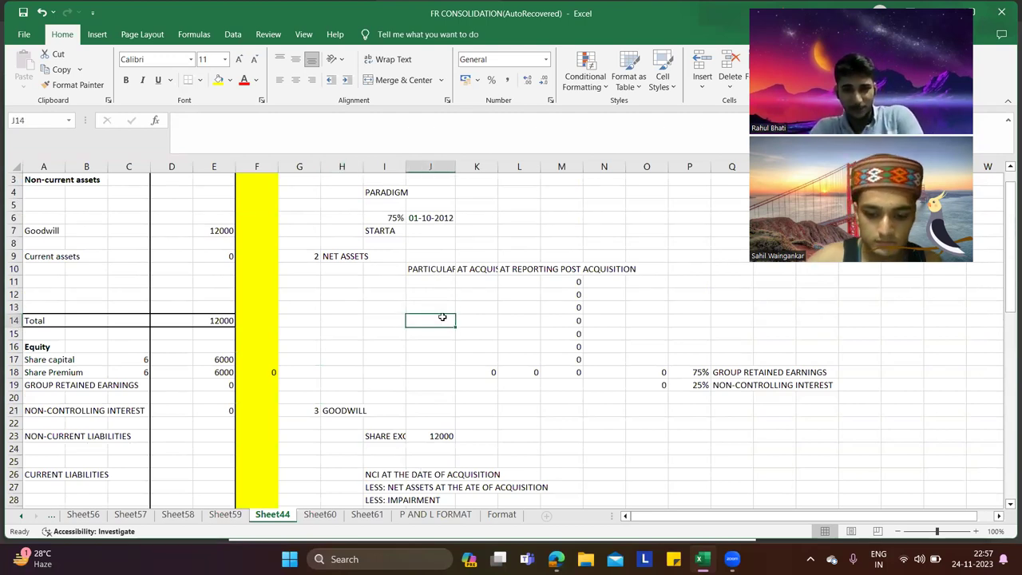
{"action": "type", "text": "PLANT"}
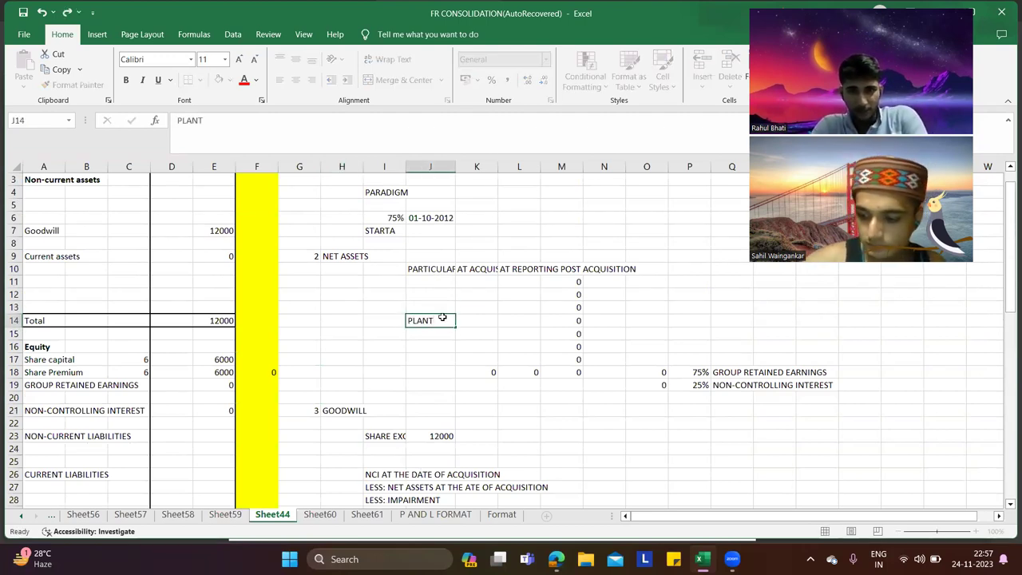
{"action": "key", "text": "Tab"}
{"action": "type", "text": "-300"}
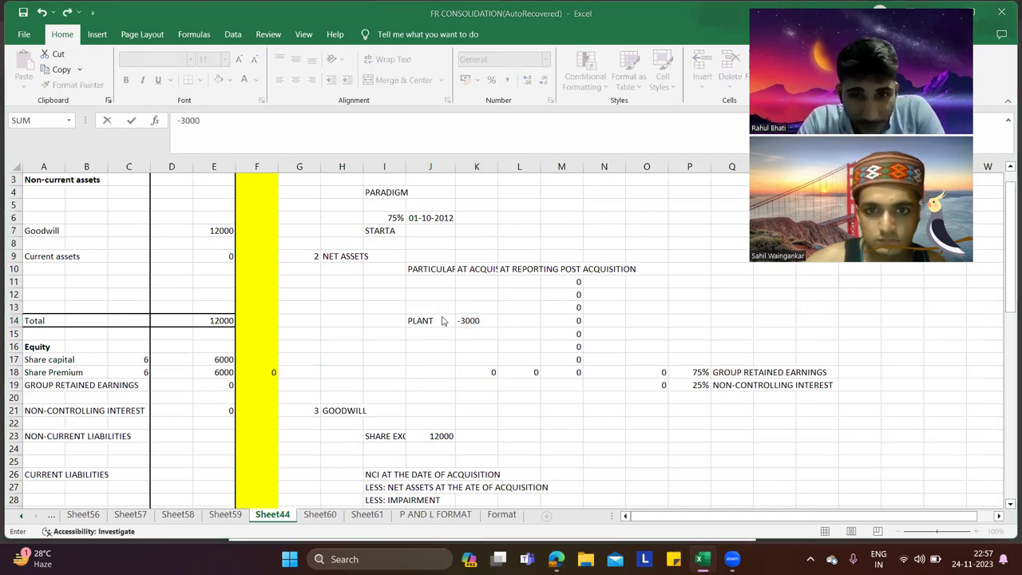
{"action": "key", "text": "alt+Tab"}
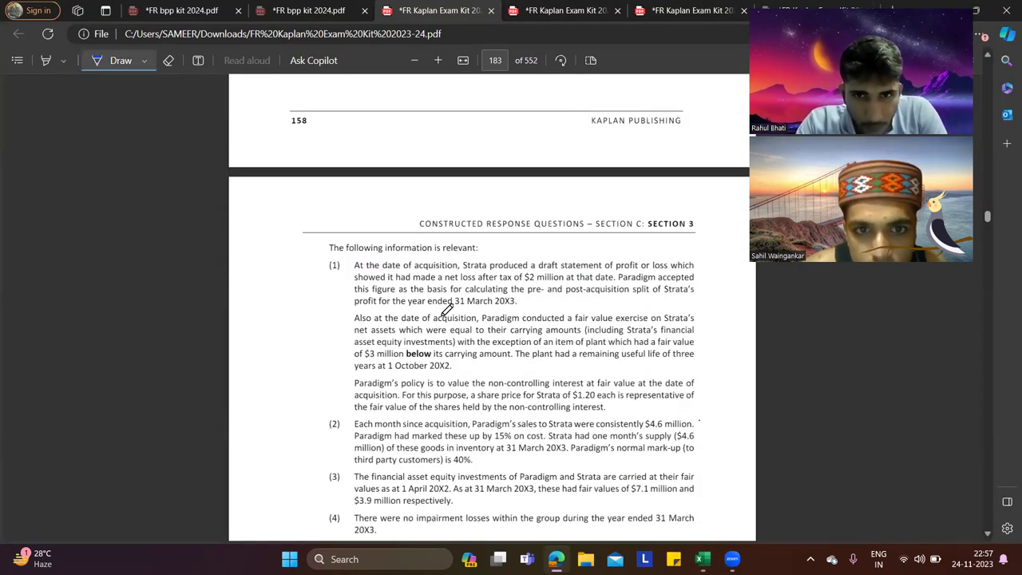
{"action": "key", "text": "alt+Tab"}
{"action": "type", "text": "0"}
{"action": "key", "text": "Tab"}
{"action": "type", "text": "-3000"}
{"action": "key", "text": "Return"}
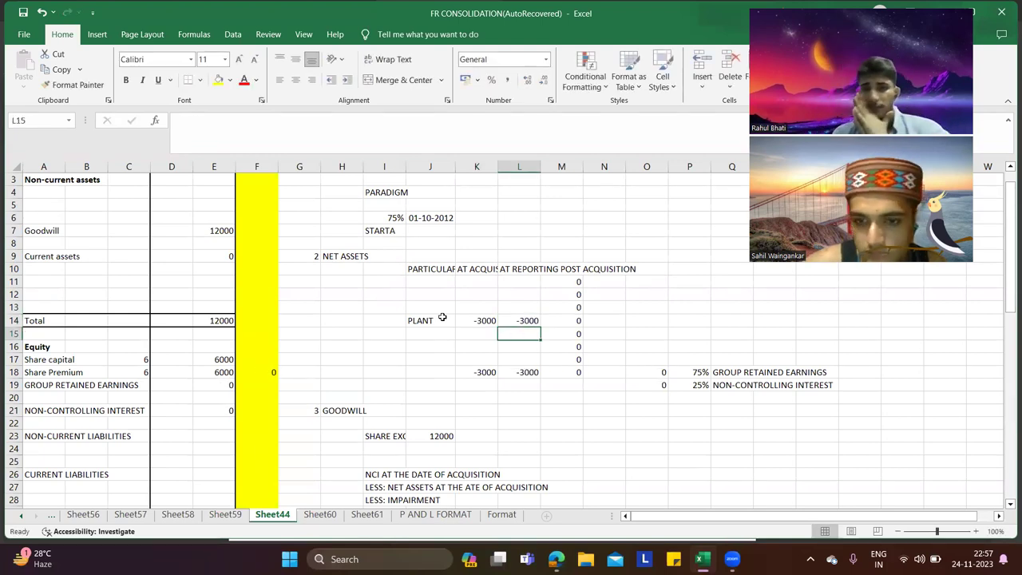
Step: Add a DEP line label in J15 below PLANT in the net assets working
{"action": "key", "text": "Left"}
{"action": "key", "text": "Left"}
{"action": "type", "text": "DEP"}
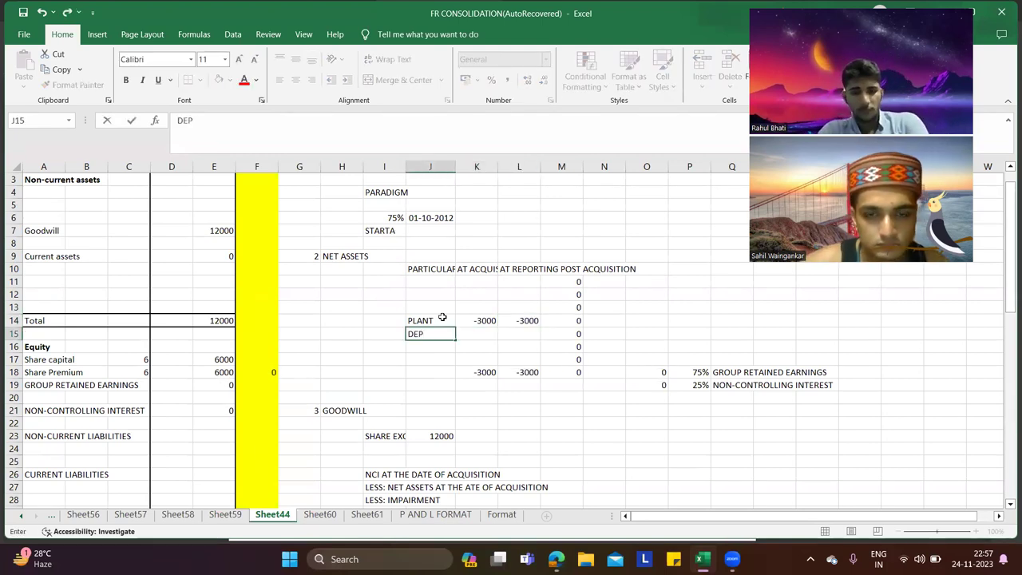
{"action": "key", "text": "Tab"}
Step: Enter the plant depreciation adjustment +3000/3*6/12 in the reporting date column, L15, consulting the exam kit notes
{"action": "key", "text": "Tab"}
{"action": "type", "text": "-"}
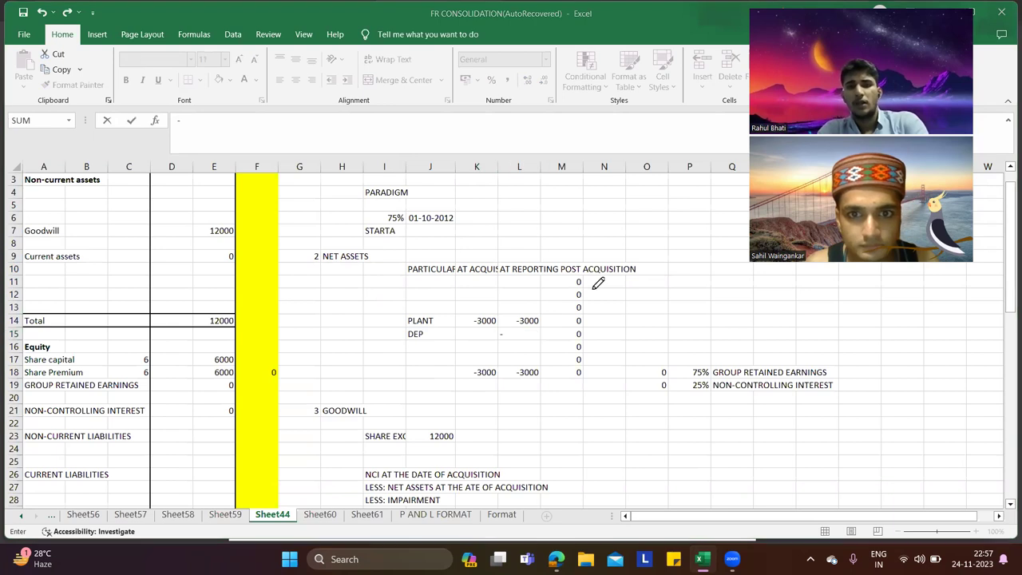
{"action": "key", "text": "alt+Tab"}
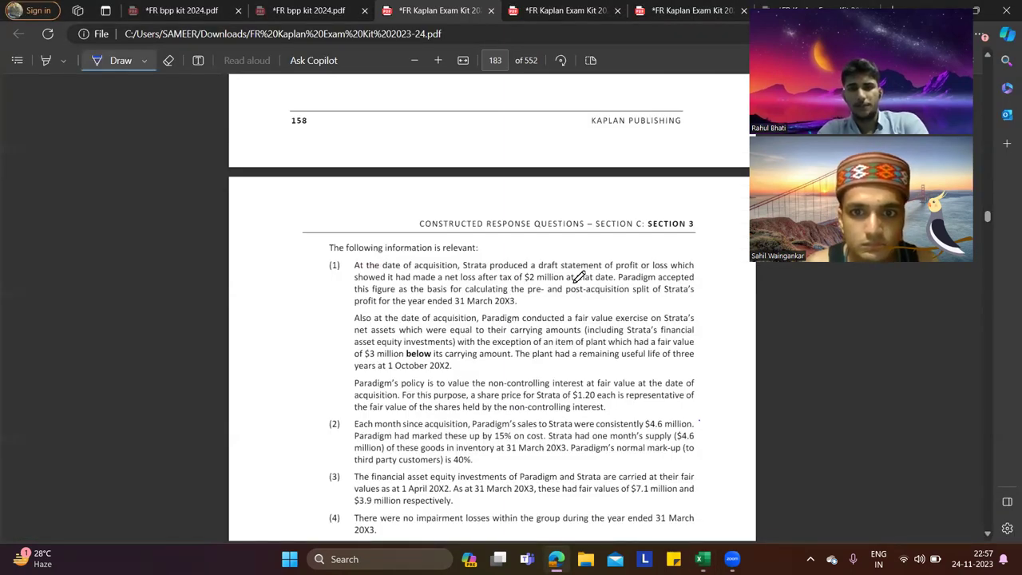
{"action": "key", "text": "alt+Tab"}
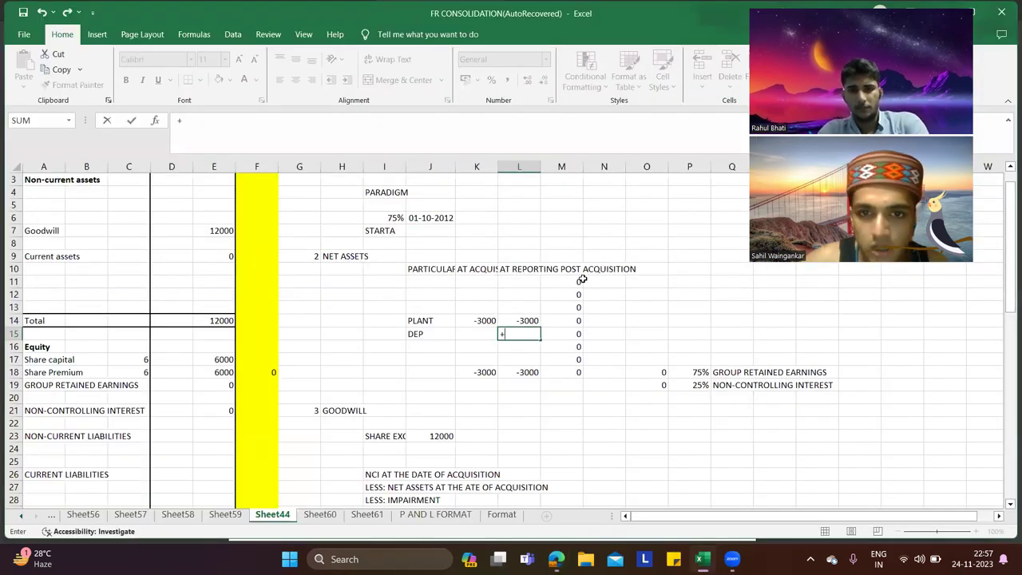
{"action": "key", "text": "alt+Tab"}
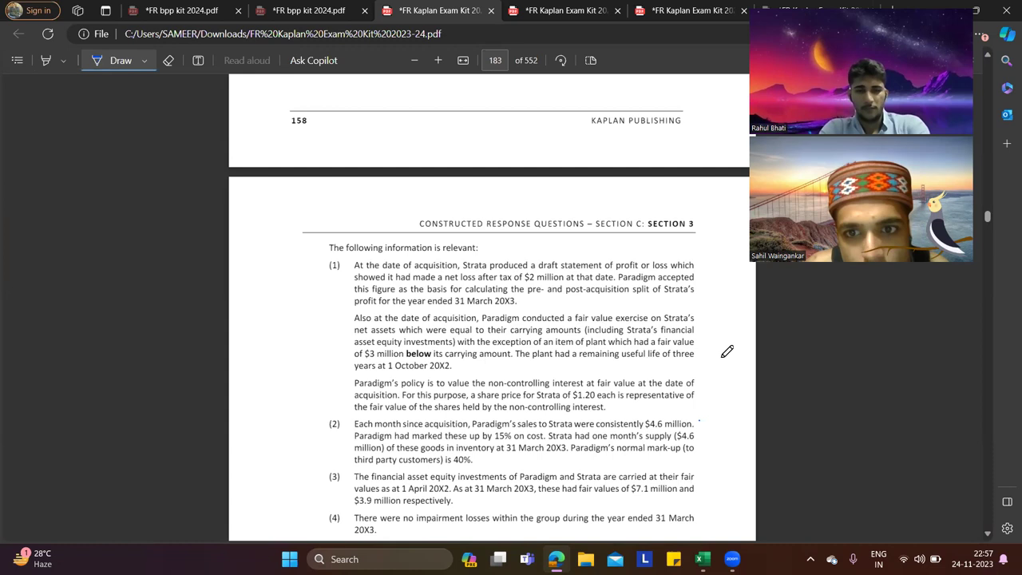
{"action": "scroll", "coordinate": [483, 342], "scroll_direction": "down", "scroll_amount": 1}
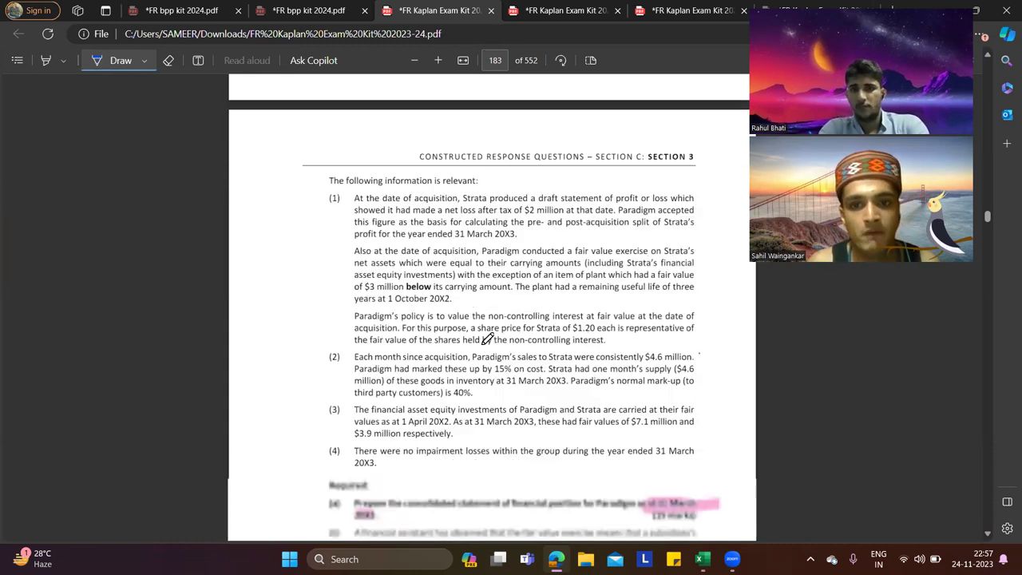
{"action": "scroll", "coordinate": [488, 338], "scroll_direction": "down", "scroll_amount": 2}
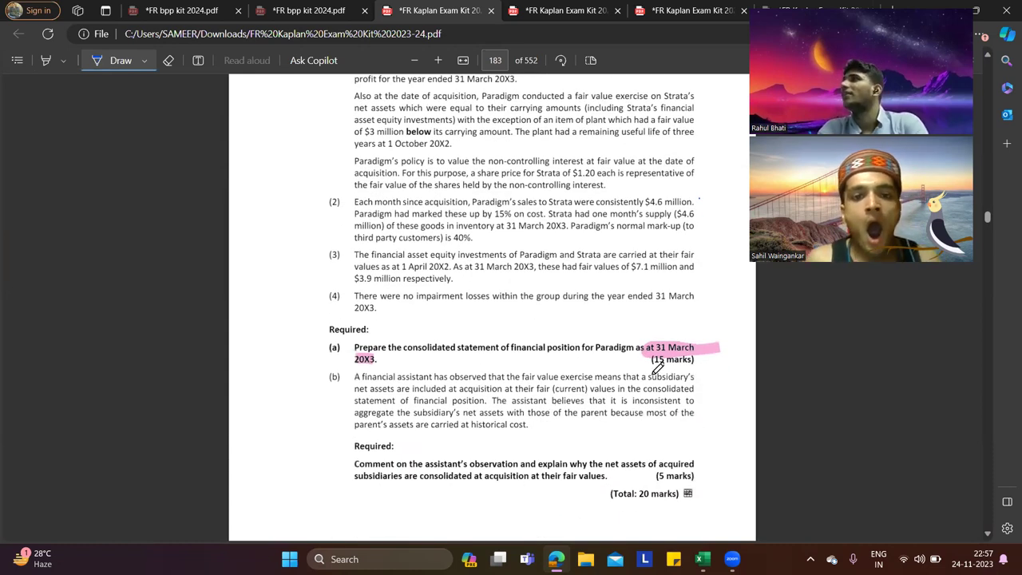
{"action": "key", "text": "alt+Tab"}
{"action": "type", "text": "+"}
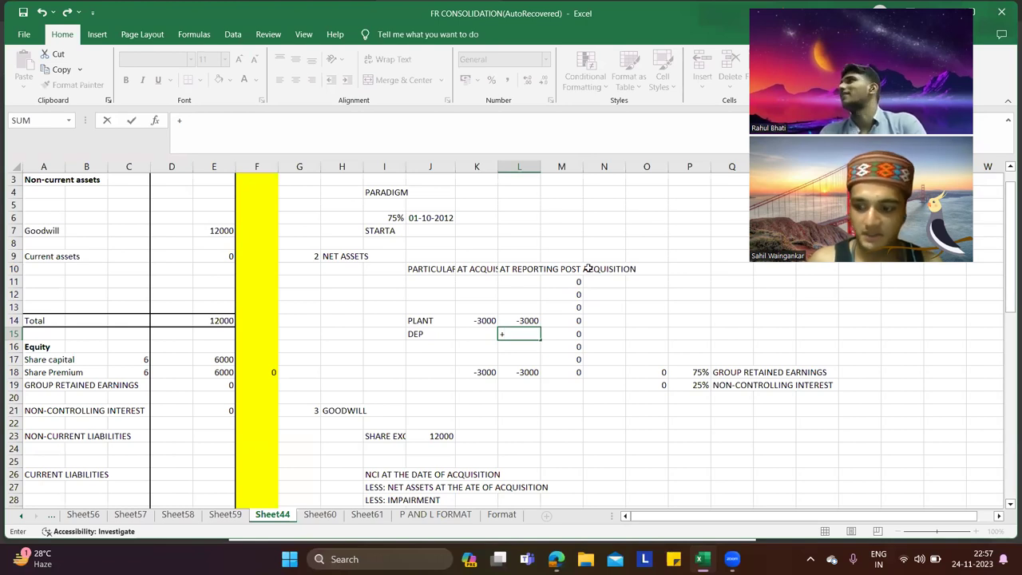
{"action": "type", "text": "3000/3*6/1"}
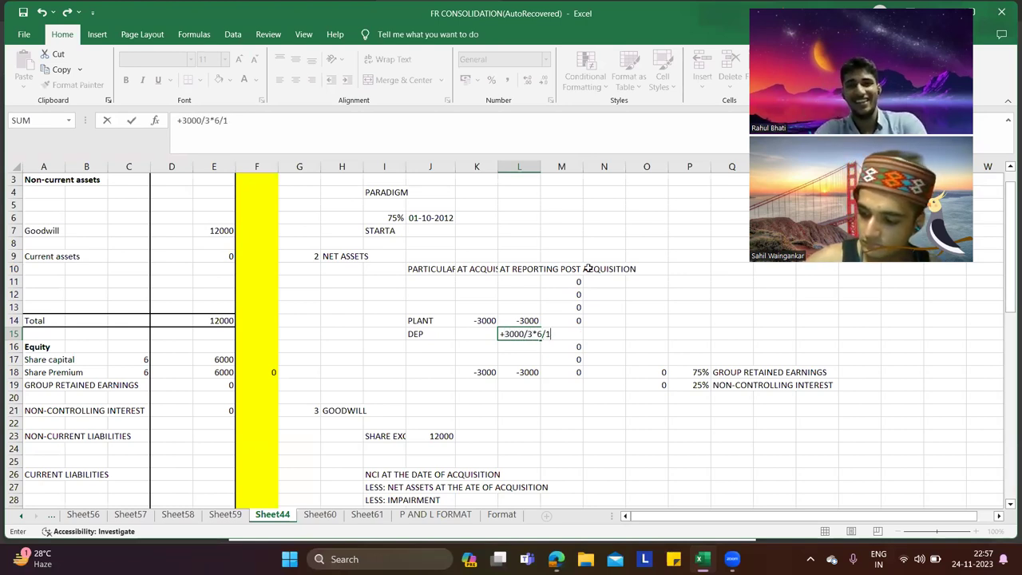
{"action": "type", "text": "2"}
{"action": "key", "text": "Return"}
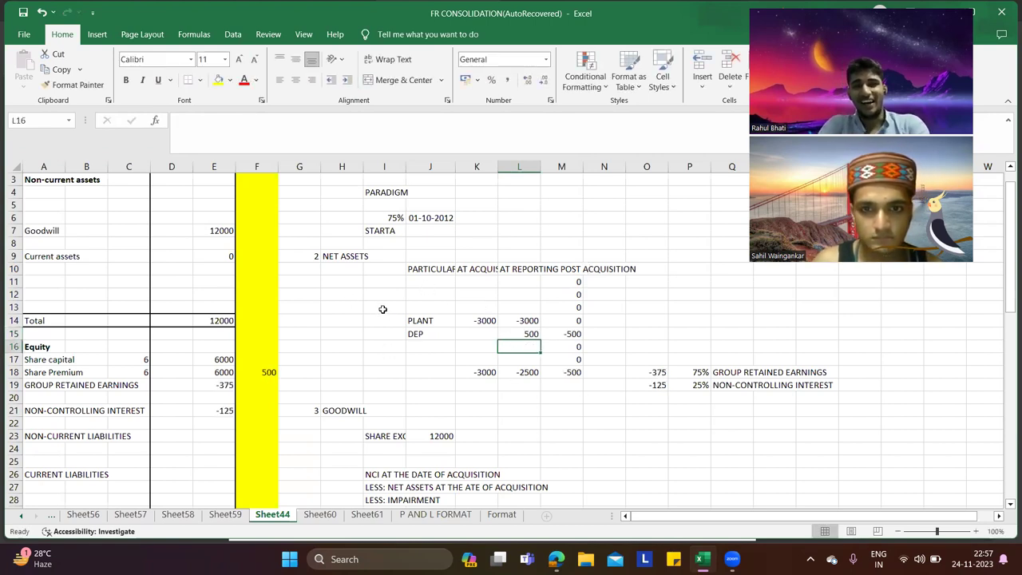
Step: Examine the depreciation formula in L15 and the post-acquisition difference formula in M15
{"action": "left_click", "coordinate": [573, 335]}
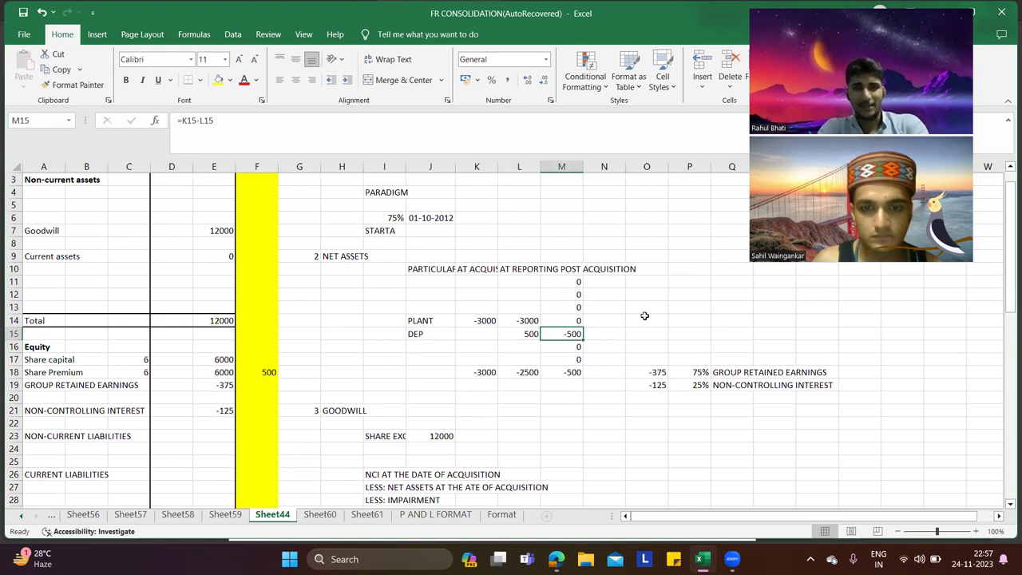
{"action": "left_click", "coordinate": [529, 334]}
{"action": "left_click", "coordinate": [575, 332]}
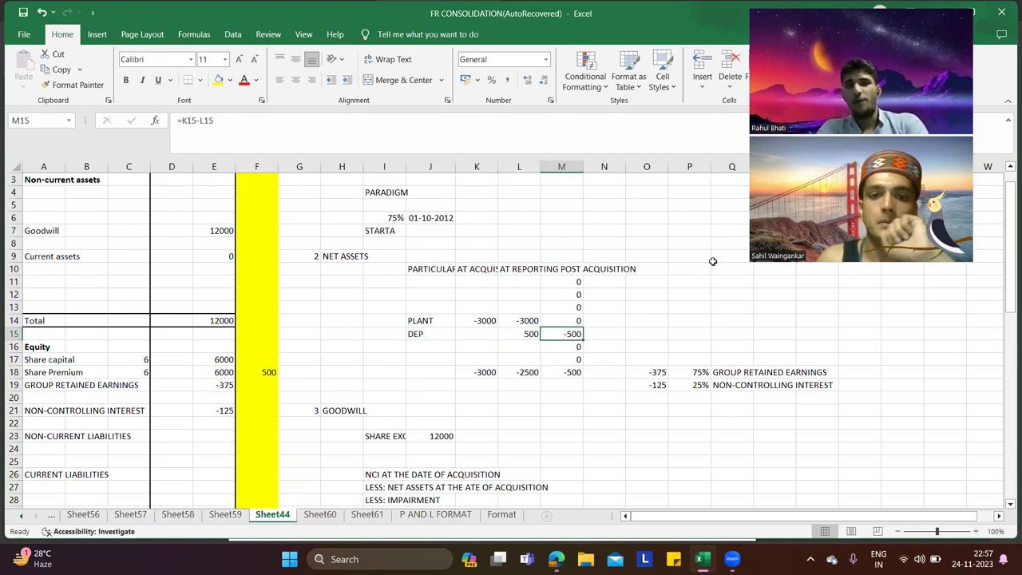
{"action": "left_click", "coordinate": [515, 334]}
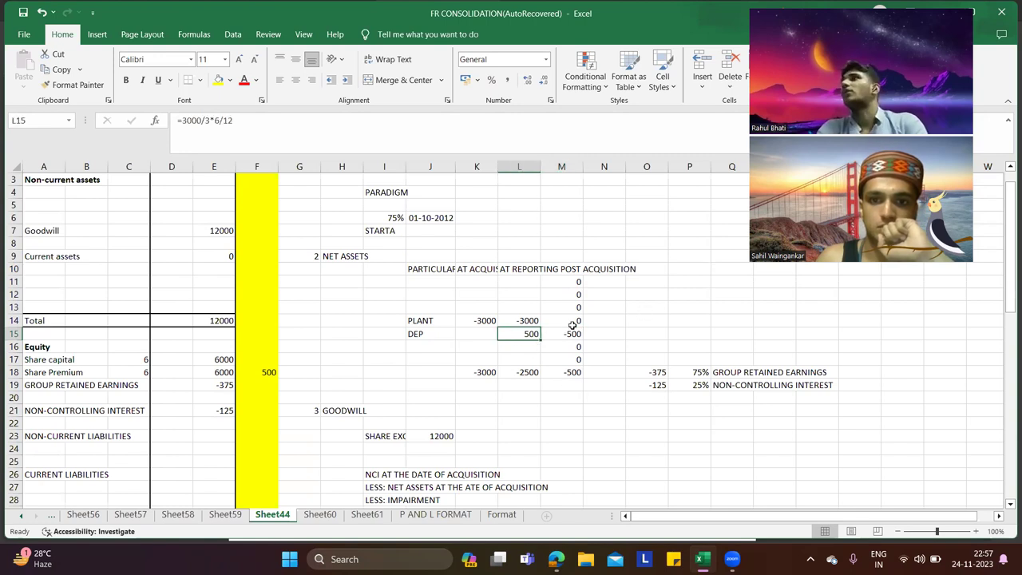
{"action": "left_click", "coordinate": [577, 330]}
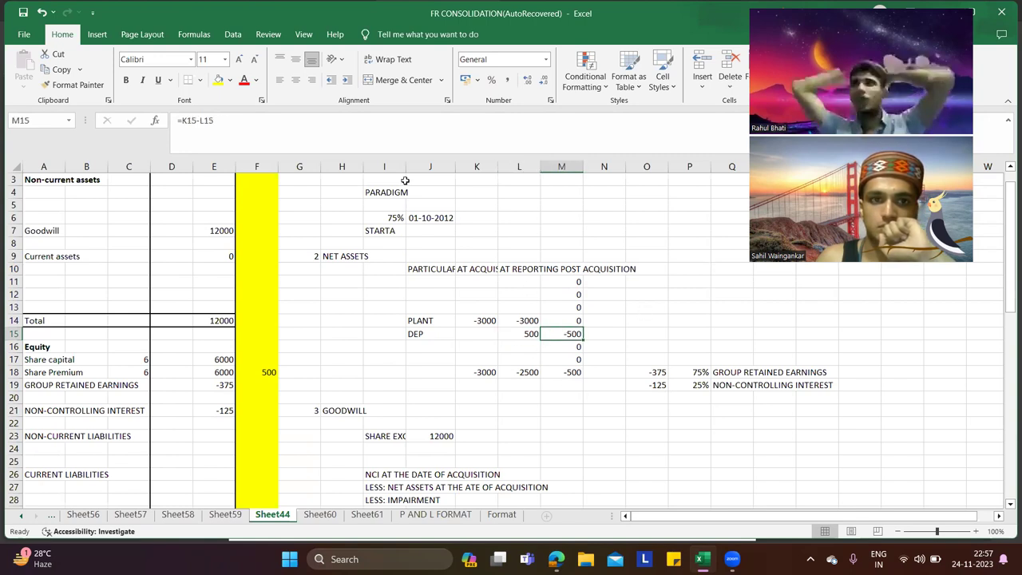
{"action": "left_click", "coordinate": [286, 129]}
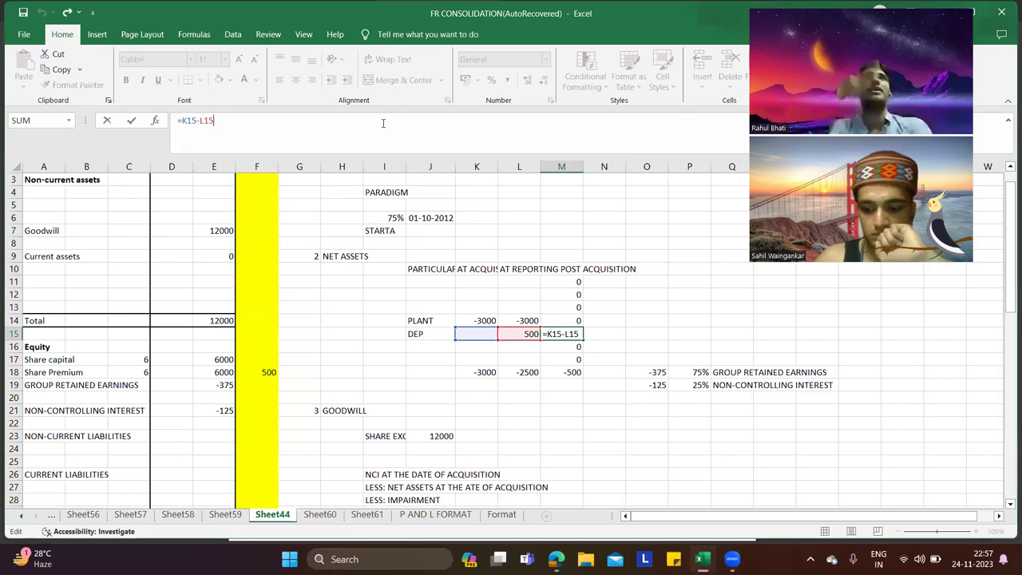
{"action": "key", "text": "Return"}
Step: Replace the DEP line's post-acquisition formula in M15 with =L15-K15 and review the statement of financial position
{"action": "left_click", "coordinate": [575, 332]}
{"action": "left_click", "coordinate": [232, 118]}
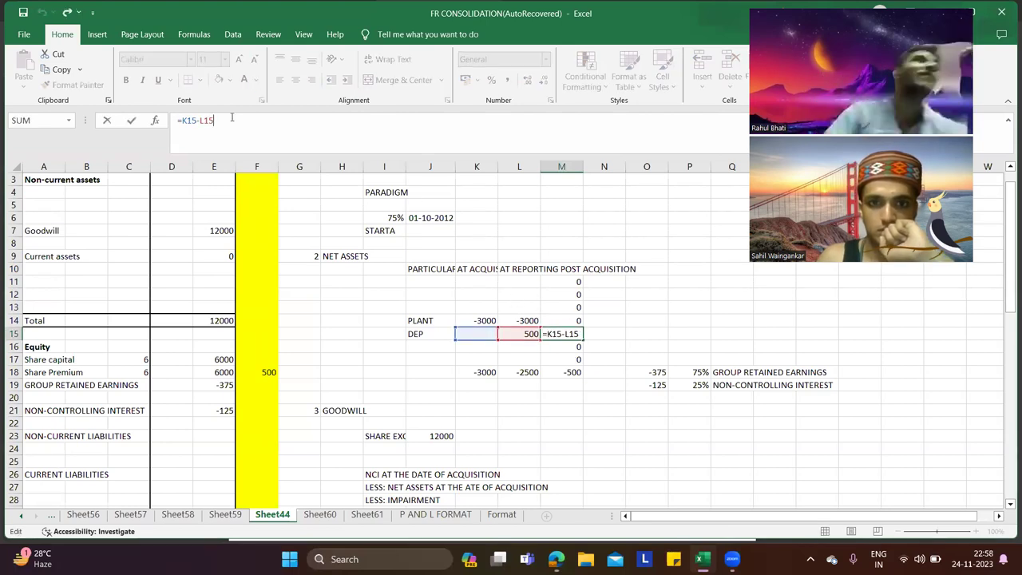
{"action": "left_click_drag", "start_coordinate": [232, 118], "coordinate": [182, 114]}
{"action": "key", "text": "BackSpace"}
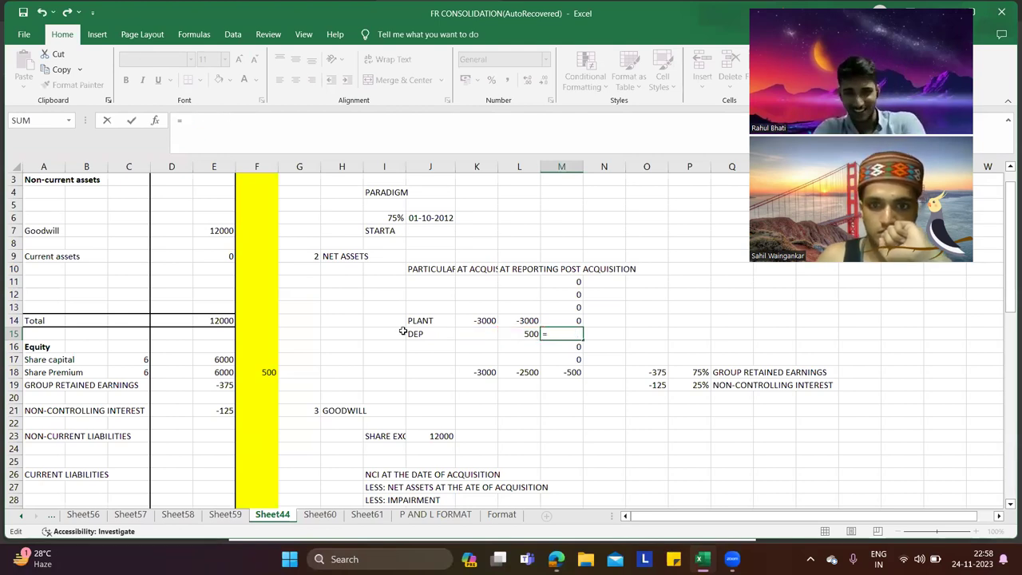
{"action": "left_click", "coordinate": [520, 328]}
{"action": "type", "text": "-"}
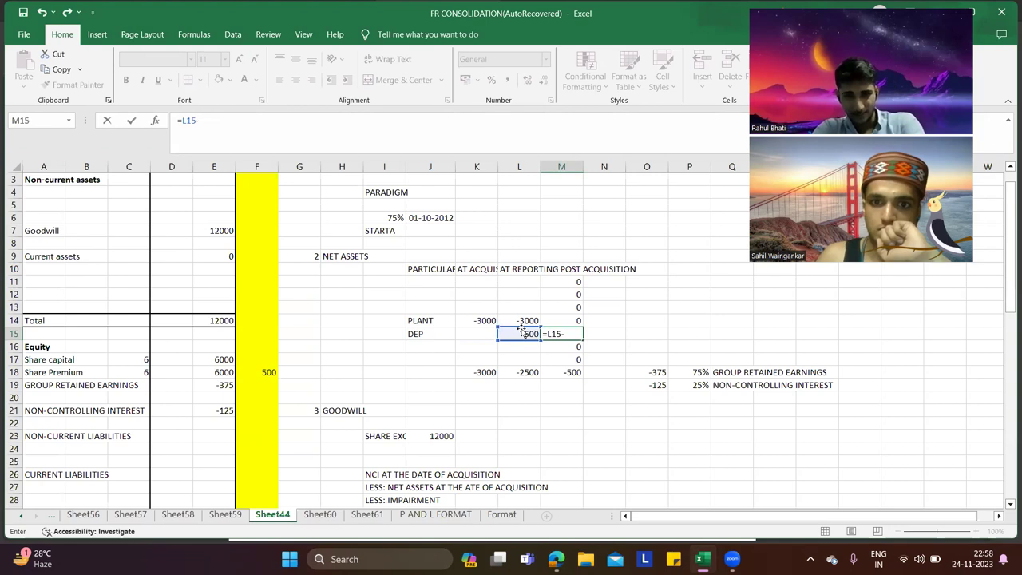
{"action": "left_click", "coordinate": [476, 336]}
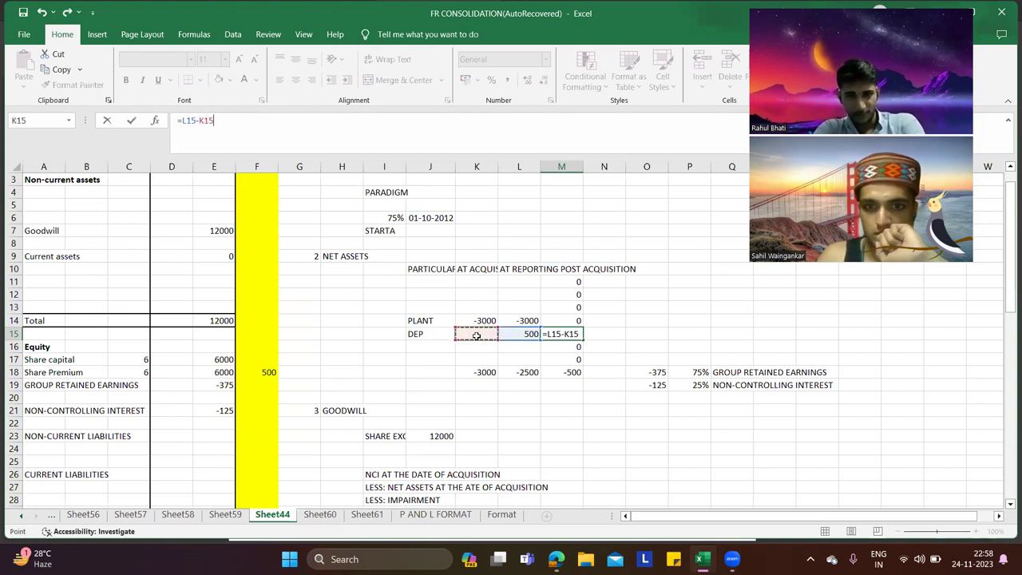
{"action": "key", "text": "Return"}
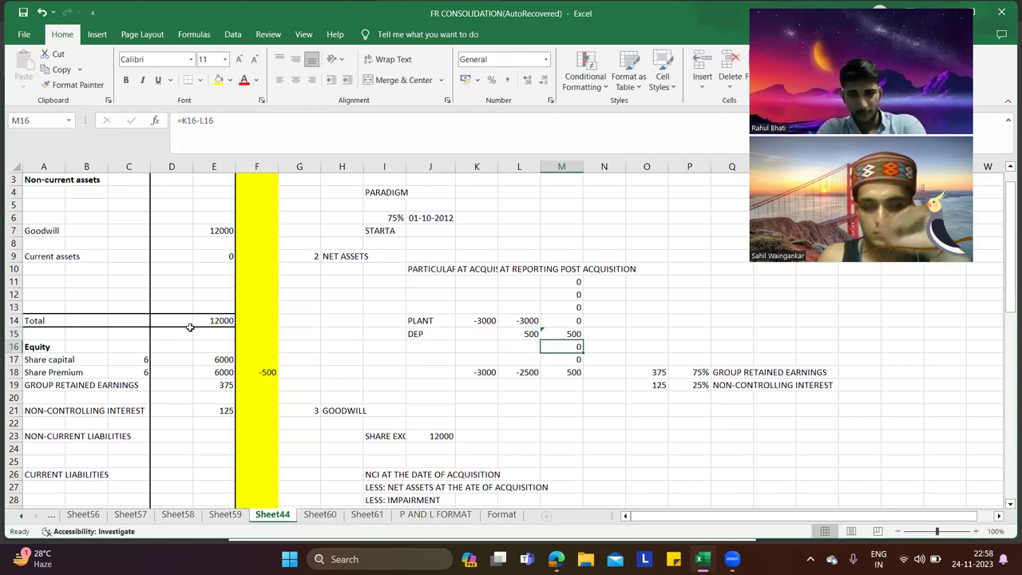
{"action": "scroll", "coordinate": [286, 359], "scroll_direction": "down", "scroll_amount": 1}
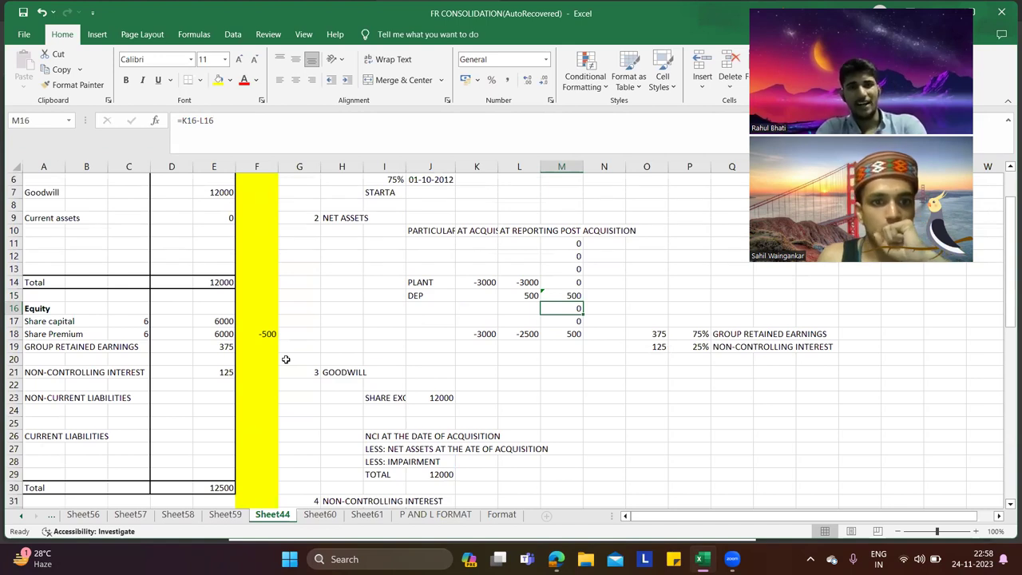
{"action": "scroll", "coordinate": [351, 337], "scroll_direction": "up", "scroll_amount": 2}
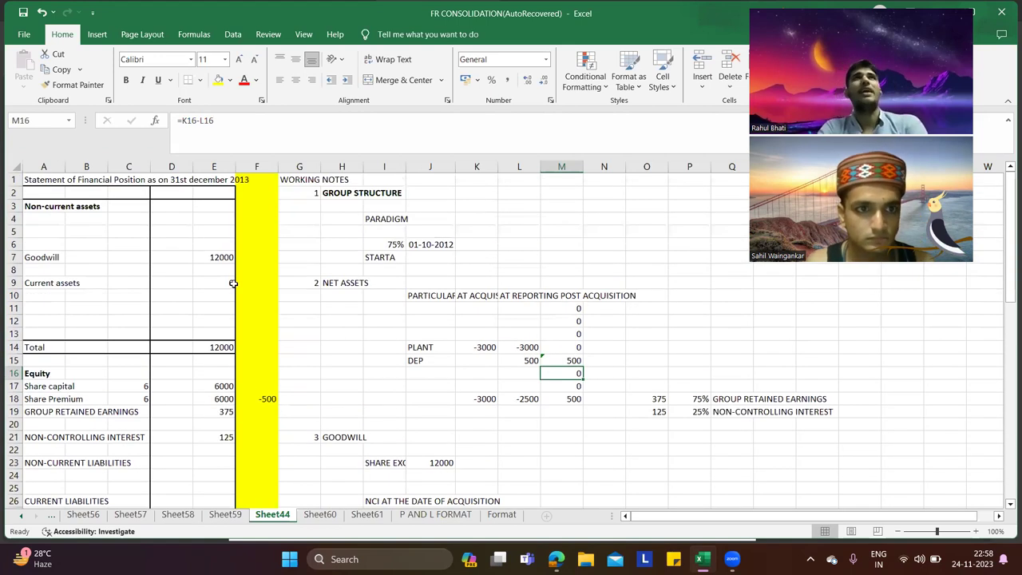
Step: Consult the exam kit's statement of financial position and add a PROPERTY PLANT AND EQUIPMENT line in A4 under Non-current assets
{"action": "left_click", "coordinate": [223, 218]}
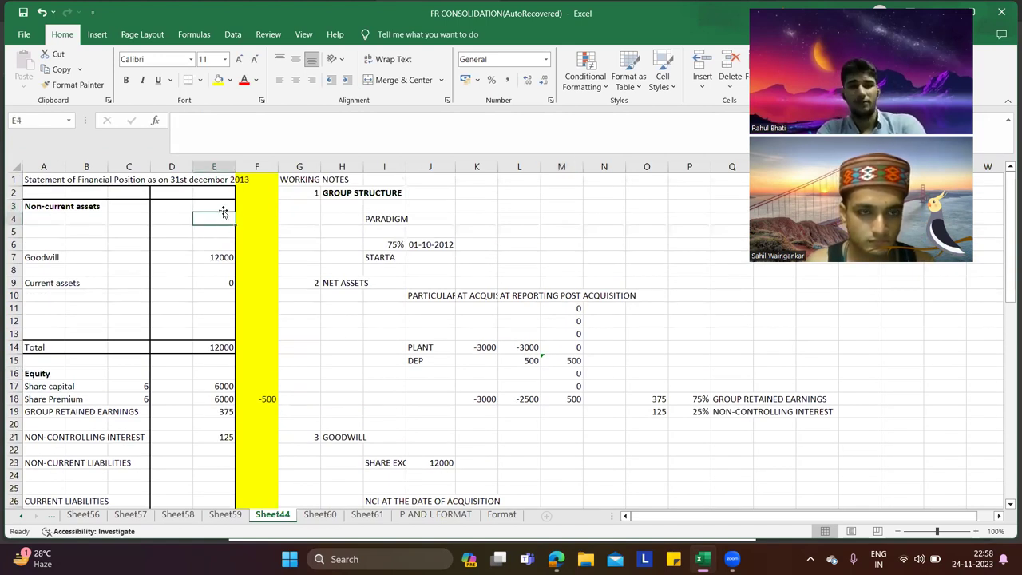
{"action": "key", "text": "Up"}
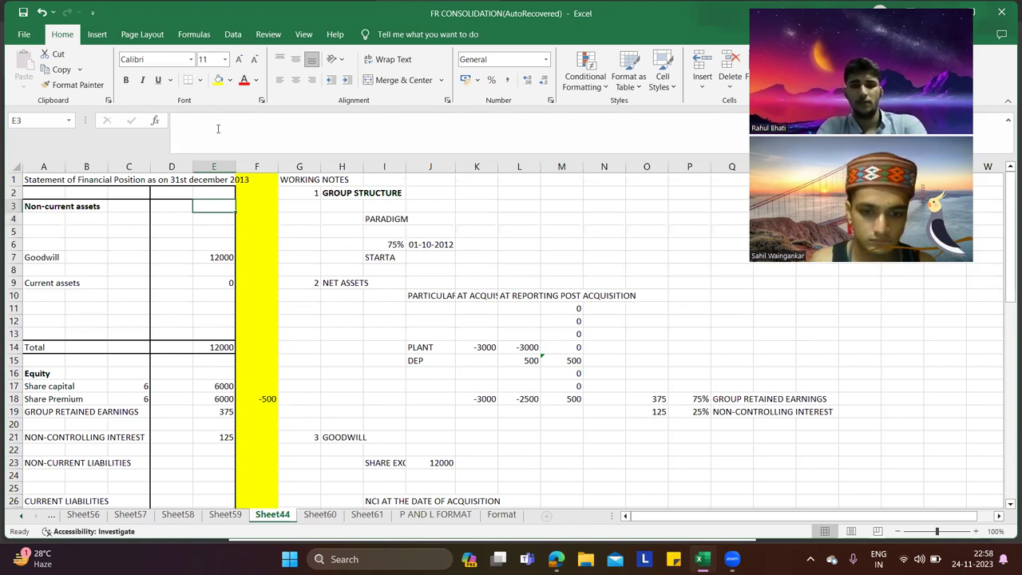
{"action": "key", "text": "alt+Tab"}
{"action": "scroll", "coordinate": [403, 261], "scroll_direction": "up", "scroll_amount": 10}
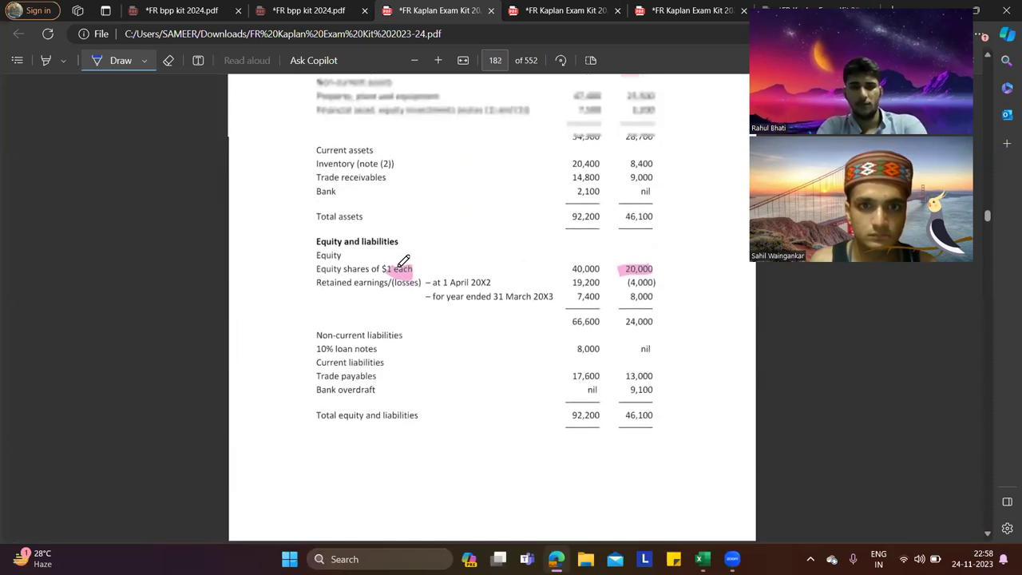
{"action": "scroll", "coordinate": [403, 261], "scroll_direction": "up", "scroll_amount": 2}
{"action": "key", "text": "alt+Tab"}
{"action": "left_click", "coordinate": [57, 218]}
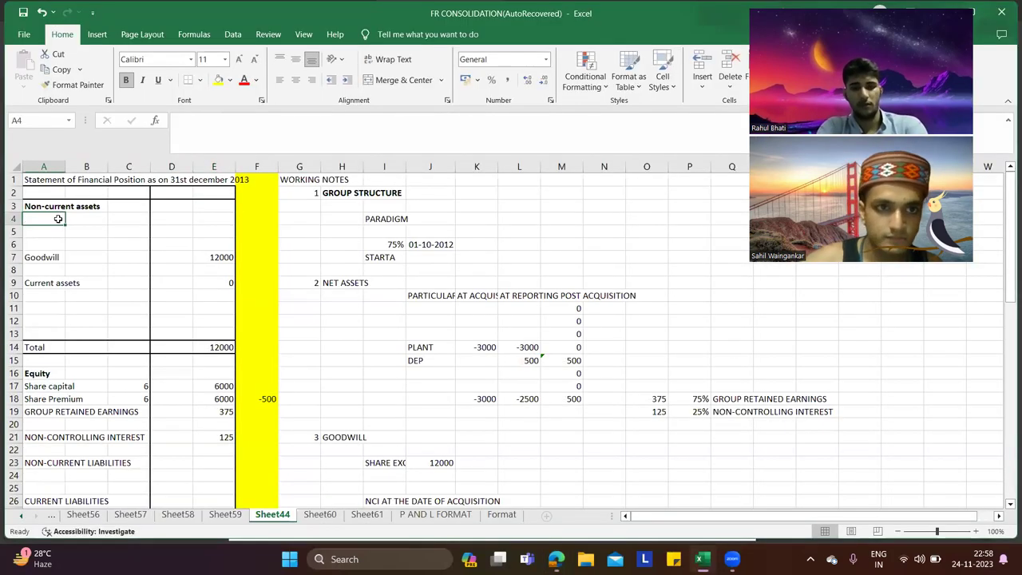
{"action": "type", "text": "p"}
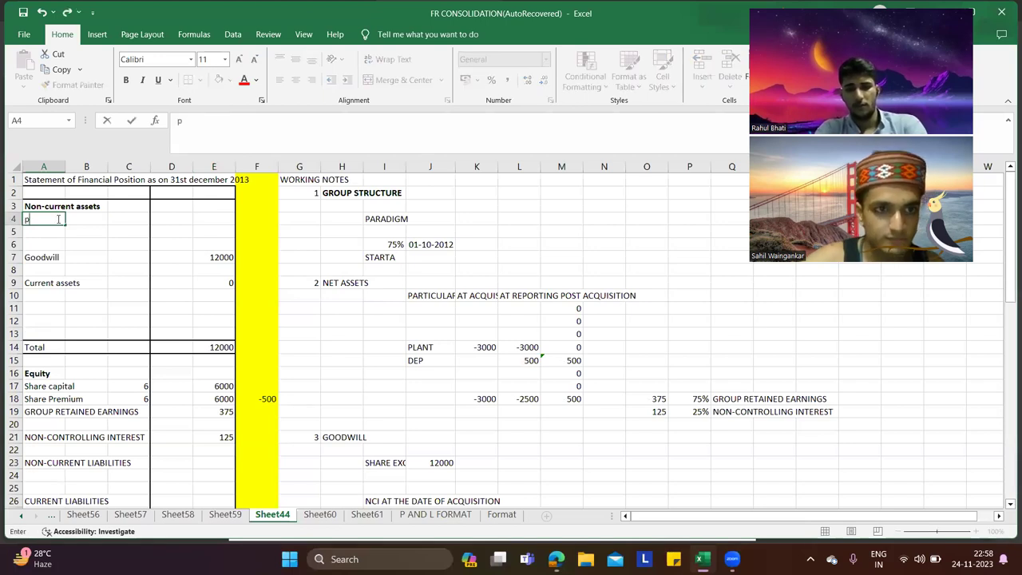
{"action": "type", "text": "ROPERTY PLANT AND"}
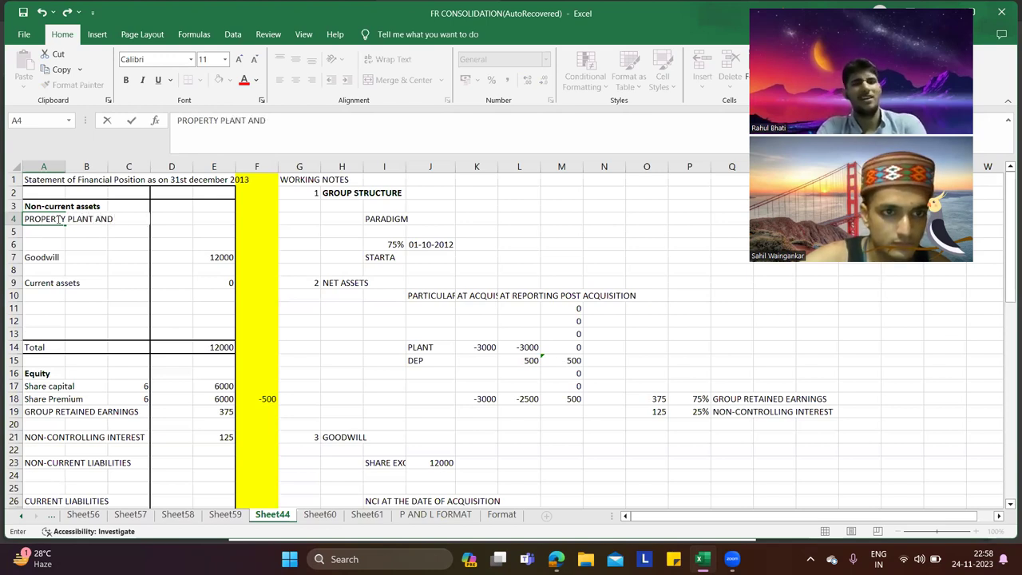
{"action": "type", "text": " EQUIPMEN"}
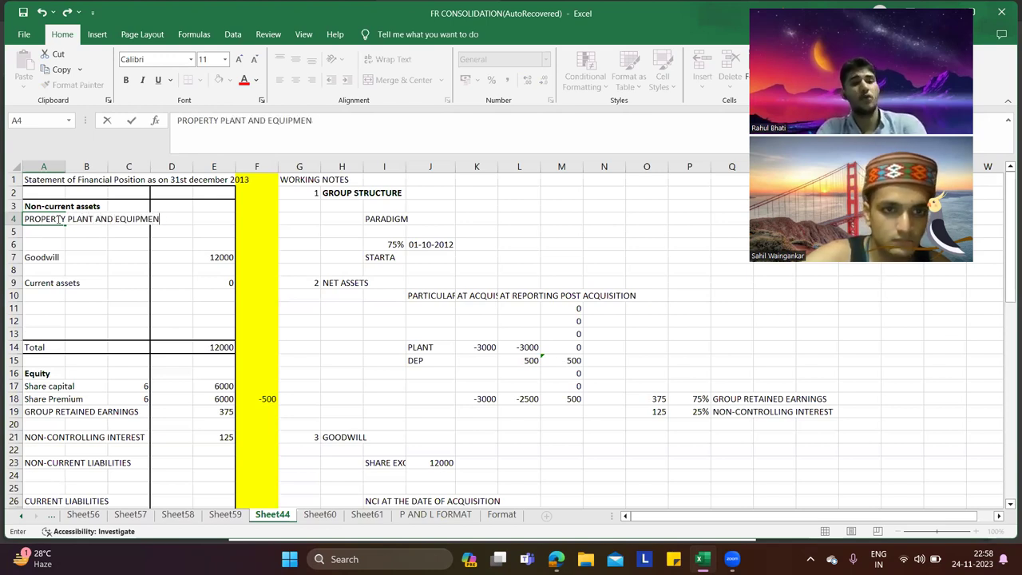
{"action": "key", "text": "Right"}
Step: Enter working note reference 2 in C4 for the property, plant and equipment line
{"action": "key", "text": "Right"}
{"action": "key", "text": "Right"}
{"action": "key", "text": "Right"}
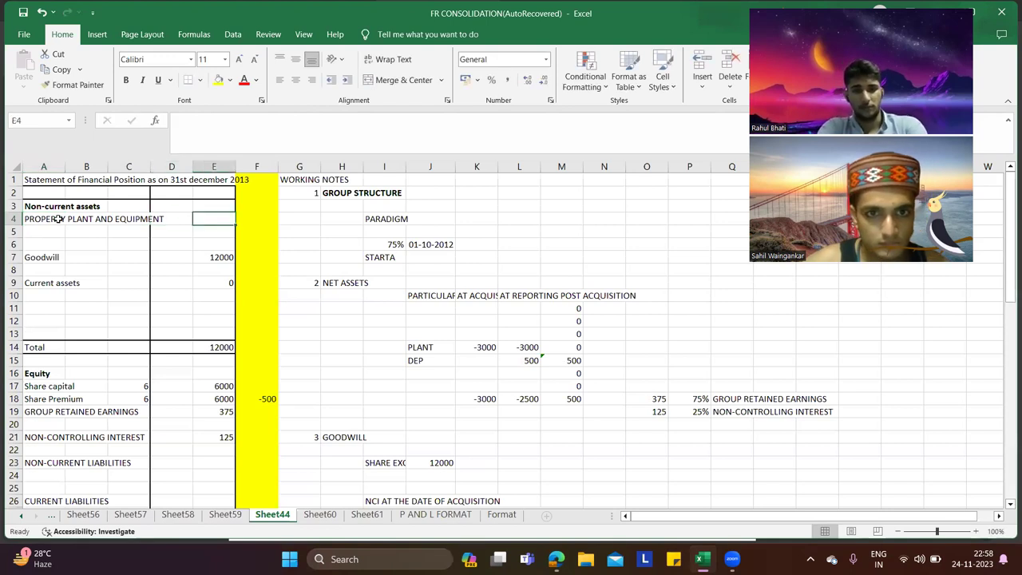
{"action": "key", "text": "Left"}
{"action": "key", "text": "Left"}
{"action": "key", "text": "Left"}
{"action": "key", "text": "Right"}
{"action": "type", "text": "2"}
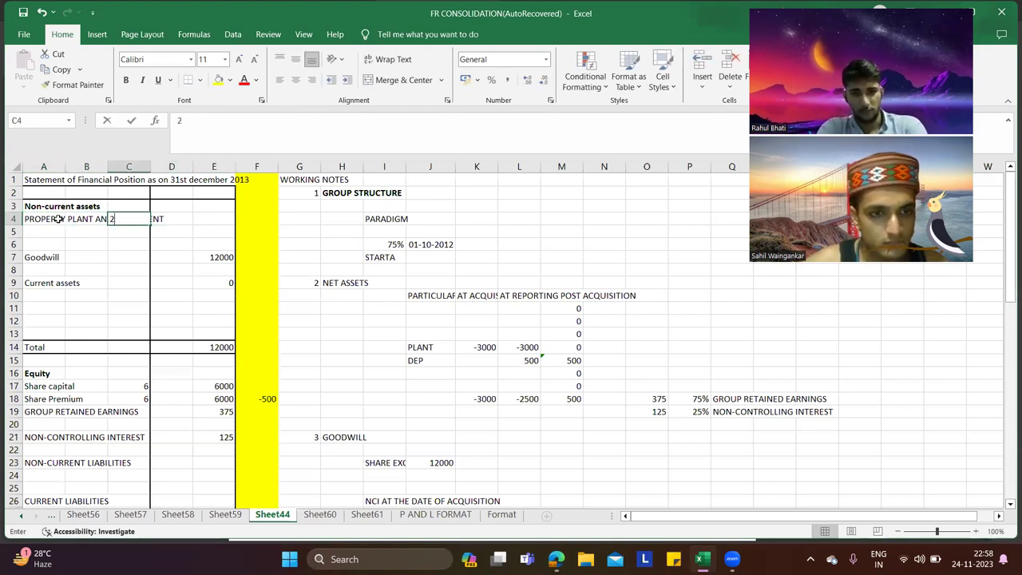
Step: Start the property, plant and equipment formula in E4 by adding the plant fair value adjustment in K14 and the depreciation in L15
{"action": "key", "text": "Right"}
{"action": "key", "text": "Right"}
{"action": "key", "text": "alt+Tab"}
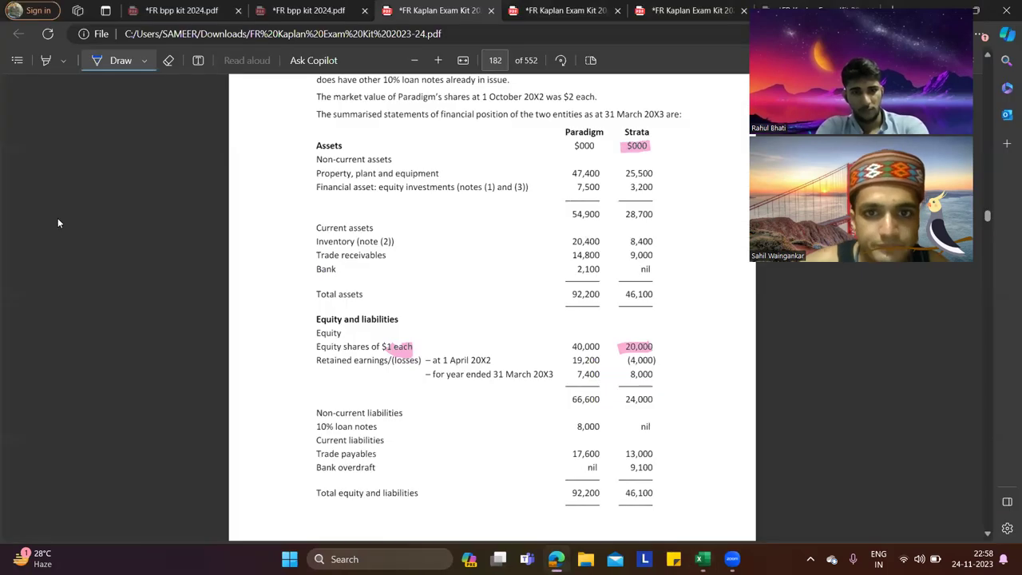
{"action": "scroll", "coordinate": [406, 285], "scroll_direction": "down", "scroll_amount": 5}
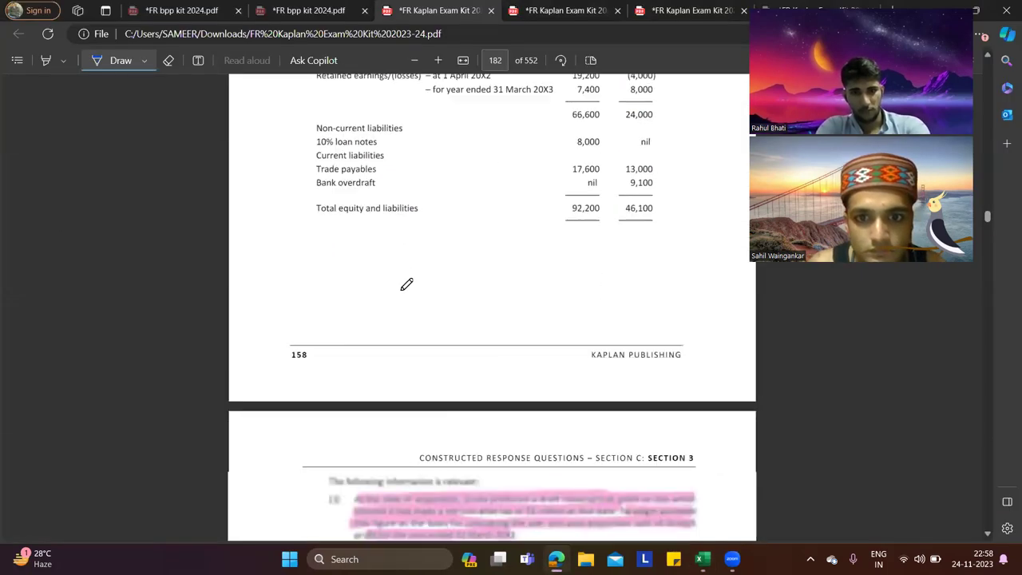
{"action": "key", "text": "alt+Tab"}
{"action": "type", "text": "="}
{"action": "left_click", "coordinate": [493, 346]}
{"action": "type", "text": "+"}
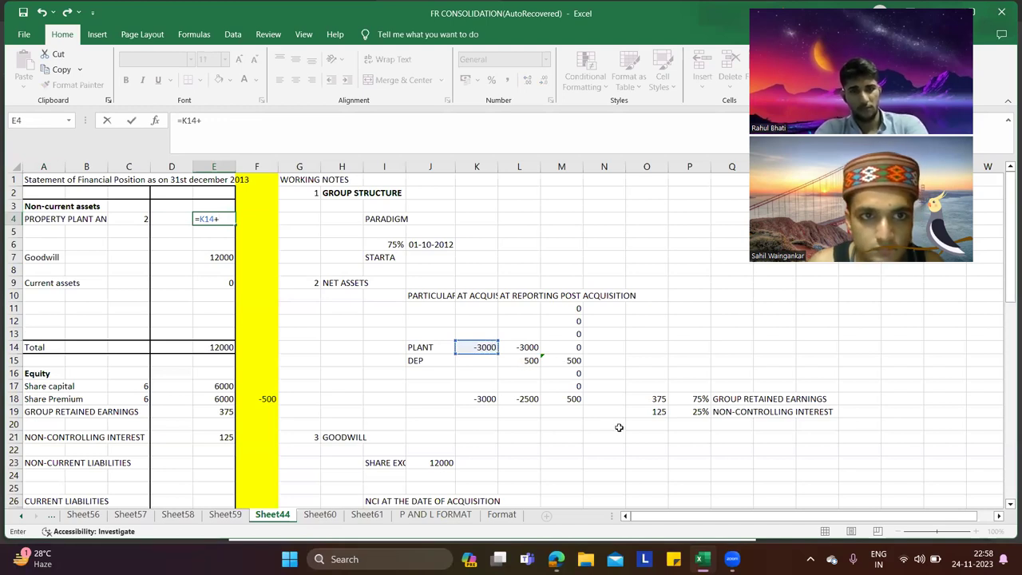
{"action": "left_click", "coordinate": [531, 364]}
Step: Complete the E4 formula by adding Paradigm's 47400 and Strata's 25500 property, plant and equipment from the PDF
{"action": "key", "text": "alt+Tab"}
{"action": "scroll", "coordinate": [537, 356], "scroll_direction": "up", "scroll_amount": 8}
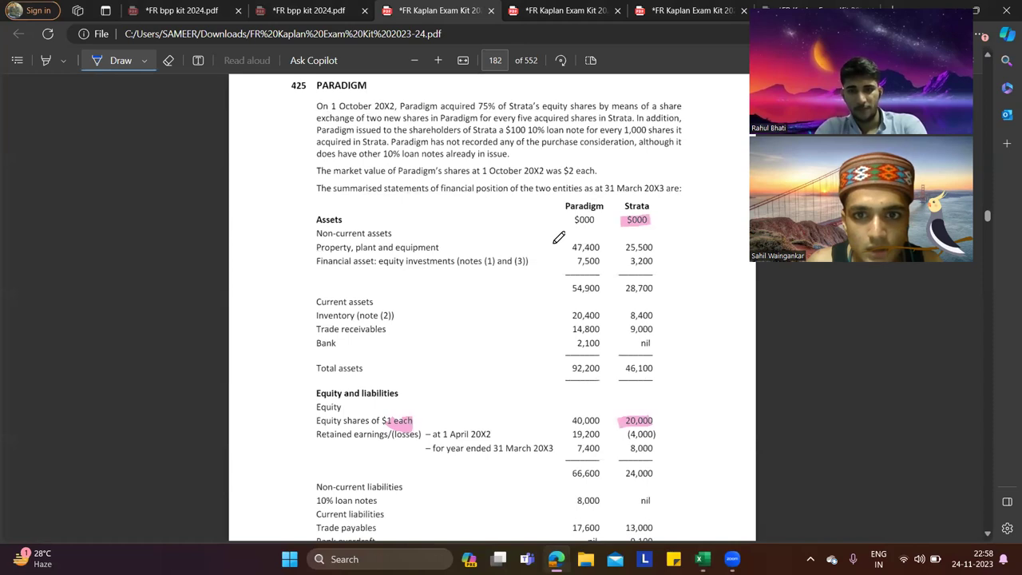
{"action": "left_click_drag", "start_coordinate": [575, 254], "coordinate": [631, 246]}
{"action": "type", "text": "47400+"}
{"action": "key", "text": "alt+Tab"}
{"action": "key", "text": "alt+Tab"}
{"action": "type", "text": "25500"}
{"action": "key", "text": "Return"}
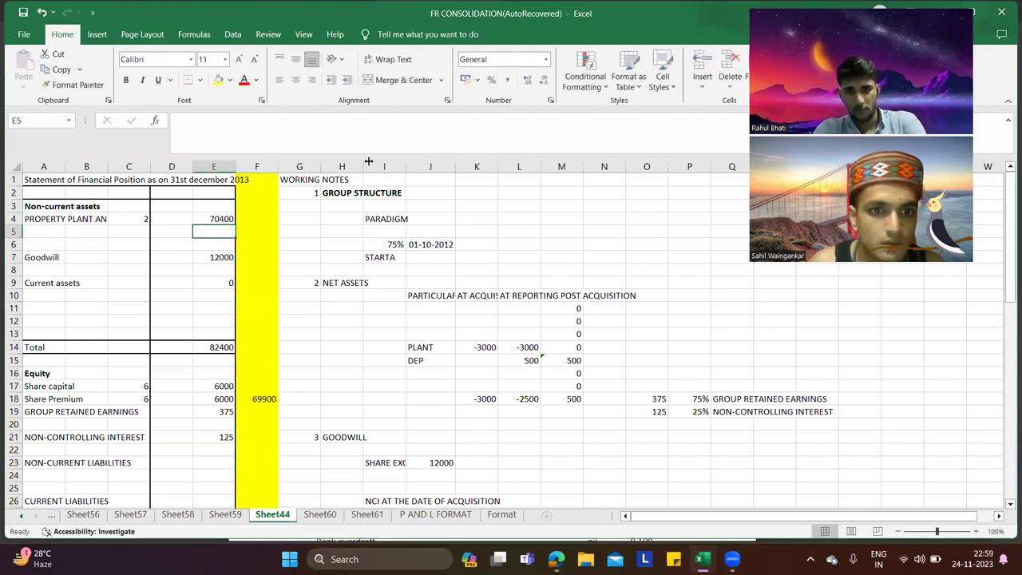
Step: Switch to the exam kit PDF, erase the stray pen line across the property, plant and equipment figures, and reactivate the Draw tool
{"action": "key", "text": "alt+Tab"}
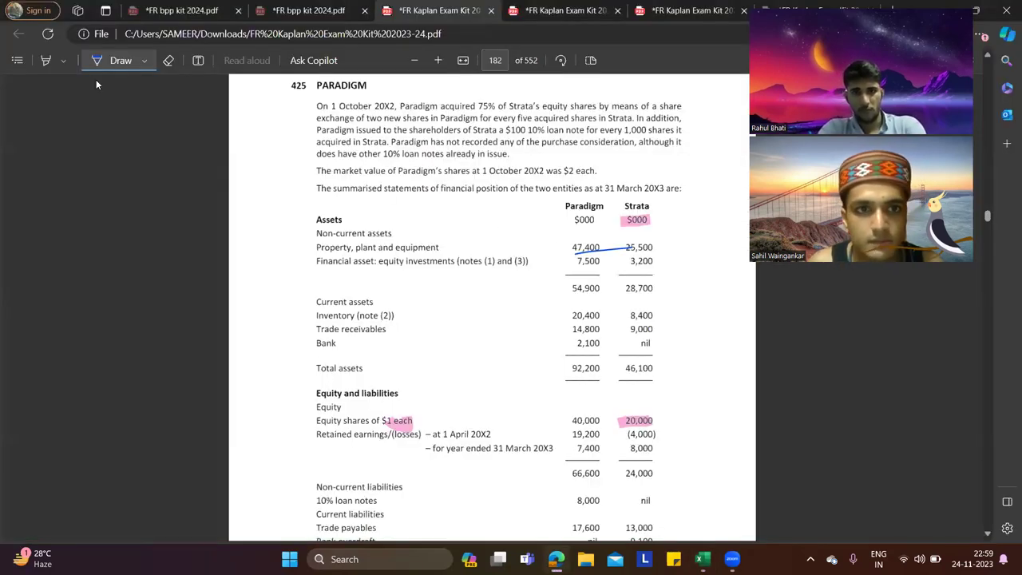
{"action": "left_click", "coordinate": [167, 60]}
{"action": "left_click_drag", "start_coordinate": [615, 253], "coordinate": [582, 230]}
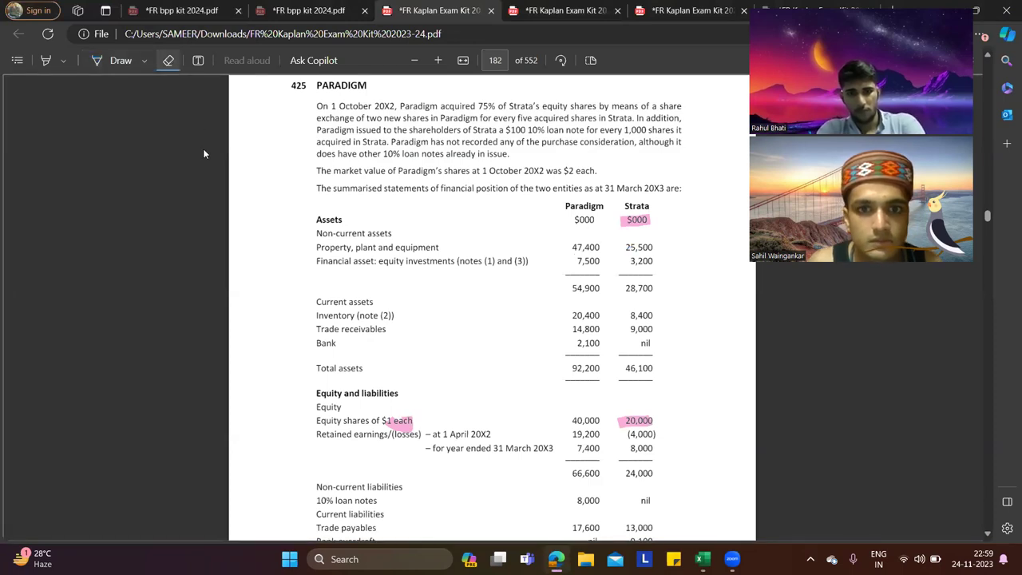
{"action": "left_click", "coordinate": [96, 63]}
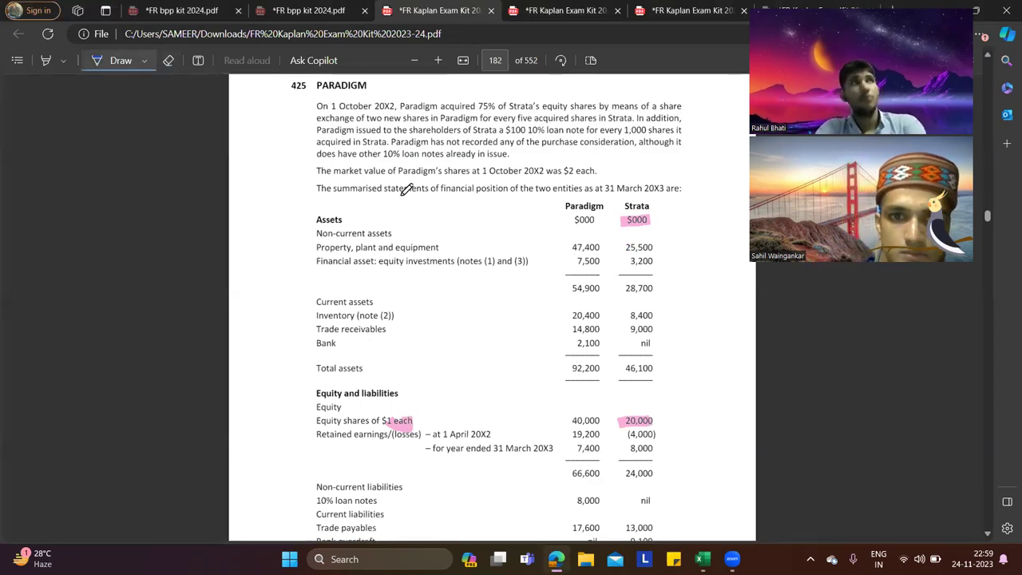
Step: Title working note 8 in H65 of the Excel sheet "NCI AT THE DATE OF ACQUISITION"
{"action": "scroll", "coordinate": [407, 190], "scroll_direction": "down", "scroll_amount": 2}
{"action": "scroll", "coordinate": [407, 189], "scroll_direction": "down", "scroll_amount": 6}
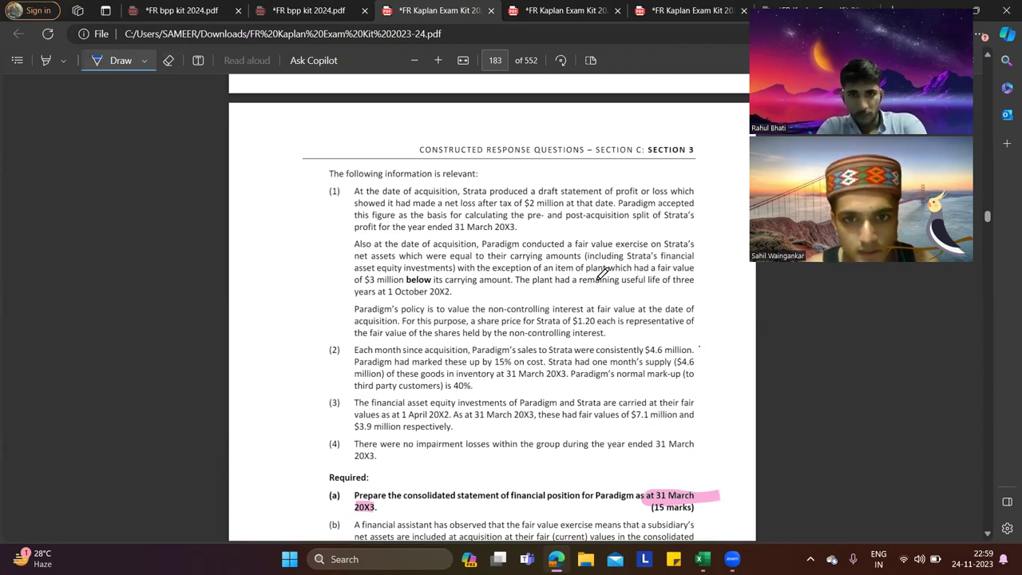
{"action": "key", "text": "alt+Tab"}
{"action": "scroll", "coordinate": [439, 313], "scroll_direction": "down", "scroll_amount": 12}
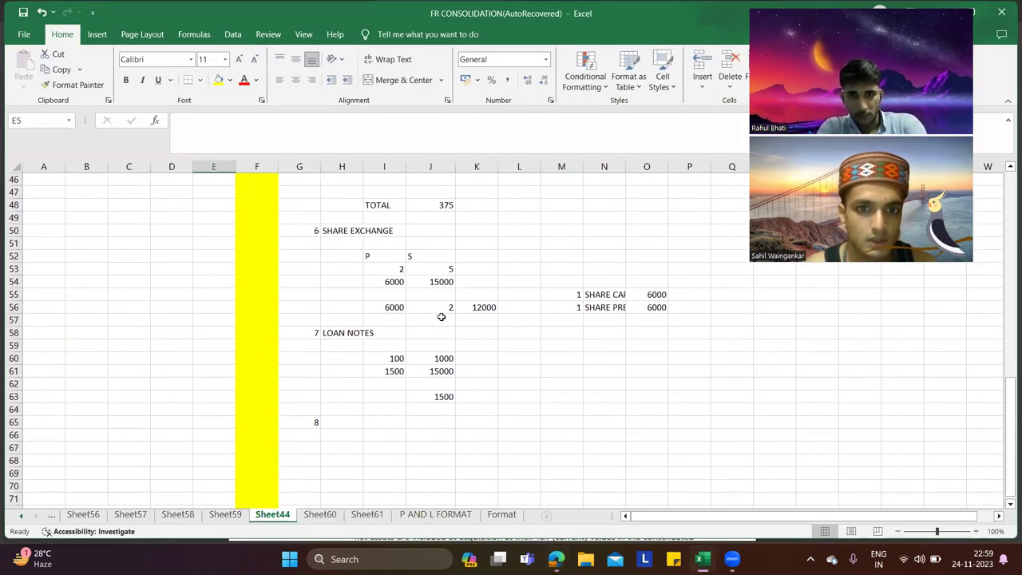
{"action": "left_click", "coordinate": [342, 343]}
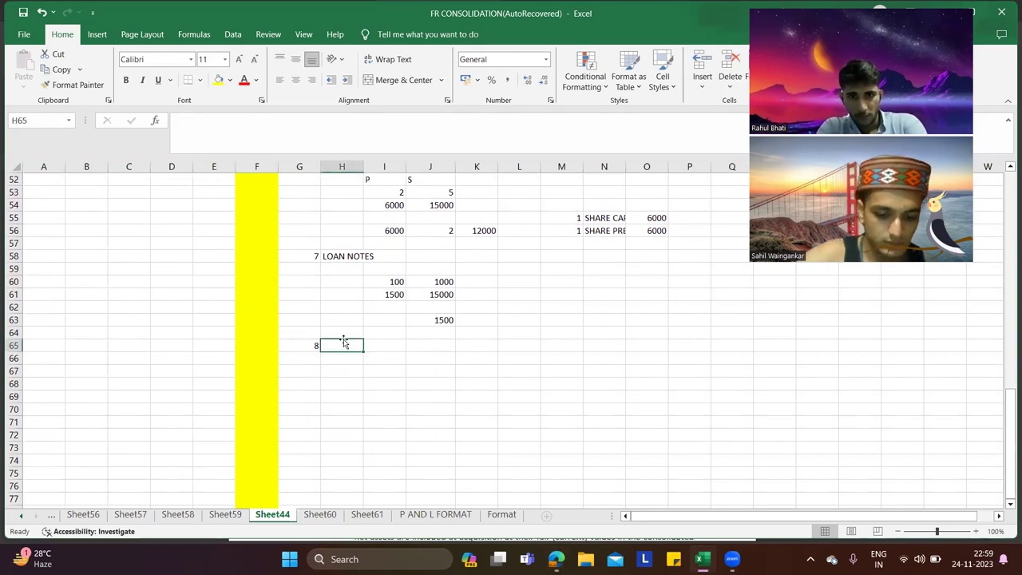
{"action": "type", "text": "NCI AT THE "}
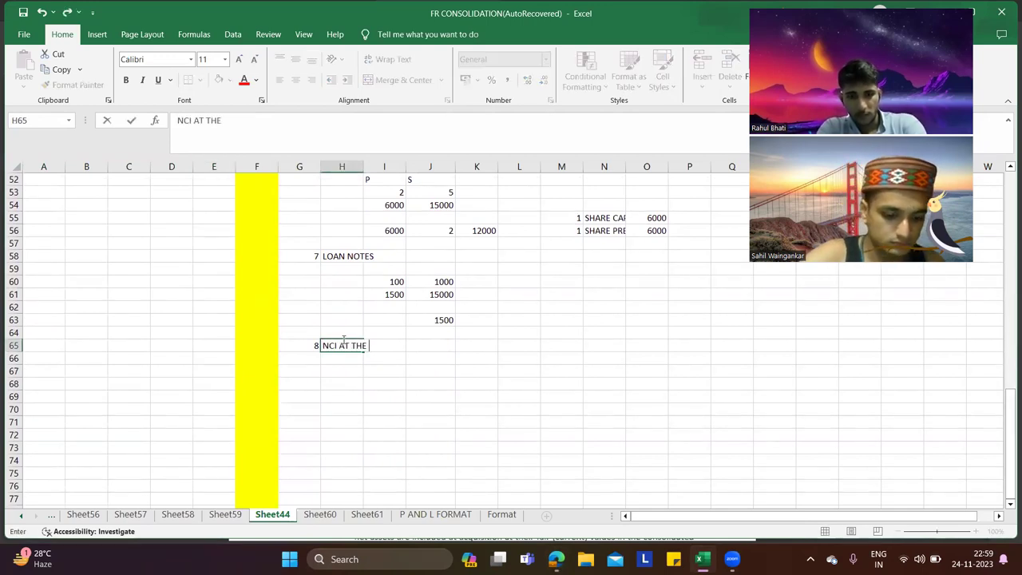
{"action": "type", "text": "DATE "}
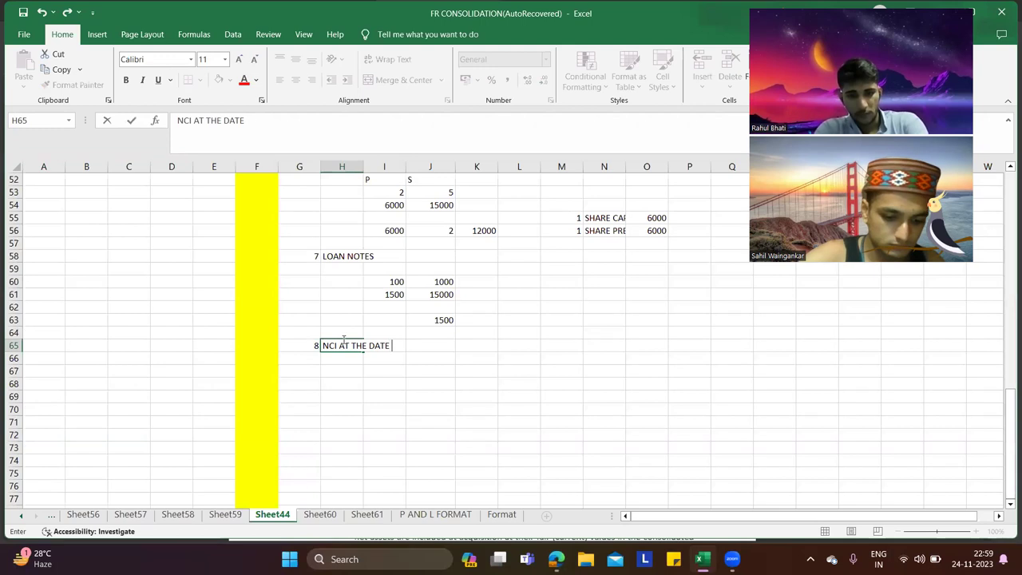
{"action": "type", "text": "OF ACQUISITI"}
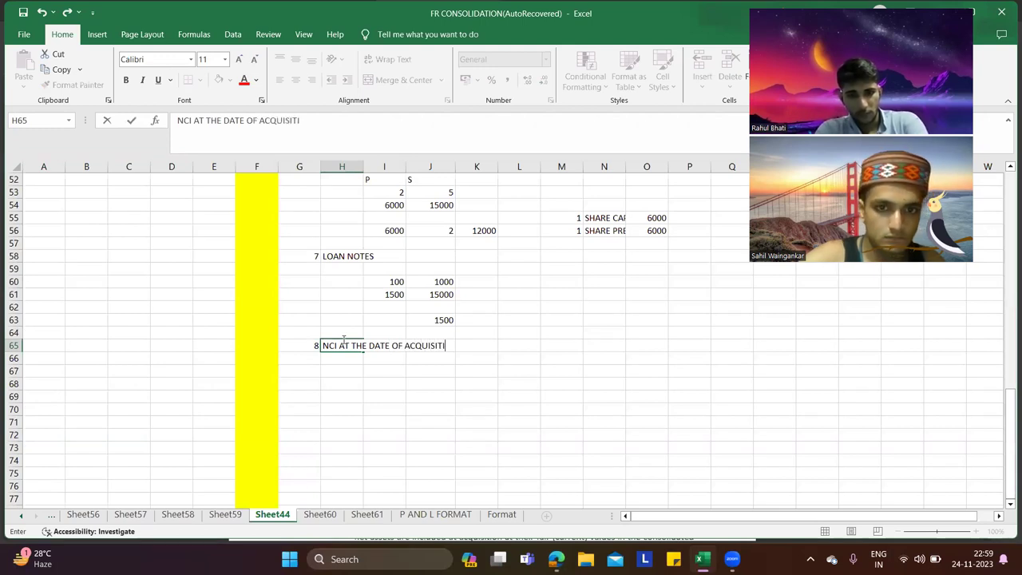
{"action": "type", "text": "ON"}
{"action": "key", "text": "Return"}
Step: Enter the 1.2 Strata share price in J67 and calculate the NCI value in K67 as I67*J67
{"action": "key", "text": "Right"}
{"action": "key", "text": "Down"}
{"action": "key", "text": "alt+Tab"}
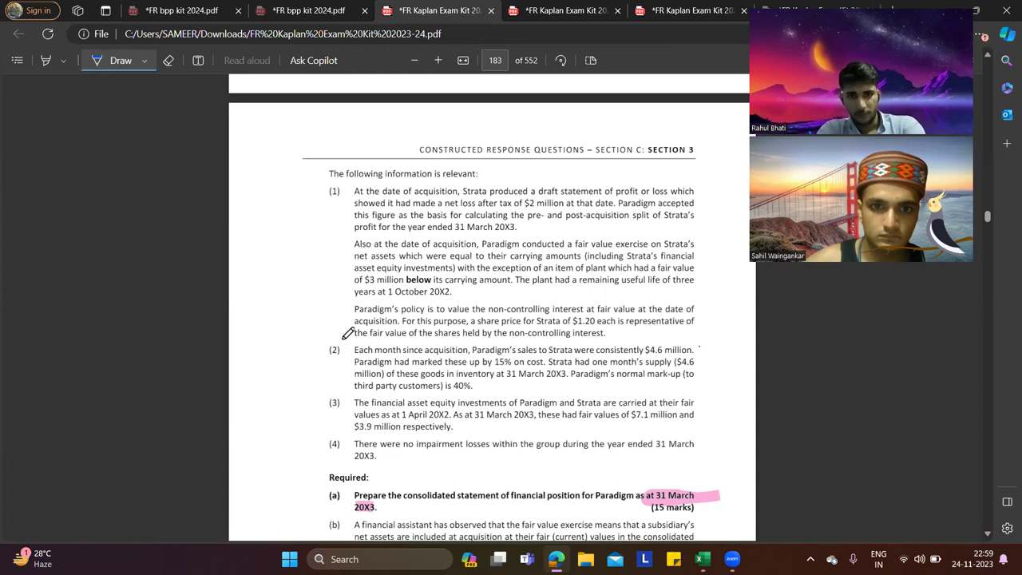
{"action": "key", "text": "alt+Tab"}
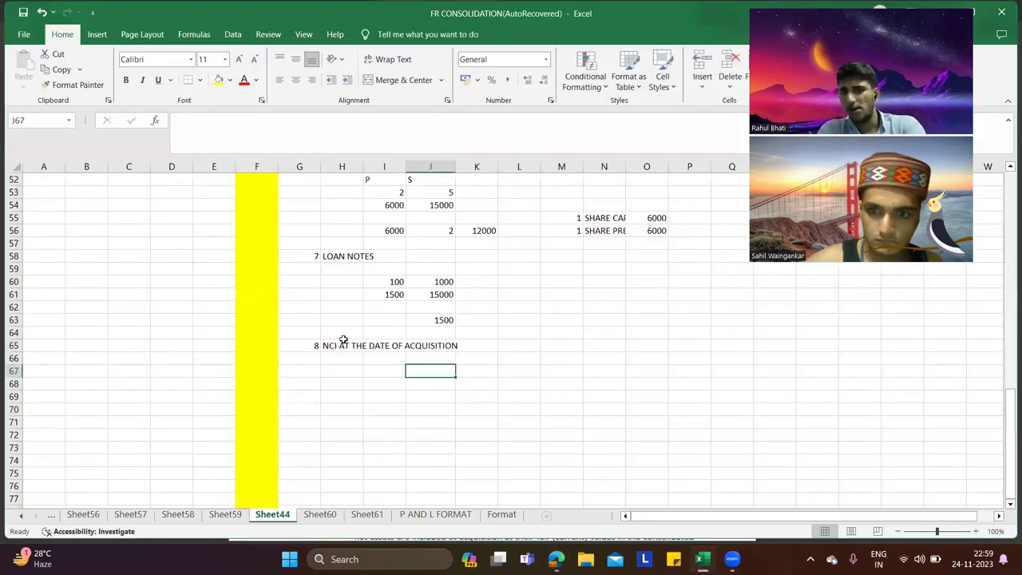
{"action": "type", "text": "1.2"}
{"action": "key", "text": "Tab"}
{"action": "type", "text": "="}
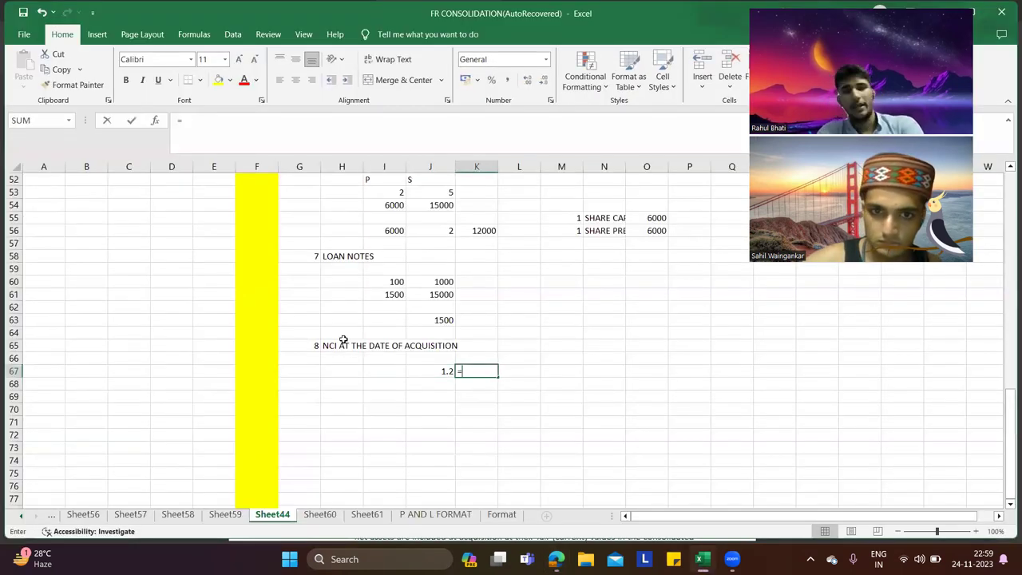
{"action": "key", "text": "Left"}
{"action": "key", "text": "Left"}
{"action": "type", "text": "*"}
{"action": "key", "text": "Left"}
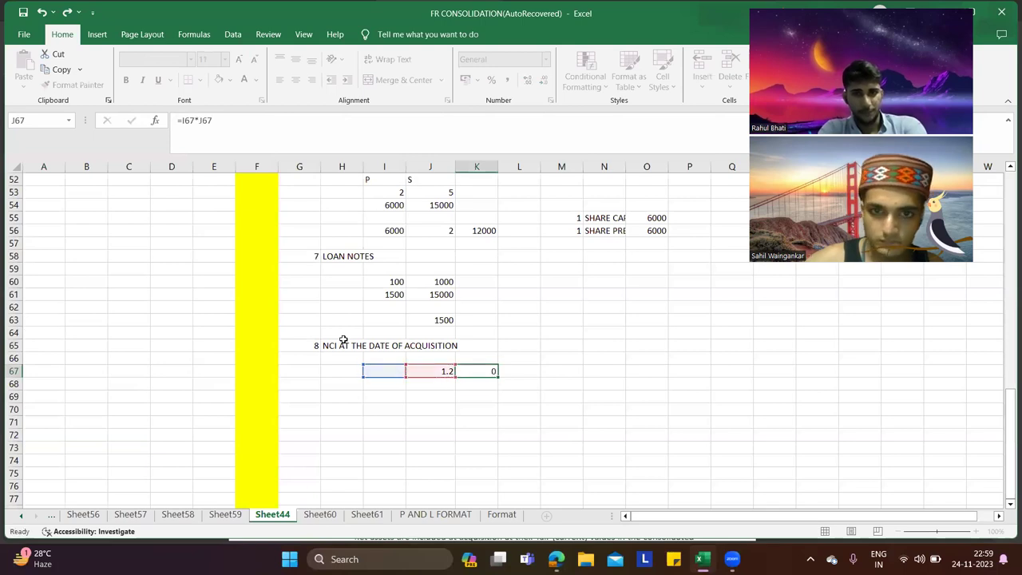
{"action": "key", "text": "Return"}
Step: Link the goodwill working's NCI at the date of acquisition in J26 to the note 8 result in K67
{"action": "left_click", "coordinate": [396, 371]}
{"action": "scroll", "coordinate": [416, 351], "scroll_direction": "up", "scroll_amount": 9}
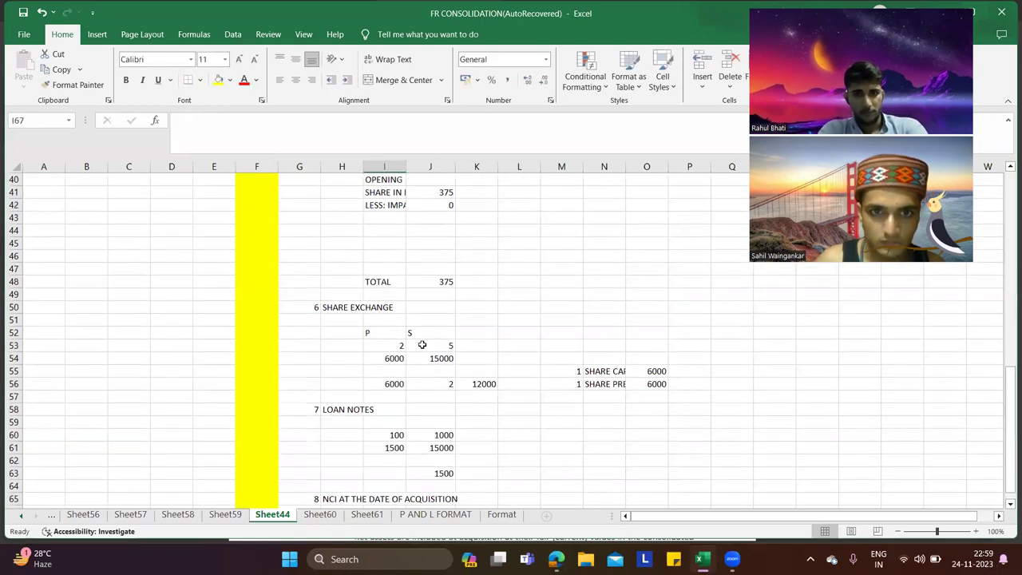
{"action": "scroll", "coordinate": [422, 343], "scroll_direction": "up", "scroll_amount": 2}
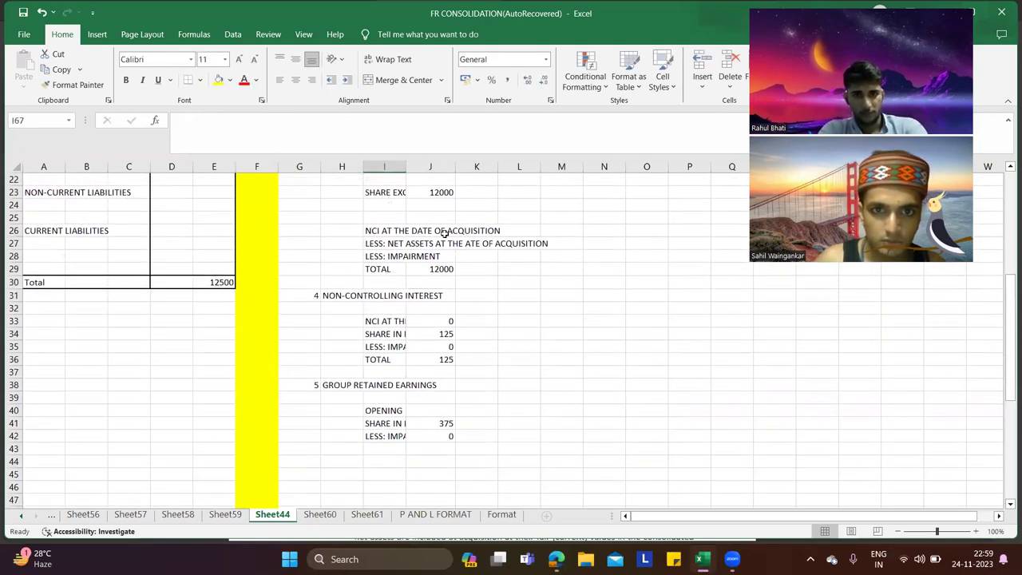
{"action": "left_click", "coordinate": [444, 232]}
{"action": "type", "text": "="}
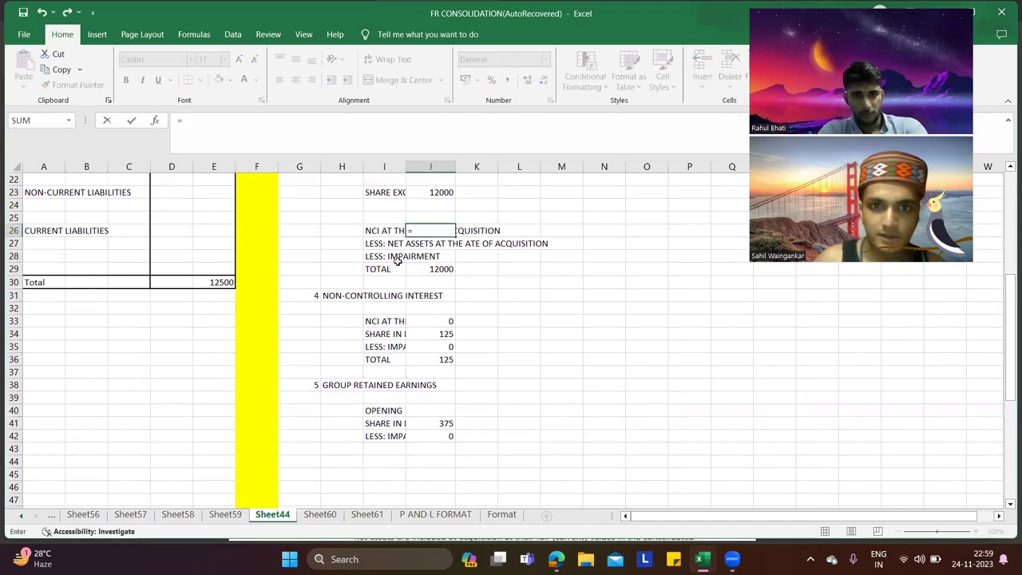
{"action": "scroll", "coordinate": [607, 344], "scroll_direction": "down", "scroll_amount": 9}
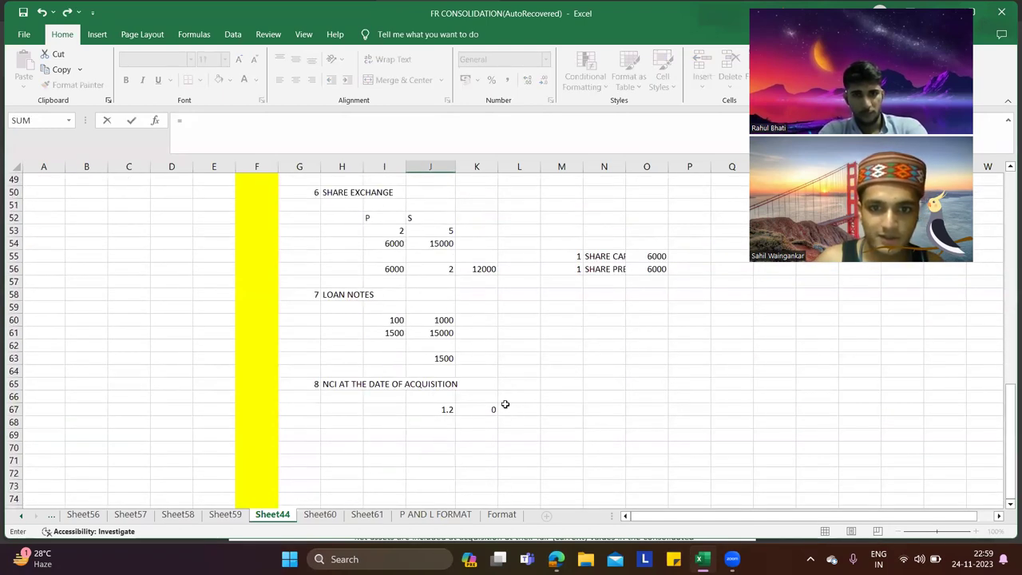
{"action": "left_click", "coordinate": [494, 408]}
{"action": "key", "text": "Return"}
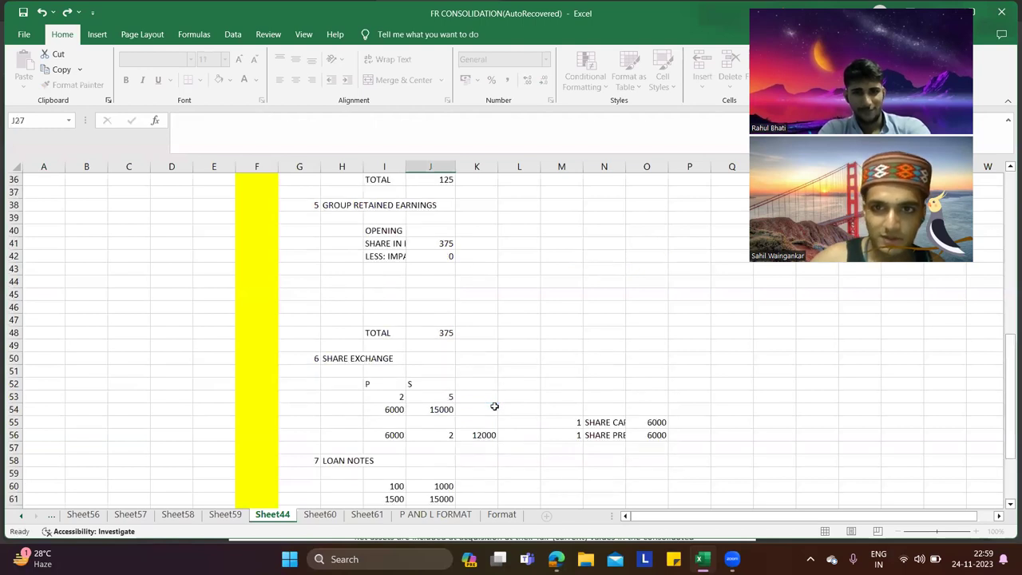
Step: Deduct the net assets at acquisition in J27 of the goodwill working with the formula =-K18
{"action": "type", "text": "=-"}
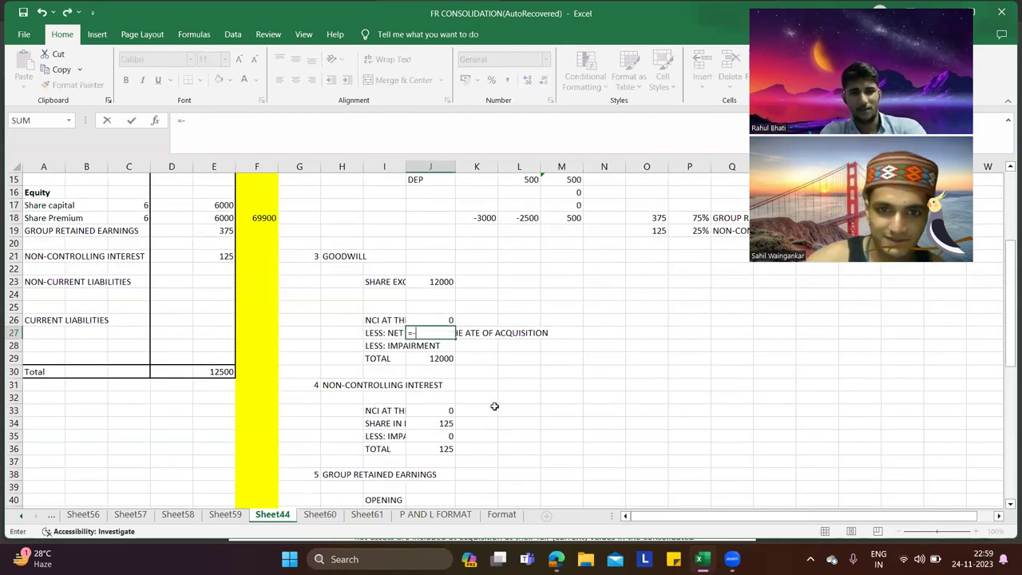
{"action": "scroll", "coordinate": [495, 406], "scroll_direction": "up", "scroll_amount": 1}
{"action": "left_click", "coordinate": [525, 257]}
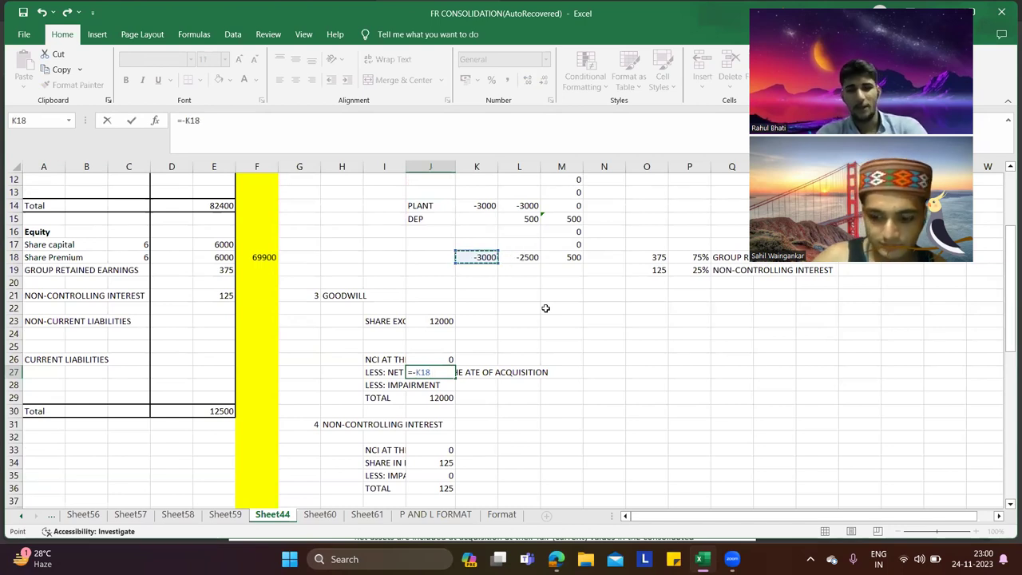
{"action": "key", "text": "Return"}
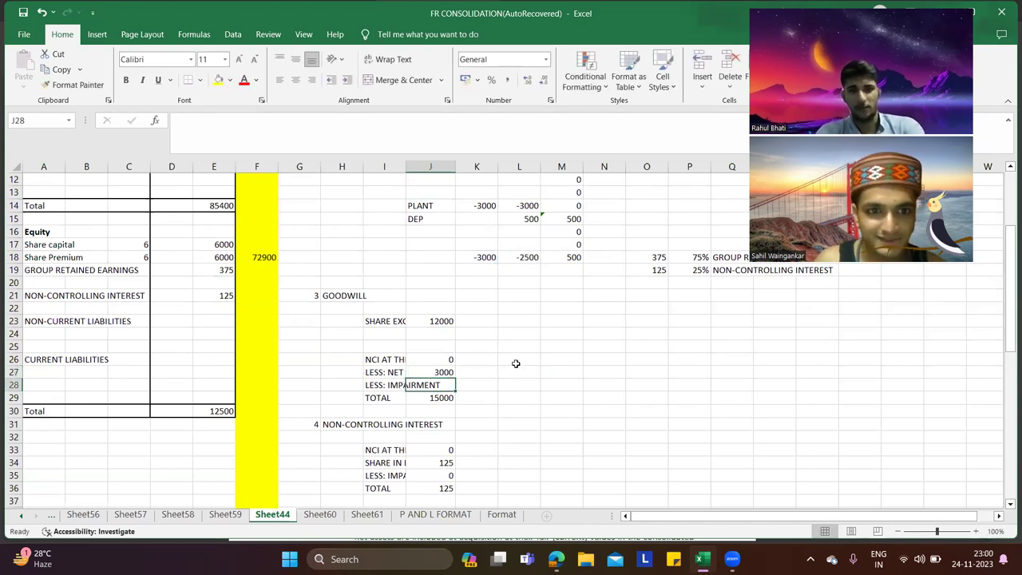
Step: Check Strata's equity shares in the PDF and enter 5000 as the NCI's number of shares in I67 of note 8
{"action": "scroll", "coordinate": [516, 363], "scroll_direction": "down", "scroll_amount": 9}
{"action": "scroll", "coordinate": [515, 362], "scroll_direction": "down", "scroll_amount": 4}
{"action": "key", "text": "alt+Tab"}
{"action": "scroll", "coordinate": [518, 356], "scroll_direction": "up", "scroll_amount": 4}
{"action": "scroll", "coordinate": [517, 355], "scroll_direction": "down", "scroll_amount": 4}
{"action": "scroll", "coordinate": [517, 355], "scroll_direction": "up", "scroll_amount": 8}
{"action": "scroll", "coordinate": [517, 355], "scroll_direction": "up", "scroll_amount": 1}
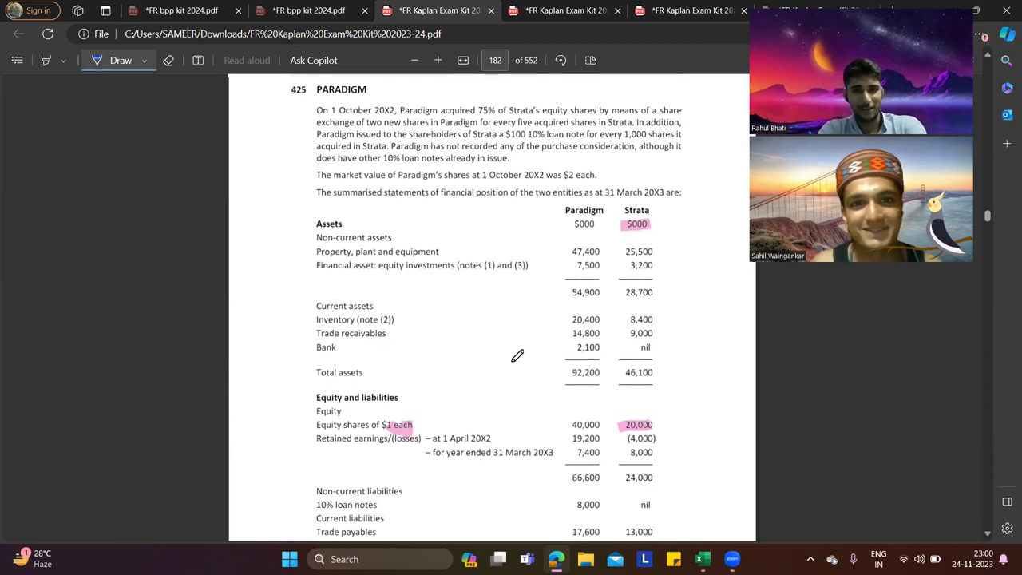
{"action": "scroll", "coordinate": [518, 356], "scroll_direction": "up", "scroll_amount": 1}
{"action": "key", "text": "alt+Tab"}
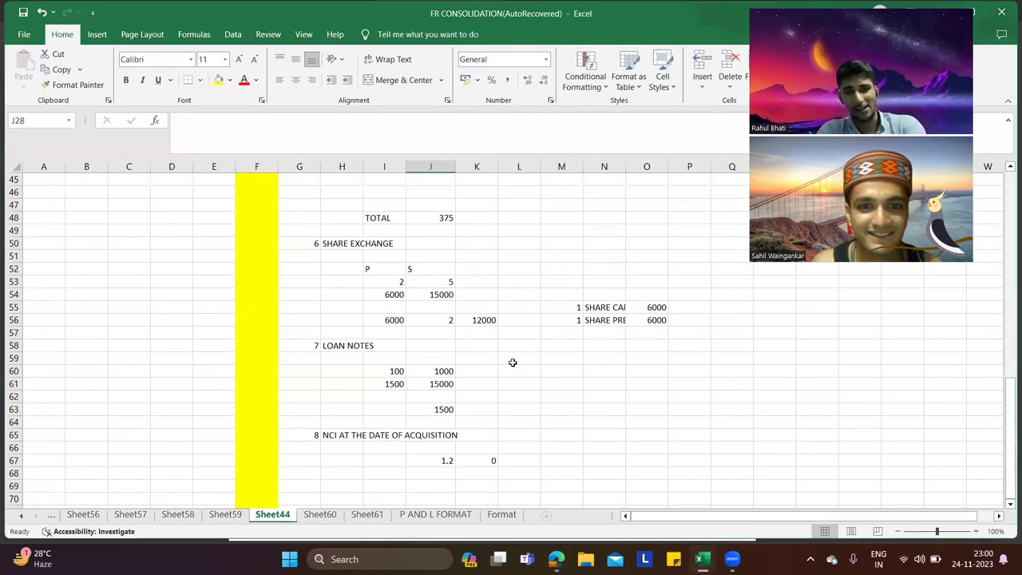
{"action": "scroll", "coordinate": [499, 371], "scroll_direction": "down", "scroll_amount": 1}
{"action": "left_click", "coordinate": [392, 420]}
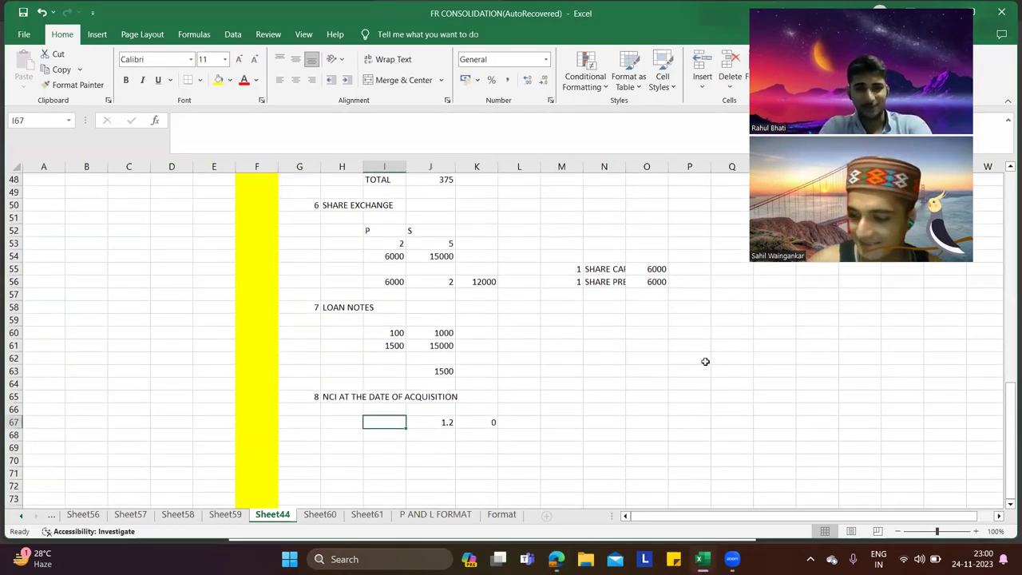
{"action": "type", "text": "15000"}
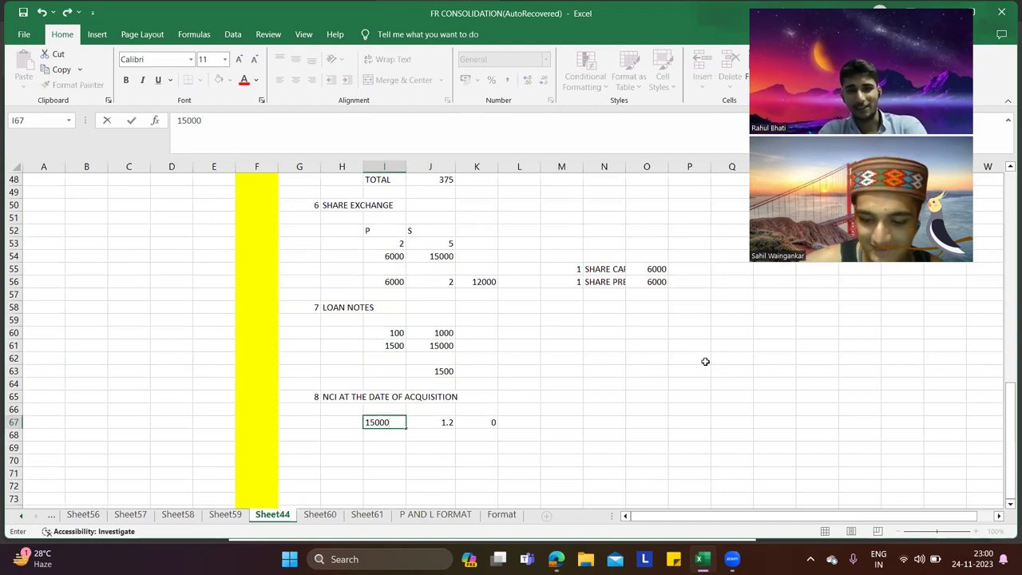
{"action": "key", "text": "BackSpace"}
{"action": "key", "text": "BackSpace"}
{"action": "key", "text": "BackSpace"}
{"action": "type", "text": "5000"}
{"action": "key", "text": "Return"}
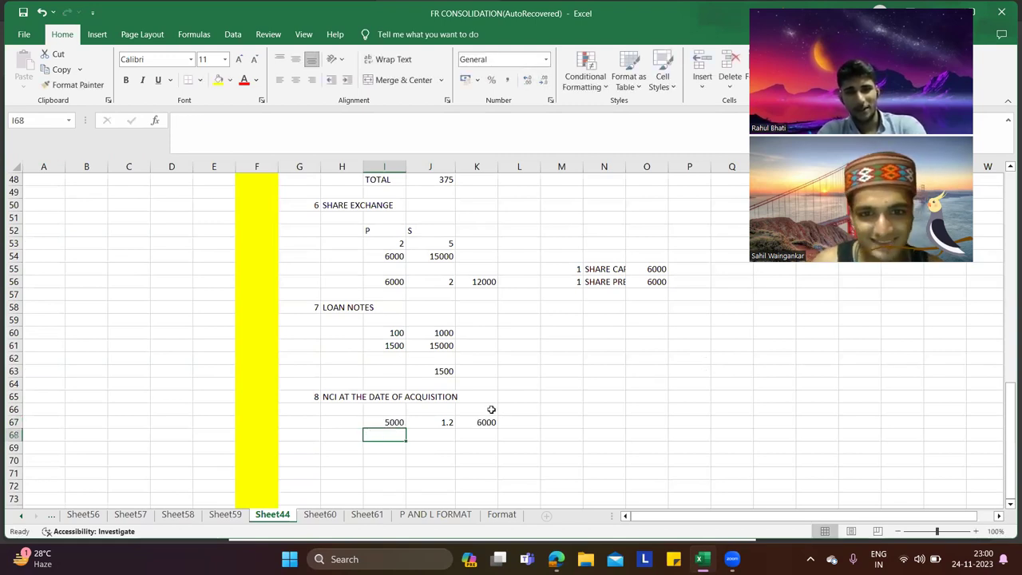
Step: Review the goodwill, NCI and retained earnings workings, along with the statements and additional notes of question 425 in the PDF
{"action": "scroll", "coordinate": [491, 409], "scroll_direction": "up", "scroll_amount": 12}
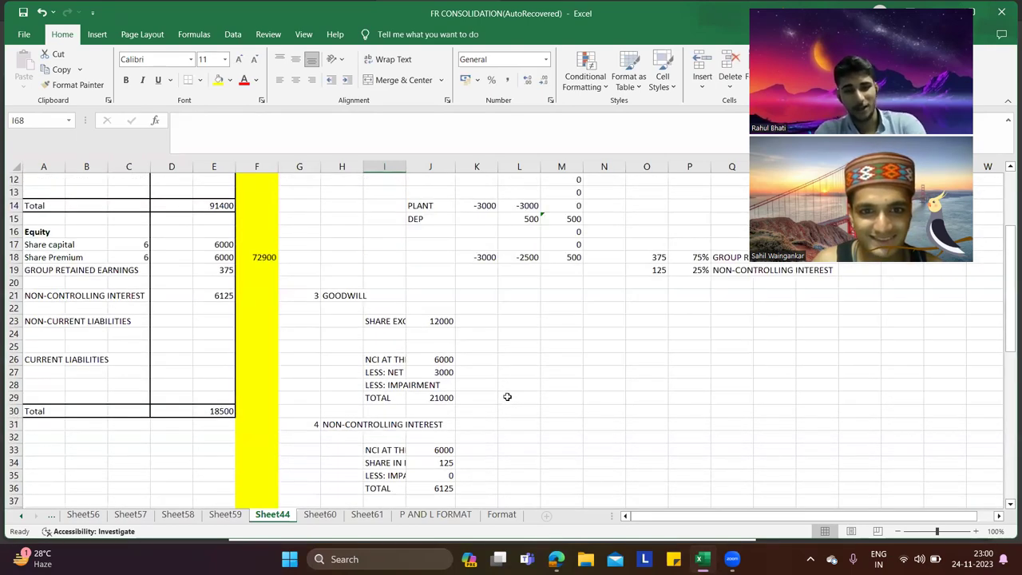
{"action": "scroll", "coordinate": [507, 397], "scroll_direction": "up", "scroll_amount": 2}
{"action": "scroll", "coordinate": [507, 397], "scroll_direction": "down", "scroll_amount": 6}
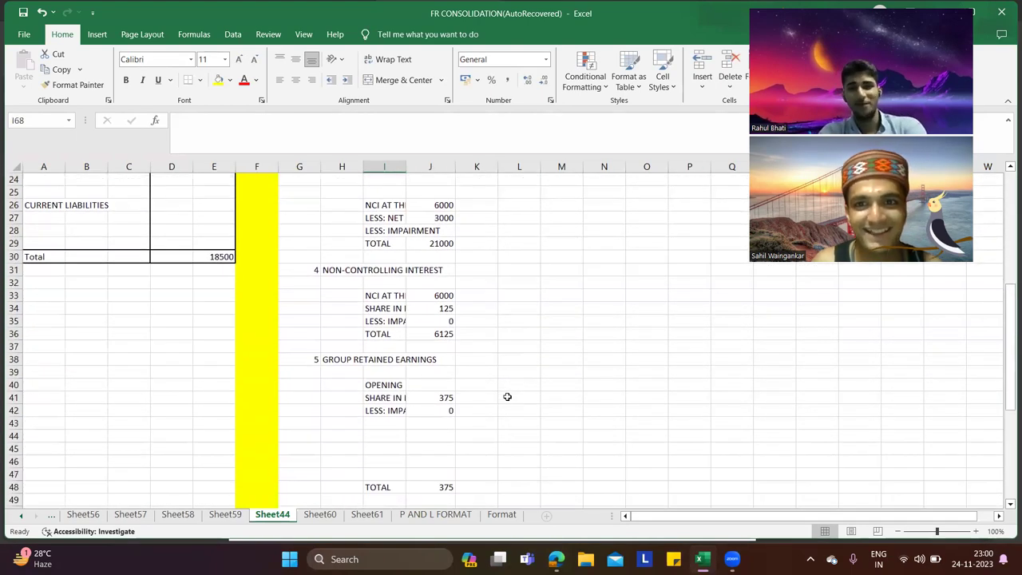
{"action": "scroll", "coordinate": [508, 397], "scroll_direction": "down", "scroll_amount": 3}
{"action": "key", "text": "alt+Tab"}
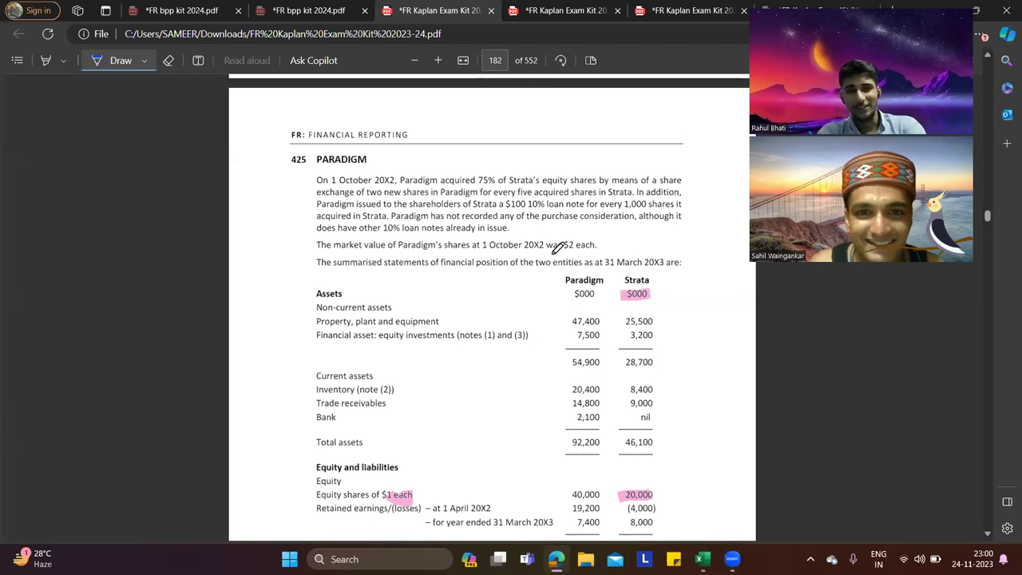
{"action": "scroll", "coordinate": [559, 248], "scroll_direction": "down", "scroll_amount": 10}
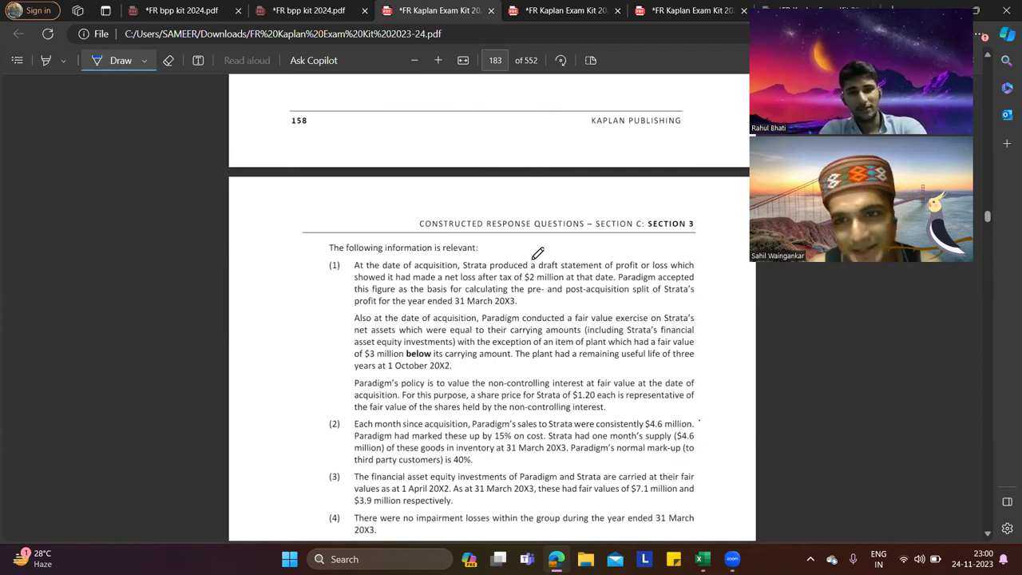
{"action": "scroll", "coordinate": [538, 253], "scroll_direction": "up", "scroll_amount": 1}
{"action": "scroll", "coordinate": [538, 253], "scroll_direction": "down", "scroll_amount": 2}
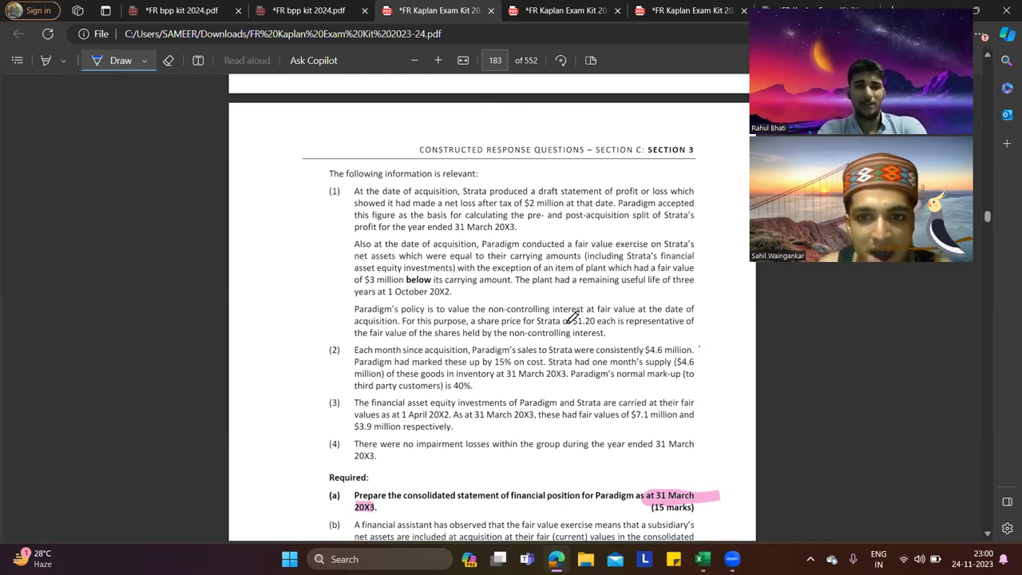
Step: Bracket and strike through the fair value exercise and NCI policy paragraphs of note (1) in the PDF with the pen
{"action": "mouse_move", "coordinate": [362, 238]}
{"action": "left_mouse_down"}
{"action": "mouse_move", "coordinate": [357, 282]}
{"action": "mouse_move", "coordinate": [417, 325]}
{"action": "left_mouse_up"}
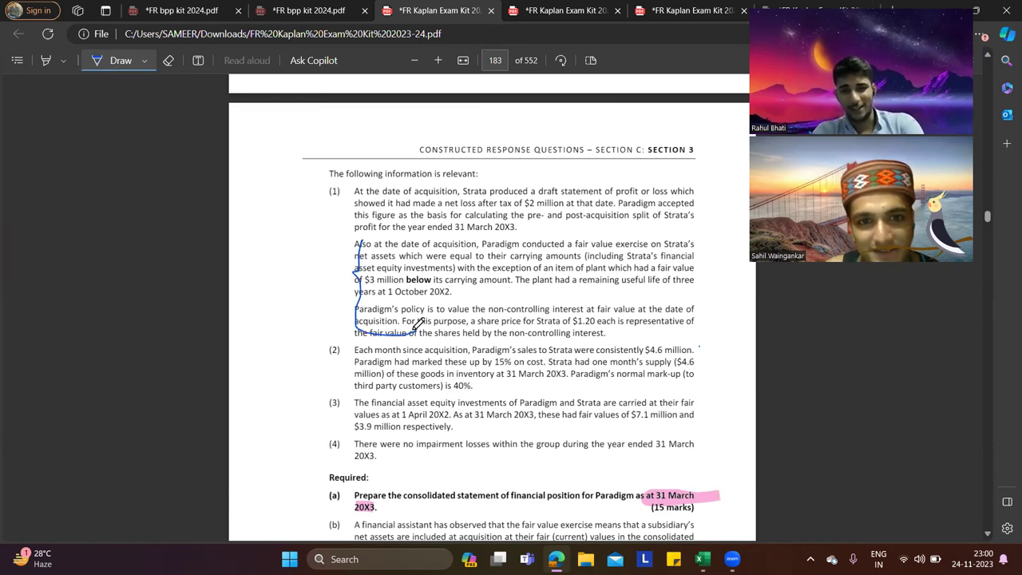
{"action": "mouse_move", "coordinate": [363, 240]}
{"action": "left_mouse_down"}
{"action": "mouse_move", "coordinate": [429, 236]}
{"action": "mouse_move", "coordinate": [476, 312]}
{"action": "mouse_move", "coordinate": [509, 337]}
{"action": "left_mouse_up"}
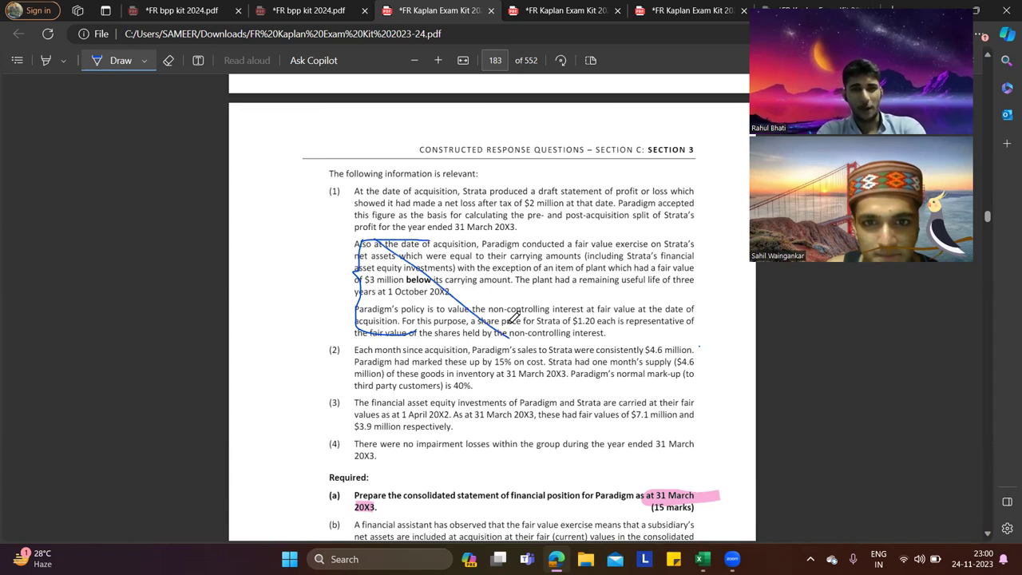
{"action": "left_click_drag", "start_coordinate": [508, 237], "coordinate": [616, 326]}
{"action": "left_click_drag", "start_coordinate": [609, 238], "coordinate": [705, 316]}
{"action": "scroll", "coordinate": [524, 295], "scroll_direction": "down", "scroll_amount": 2}
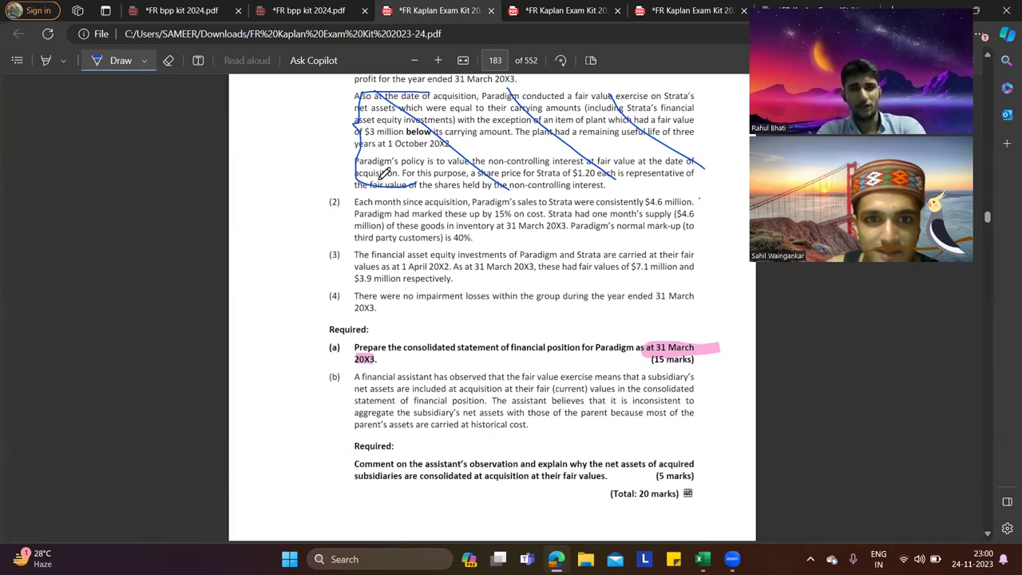
Step: Switch to the Excel sheet and start working note 9 in row 69 with the heading PUP
{"action": "key", "text": "alt+Tab"}
{"action": "scroll", "coordinate": [391, 327], "scroll_direction": "down", "scroll_amount": 6}
{"action": "left_click", "coordinate": [324, 370]}
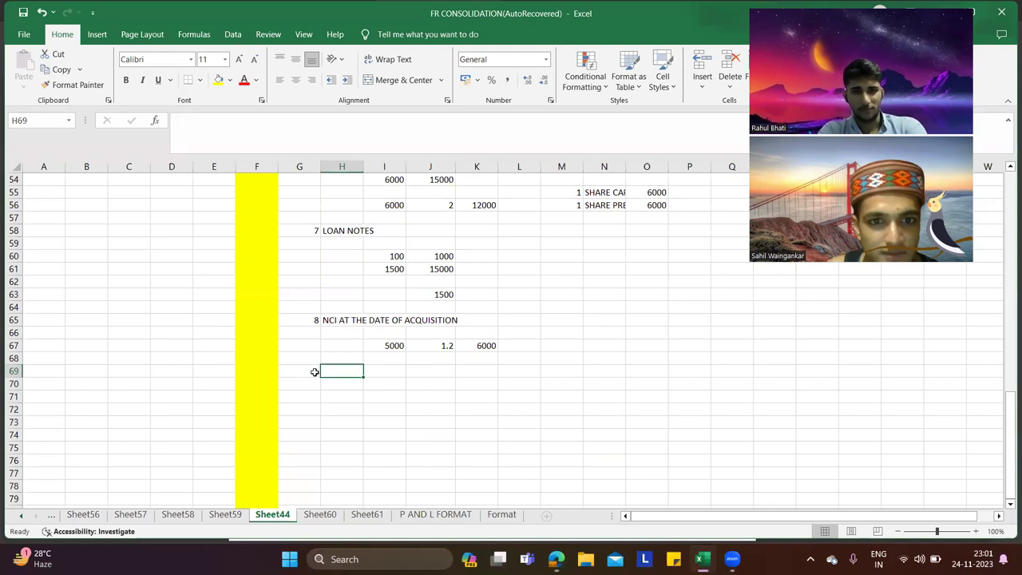
{"action": "left_click", "coordinate": [315, 370]}
{"action": "key", "text": "Right"}
{"action": "type", "text": "PUP"}
{"action": "key", "text": "Tab"}
{"action": "key", "text": "Down"}
{"action": "key", "text": "Down"}
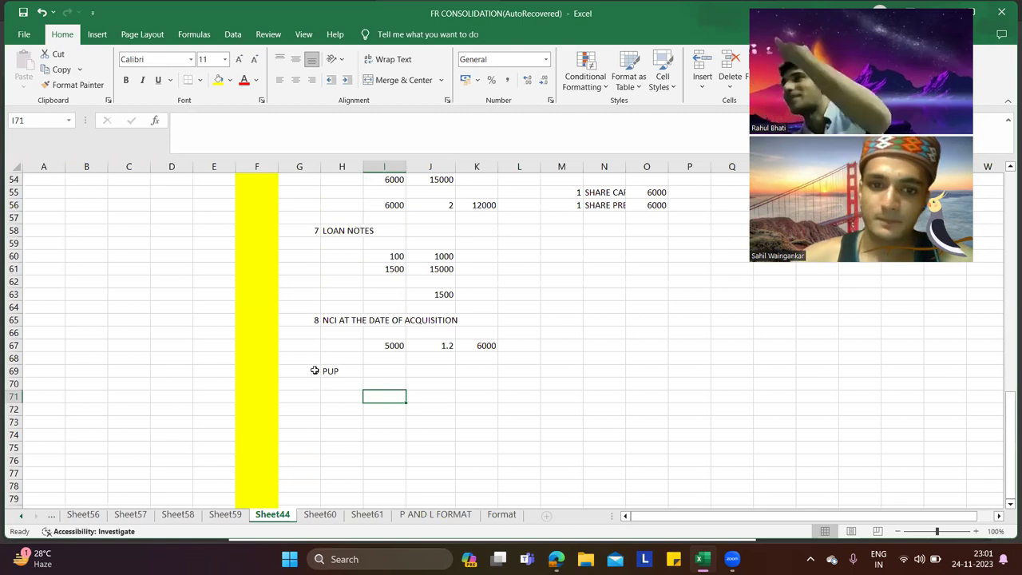
Step: Check note (2) in the PDF and enter HELD IN INVENTORY in I71 with 4600 in J71
{"action": "key", "text": "alt+Tab"}
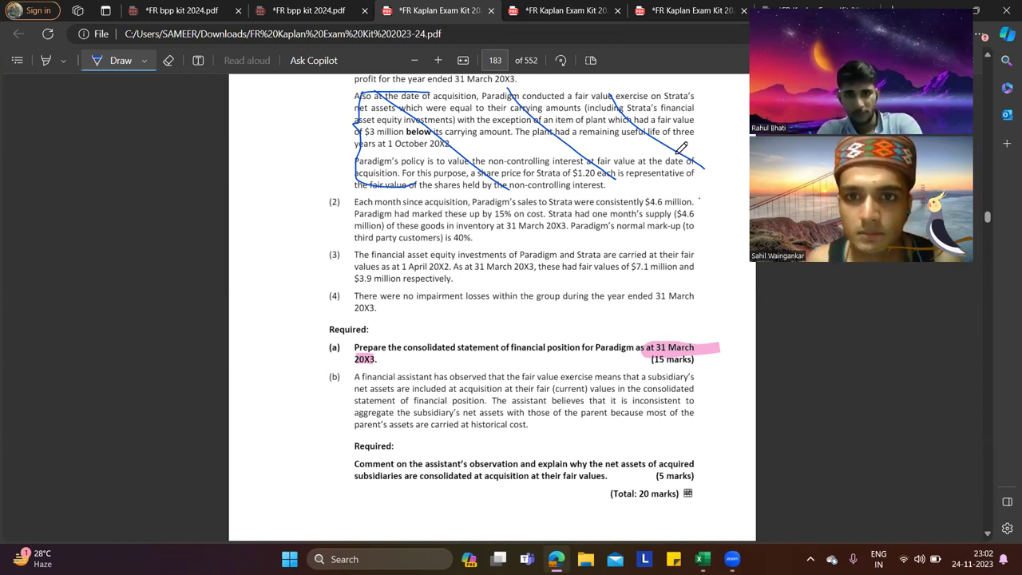
{"action": "key", "text": "alt+Tab"}
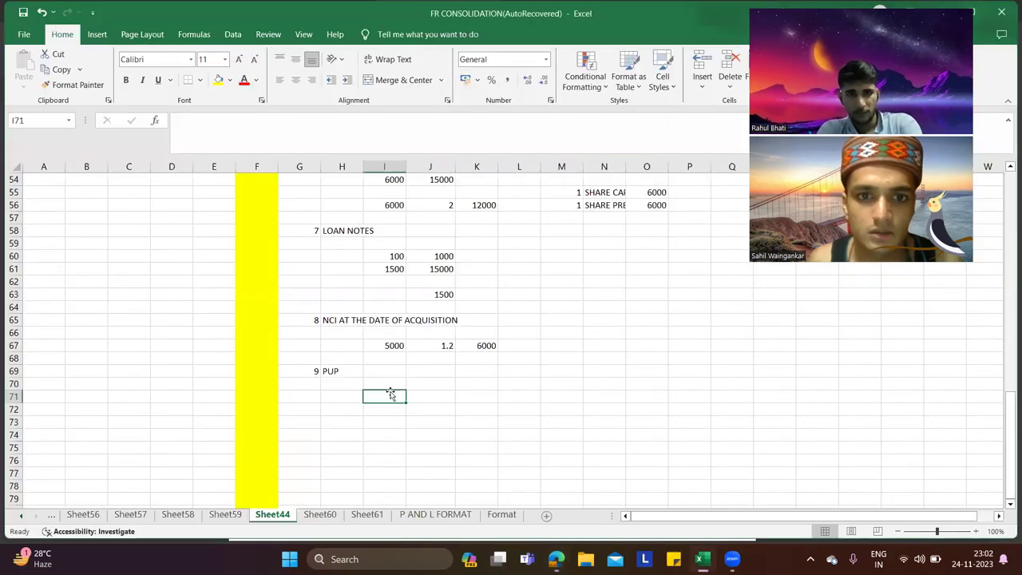
{"action": "type", "text": "HELD I"}
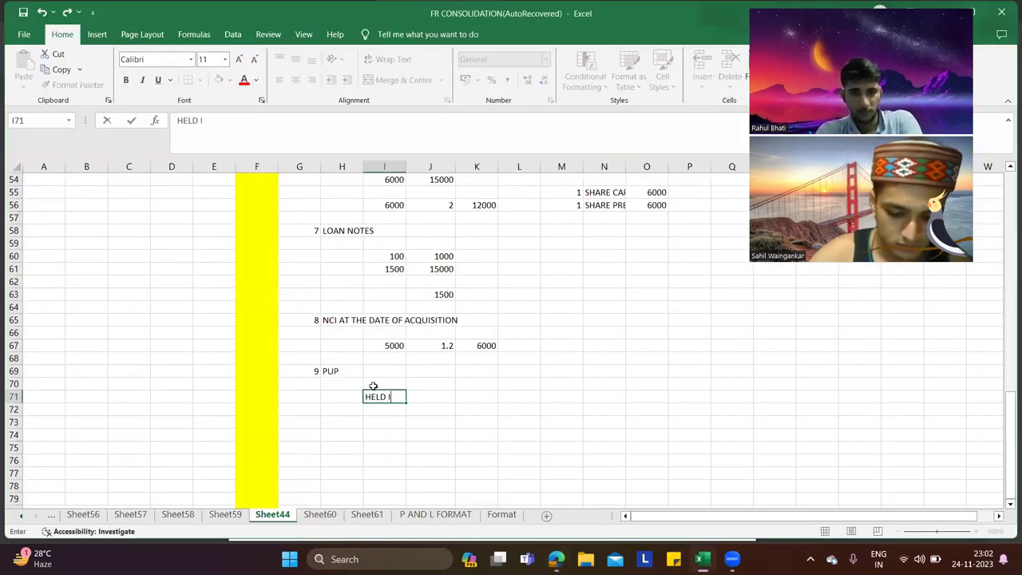
{"action": "type", "text": "N INVENTORY"}
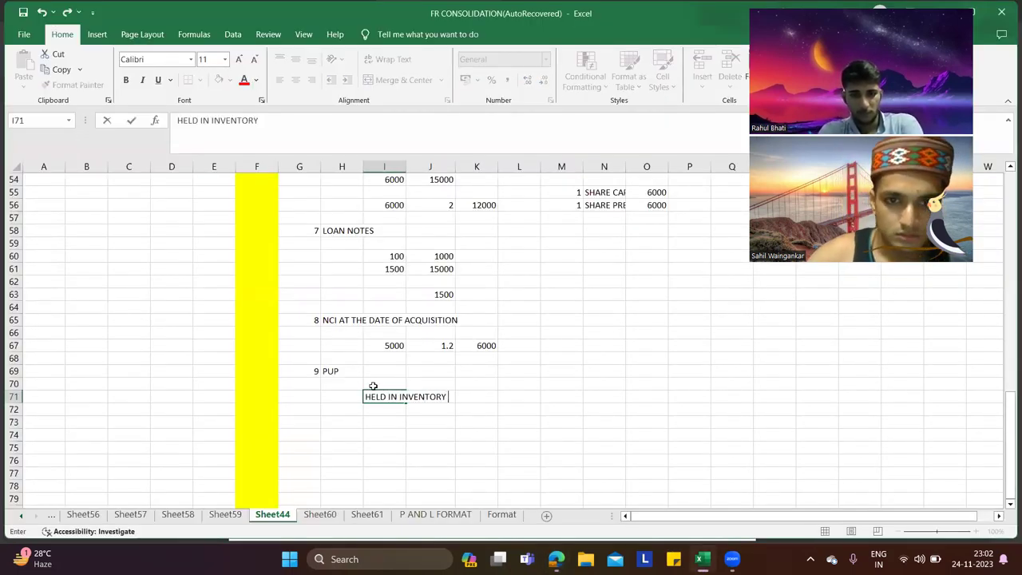
{"action": "key", "text": "Tab"}
{"action": "type", "text": "4600"}
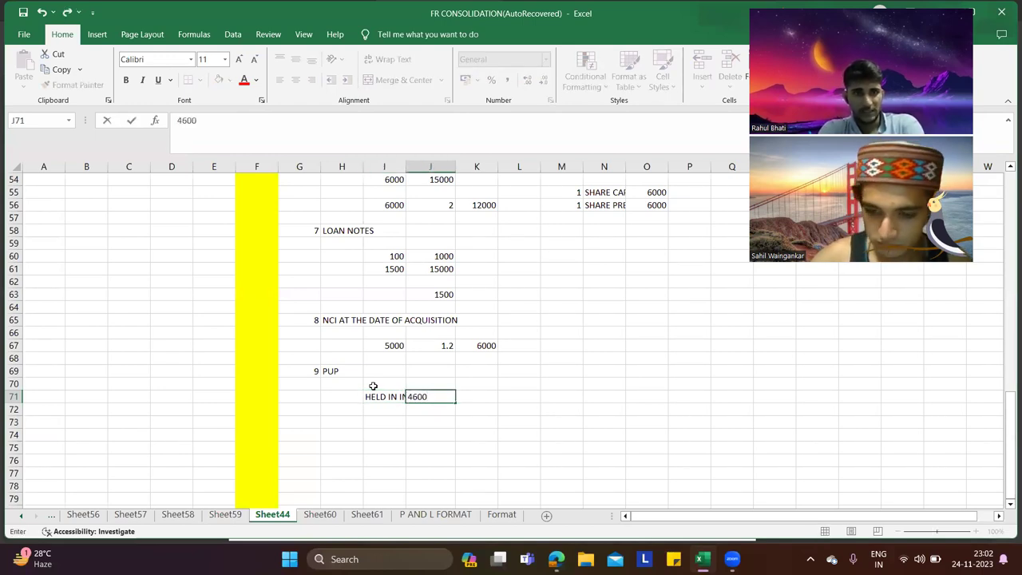
{"action": "key", "text": "Return"}
Step: Label I72 as PUP and calculate the unrealised profit in J72 with the formula =J71*15/115
{"action": "type", "text": "PUP"}
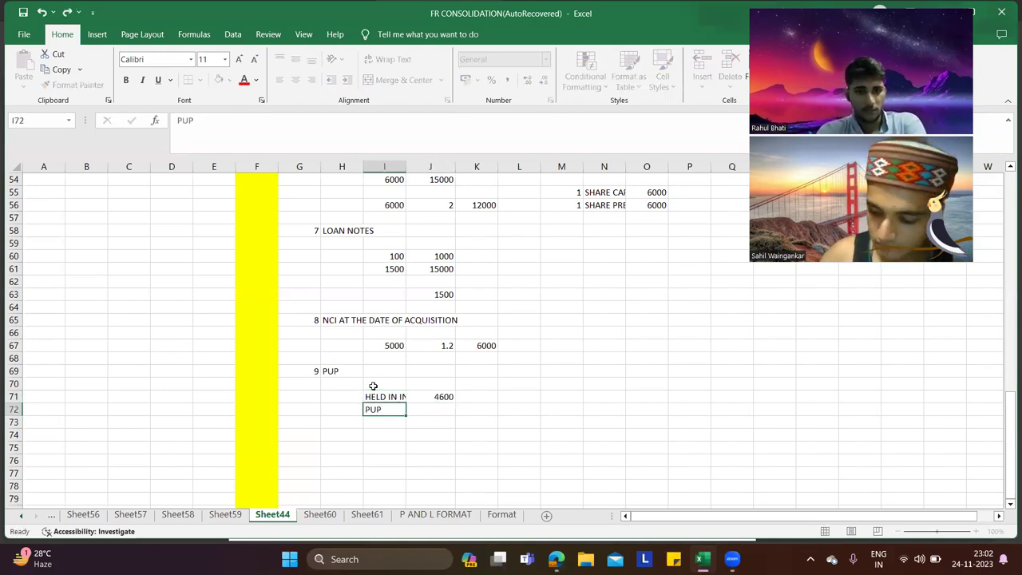
{"action": "key", "text": "Tab"}
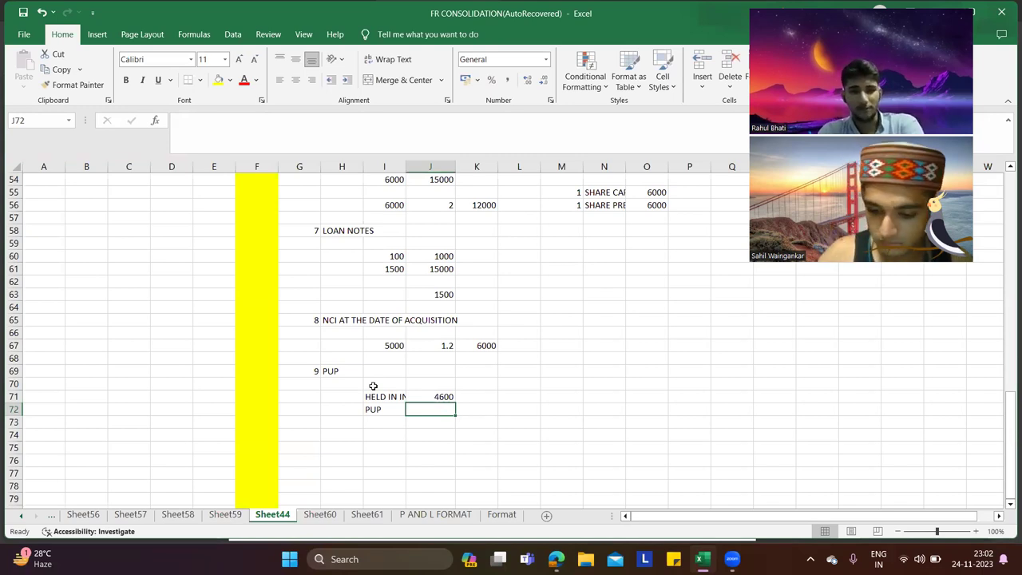
{"action": "type", "text": "="}
{"action": "key", "text": "Up"}
{"action": "type", "text": "*"}
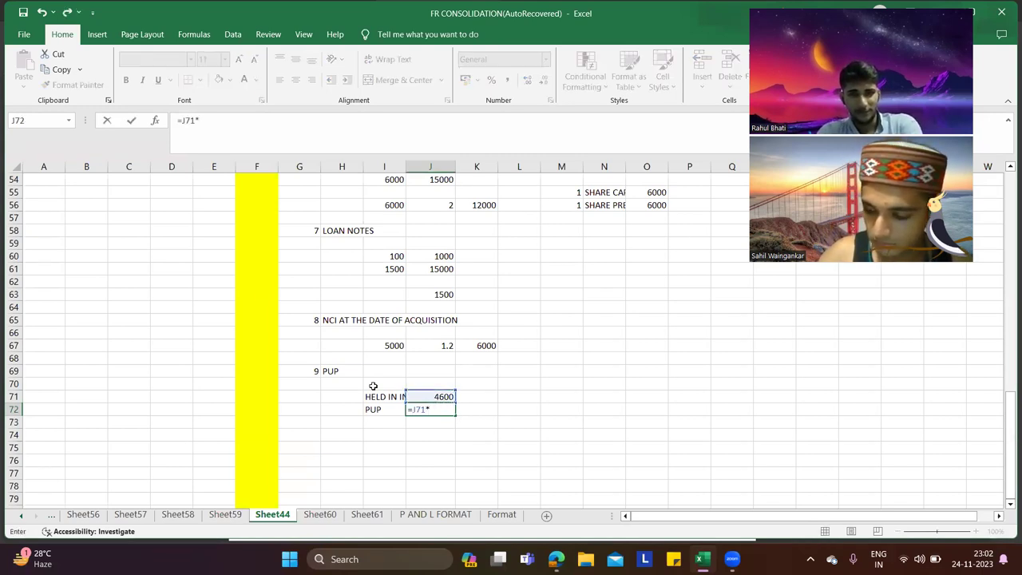
{"action": "key", "text": "alt+Tab"}
{"action": "key", "text": "alt+Tab"}
{"action": "type", "text": "15/115"}
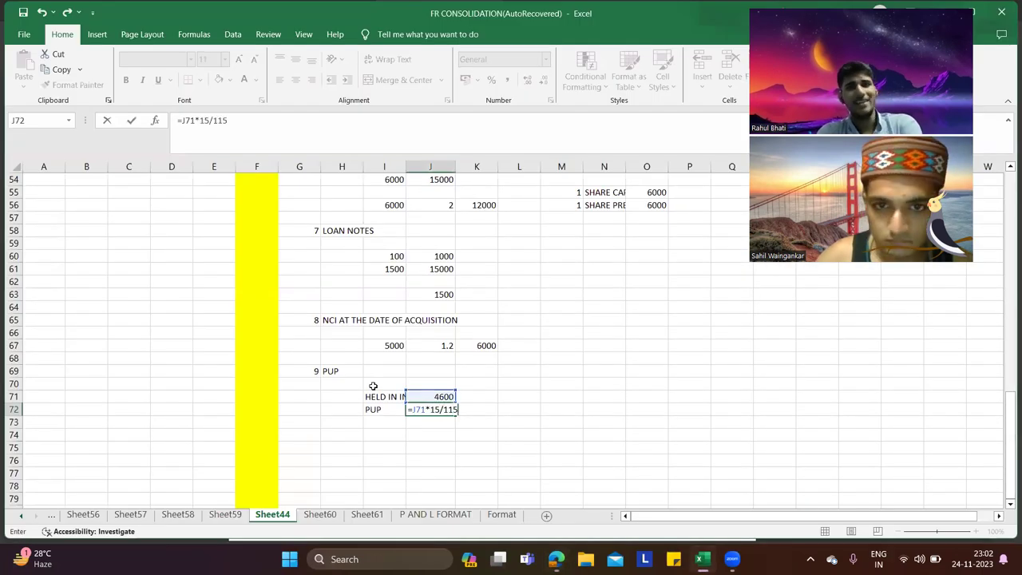
{"action": "key", "text": "Return"}
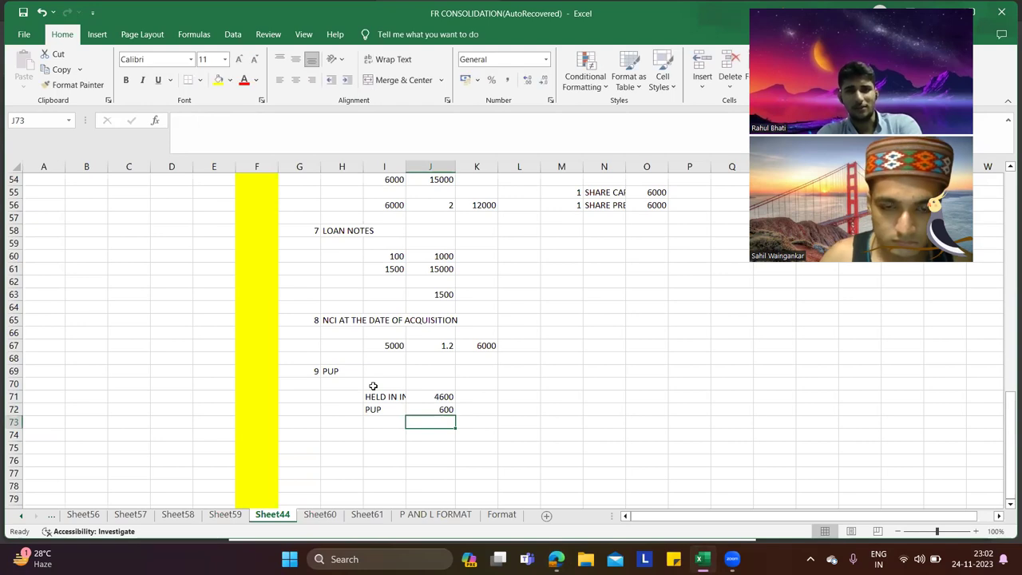
Step: Add a PUP line to the group retained earnings working in I43 and deduct the note 9 result in J43 with =-J72
{"action": "scroll", "coordinate": [377, 373], "scroll_direction": "up", "scroll_amount": 12}
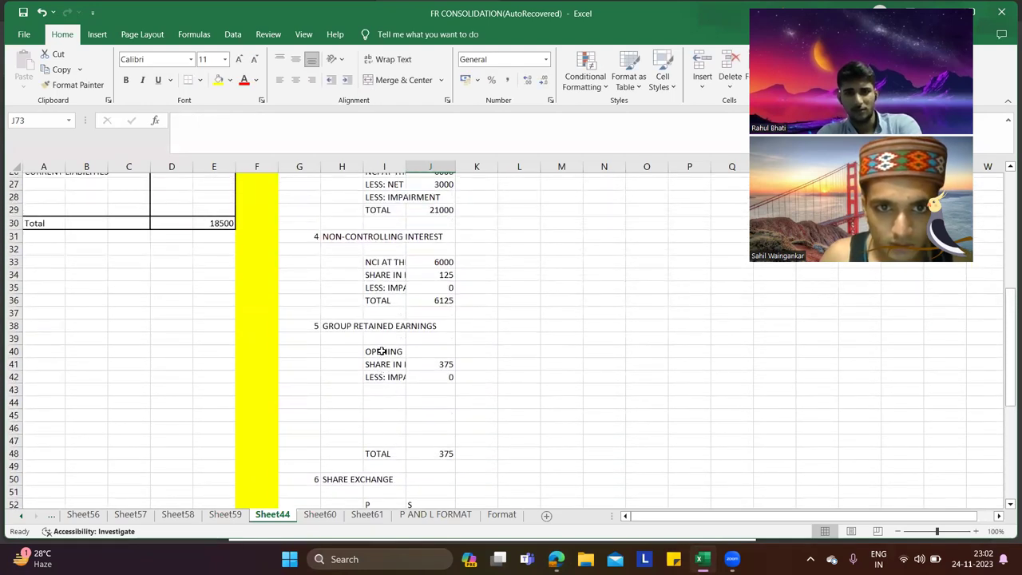
{"action": "scroll", "coordinate": [382, 350], "scroll_direction": "up", "scroll_amount": 3}
{"action": "key", "text": "alt+Tab"}
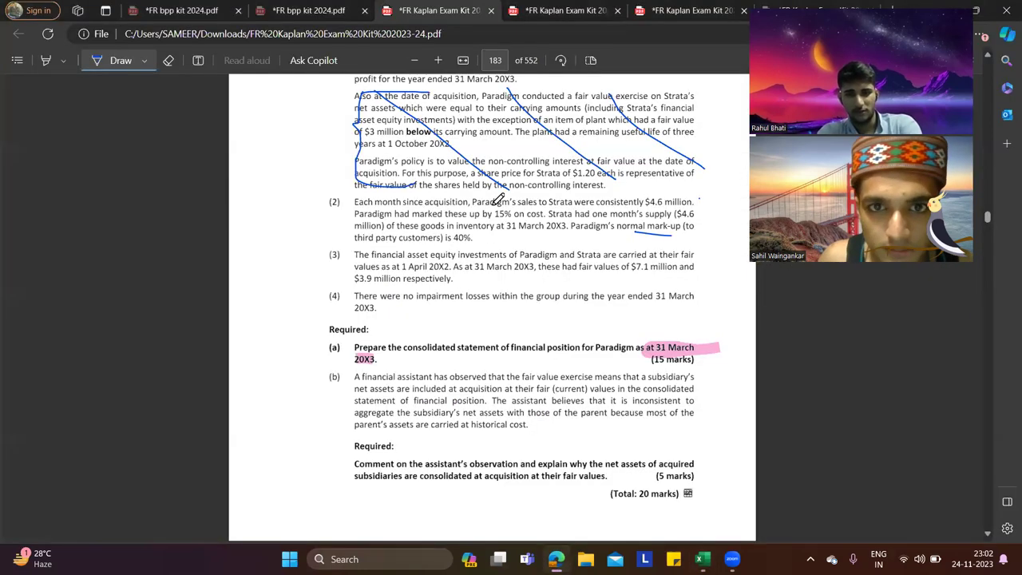
{"action": "key", "text": "alt+Tab"}
{"action": "scroll", "coordinate": [433, 382], "scroll_direction": "down", "scroll_amount": 2}
{"action": "scroll", "coordinate": [434, 382], "scroll_direction": "down", "scroll_amount": 5}
{"action": "left_click", "coordinate": [376, 346]}
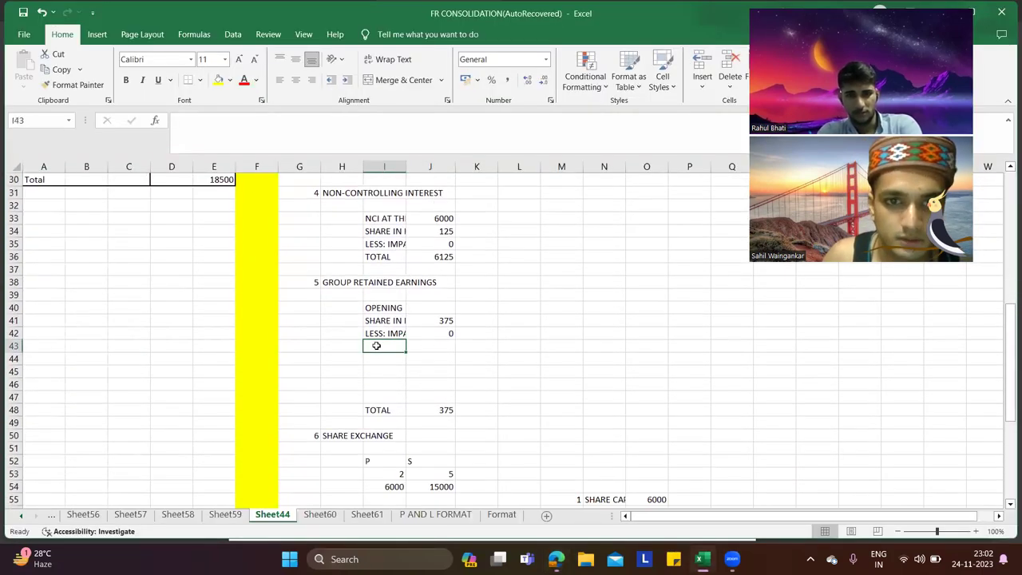
{"action": "type", "text": "PUP"}
{"action": "key", "text": "Tab"}
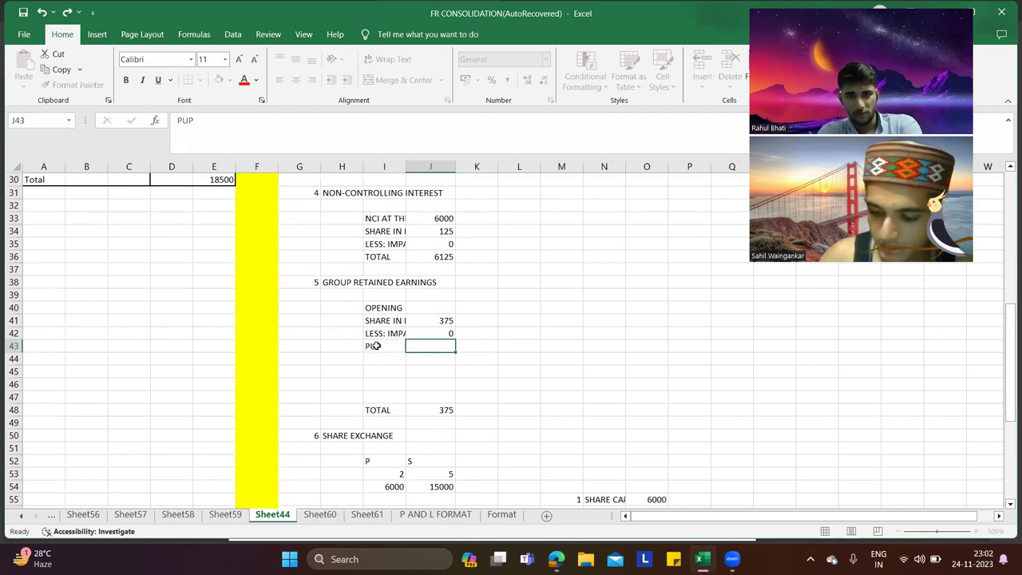
{"action": "type", "text": "=-"}
{"action": "scroll", "coordinate": [376, 346], "scroll_direction": "down", "scroll_amount": 5}
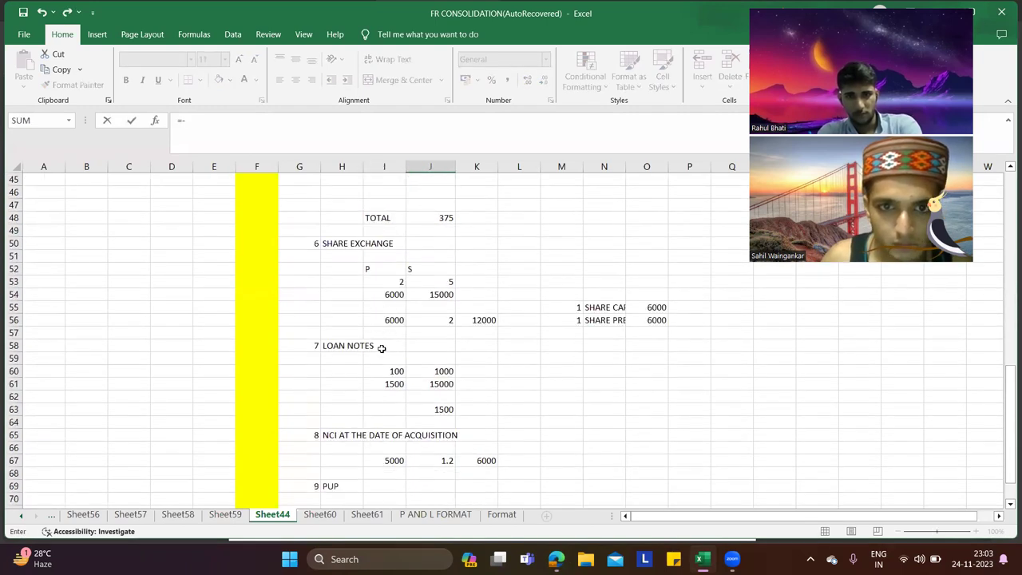
{"action": "scroll", "coordinate": [395, 424], "scroll_direction": "down", "scroll_amount": 2}
{"action": "left_click", "coordinate": [432, 448]}
{"action": "key", "text": "Return"}
Step: Add an INVENTORY line in A10 under current assets of the statement of financial position
{"action": "scroll", "coordinate": [433, 446], "scroll_direction": "up", "scroll_amount": 7}
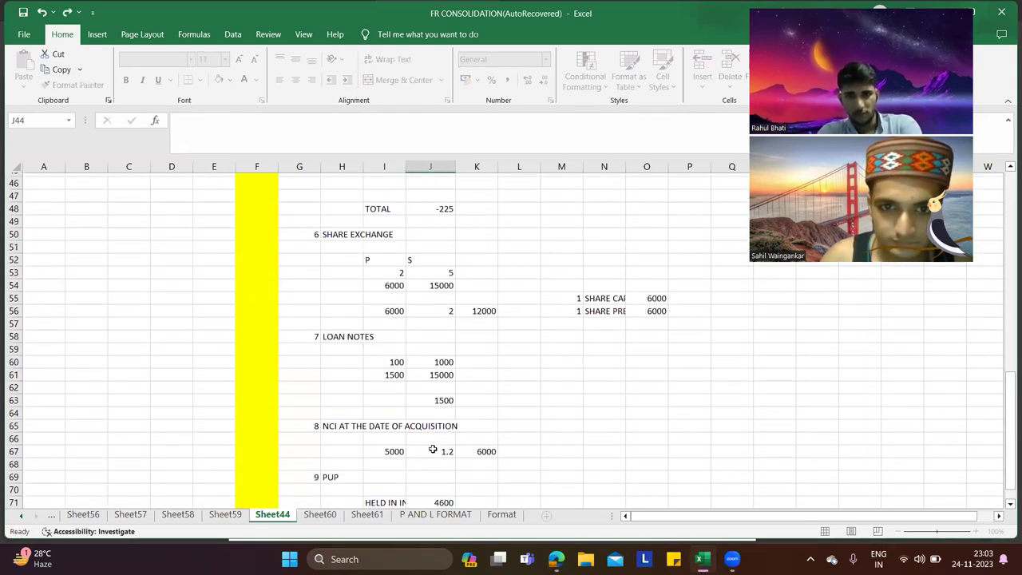
{"action": "scroll", "coordinate": [430, 436], "scroll_direction": "up", "scroll_amount": 9}
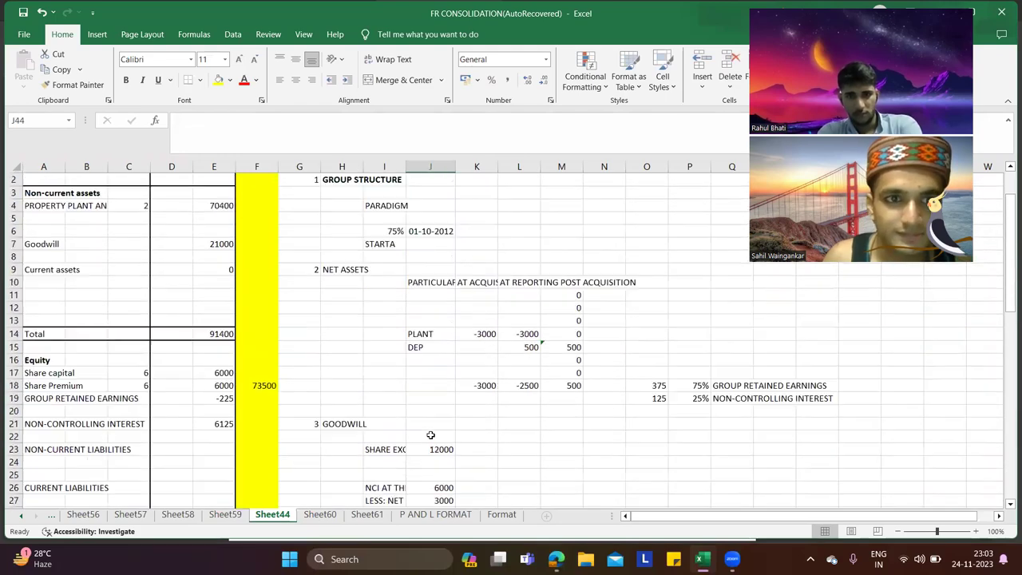
{"action": "key", "text": "alt+Tab"}
{"action": "scroll", "coordinate": [358, 263], "scroll_direction": "up", "scroll_amount": 8}
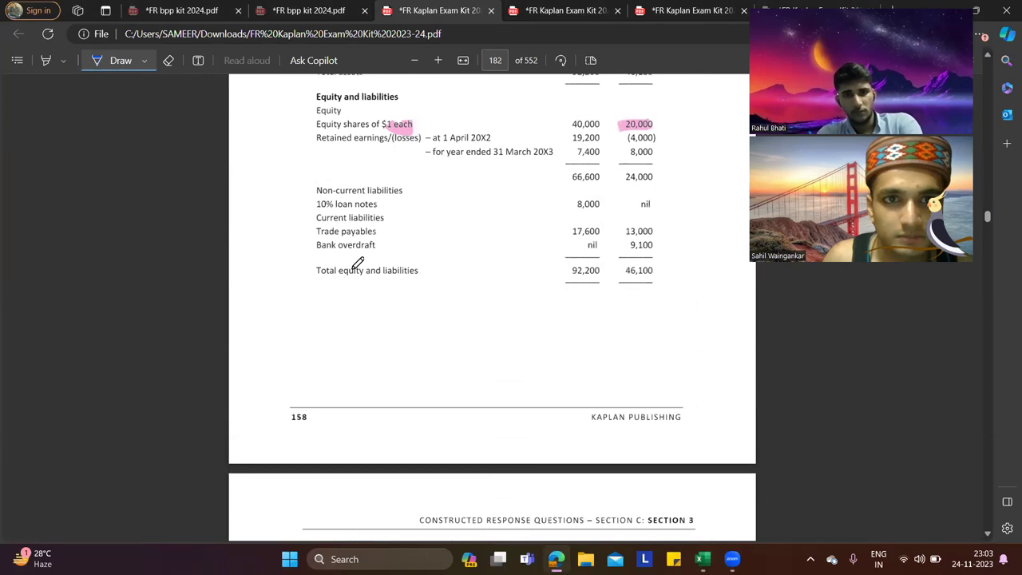
{"action": "scroll", "coordinate": [358, 264], "scroll_direction": "up", "scroll_amount": 3}
{"action": "key", "text": "alt+Tab"}
{"action": "left_click", "coordinate": [47, 294]}
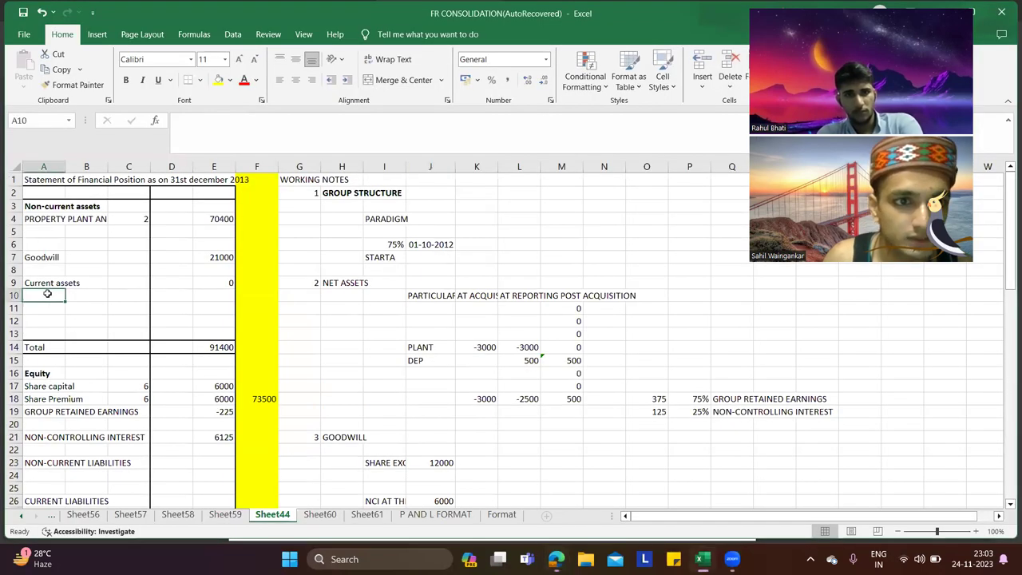
{"action": "type", "text": "INVENTORY"}
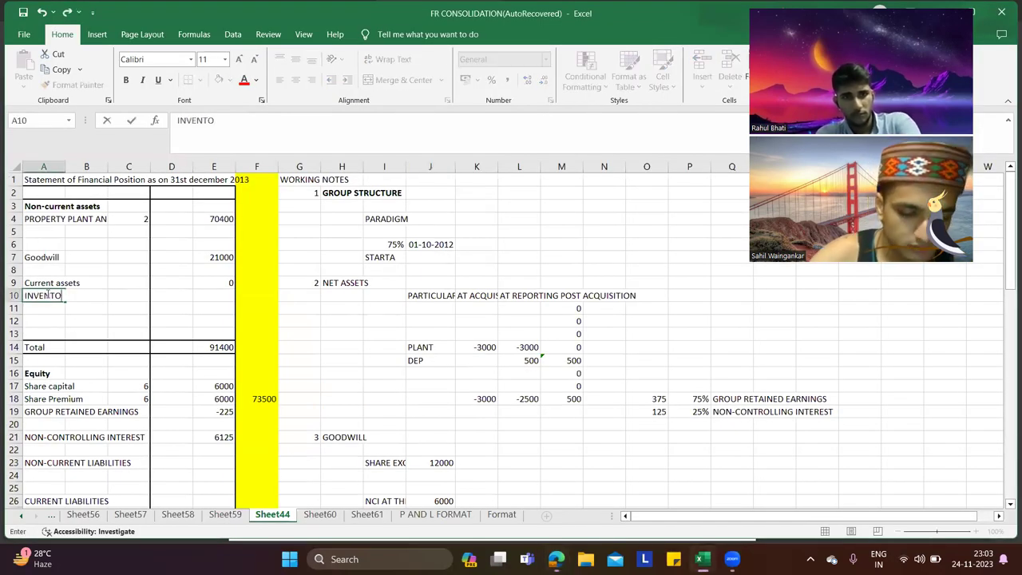
{"action": "key", "text": "Tab"}
{"action": "key", "text": "Tab"}
{"action": "key", "text": "Tab"}
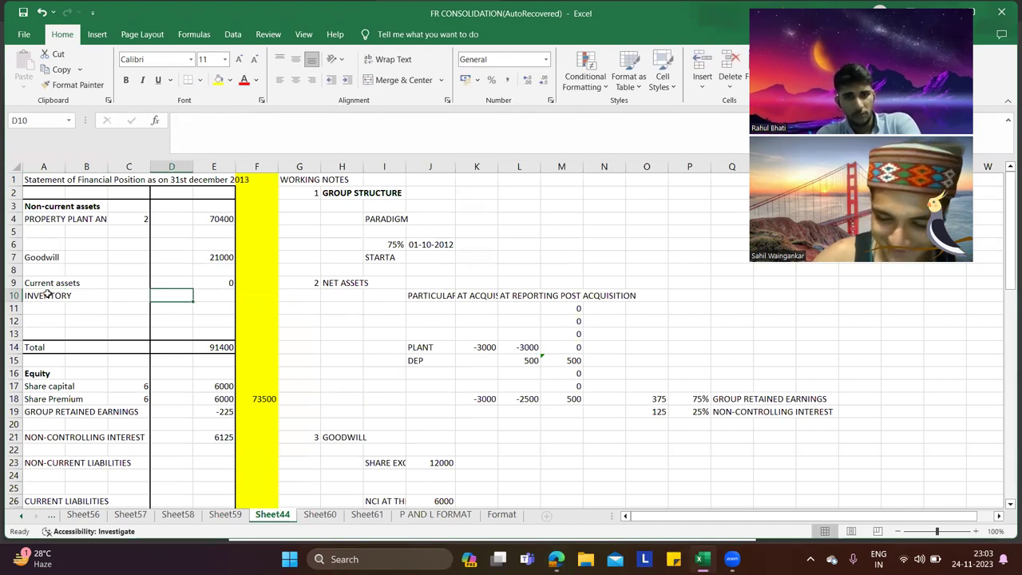
Step: Calculate consolidated inventory in D10 from both companies' PDF figures less the PUP, using =20400+8400-J72
{"action": "key", "text": "alt+Tab"}
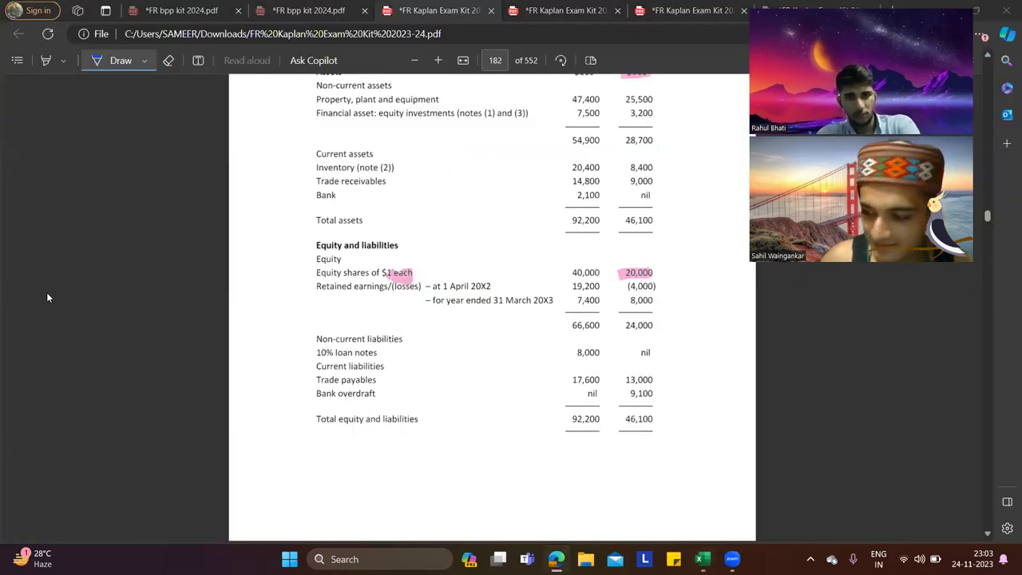
{"action": "key", "text": "alt+Tab"}
{"action": "type", "text": "=20400+8400-"}
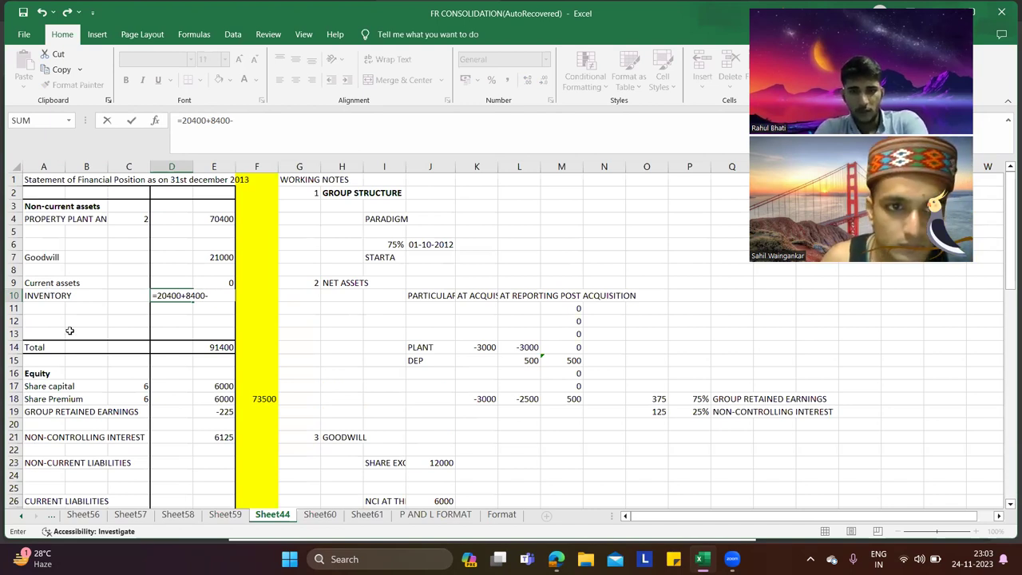
{"action": "scroll", "coordinate": [71, 331], "scroll_direction": "down", "scroll_amount": 14}
{"action": "scroll", "coordinate": [328, 333], "scroll_direction": "down", "scroll_amount": 4}
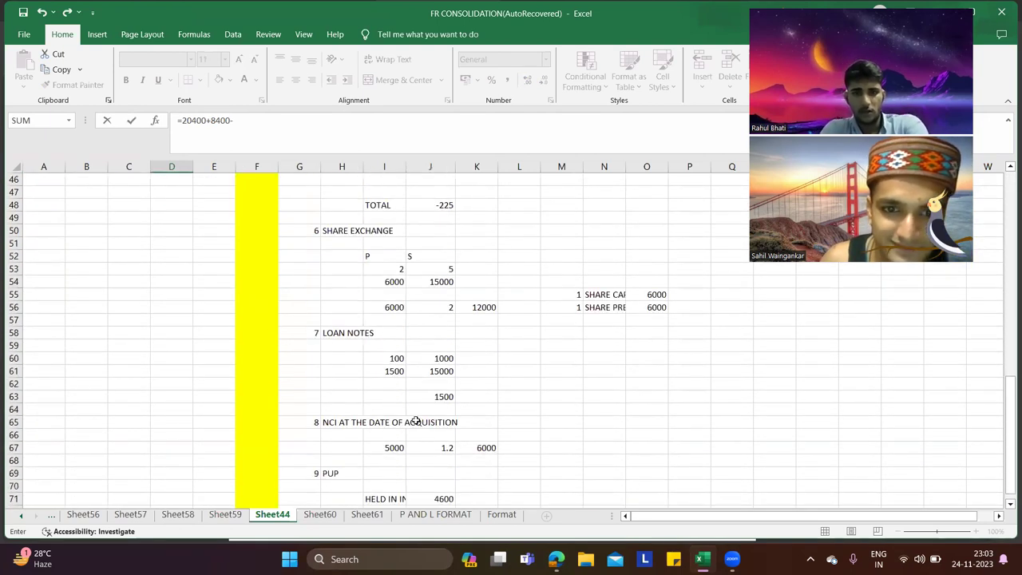
{"action": "left_click", "coordinate": [426, 397]}
{"action": "key", "text": "Return"}
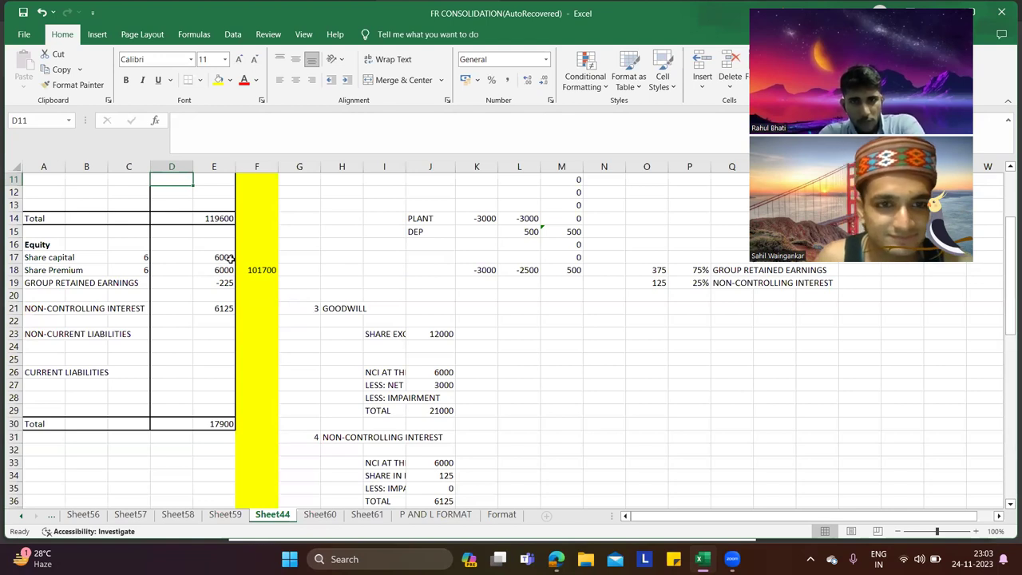
Step: Add Paradigm's equity shares from the PDF to share capital in E17, making the formula =O55+40000
{"action": "key", "text": "alt+Tab"}
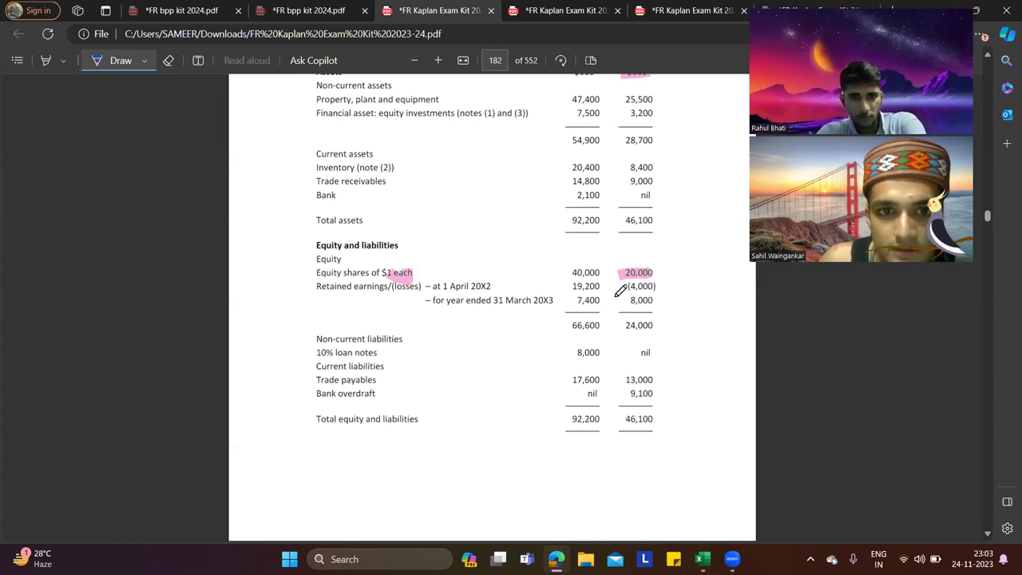
{"action": "key", "text": "alt+Tab"}
{"action": "left_click", "coordinate": [208, 258]}
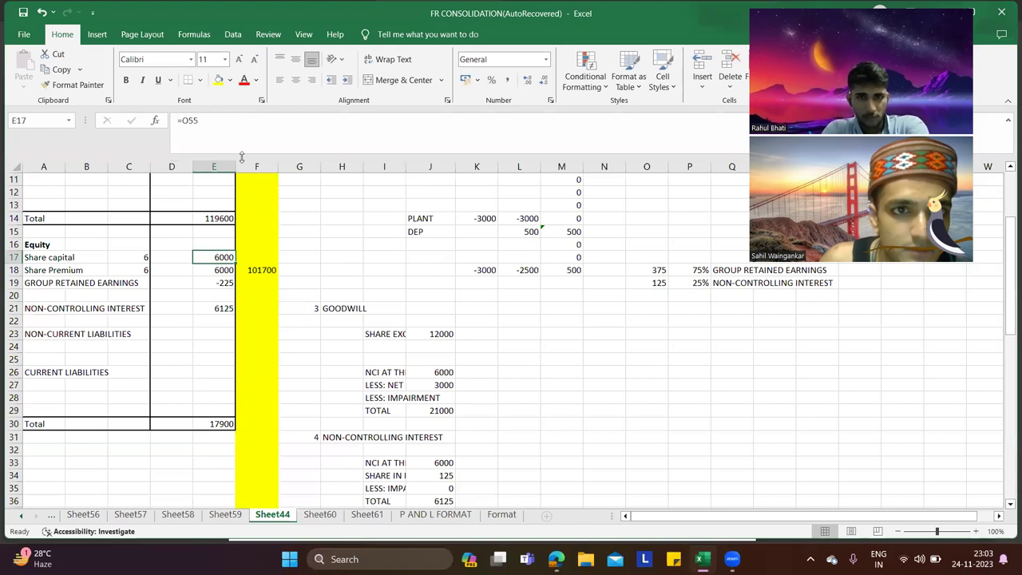
{"action": "left_click", "coordinate": [247, 129]}
{"action": "type", "text": "+40000"}
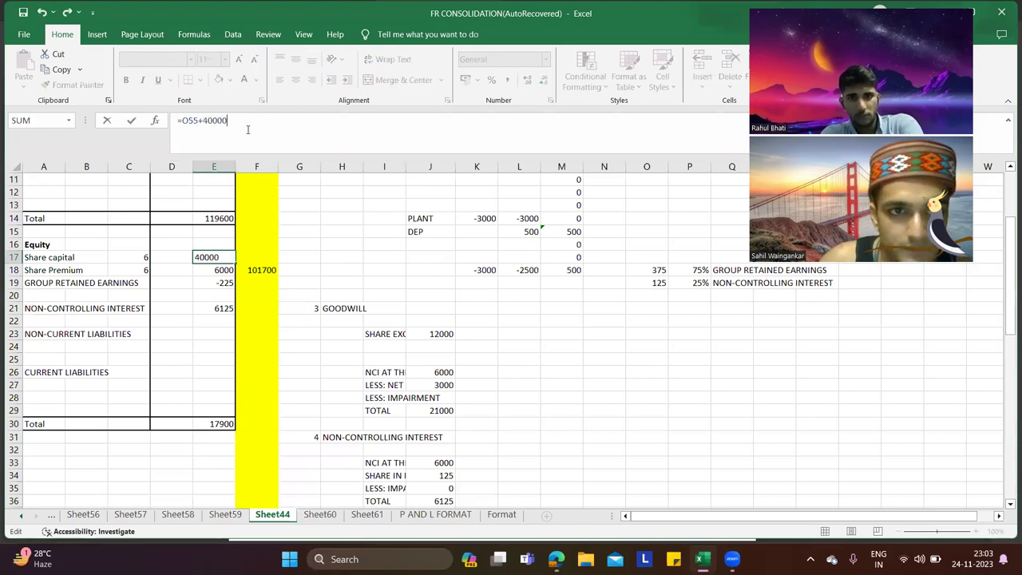
{"action": "key", "text": "Return"}
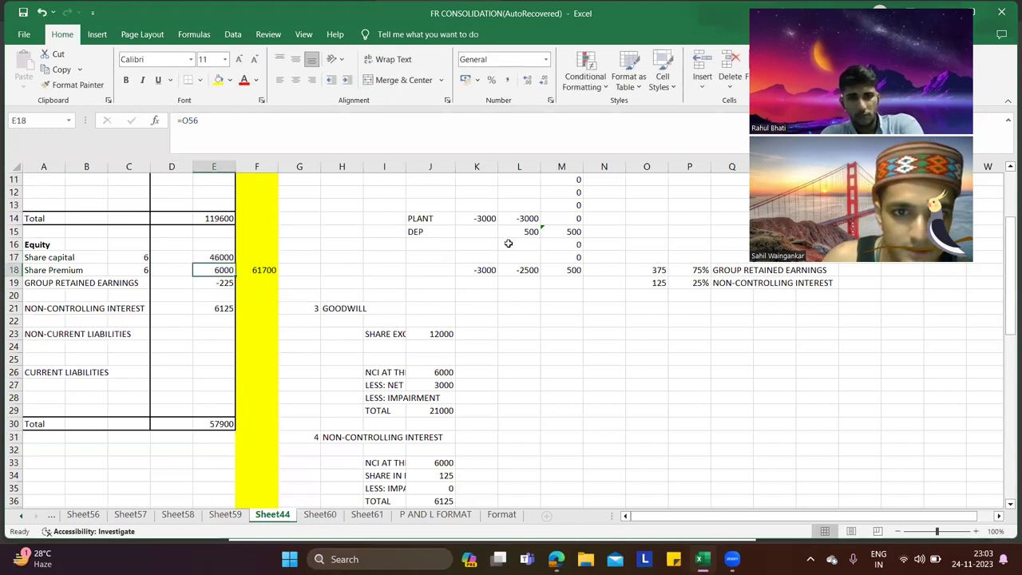
Step: Enter Paradigm's opening retained earnings in J40 of the group retained earnings working as =19200+7400, using the PDF figures
{"action": "scroll", "coordinate": [486, 279], "scroll_direction": "down", "scroll_amount": 4}
{"action": "left_click", "coordinate": [435, 398]}
{"action": "key", "text": "alt+Tab"}
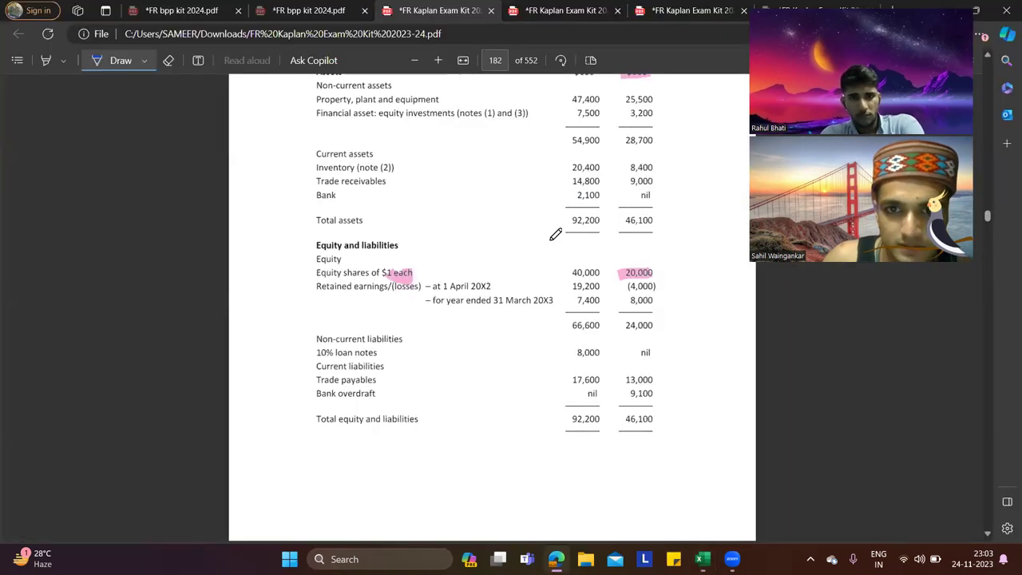
{"action": "key", "text": "alt+Tab"}
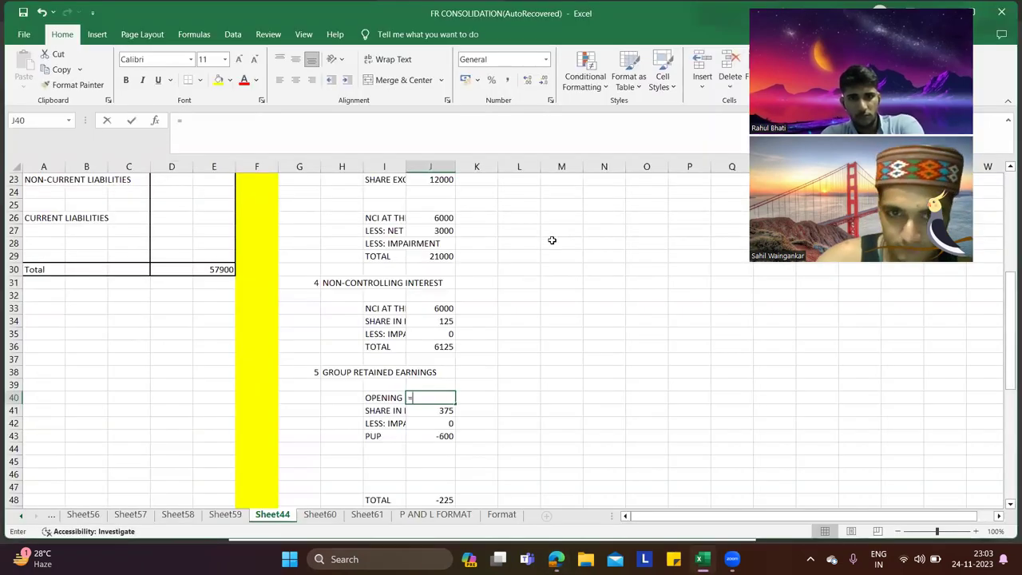
{"action": "key", "text": "alt+Tab"}
{"action": "key", "text": "alt+Tab"}
{"action": "type", "text": "="}
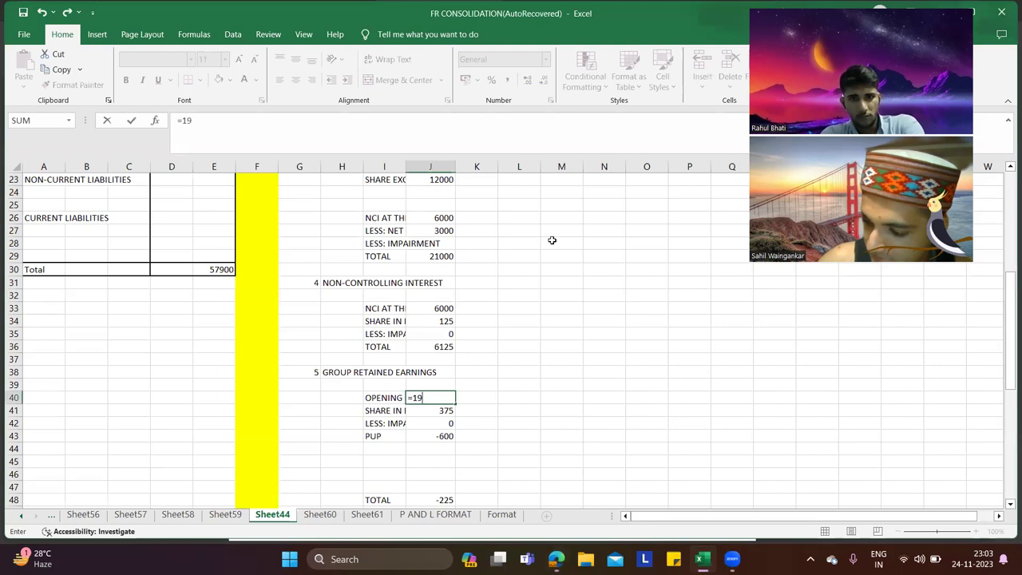
{"action": "type", "text": "19200+7400"}
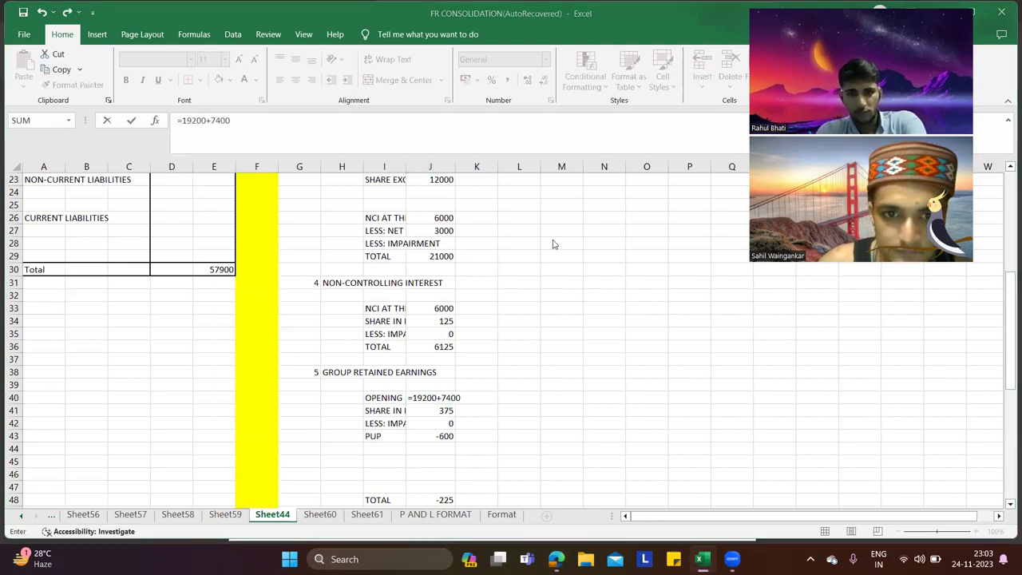
{"action": "key", "text": "alt+Tab"}
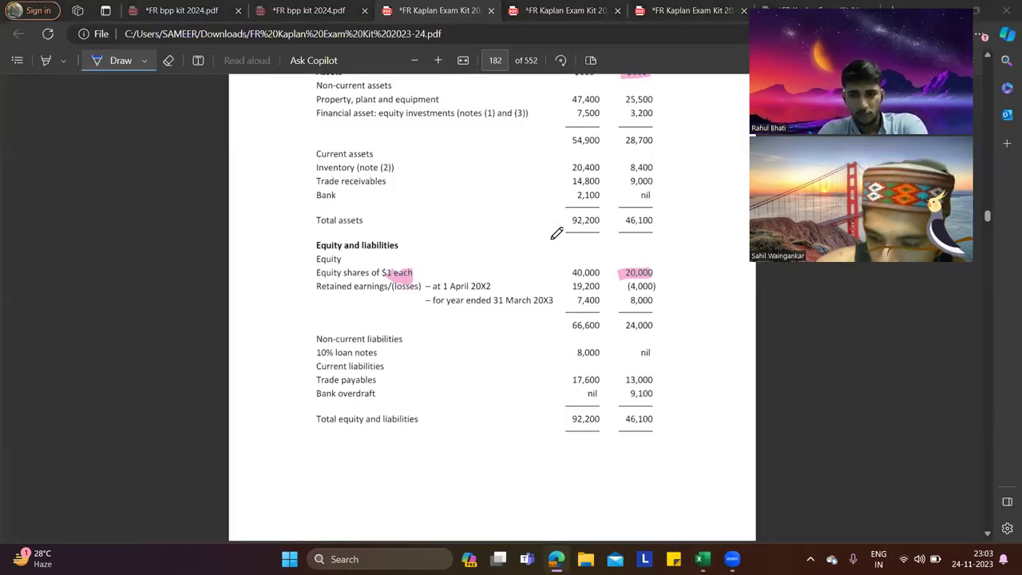
{"action": "key", "text": "alt+Tab"}
{"action": "key", "text": "Return"}
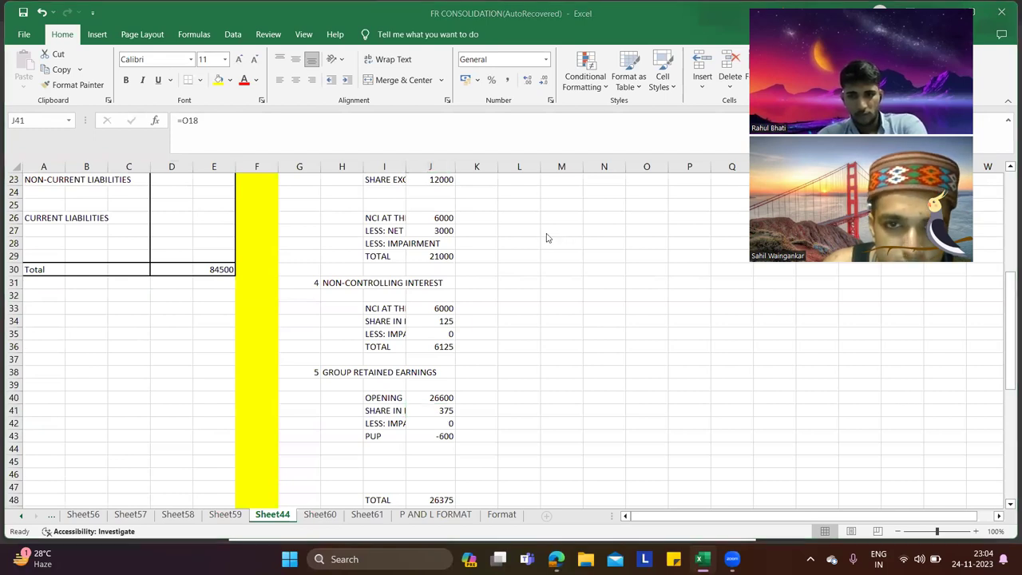
Step: Label the net assets working rows RETAINED EARNINGS in J13 and SHARE CAPITAL in J12
{"action": "key", "text": "alt+Tab"}
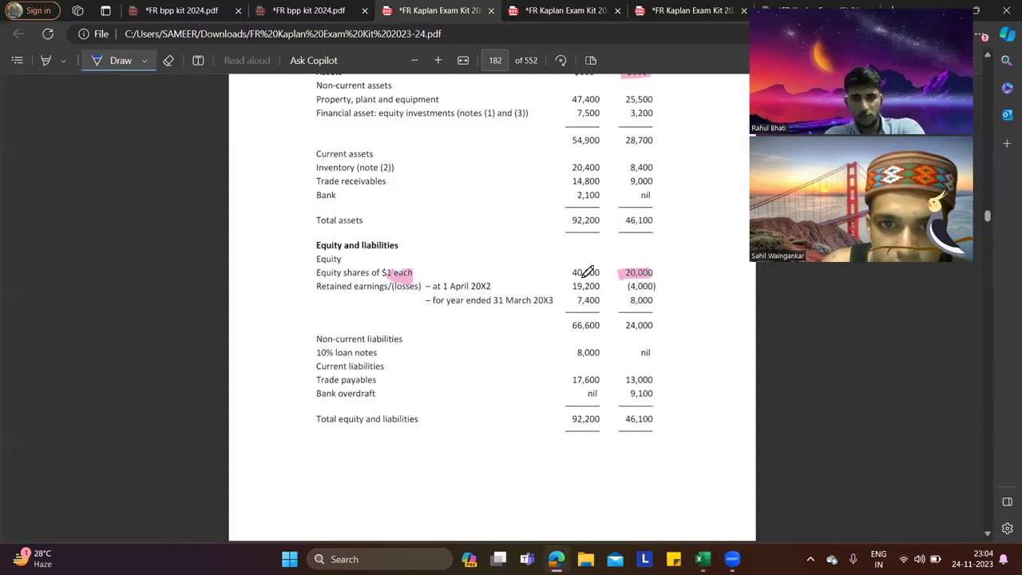
{"action": "key", "text": "alt+Tab"}
{"action": "left_click", "coordinate": [454, 397]}
{"action": "scroll", "coordinate": [535, 319], "scroll_direction": "up", "scroll_amount": 7}
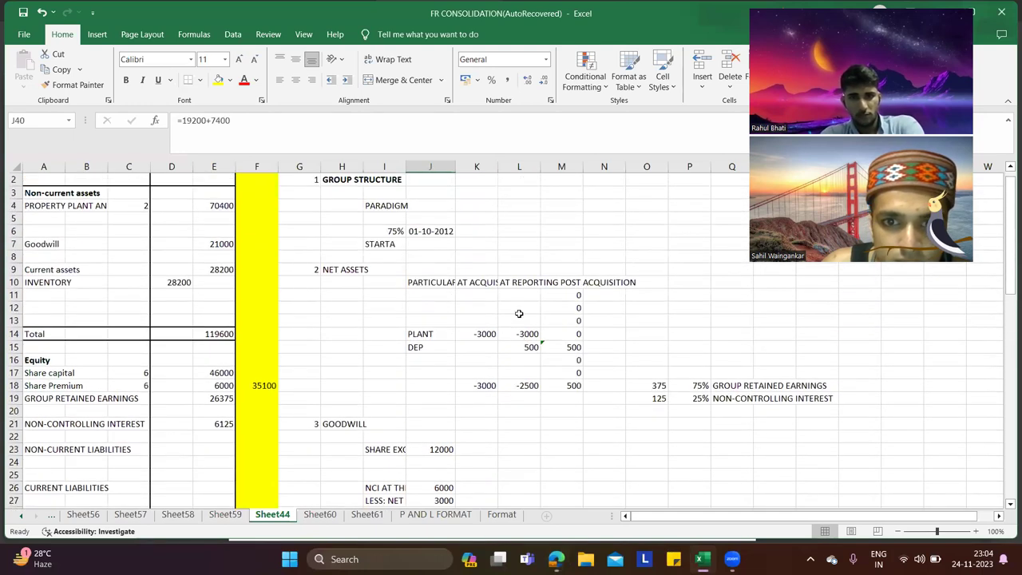
{"action": "left_click", "coordinate": [438, 322]}
{"action": "type", "text": "RETA"}
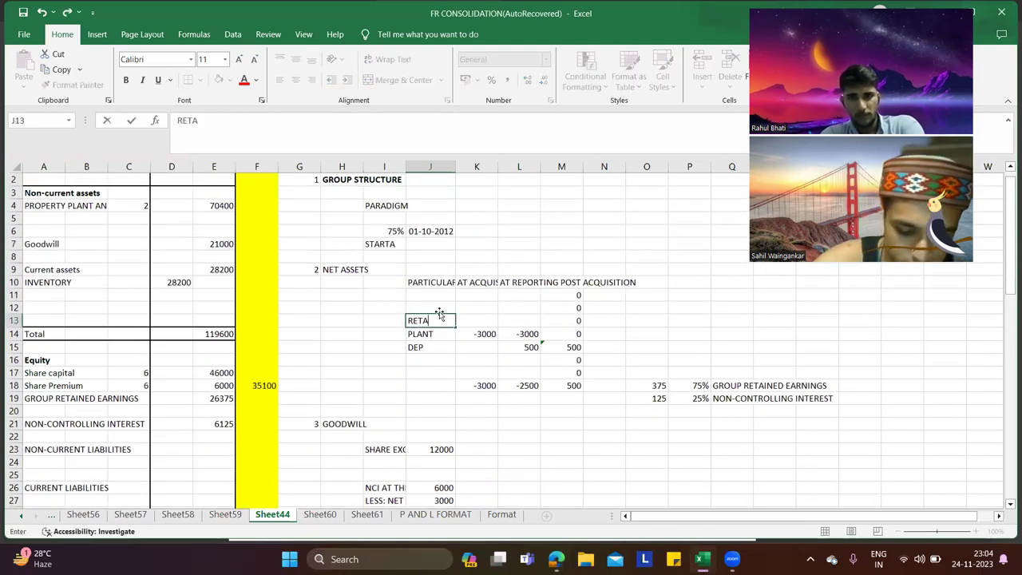
{"action": "type", "text": "INED EARNINGS"}
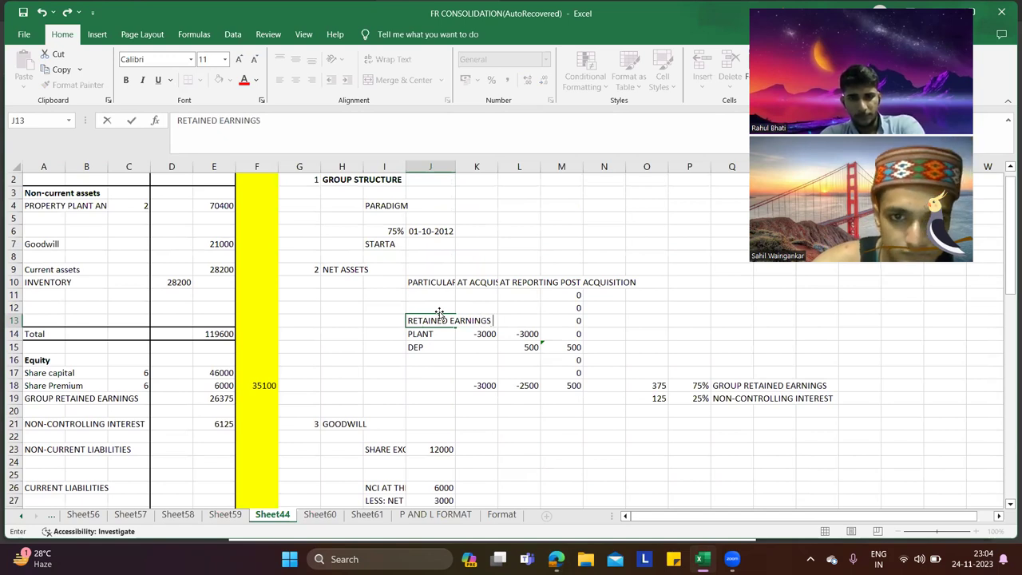
{"action": "left_click", "coordinate": [439, 311]}
{"action": "type", "text": "EA"}
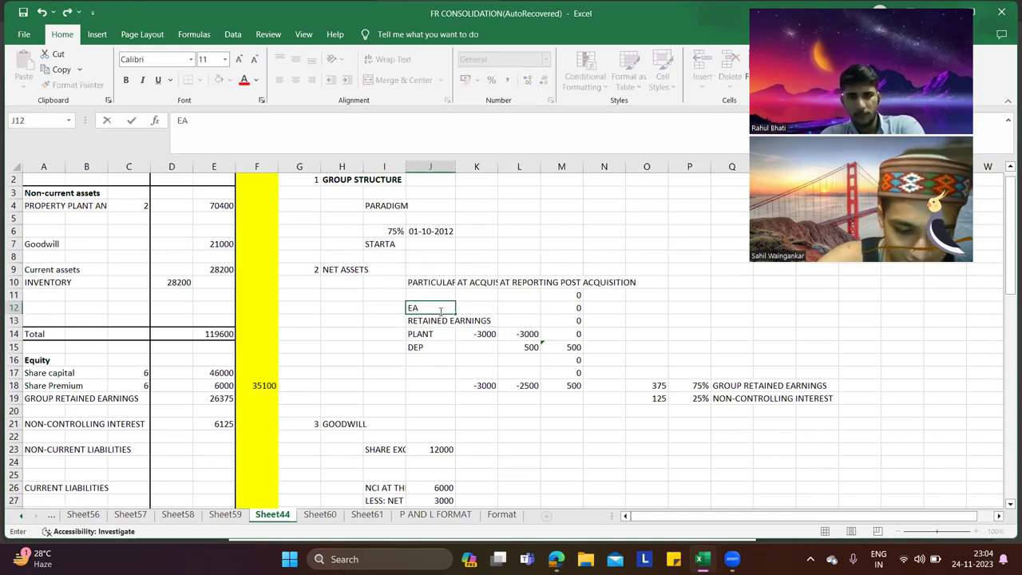
{"action": "type", "text": "HARE CAPITAL"}
{"action": "left_click", "coordinate": [462, 311]}
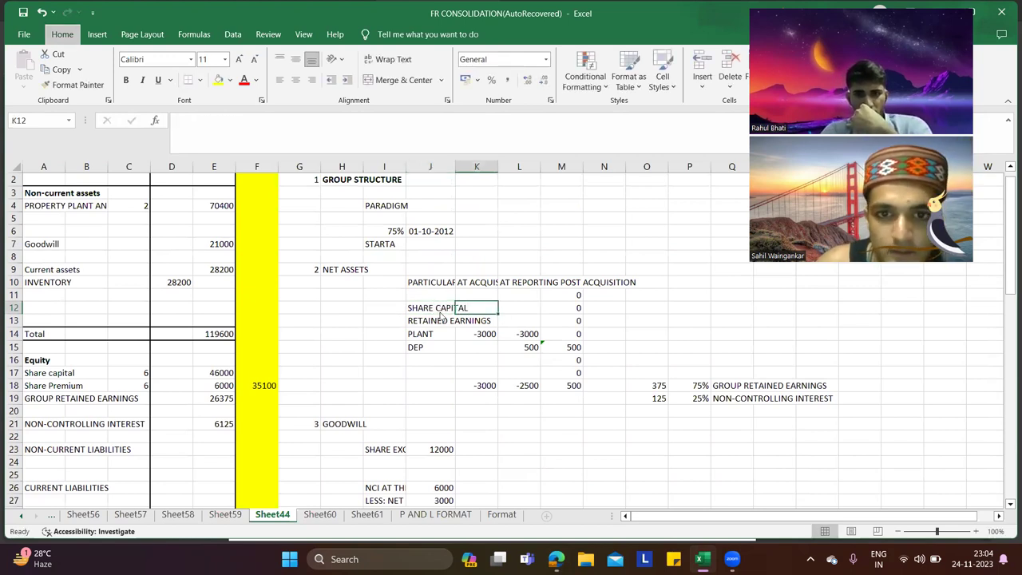
Step: Enter 4000 in L13 as the subsidiary's retained earnings at the reporting date, based on the PDF figures
{"action": "key", "text": "alt+Tab"}
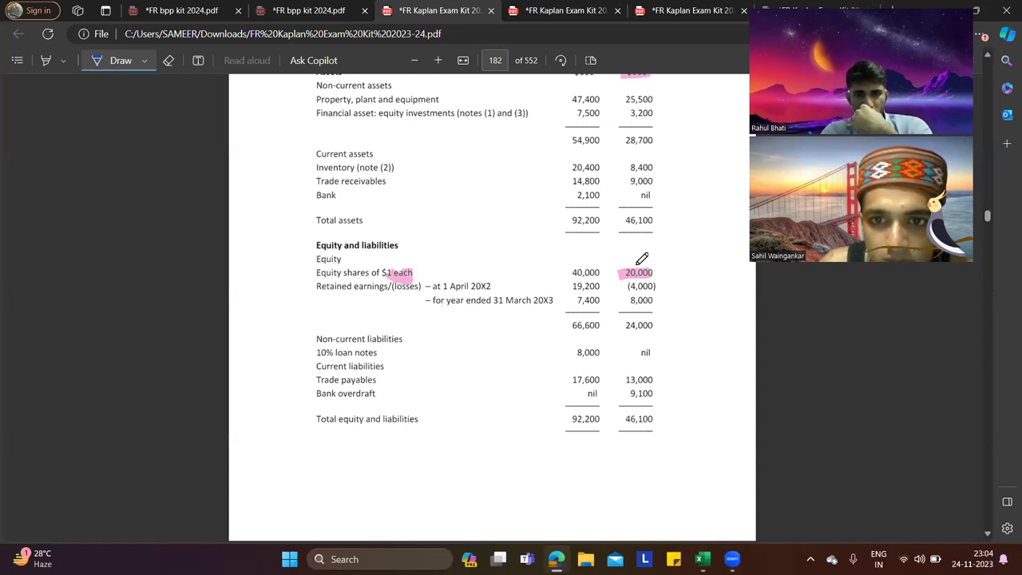
{"action": "key", "text": "alt+Tab"}
{"action": "left_click", "coordinate": [532, 308]}
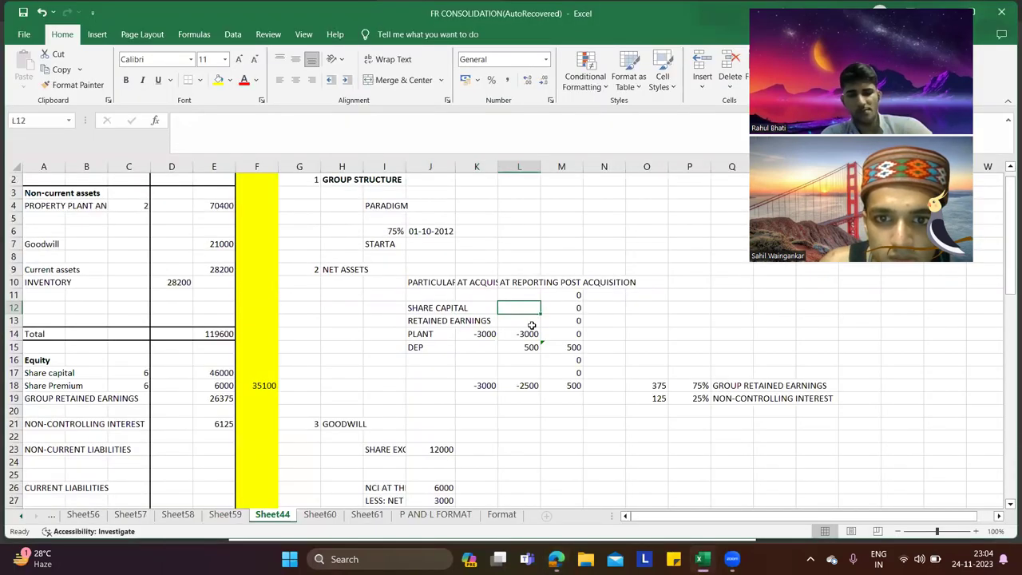
{"action": "left_click", "coordinate": [532, 324]}
{"action": "type", "text": "4000"}
{"action": "key", "text": "Return"}
Step: Enter the subsidiary's share capital of 20000 at both acquisition and reporting date in K12 and L12
{"action": "key", "text": "alt+Tab"}
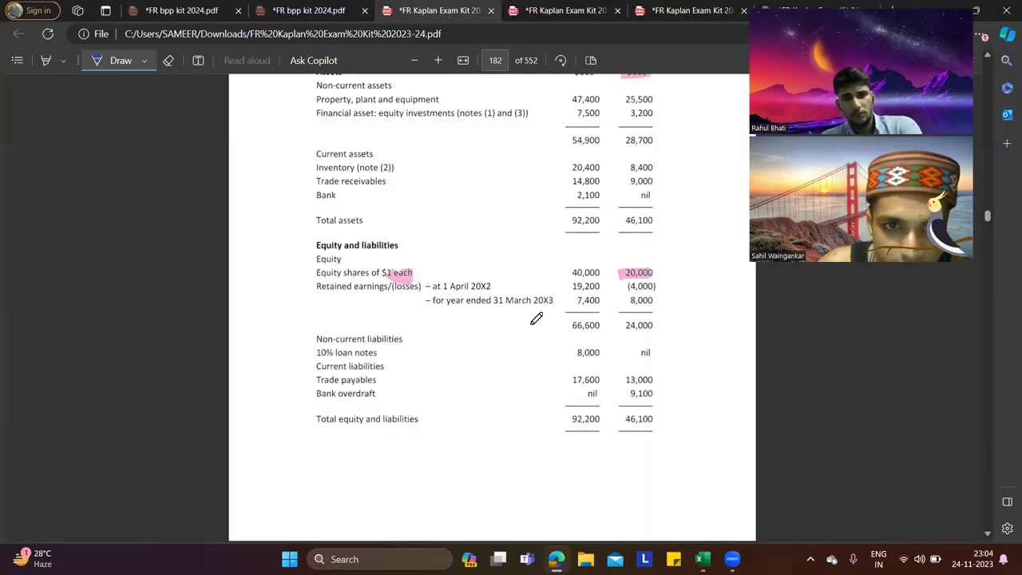
{"action": "key", "text": "alt+Tab"}
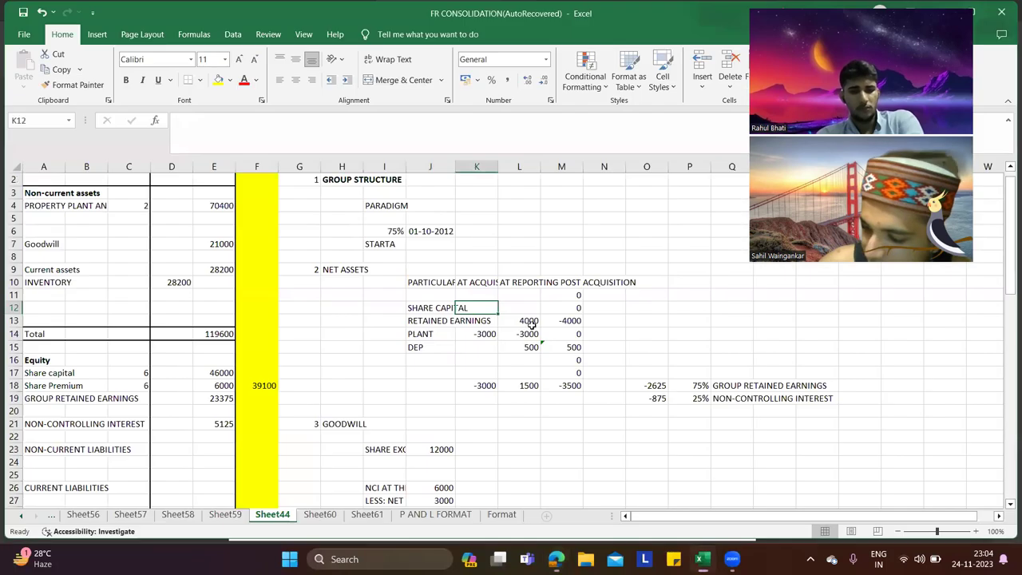
{"action": "type", "text": "20000"}
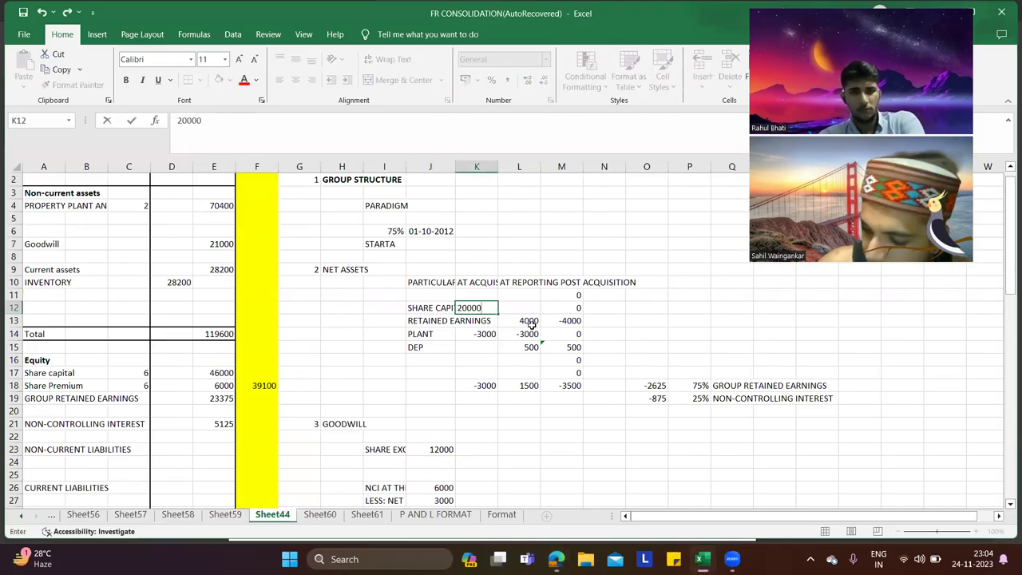
{"action": "key", "text": "Tab"}
{"action": "type", "text": "2000"}
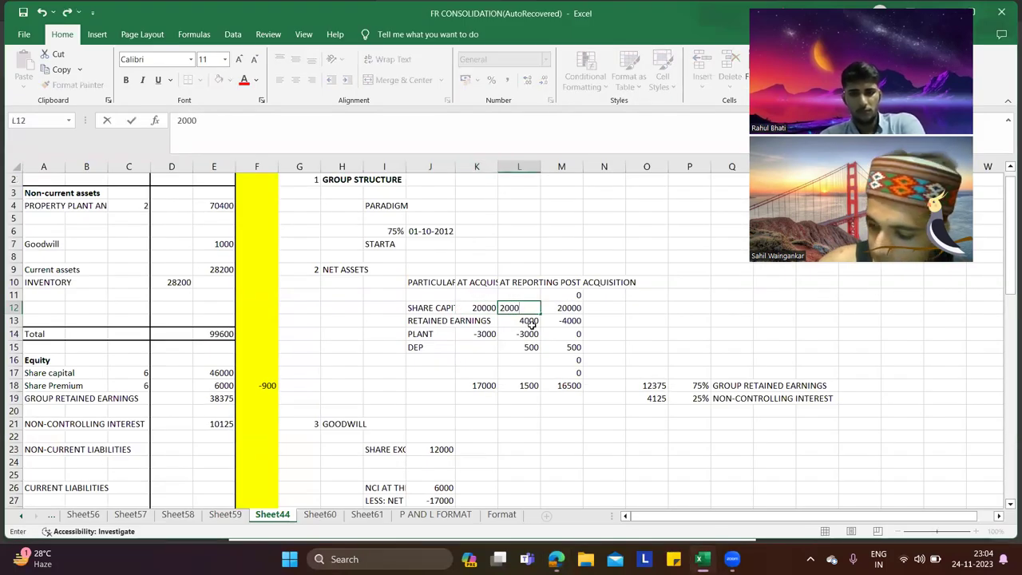
{"action": "type", "text": "0"}
{"action": "key", "text": "Return"}
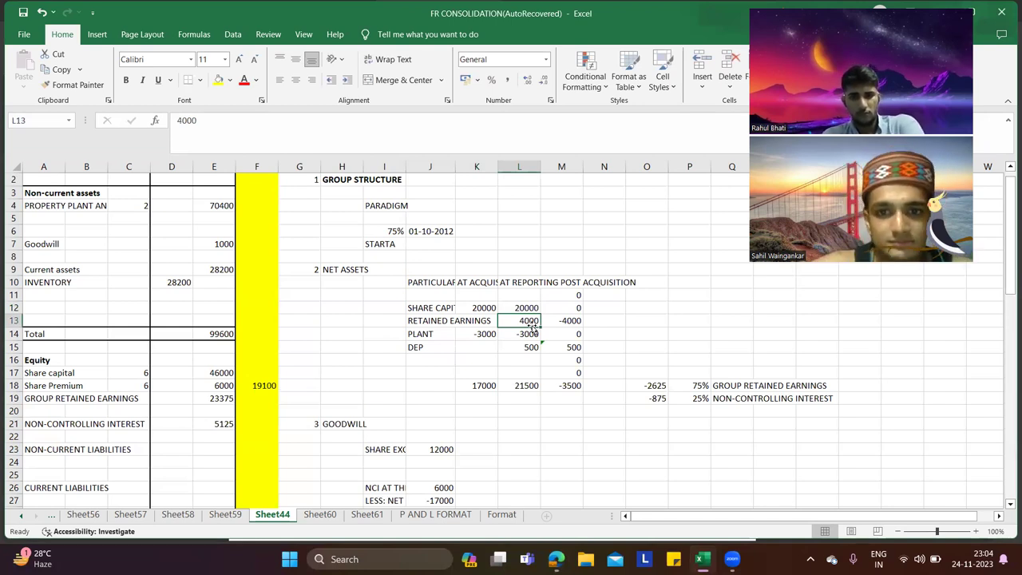
Step: Underline the $2 million net loss at acquisition in note (1) of the question PDF
{"action": "key", "text": "alt+Tab"}
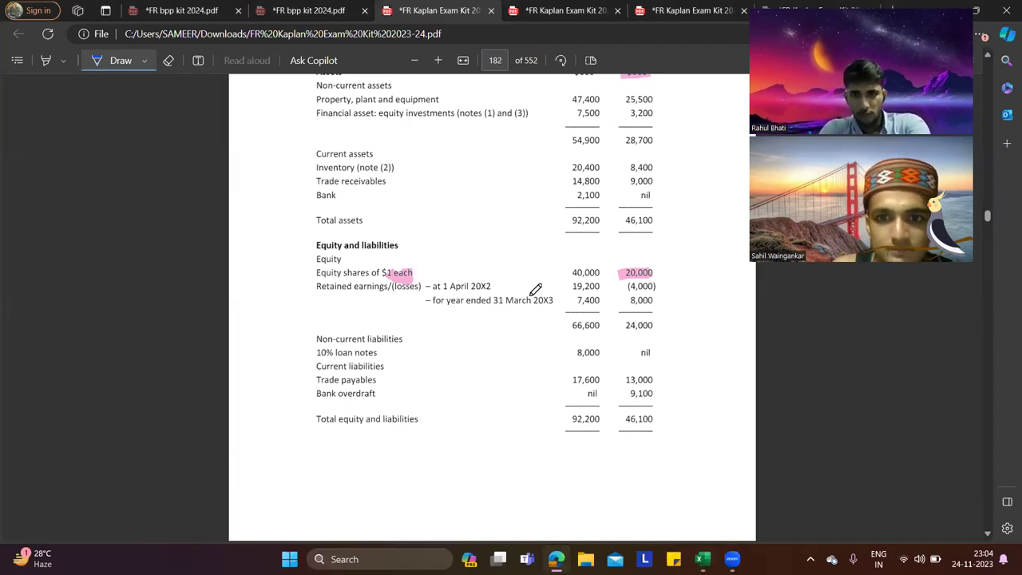
{"action": "scroll", "coordinate": [528, 308], "scroll_direction": "down", "scroll_amount": 5}
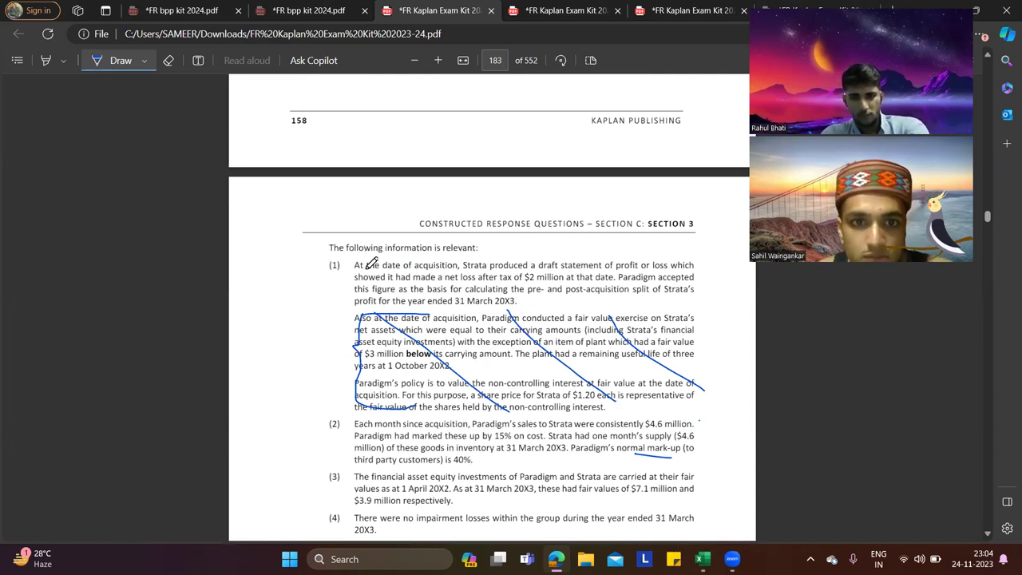
{"action": "left_click_drag", "start_coordinate": [525, 281], "coordinate": [563, 280]}
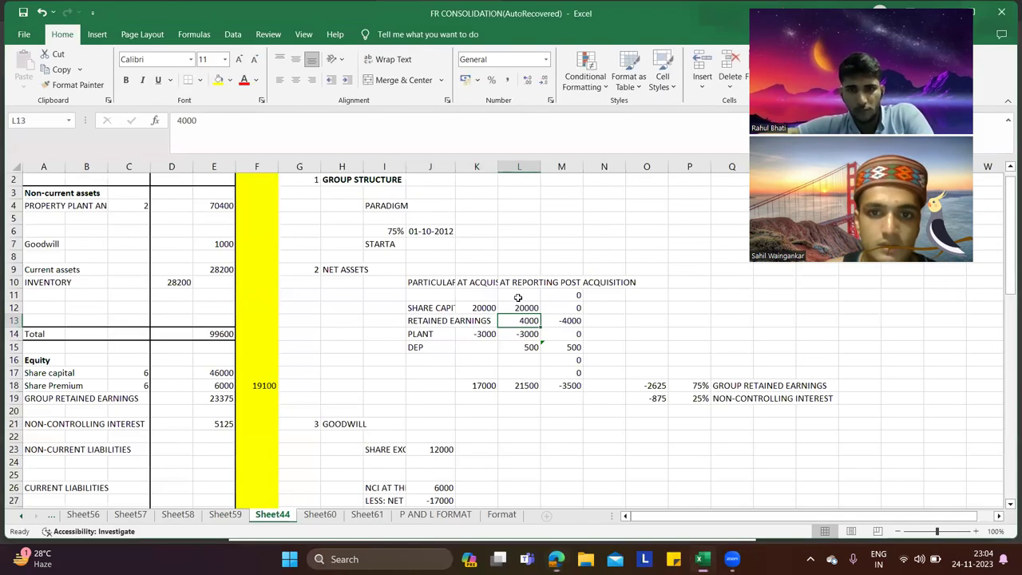
Step: Enter -2000 in K13 as retained earnings at acquisition in the net assets working, checking it against note (1)
{"action": "key", "text": "alt+Tab"}
{"action": "left_click", "coordinate": [474, 321]}
{"action": "type", "text": "-2000"}
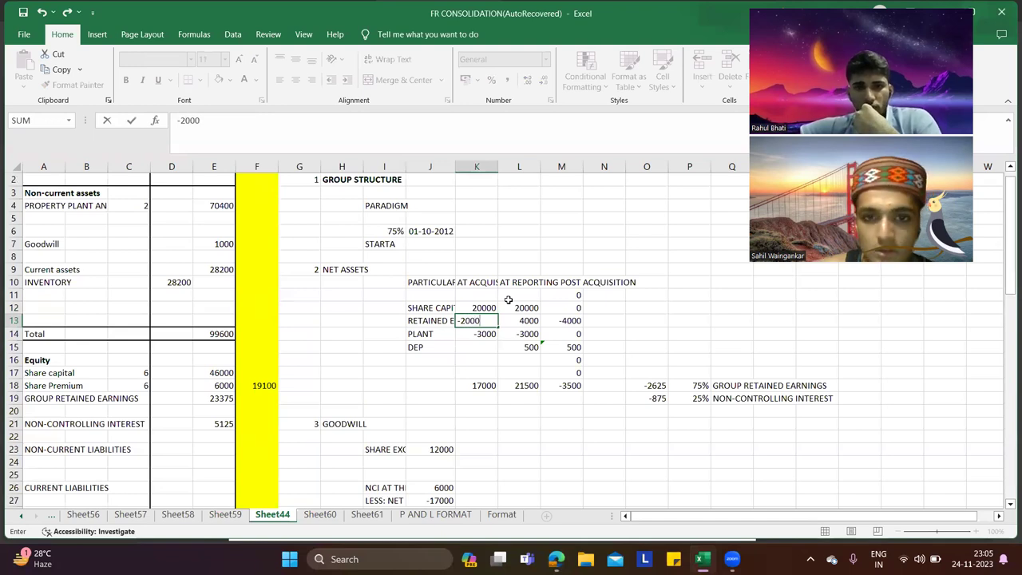
{"action": "key", "text": "alt+Tab"}
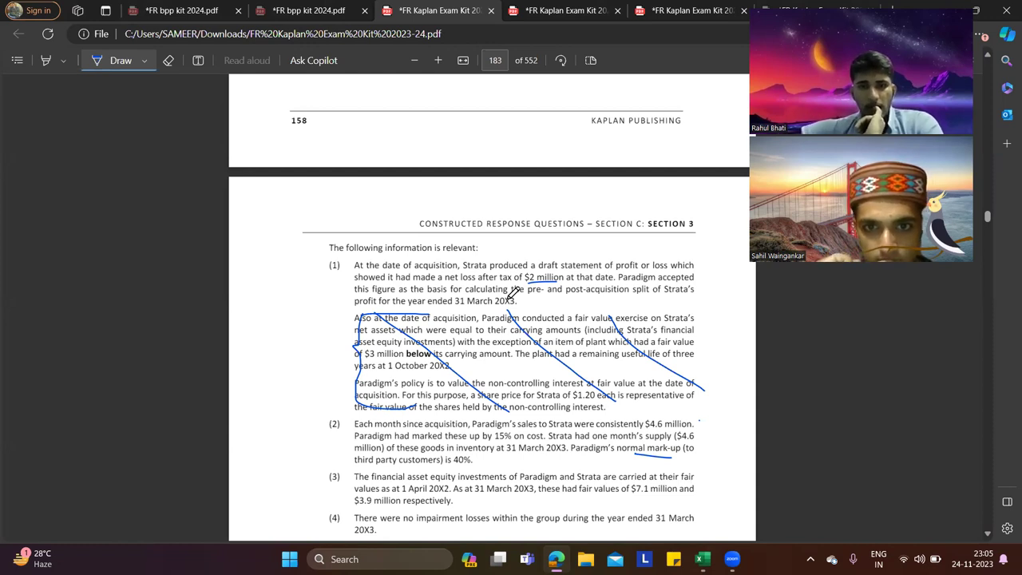
{"action": "key", "text": "alt+Tab"}
{"action": "key", "text": "Return"}
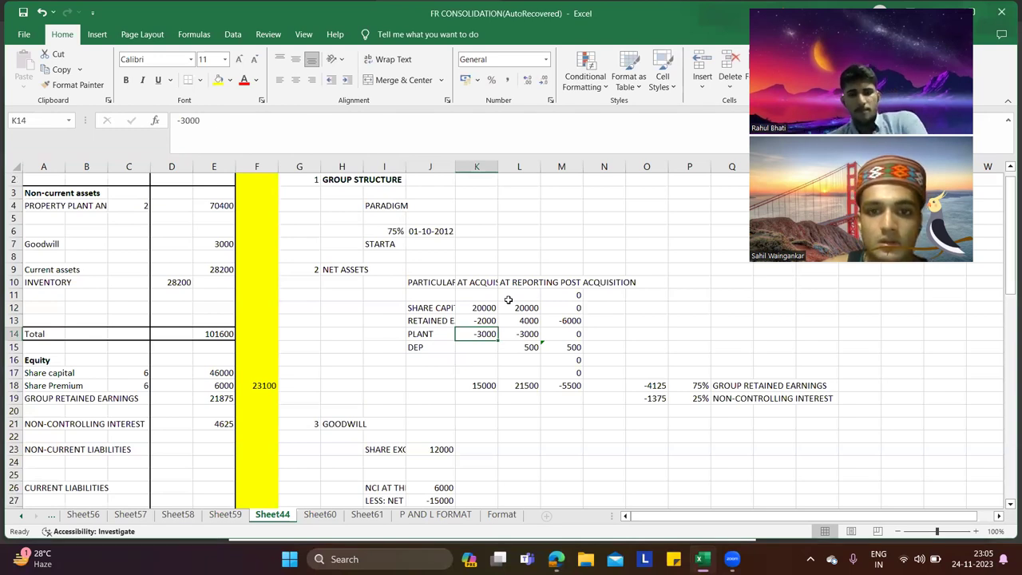
Step: Review the post-acquisition retained earnings in the net assets working and check the question's notes and company figures in the PDF
{"action": "left_click", "coordinate": [526, 322]}
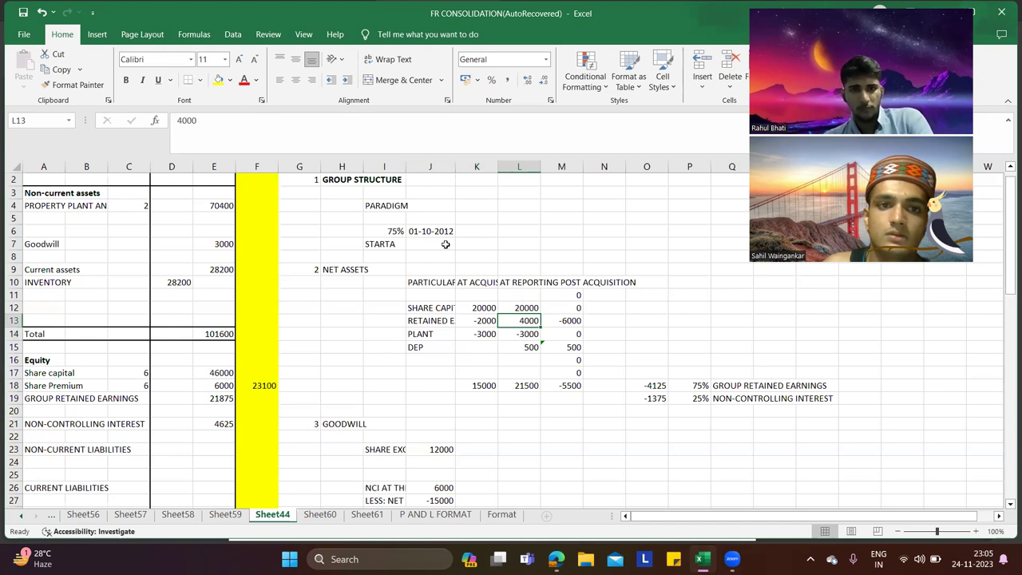
{"action": "left_click", "coordinate": [568, 320]}
{"action": "left_click", "coordinate": [579, 218]}
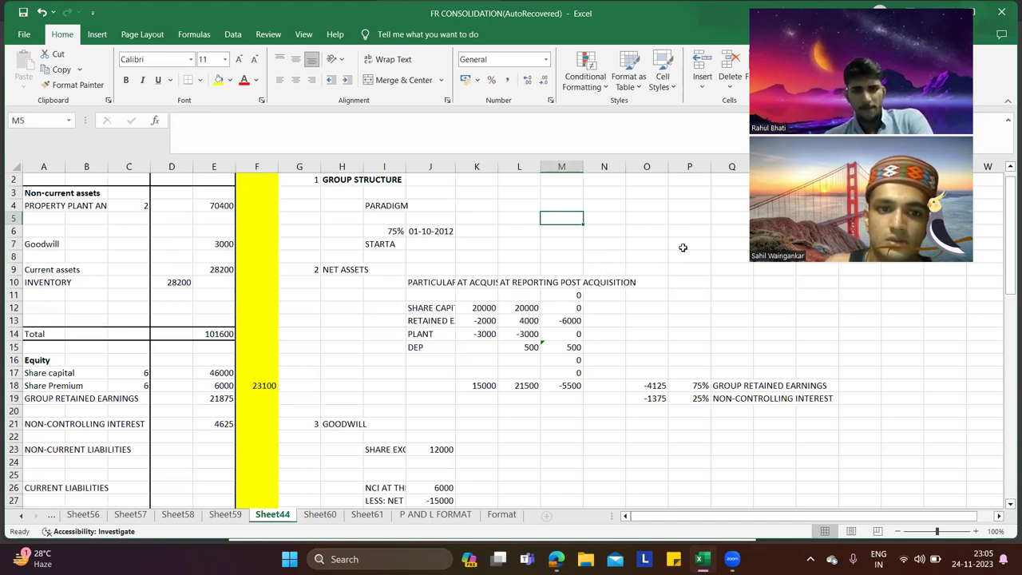
{"action": "scroll", "coordinate": [683, 232], "scroll_direction": "down", "scroll_amount": 3}
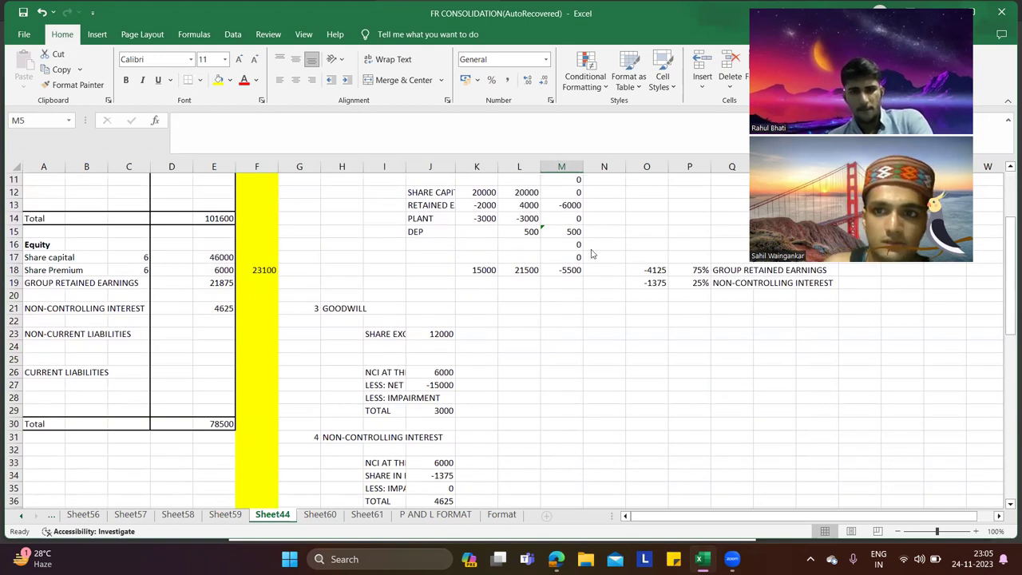
{"action": "key", "text": "alt+Tab"}
{"action": "scroll", "coordinate": [597, 415], "scroll_direction": "down", "scroll_amount": 2}
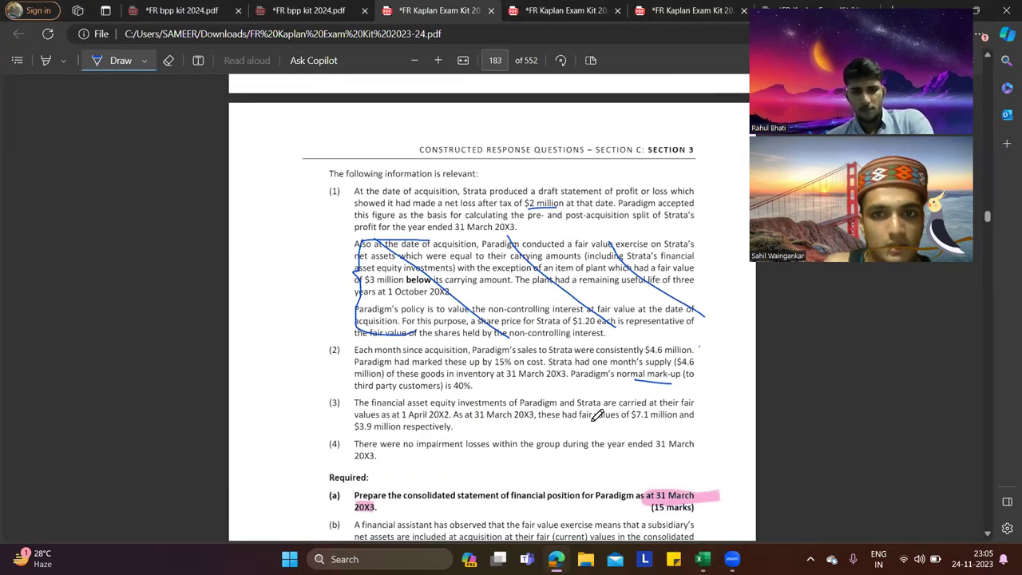
{"action": "scroll", "coordinate": [597, 416], "scroll_direction": "down", "scroll_amount": 2}
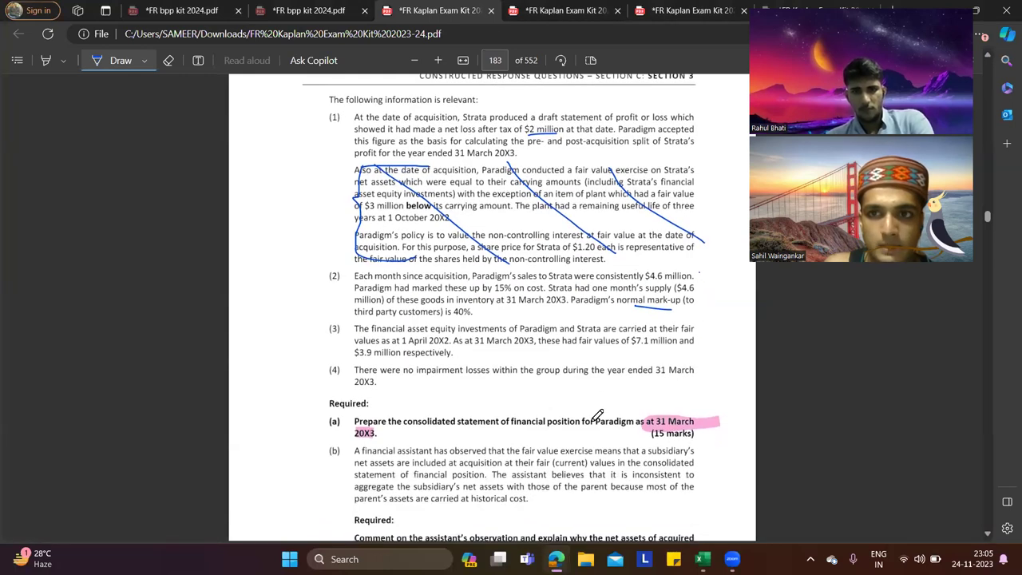
{"action": "scroll", "coordinate": [597, 416], "scroll_direction": "up", "scroll_amount": 8}
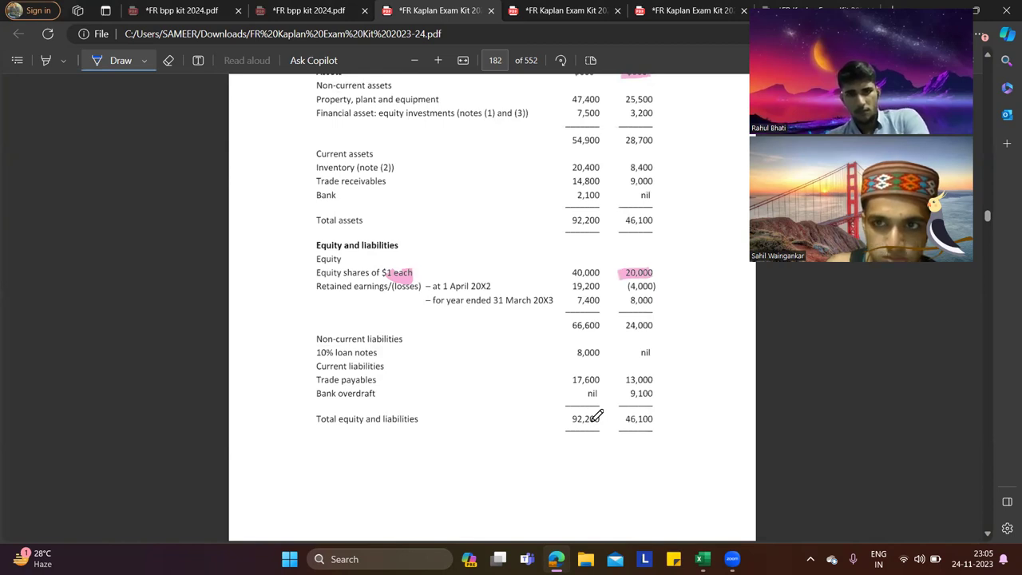
Step: Cross out note (2) and circle note (3) on the financial asset equity investments in the question PDF
{"action": "scroll", "coordinate": [597, 415], "scroll_direction": "down", "scroll_amount": 8}
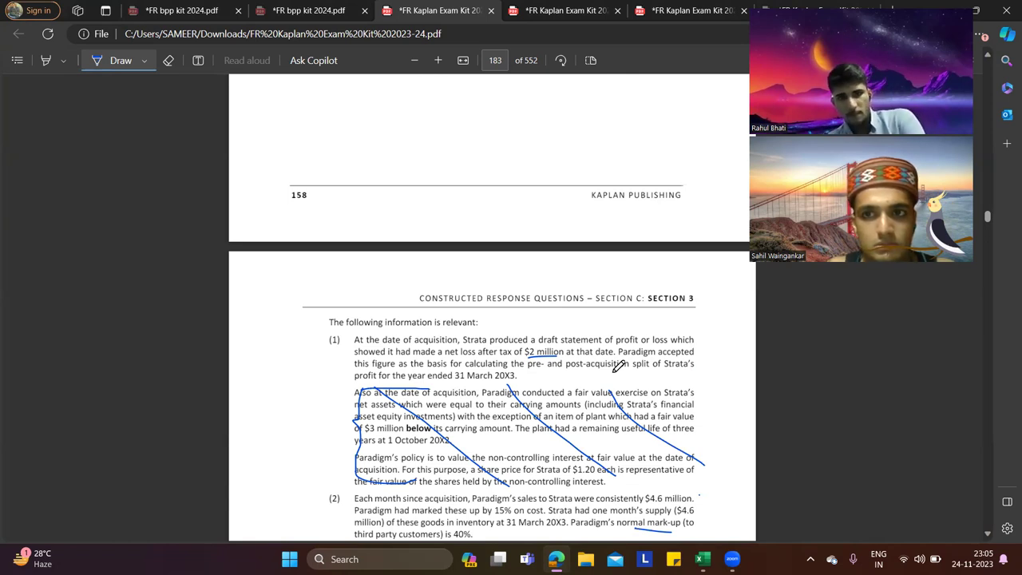
{"action": "scroll", "coordinate": [619, 366], "scroll_direction": "down", "scroll_amount": 4}
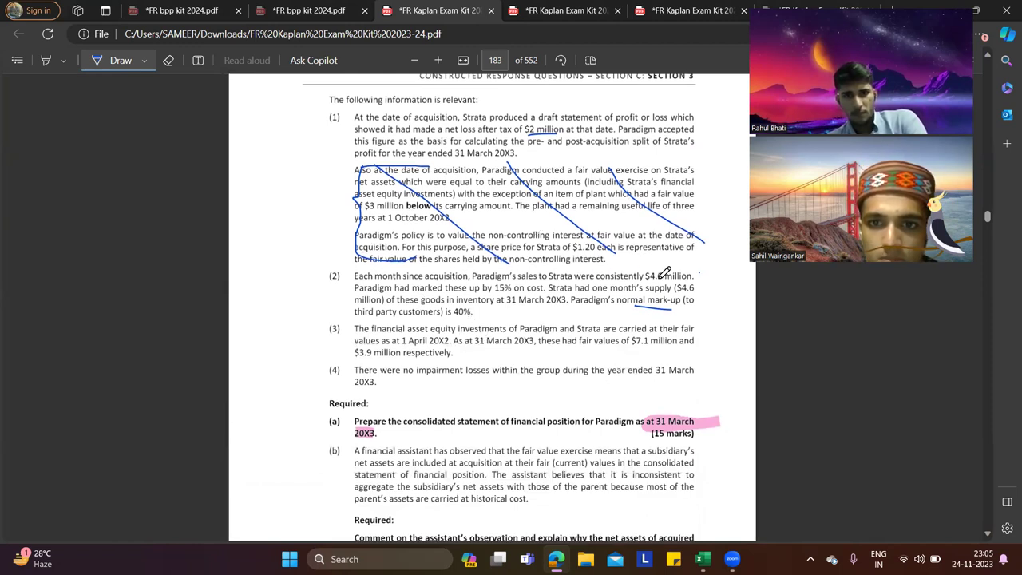
{"action": "key", "text": "alt+Tab"}
{"action": "scroll", "coordinate": [440, 381], "scroll_direction": "down", "scroll_amount": 3}
{"action": "scroll", "coordinate": [440, 381], "scroll_direction": "up", "scroll_amount": 5}
{"action": "scroll", "coordinate": [439, 383], "scroll_direction": "down", "scroll_amount": 1}
{"action": "key", "text": "alt+Tab"}
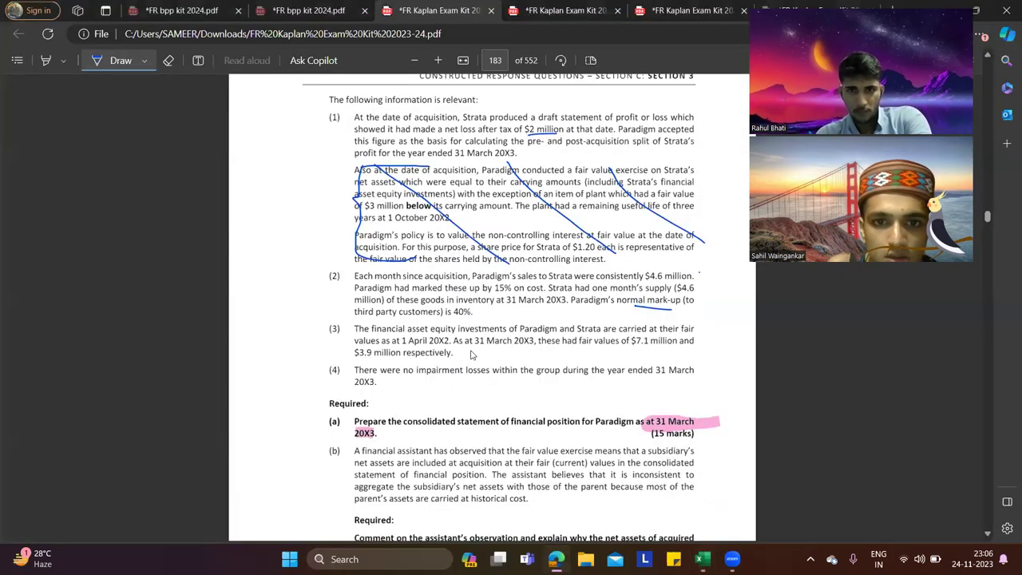
{"action": "mouse_move", "coordinate": [386, 246]}
{"action": "left_mouse_down"}
{"action": "mouse_move", "coordinate": [497, 287]}
{"action": "mouse_move", "coordinate": [657, 277]}
{"action": "mouse_move", "coordinate": [423, 325]}
{"action": "mouse_move", "coordinate": [366, 322]}
{"action": "mouse_move", "coordinate": [673, 312]}
{"action": "mouse_move", "coordinate": [717, 353]}
{"action": "mouse_move", "coordinate": [671, 363]}
{"action": "mouse_move", "coordinate": [395, 364]}
{"action": "mouse_move", "coordinate": [335, 335]}
{"action": "mouse_move", "coordinate": [444, 305]}
{"action": "left_mouse_up"}
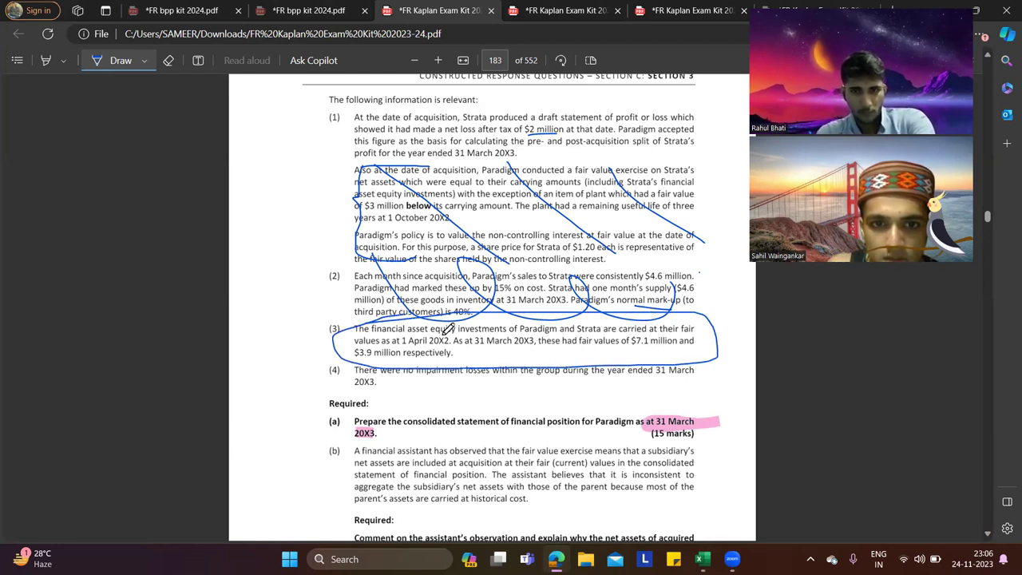
{"action": "scroll", "coordinate": [471, 323], "scroll_direction": "up", "scroll_amount": 3}
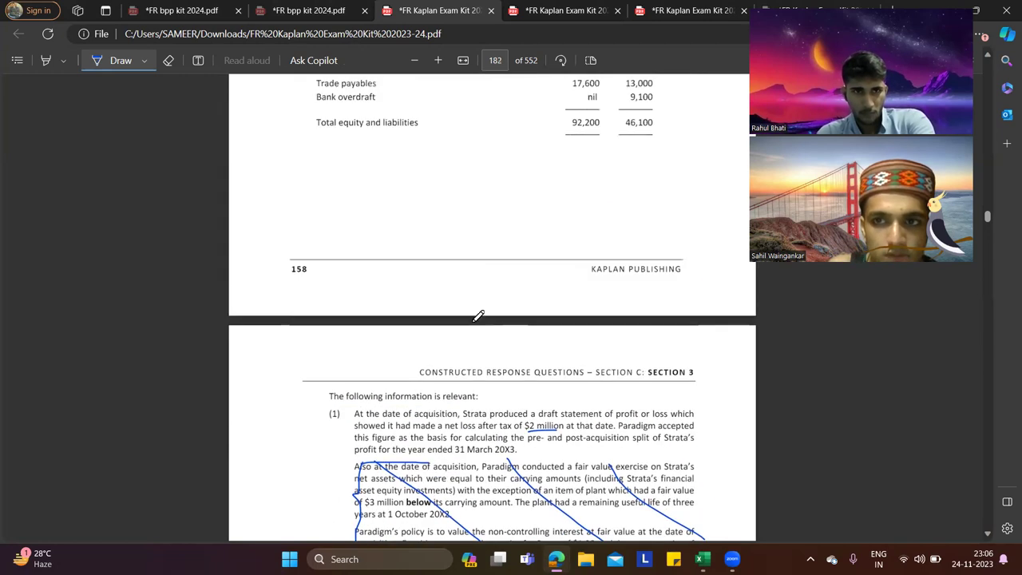
{"action": "scroll", "coordinate": [475, 324], "scroll_direction": "down", "scroll_amount": 3}
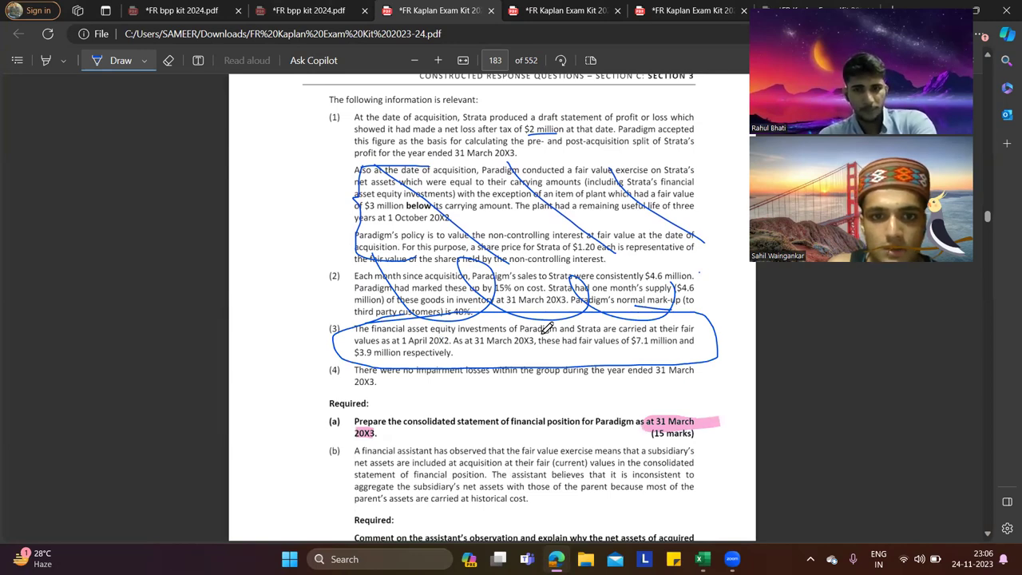
Step: Label cell A6 FINANCIAL ASSET: EQUITY INVESTMENTS under non-current assets, following the question's statement of financial position
{"action": "scroll", "coordinate": [547, 327], "scroll_direction": "up", "scroll_amount": 10}
{"action": "scroll", "coordinate": [547, 327], "scroll_direction": "up", "scroll_amount": 3}
{"action": "key", "text": "alt+Tab"}
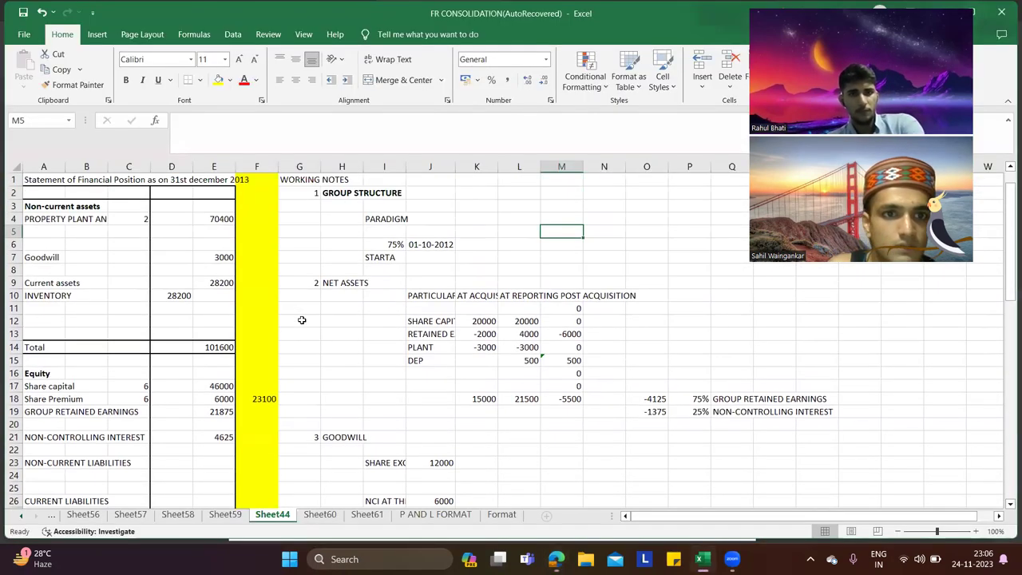
{"action": "left_click", "coordinate": [45, 242]}
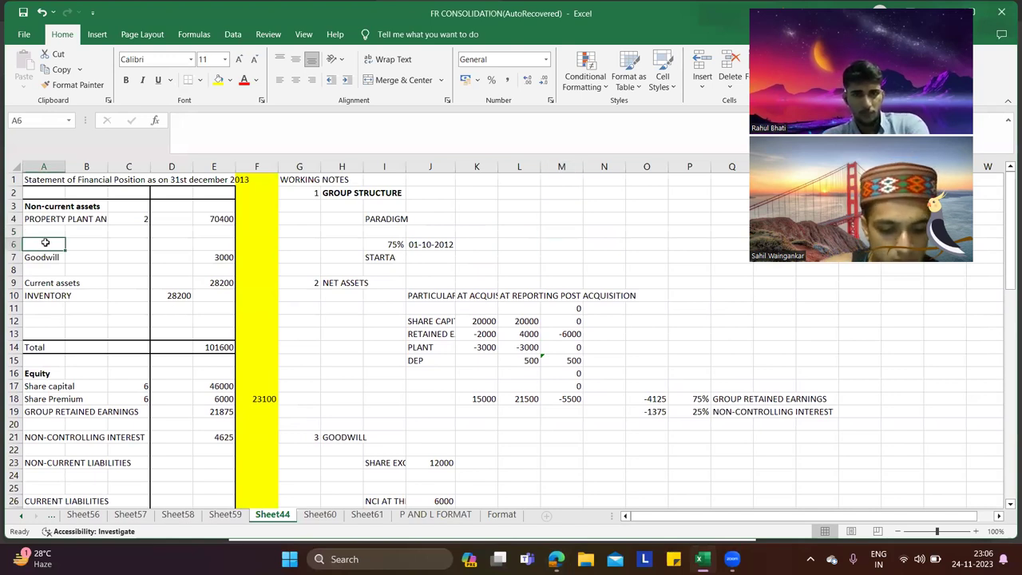
{"action": "key", "text": "alt+Tab"}
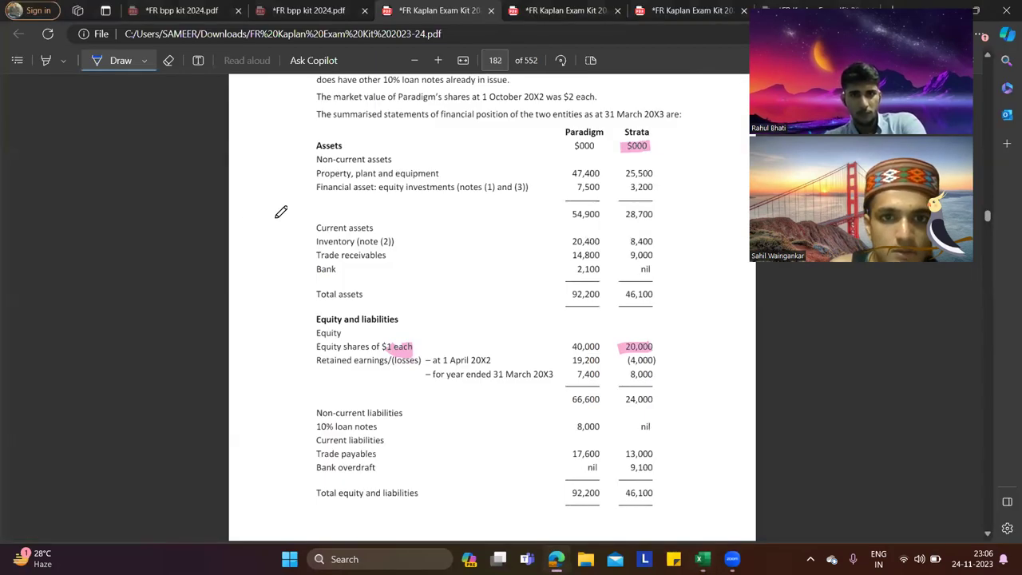
{"action": "key", "text": "alt+Tab"}
{"action": "type", "text": "FINANCIAL ASSE"}
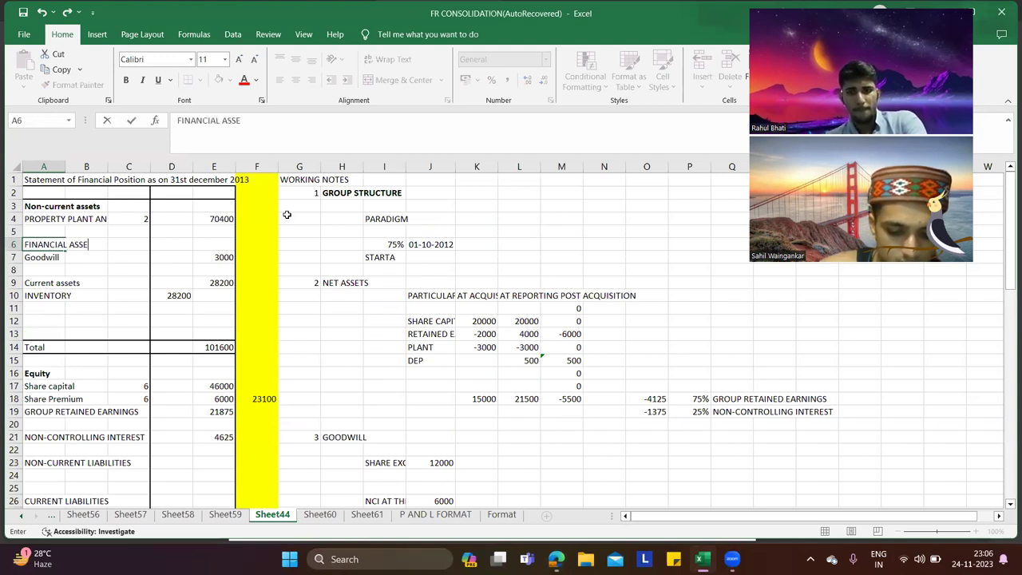
{"action": "type", "text": "T: EQUI"}
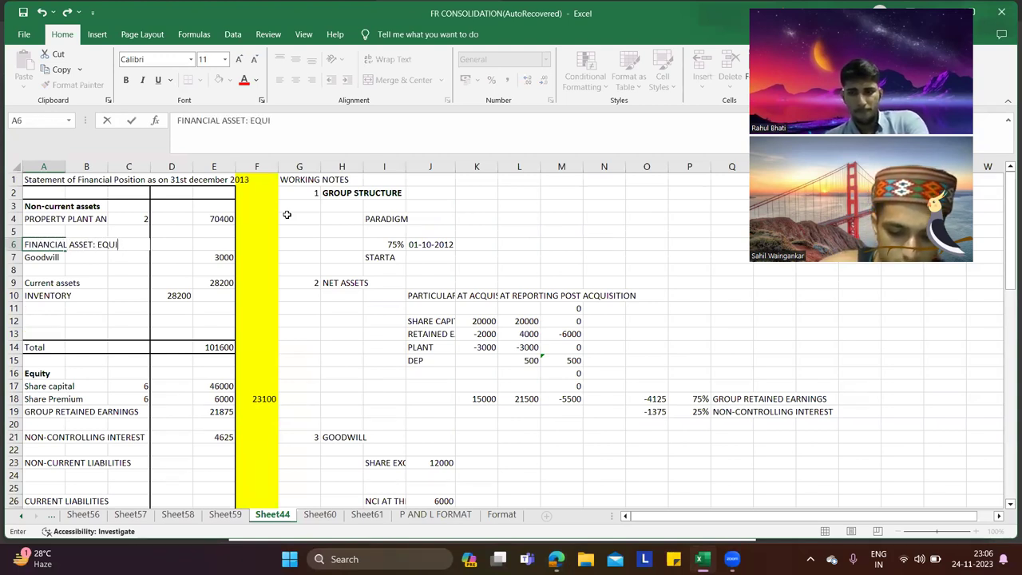
{"action": "type", "text": "TY INVS"}
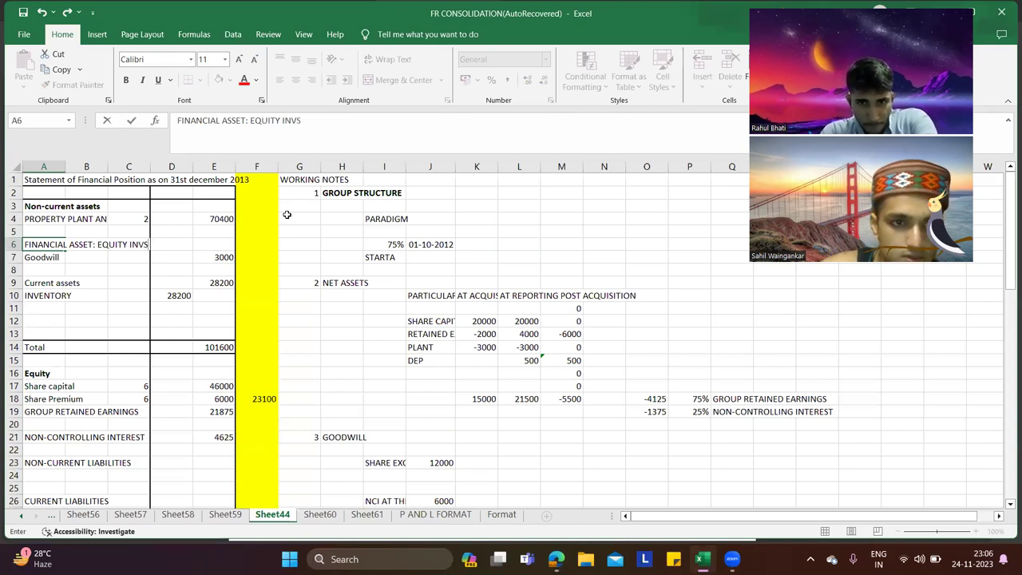
{"action": "type", "text": "ESTMENTS"}
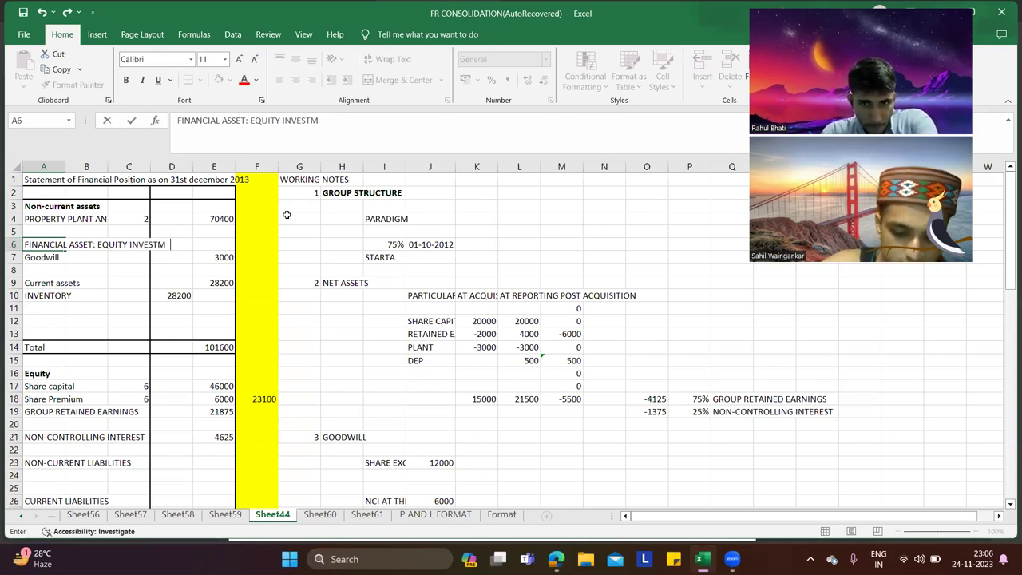
Step: Enter =7100+3900 in E6 for the financial asset equity investments, using the fair values from note (3)
{"action": "key", "text": "Right"}
{"action": "key", "text": "Right"}
{"action": "key", "text": "Right"}
{"action": "key", "text": "Right"}
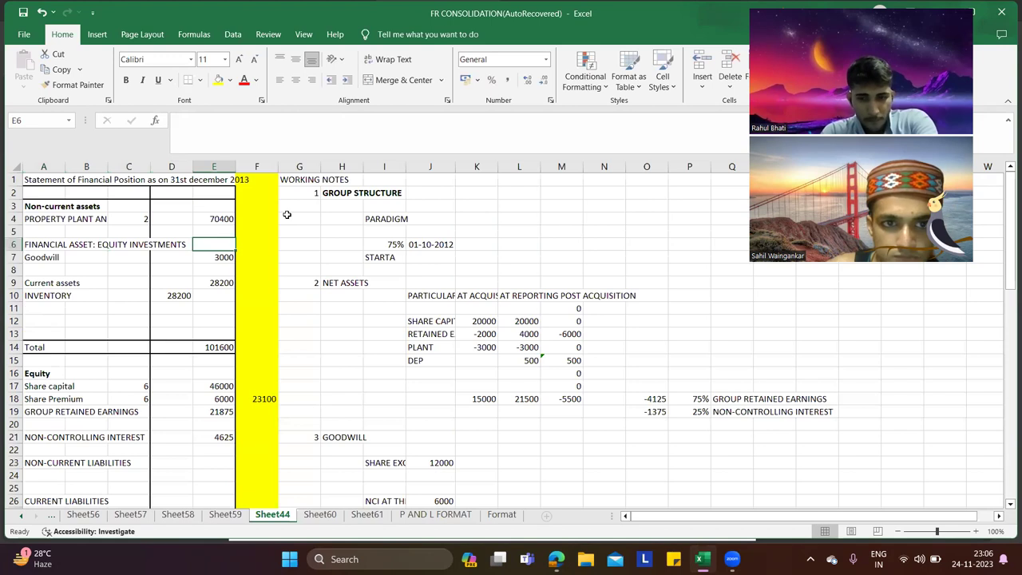
{"action": "key", "text": "alt+Tab"}
{"action": "key", "text": "alt+Tab"}
{"action": "type", "text": "="}
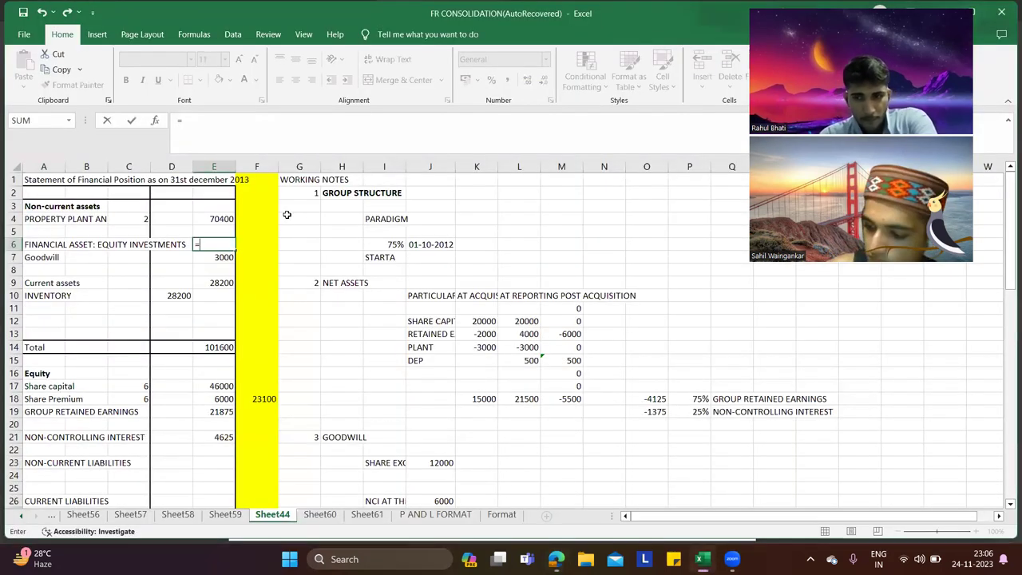
{"action": "type", "text": "7100"}
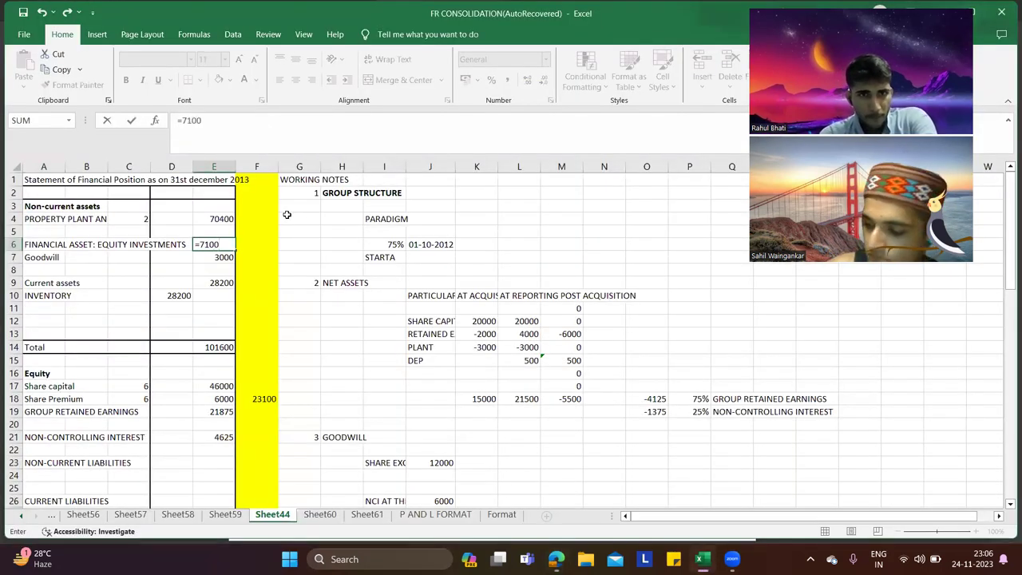
{"action": "key", "text": "alt+Tab"}
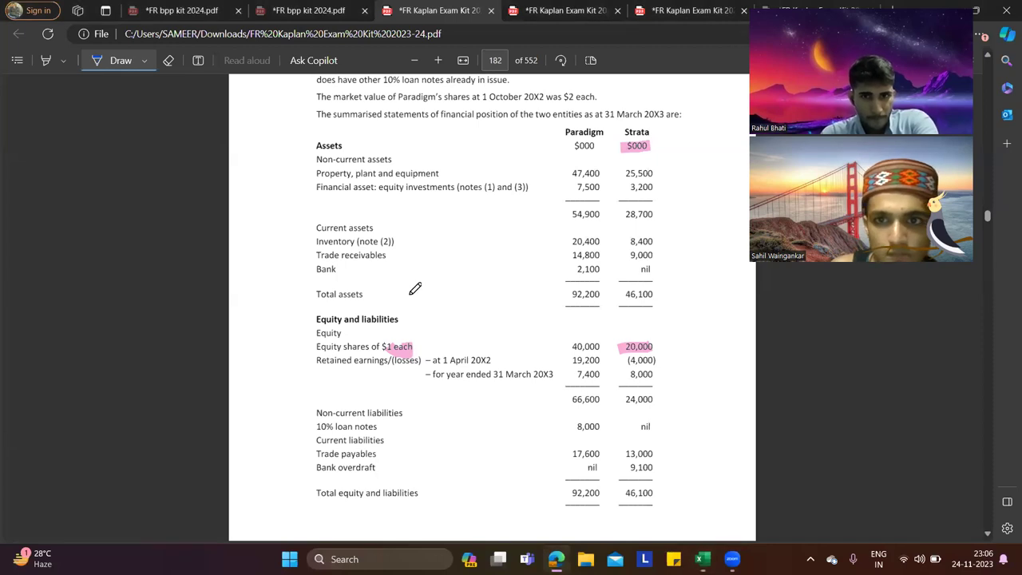
{"action": "scroll", "coordinate": [415, 290], "scroll_direction": "down", "scroll_amount": 5}
{"action": "scroll", "coordinate": [417, 291], "scroll_direction": "down", "scroll_amount": 4}
{"action": "scroll", "coordinate": [455, 314], "scroll_direction": "down", "scroll_amount": 2}
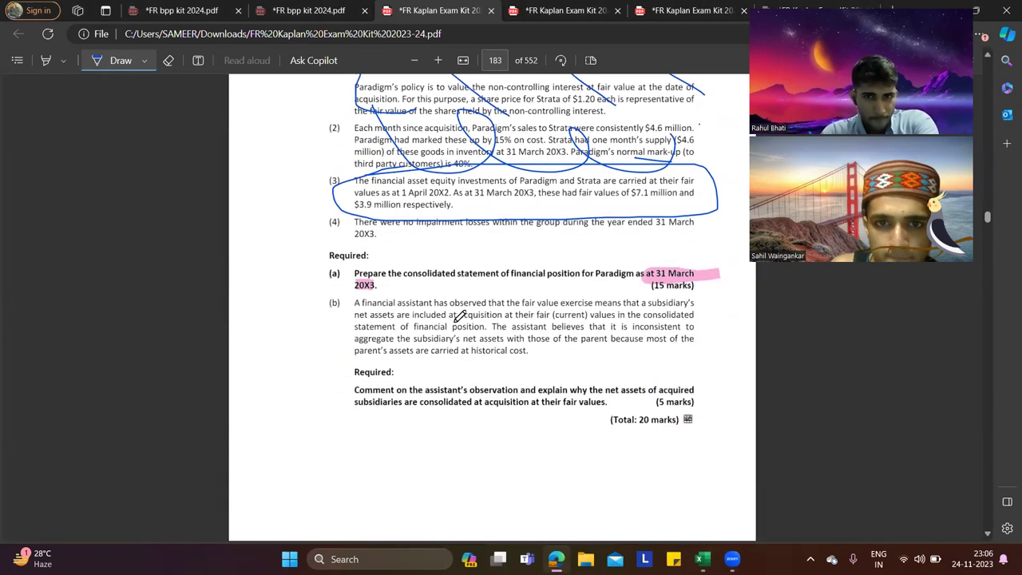
{"action": "scroll", "coordinate": [460, 316], "scroll_direction": "up", "scroll_amount": 2}
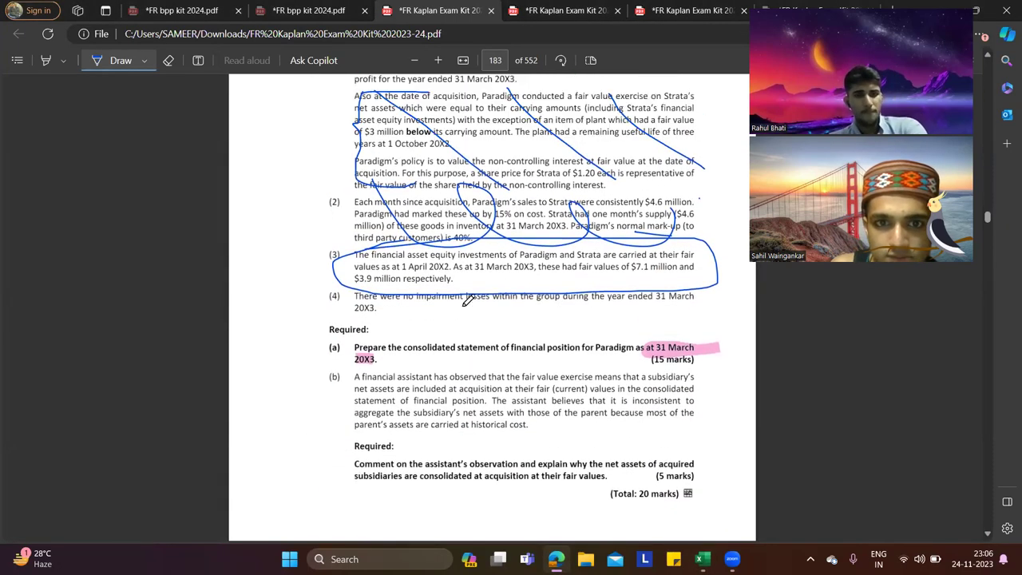
{"action": "key", "text": "alt+Tab"}
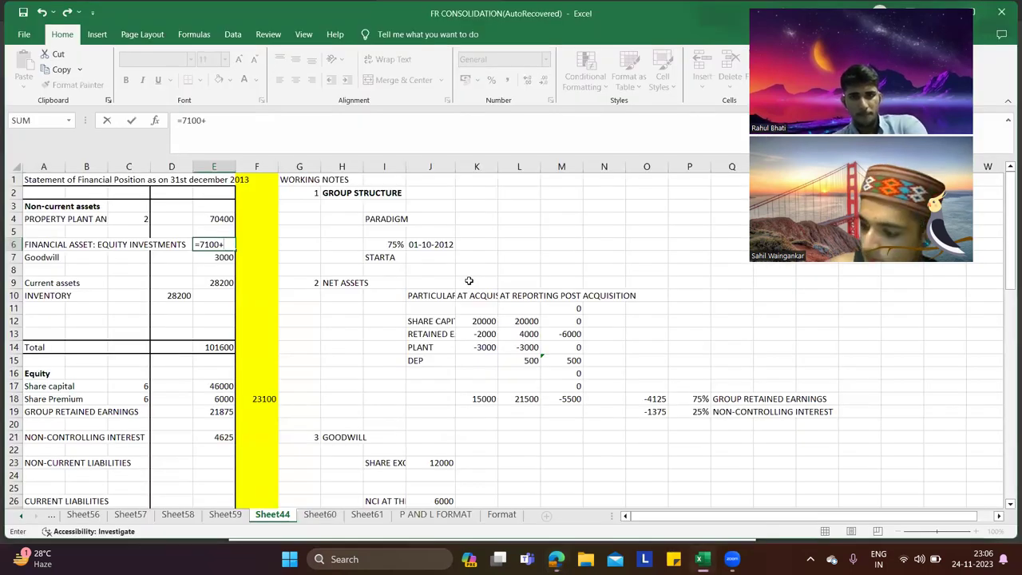
{"action": "type", "text": "900"}
{"action": "key", "text": "alt+Tab"}
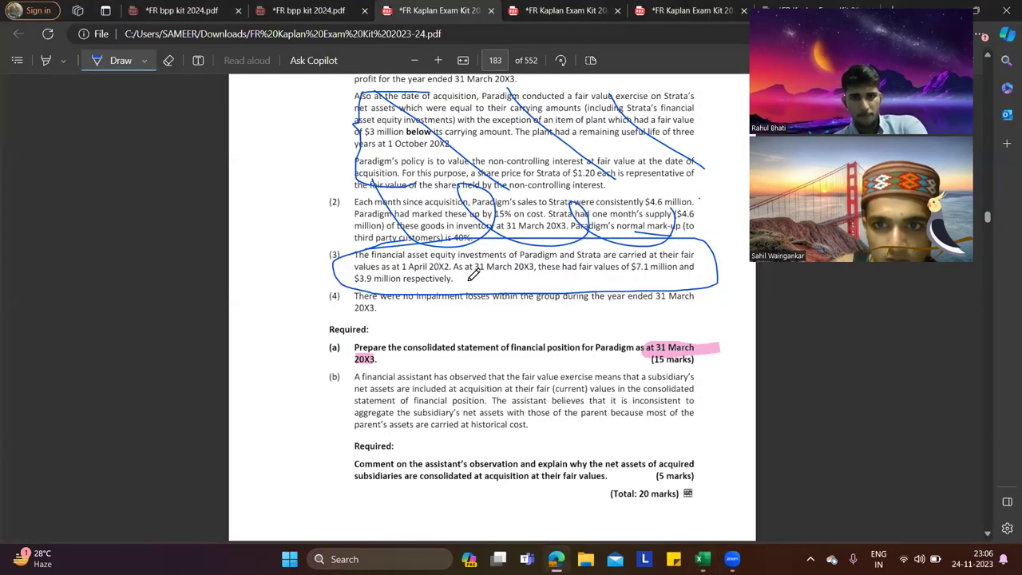
{"action": "key", "text": "alt+Tab"}
{"action": "key", "text": "Return"}
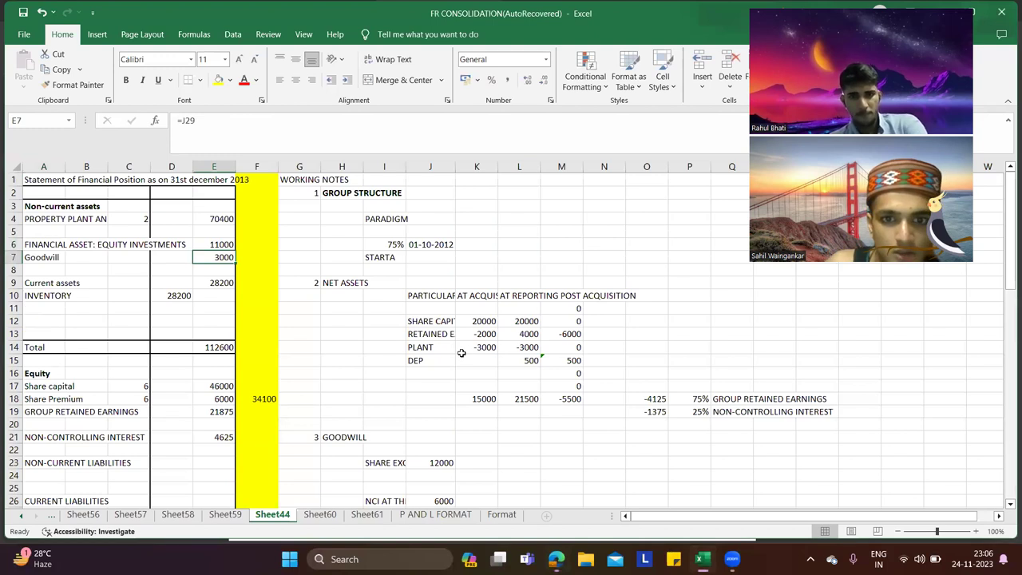
Step: Label row 16 of the net assets working FAIR VALUE OF EQUITY INVESTMENTS in J16 and copy the label to J17
{"action": "left_click", "coordinate": [463, 356]}
{"action": "left_click", "coordinate": [432, 373]}
{"action": "type", "text": "FAIR VALUE O"}
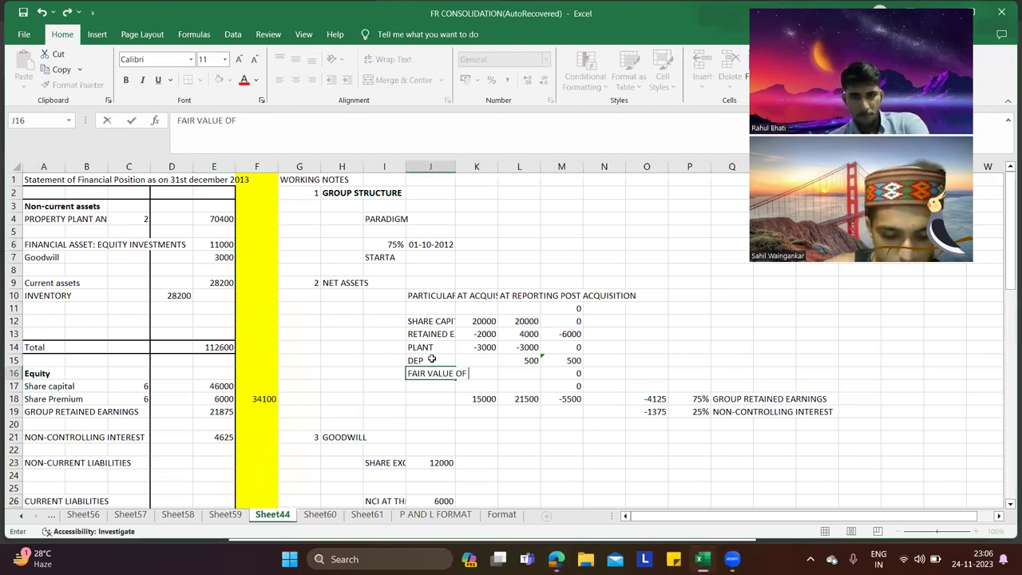
{"action": "type", "text": "F"}
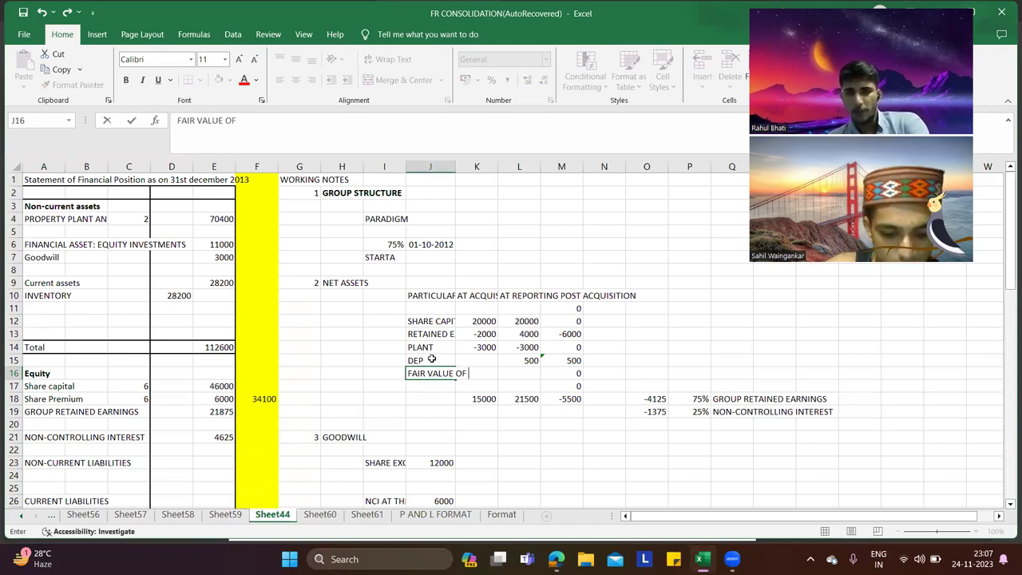
{"action": "type", "text": "EQUITY INVESTMENTS"}
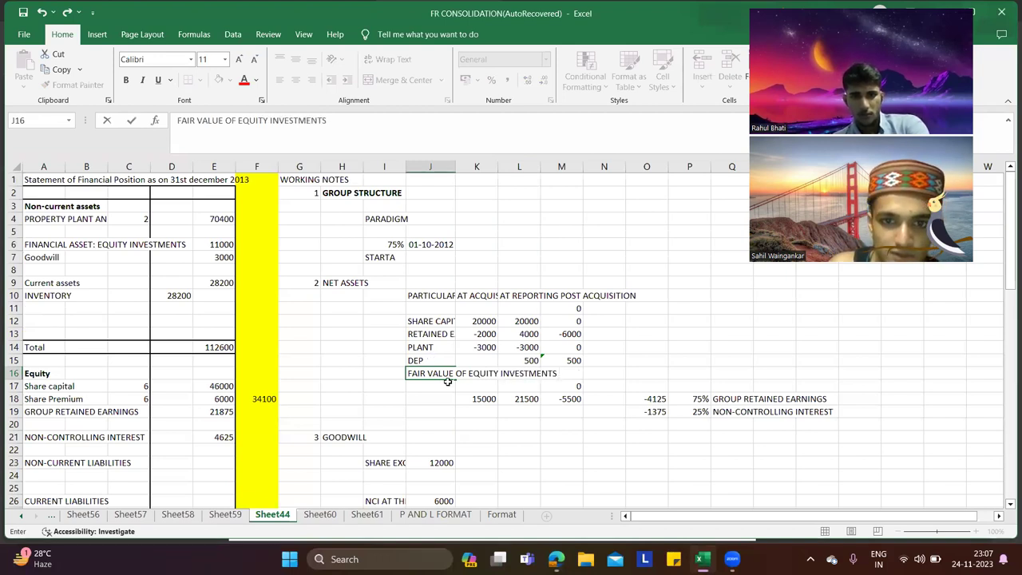
{"action": "key", "text": "Return"}
{"action": "left_click", "coordinate": [439, 374]}
{"action": "key", "text": "ctrl+c"}
{"action": "left_click", "coordinate": [435, 385]}
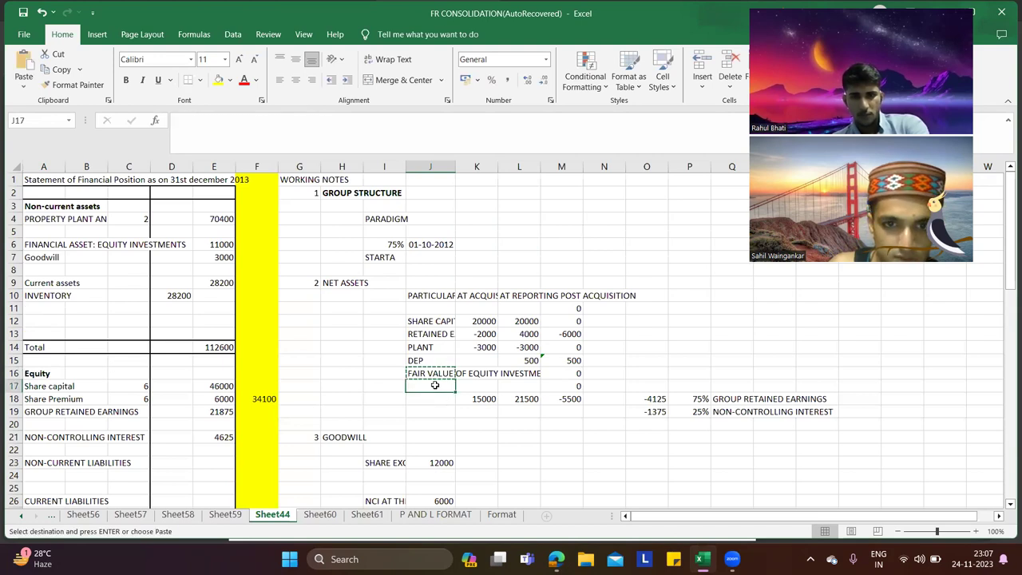
{"action": "key", "text": "ctrl+v"}
Step: Extend the J16 label to FAIR VALUE OF EQUITY INVESTMENTS ( PARADIGM), checking the notes in the question PDF
{"action": "left_click", "coordinate": [437, 376]}
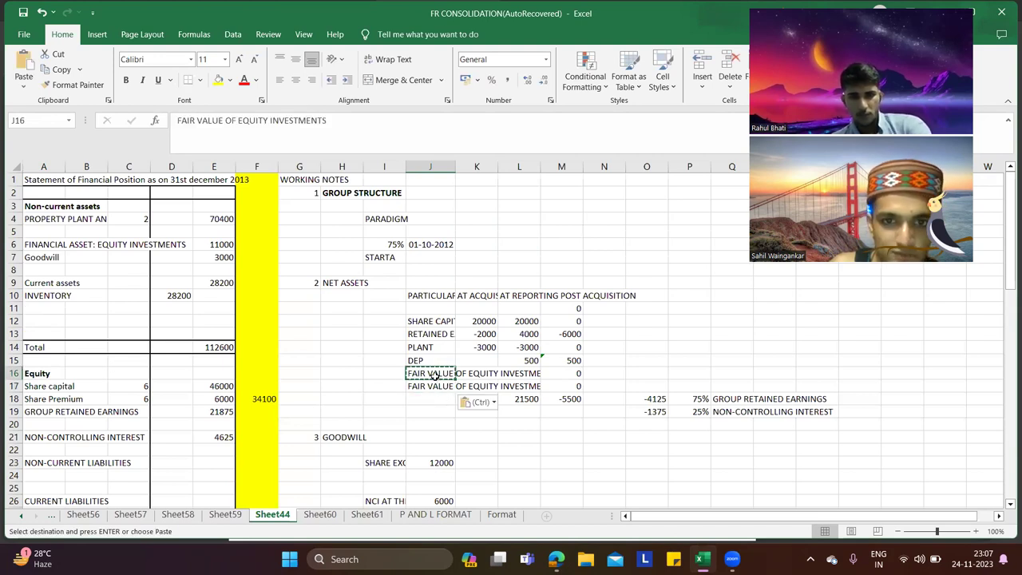
{"action": "left_click", "coordinate": [416, 126]}
{"action": "type", "text": "("}
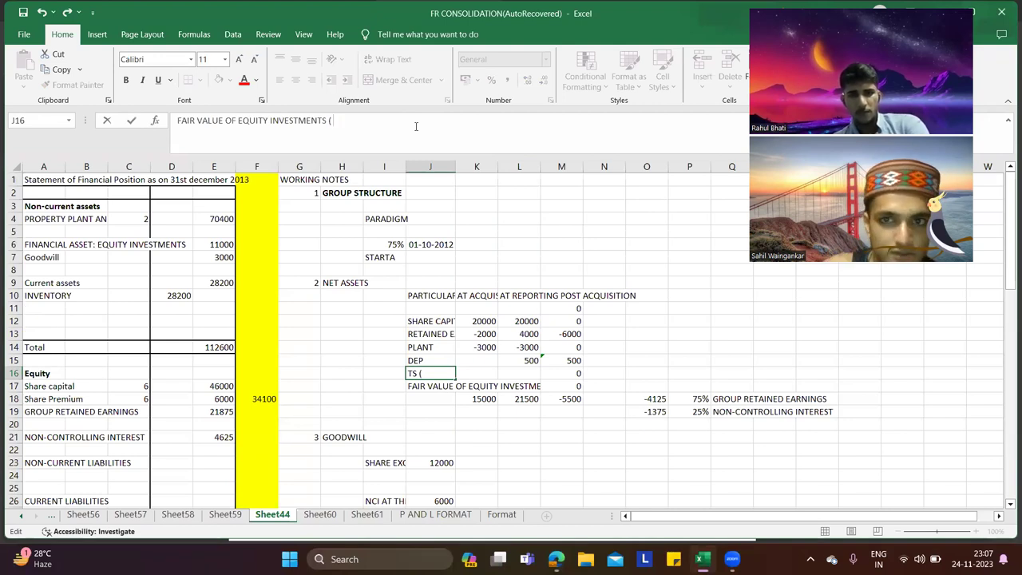
{"action": "key", "text": "alt+Tab"}
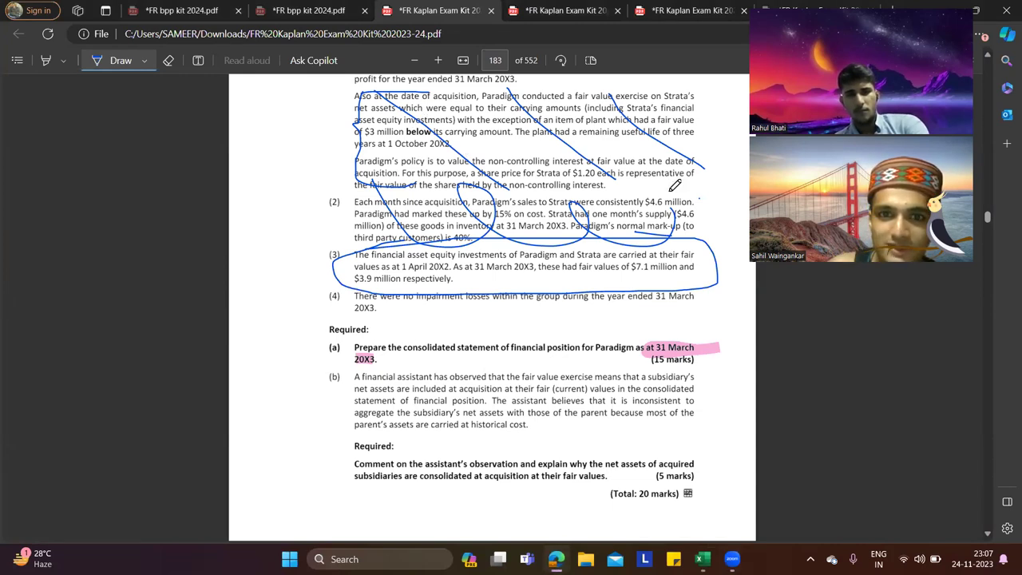
{"action": "key", "text": "alt+Tab"}
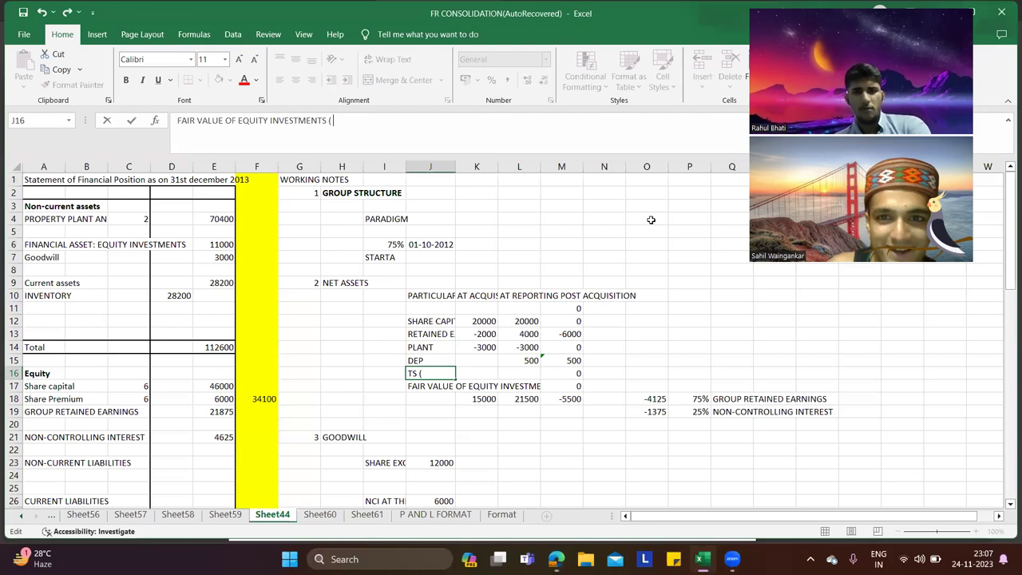
{"action": "key", "text": "alt+Tab"}
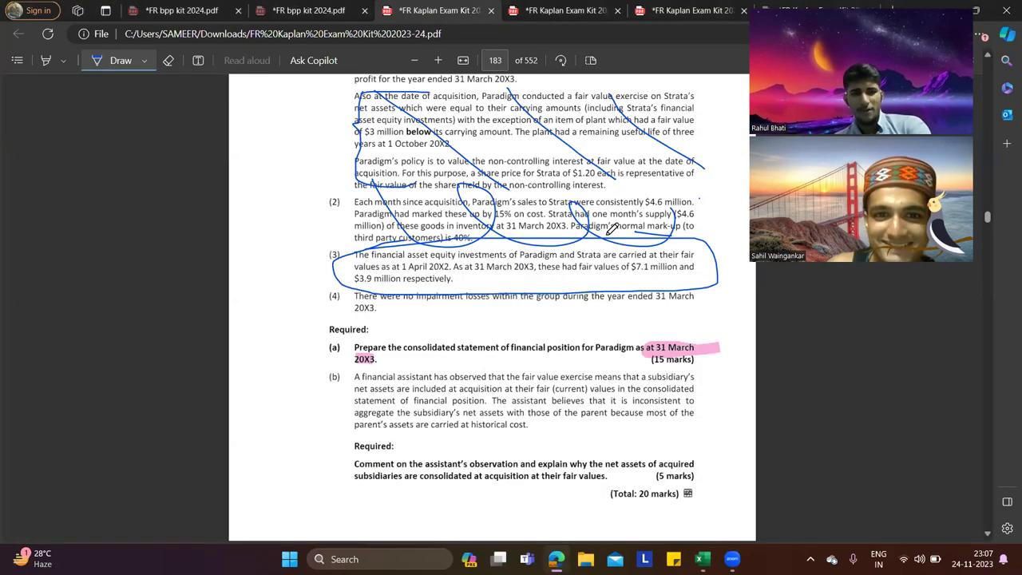
{"action": "scroll", "coordinate": [563, 240], "scroll_direction": "up", "scroll_amount": 2}
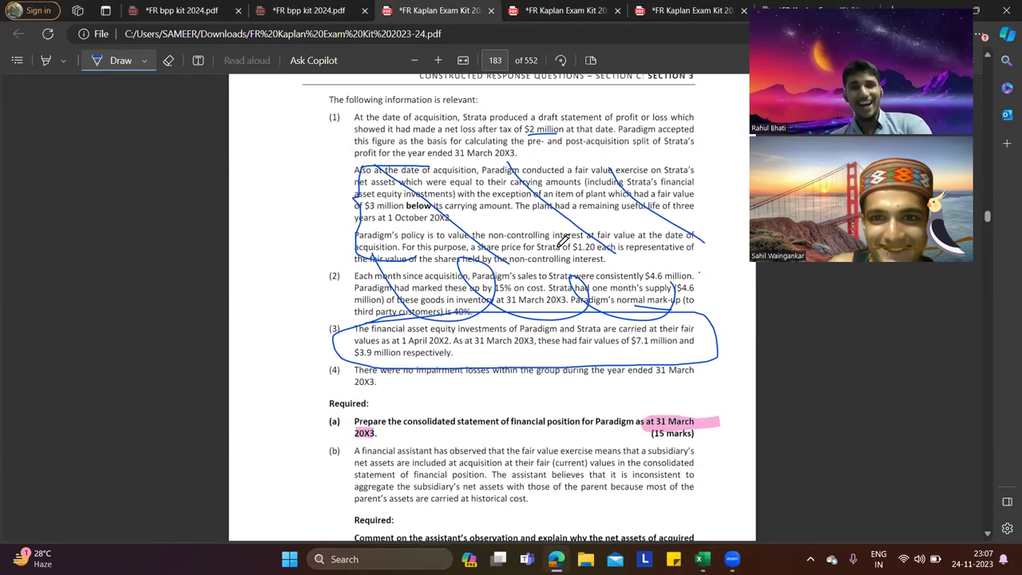
{"action": "scroll", "coordinate": [563, 240], "scroll_direction": "up", "scroll_amount": 8}
{"action": "key", "text": "alt+Tab"}
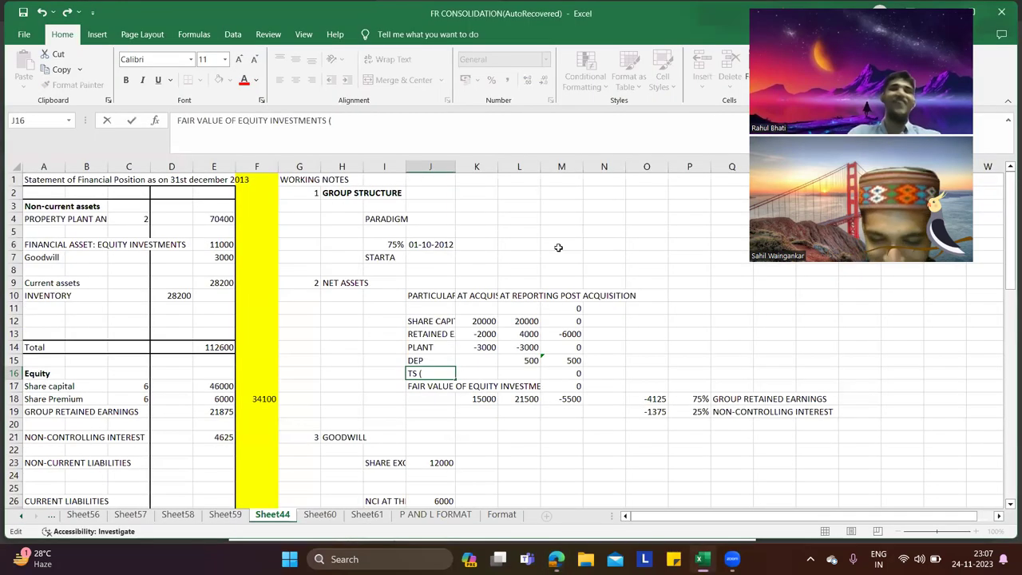
{"action": "type", "text": "PARADI"}
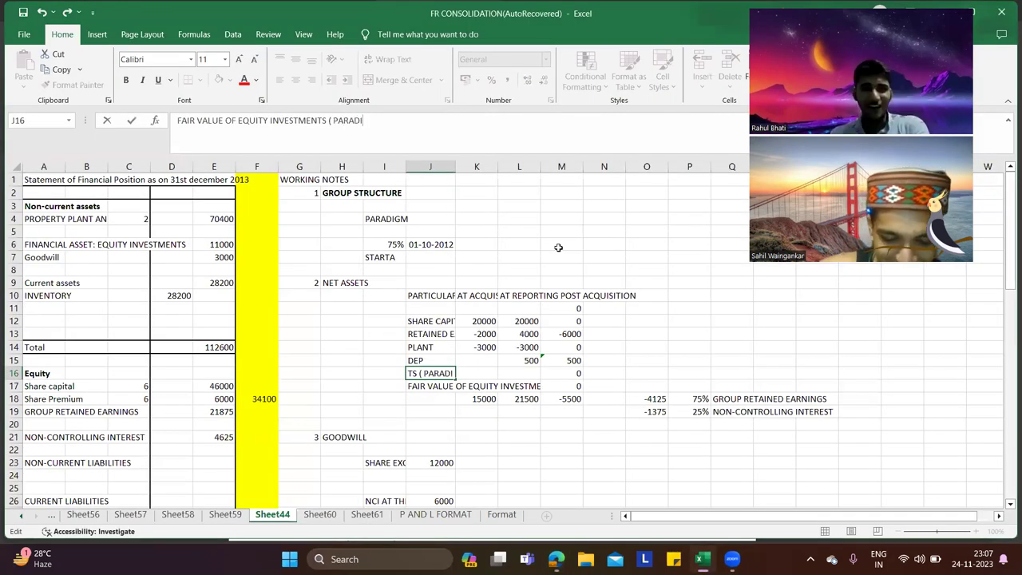
{"action": "type", "text": "GM"}
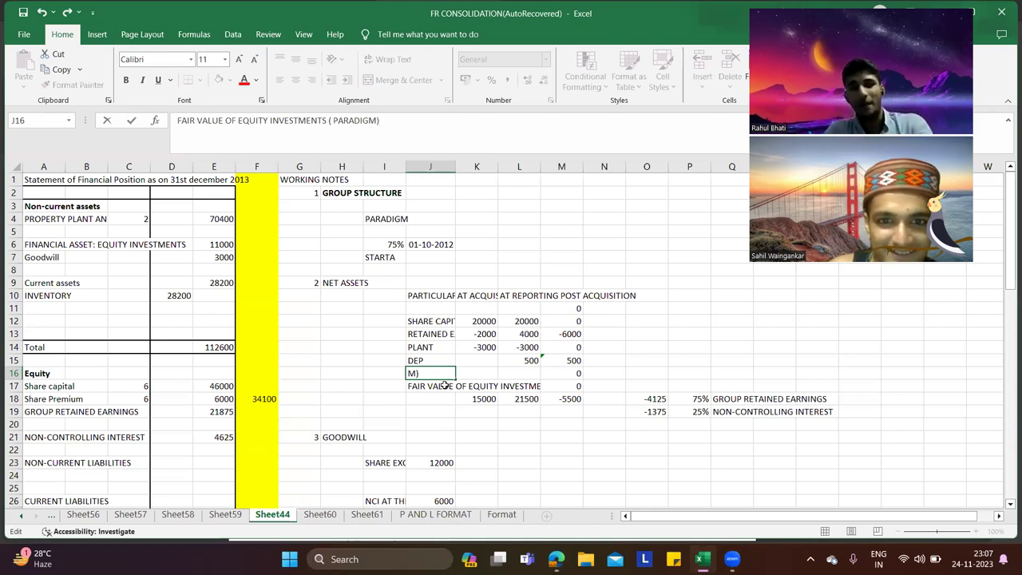
Step: Change the label in J17 to FAIR VALUE OF EQUITY INVESTMENTS ( STARTA)
{"action": "key", "text": "Return"}
{"action": "left_click", "coordinate": [385, 132]}
{"action": "type", "text": "( START"}
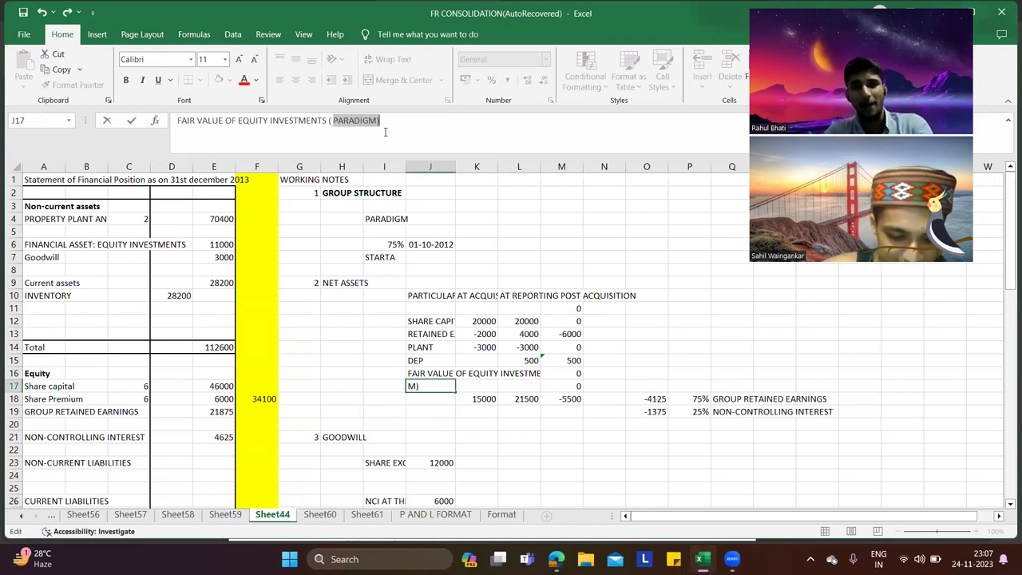
{"action": "type", "text": "A)"}
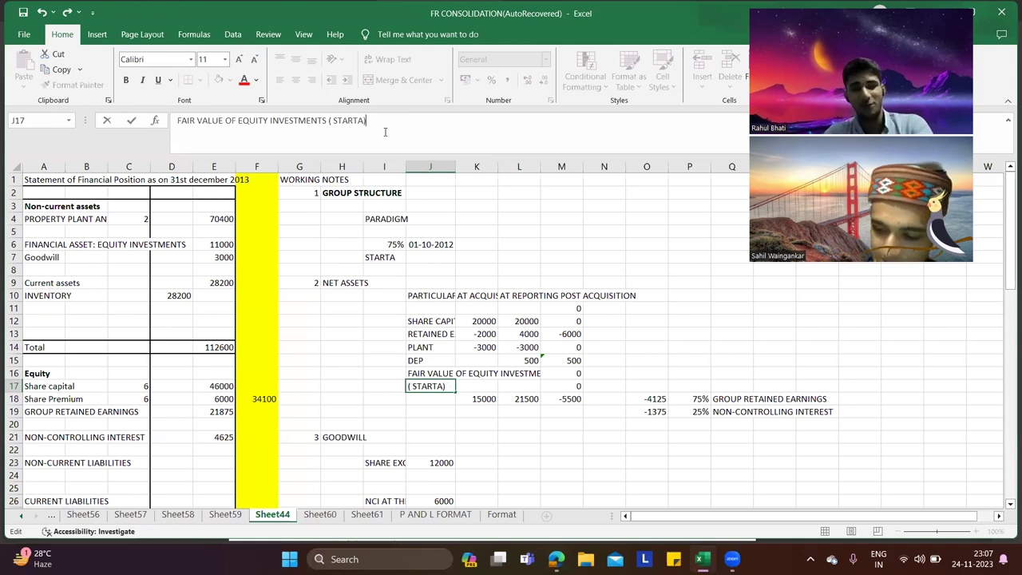
Step: Enter -400 in K16 and L16 for Paradigm's equity investments, after checking the investment figures in the question PDF
{"action": "left_click", "coordinate": [480, 369]}
{"action": "key", "text": "alt+Tab"}
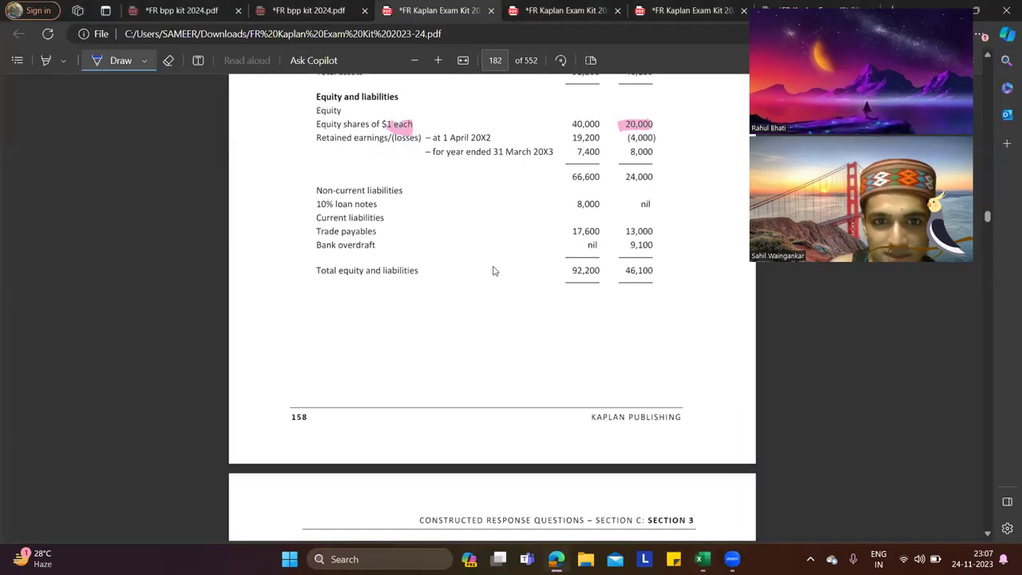
{"action": "scroll", "coordinate": [494, 271], "scroll_direction": "down", "scroll_amount": 4}
{"action": "scroll", "coordinate": [493, 271], "scroll_direction": "up", "scroll_amount": 6}
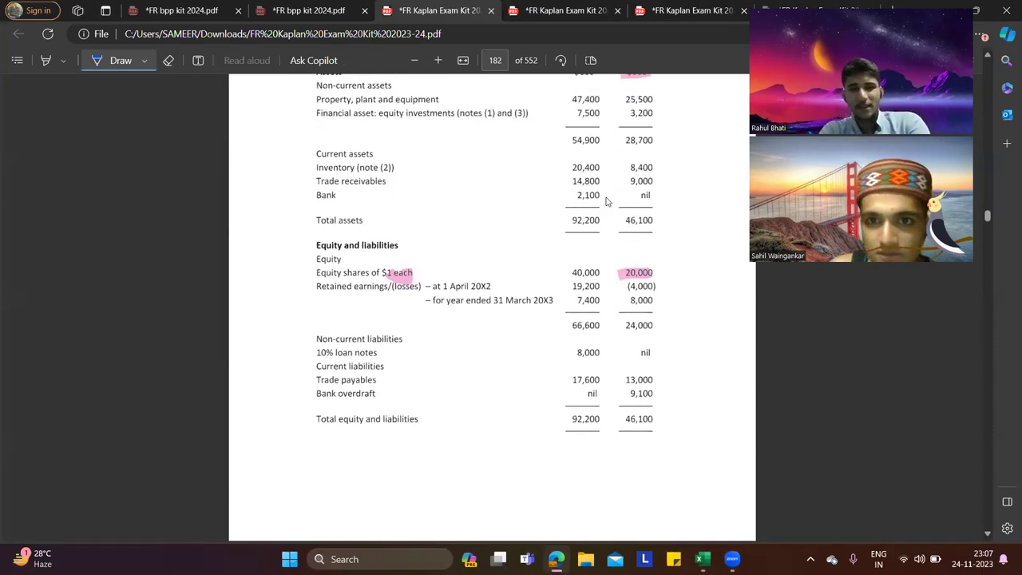
{"action": "scroll", "coordinate": [577, 270], "scroll_direction": "up", "scroll_amount": 3}
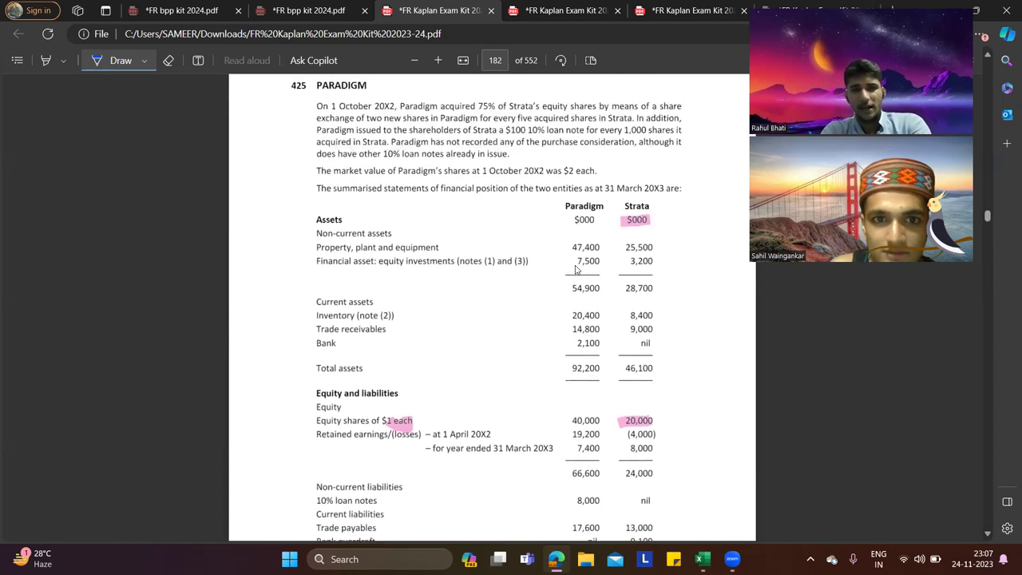
{"action": "key", "text": "alt+Tab"}
{"action": "scroll", "coordinate": [575, 287], "scroll_direction": "up", "scroll_amount": 1}
{"action": "type", "text": "-400"}
{"action": "key", "text": "Tab"}
{"action": "type", "text": "-400"}
{"action": "key", "text": "Tab"}
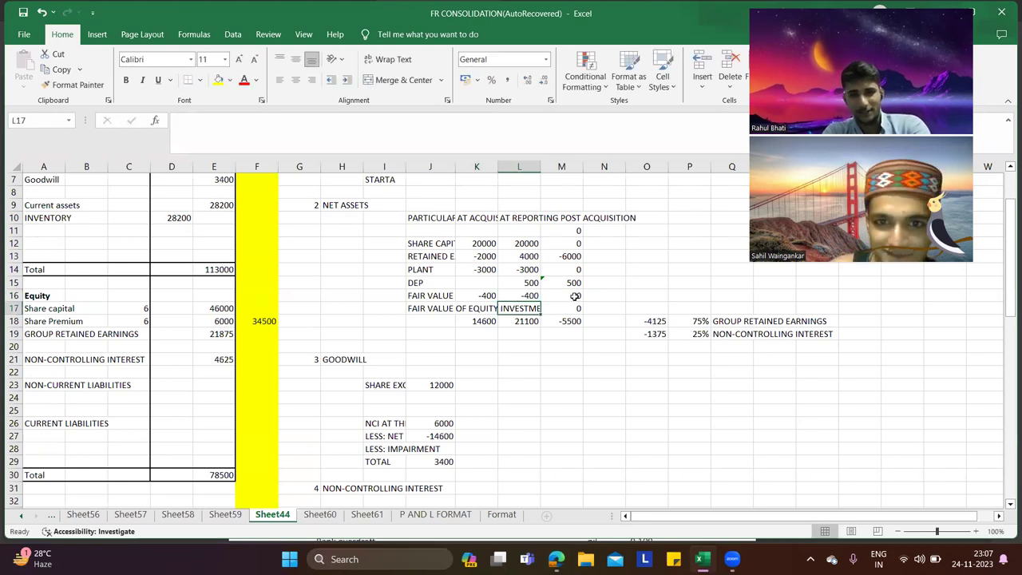
Step: Enter 700 in K17 and L17 for the subsidiary's equity investments, using the figures in the question PDF
{"action": "key", "text": "alt+Tab"}
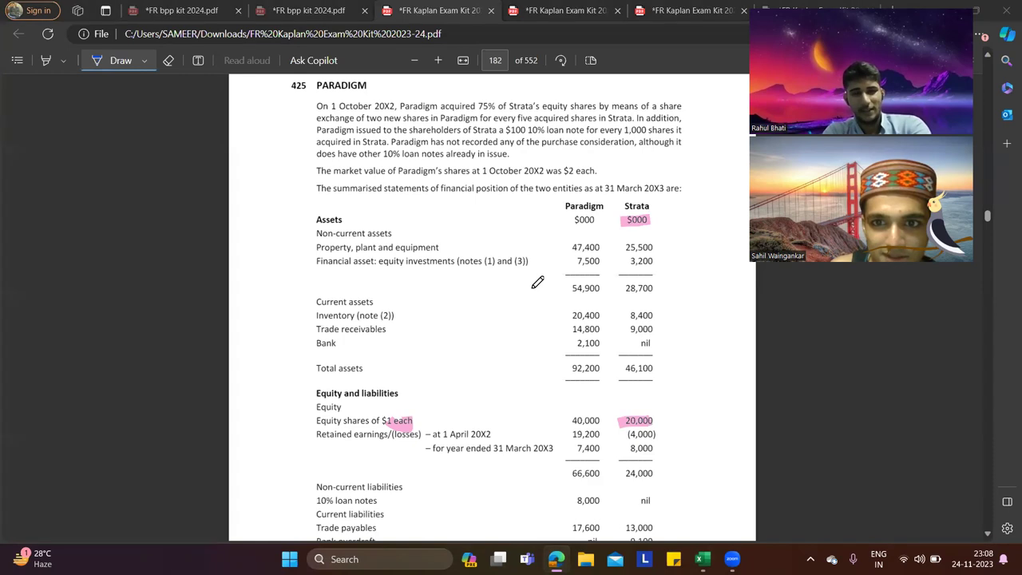
{"action": "key", "text": "alt+Tab"}
{"action": "left_click", "coordinate": [487, 306]}
{"action": "type", "text": "-700"}
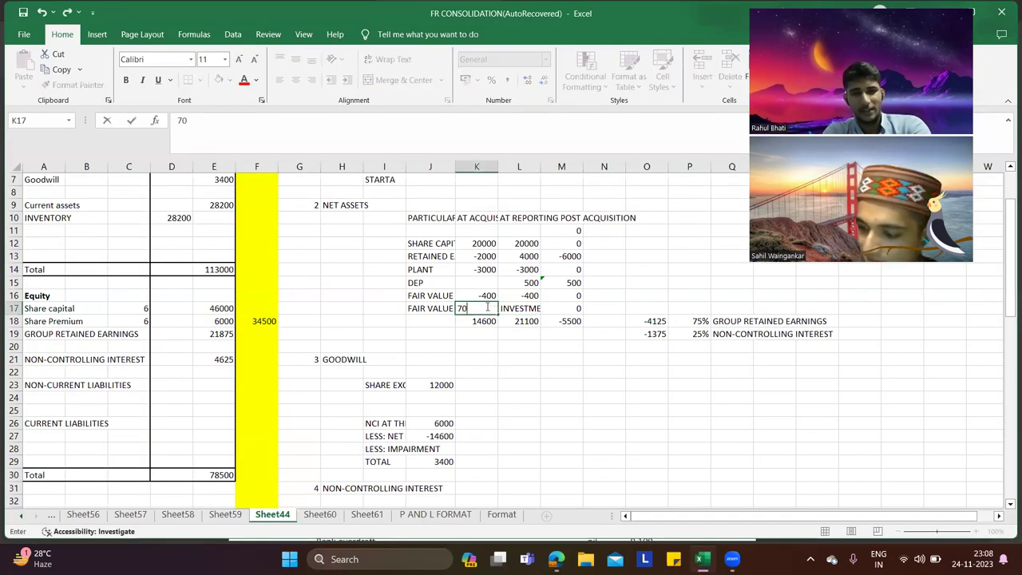
{"action": "key", "text": "Tab"}
{"action": "type", "text": "7000"}
{"action": "key", "text": "BackSpace"}
{"action": "key", "text": "Return"}
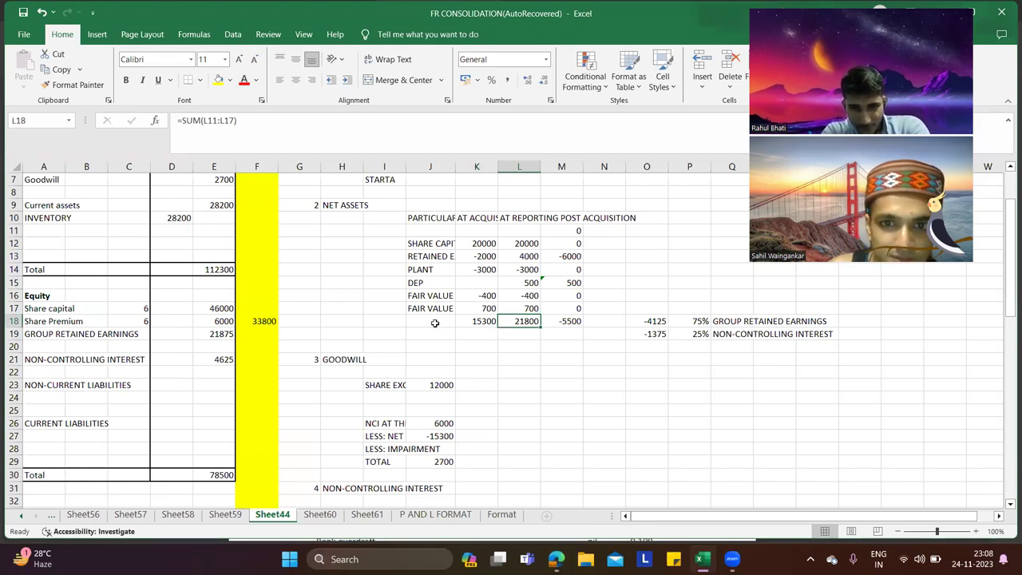
{"action": "left_click", "coordinate": [559, 323]}
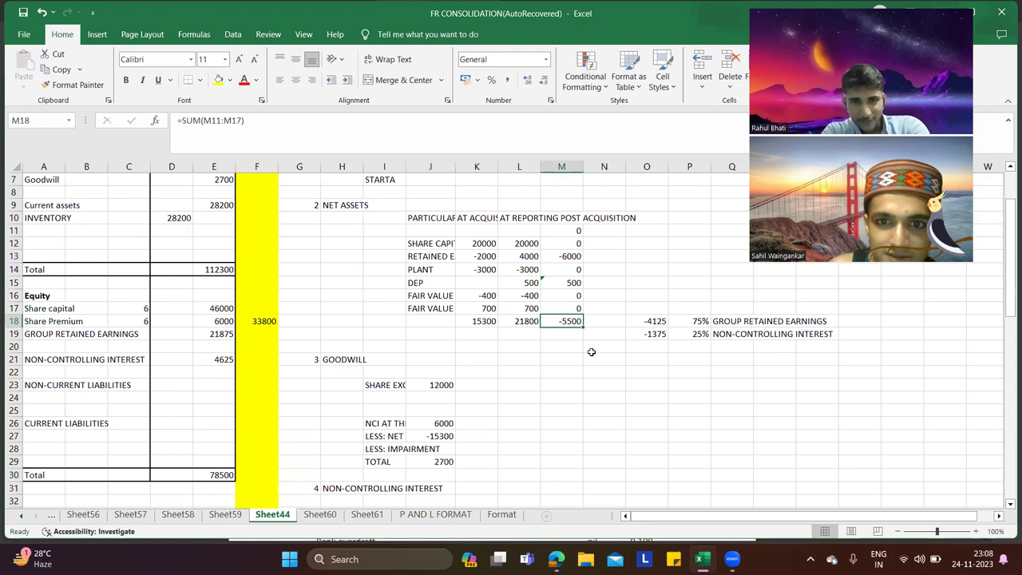
{"action": "left_click", "coordinate": [607, 272]}
{"action": "left_click", "coordinate": [590, 324]}
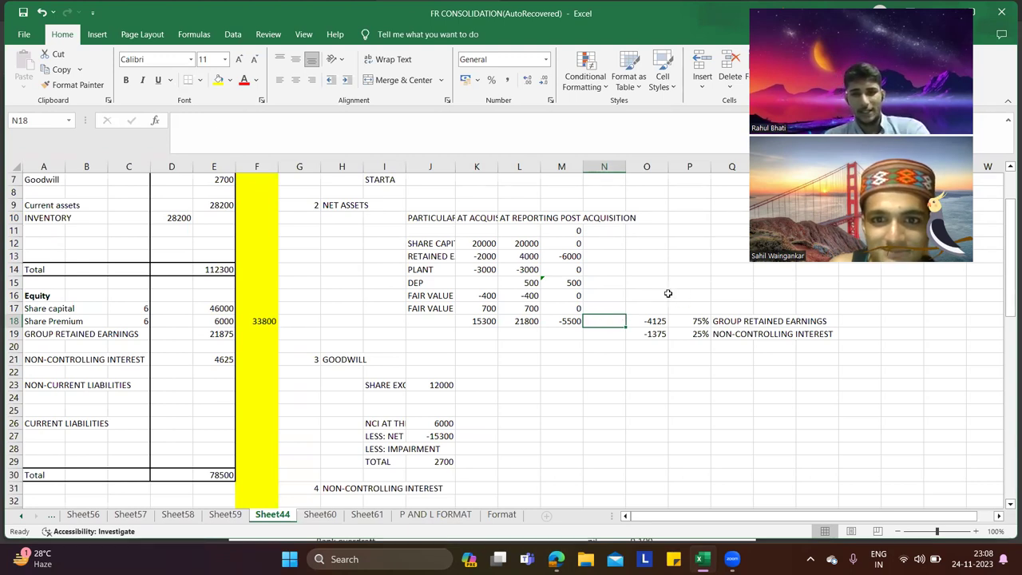
{"action": "left_click", "coordinate": [546, 357]}
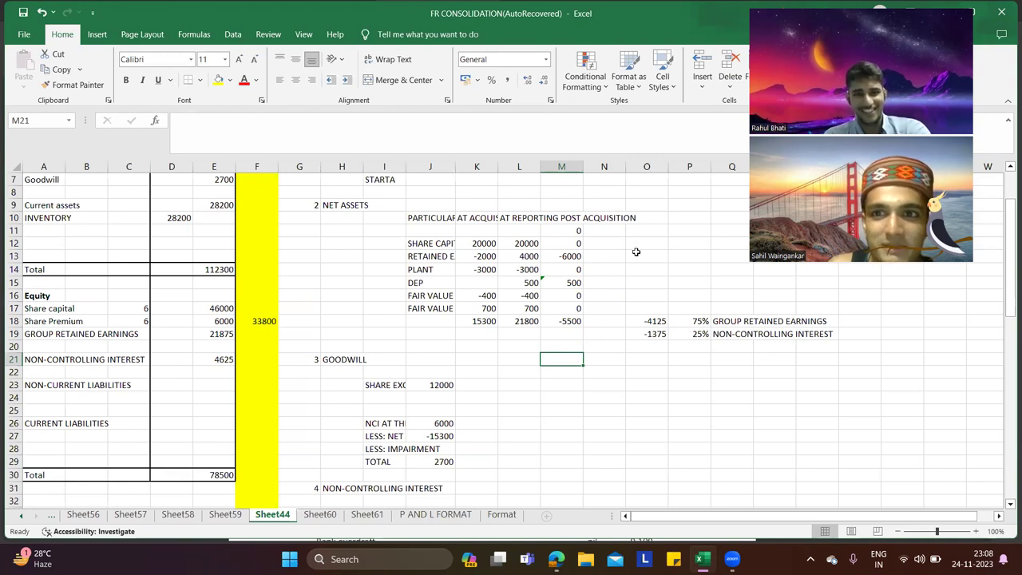
Step: Replace the post-acquisition retained earnings formula in M13 with =L13-K13, accepting the proposed correction
{"action": "left_click", "coordinate": [575, 257]}
{"action": "left_click", "coordinate": [274, 135]}
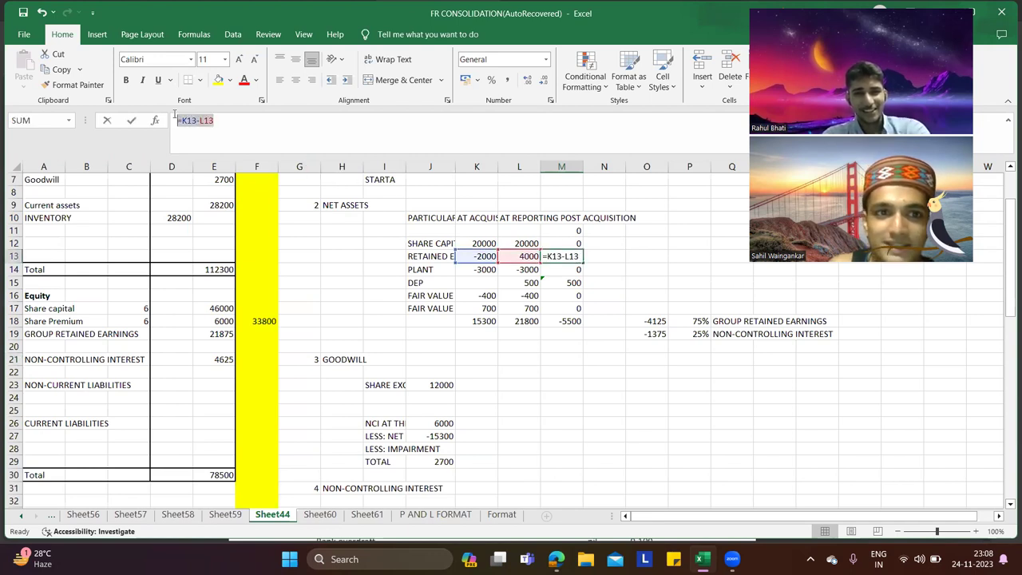
{"action": "key", "text": "BackSpace"}
{"action": "key", "text": "BackSpace"}
{"action": "key", "text": "BackSpace"}
{"action": "key", "text": "BackSpace"}
{"action": "key", "text": "BackSpace"}
{"action": "key", "text": "BackSpace"}
{"action": "key", "text": "BackSpace"}
{"action": "key", "text": "BackSpace"}
{"action": "type", "text": "-"}
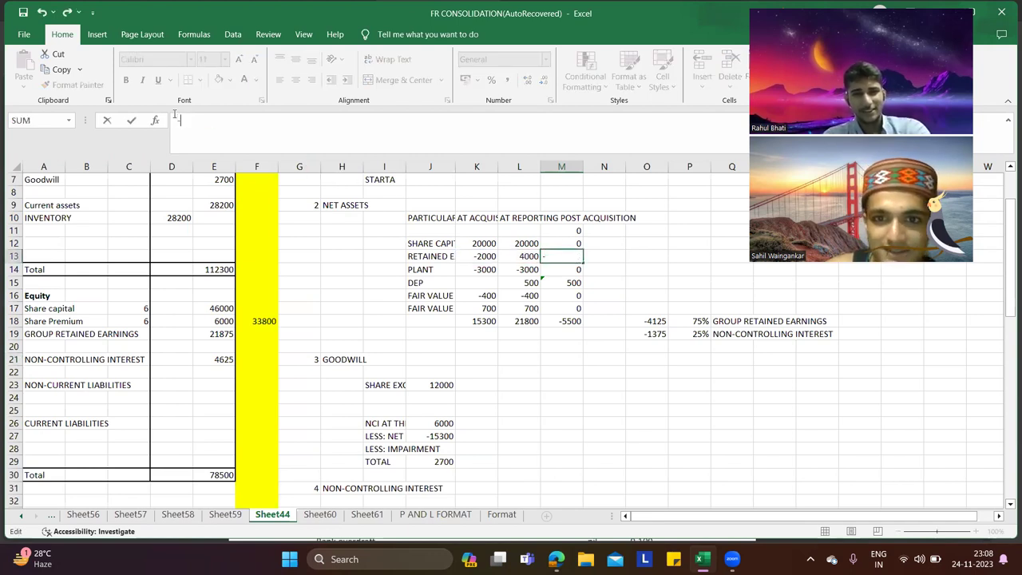
{"action": "key", "text": "BackSpace"}
{"action": "type", "text": "="}
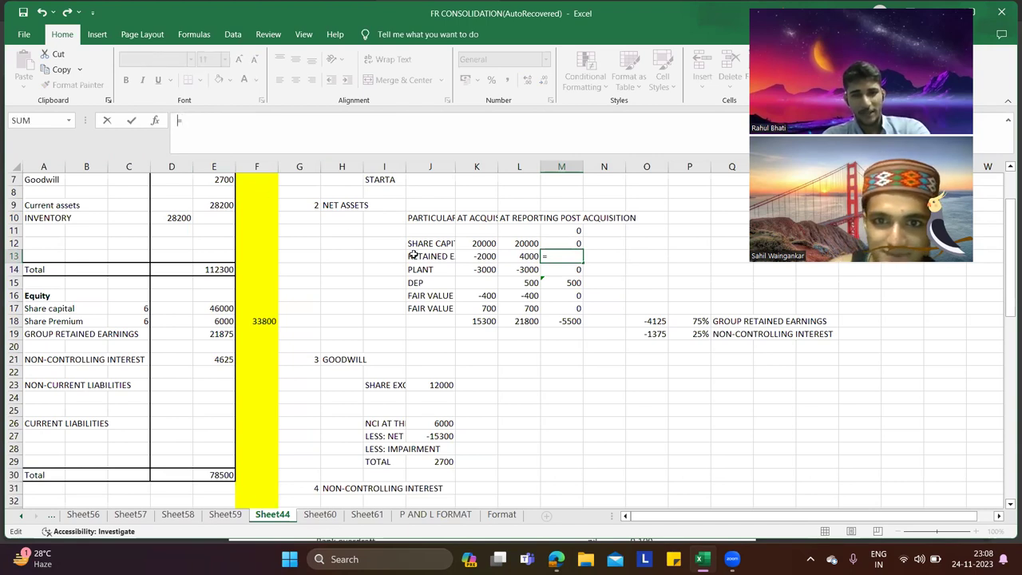
{"action": "left_click", "coordinate": [523, 254]}
{"action": "type", "text": "-="}
{"action": "key", "text": "Left"}
{"action": "key", "text": "Left"}
{"action": "key", "text": "Return"}
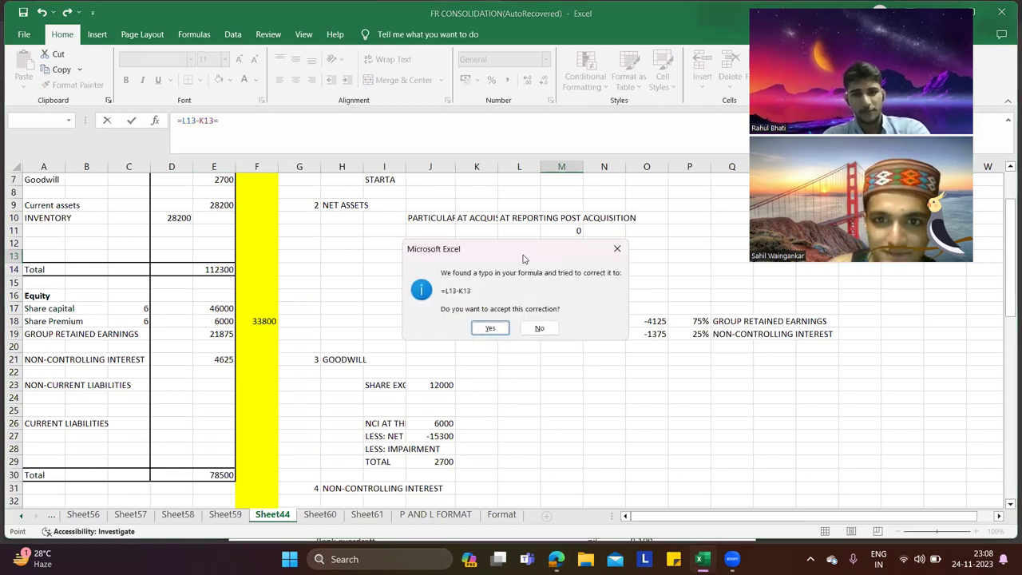
{"action": "left_click", "coordinate": [490, 327]}
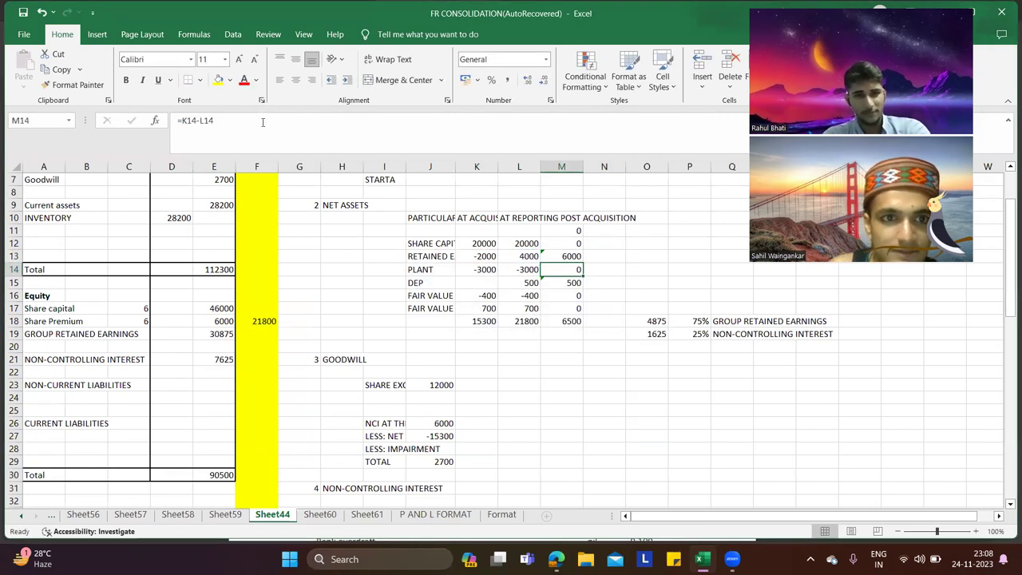
Step: Copy the M13 formula down through M17 in the post-acquisition column of the net assets working
{"action": "left_click", "coordinate": [563, 257]}
{"action": "left_click_drag", "start_coordinate": [583, 263], "coordinate": [582, 311]}
{"action": "left_click", "coordinate": [600, 268]}
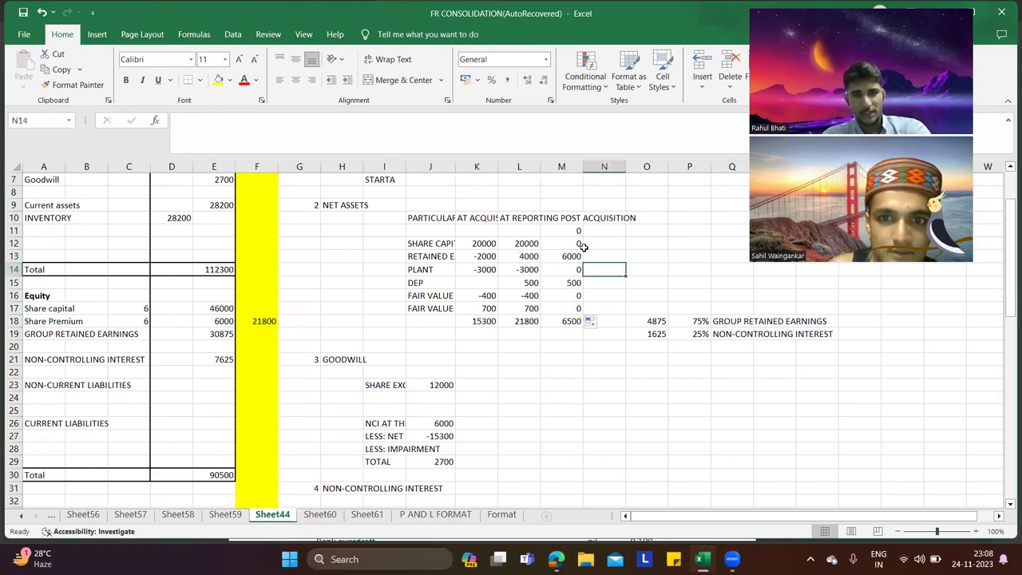
{"action": "left_click", "coordinate": [613, 258]}
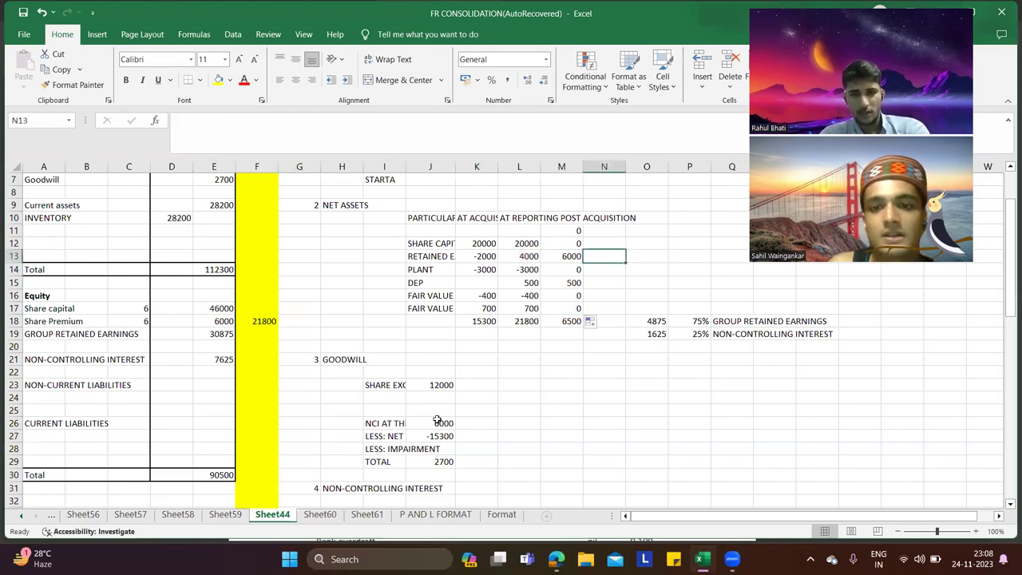
Step: Scribble pen strokes across notes (1) to (4) of question 425 in the Kaplan exam kit PDF
{"action": "scroll", "coordinate": [534, 393], "scroll_direction": "down", "scroll_amount": 1}
{"action": "left_click", "coordinate": [523, 394]}
{"action": "key", "text": "alt+Tab"}
{"action": "key", "text": "alt+Tab"}
{"action": "key", "text": "alt+Tab"}
{"action": "scroll", "coordinate": [533, 358], "scroll_direction": "down", "scroll_amount": 3}
{"action": "key", "text": "alt+Tab"}
{"action": "key", "text": "alt+Tab"}
{"action": "scroll", "coordinate": [543, 351], "scroll_direction": "down", "scroll_amount": 6}
{"action": "scroll", "coordinate": [545, 351], "scroll_direction": "down", "scroll_amount": 3}
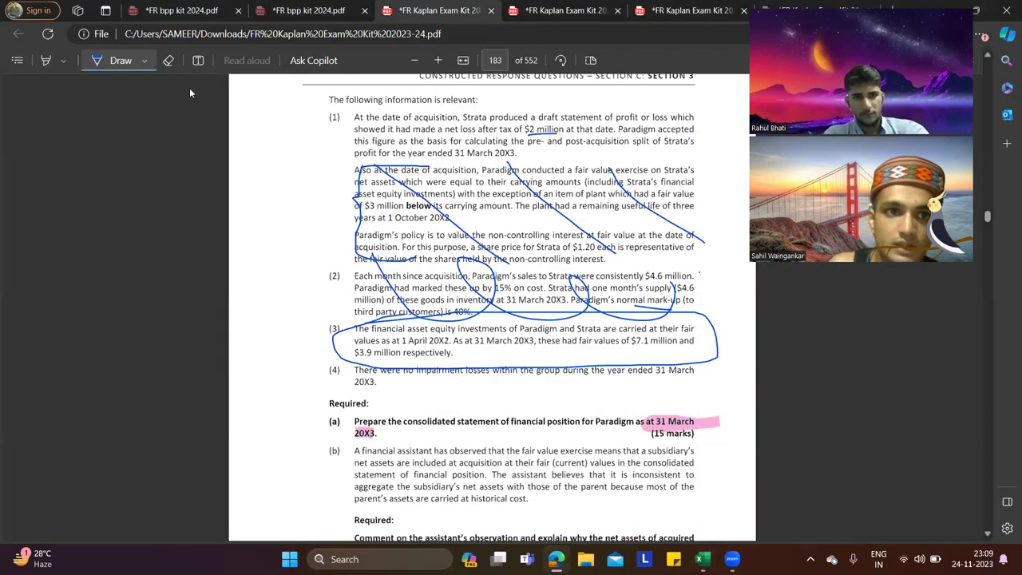
{"action": "mouse_move", "coordinate": [397, 321]}
{"action": "left_mouse_down"}
{"action": "mouse_move", "coordinate": [512, 336]}
{"action": "mouse_move", "coordinate": [664, 317]}
{"action": "mouse_move", "coordinate": [463, 369]}
{"action": "mouse_move", "coordinate": [352, 361]}
{"action": "mouse_move", "coordinate": [592, 364]}
{"action": "mouse_move", "coordinate": [701, 267]}
{"action": "mouse_move", "coordinate": [667, 210]}
{"action": "mouse_move", "coordinate": [527, 259]}
{"action": "mouse_move", "coordinate": [388, 178]}
{"action": "mouse_move", "coordinate": [407, 330]}
{"action": "mouse_move", "coordinate": [503, 280]}
{"action": "mouse_move", "coordinate": [615, 288]}
{"action": "mouse_move", "coordinate": [663, 264]}
{"action": "mouse_move", "coordinate": [577, 312]}
{"action": "mouse_move", "coordinate": [491, 203]}
{"action": "mouse_move", "coordinate": [344, 239]}
{"action": "mouse_move", "coordinate": [479, 335]}
{"action": "mouse_move", "coordinate": [559, 200]}
{"action": "mouse_move", "coordinate": [679, 216]}
{"action": "mouse_move", "coordinate": [671, 240]}
{"action": "left_mouse_up"}
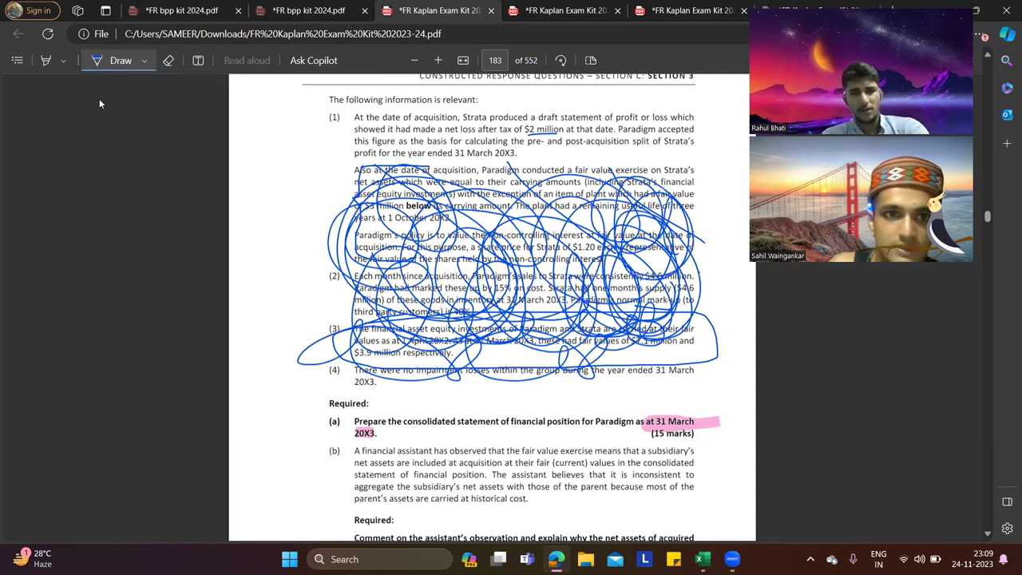
Step: Erase all the blue pen strokes and the underline from the question's notes in the PDF
{"action": "left_click", "coordinate": [168, 60]}
{"action": "mouse_move", "coordinate": [635, 167]}
{"action": "left_mouse_down"}
{"action": "mouse_move", "coordinate": [550, 342]}
{"action": "mouse_move", "coordinate": [395, 230]}
{"action": "mouse_move", "coordinate": [475, 247]}
{"action": "left_mouse_up"}
{"action": "left_click_drag", "start_coordinate": [648, 336], "coordinate": [519, 306]}
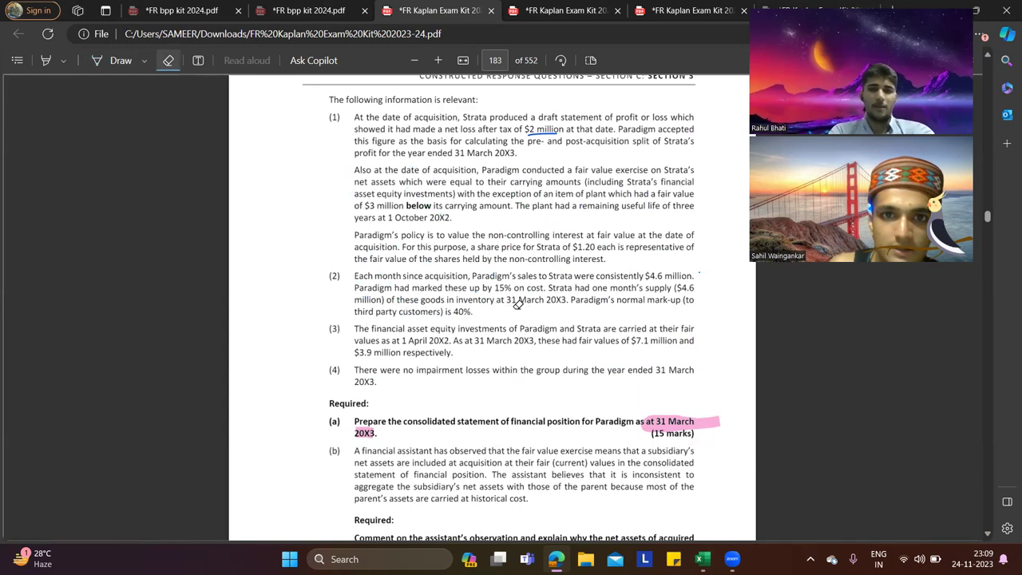
{"action": "scroll", "coordinate": [477, 285], "scroll_direction": "up", "scroll_amount": 2}
{"action": "left_click_drag", "start_coordinate": [554, 215], "coordinate": [554, 239]}
Step: Label A27 TRADE PAYABLES and A28 BANK OVERDRAFT under current liabilities, following the question's statement of financial position
{"action": "scroll", "coordinate": [515, 317], "scroll_direction": "up", "scroll_amount": 6}
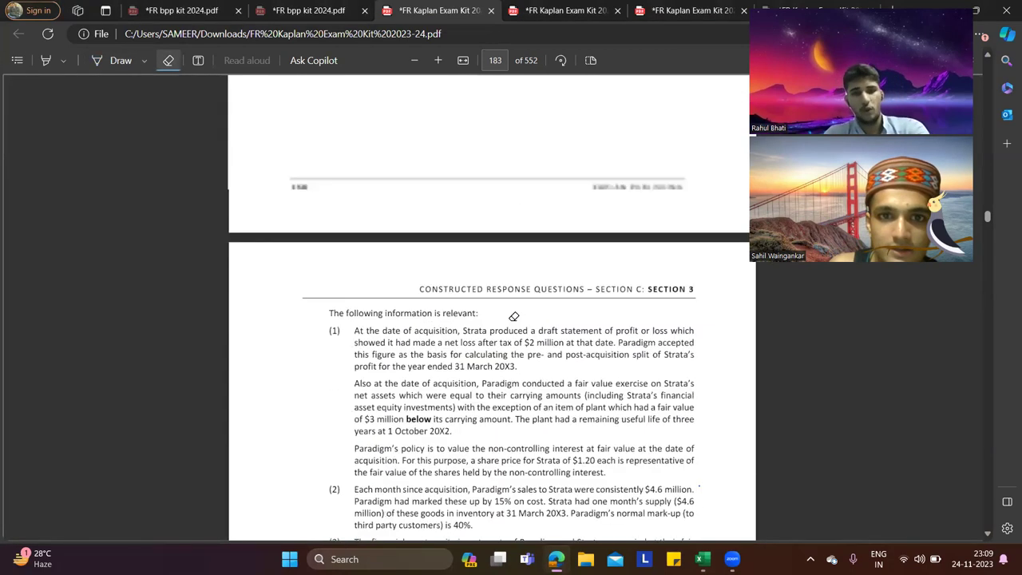
{"action": "key", "text": "alt+Tab"}
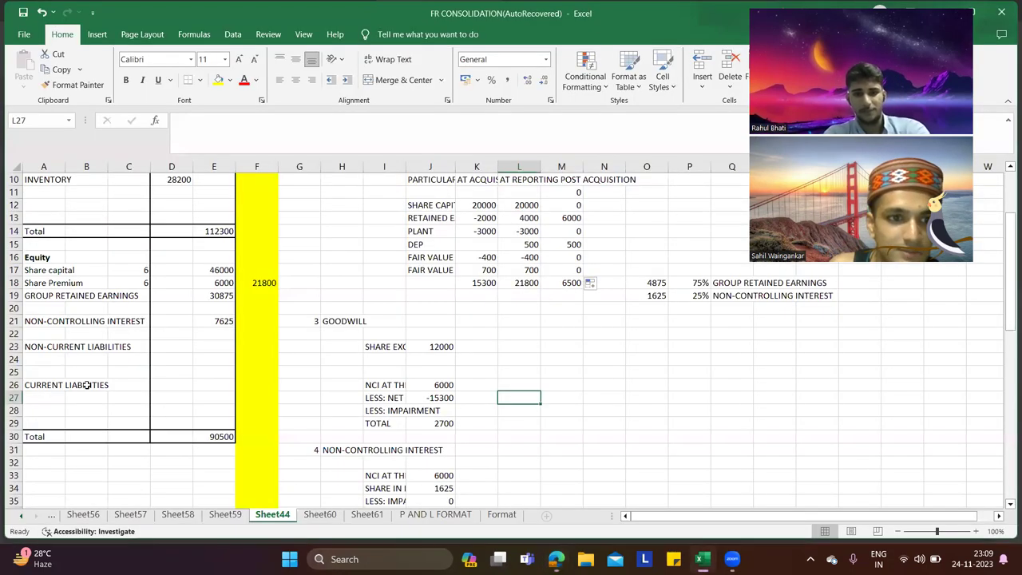
{"action": "left_click", "coordinate": [53, 400]}
{"action": "key", "text": "alt+Tab"}
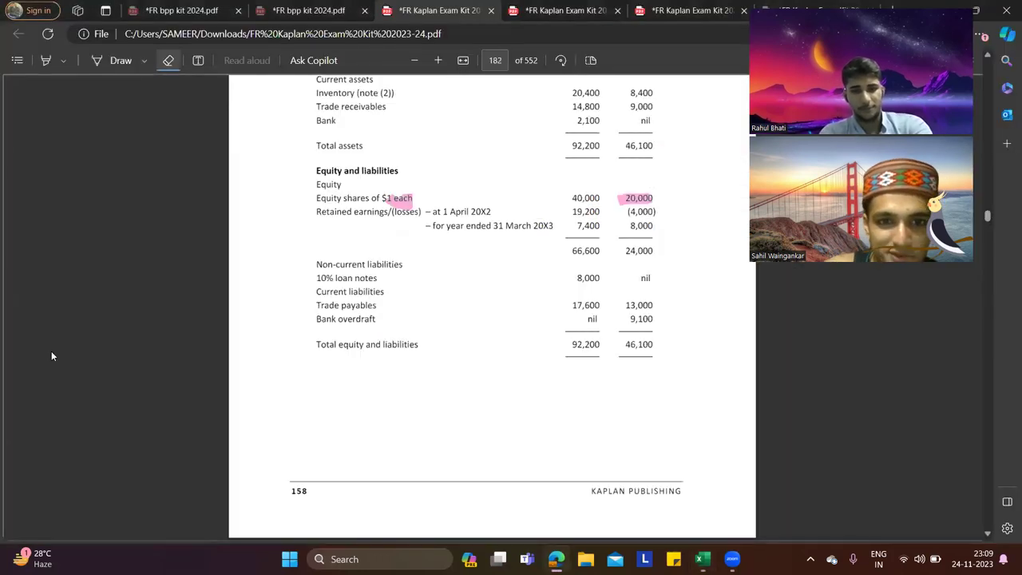
{"action": "key", "text": "alt+Tab"}
{"action": "type", "text": "TRA"}
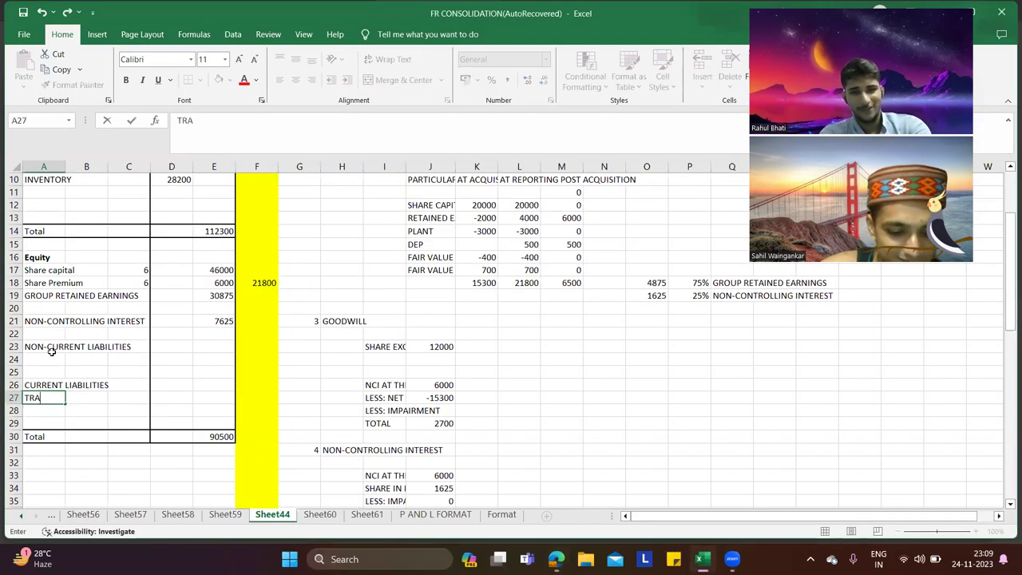
{"action": "type", "text": "DE PAYABLE"}
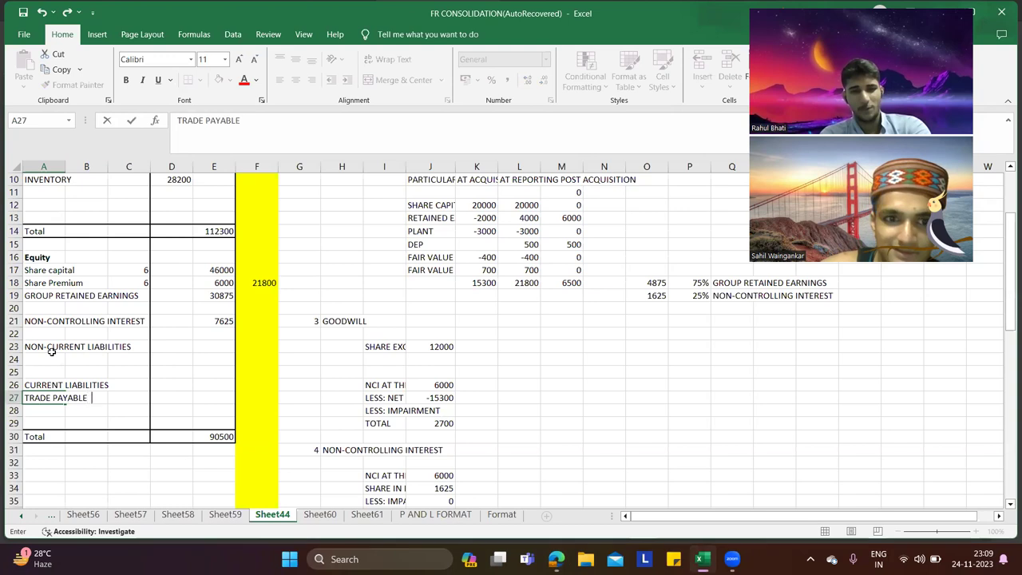
{"action": "key", "text": "Return"}
{"action": "type", "text": "OV"}
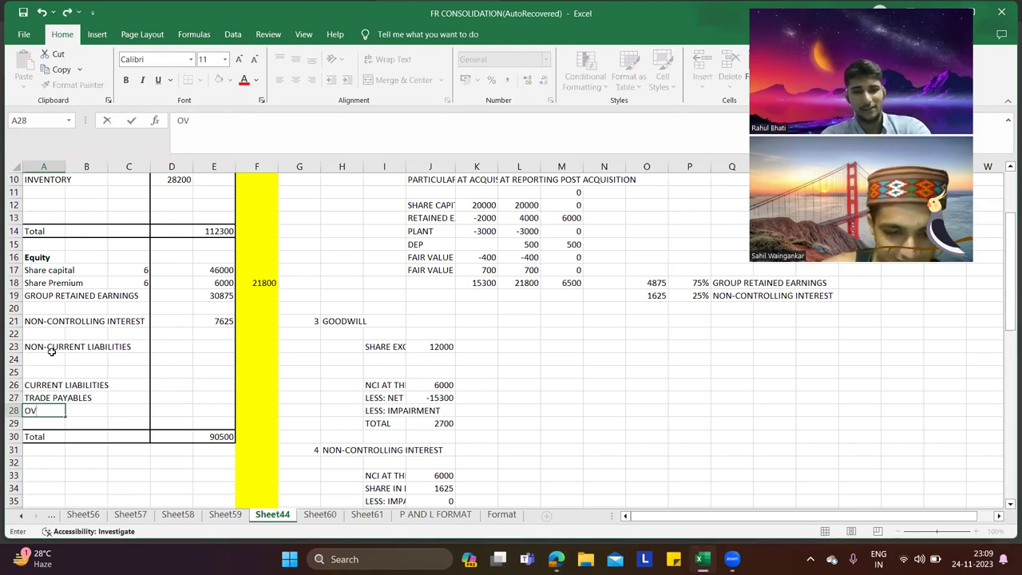
{"action": "type", "text": "BANK"}
{"action": "type", "text": "ERDRAFT"}
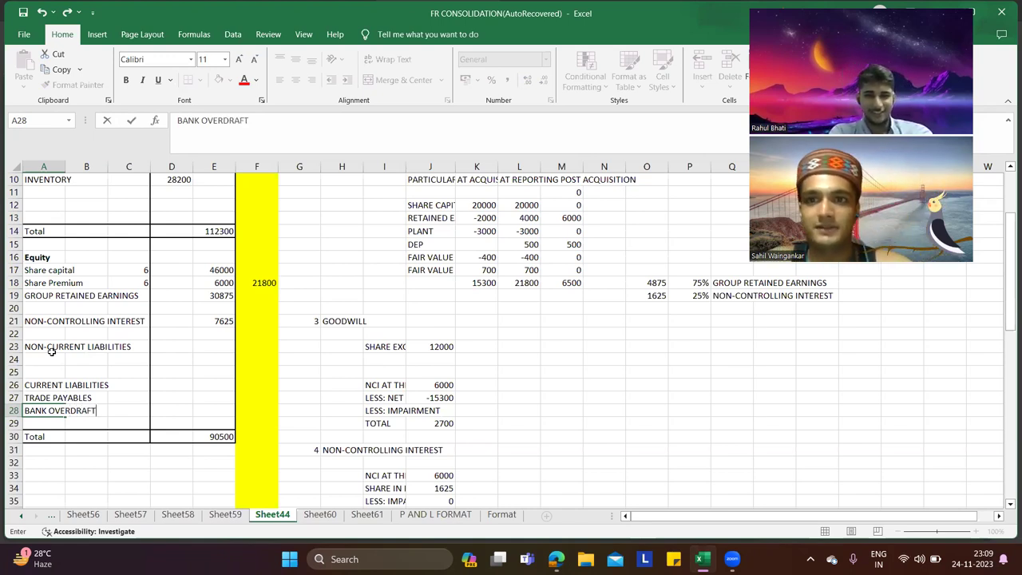
Step: Enter =9100 in D28 for the bank overdraft, checking the balance in the question PDF
{"action": "key", "text": "Right"}
{"action": "key", "text": "Right"}
{"action": "key", "text": "Right"}
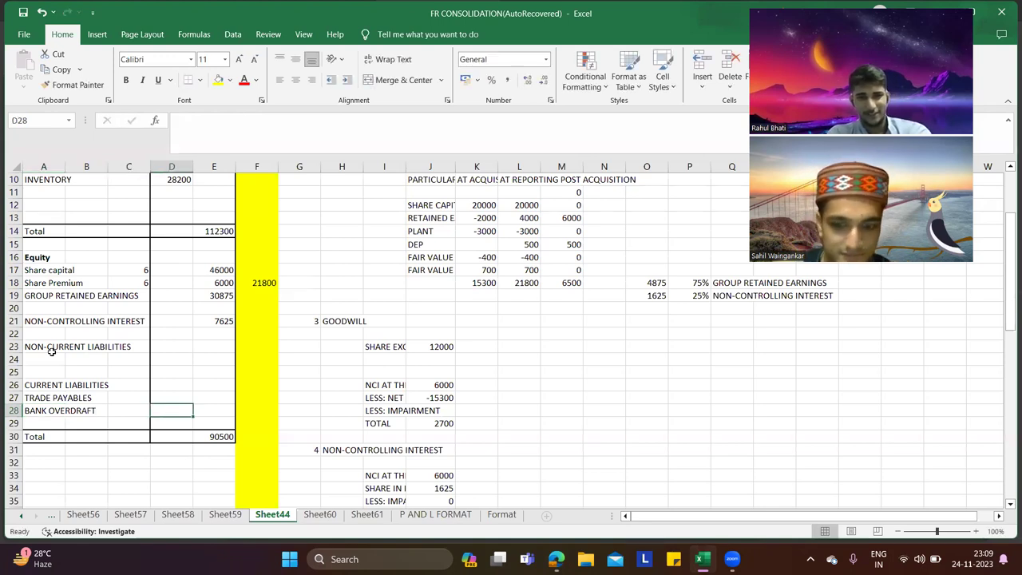
{"action": "type", "text": "9100"}
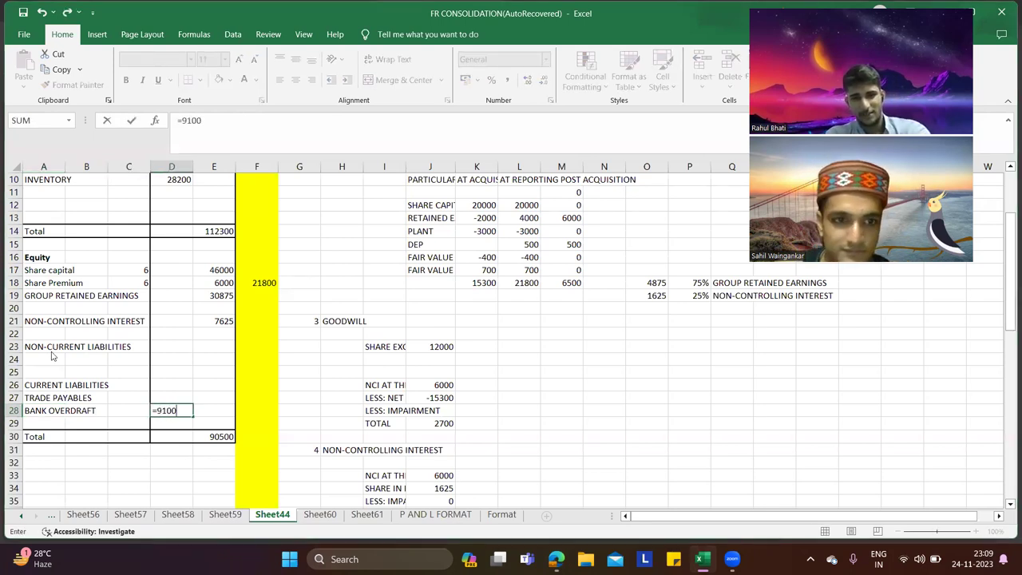
{"action": "key", "text": "alt+Tab"}
{"action": "key", "text": "alt+Tab"}
{"action": "key", "text": "Up"}
Step: Enter =17600+13000 in D27 for the combined trade payables from the question PDF
{"action": "type", "text": "17"}
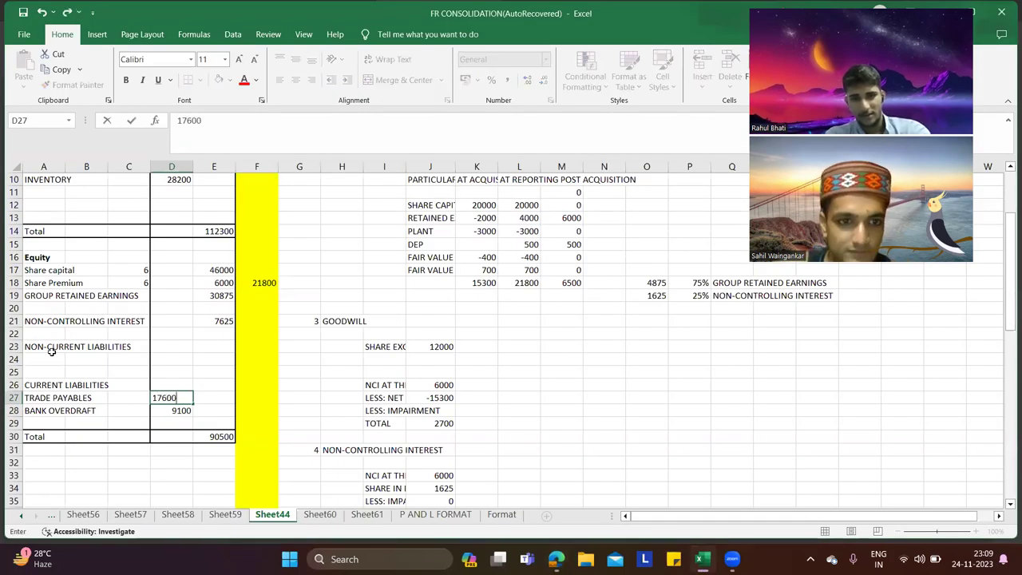
{"action": "type", "text": "600"}
{"action": "key", "text": "alt+Tab"}
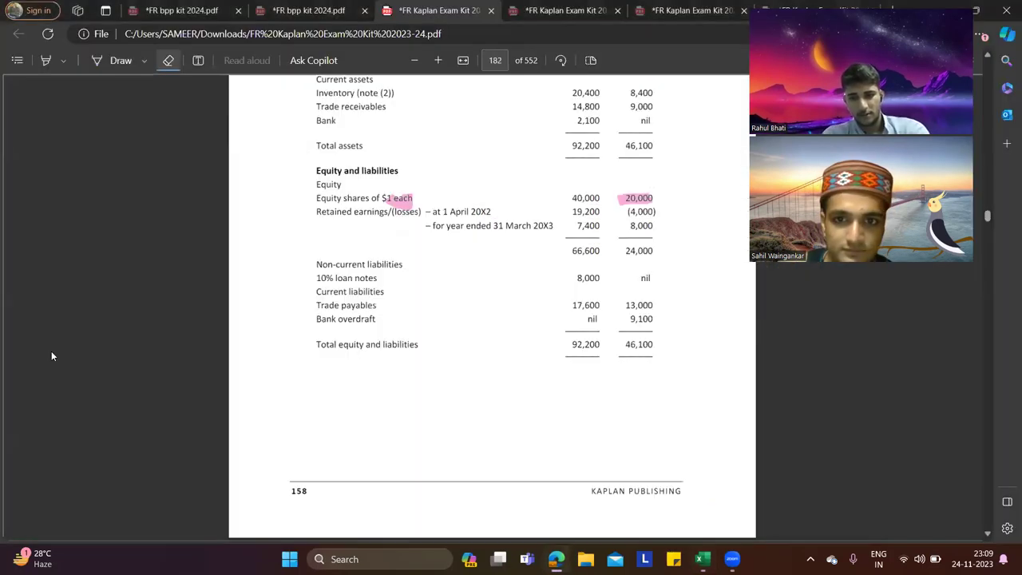
{"action": "key", "text": "alt+Tab"}
{"action": "type", "text": "+130"}
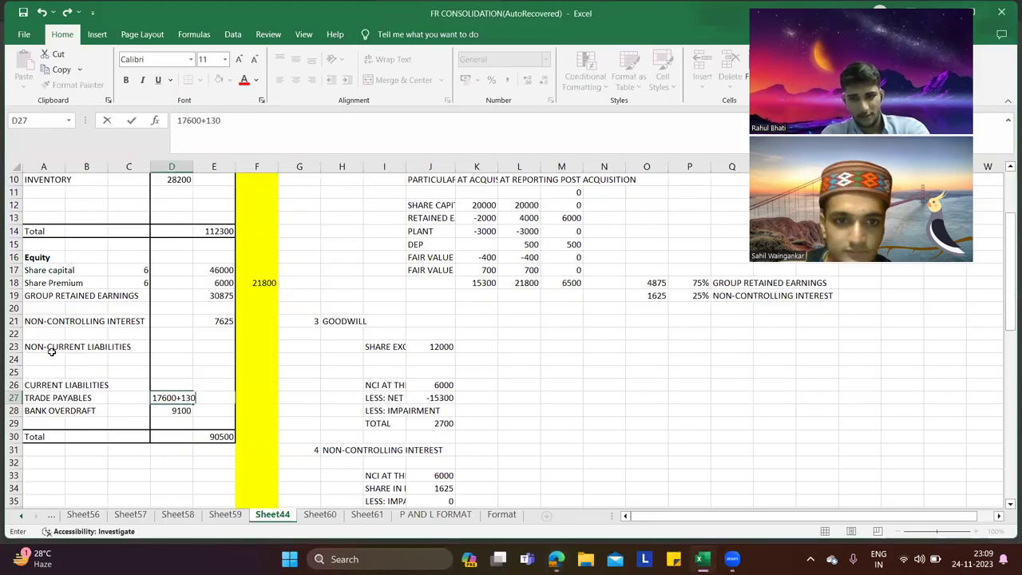
{"action": "left_click", "coordinate": [178, 120]}
{"action": "key", "text": "Return"}
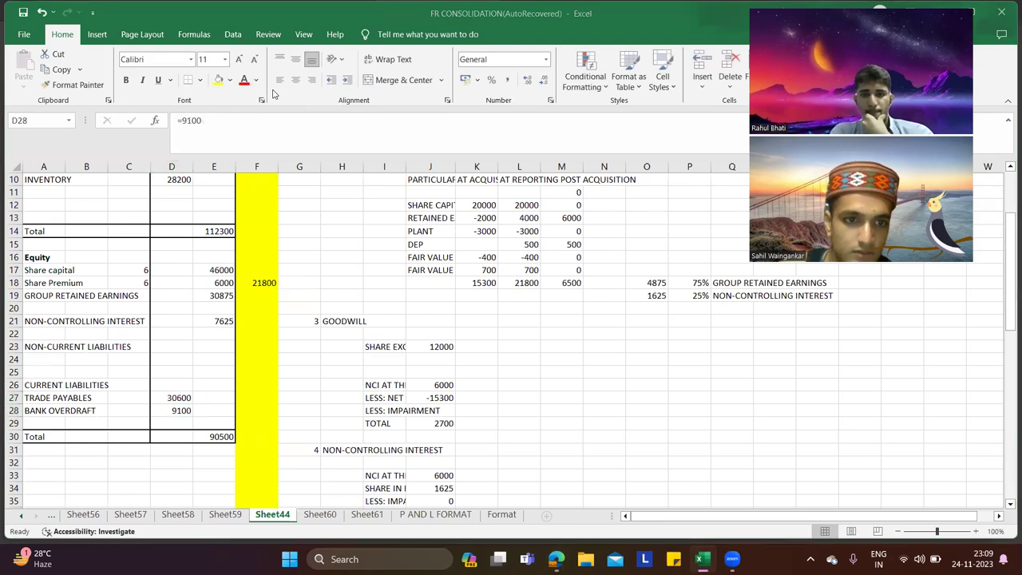
Step: Total the trade payables and bank overdraft in E26 beside CURRENT LIABILITIES with a SUM of D27:D28
{"action": "key", "text": "alt+Tab"}
{"action": "key", "text": "alt+Tab"}
{"action": "left_click", "coordinate": [220, 390]}
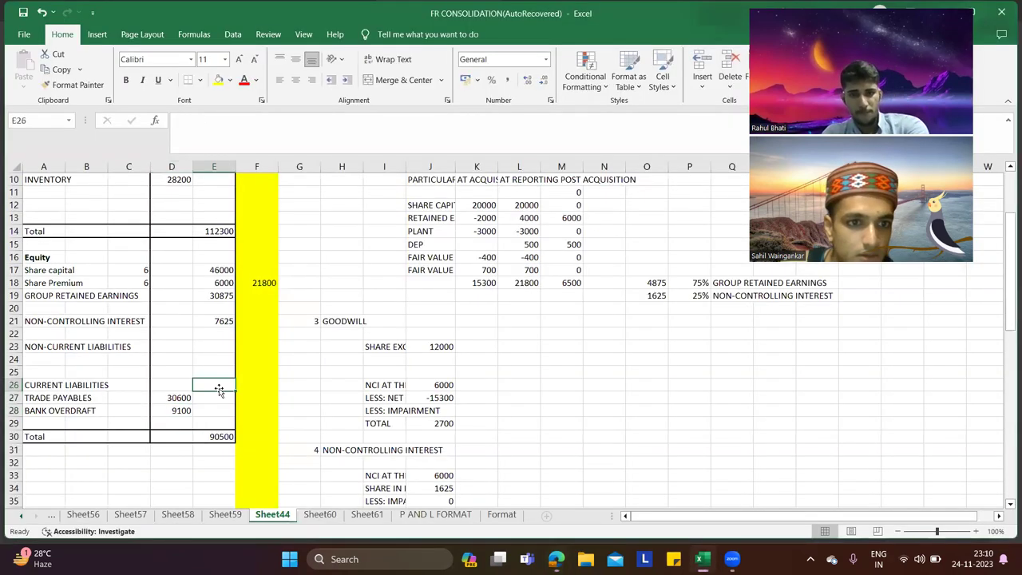
{"action": "type", "text": "=S"}
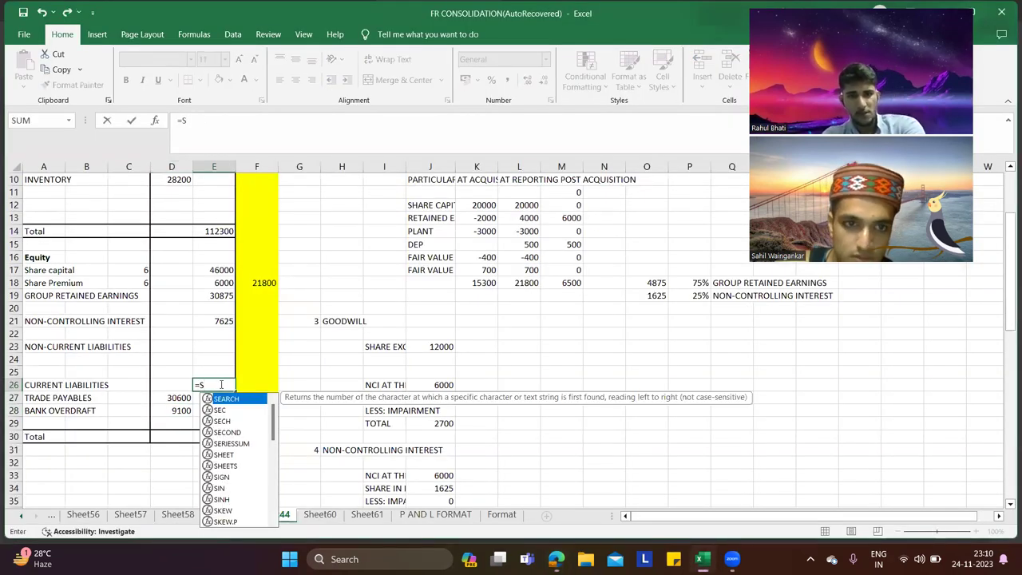
{"action": "type", "text": "UM("}
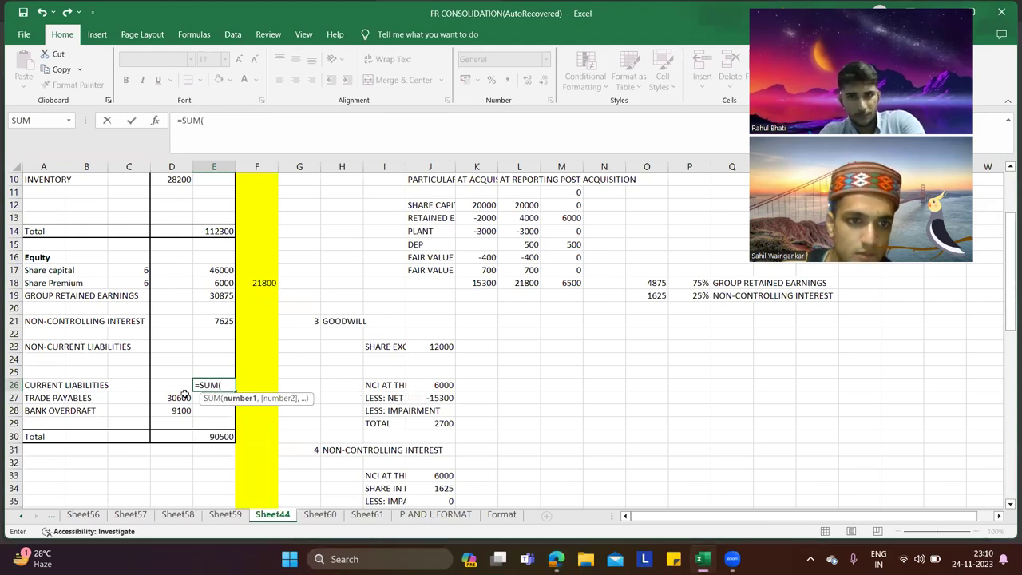
{"action": "left_click", "coordinate": [173, 398]}
{"action": "left_click_drag", "start_coordinate": [175, 406], "coordinate": [178, 410]}
{"action": "key", "text": "Return"}
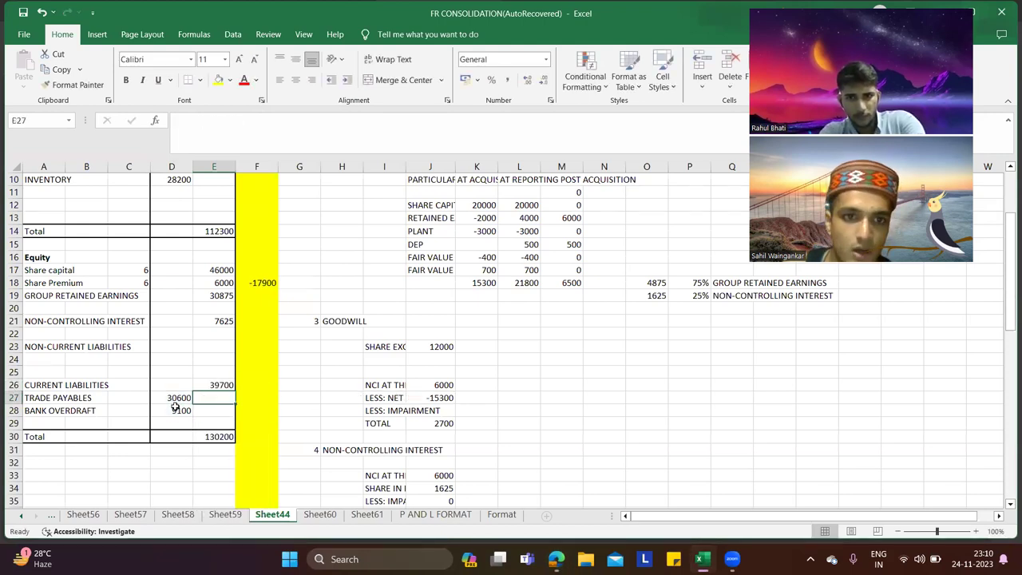
Step: Label A11 TRADE RECIVABLES under inventory, following the current assets listed in the question PDF
{"action": "key", "text": "alt+Tab"}
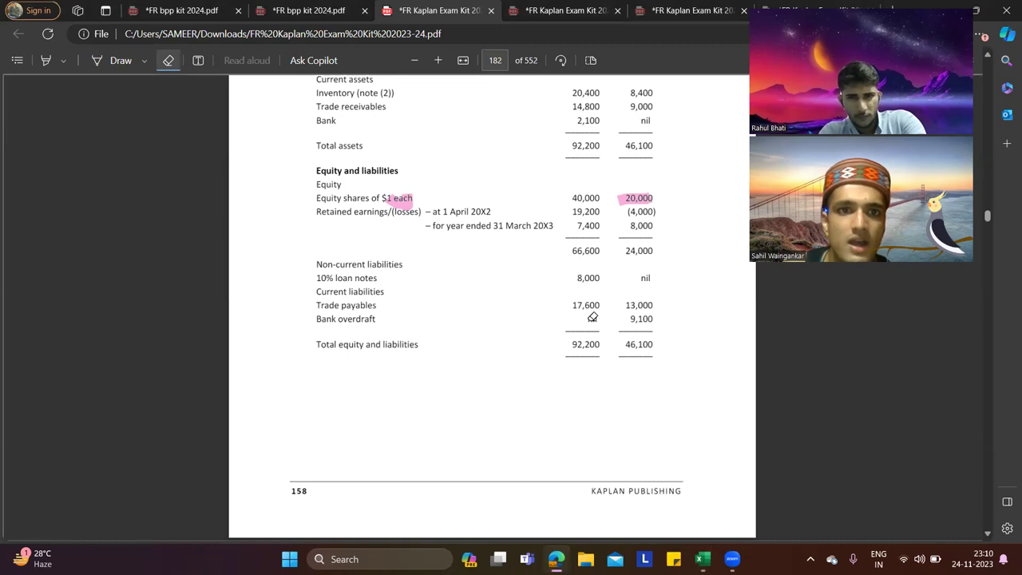
{"action": "scroll", "coordinate": [640, 320], "scroll_direction": "up", "scroll_amount": 2}
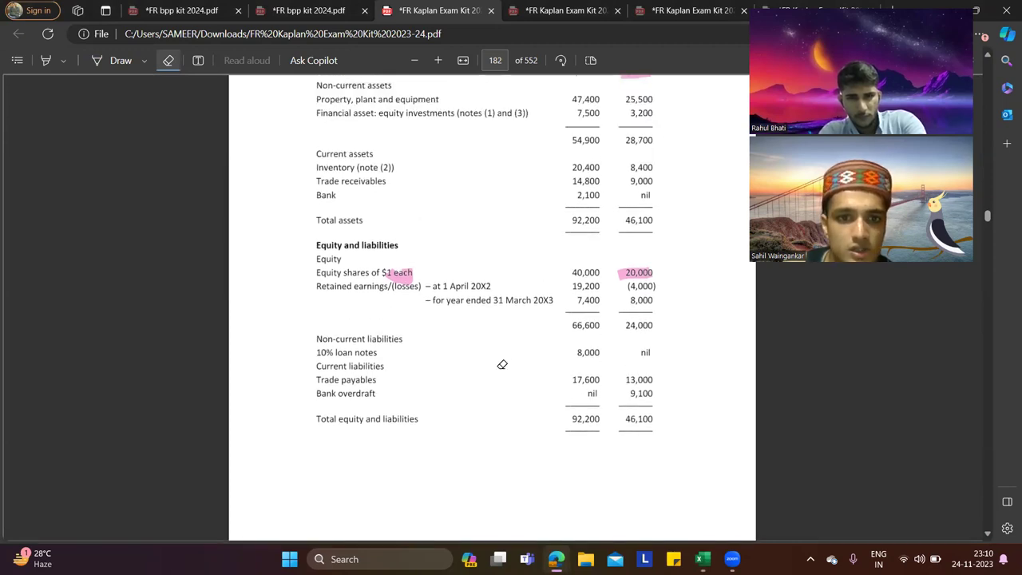
{"action": "key", "text": "alt+Tab"}
{"action": "scroll", "coordinate": [264, 340], "scroll_direction": "up", "scroll_amount": 3}
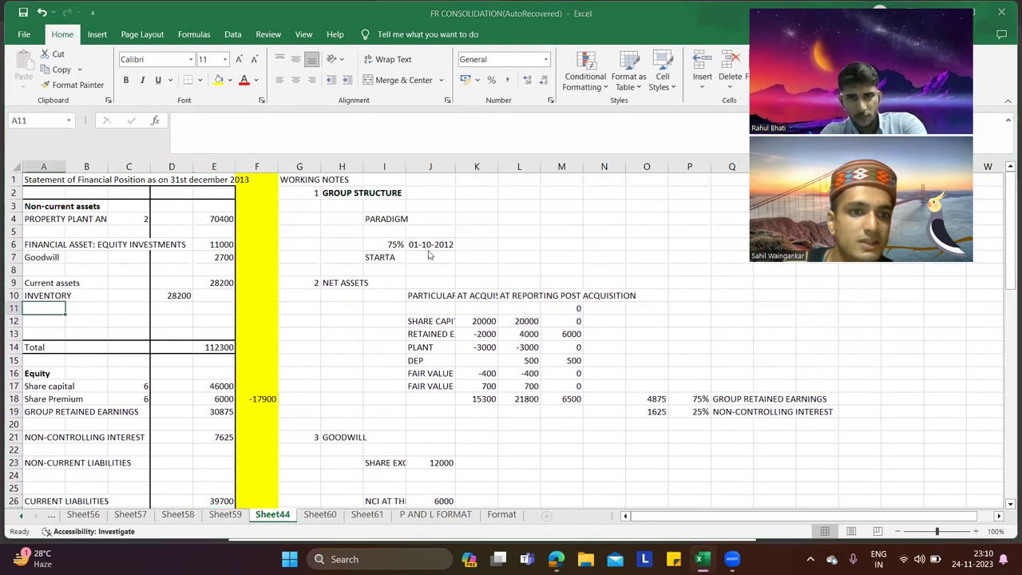
{"action": "key", "text": "alt+Tab"}
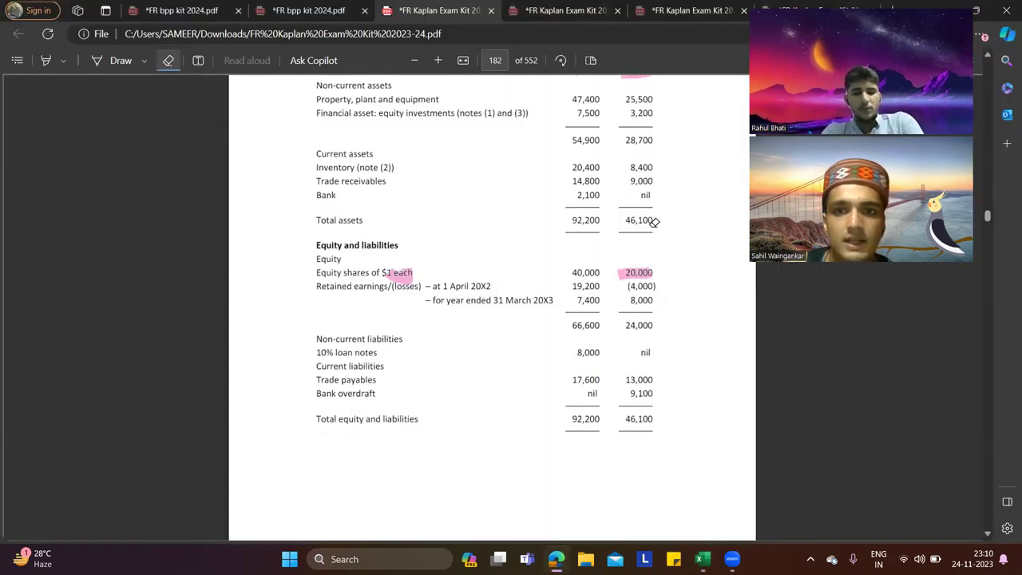
{"action": "key", "text": "alt+Tab"}
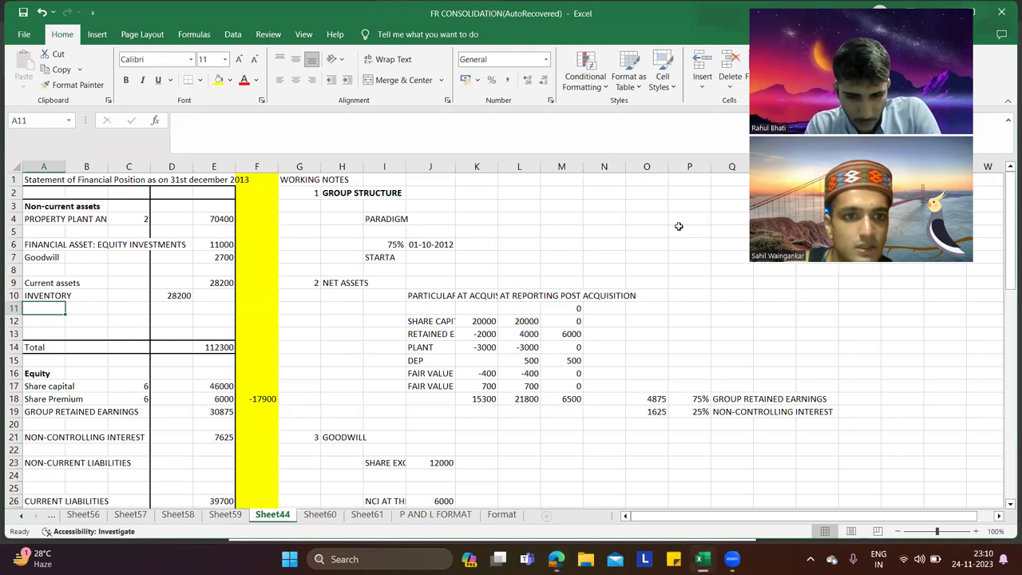
{"action": "type", "text": "TRADE "}
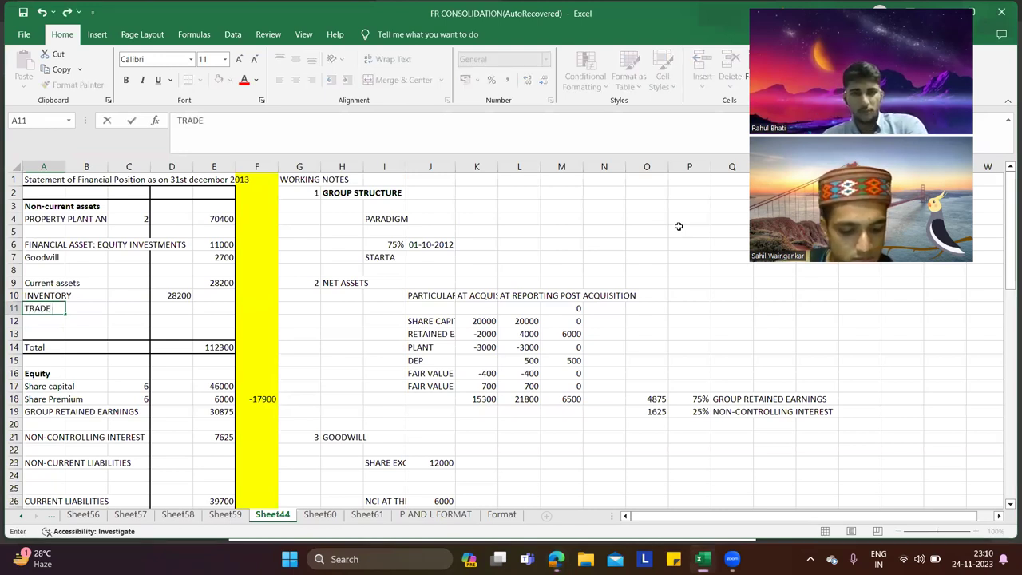
{"action": "type", "text": "RECIVABLES"}
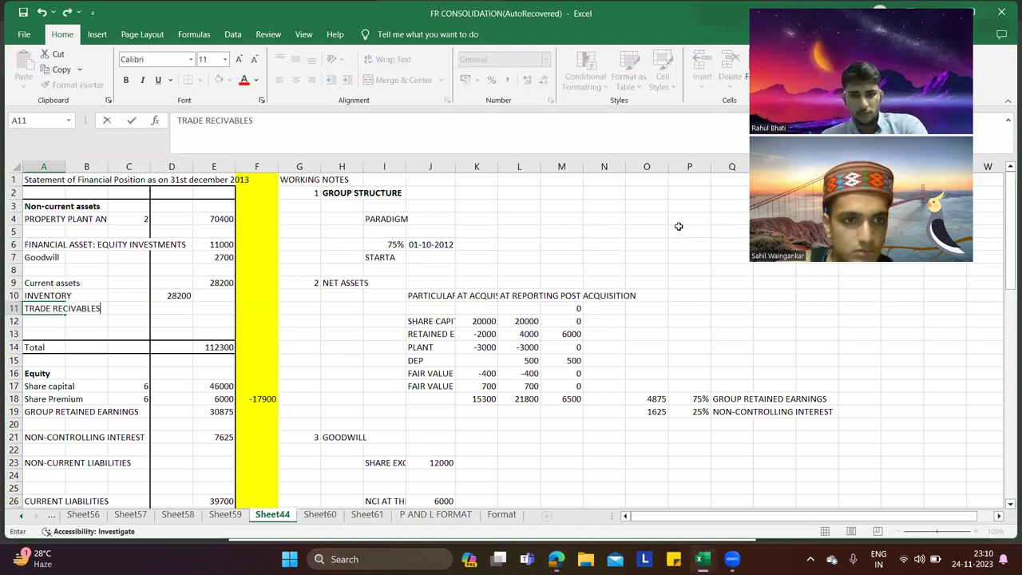
Step: Enter =14800+9000 in D11 for the combined trade receivables, checking both companies' balances in the question PDF
{"action": "key", "text": "Tab"}
{"action": "key", "text": "Tab"}
{"action": "key", "text": "alt+Tab"}
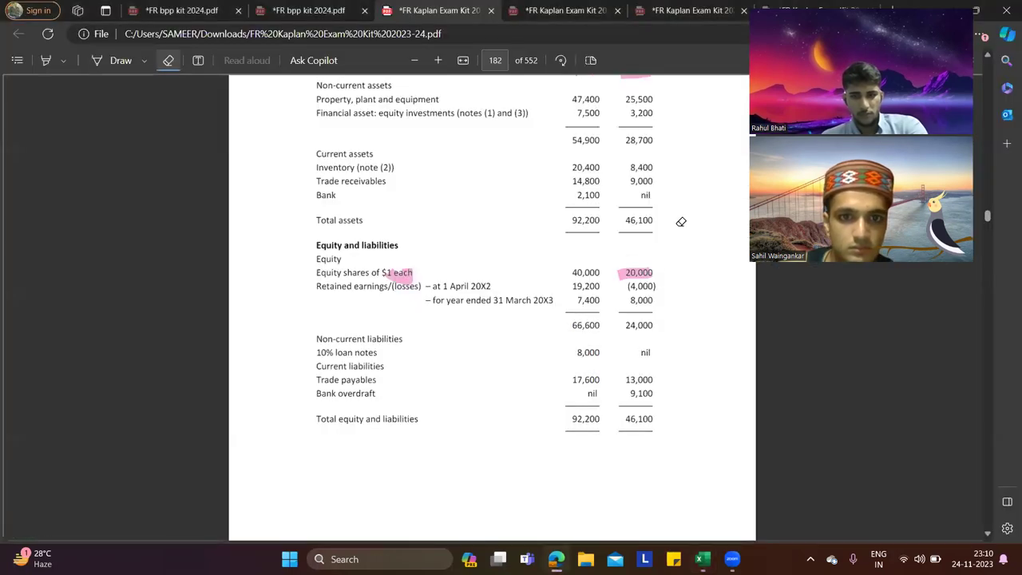
{"action": "key", "text": "alt+Tab"}
{"action": "key", "text": "alt+Tab"}
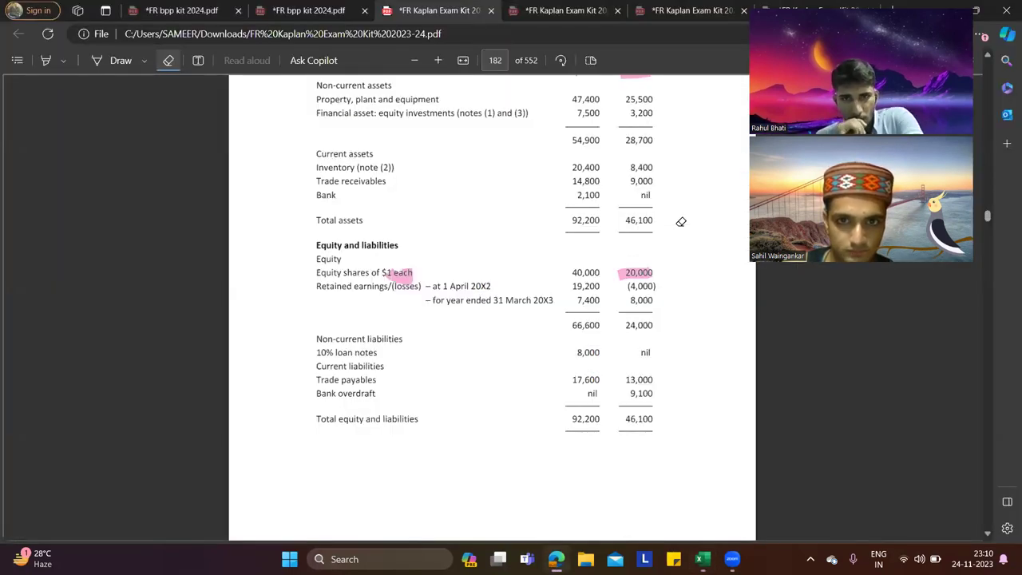
{"action": "key", "text": "alt+Tab"}
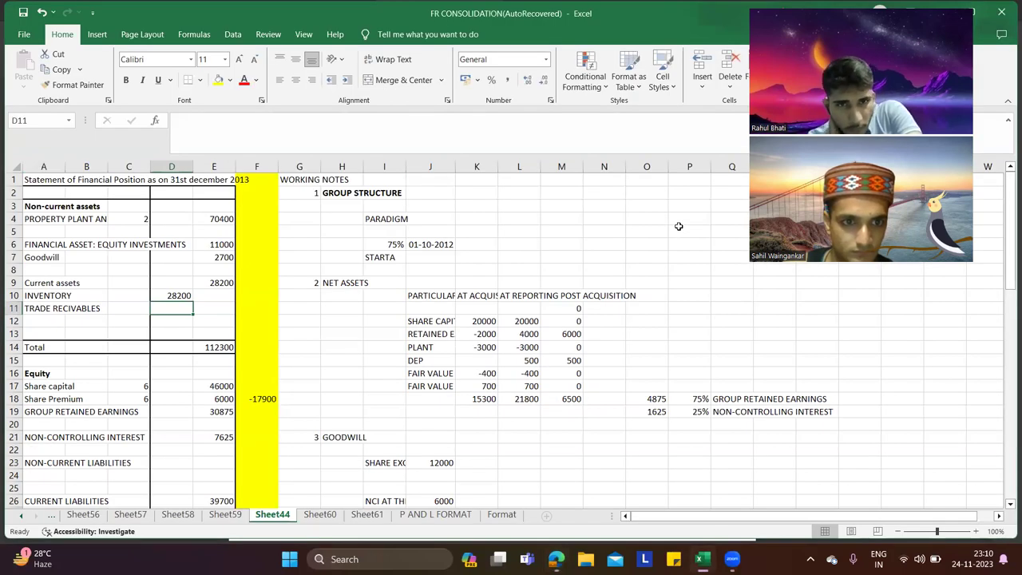
{"action": "key", "text": "alt+Tab"}
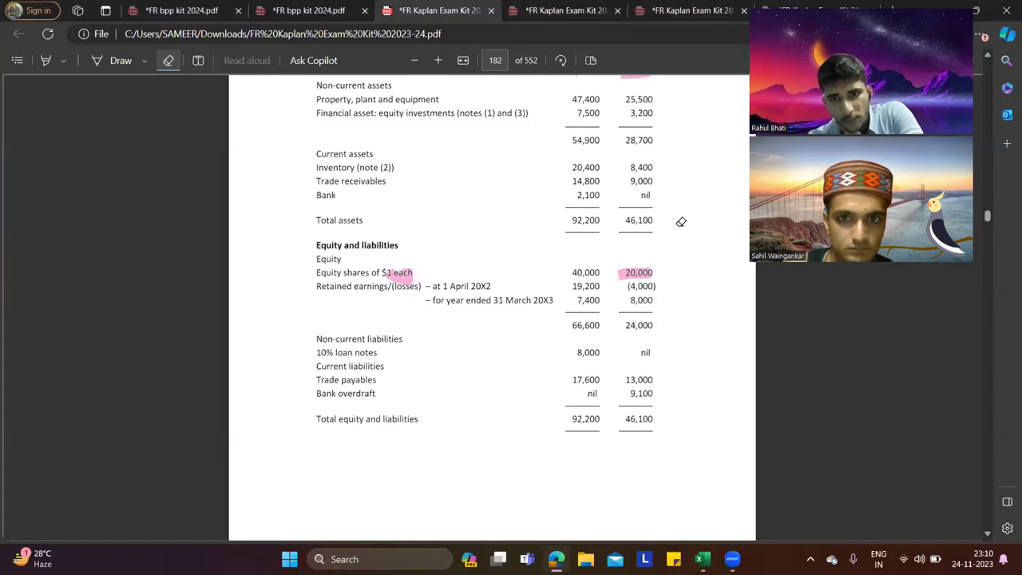
{"action": "key", "text": "alt+Tab"}
{"action": "type", "text": "14"}
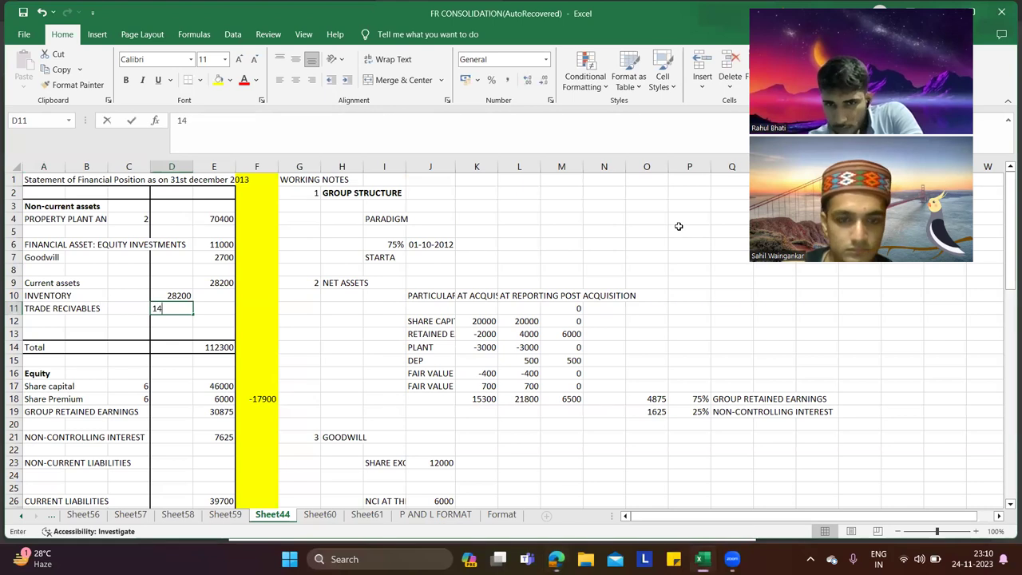
{"action": "key", "text": "BackSpace"}
{"action": "key", "text": "BackSpace"}
{"action": "type", "text": "=1480"}
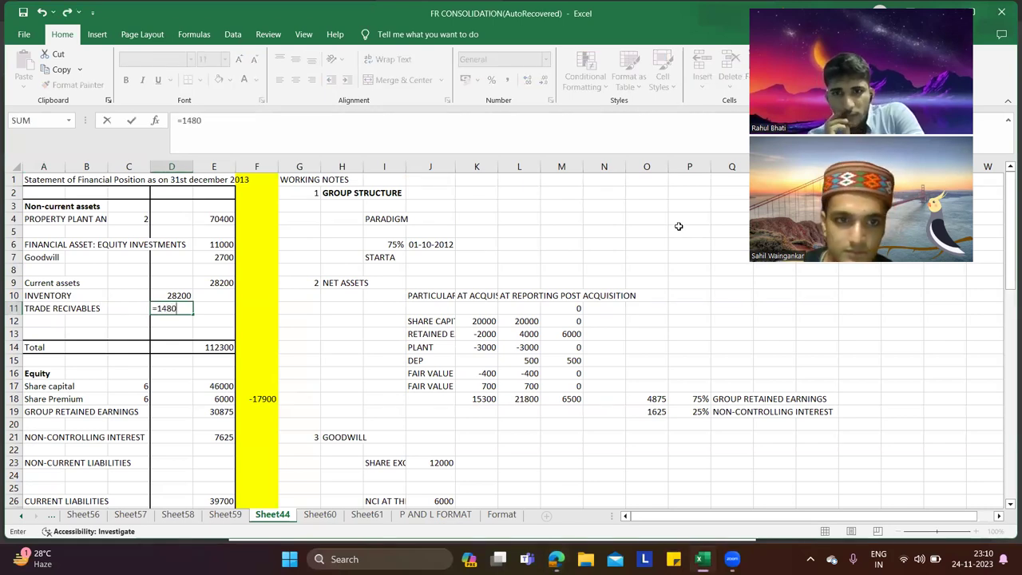
{"action": "key", "text": "alt+Tab"}
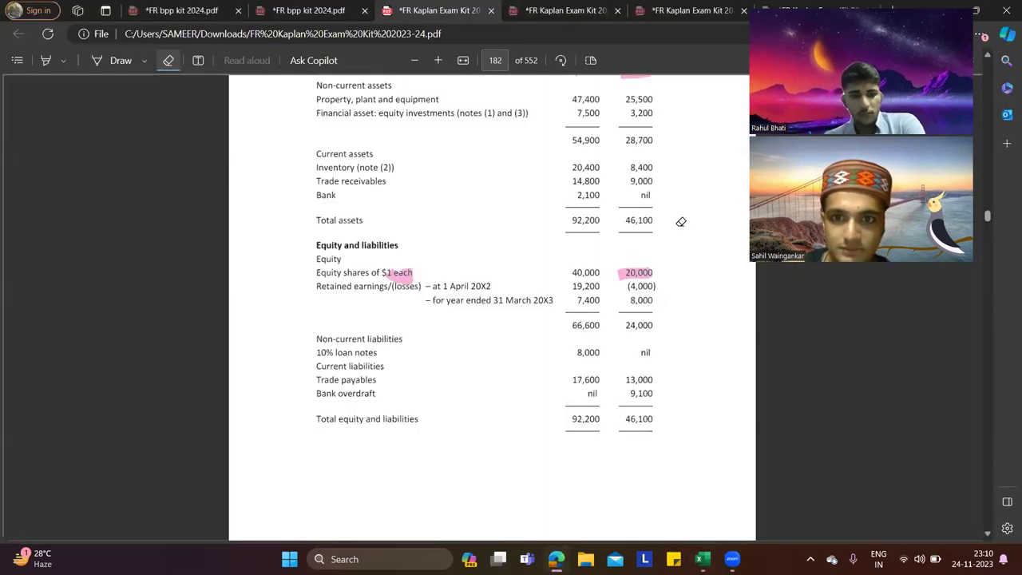
{"action": "key", "text": "alt+Tab"}
{"action": "type", "text": "+"}
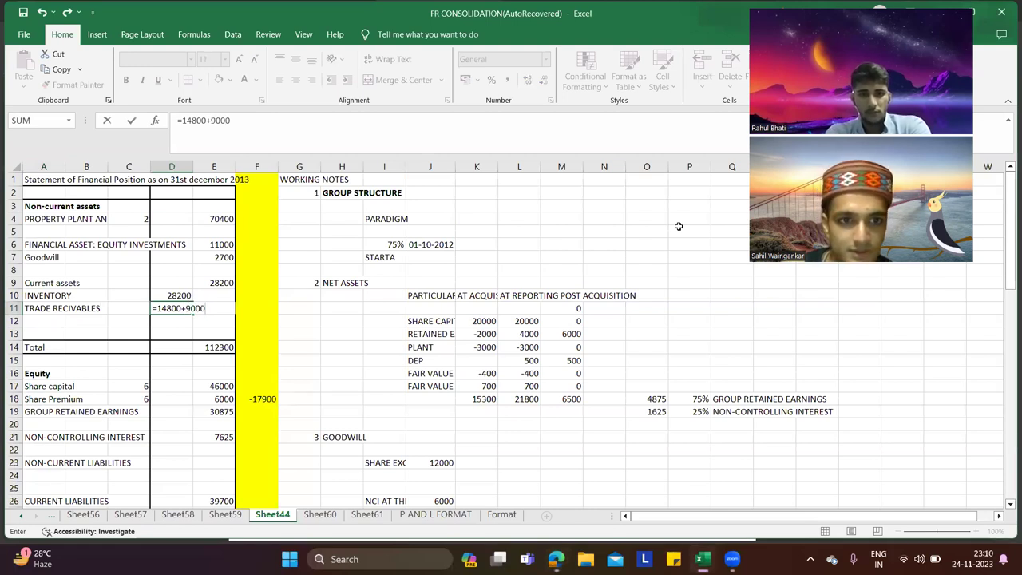
{"action": "key", "text": "Return"}
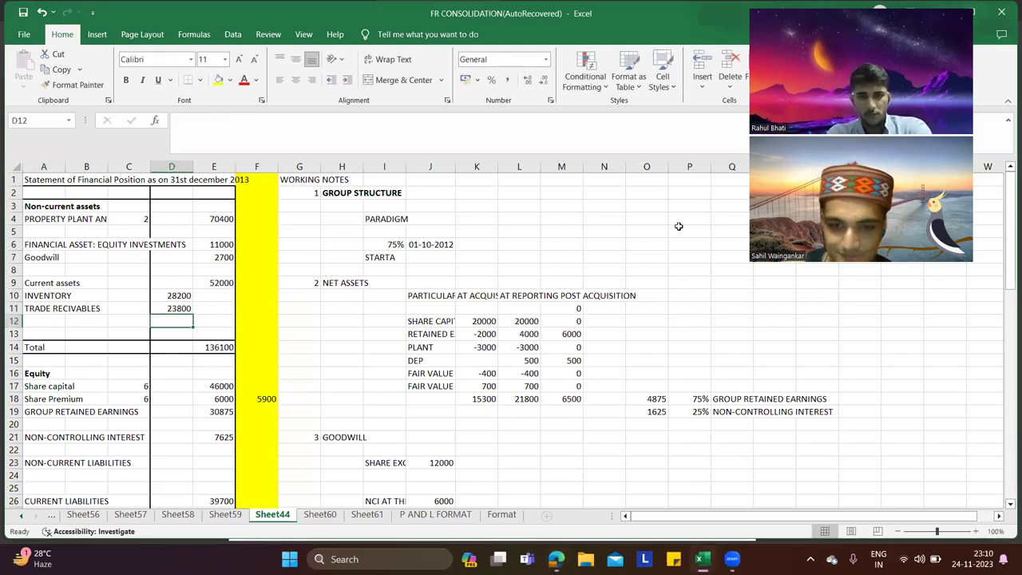
Step: Label A12 BANK OVERDRAFT below the trade receivables in current assets
{"action": "key", "text": "Left"}
{"action": "key", "text": "Left"}
{"action": "key", "text": "Left"}
{"action": "type", "text": "BANK OVERDRAF"}
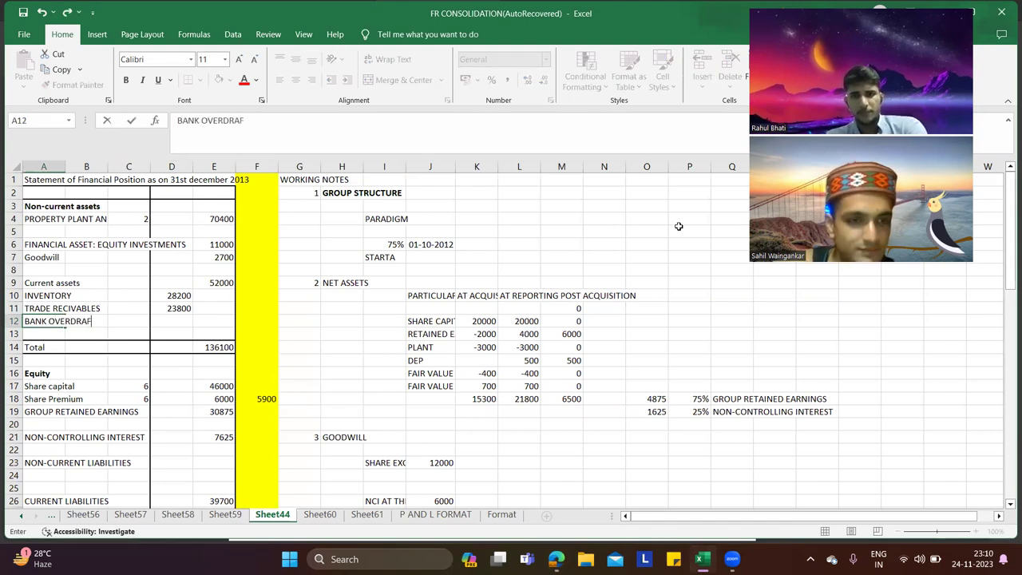
{"action": "type", "text": "T"}
{"action": "key", "text": "Return"}
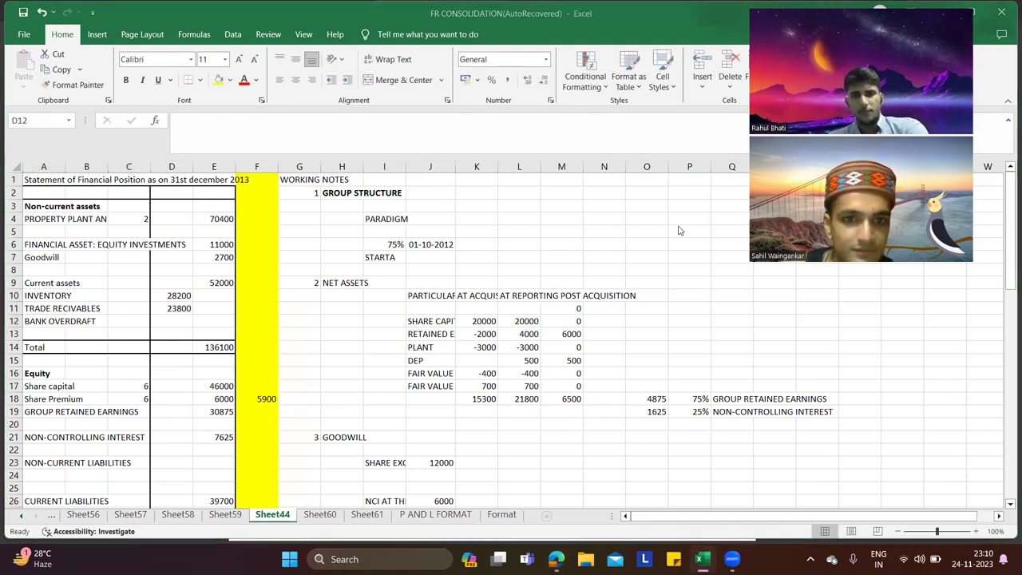
Step: Check the current asset names in the question PDF and shorten the label in A12 to BANK
{"action": "key", "text": "alt+Tab"}
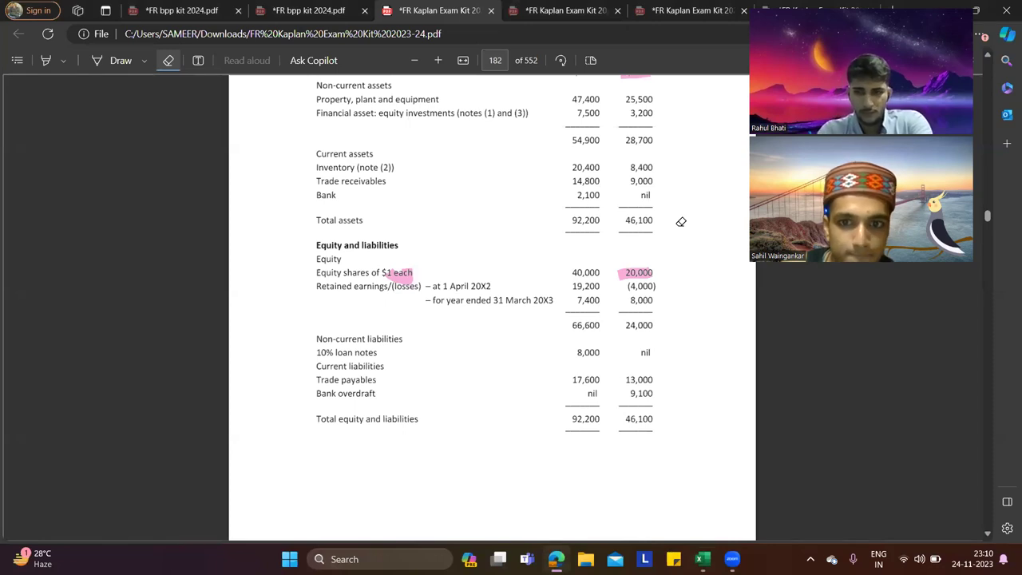
{"action": "key", "text": "alt+Tab"}
{"action": "key", "text": "alt+Tab"}
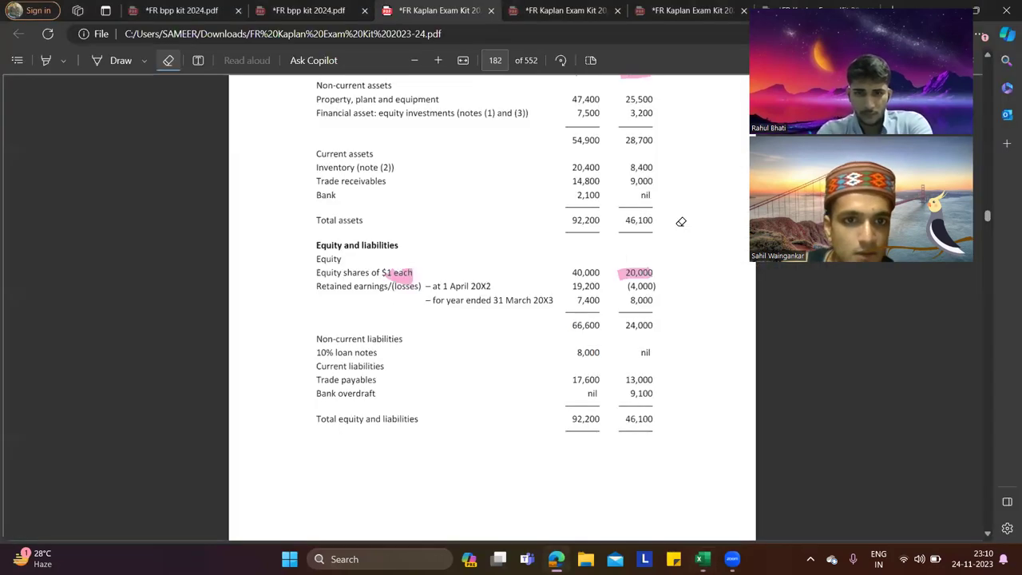
{"action": "key", "text": "alt+Tab"}
{"action": "key", "text": "Left"}
{"action": "key", "text": "Left"}
{"action": "key", "text": "Left"}
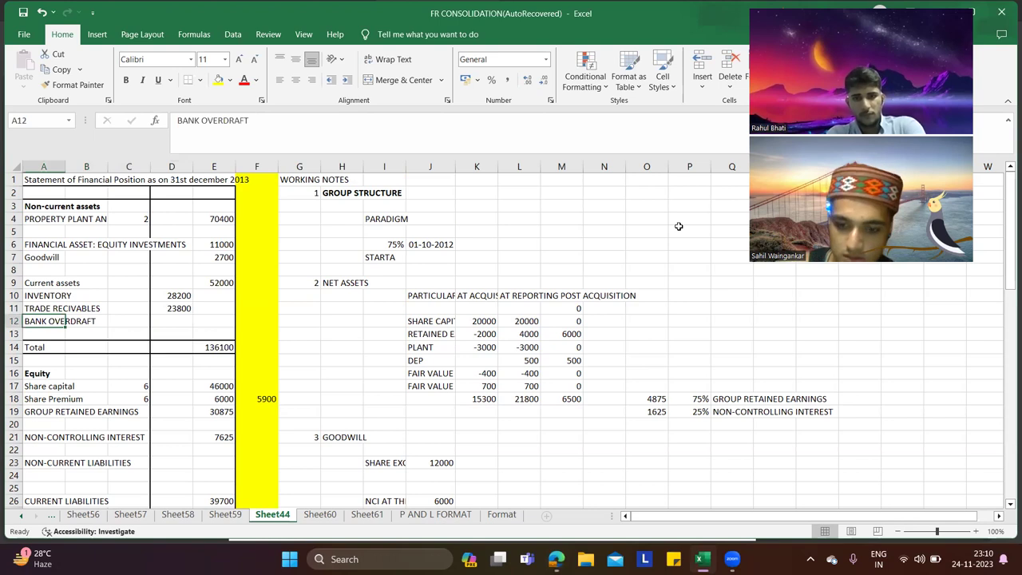
{"action": "left_click_drag", "start_coordinate": [365, 142], "coordinate": [198, 120]}
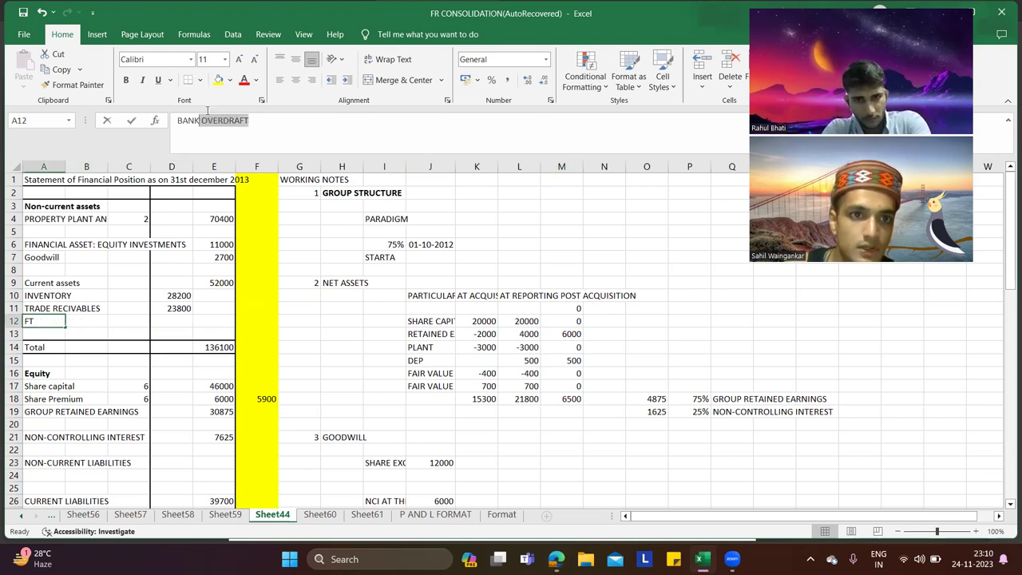
Step: Enter 2100 in D12 for the bank balance taken from the question PDF
{"action": "key", "text": "alt+Tab"}
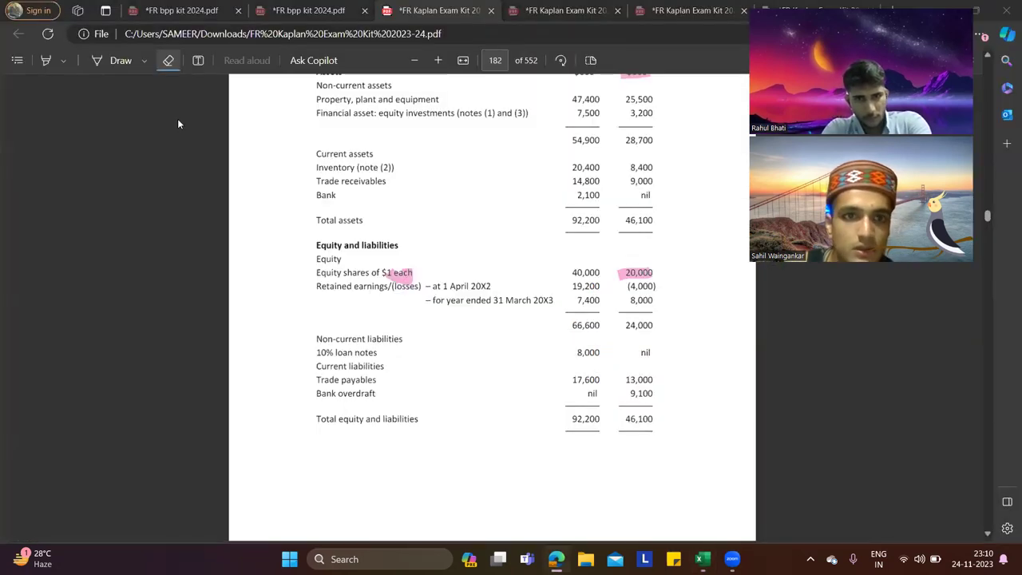
{"action": "key", "text": "alt+Tab"}
{"action": "left_click", "coordinate": [182, 321]}
{"action": "type", "text": "210"}
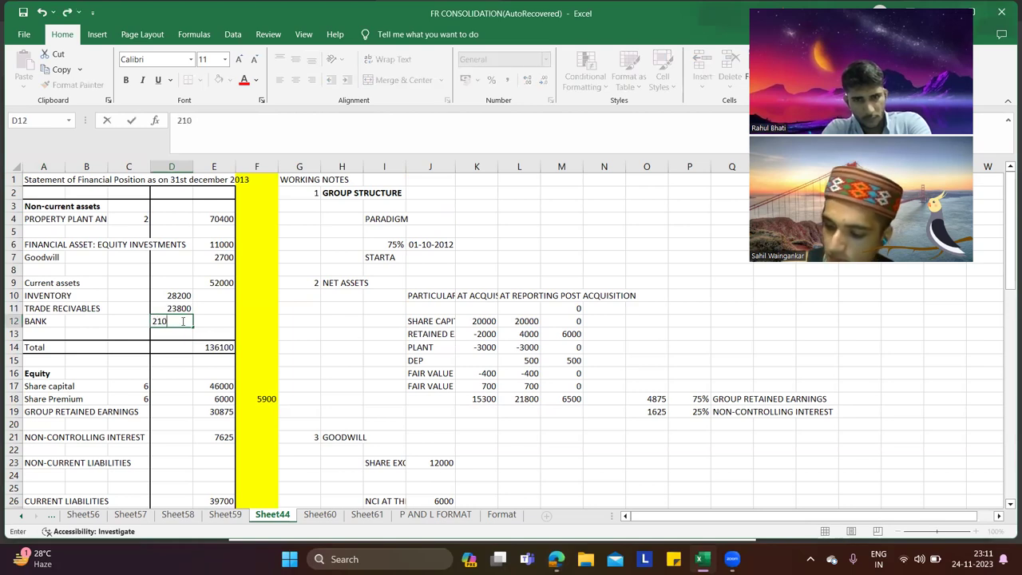
{"action": "key", "text": "Return"}
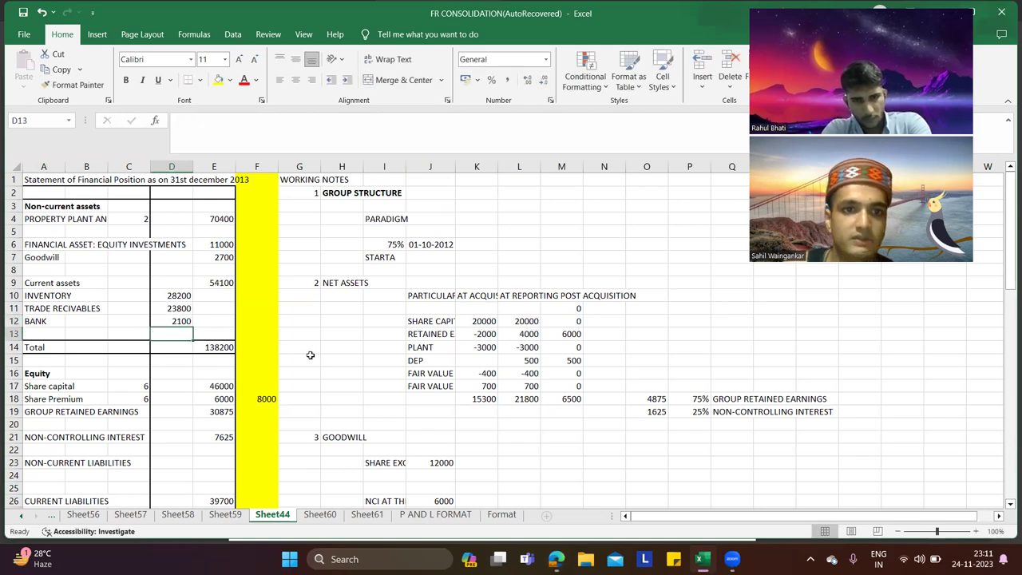
{"action": "scroll", "coordinate": [311, 356], "scroll_direction": "down", "scroll_amount": 2}
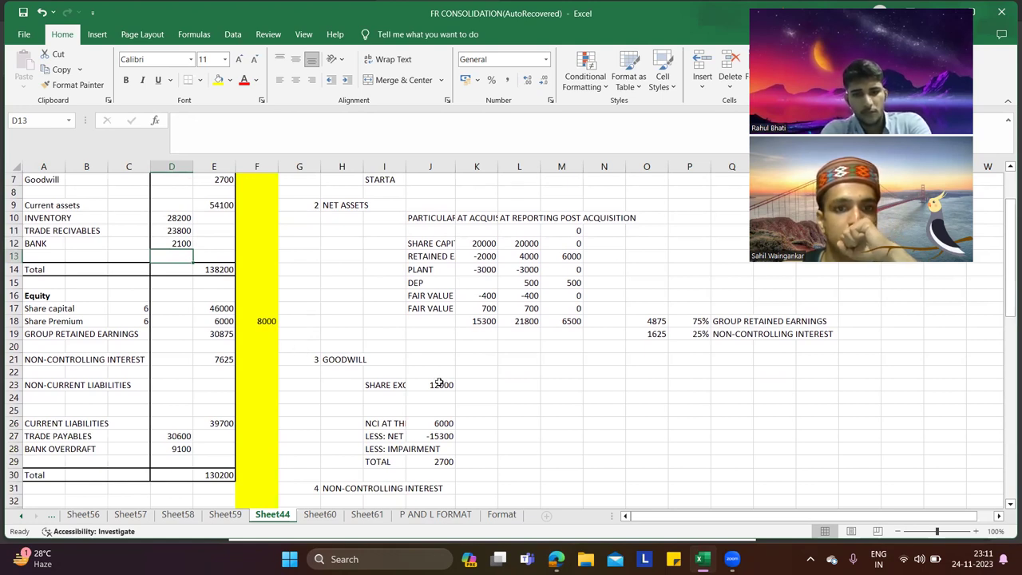
{"action": "left_click", "coordinate": [272, 308]}
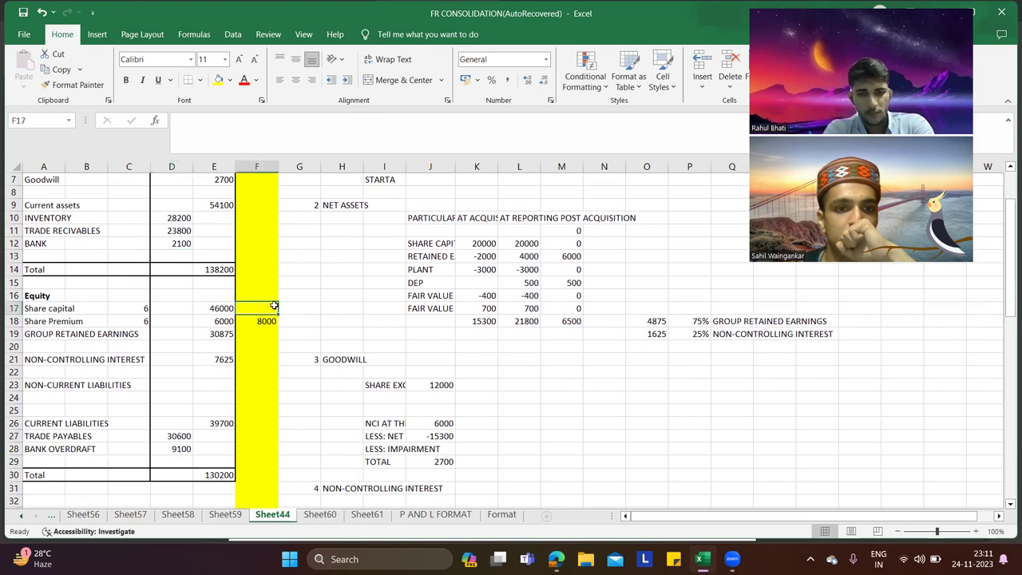
{"action": "left_click", "coordinate": [340, 333]}
{"action": "left_click", "coordinate": [437, 395]}
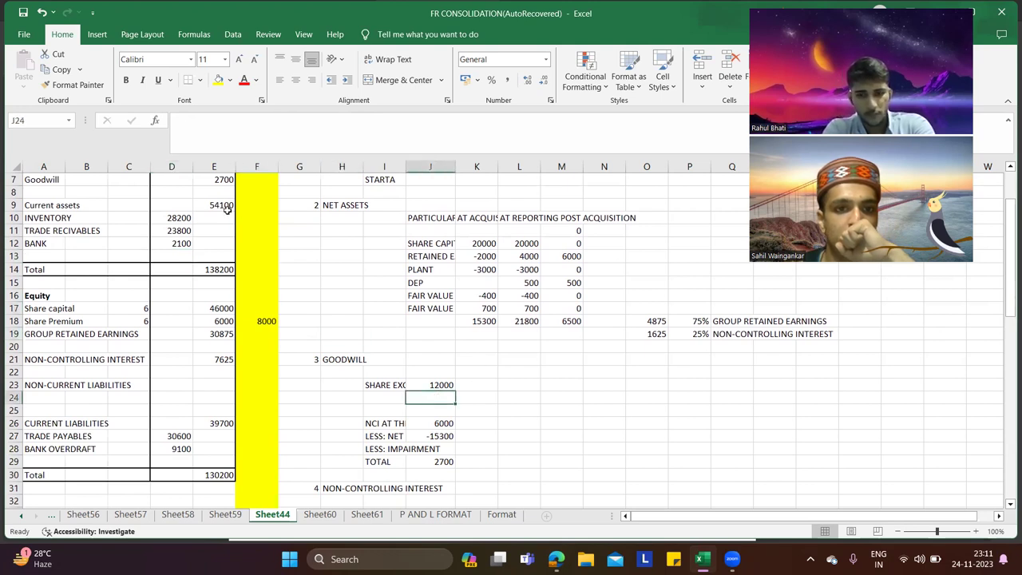
Step: Enter 1500 in F9 of the yellow column beside current assets, and move down to F17 beside share capital
{"action": "left_click", "coordinate": [257, 205]}
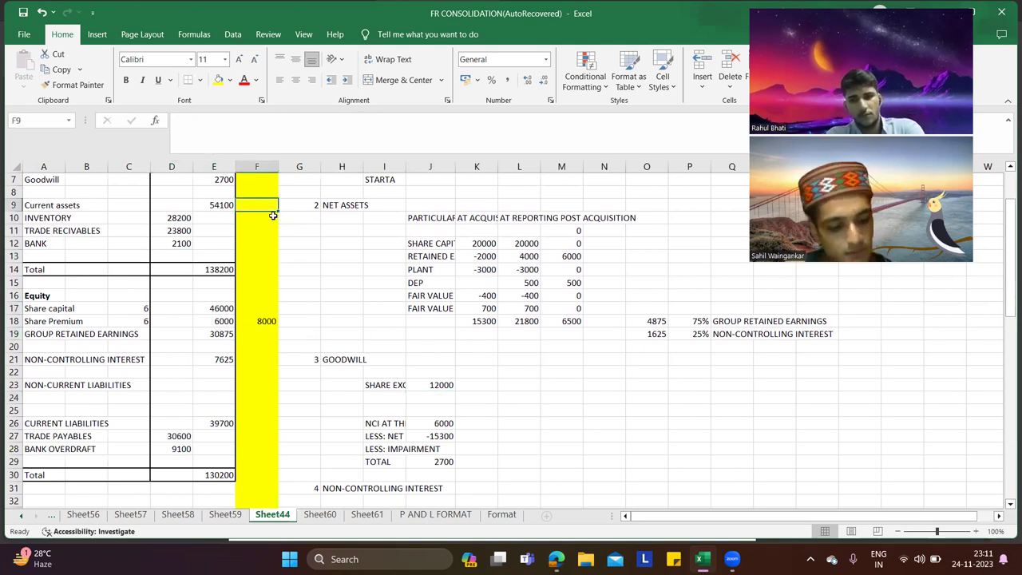
{"action": "type", "text": "1500"}
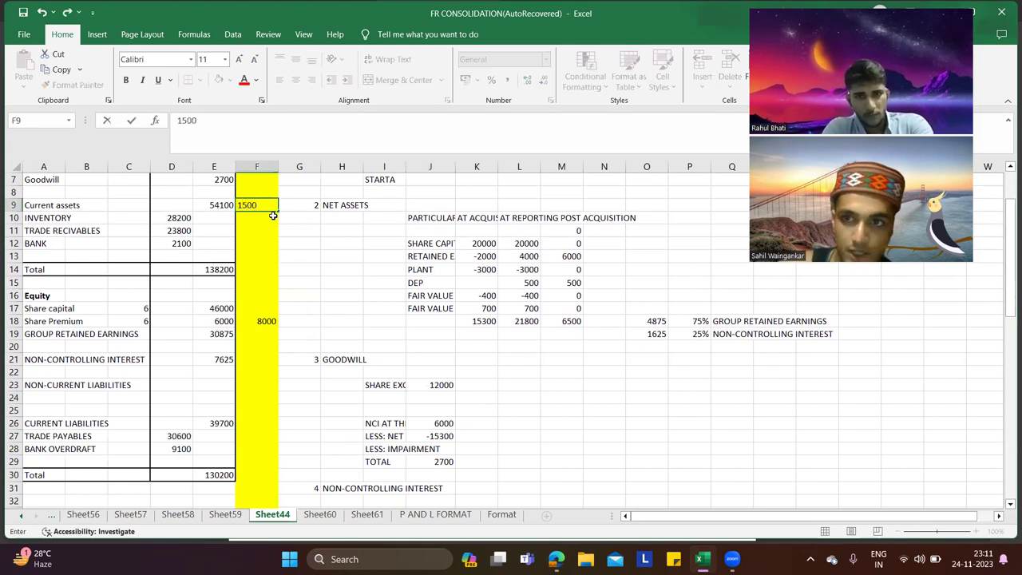
{"action": "key", "text": "Return"}
{"action": "key", "text": "Down"}
{"action": "key", "text": "Down"}
{"action": "key", "text": "Down"}
{"action": "key", "text": "Down"}
{"action": "key", "text": "Down"}
{"action": "key", "text": "Down"}
{"action": "key", "text": "Down"}
{"action": "key", "text": "Down"}
{"action": "key", "text": "Down"}
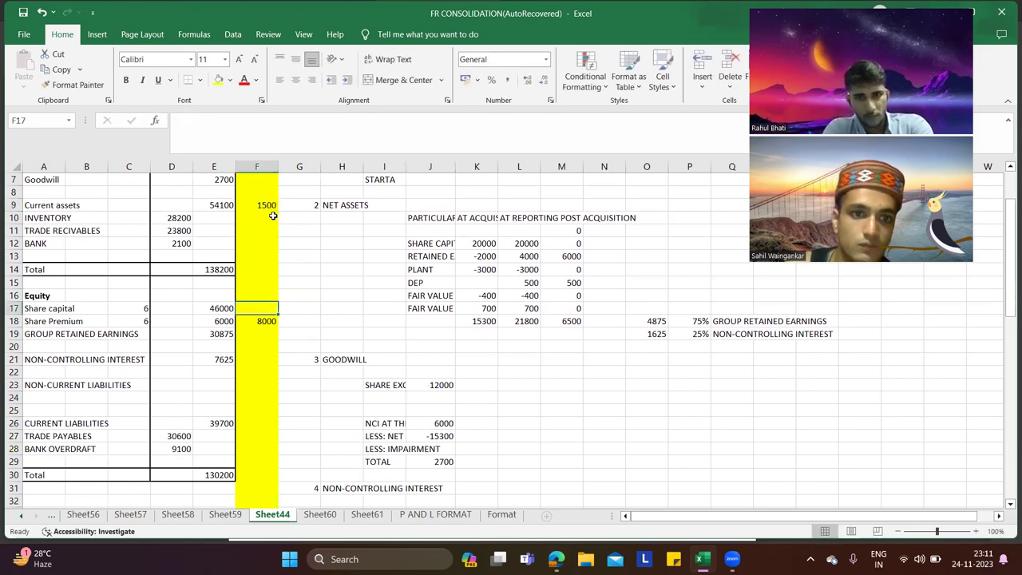
Step: Enter 1500 in F19 beside group retained earnings and check the additional information in the question PDF
{"action": "type", "text": "1500"}
{"action": "key", "text": "Return"}
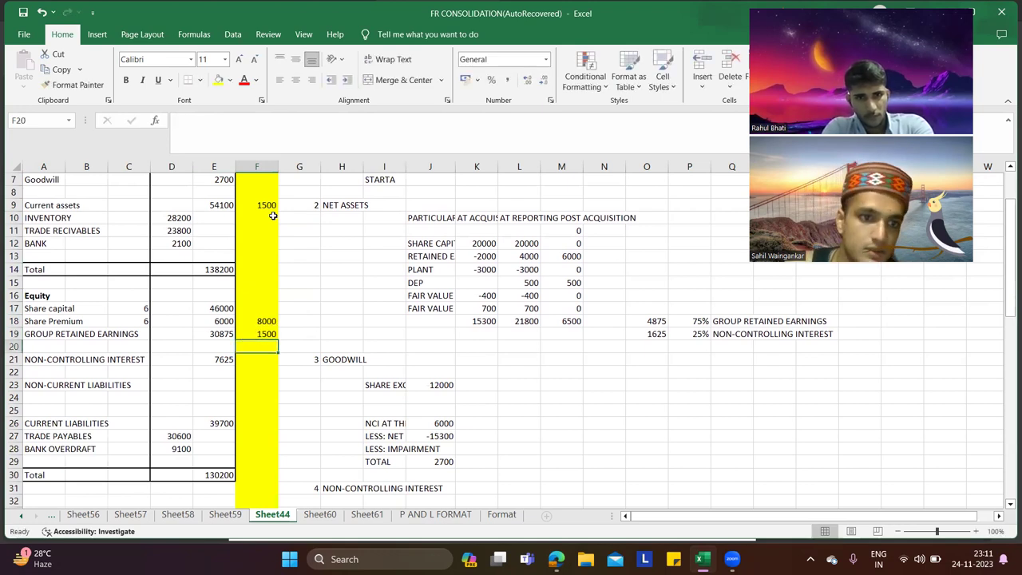
{"action": "scroll", "coordinate": [314, 364], "scroll_direction": "down", "scroll_amount": 7}
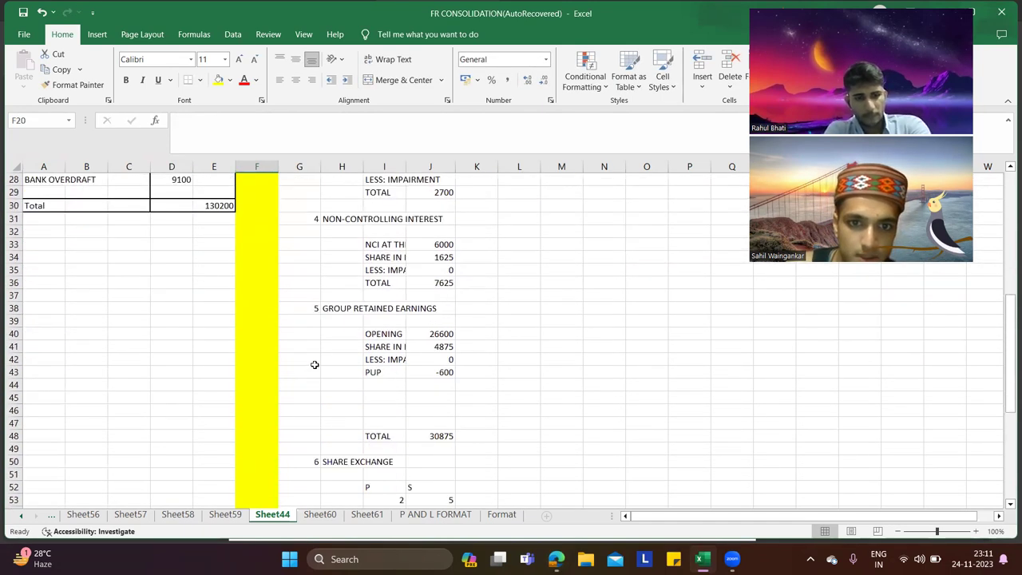
{"action": "key", "text": "alt+Tab"}
{"action": "scroll", "coordinate": [598, 295], "scroll_direction": "down", "scroll_amount": 10}
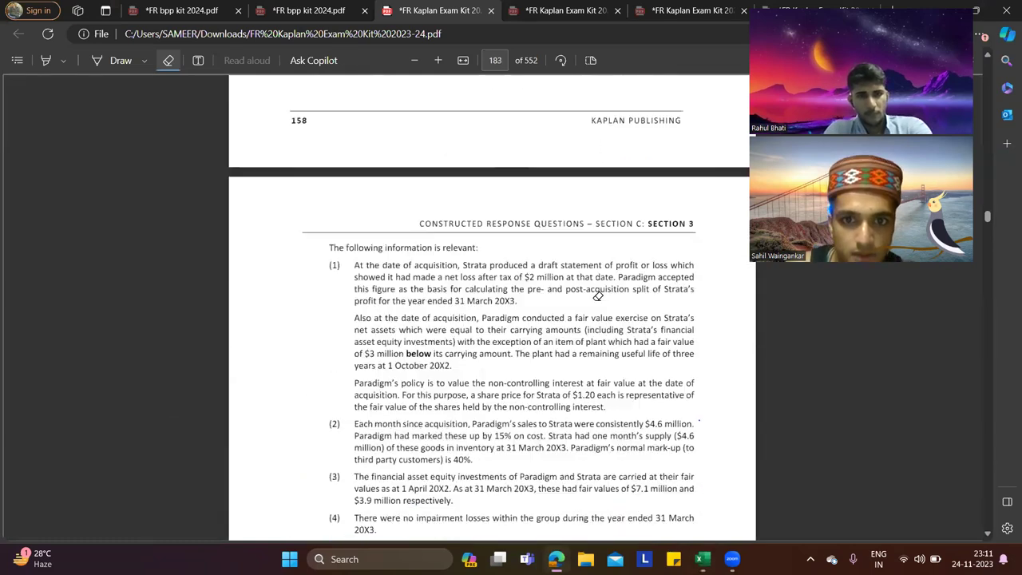
Step: Label A24 10% LOAN NOTES under non-current liabilities, using the item name from the question PDF
{"action": "key", "text": "alt+Tab"}
{"action": "scroll", "coordinate": [222, 292], "scroll_direction": "up", "scroll_amount": 4}
{"action": "left_click", "coordinate": [47, 273]}
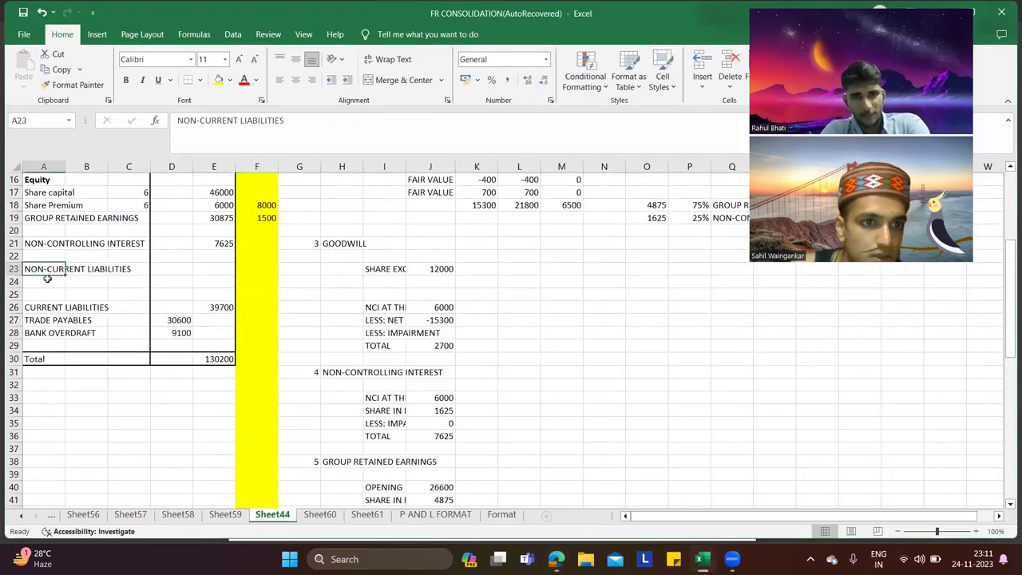
{"action": "key", "text": "alt+Tab"}
{"action": "scroll", "coordinate": [540, 308], "scroll_direction": "up", "scroll_amount": 6}
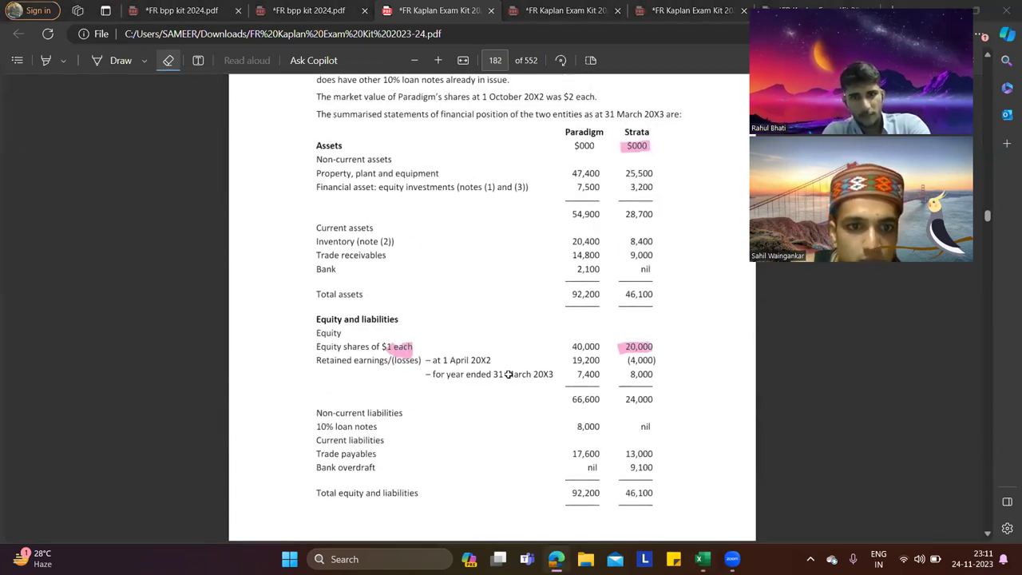
{"action": "key", "text": "alt+Tab"}
{"action": "type", "text": "10%"}
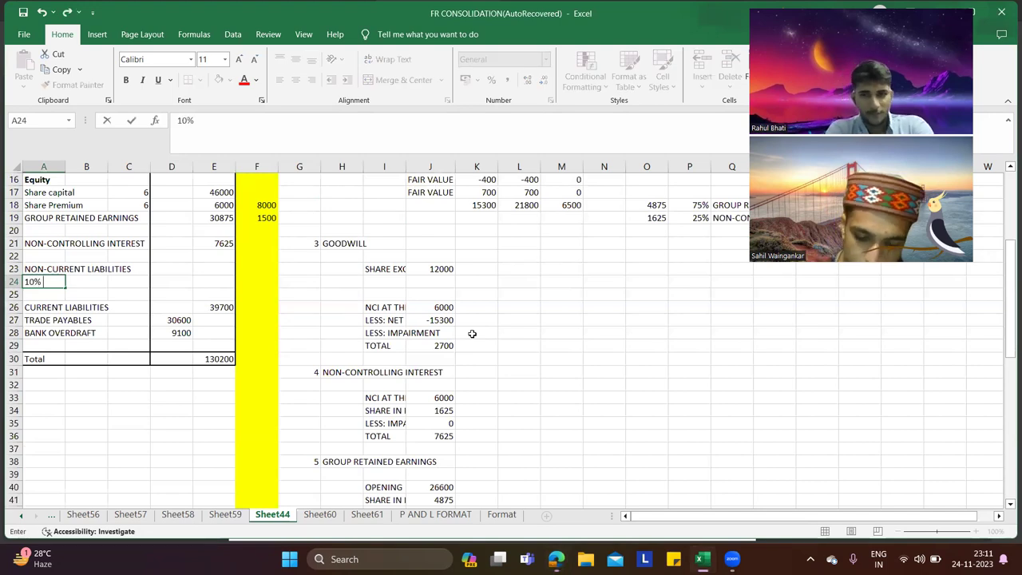
{"action": "type", "text": " LOAN NOTES"}
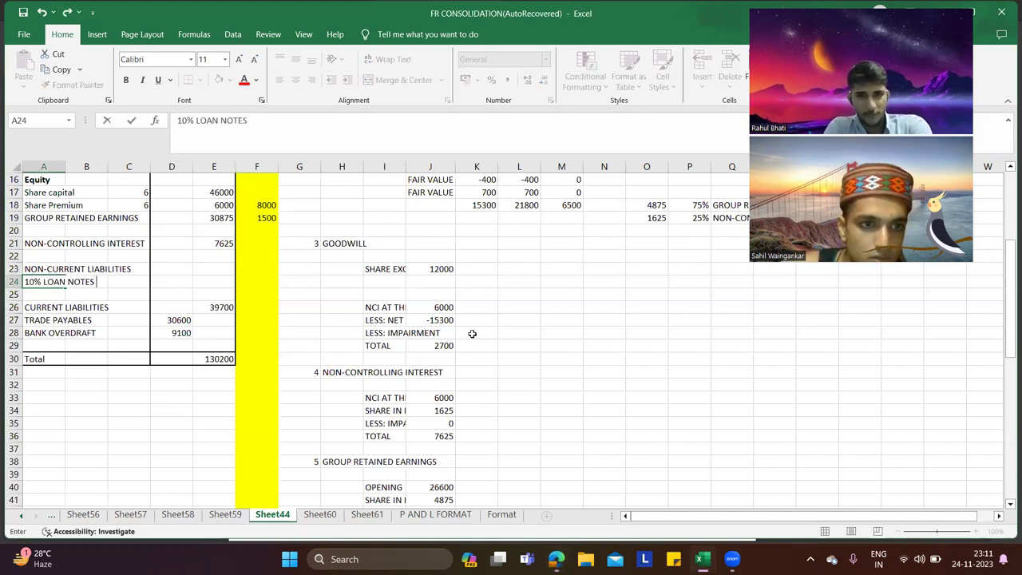
Step: Enter 8000 in D24 for the 10% loan notes and link the non-current liabilities figure in E23 to it
{"action": "key", "text": "Tab"}
{"action": "key", "text": "Tab"}
{"action": "key", "text": "Tab"}
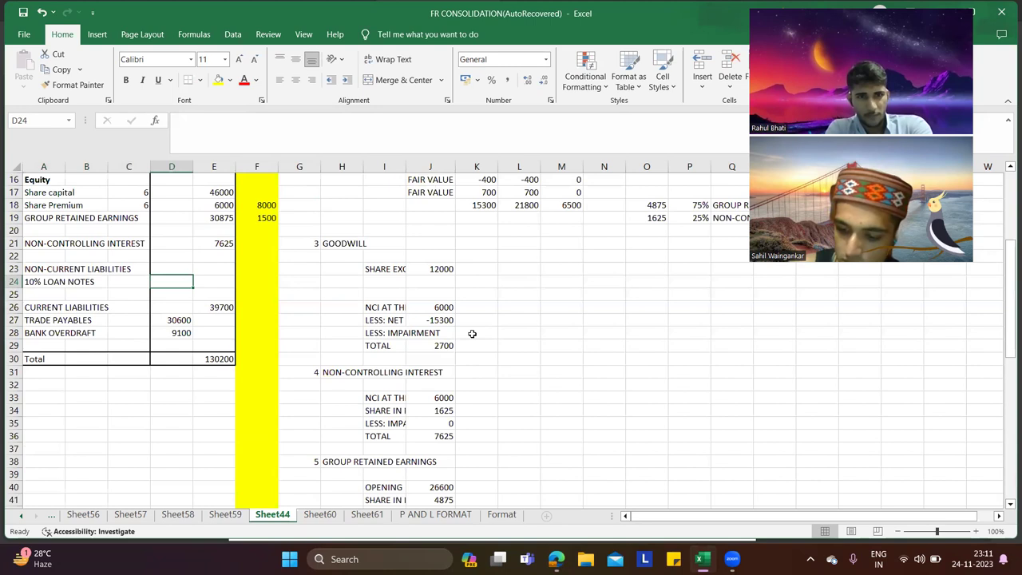
{"action": "type", "text": "8000"}
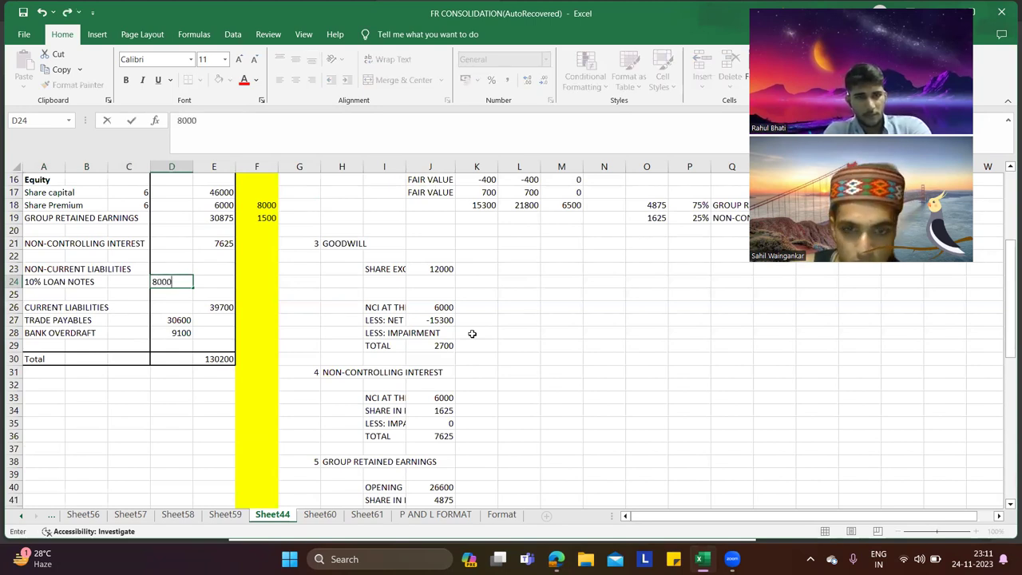
{"action": "key", "text": "Tab"}
{"action": "key", "text": "Up"}
{"action": "type", "text": "="}
{"action": "key", "text": "Down"}
{"action": "key", "text": "Left"}
{"action": "key", "text": "Return"}
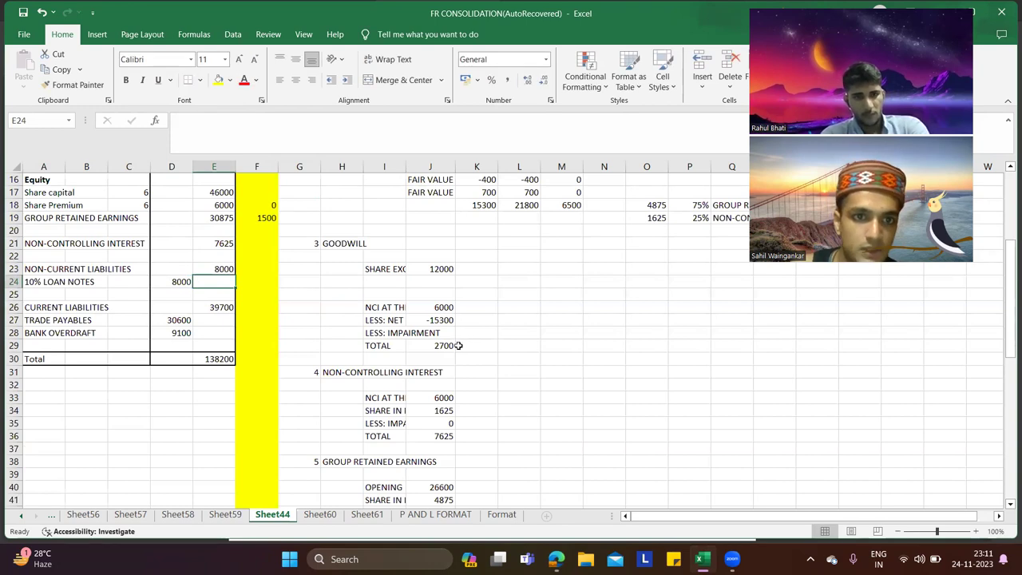
Step: Clear the 1500 entries in the yellow column from F19 beside group retained earnings and F9 beside current assets
{"action": "scroll", "coordinate": [458, 345], "scroll_direction": "up", "scroll_amount": 4}
{"action": "left_click", "coordinate": [267, 369]}
{"action": "key", "text": "BackSpace"}
{"action": "key", "text": "Up"}
{"action": "key", "text": "Up"}
{"action": "key", "text": "Up"}
{"action": "key", "text": "Up"}
{"action": "key", "text": "Up"}
{"action": "key", "text": "Up"}
{"action": "key", "text": "Up"}
{"action": "key", "text": "Up"}
{"action": "key", "text": "Up"}
{"action": "key", "text": "Up"}
{"action": "key", "text": "F2"}
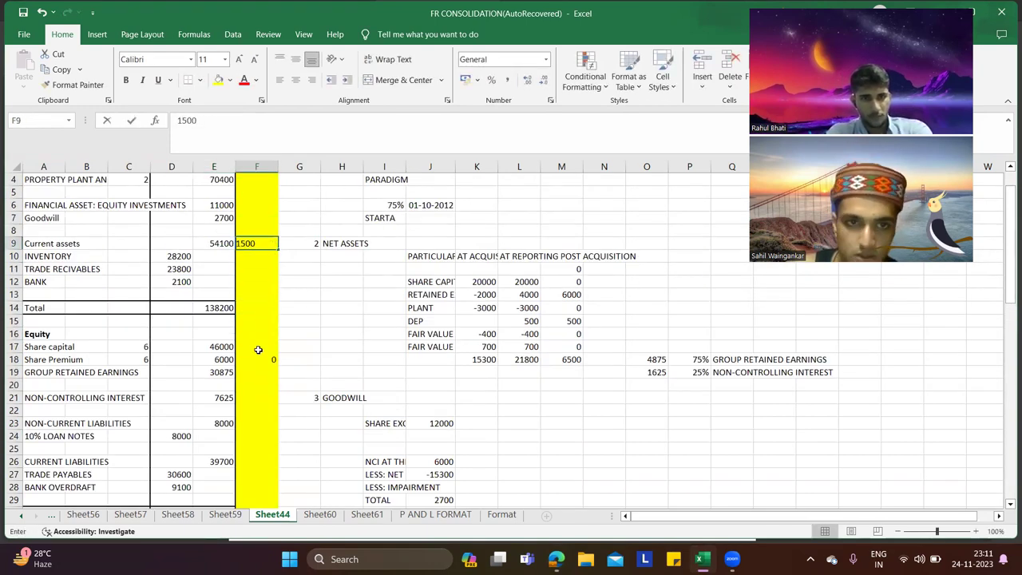
Step: Review the additional information, summarised statements and acquisition details of question 425 in the exam kit PDF
{"action": "key", "text": "alt+Tab"}
{"action": "scroll", "coordinate": [393, 361], "scroll_direction": "down", "scroll_amount": 7}
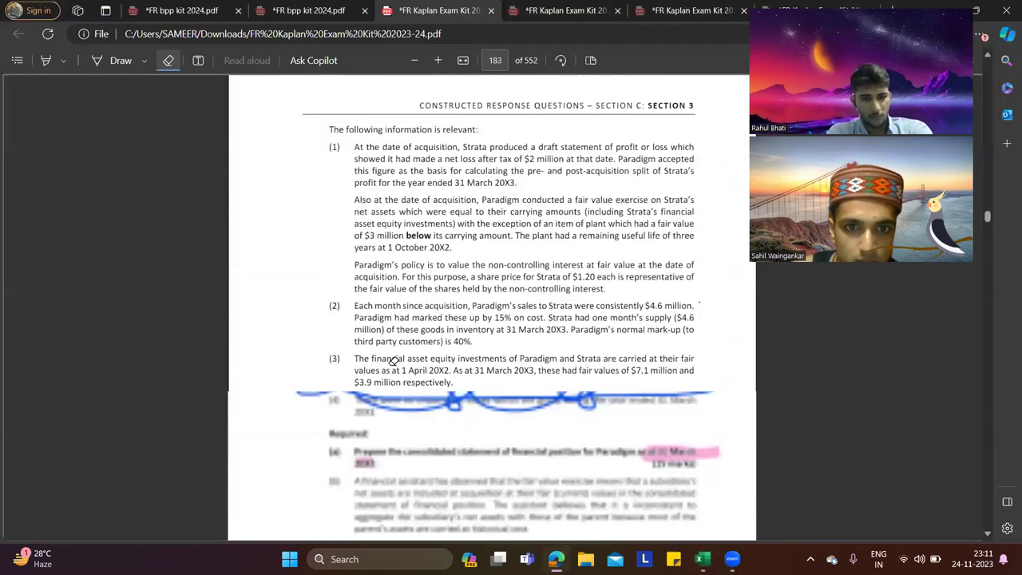
{"action": "scroll", "coordinate": [393, 361], "scroll_direction": "up", "scroll_amount": 3}
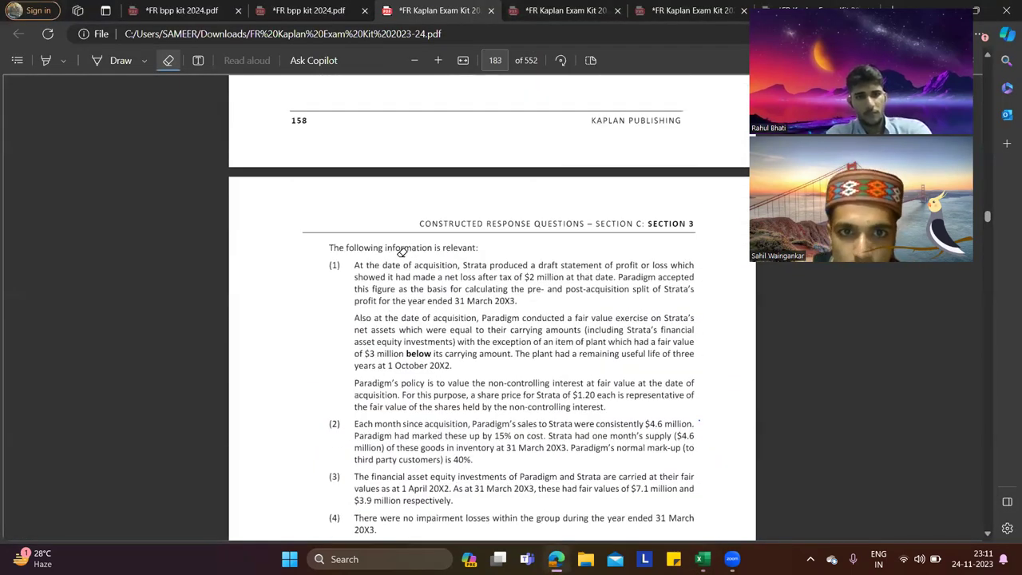
{"action": "scroll", "coordinate": [437, 314], "scroll_direction": "down", "scroll_amount": 1}
{"action": "scroll", "coordinate": [436, 314], "scroll_direction": "up", "scroll_amount": 5}
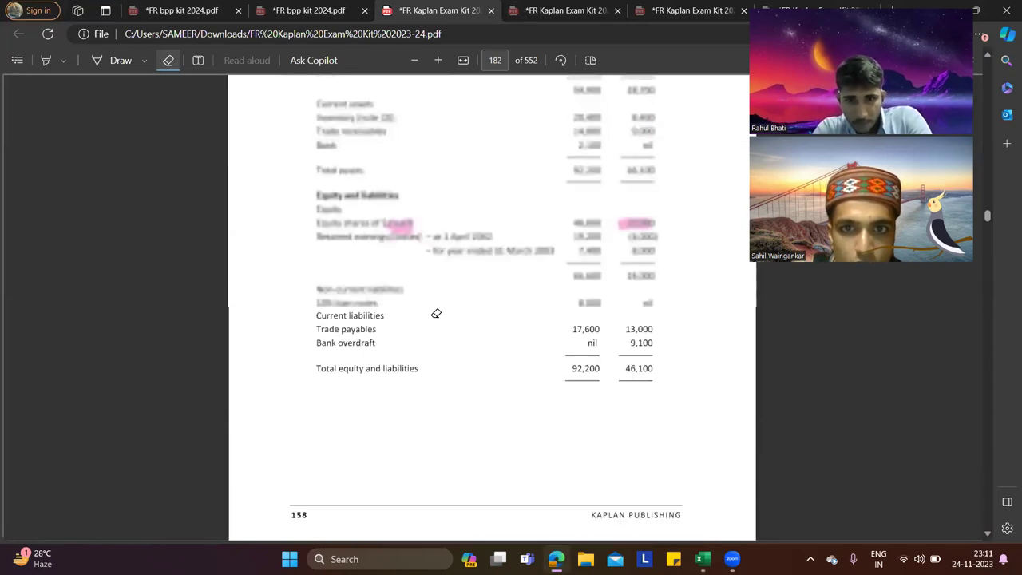
{"action": "scroll", "coordinate": [436, 314], "scroll_direction": "up", "scroll_amount": 5}
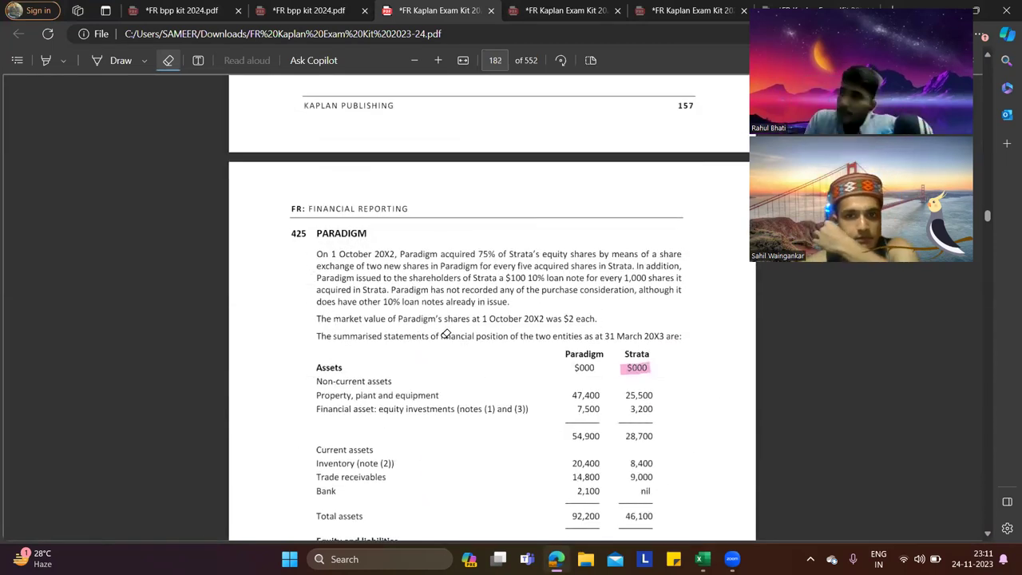
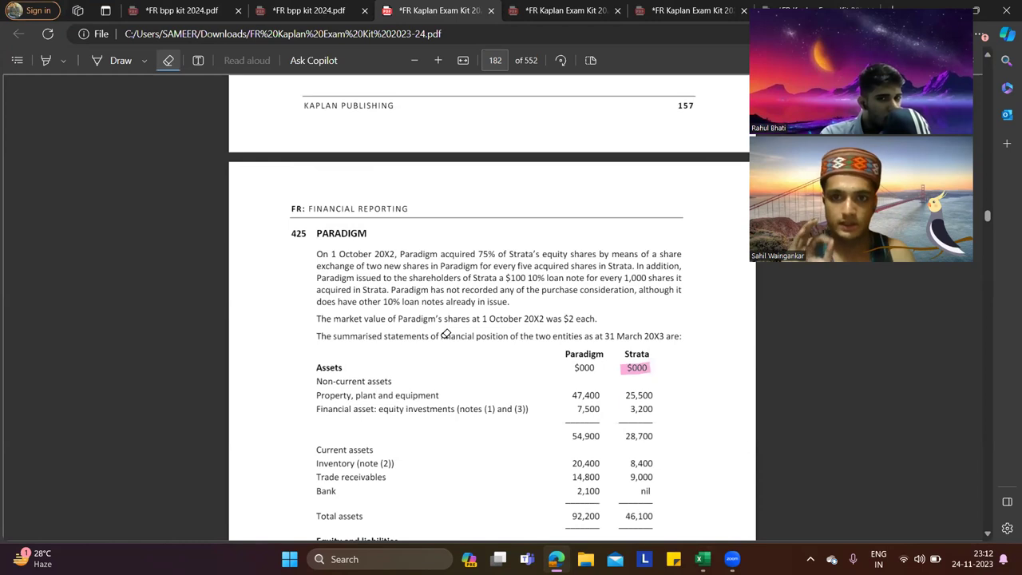
Step: Switch back to Excel and enter the column heading $ (IN '000) in D2 of the statement of financial position
{"action": "key", "text": "alt+Tab"}
{"action": "scroll", "coordinate": [591, 369], "scroll_direction": "down", "scroll_amount": 3}
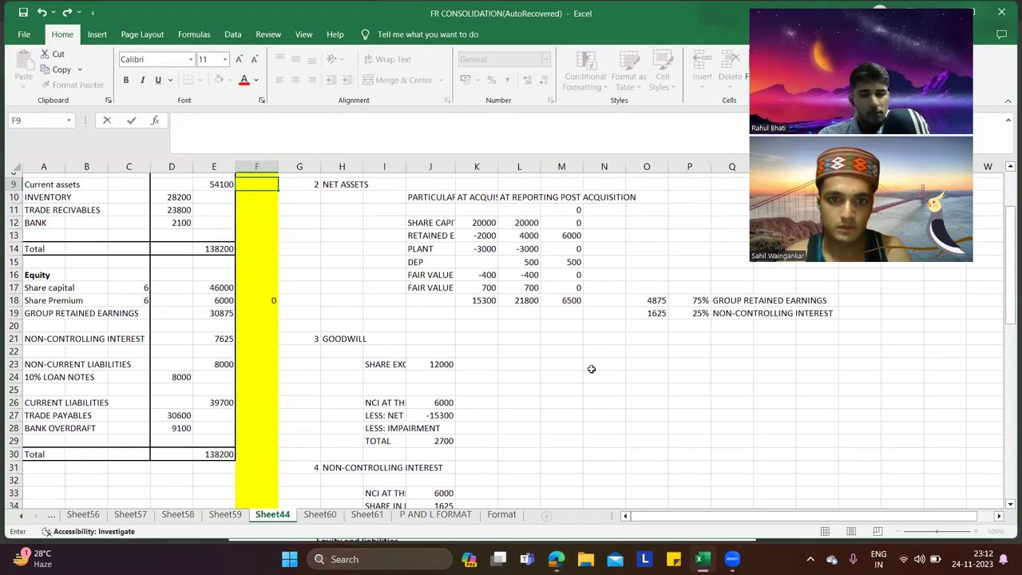
{"action": "scroll", "coordinate": [591, 369], "scroll_direction": "up", "scroll_amount": 5}
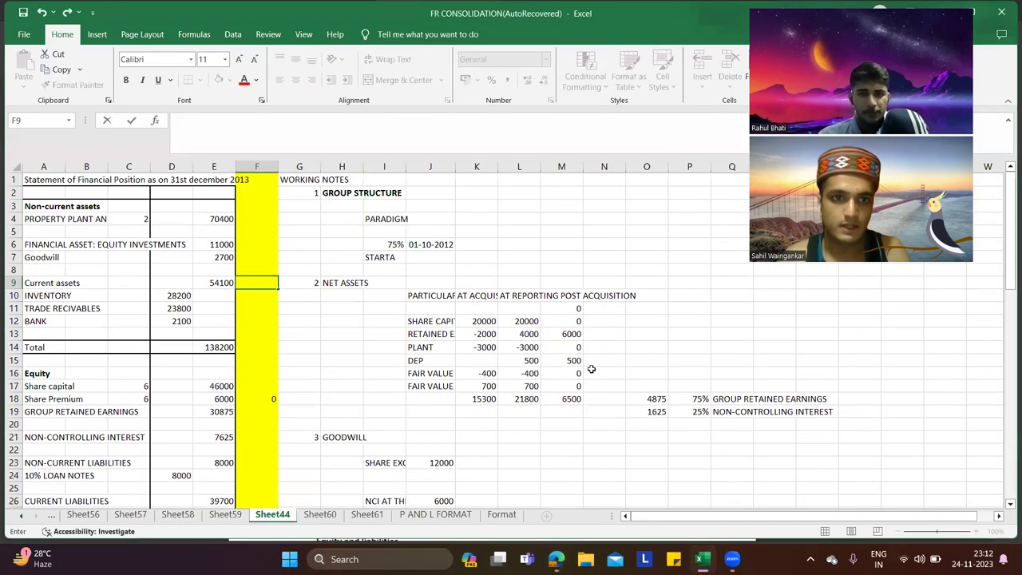
{"action": "left_click", "coordinate": [182, 194]}
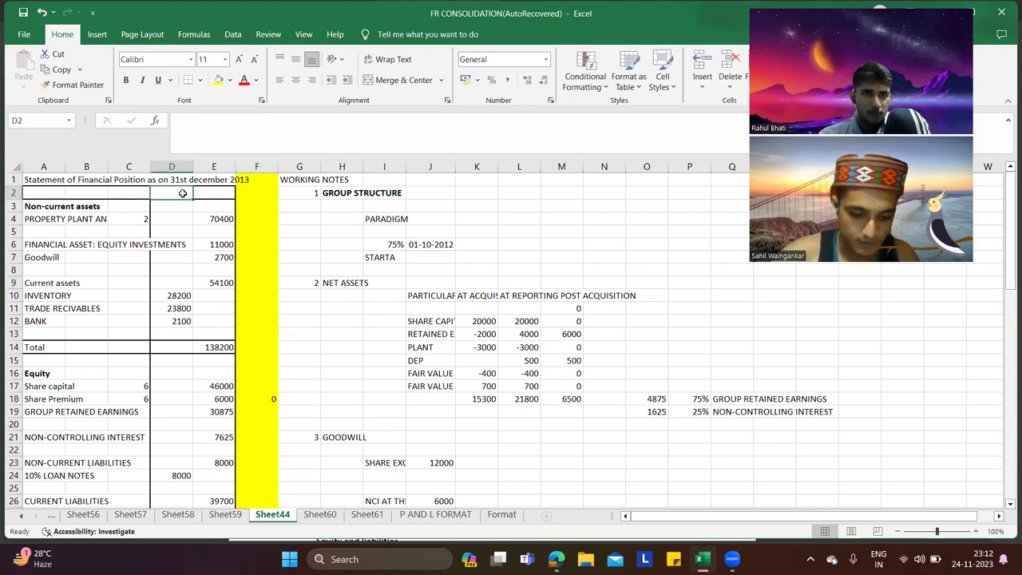
{"action": "type", "text": "4"}
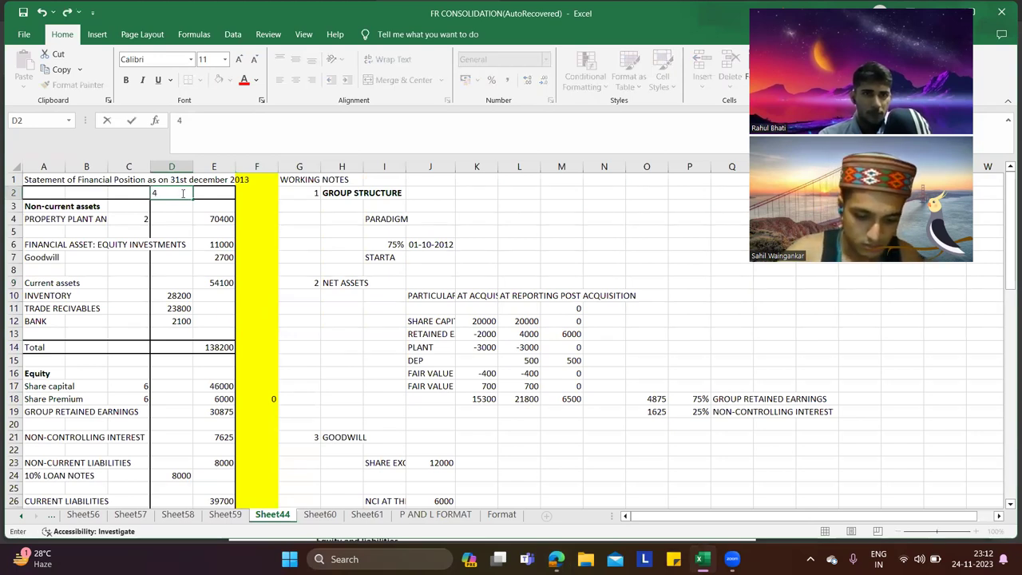
{"action": "type", "text": " ( '"}
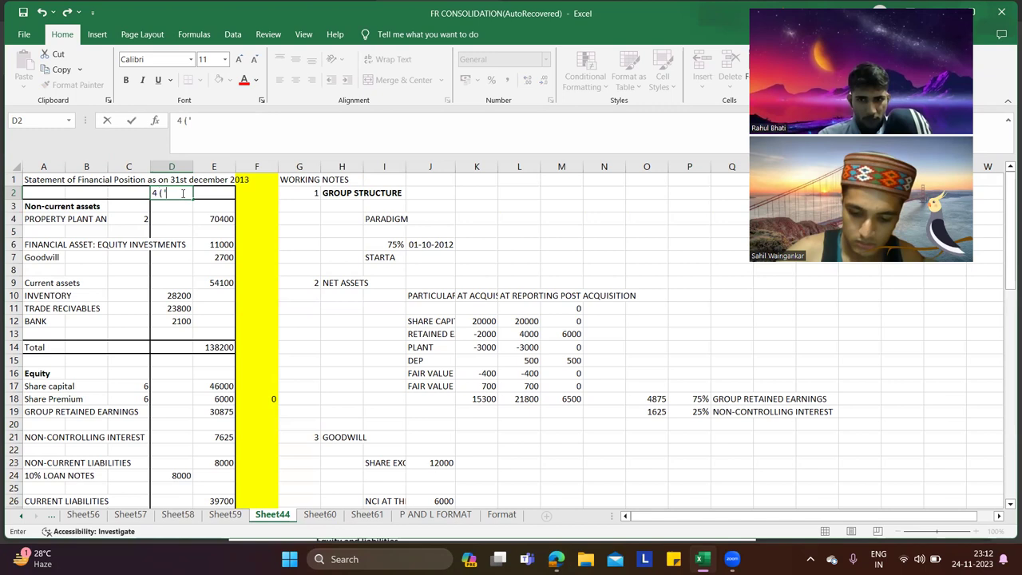
{"action": "type", "text": "000"}
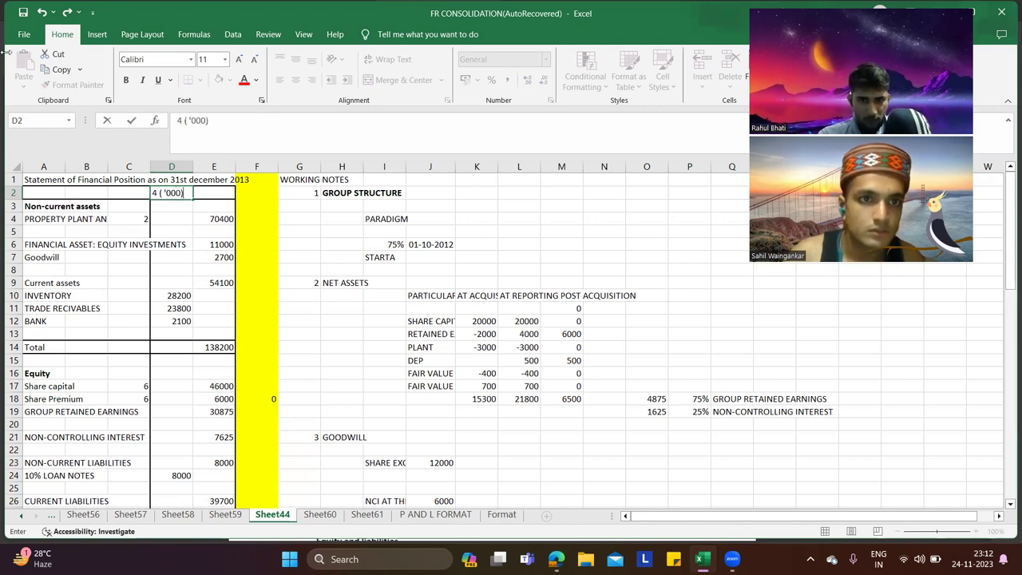
{"action": "left_click", "coordinate": [189, 119]}
{"action": "type", "text": "IN"}
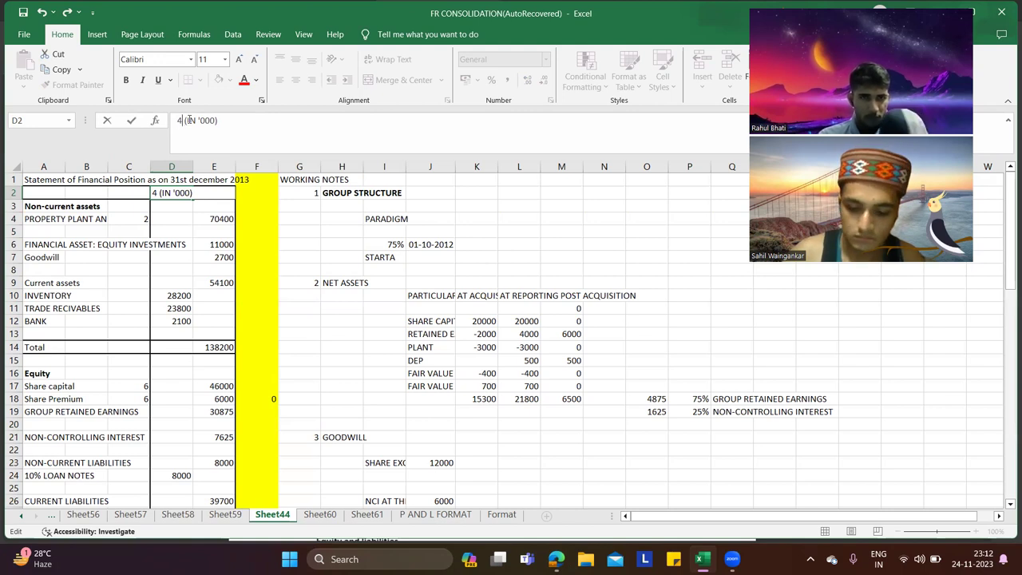
{"action": "key", "text": "Home"}
{"action": "type", "text": "$"}
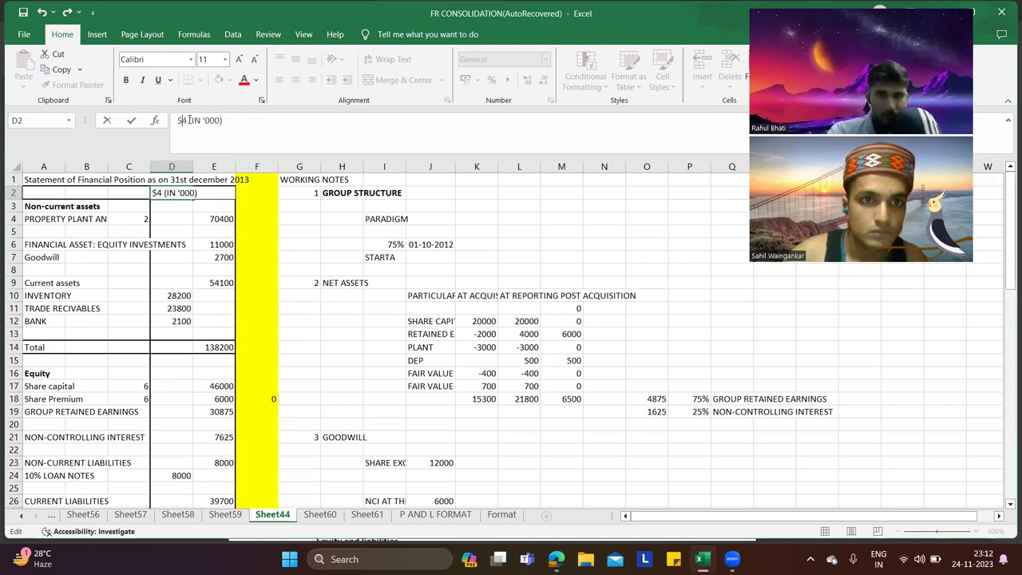
{"action": "left_click", "coordinate": [285, 280]}
{"action": "left_click", "coordinate": [172, 196]}
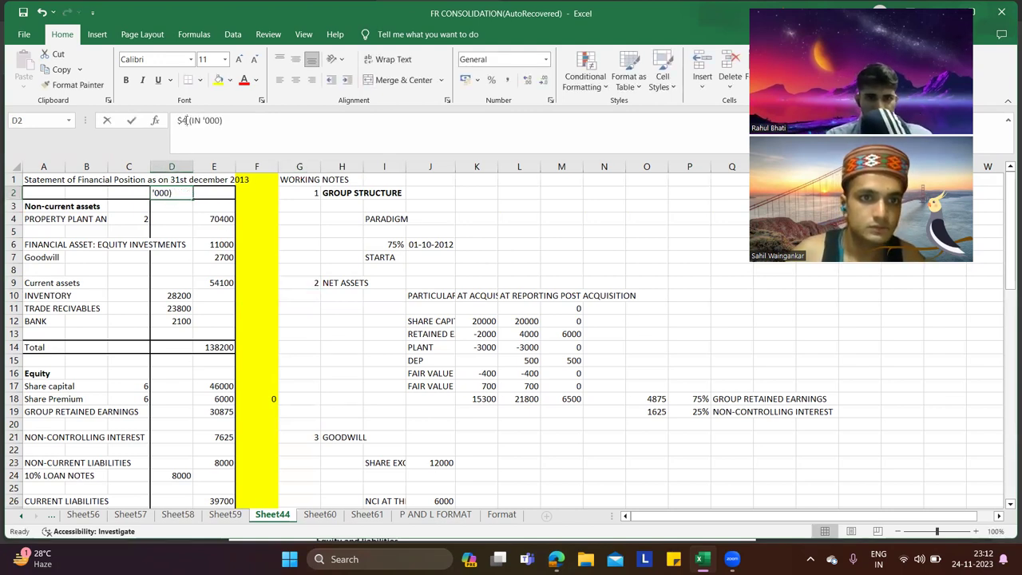
{"action": "left_click", "coordinate": [183, 119]}
{"action": "key", "text": "Delete"}
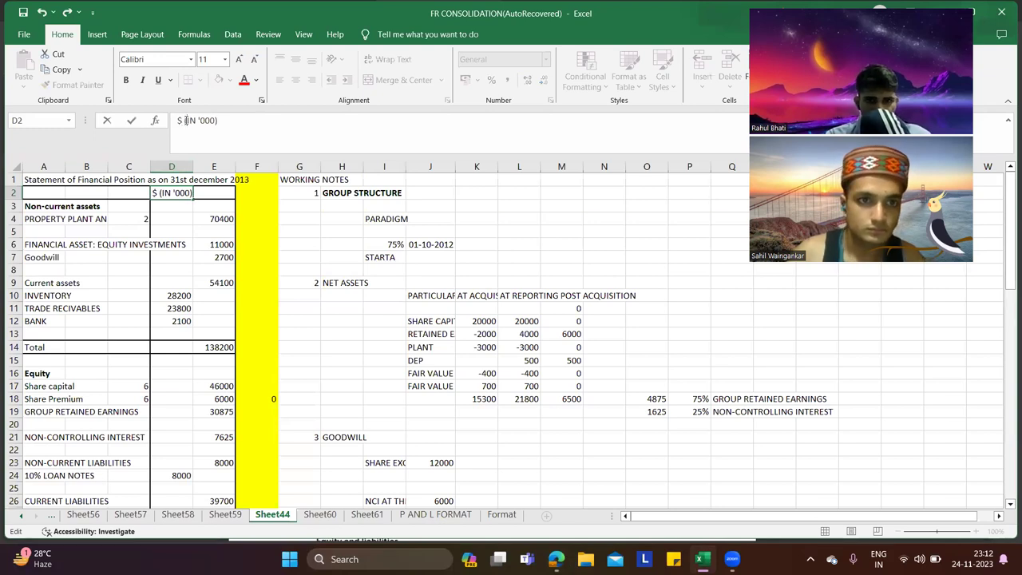
Step: Repeat the currency heading in E2 with a formula referring to D2
{"action": "left_click", "coordinate": [224, 194]}
{"action": "type", "text": "="}
{"action": "key", "text": "Left"}
{"action": "key", "text": "Return"}
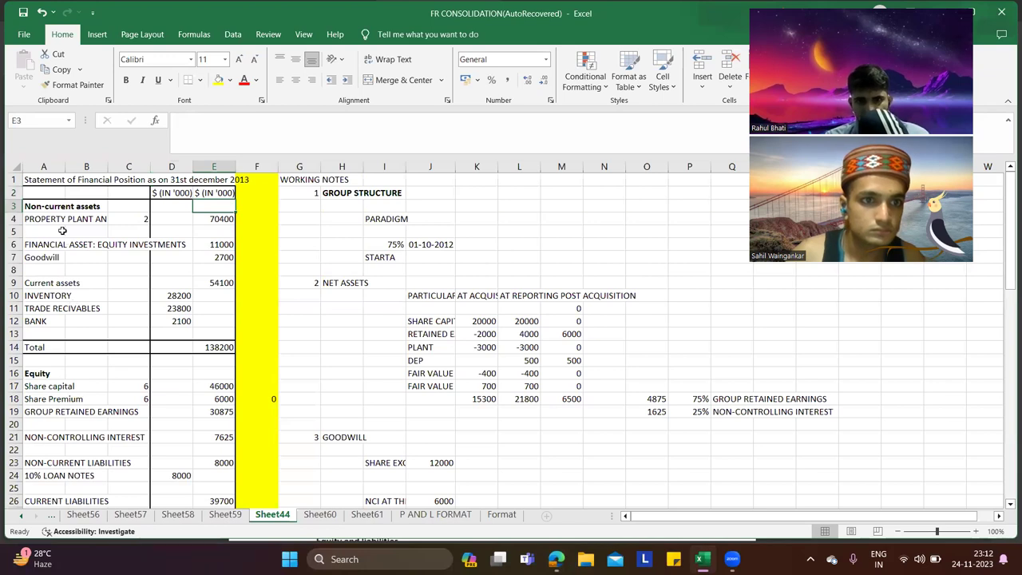
Step: Enter the headings PARTICULARS in A2 and WN in C2 of the statement
{"action": "left_click", "coordinate": [50, 197]}
{"action": "type", "text": "PART"}
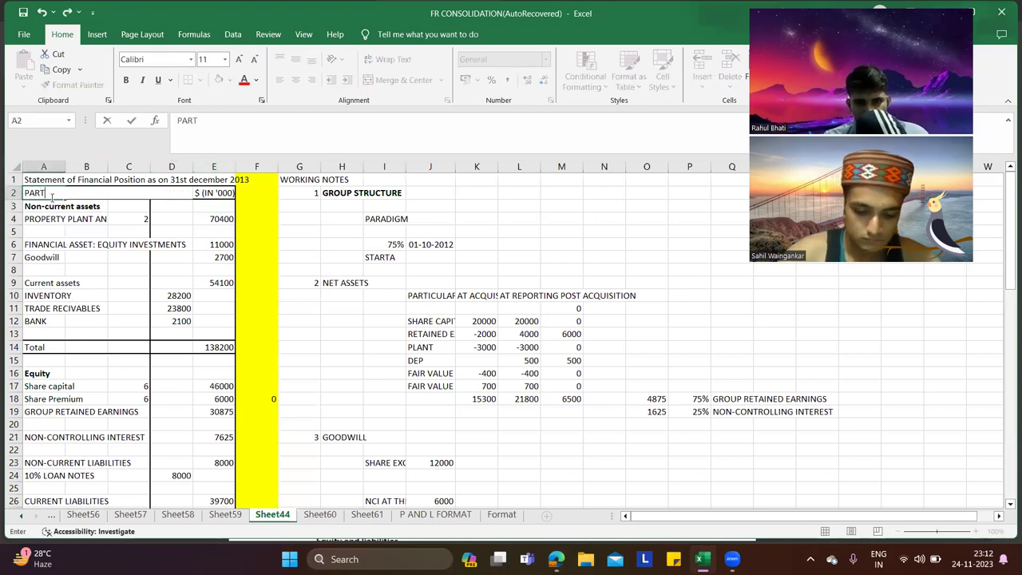
{"action": "type", "text": "ICULARS"}
{"action": "key", "text": "Tab"}
{"action": "key", "text": "Tab"}
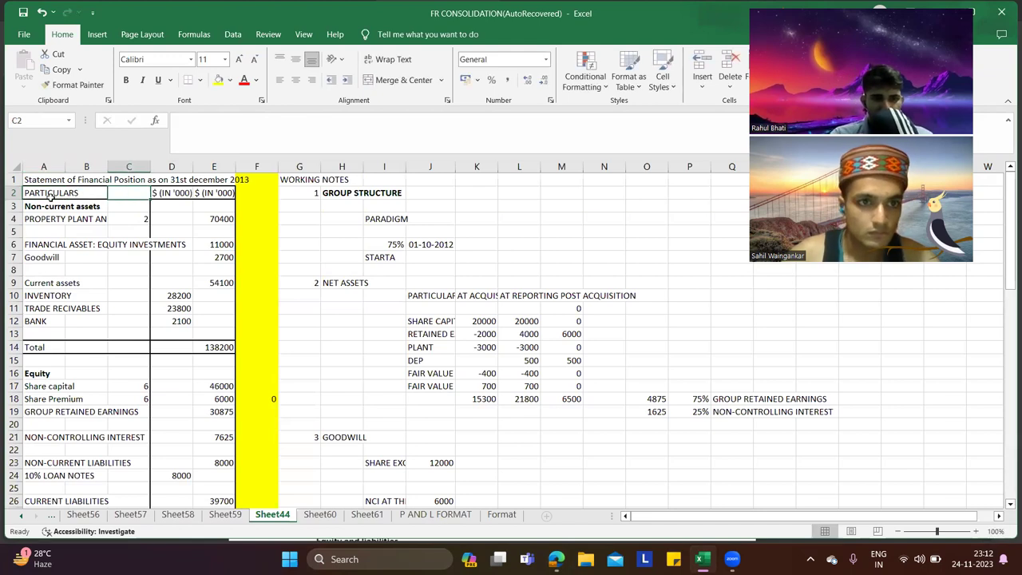
{"action": "type", "text": "WN"}
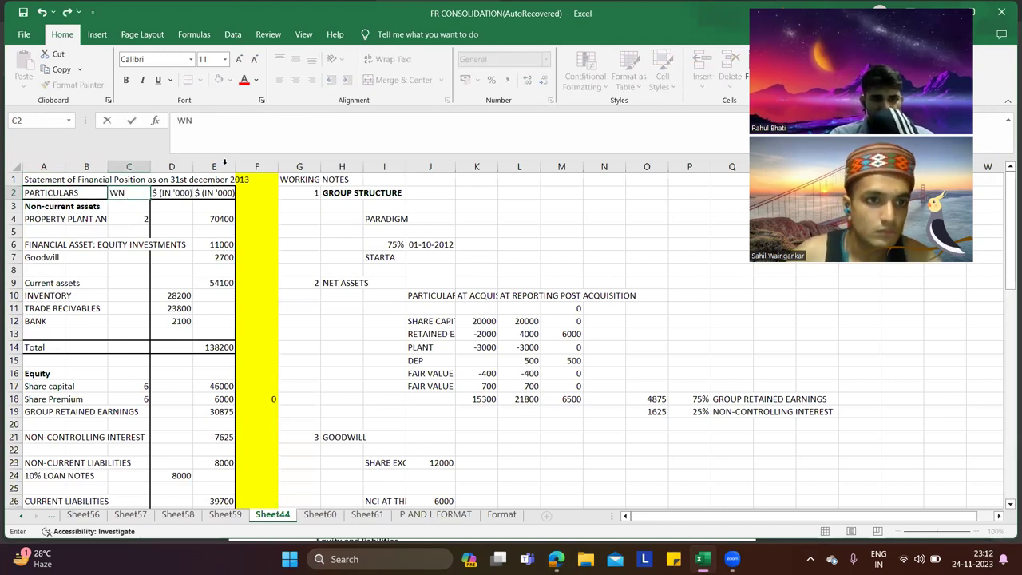
Step: Delete the empty column B and widen column A to make room for the item names
{"action": "left_click", "coordinate": [85, 179]}
{"action": "key", "text": "ctrl+space"}
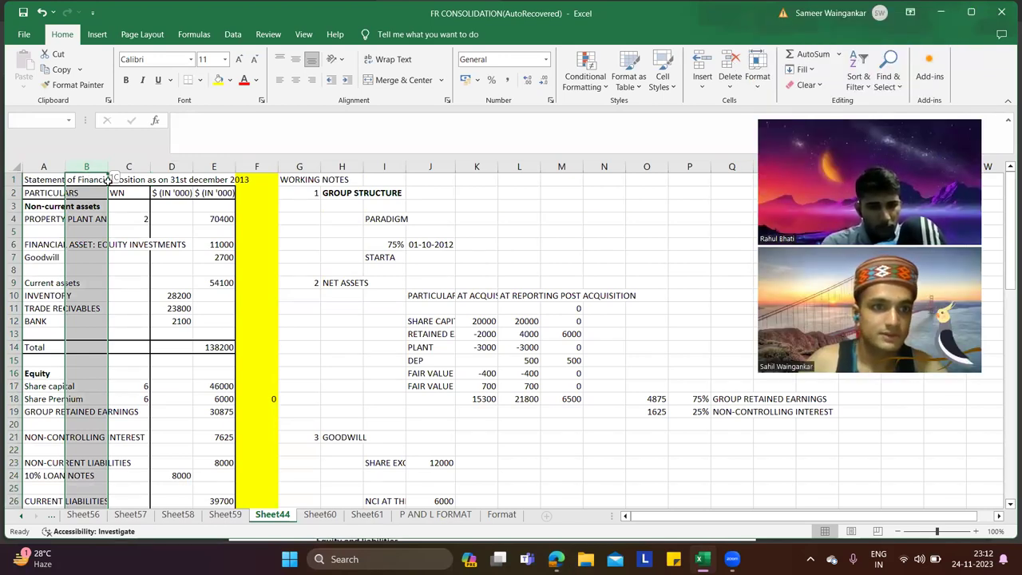
{"action": "key", "text": "ctrl+minus"}
{"action": "left_click_drag", "start_coordinate": [108, 175], "coordinate": [159, 179]}
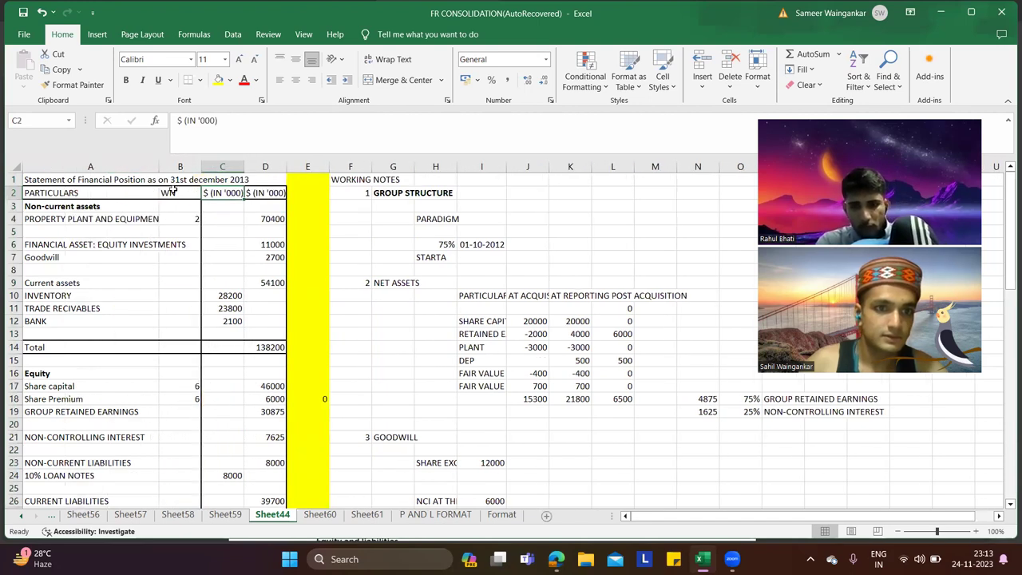
Step: Enter working note number 2 for the equity investments and 3 for goodwill in the WN column of the statement
{"action": "scroll", "coordinate": [274, 287], "scroll_direction": "down", "scroll_amount": 1}
{"action": "scroll", "coordinate": [275, 286], "scroll_direction": "up", "scroll_amount": 1}
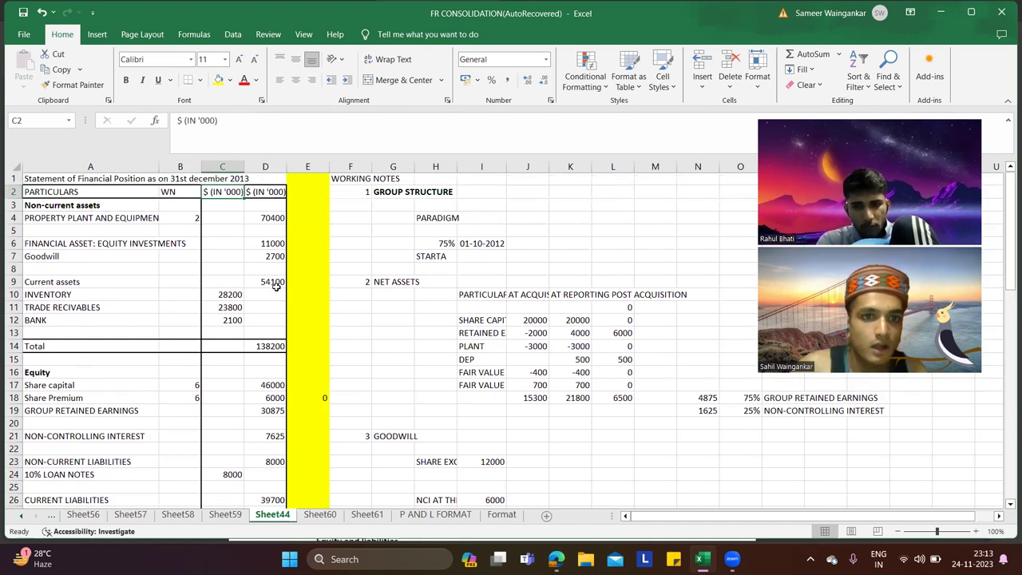
{"action": "left_click", "coordinate": [262, 246]}
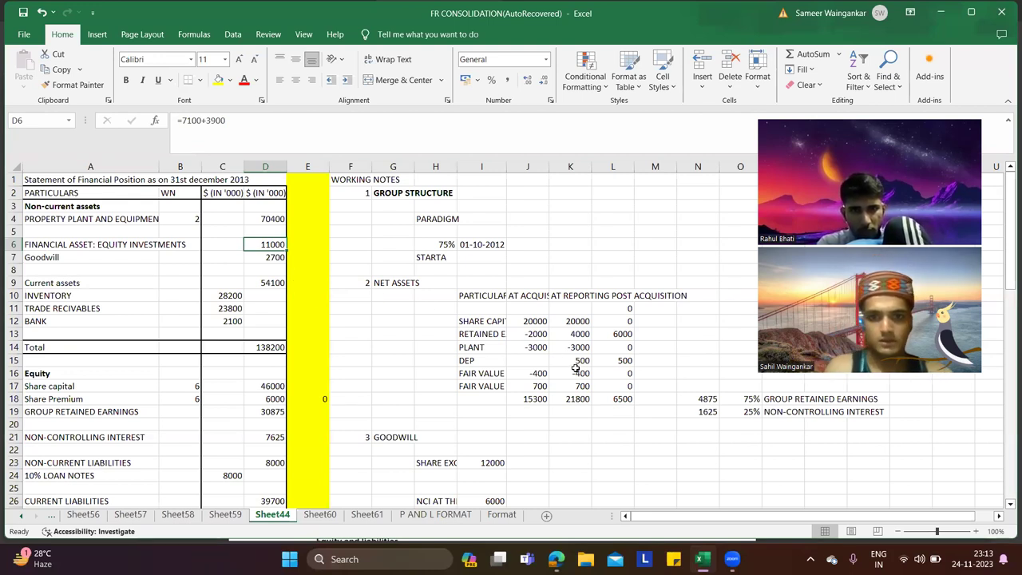
{"action": "left_click", "coordinate": [170, 244]}
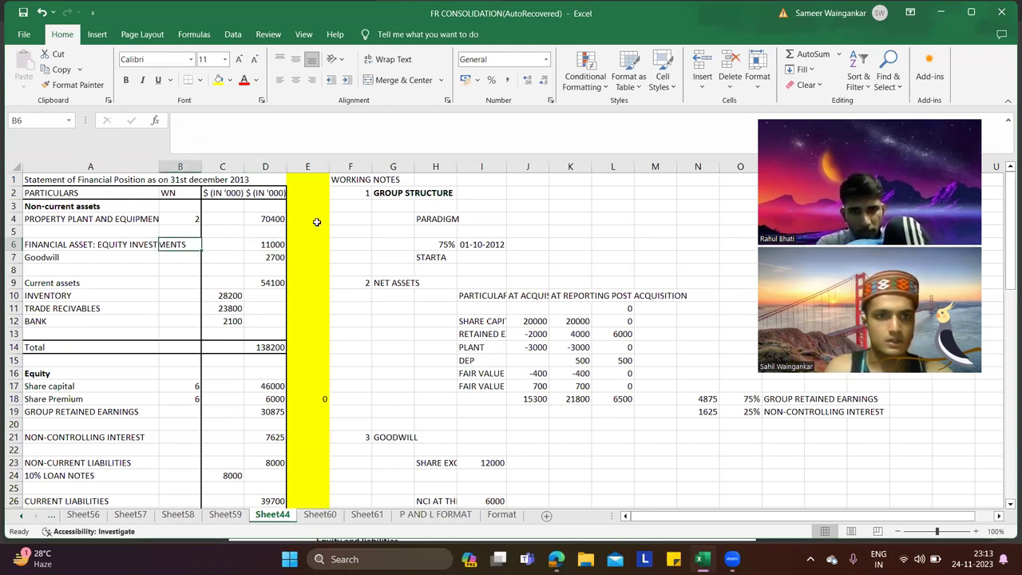
{"action": "type", "text": "2"}
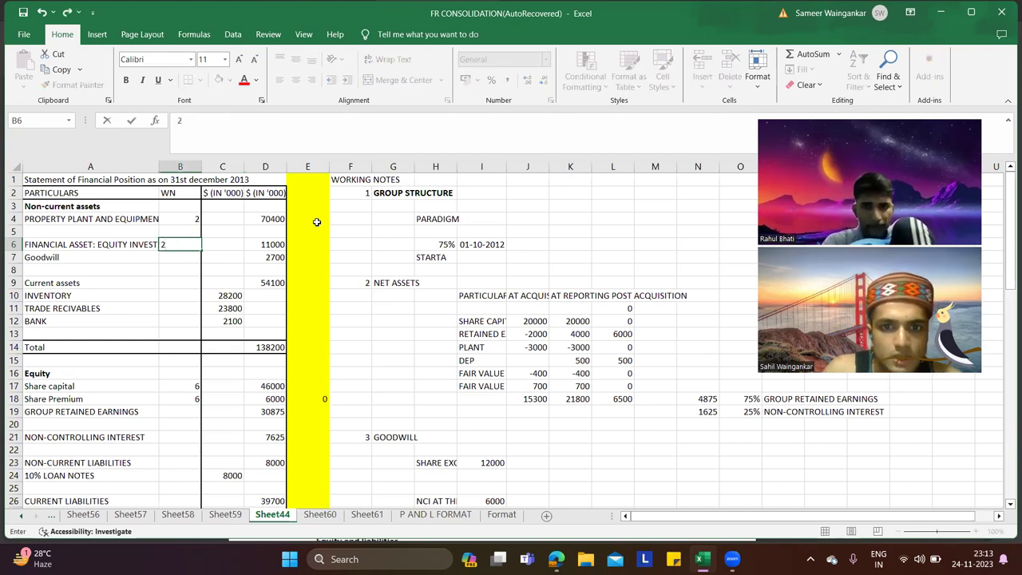
{"action": "key", "text": "Return"}
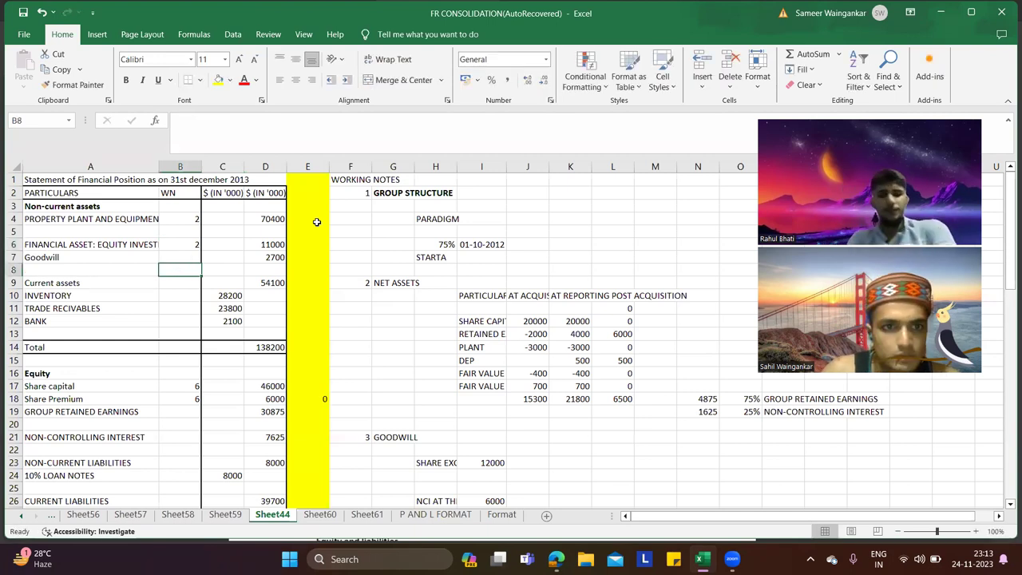
{"action": "type", "text": "3"}
{"action": "key", "text": "Down"}
Step: Enter working note number 4 for non-controlling interest in the WN column
{"action": "key", "text": "Down"}
{"action": "key", "text": "Down"}
{"action": "key", "text": "Down"}
{"action": "key", "text": "Down"}
{"action": "key", "text": "Down"}
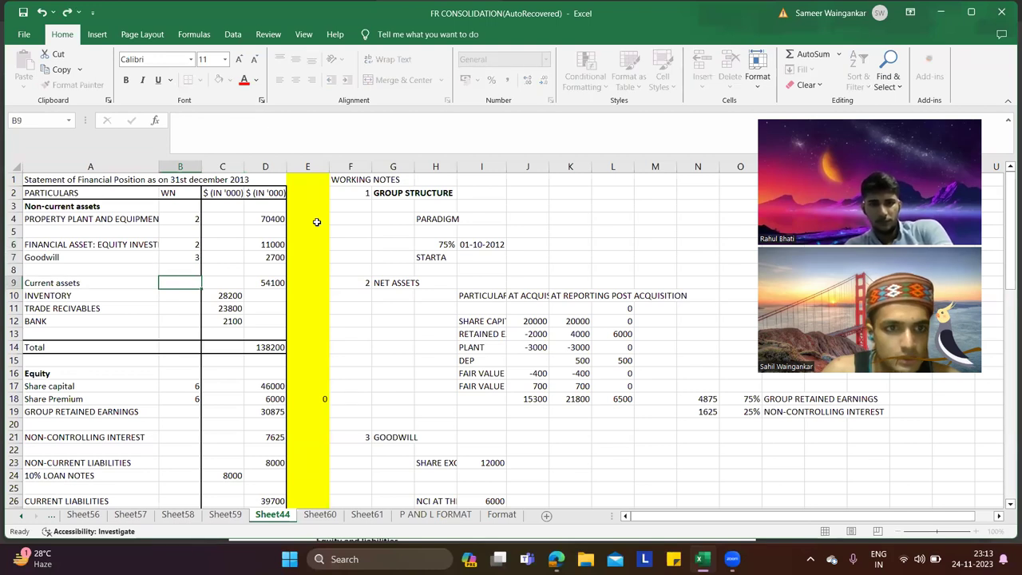
{"action": "key", "text": "Down"}
{"action": "key", "text": "Down"}
{"action": "key", "text": "Down"}
{"action": "key", "text": "Down"}
{"action": "key", "text": "Down"}
{"action": "key", "text": "Down"}
{"action": "key", "text": "Down"}
{"action": "key", "text": "Down"}
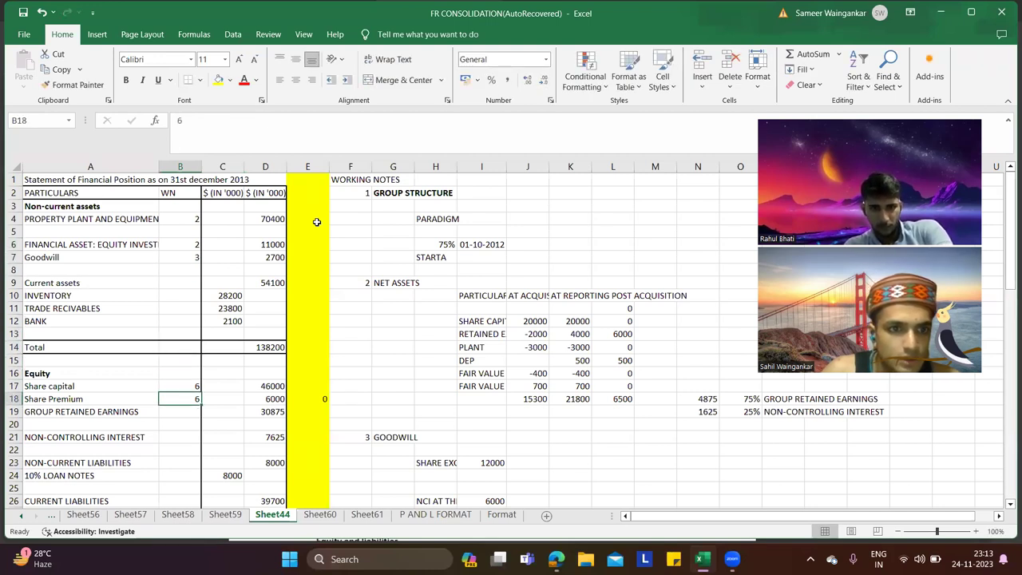
{"action": "type", "text": "4"}
{"action": "key", "text": "Down"}
{"action": "key", "text": "Down"}
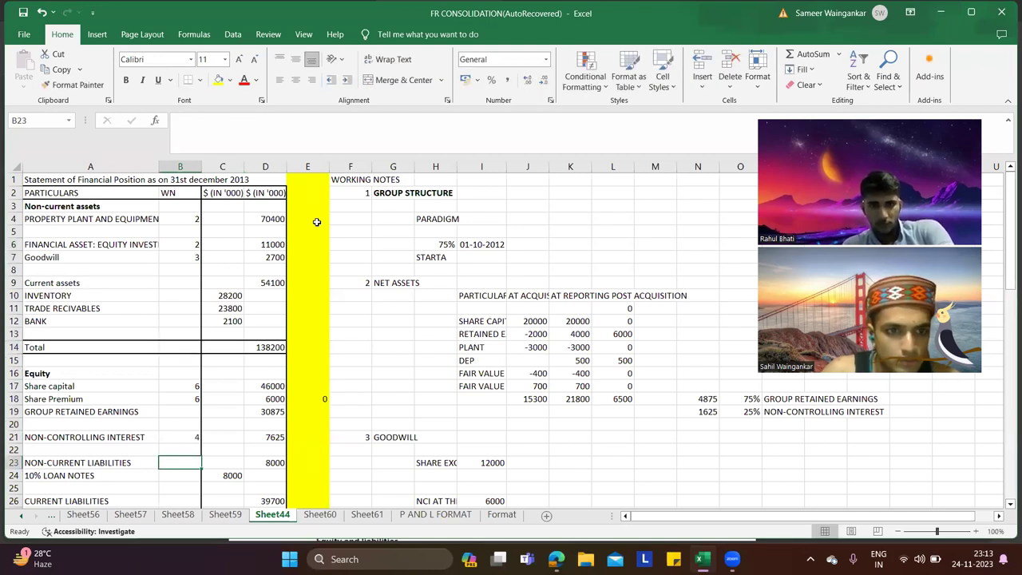
Step: Enter working note number 5 for group retained earnings in the WN column
{"action": "key", "text": "Up"}
{"action": "key", "text": "Up"}
{"action": "key", "text": "Up"}
{"action": "key", "text": "Up"}
{"action": "type", "text": "5"}
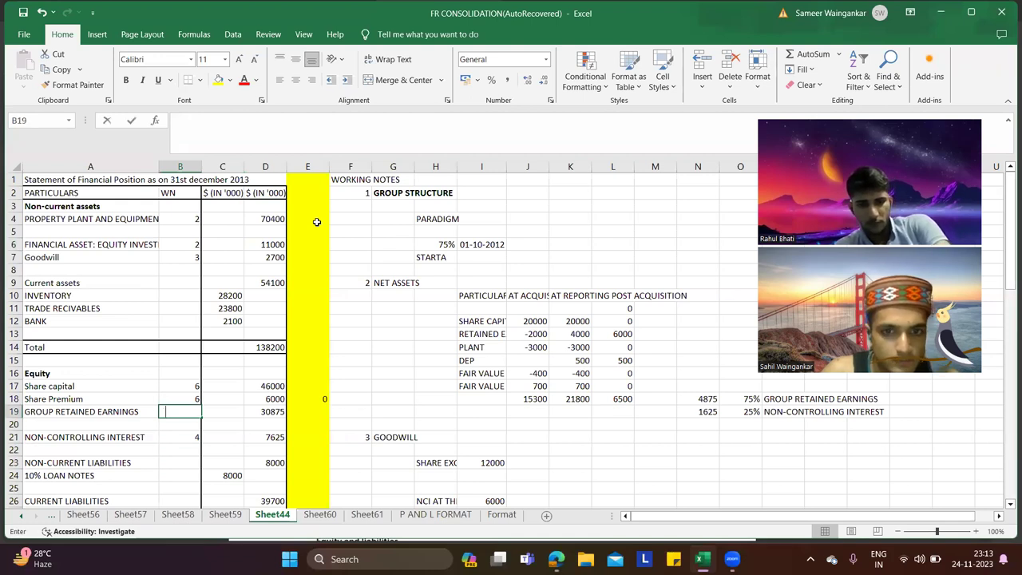
{"action": "key", "text": "Down"}
Step: Enter working note number 7 for the 10% loan notes in the WN column, checking it against the numbered workings
{"action": "key", "text": "Down"}
{"action": "key", "text": "Down"}
{"action": "key", "text": "Down"}
{"action": "key", "text": "Down"}
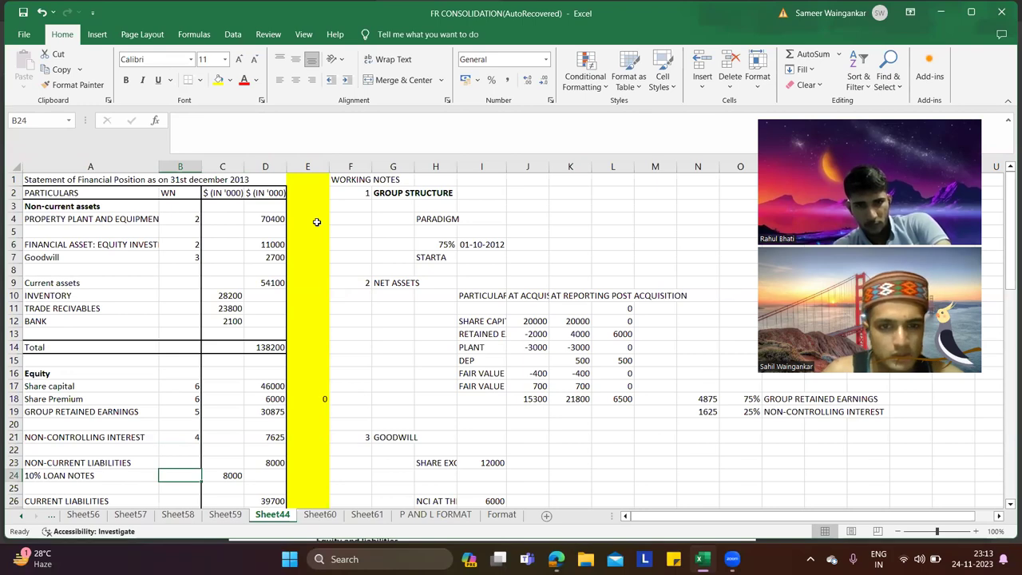
{"action": "scroll", "coordinate": [436, 295], "scroll_direction": "down", "scroll_amount": 8}
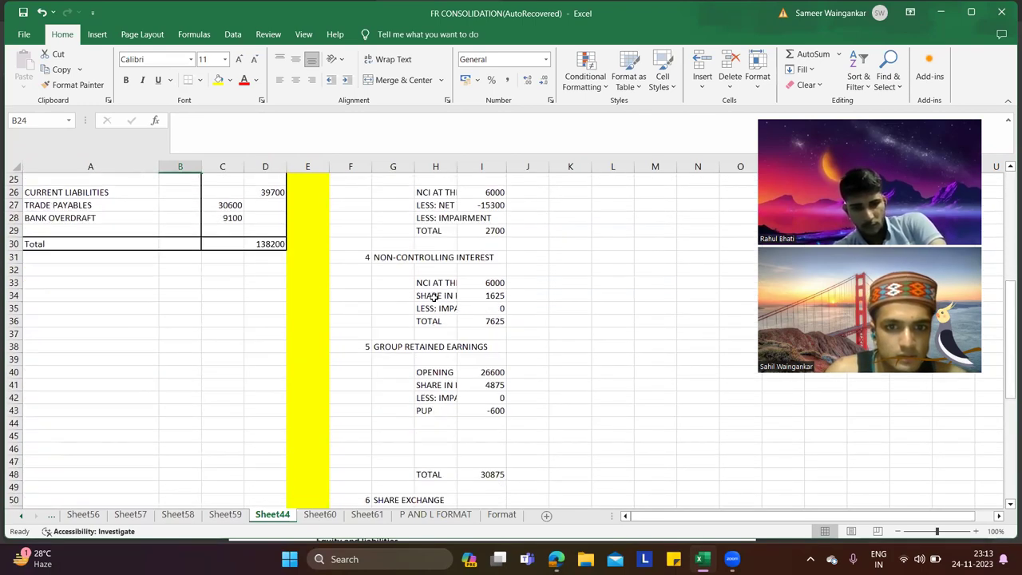
{"action": "scroll", "coordinate": [435, 296], "scroll_direction": "down", "scroll_amount": 2}
{"action": "type", "text": "7"}
{"action": "scroll", "coordinate": [436, 297], "scroll_direction": "up", "scroll_amount": 8}
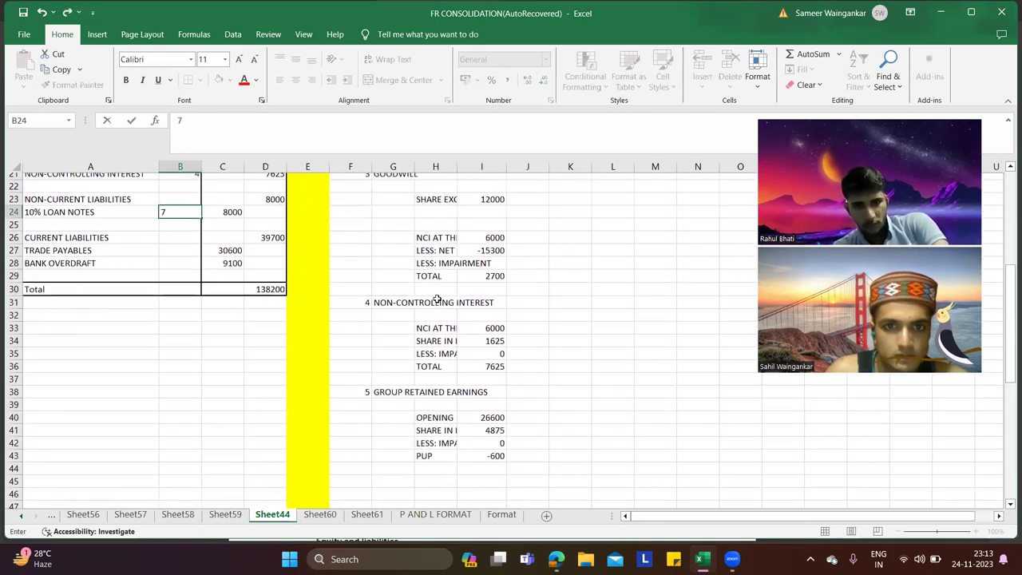
{"action": "scroll", "coordinate": [437, 299], "scroll_direction": "down", "scroll_amount": 4}
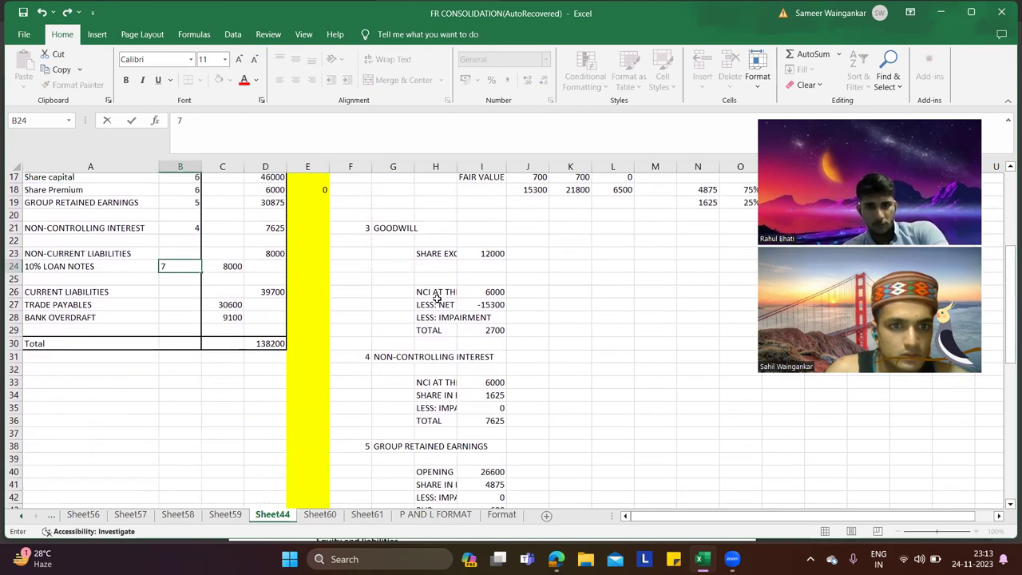
{"action": "scroll", "coordinate": [437, 299], "scroll_direction": "down", "scroll_amount": 7}
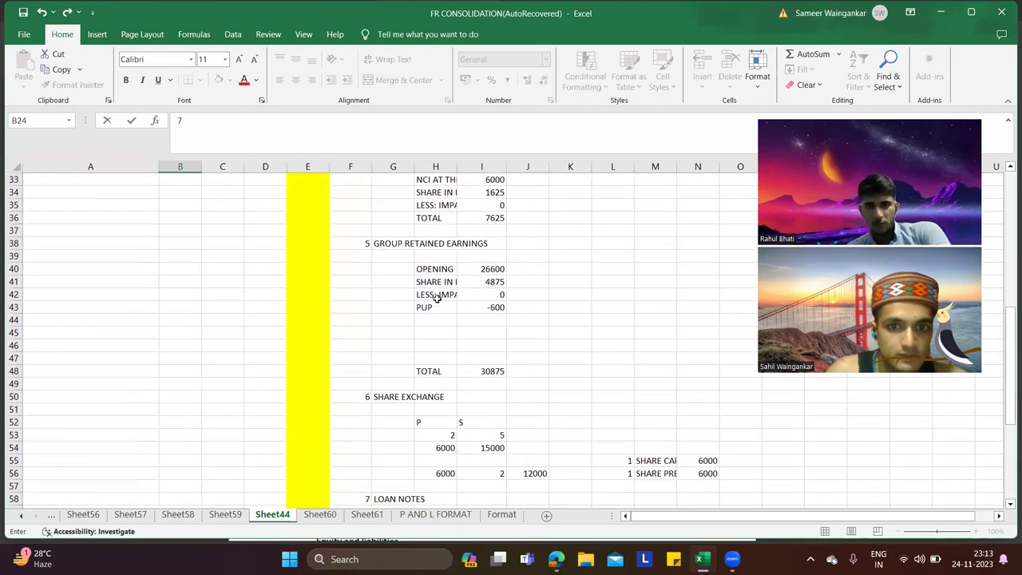
{"action": "scroll", "coordinate": [436, 298], "scroll_direction": "up", "scroll_amount": 11}
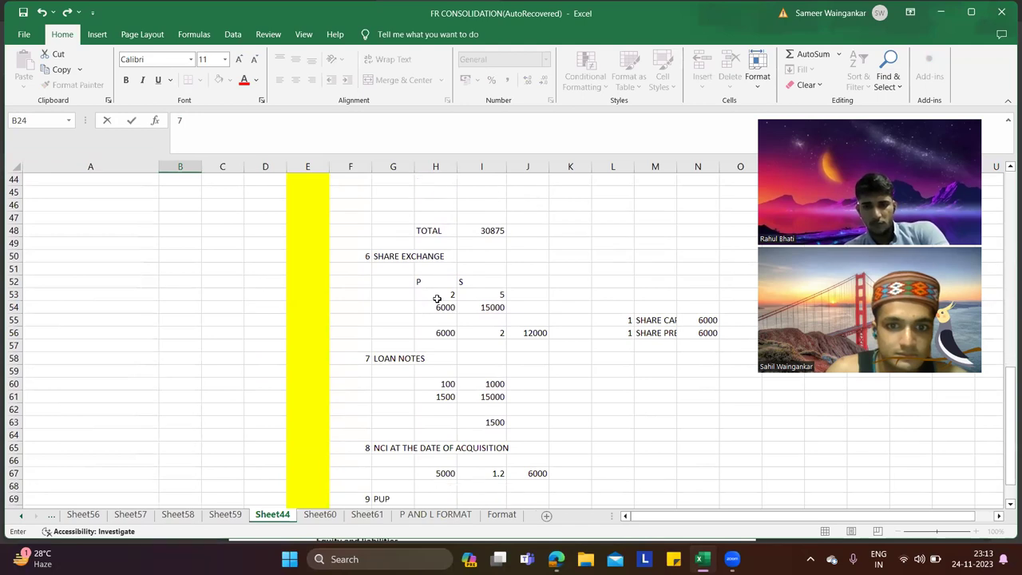
{"action": "scroll", "coordinate": [437, 299], "scroll_direction": "up", "scroll_amount": 1}
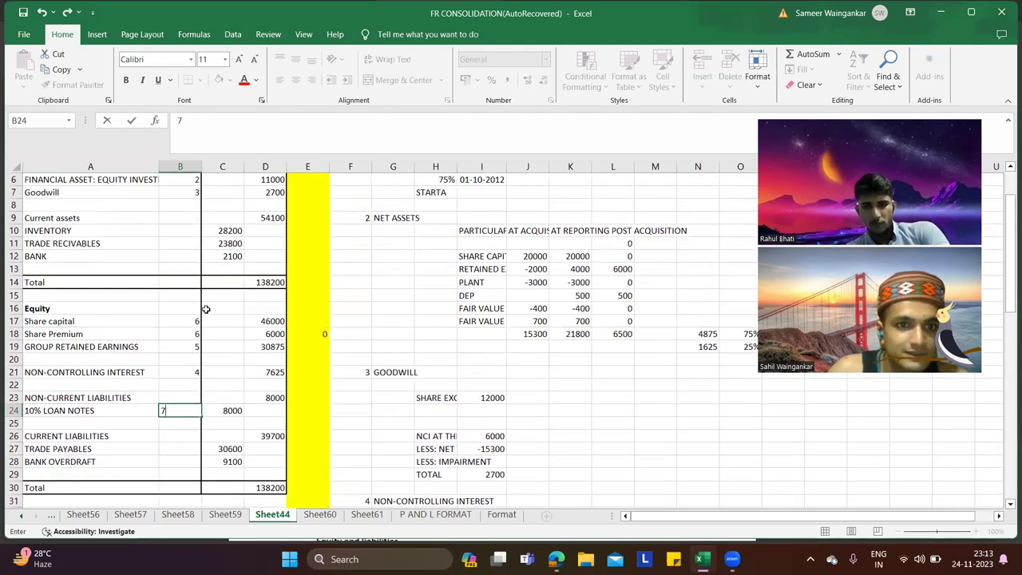
Step: Enter working note number 9 for inventory in the WN column
{"action": "left_click", "coordinate": [184, 230]}
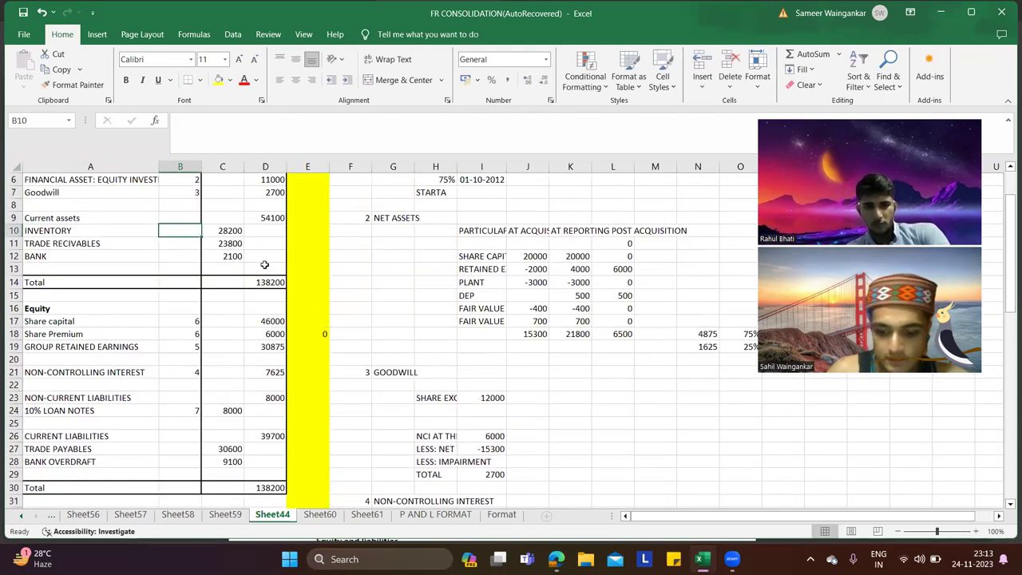
{"action": "type", "text": "9"}
{"action": "left_click", "coordinate": [308, 294]}
{"action": "scroll", "coordinate": [274, 377], "scroll_direction": "up", "scroll_amount": 1}
{"action": "scroll", "coordinate": [274, 378], "scroll_direction": "down", "scroll_amount": 4}
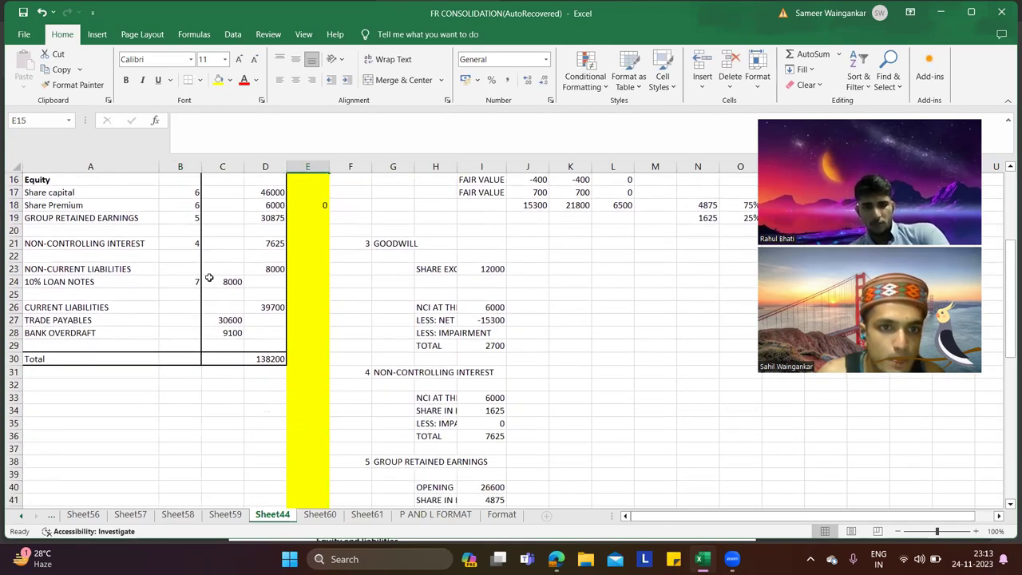
{"action": "scroll", "coordinate": [246, 297], "scroll_direction": "up", "scroll_amount": 1}
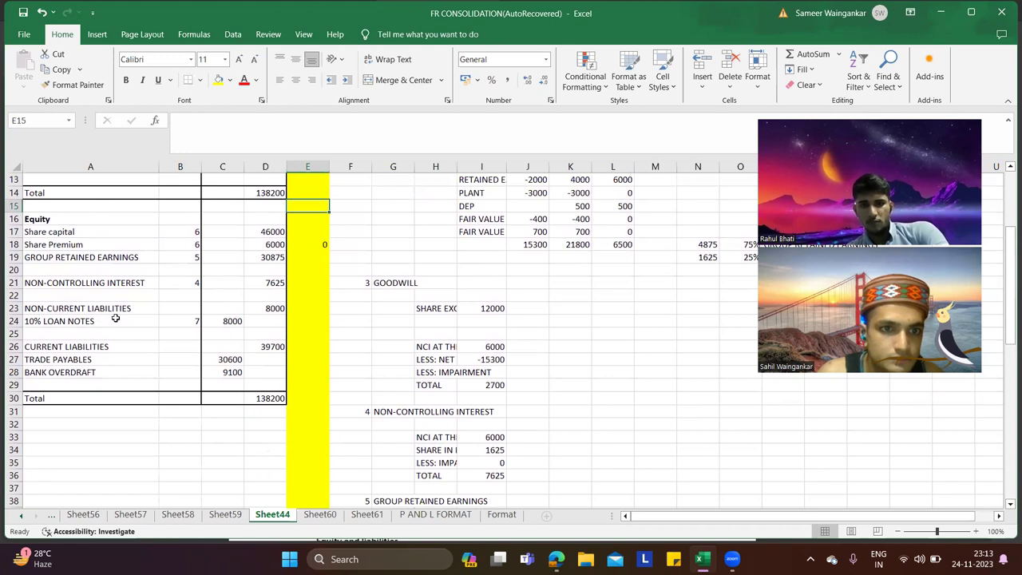
Step: Switch to the exam kit PDF in Edge and highlight $100 and 1,000 shares in question 425's loan note terms
{"action": "left_click", "coordinate": [233, 318]}
{"action": "scroll", "coordinate": [459, 295], "scroll_direction": "down", "scroll_amount": 6}
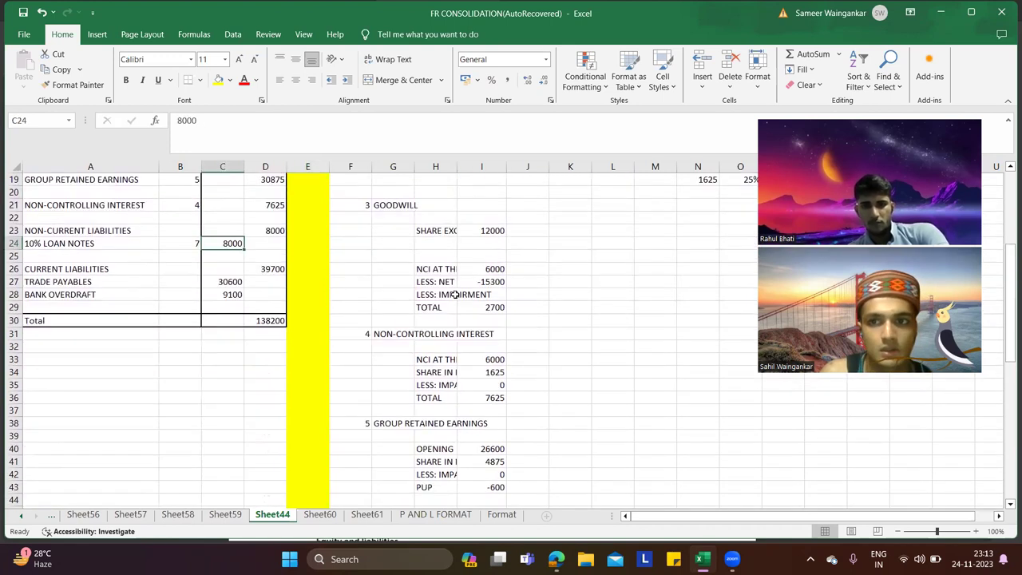
{"action": "scroll", "coordinate": [459, 295], "scroll_direction": "down", "scroll_amount": 5}
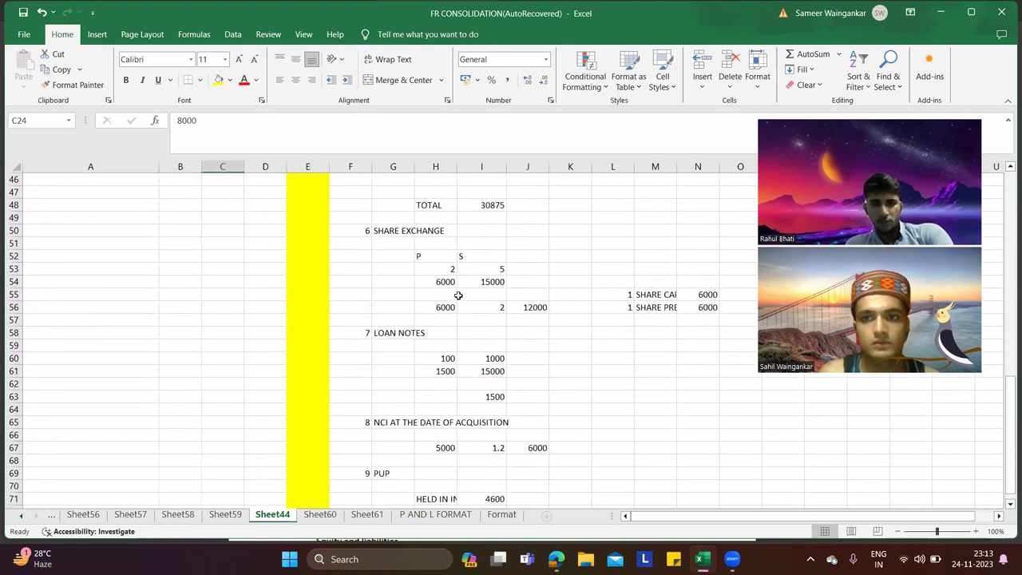
{"action": "key", "text": "alt+Tab"}
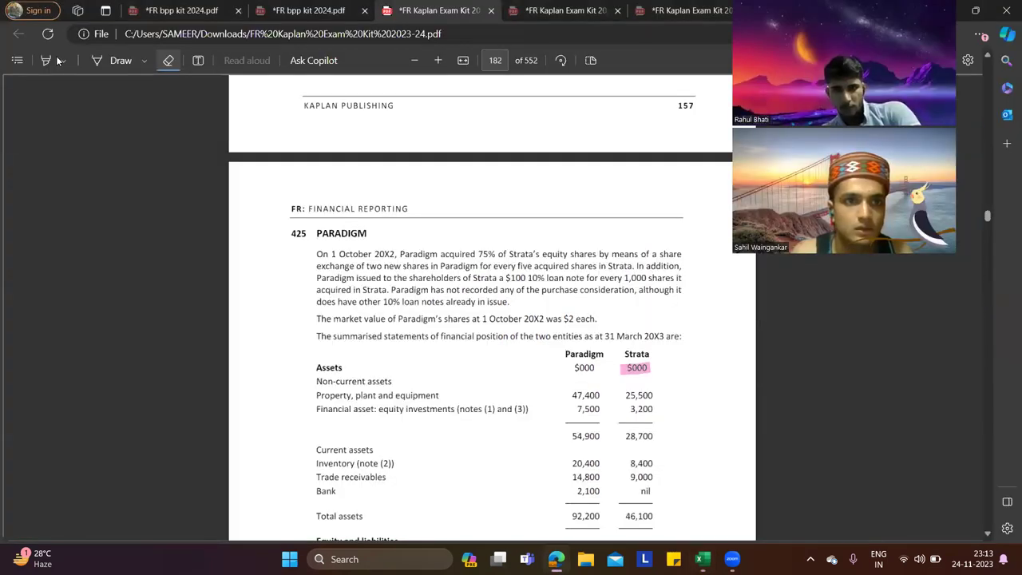
{"action": "left_click", "coordinate": [56, 59]}
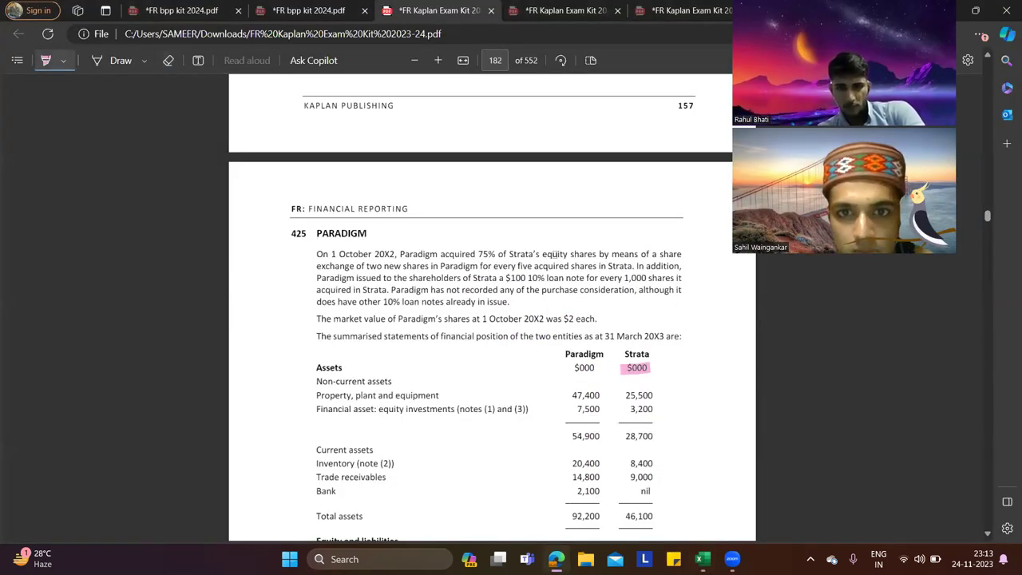
{"action": "left_click_drag", "start_coordinate": [527, 276], "coordinate": [505, 276]}
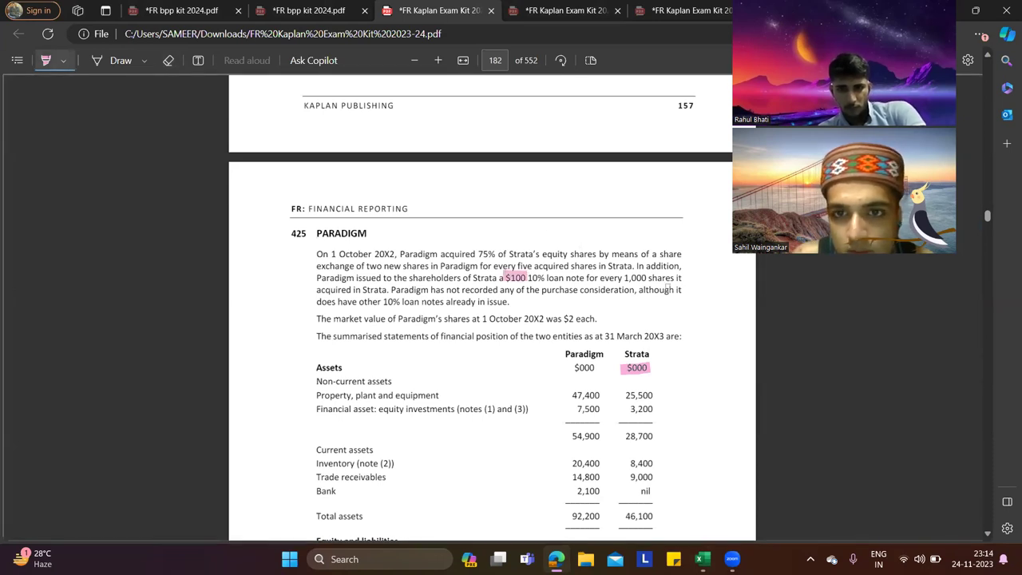
{"action": "mouse_move", "coordinate": [636, 266]}
{"action": "left_mouse_down"}
{"action": "mouse_move", "coordinate": [681, 266]}
{"action": "mouse_move", "coordinate": [683, 279]}
{"action": "left_mouse_up"}
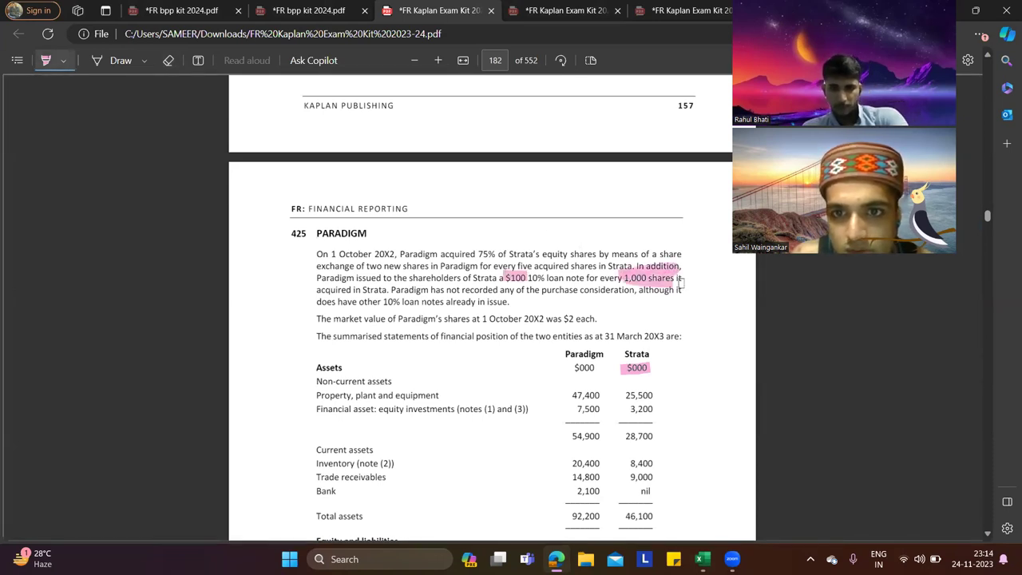
Step: Switch back to Excel and link the loan notes working's share count in I61 to I54 of the share exchange working
{"action": "key", "text": "alt+Tab"}
{"action": "scroll", "coordinate": [571, 383], "scroll_direction": "down", "scroll_amount": 2}
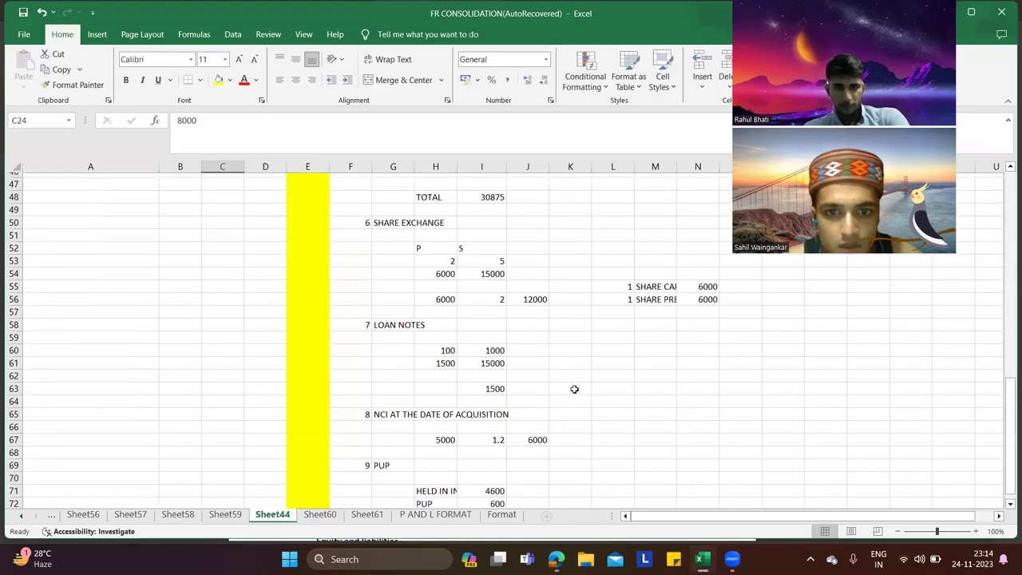
{"action": "left_click", "coordinate": [481, 290]}
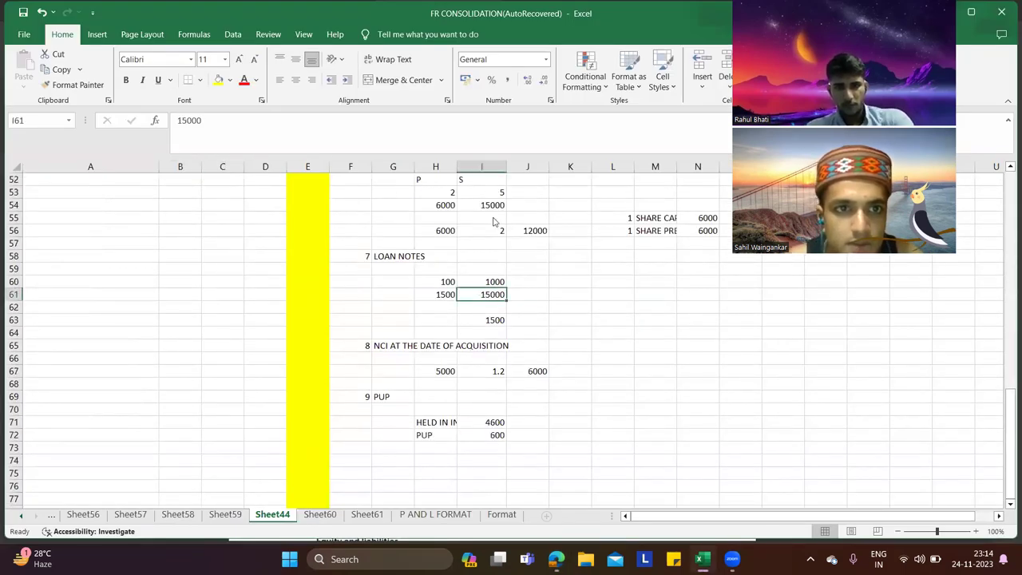
{"action": "key", "text": "alt+Tab"}
{"action": "scroll", "coordinate": [636, 345], "scroll_direction": "up", "scroll_amount": 3}
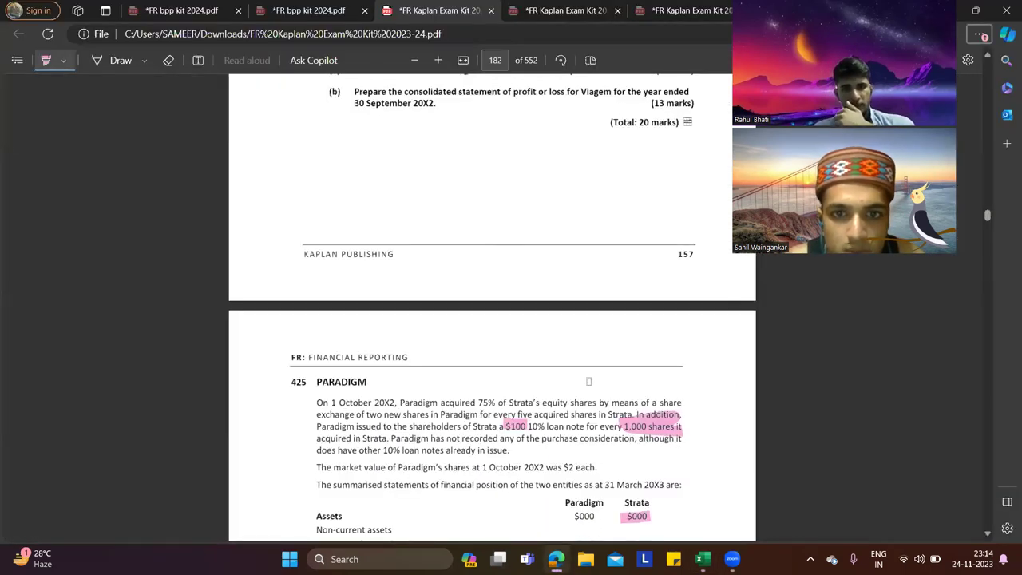
{"action": "key", "text": "alt+Tab"}
{"action": "scroll", "coordinate": [552, 321], "scroll_direction": "up", "scroll_amount": 1}
{"action": "scroll", "coordinate": [552, 321], "scroll_direction": "up", "scroll_amount": 2}
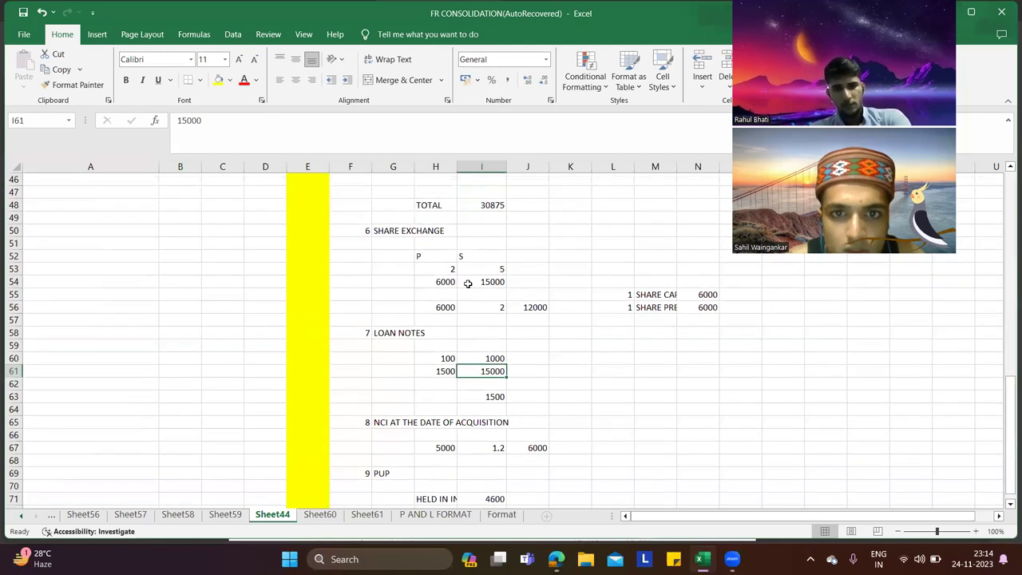
{"action": "left_click", "coordinate": [471, 282]}
{"action": "left_click", "coordinate": [500, 371]}
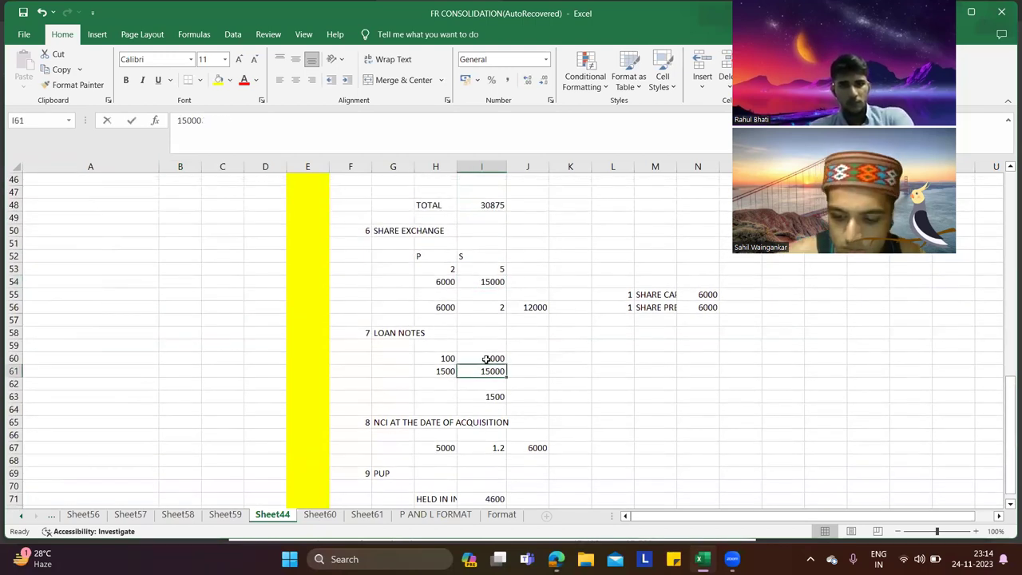
{"action": "type", "text": "="}
{"action": "left_click", "coordinate": [477, 281]}
{"action": "key", "text": "Return"}
{"action": "left_click", "coordinate": [486, 280]}
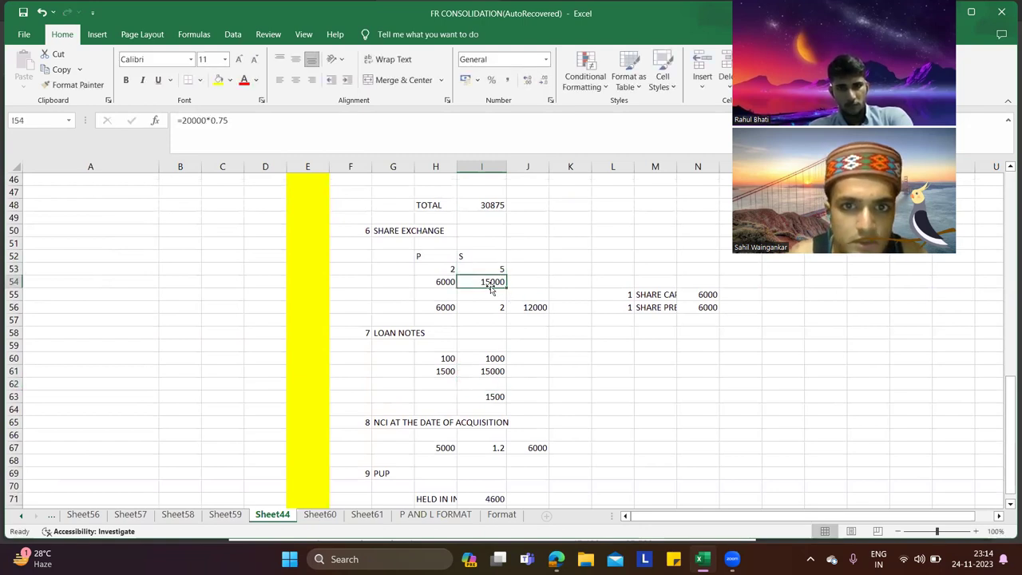
Step: Head the columns of the loan notes working with $ in H59 and SHARES in I59
{"action": "key", "text": "alt+Tab"}
{"action": "key", "text": "alt+Tab"}
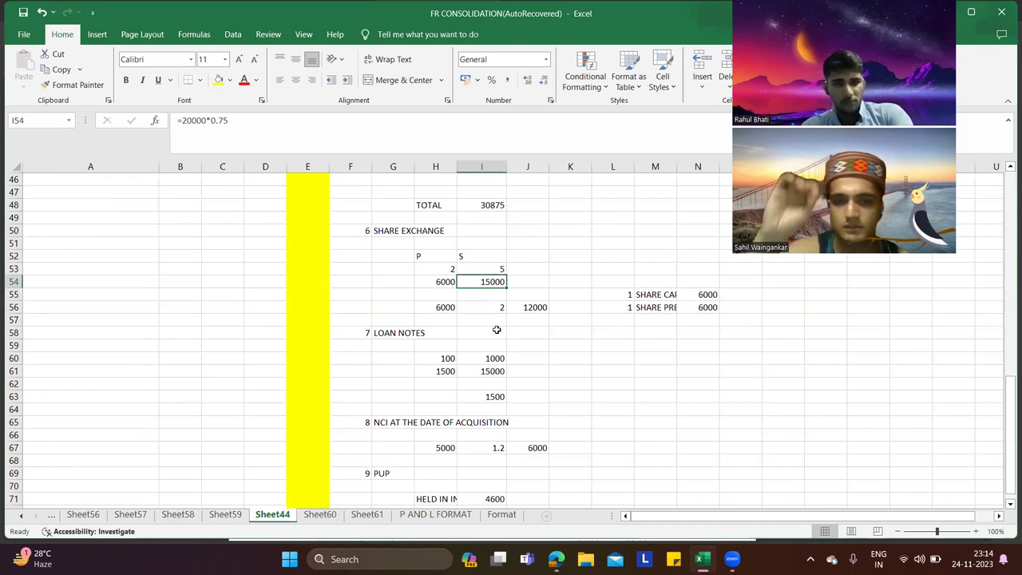
{"action": "left_click", "coordinate": [498, 371]}
{"action": "left_click", "coordinate": [491, 345]}
{"action": "type", "text": "SHARES"}
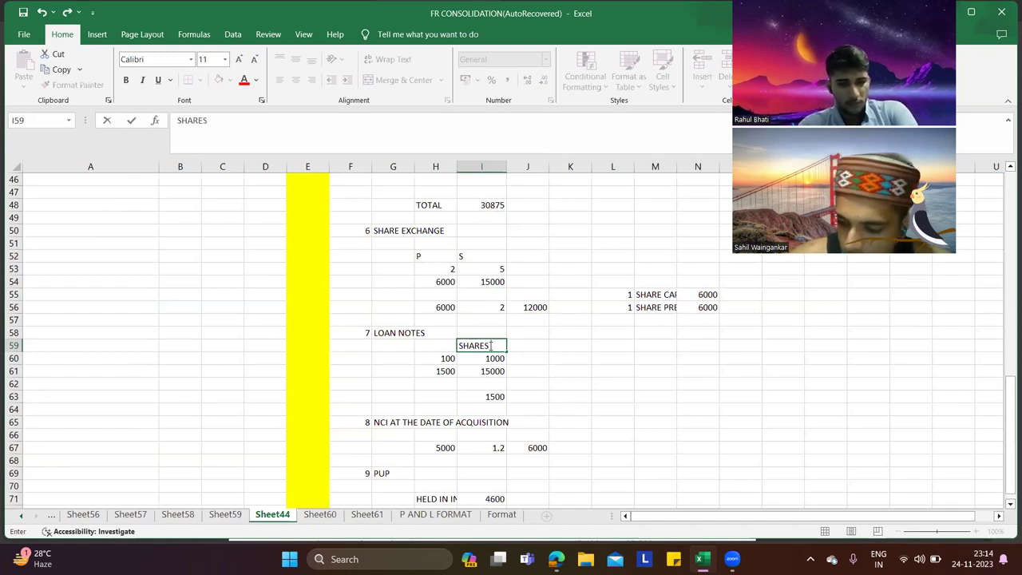
{"action": "key", "text": "Left"}
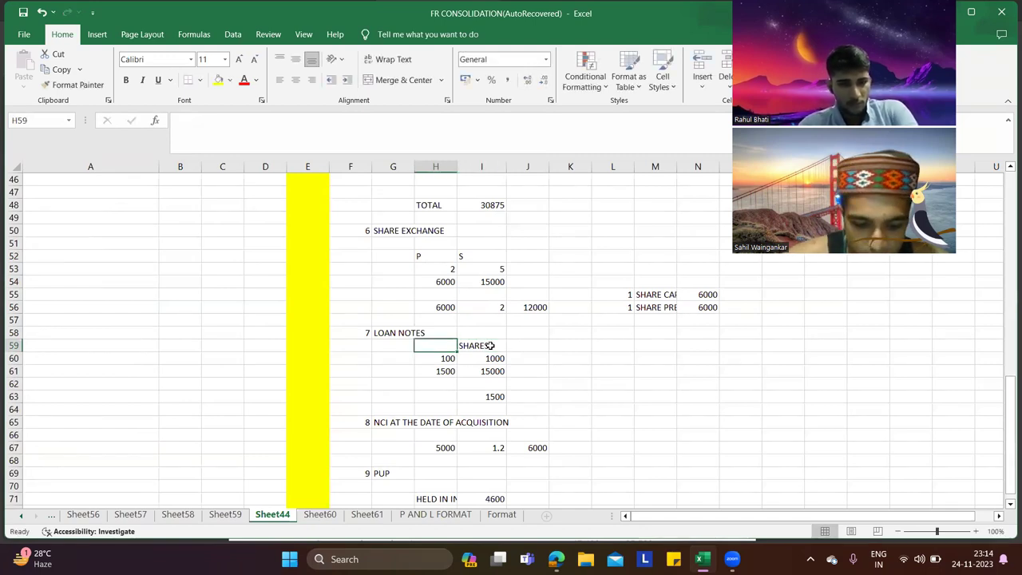
{"action": "type", "text": "$"}
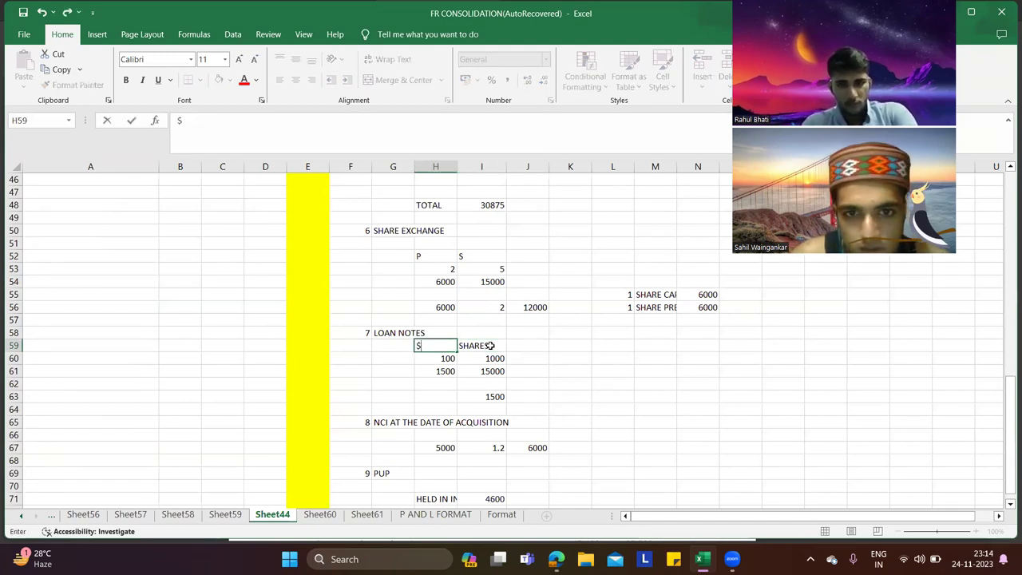
{"action": "key", "text": "Return"}
{"action": "key", "text": "Right"}
{"action": "key", "text": "Down"}
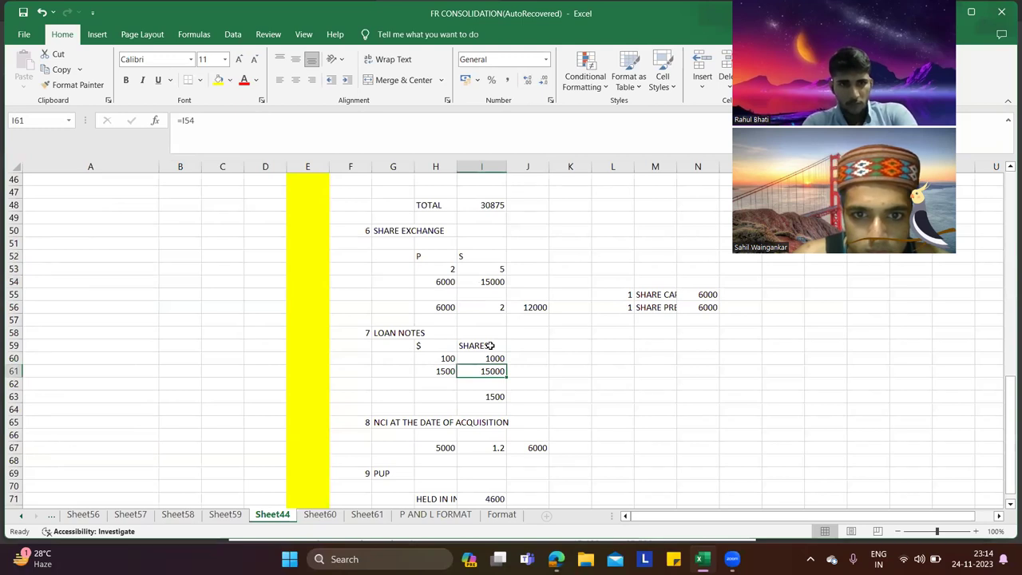
Step: Check the loan note terms in the exam kit PDF and format the loan notes working's total in I63 as bold italic
{"action": "key", "text": "Left"}
{"action": "key", "text": "Right"}
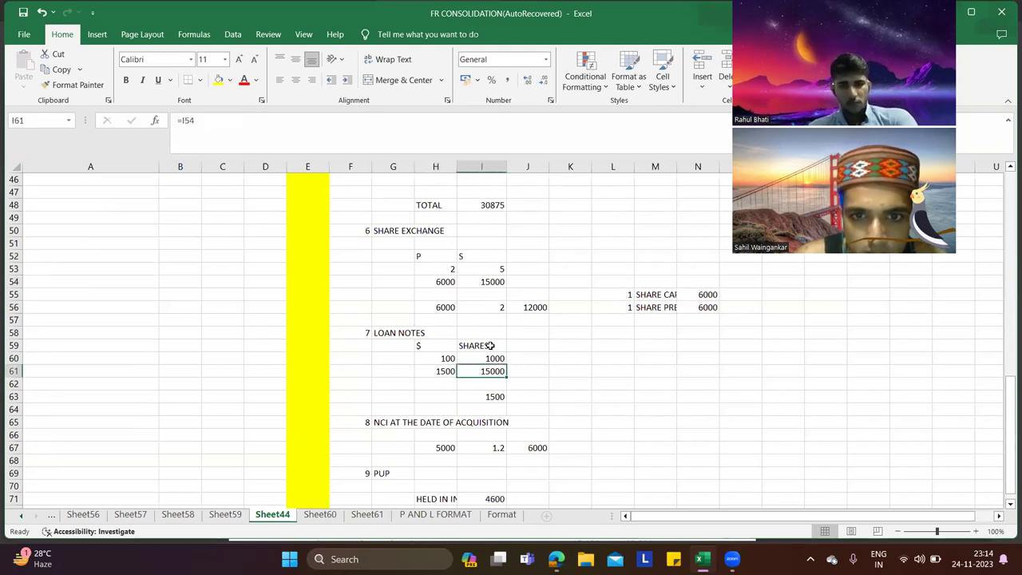
{"action": "key", "text": "Right"}
{"action": "key", "text": "Down"}
{"action": "key", "text": "Left"}
{"action": "key", "text": "Down"}
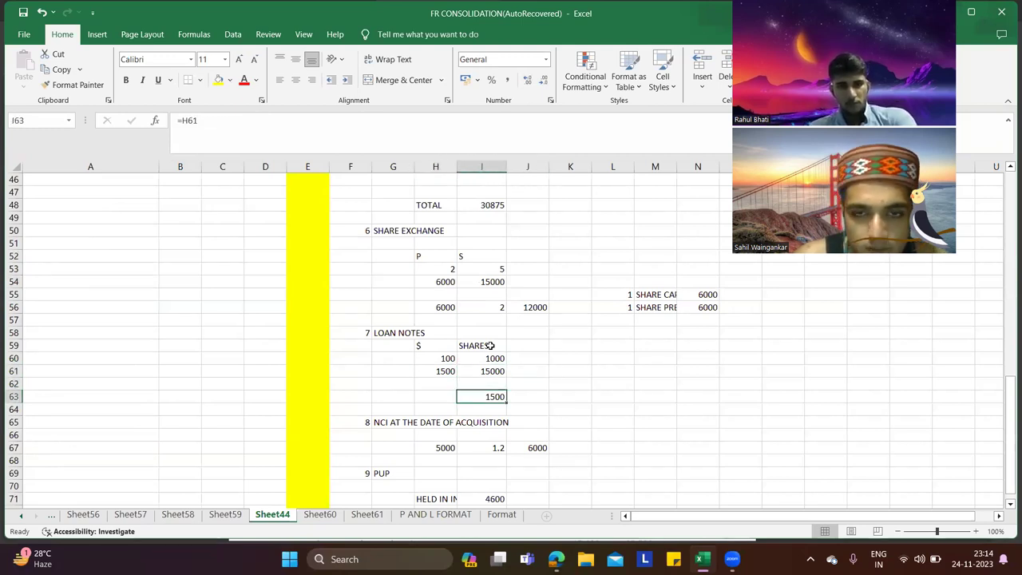
{"action": "key", "text": "alt+Tab"}
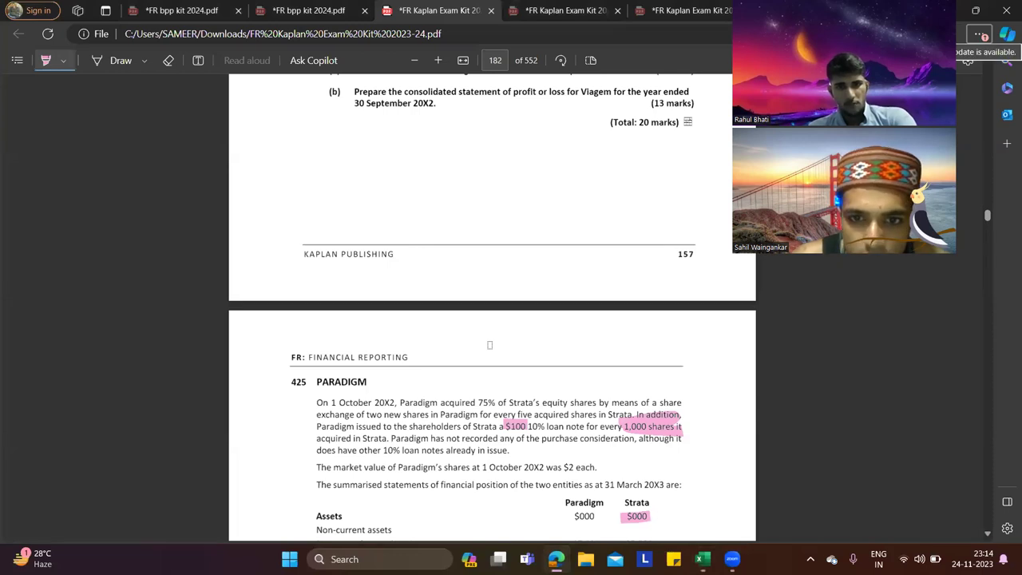
{"action": "key", "text": "alt+Tab"}
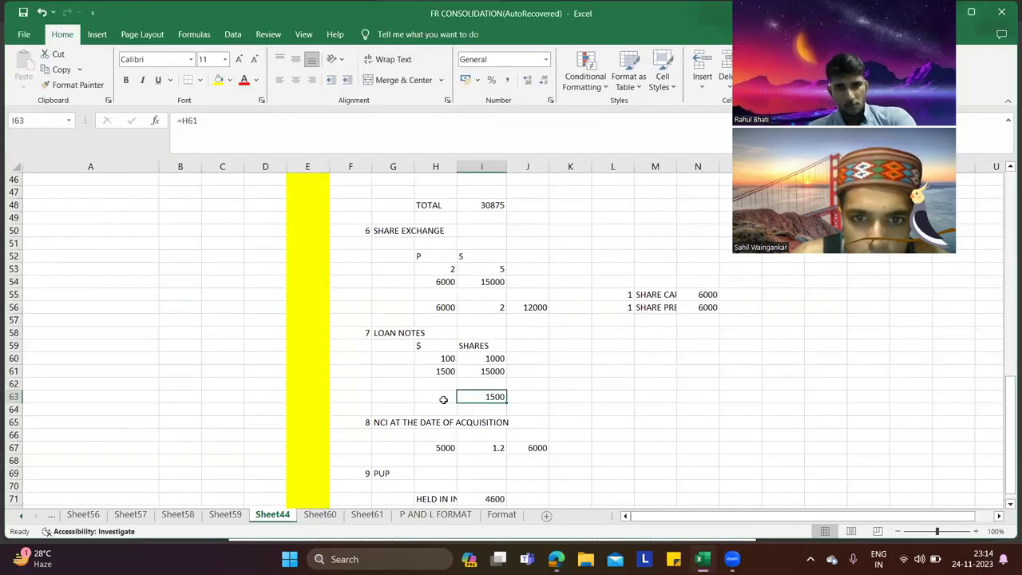
{"action": "left_click", "coordinate": [446, 400]}
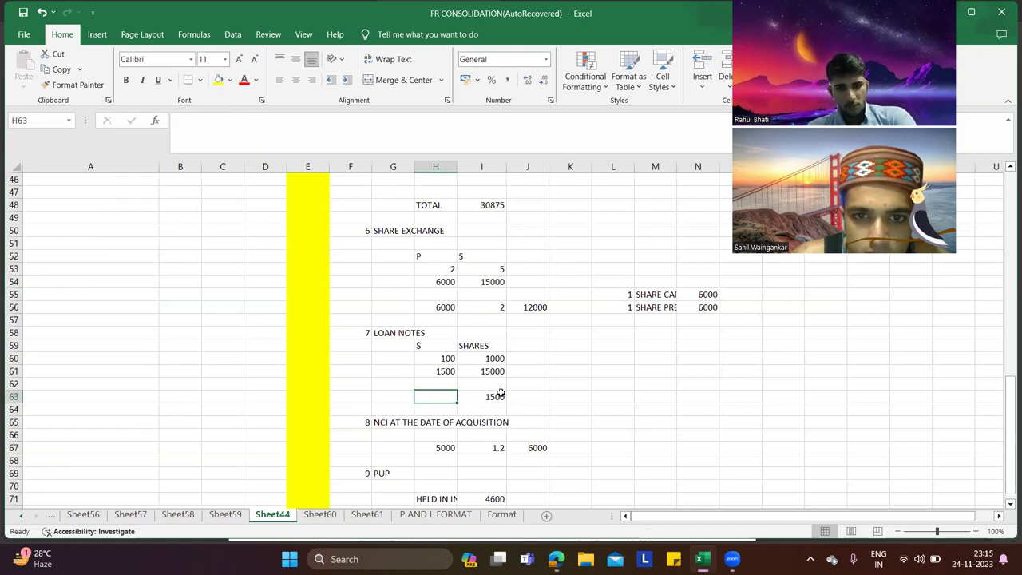
{"action": "left_click", "coordinate": [500, 393]}
{"action": "key", "text": "ctrl+b"}
{"action": "key", "text": "ctrl+i"}
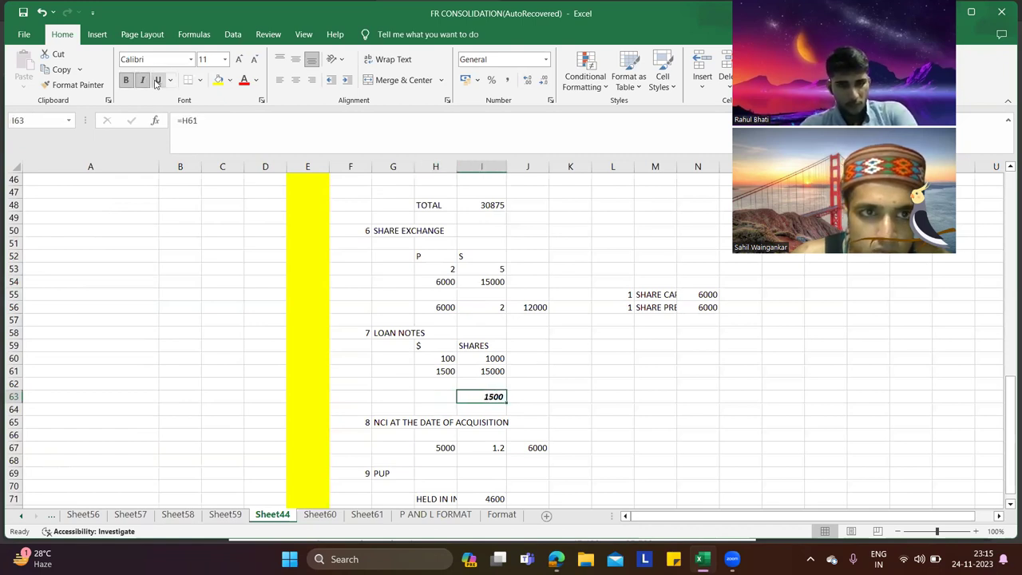
Step: Change the 10% loan notes amount in C24 to a formula adding the loan notes working's 1500 total to 8000
{"action": "left_click", "coordinate": [349, 222]}
{"action": "scroll", "coordinate": [349, 223], "scroll_direction": "up", "scroll_amount": 11}
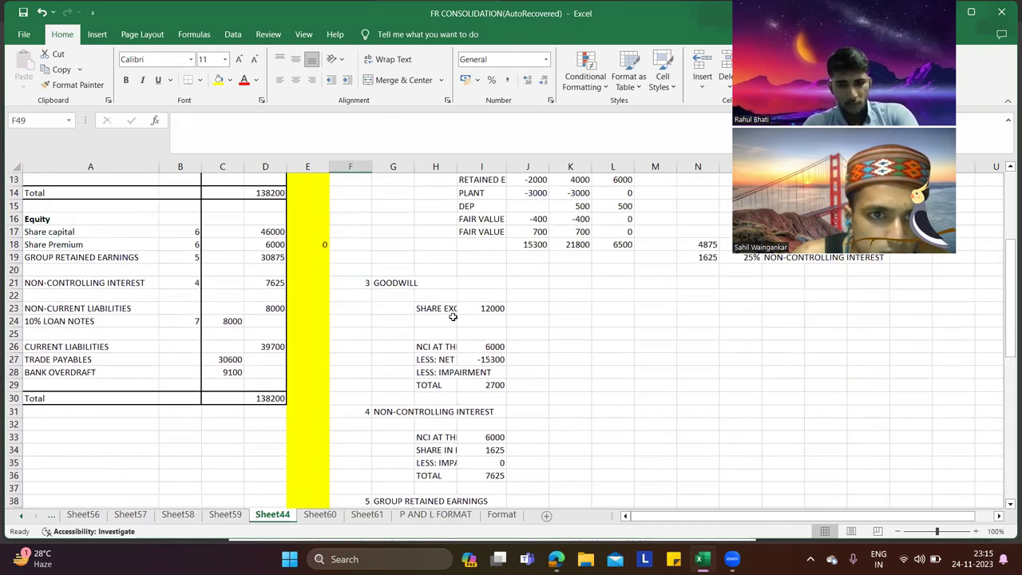
{"action": "left_click", "coordinate": [230, 321]}
{"action": "left_click", "coordinate": [229, 116]}
{"action": "key", "text": "Left"}
{"action": "key", "text": "Left"}
{"action": "key", "text": "Left"}
{"action": "key", "text": "Left"}
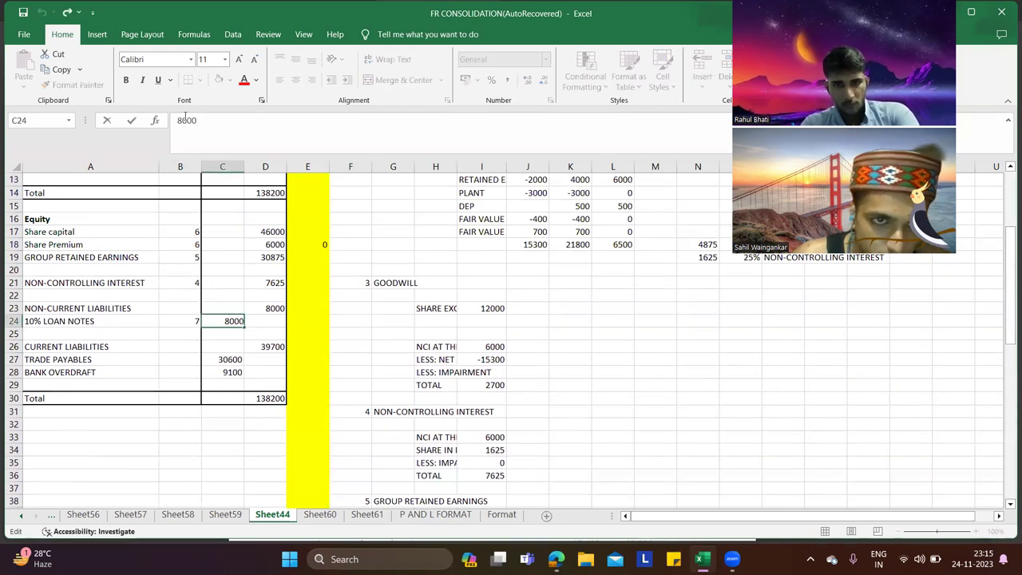
{"action": "type", "text": "=8000"}
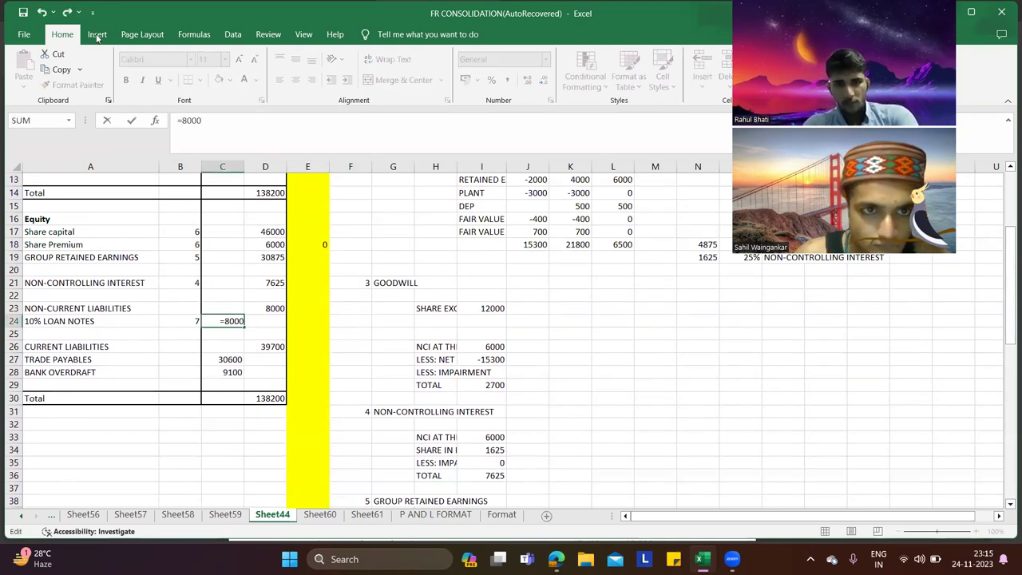
{"action": "type", "text": "+"}
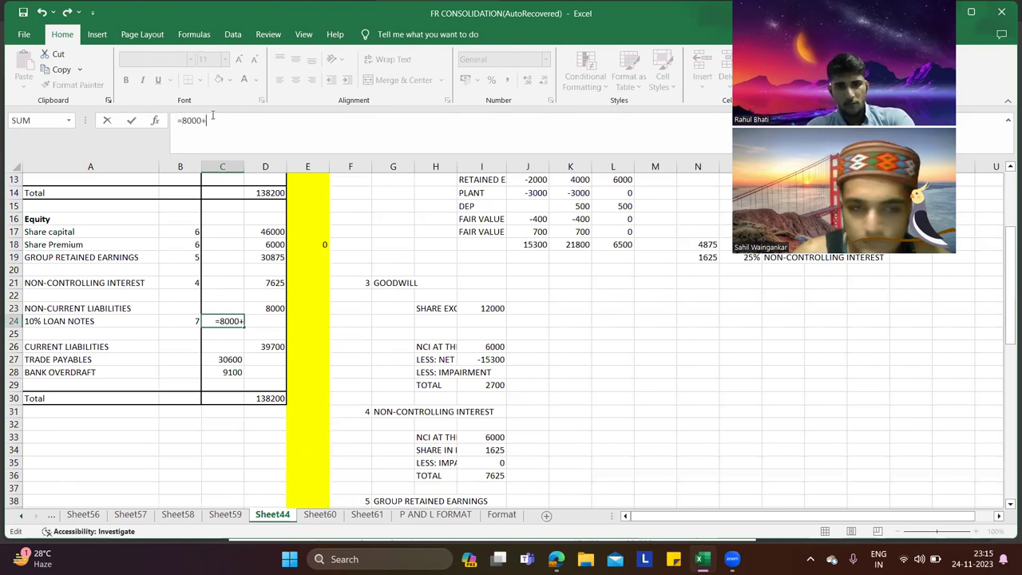
{"action": "scroll", "coordinate": [407, 300], "scroll_direction": "down", "scroll_amount": 9}
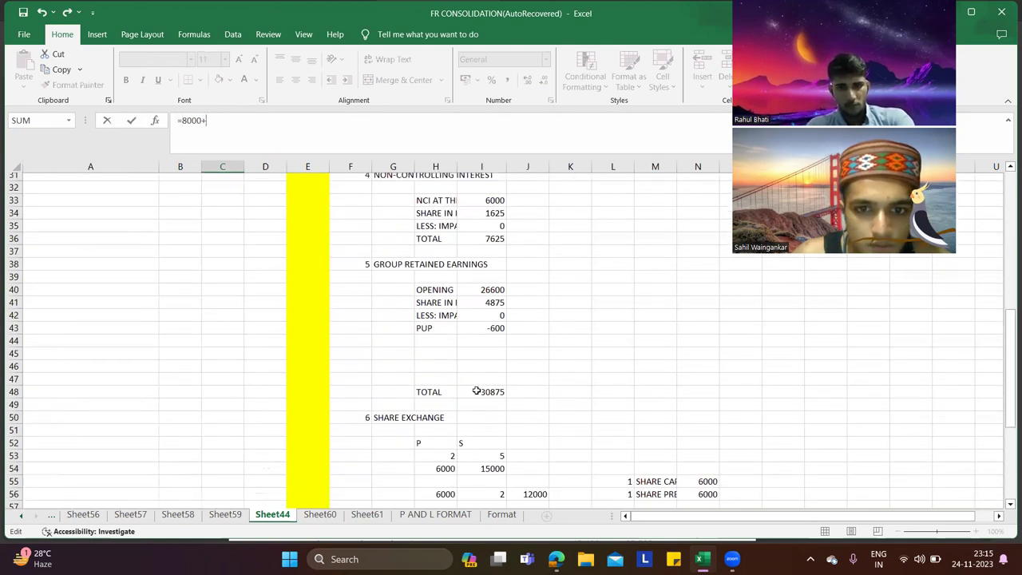
{"action": "left_click", "coordinate": [493, 471]}
{"action": "key", "text": "Return"}
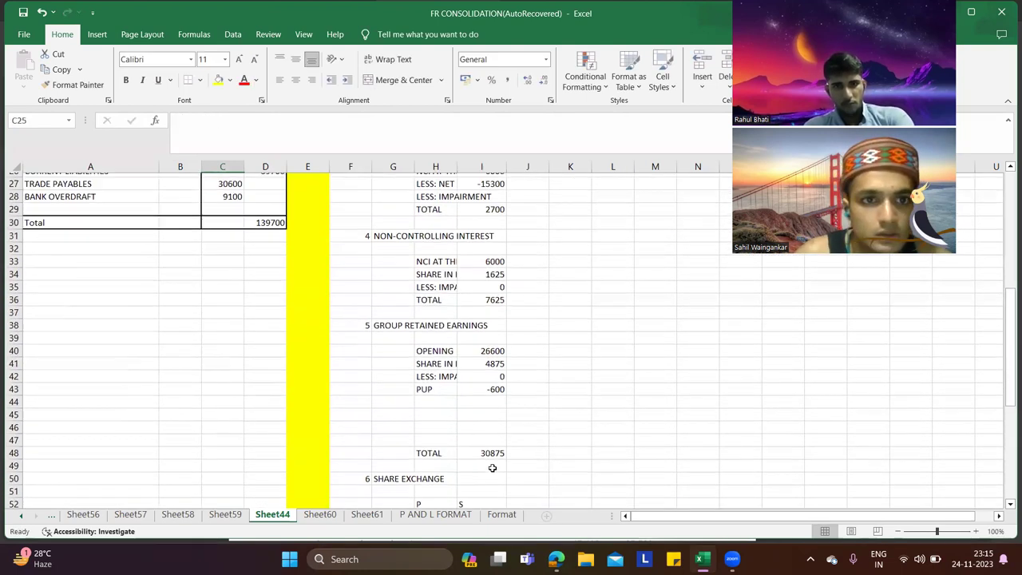
{"action": "scroll", "coordinate": [245, 367], "scroll_direction": "up", "scroll_amount": 6}
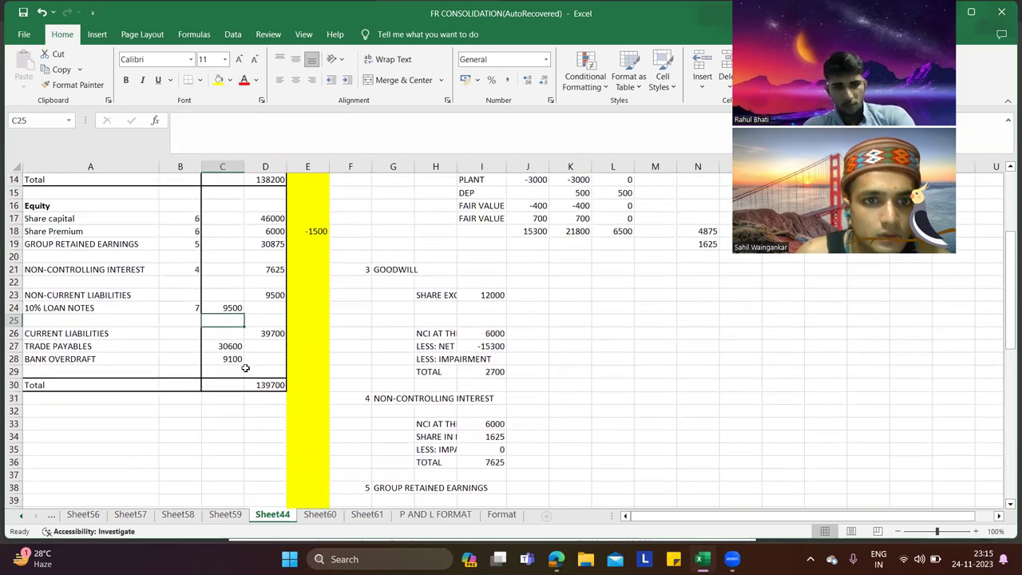
Step: Label H24 of the goodwill working LOAN NOTES ISSUED, below the share exchange line
{"action": "scroll", "coordinate": [438, 401], "scroll_direction": "up", "scroll_amount": 2}
{"action": "scroll", "coordinate": [438, 401], "scroll_direction": "down", "scroll_amount": 2}
{"action": "left_click", "coordinate": [437, 402]}
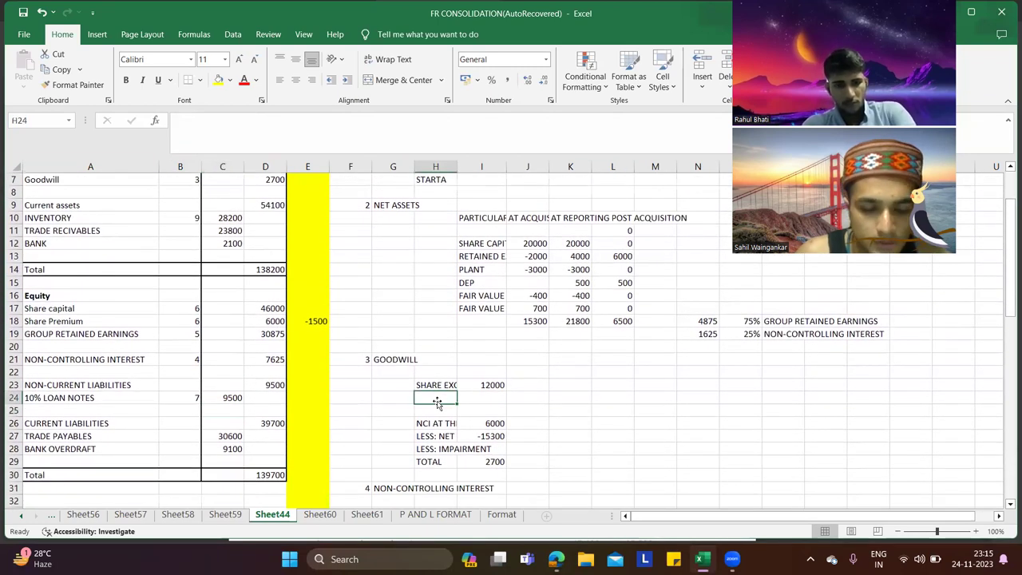
{"action": "type", "text": "LOAN NOTES"}
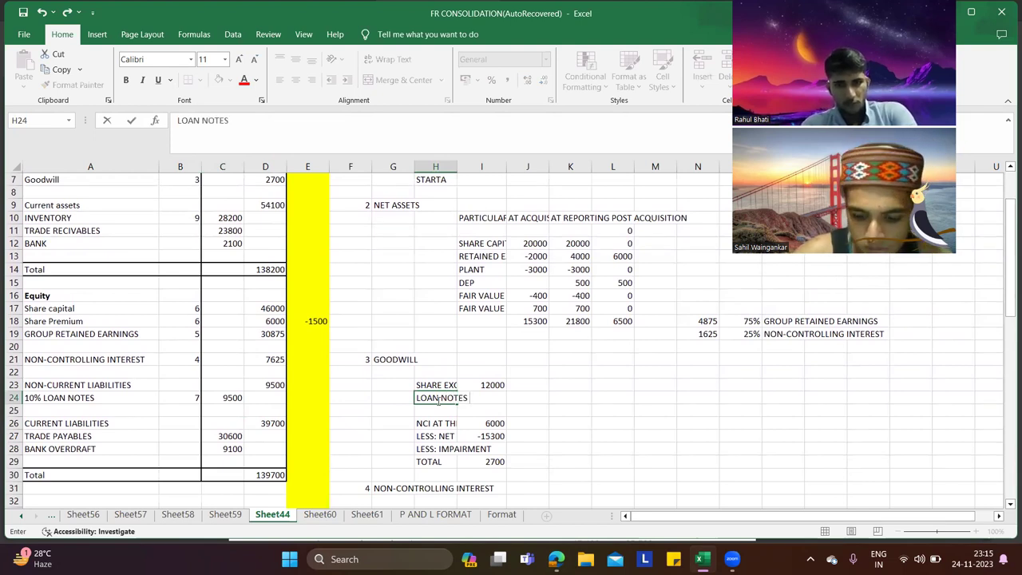
{"action": "type", "text": " ISSED"}
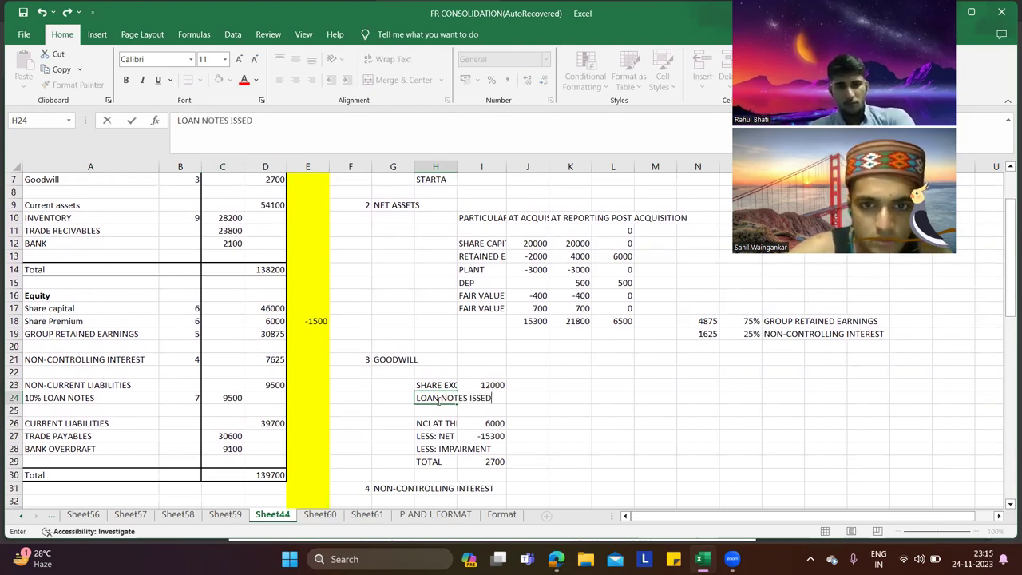
{"action": "key", "text": "BackSpace"}
{"action": "key", "text": "BackSpace"}
{"action": "type", "text": "UED"}
Step: Link the loan notes amount in I24 of the goodwill working to the loan notes working's total
{"action": "key", "text": "Tab"}
{"action": "type", "text": "="}
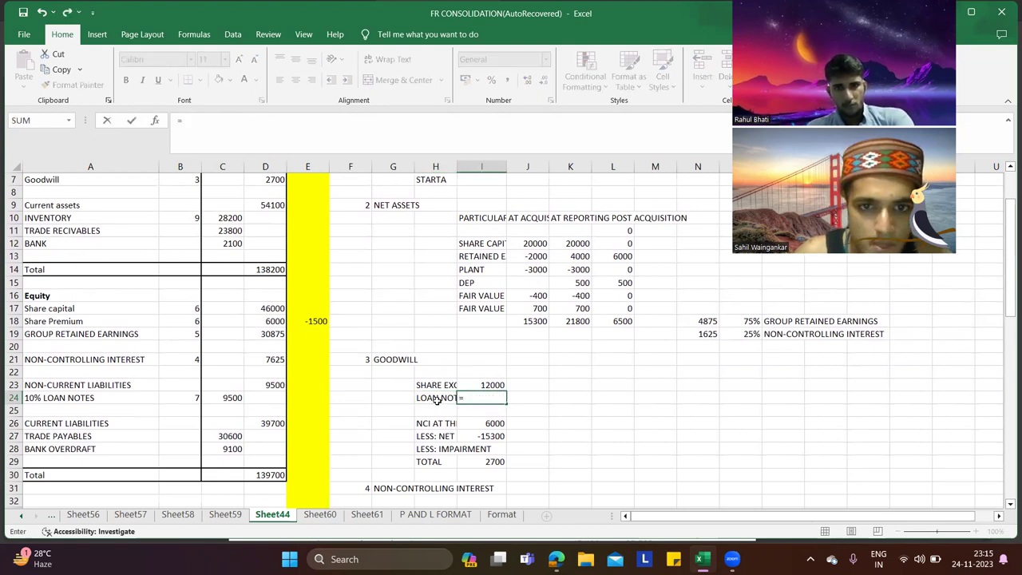
{"action": "scroll", "coordinate": [438, 401], "scroll_direction": "down", "scroll_amount": 10}
{"action": "scroll", "coordinate": [484, 423], "scroll_direction": "down", "scroll_amount": 4}
{"action": "left_click", "coordinate": [489, 360]}
{"action": "key", "text": "Return"}
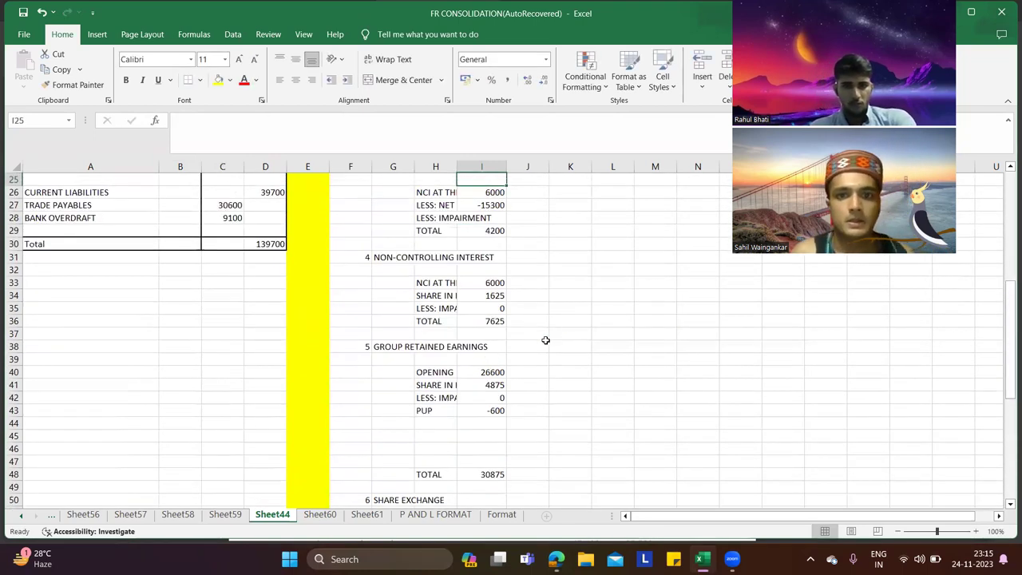
{"action": "scroll", "coordinate": [545, 340], "scroll_direction": "up", "scroll_amount": 5}
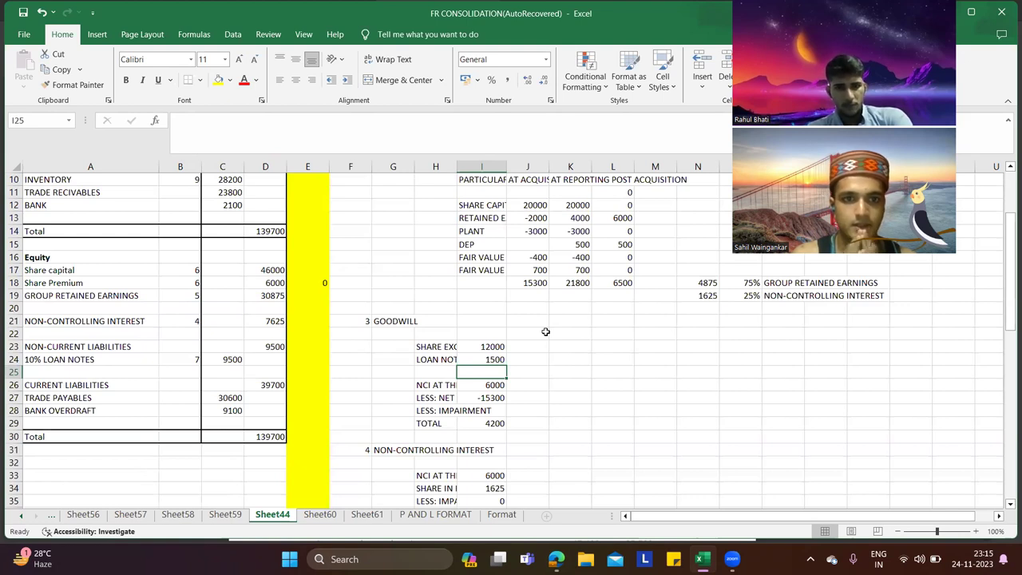
Step: Switch to the exam kit PDF in Edge and find question 425's model answer workings in the second open copy
{"action": "key", "text": "alt+Tab"}
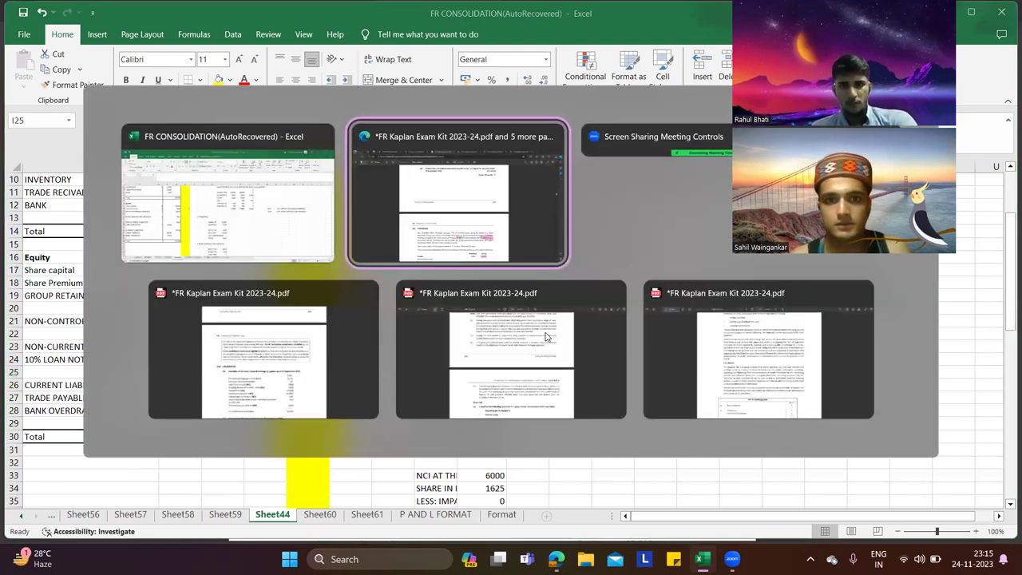
{"action": "key", "text": "alt+Tab"}
{"action": "key", "text": "alt+Tab"}
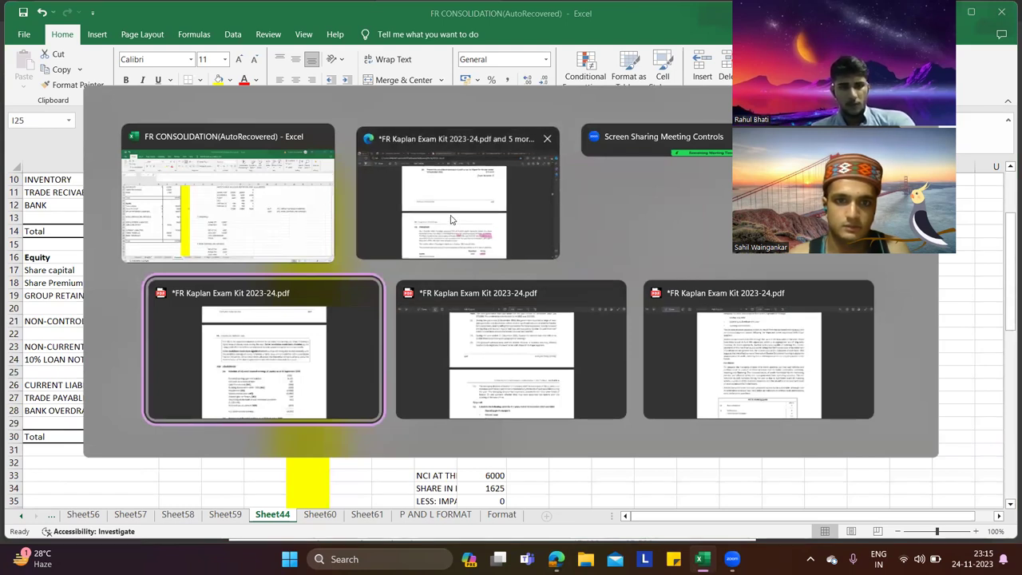
{"action": "left_click", "coordinate": [457, 249]}
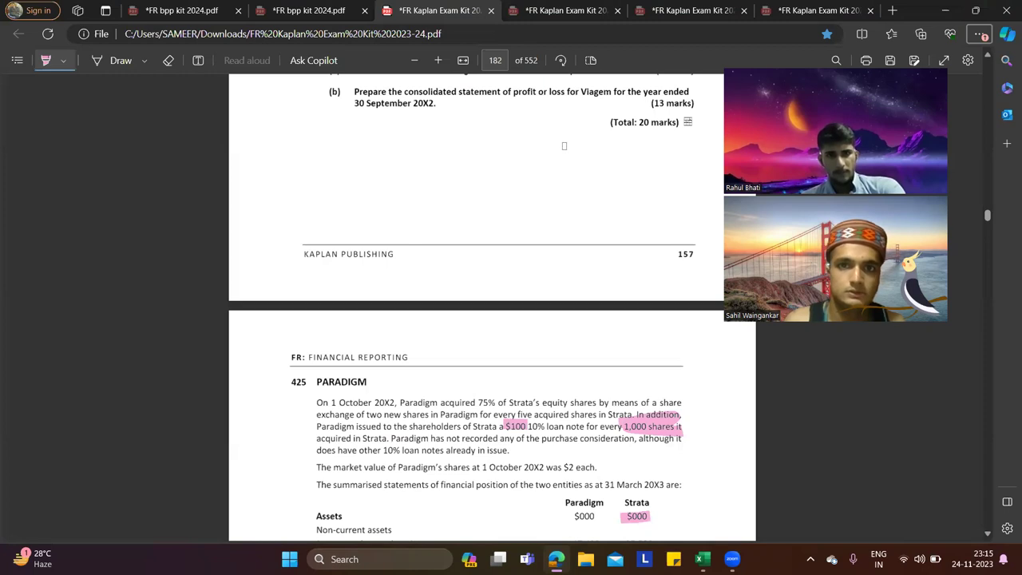
{"action": "left_click", "coordinate": [559, 11]}
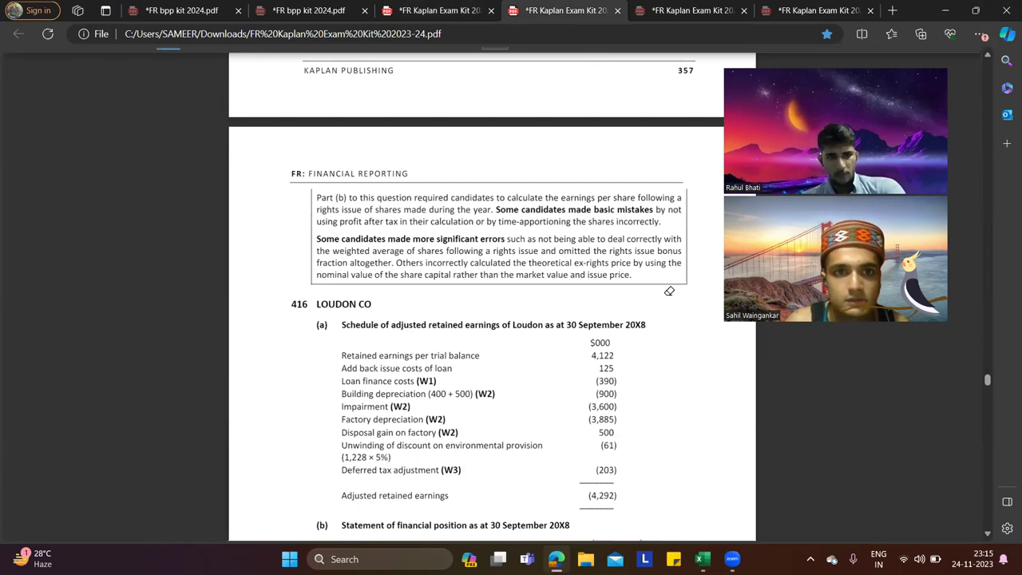
{"action": "scroll", "coordinate": [666, 303], "scroll_direction": "down", "scroll_amount": 10}
{"action": "scroll", "coordinate": [664, 323], "scroll_direction": "down", "scroll_amount": 20}
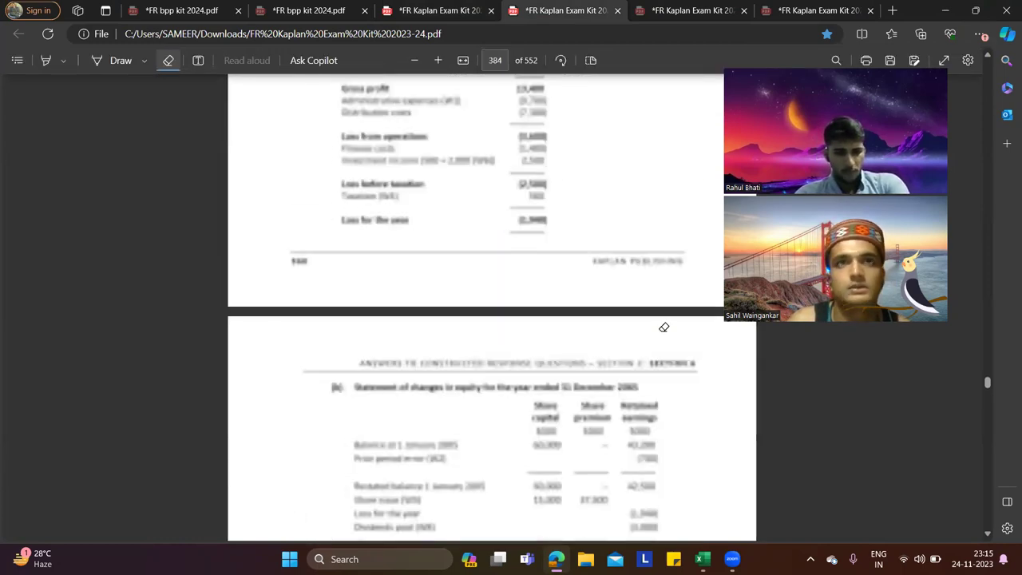
{"action": "scroll", "coordinate": [669, 323], "scroll_direction": "down", "scroll_amount": 12}
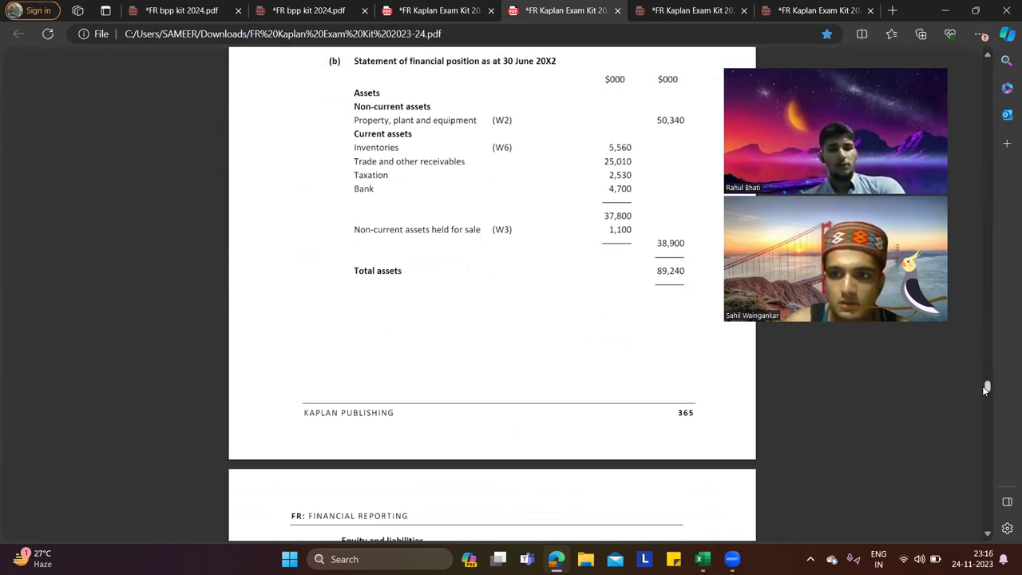
{"action": "left_click_drag", "start_coordinate": [982, 386], "coordinate": [987, 400]}
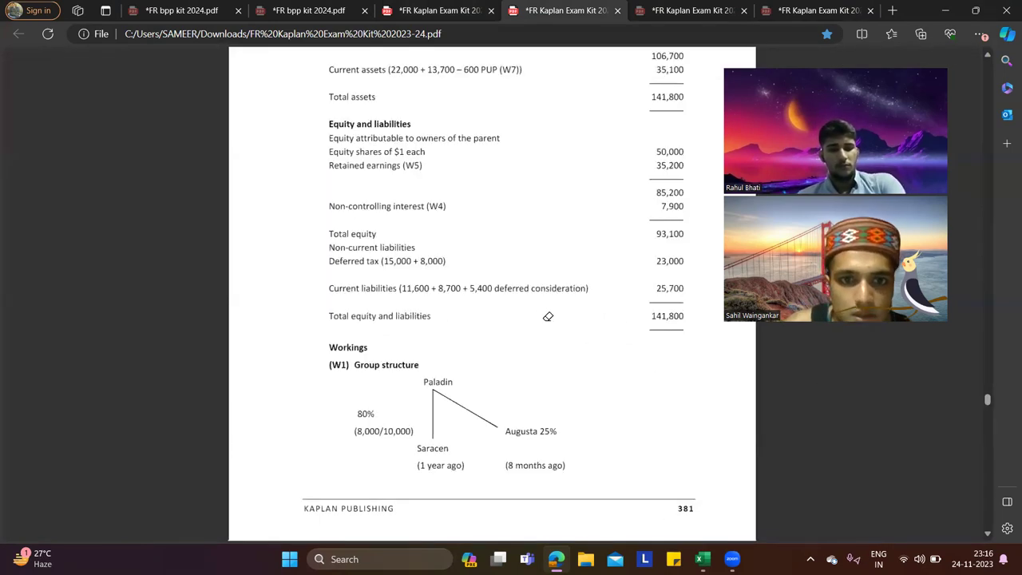
{"action": "scroll", "coordinate": [547, 308], "scroll_direction": "down", "scroll_amount": 10}
{"action": "scroll", "coordinate": [549, 314], "scroll_direction": "down", "scroll_amount": 6}
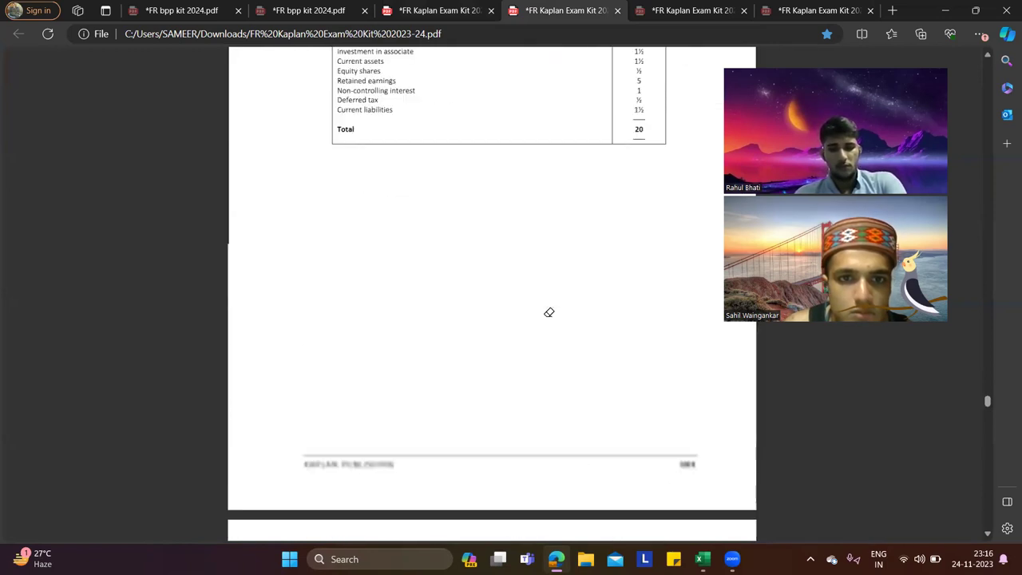
{"action": "scroll", "coordinate": [548, 304], "scroll_direction": "down", "scroll_amount": 6}
{"action": "scroll", "coordinate": [548, 293], "scroll_direction": "down", "scroll_amount": 20}
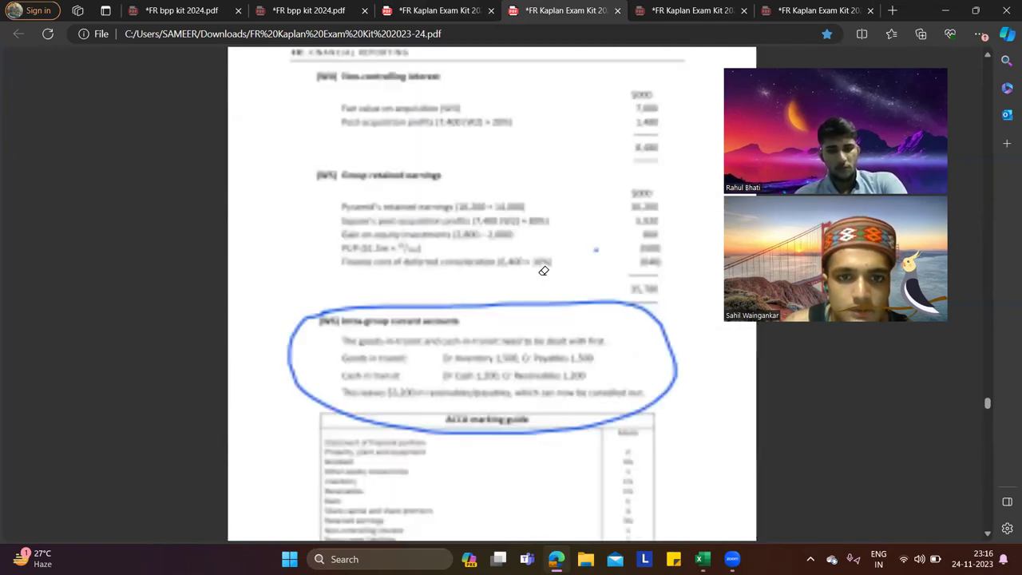
{"action": "scroll", "coordinate": [540, 258], "scroll_direction": "down", "scroll_amount": 20}
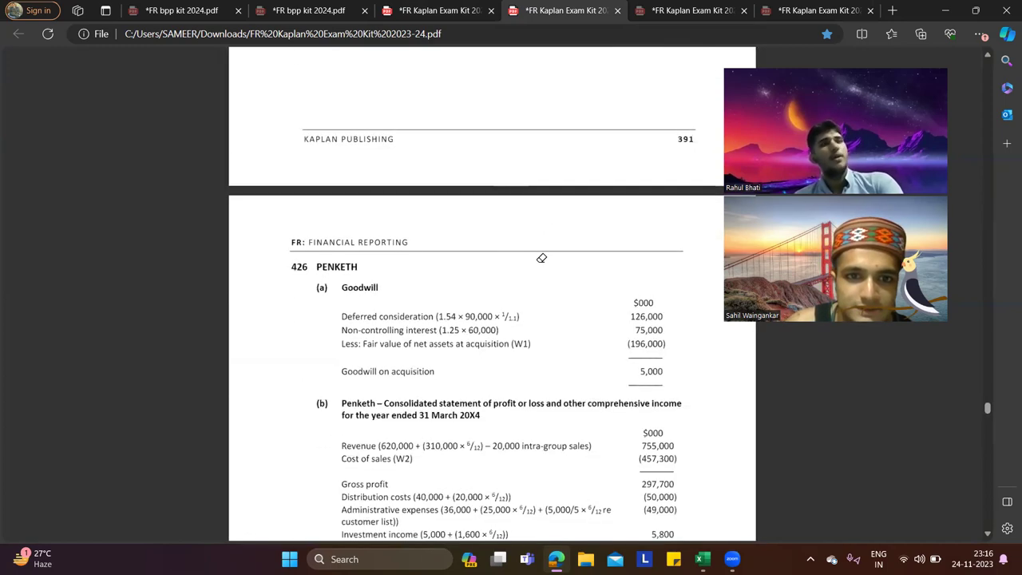
{"action": "scroll", "coordinate": [544, 260], "scroll_direction": "down", "scroll_amount": 20}
{"action": "scroll", "coordinate": [545, 258], "scroll_direction": "up", "scroll_amount": 10}
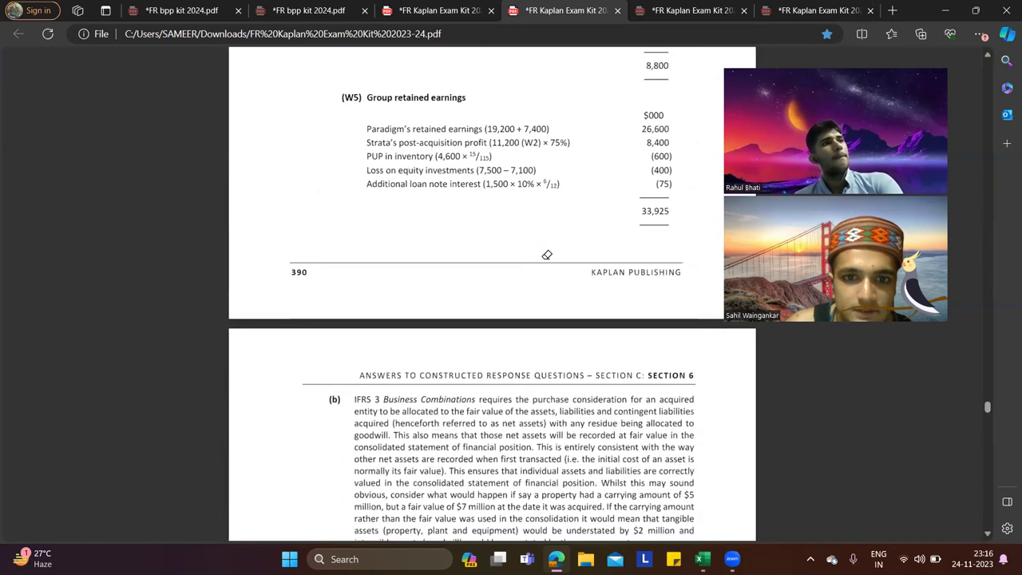
Step: Highlight the non-controlling interest amount in the consolidated statement of financial position of question 425's model answer
{"action": "scroll", "coordinate": [548, 255], "scroll_direction": "up", "scroll_amount": 8}
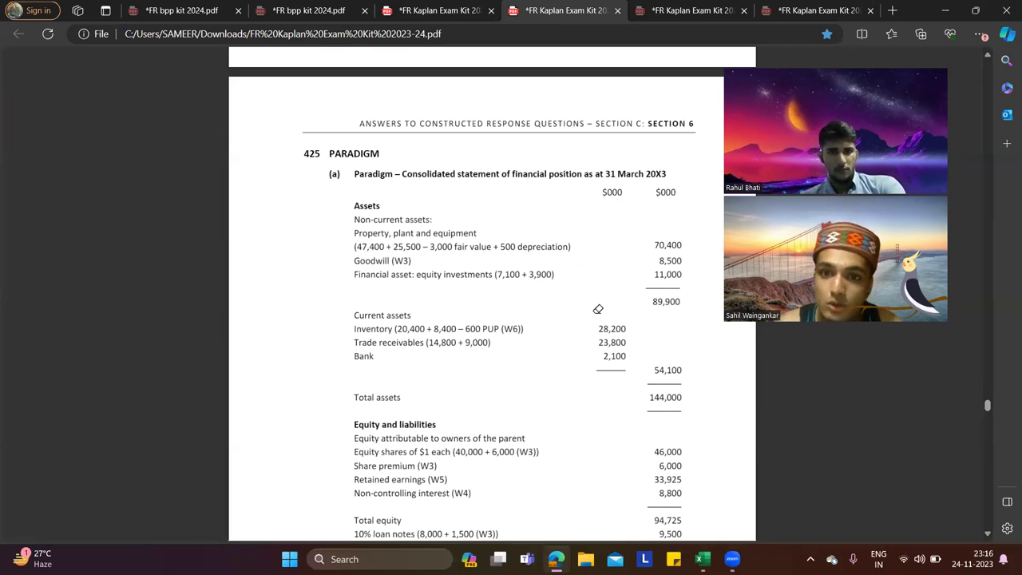
{"action": "scroll", "coordinate": [707, 360], "scroll_direction": "down", "scroll_amount": 3}
{"action": "mouse_move", "coordinate": [135, 51]}
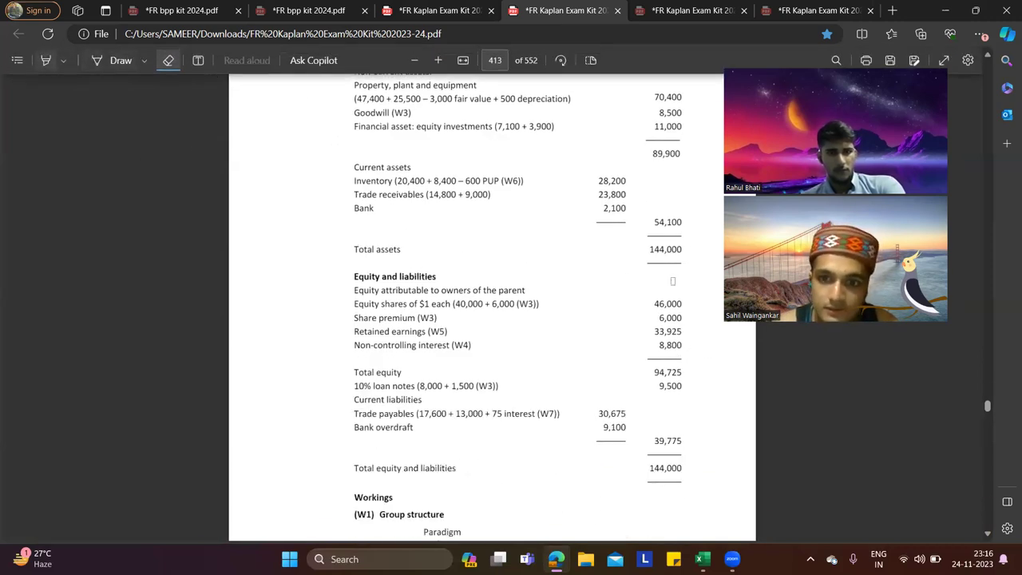
{"action": "left_click", "coordinate": [46, 60]}
{"action": "left_click_drag", "start_coordinate": [647, 345], "coordinate": [689, 345]}
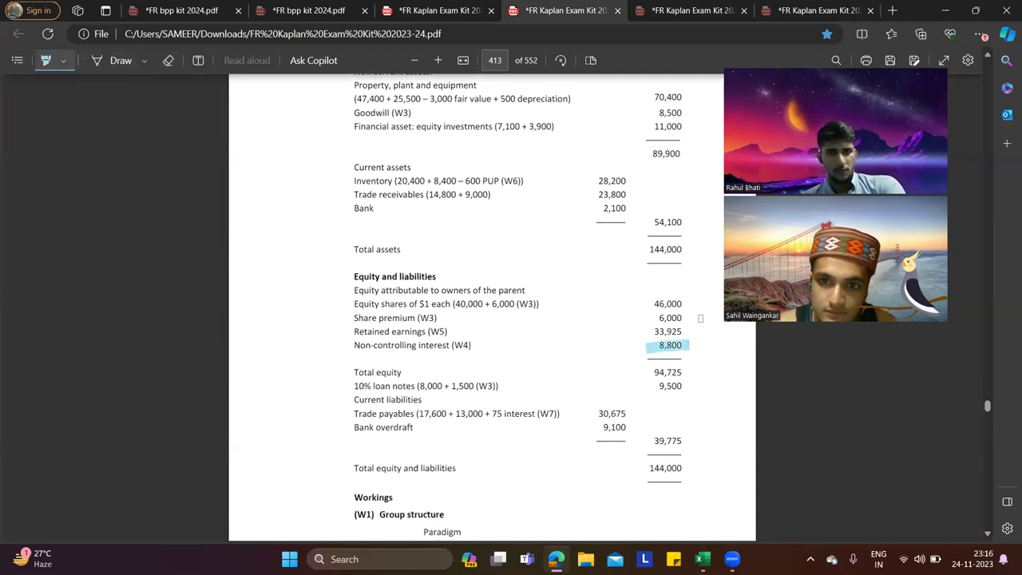
Step: Switch to the Excel workbook and inspect the property, plant and equipment formula in D4 for comparison with the model answer
{"action": "key", "text": "alt+Tab"}
{"action": "key", "text": "alt+Tab"}
{"action": "scroll", "coordinate": [619, 317], "scroll_direction": "down", "scroll_amount": 2}
{"action": "scroll", "coordinate": [460, 337], "scroll_direction": "up", "scroll_amount": 4}
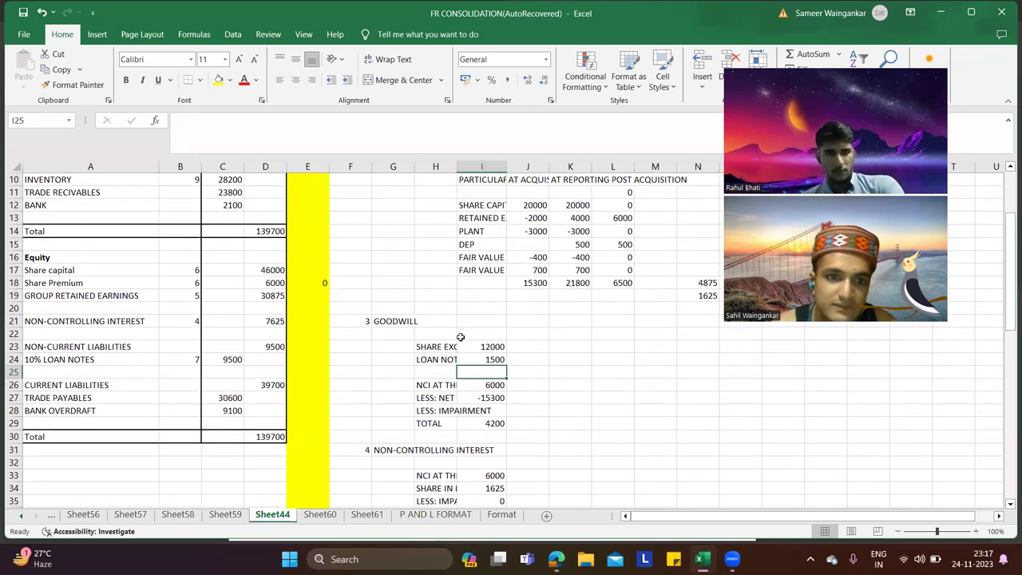
{"action": "left_click", "coordinate": [304, 257]}
{"action": "scroll", "coordinate": [356, 261], "scroll_direction": "up", "scroll_amount": 3}
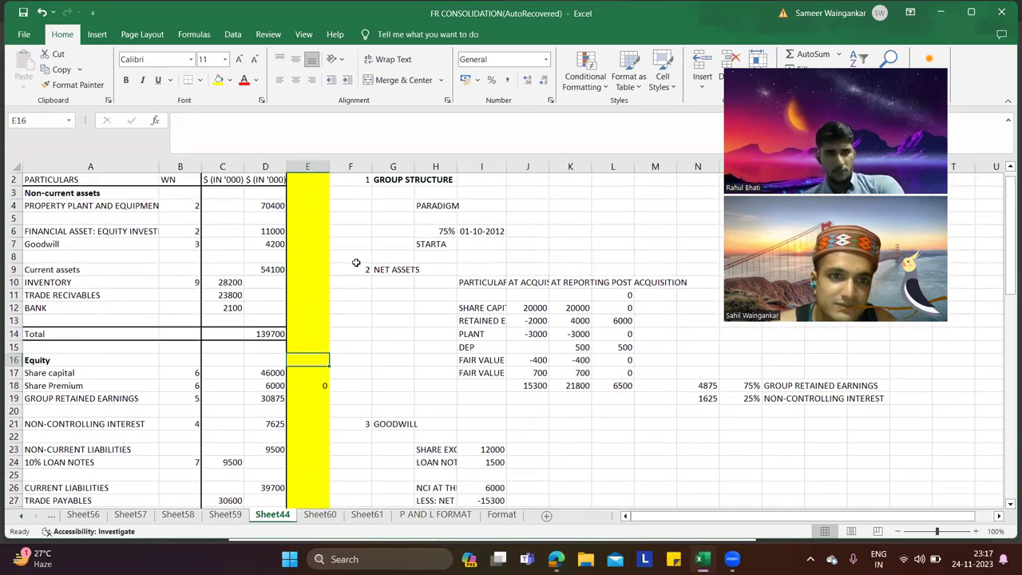
{"action": "left_click", "coordinate": [277, 219]}
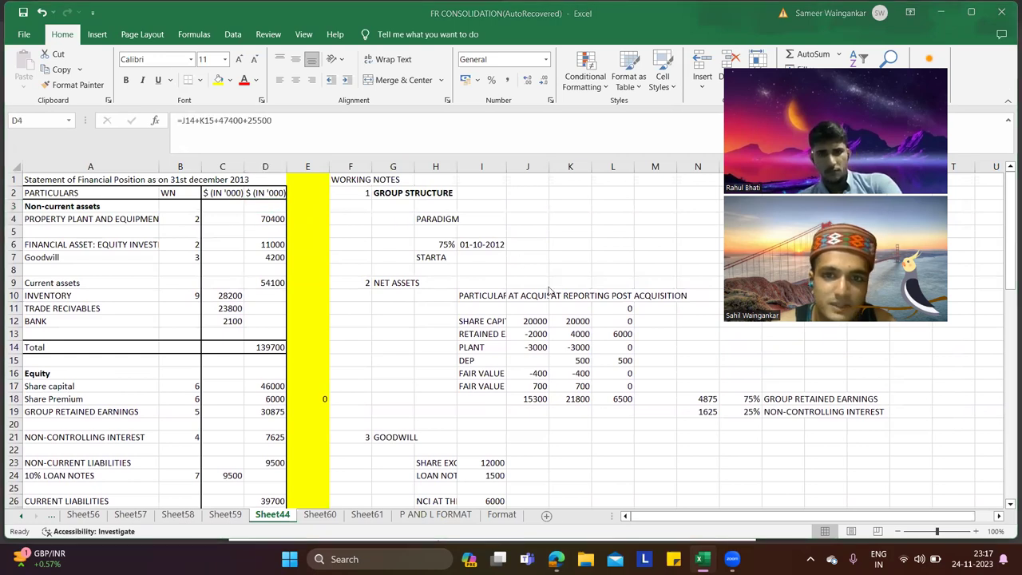
Step: Switch to the exam kit PDF in Edge and highlight the model answer's property, plant and equipment amount
{"action": "key", "text": "alt+Tab"}
{"action": "left_click", "coordinate": [572, 277]}
{"action": "scroll", "coordinate": [571, 315], "scroll_direction": "up", "scroll_amount": 2}
{"action": "left_click_drag", "start_coordinate": [642, 392], "coordinate": [675, 392]}
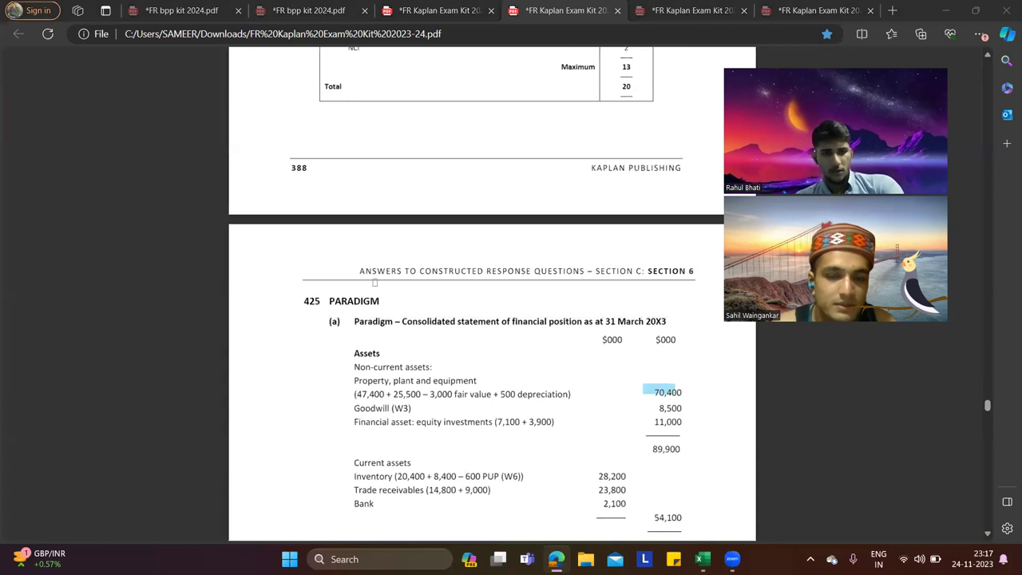
Step: Switch back to Excel, check the equity investments formula in D6, and open the goodwill working's total formula in I29
{"action": "key", "text": "alt+Tab"}
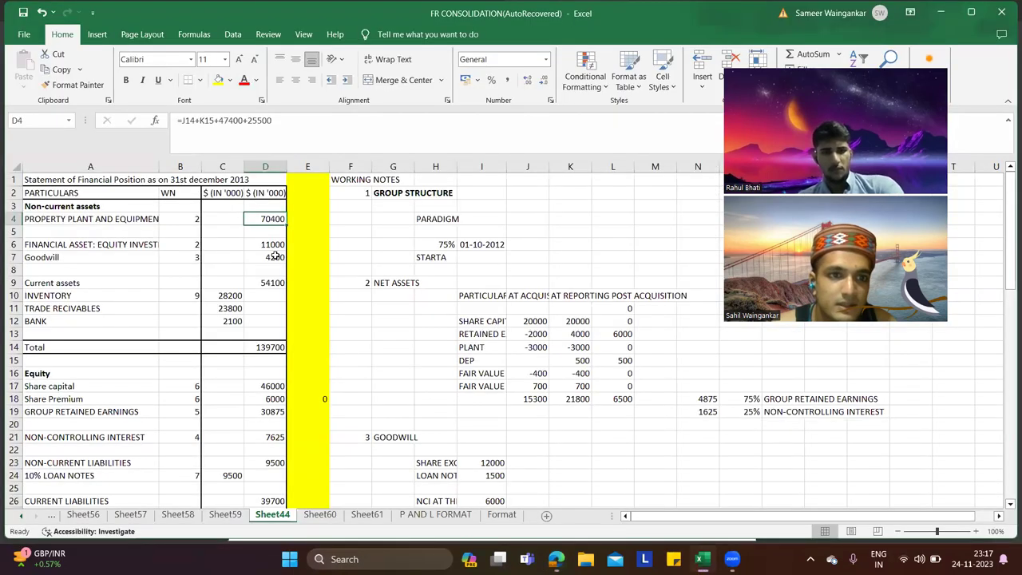
{"action": "left_click", "coordinate": [272, 244]}
{"action": "scroll", "coordinate": [494, 326], "scroll_direction": "down", "scroll_amount": 2}
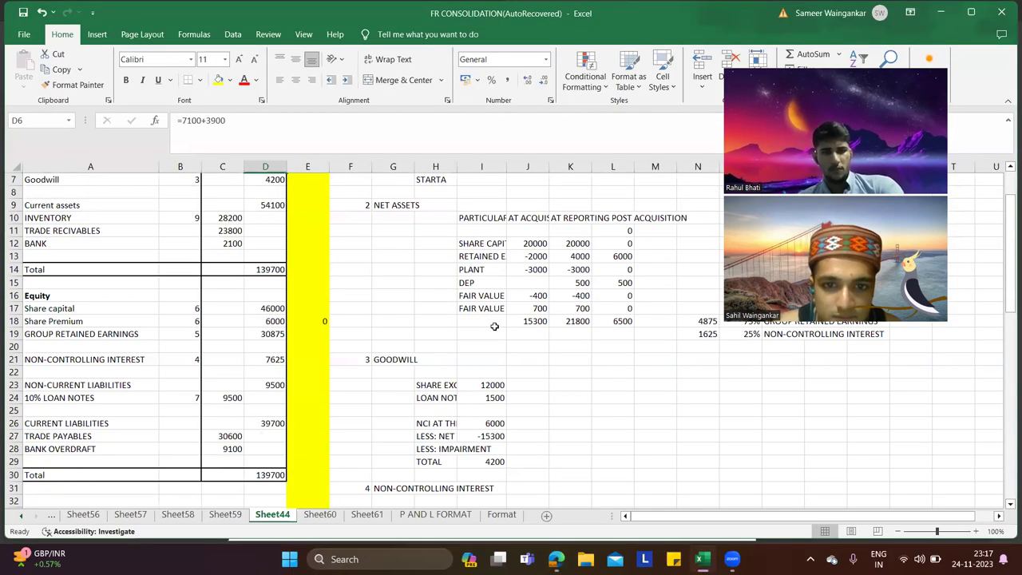
{"action": "scroll", "coordinate": [495, 326], "scroll_direction": "down", "scroll_amount": 2}
{"action": "left_click", "coordinate": [495, 385]}
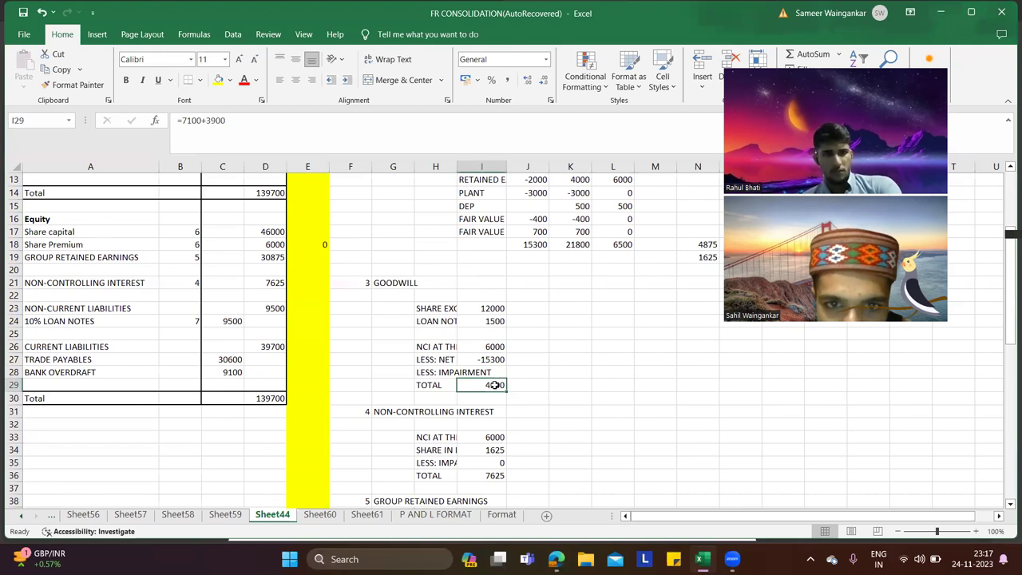
{"action": "left_click", "coordinate": [312, 128]}
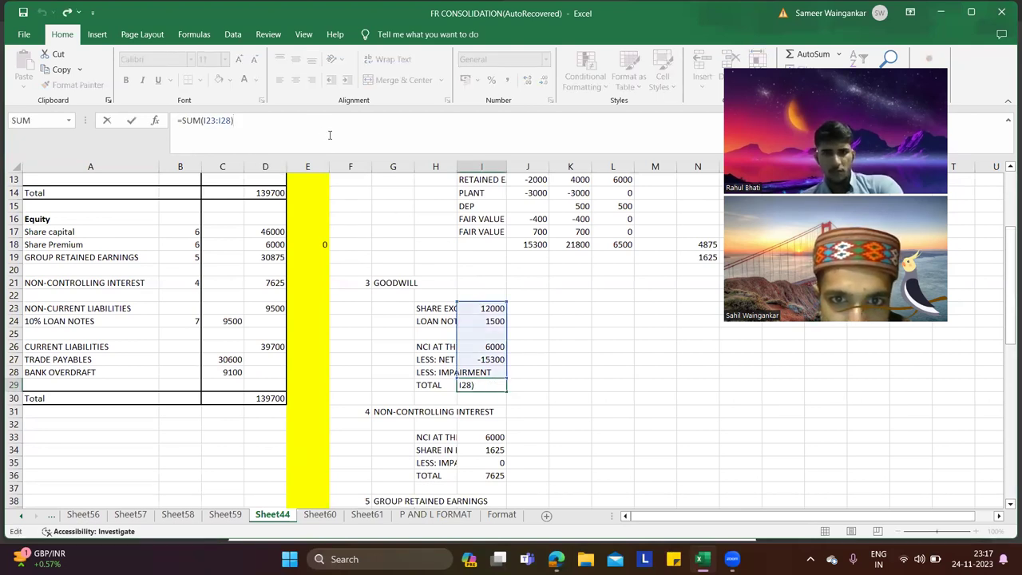